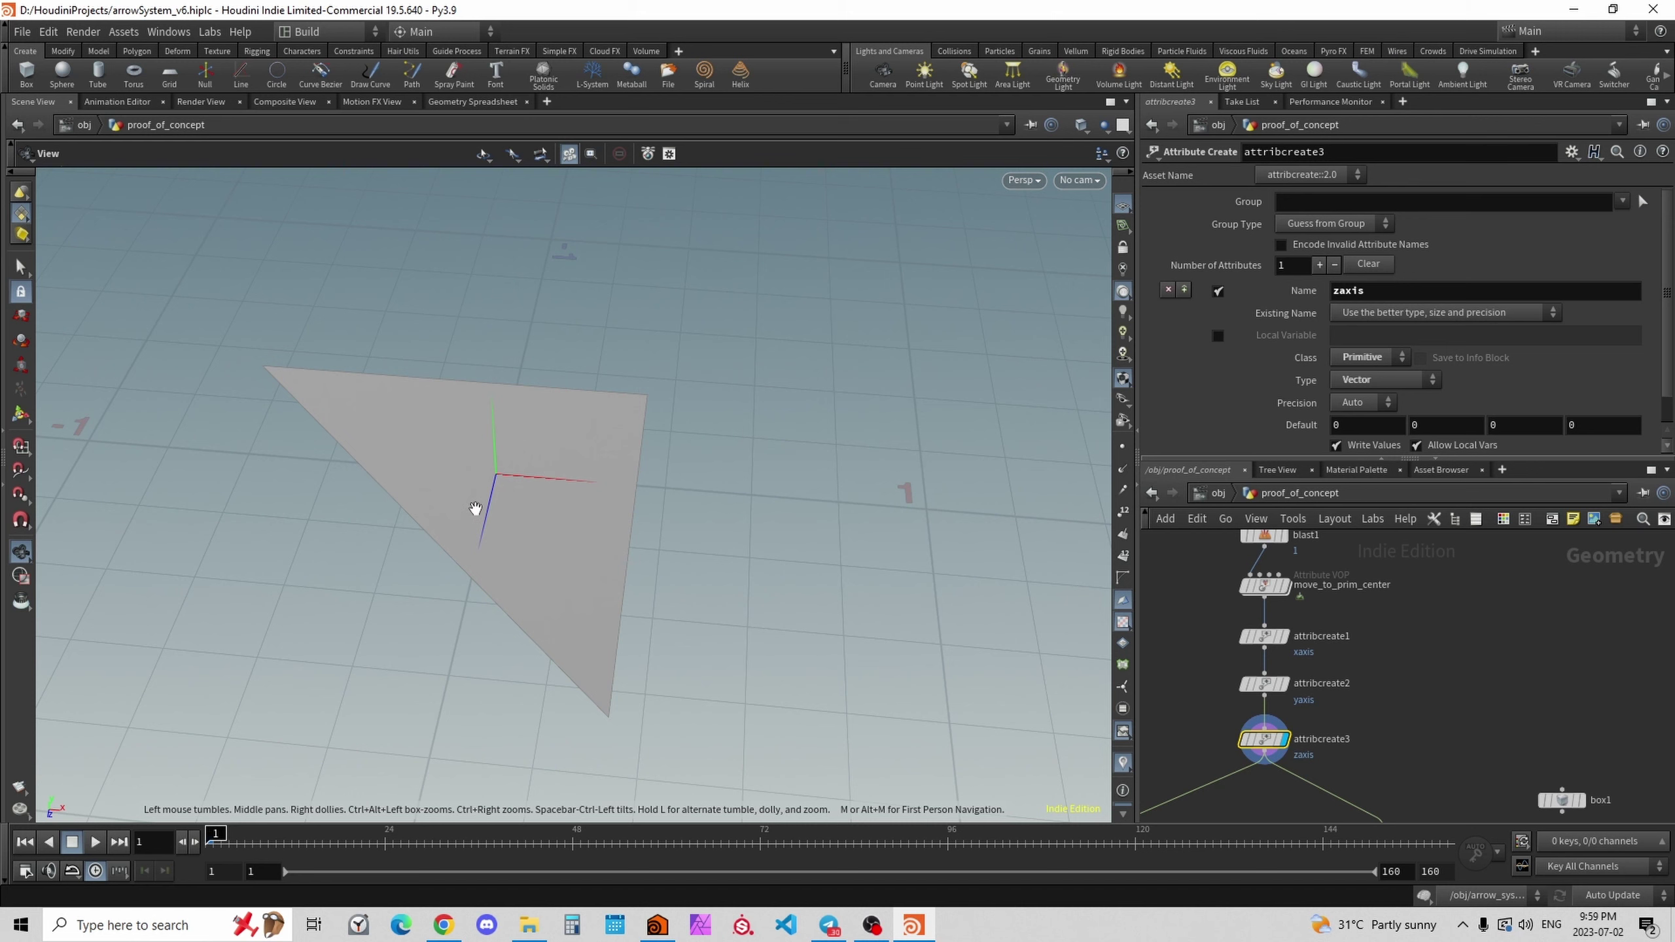
Display the hit_frame transform's output and examine the rotated triangle and its axes from several sides.
left_click_drag(476, 508, 632, 490)
middle_click_drag(1331, 717, 1456, 639)
scroll(1456, 638, "down", 1)
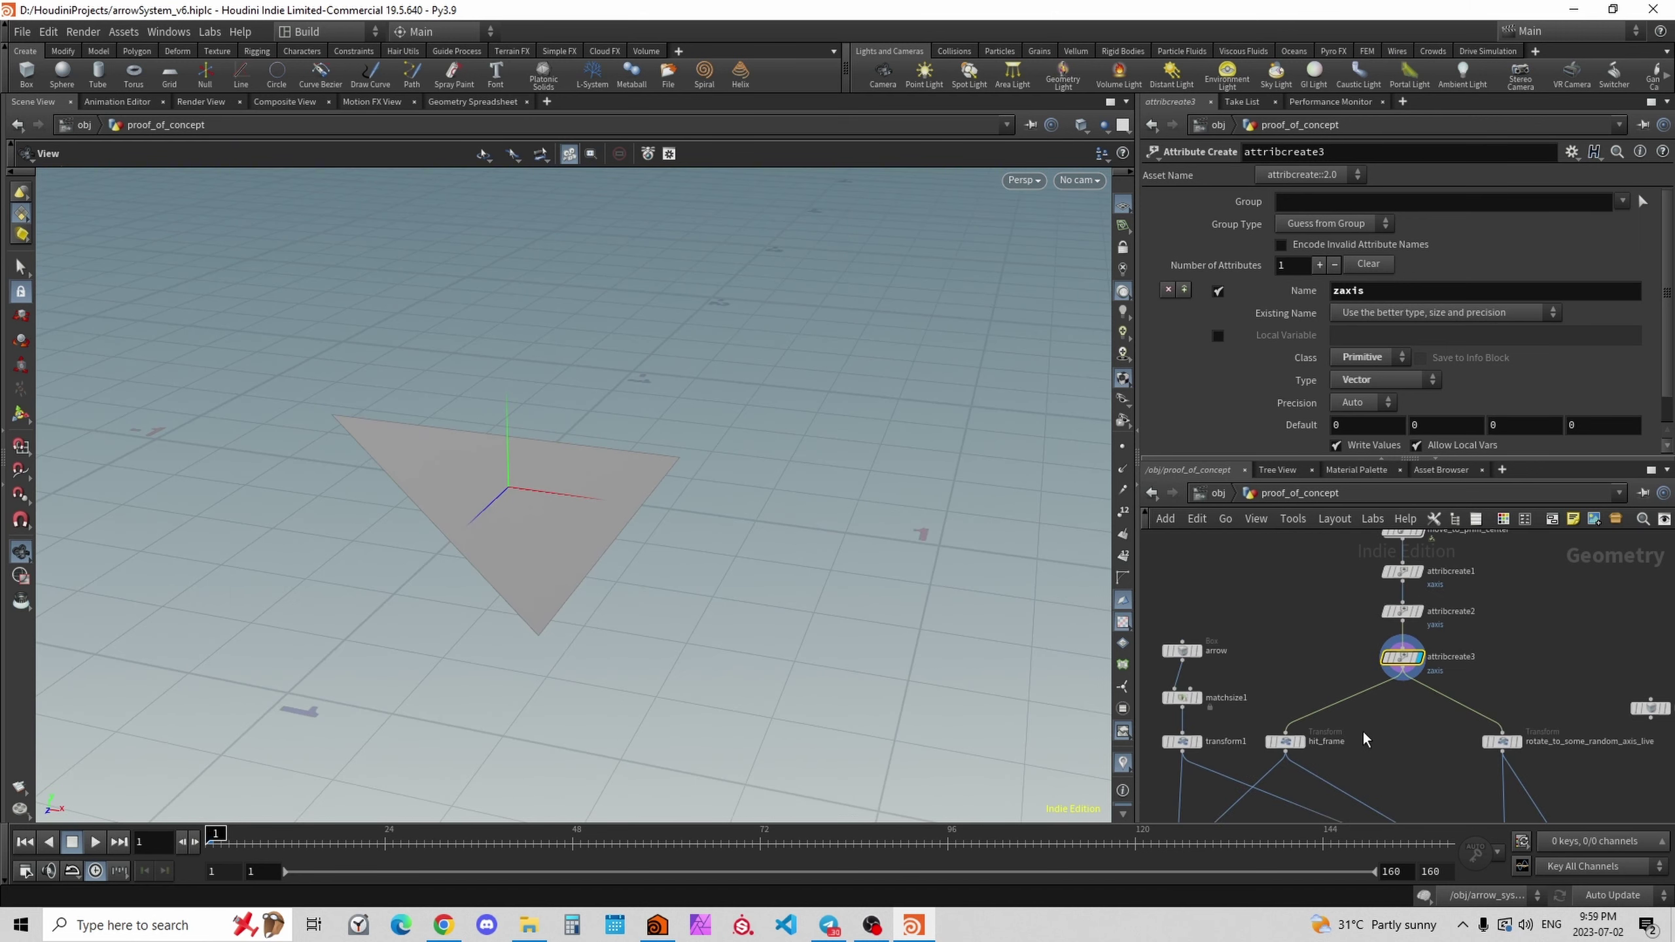
scroll(1338, 739, "up", 3)
left_click(1287, 743)
left_click(1257, 742)
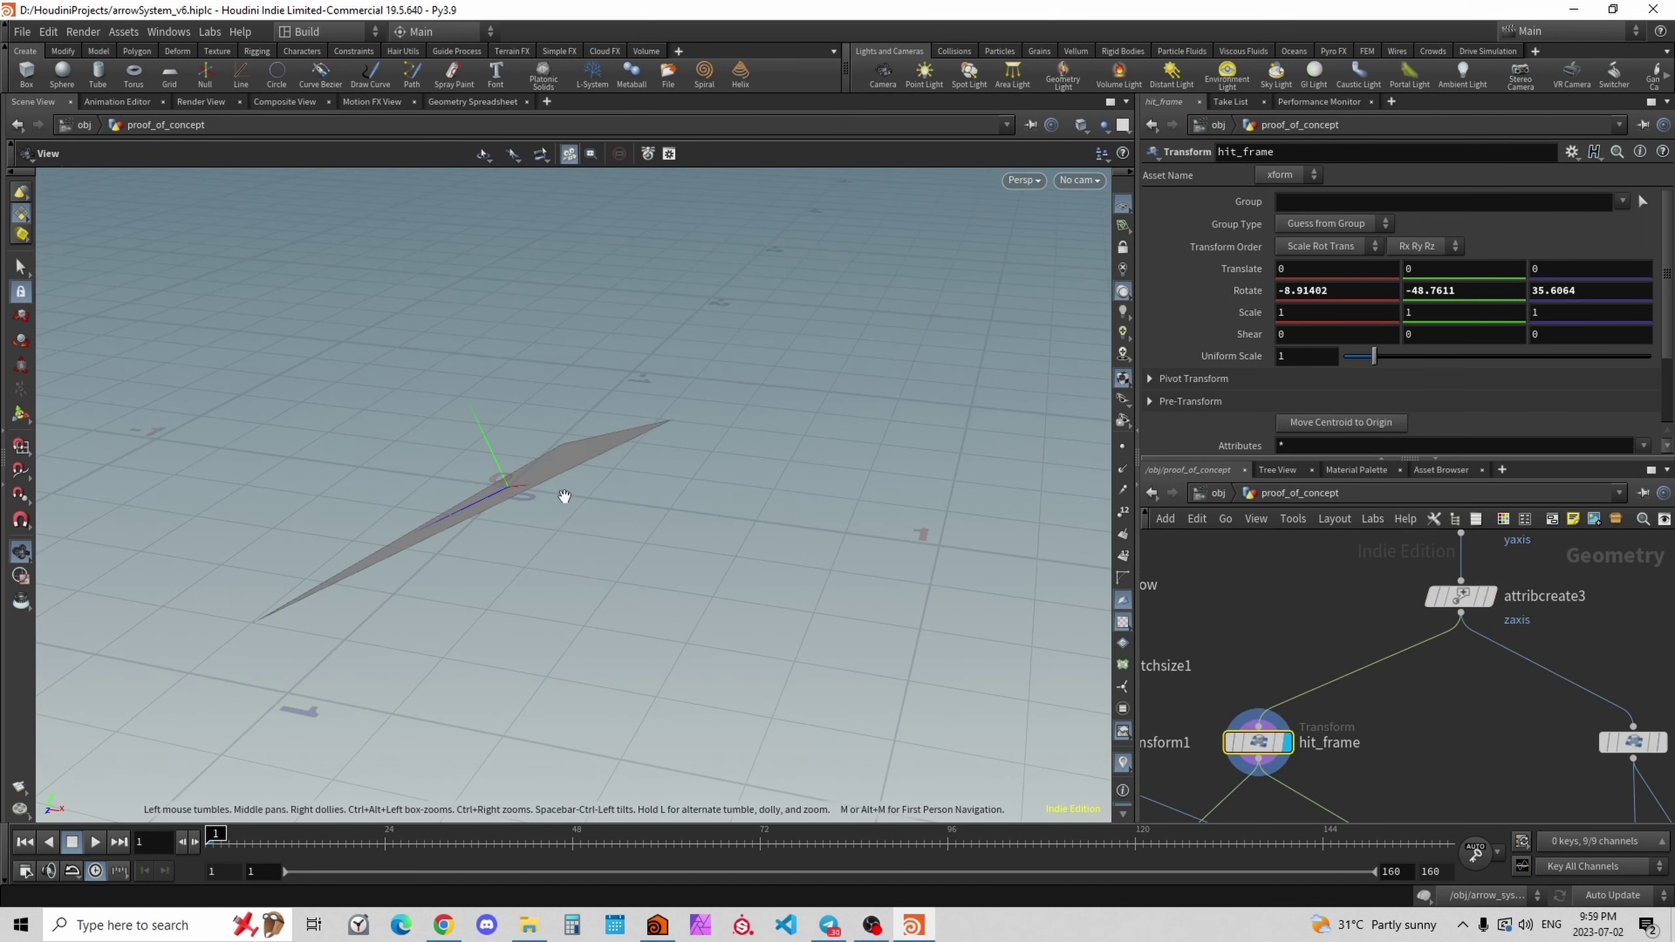
left_click_drag(563, 496, 508, 436)
middle_click_drag(1381, 707, 1476, 689)
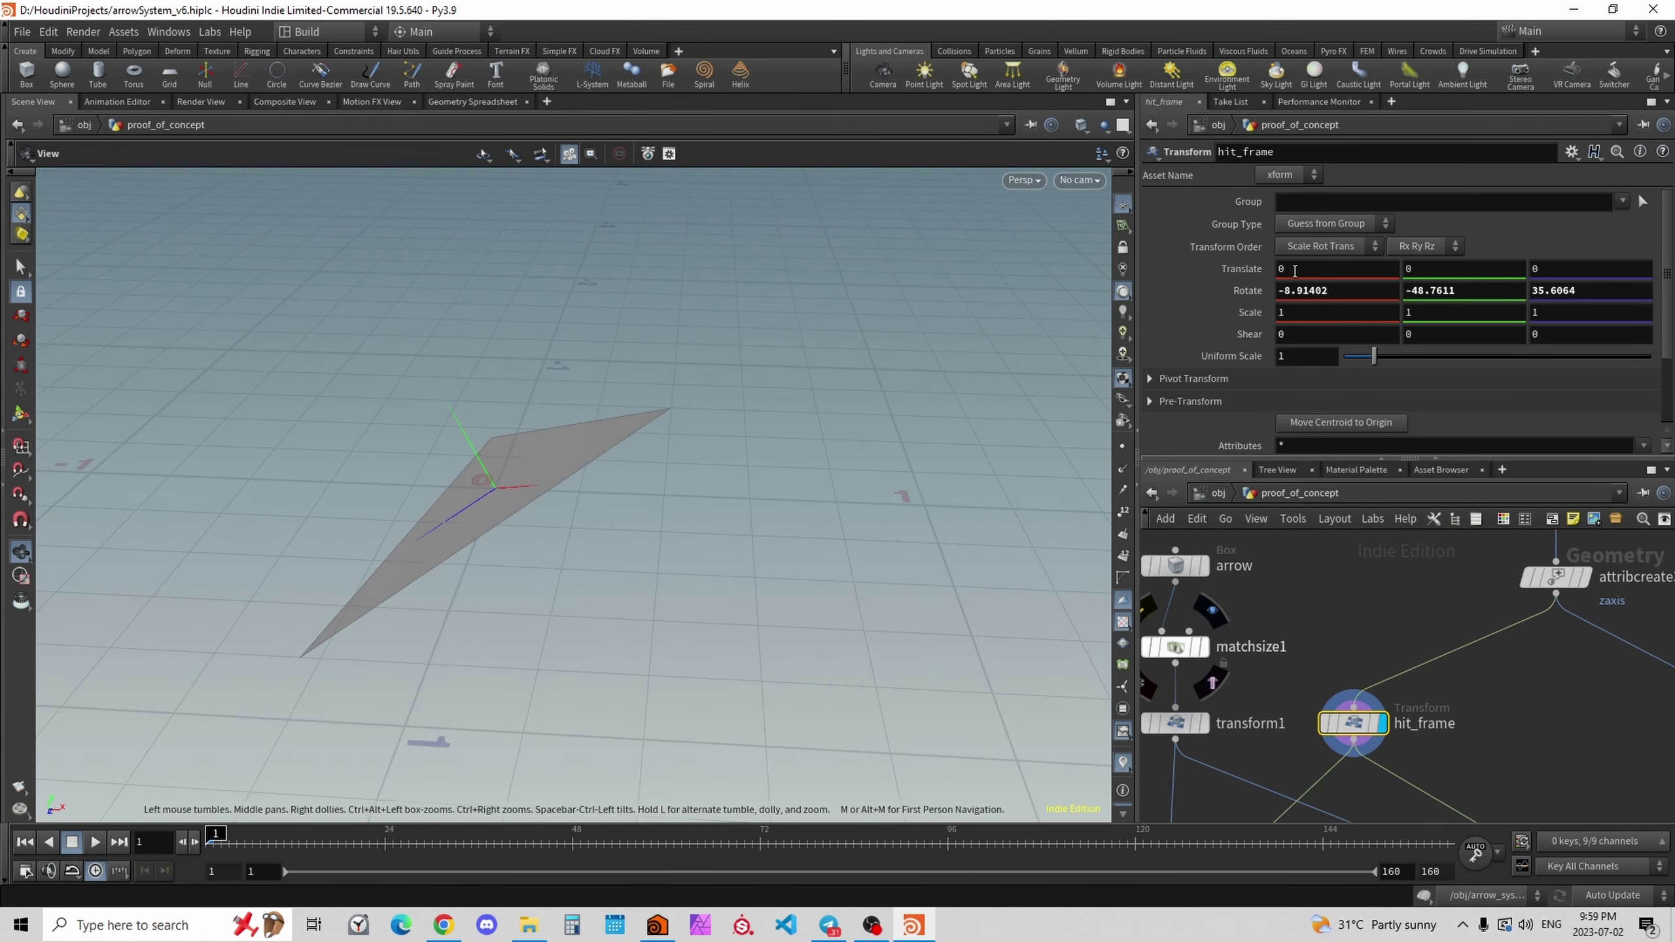
left_click_drag(624, 472, 671, 490)
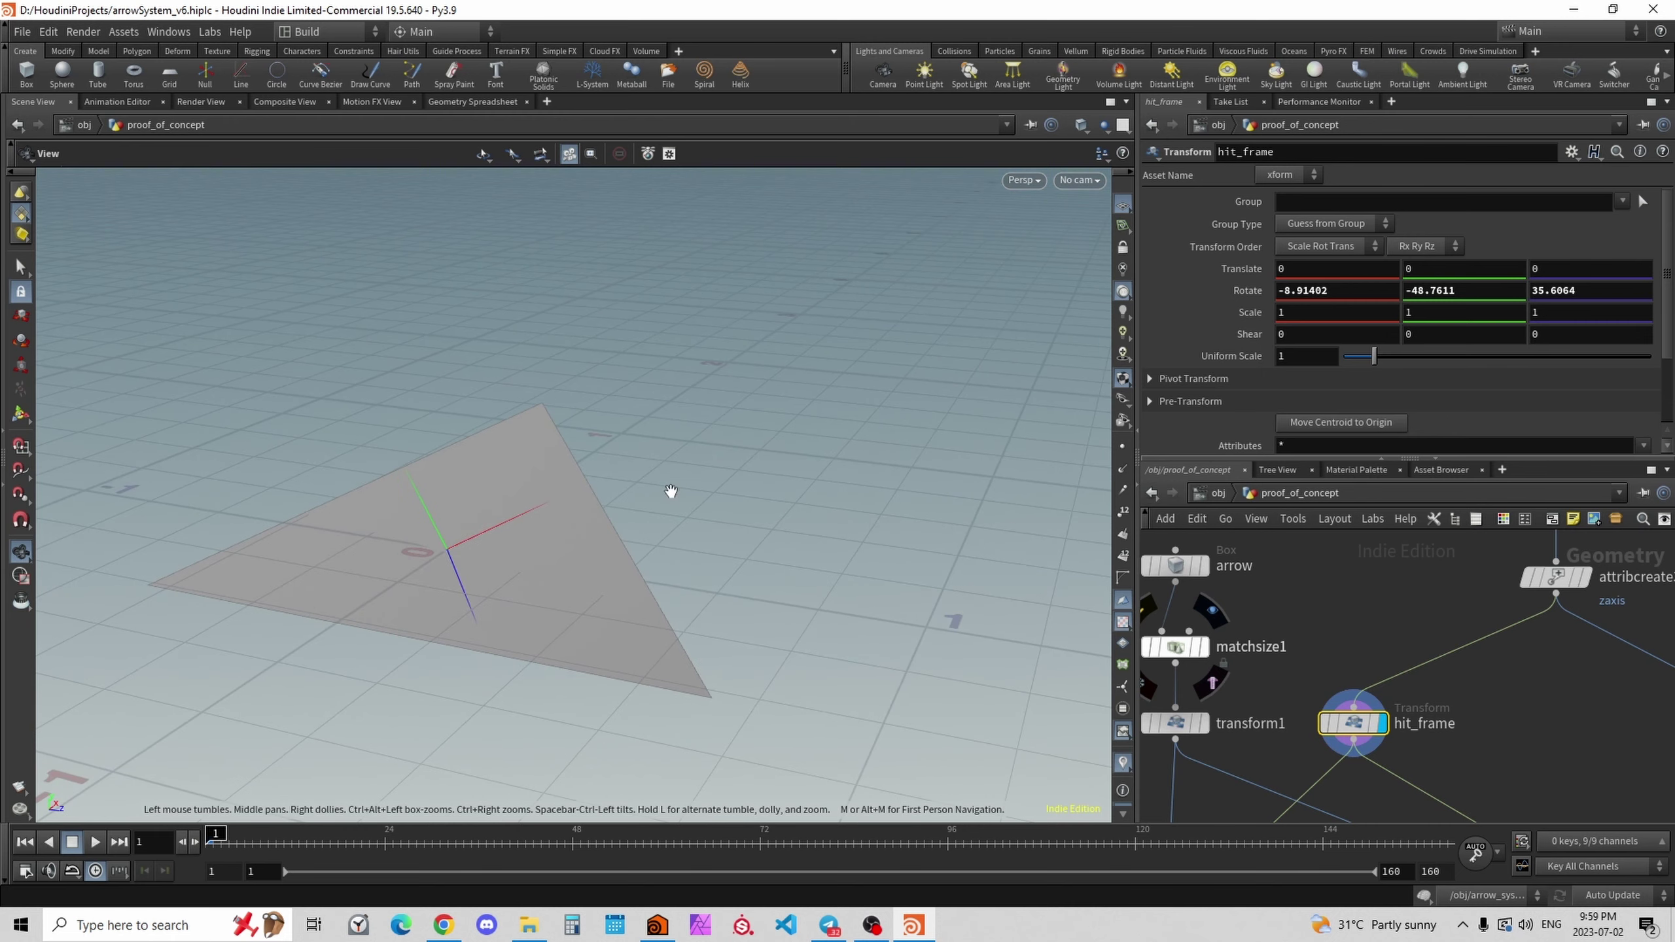
left_click_drag(462, 533, 898, 610)
scroll(1321, 666, "up", 3)
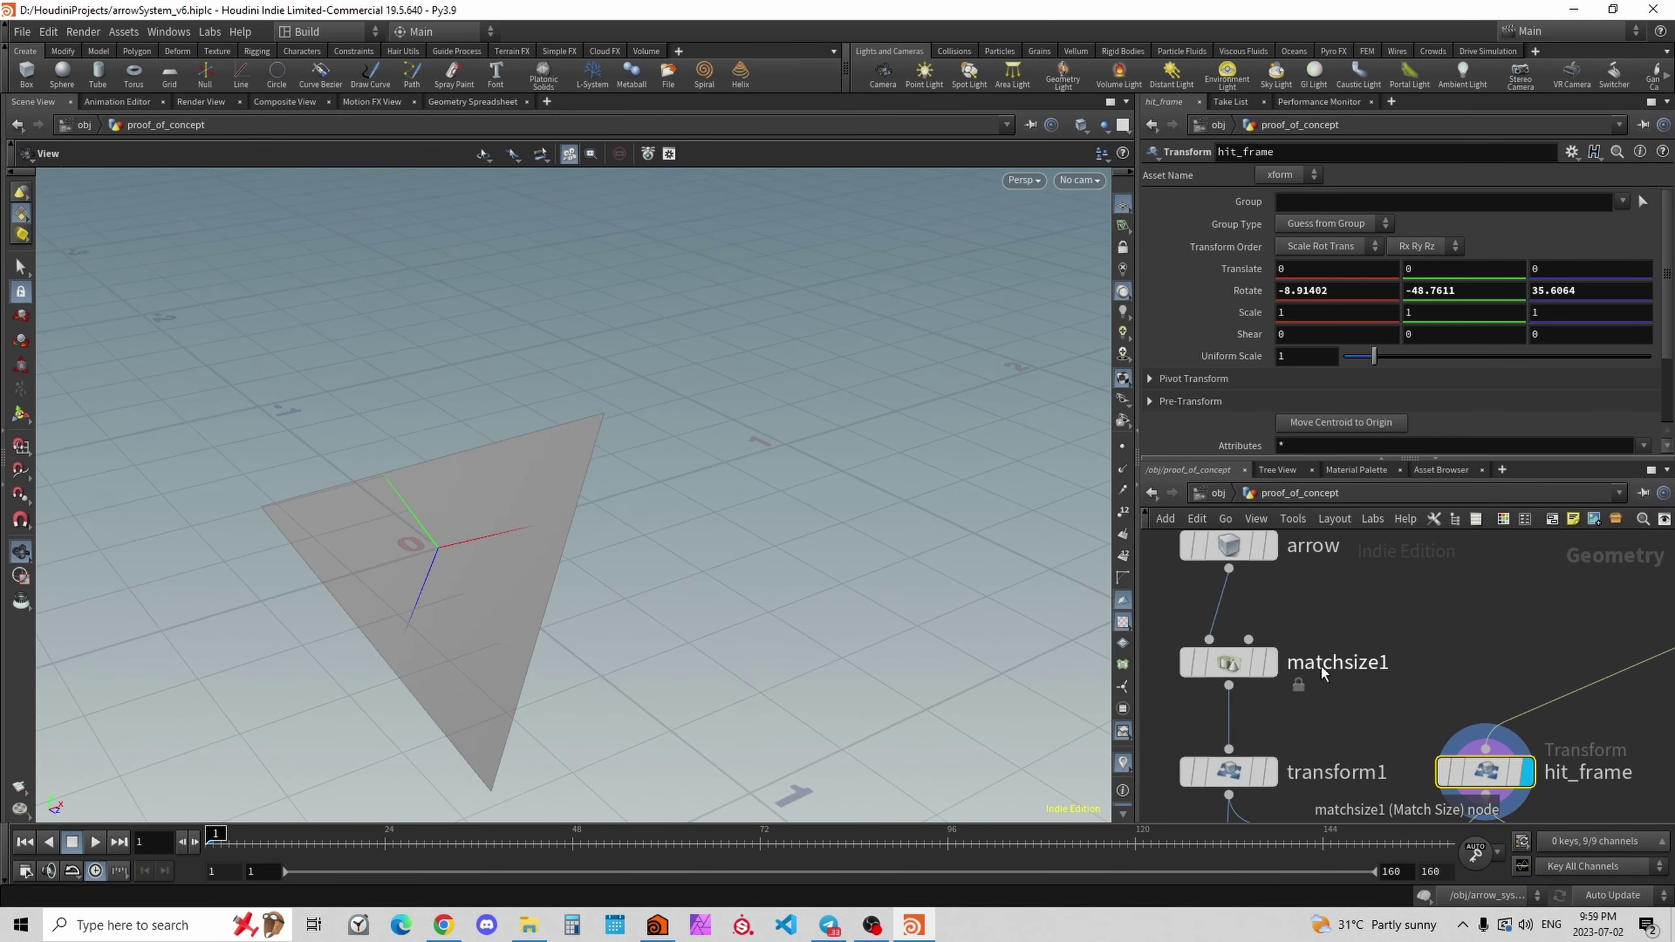
Display the arrow box, matchsize1 and transform1 outputs in turn to review how the arrow is placed and rotated.
left_click(1267, 545)
left_click(1228, 545)
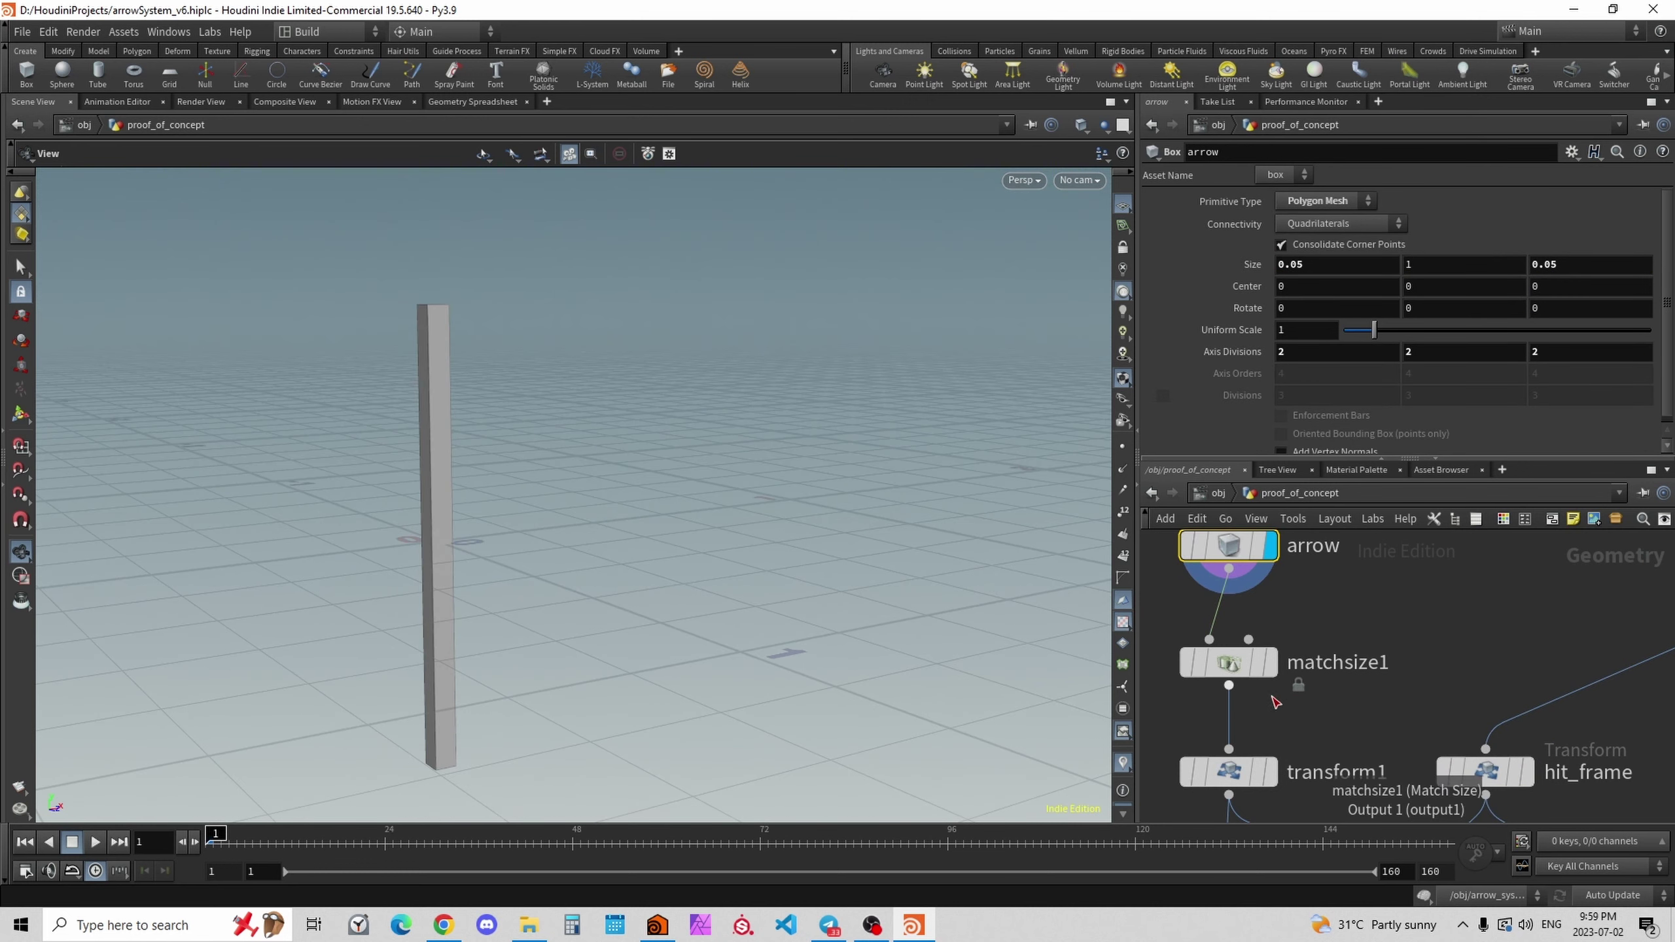
left_click(1270, 663)
left_click(1229, 662)
left_click(1269, 773)
left_click(1229, 773)
middle_click_drag(1402, 697, 1279, 630)
scroll(1279, 642, "down", 5)
scroll(1242, 762, "up", 2)
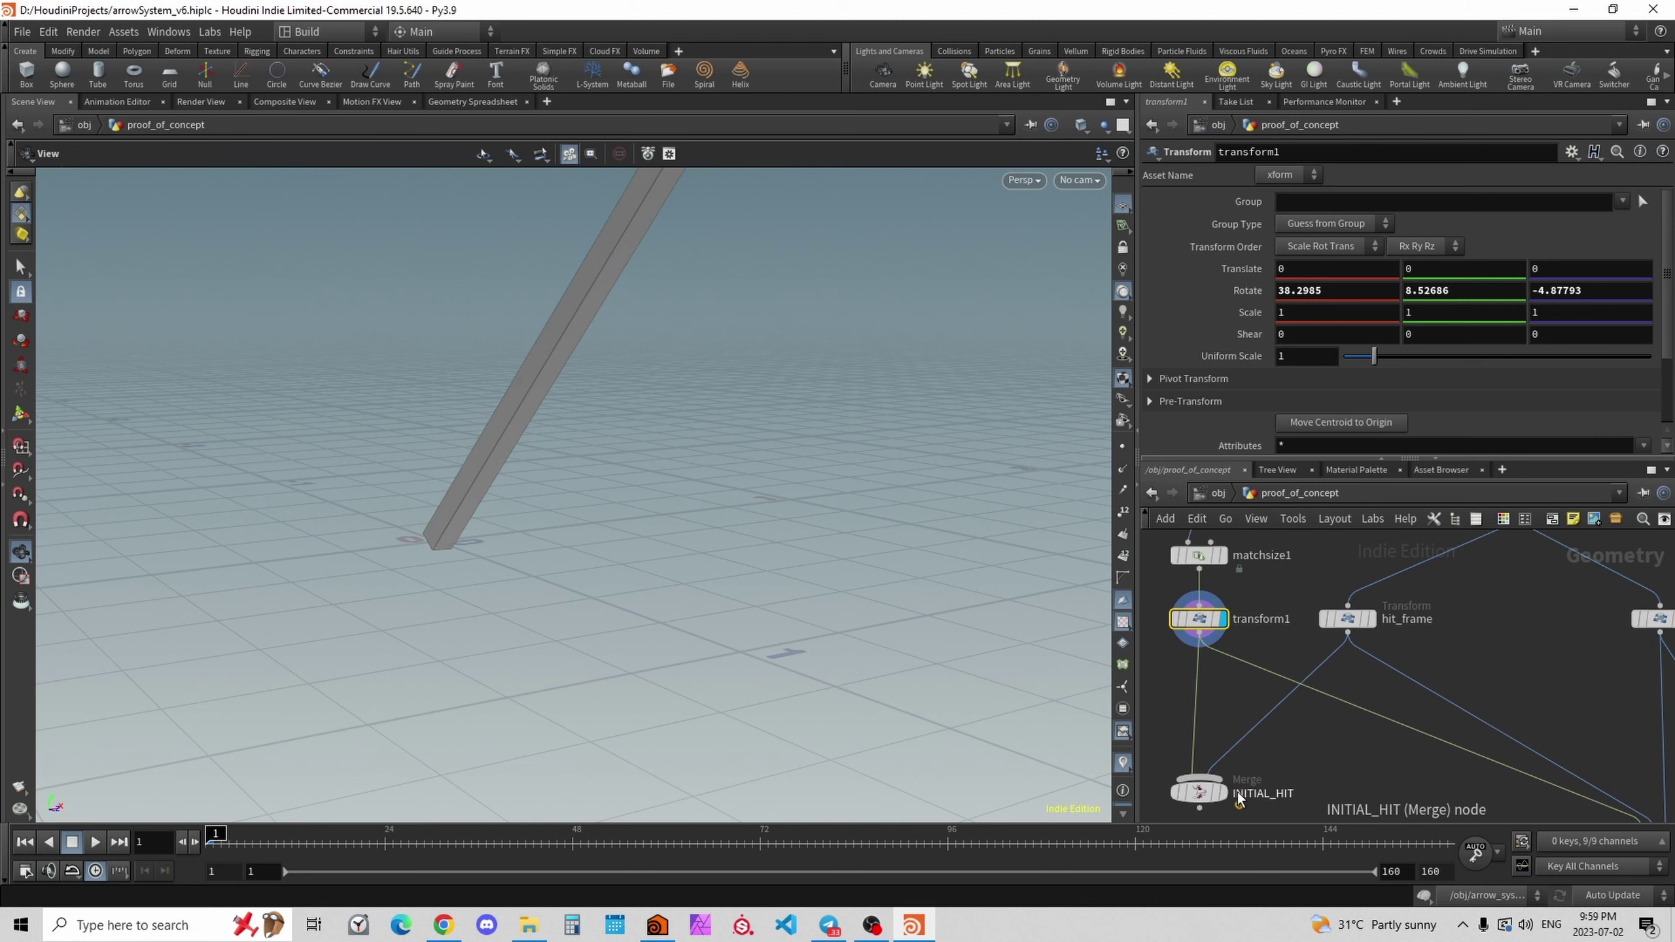
Display the INITIAL_HIT merge and examine how the arrow sits in the triangle from several angles.
left_click(1224, 792)
left_click(1198, 792)
left_click_drag(454, 472, 834, 430)
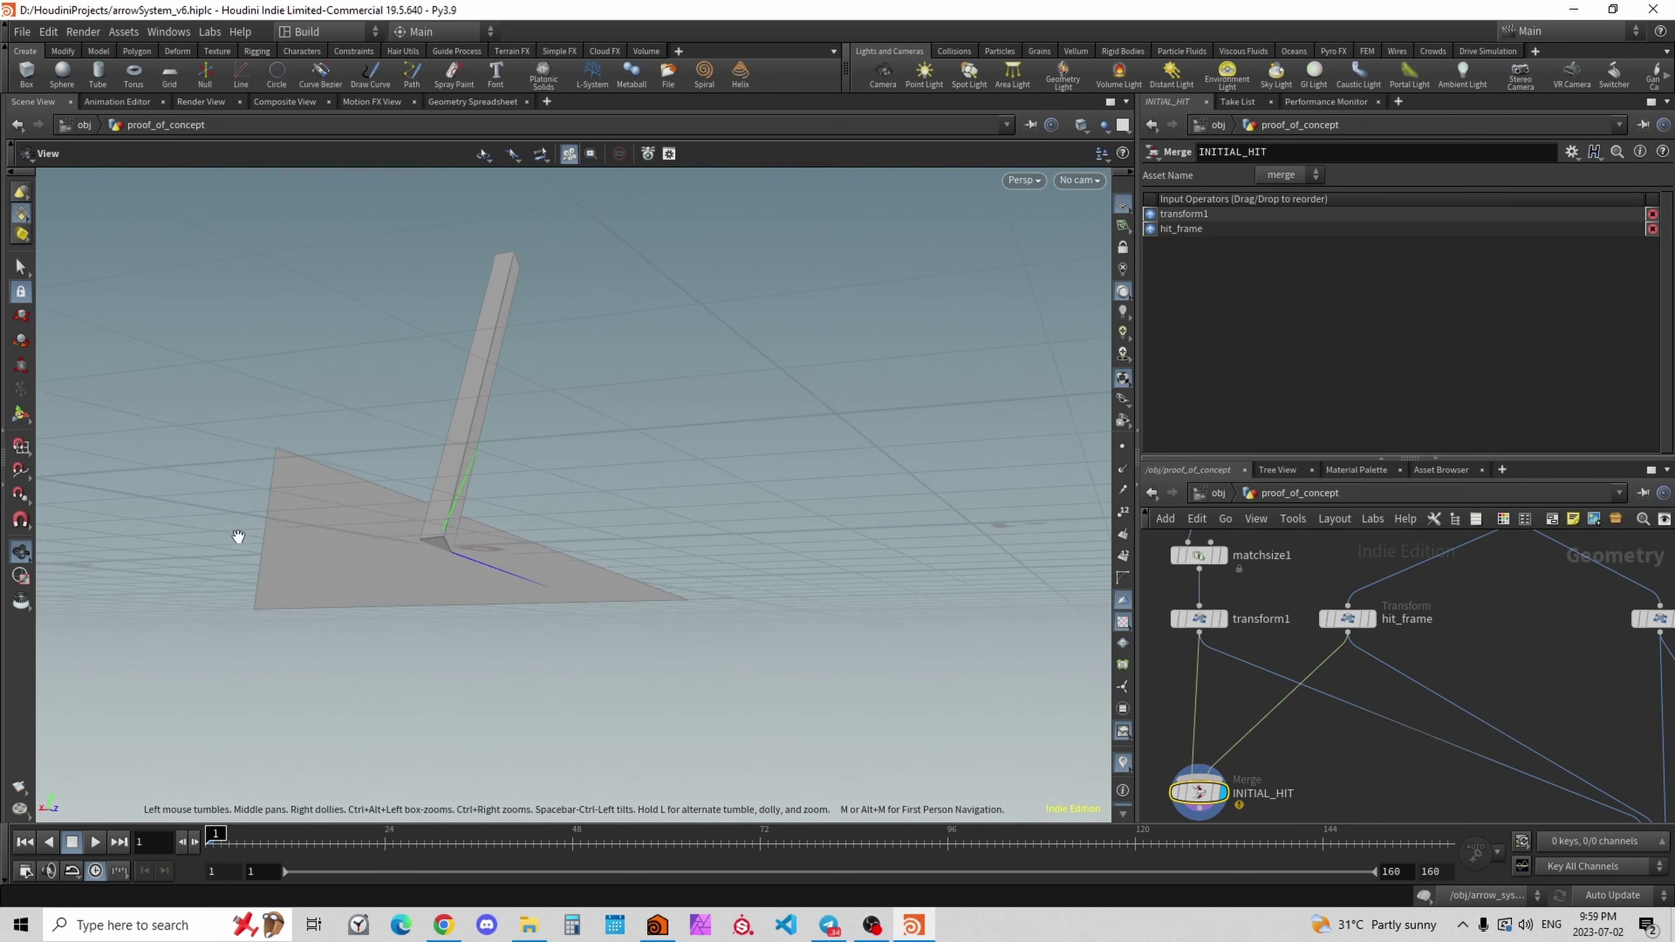
left_click_drag(348, 458, 758, 285)
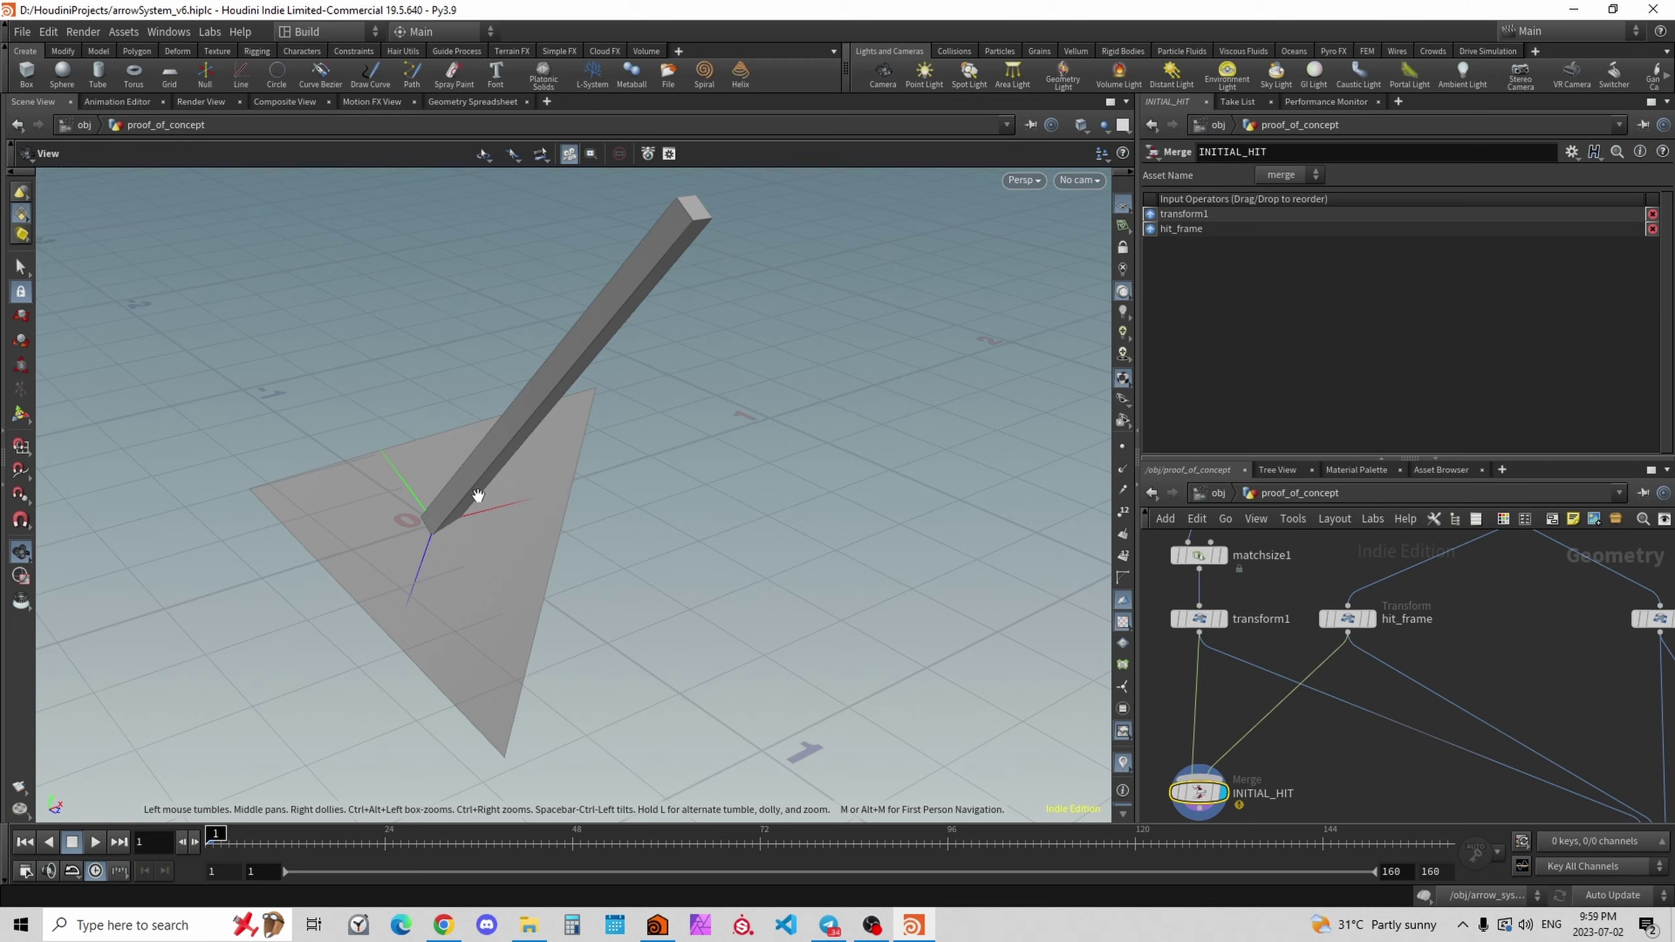
left_click_drag(478, 495, 754, 459)
left_click_drag(517, 525, 536, 516)
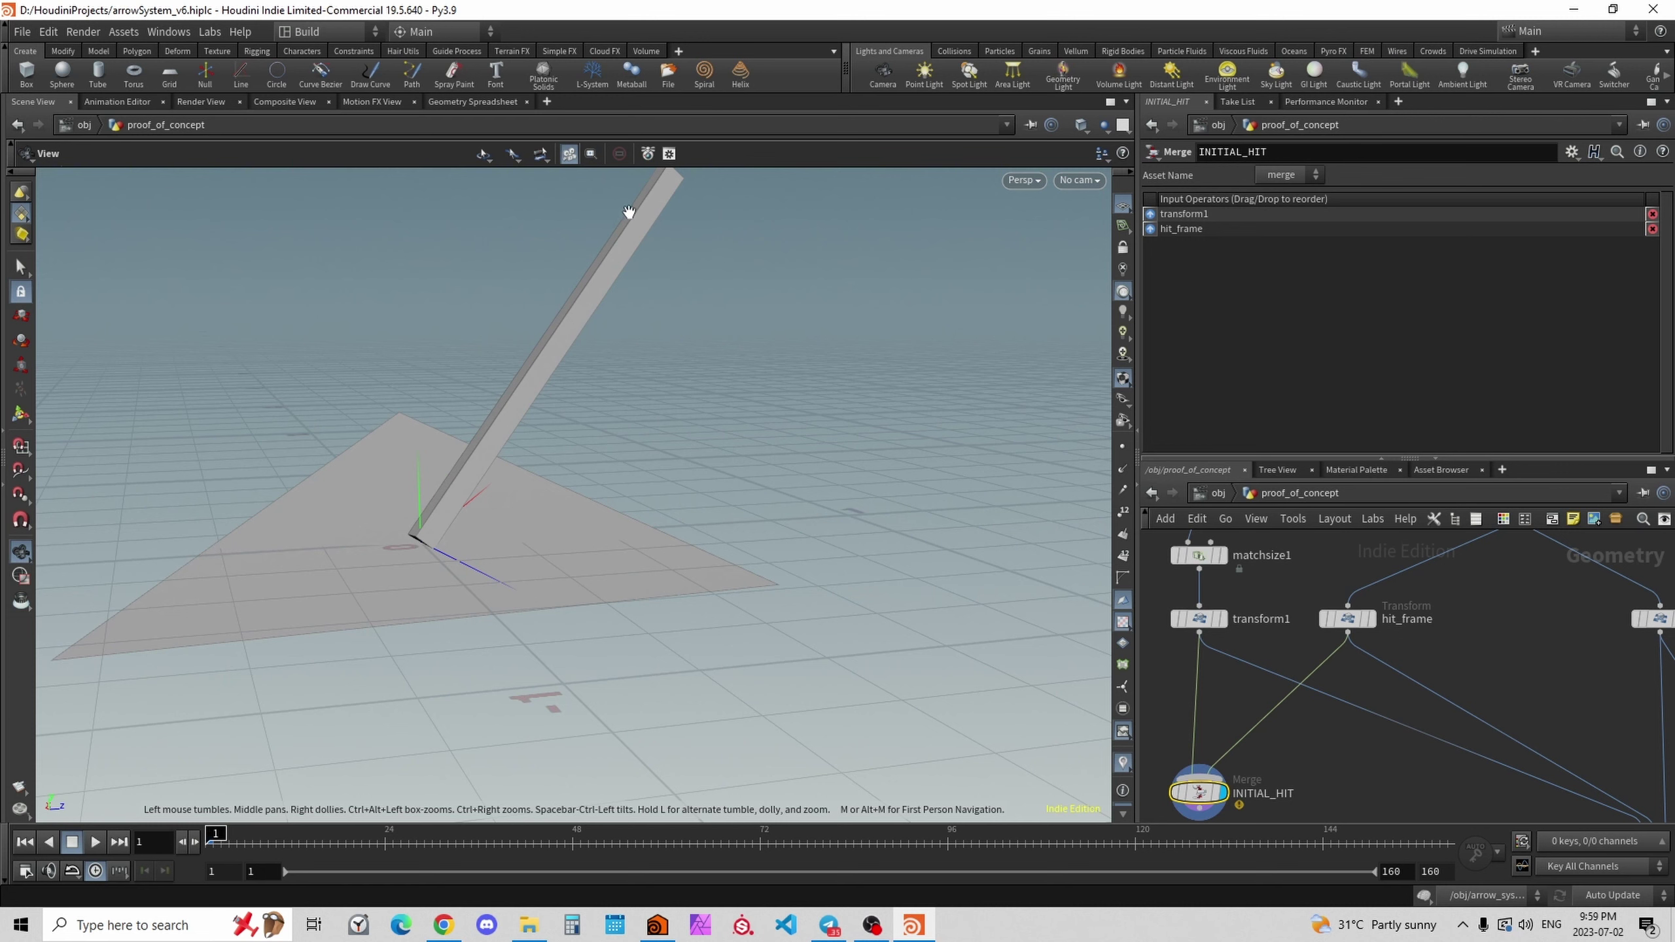
left_click_drag(574, 355, 660, 202)
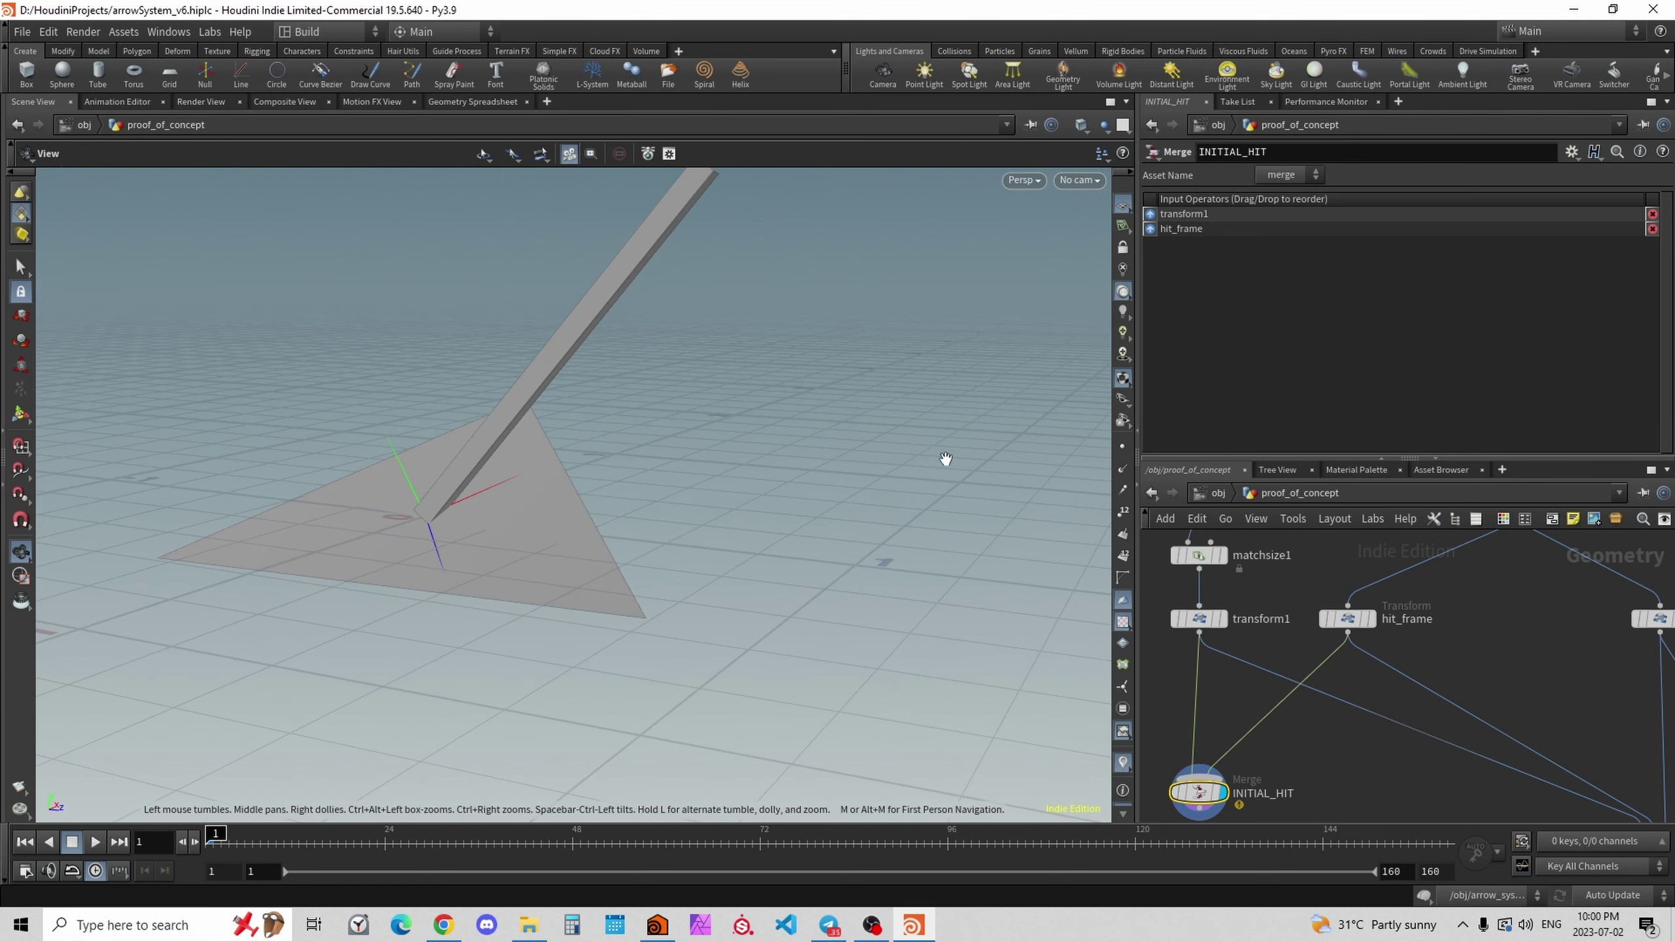
Show only the hit_frame triangle again and view its axes from above.
middle_click_drag(1490, 619, 1424, 636)
scroll(1417, 677, "up", 2)
scroll(1364, 678, "down", 3)
scroll(1320, 682, "up", 2)
left_click(1297, 625)
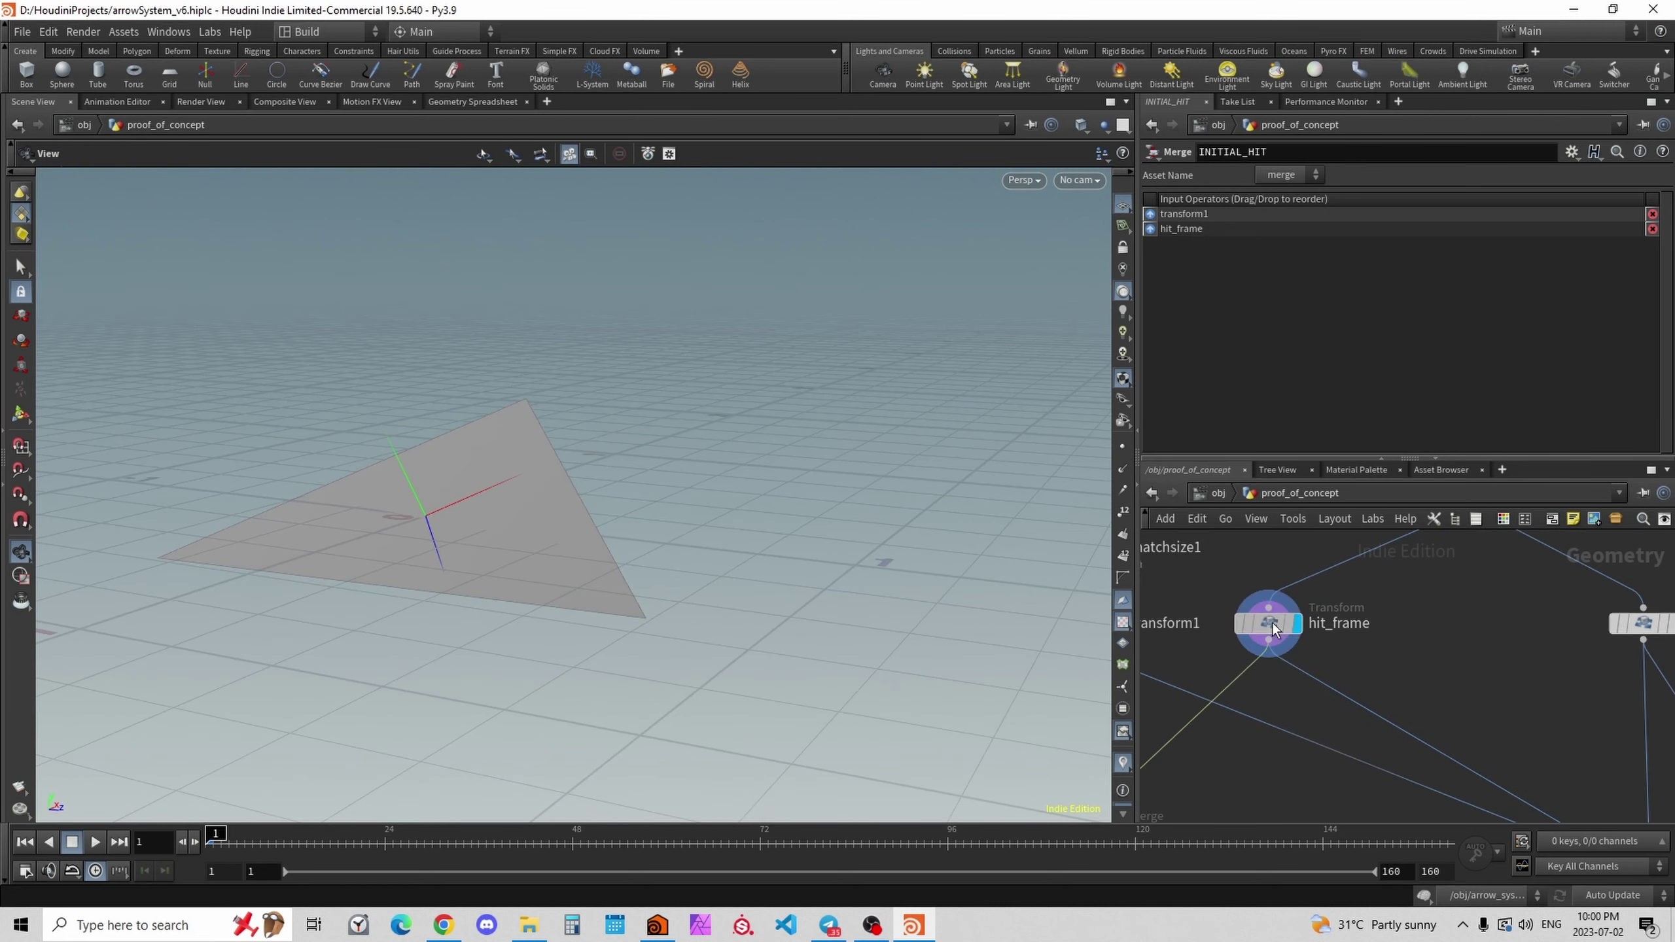
left_click(1269, 624)
left_click_drag(737, 336, 659, 380)
Display the rotate_to_some_random_axis_live transform and scrub the timeline to review its animated rotation, returning to frame 1.
middle_click_drag(1662, 663, 1398, 680)
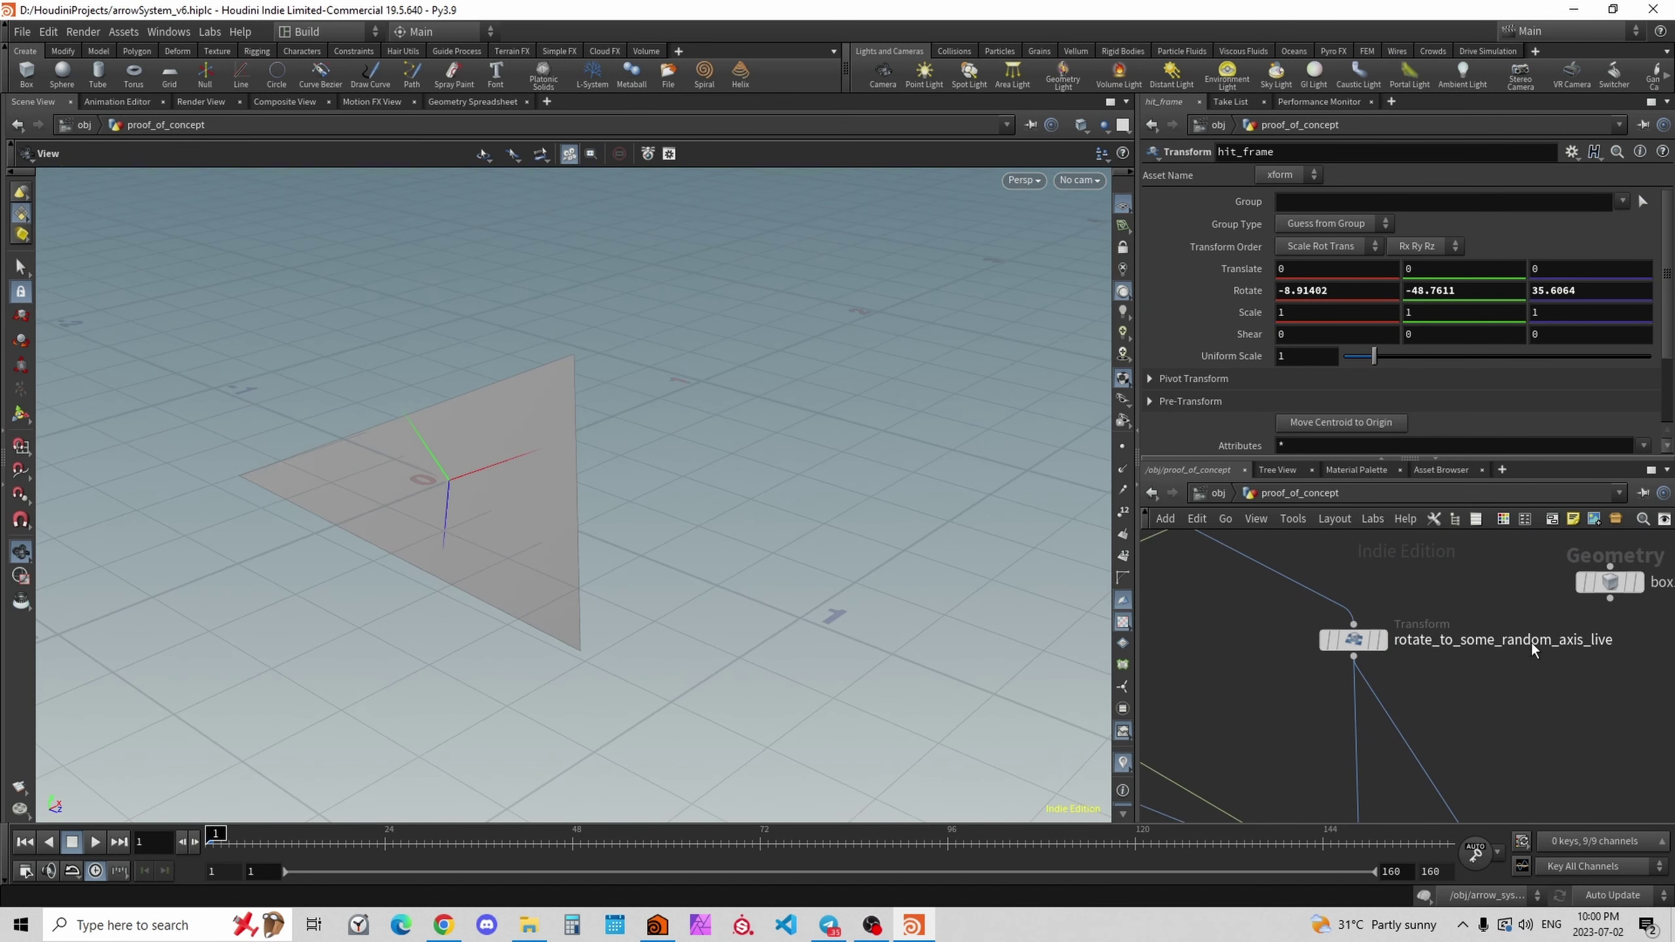
left_click(1353, 638)
left_click_drag(248, 845, 83, 864)
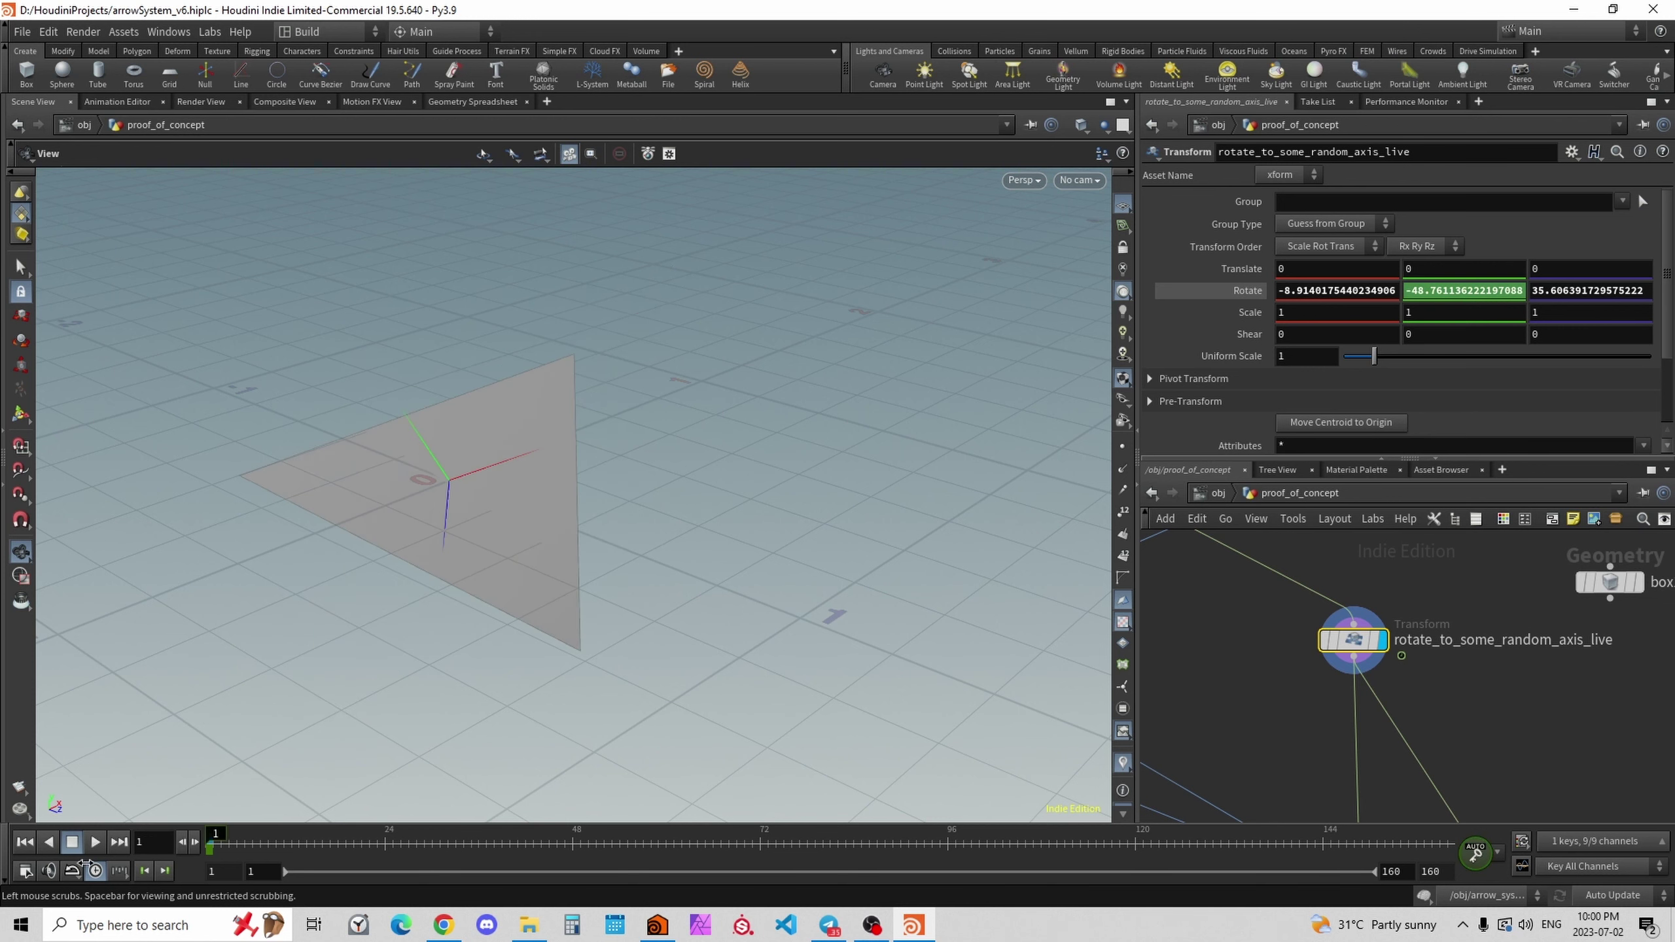
left_click(1501, 294)
left_click(1527, 704)
scroll(1527, 704, "down", 3)
middle_click_drag(1527, 705, 1490, 615)
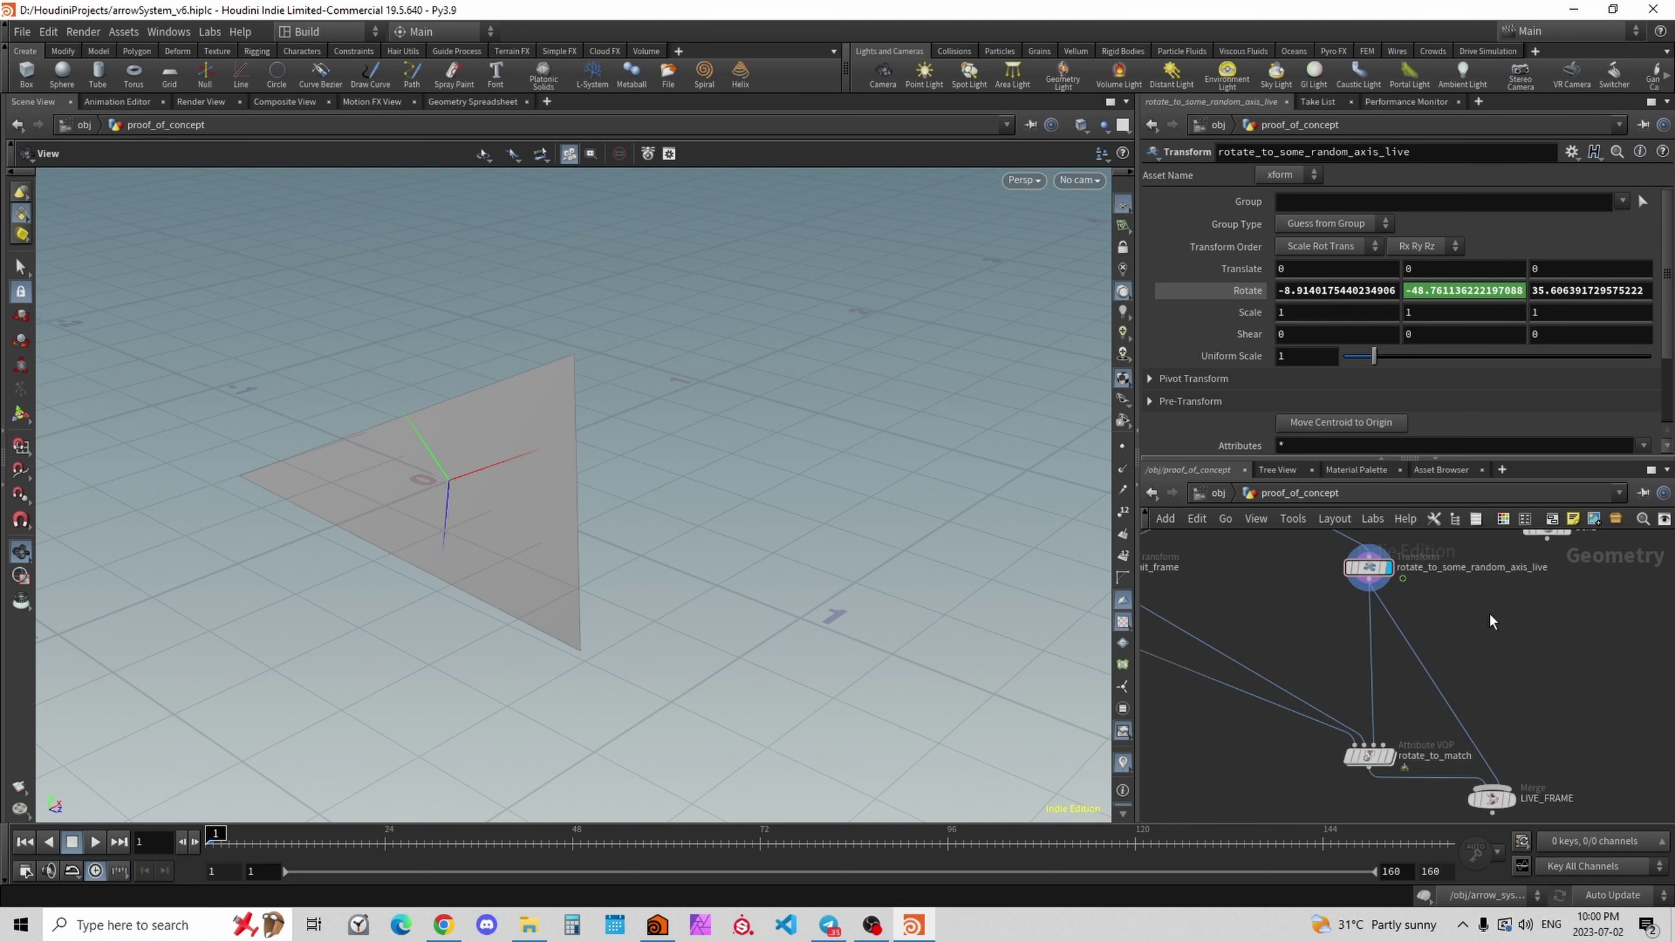
Move the rotate_to_match node in the network to a spot between the hit_frame and rotate_to_some_random_axis_live branches.
middle_click_drag(1463, 671, 1606, 654)
scroll(1427, 651, "down", 1)
middle_click_drag(1383, 630, 1376, 665)
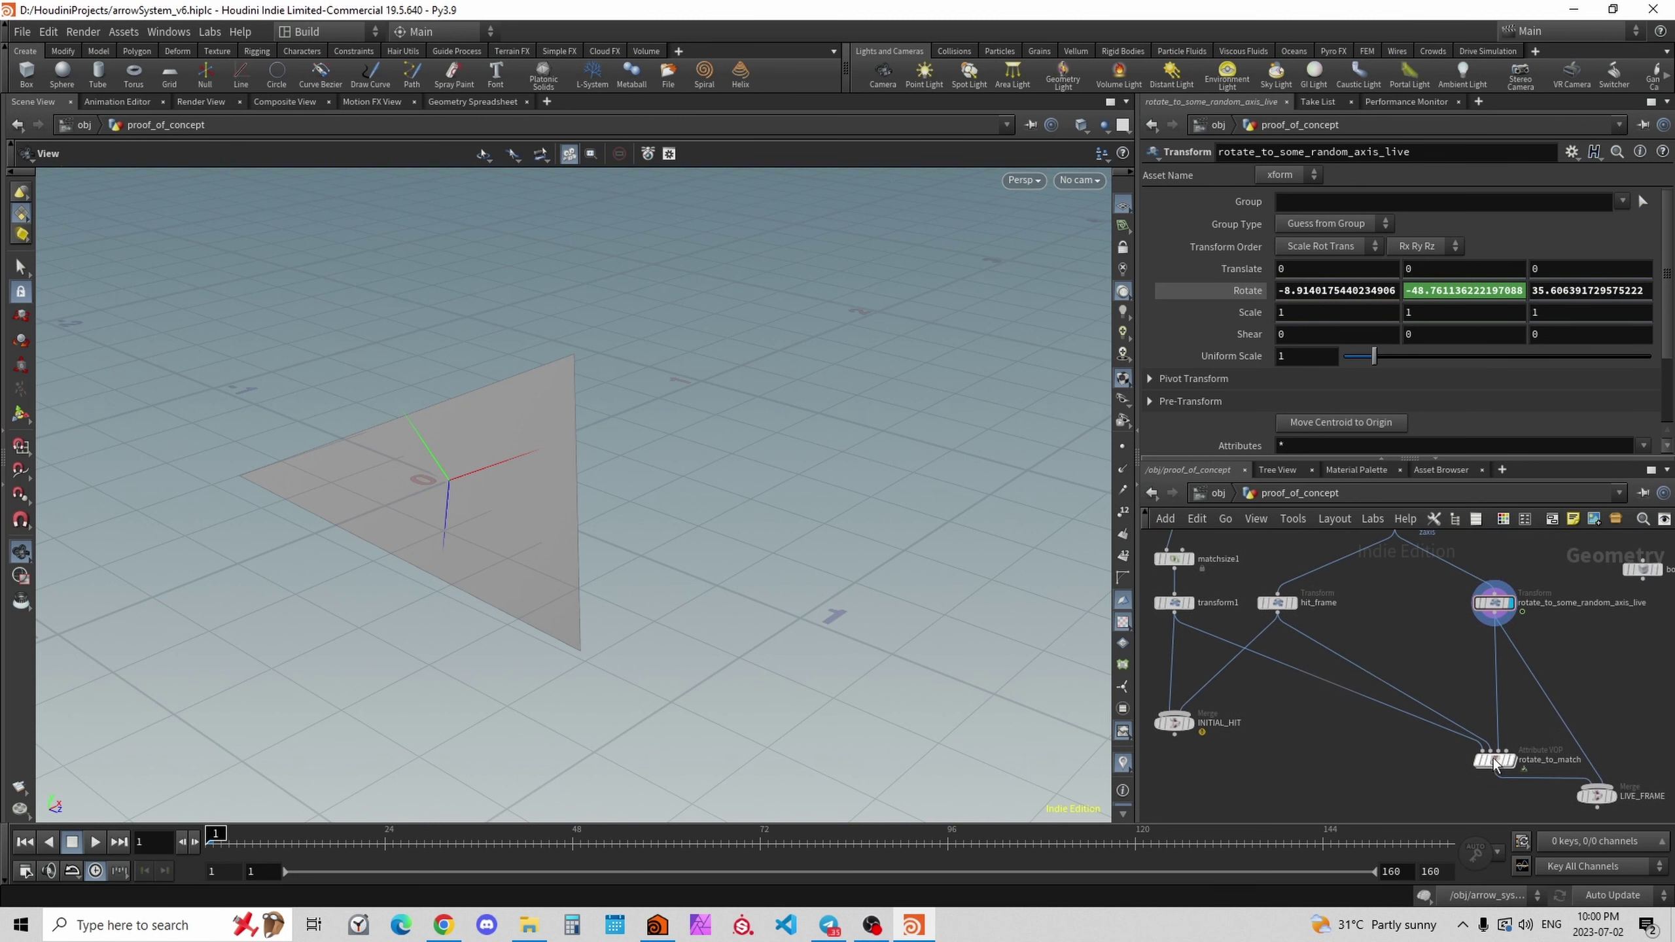
left_click_drag(1494, 764, 1361, 744)
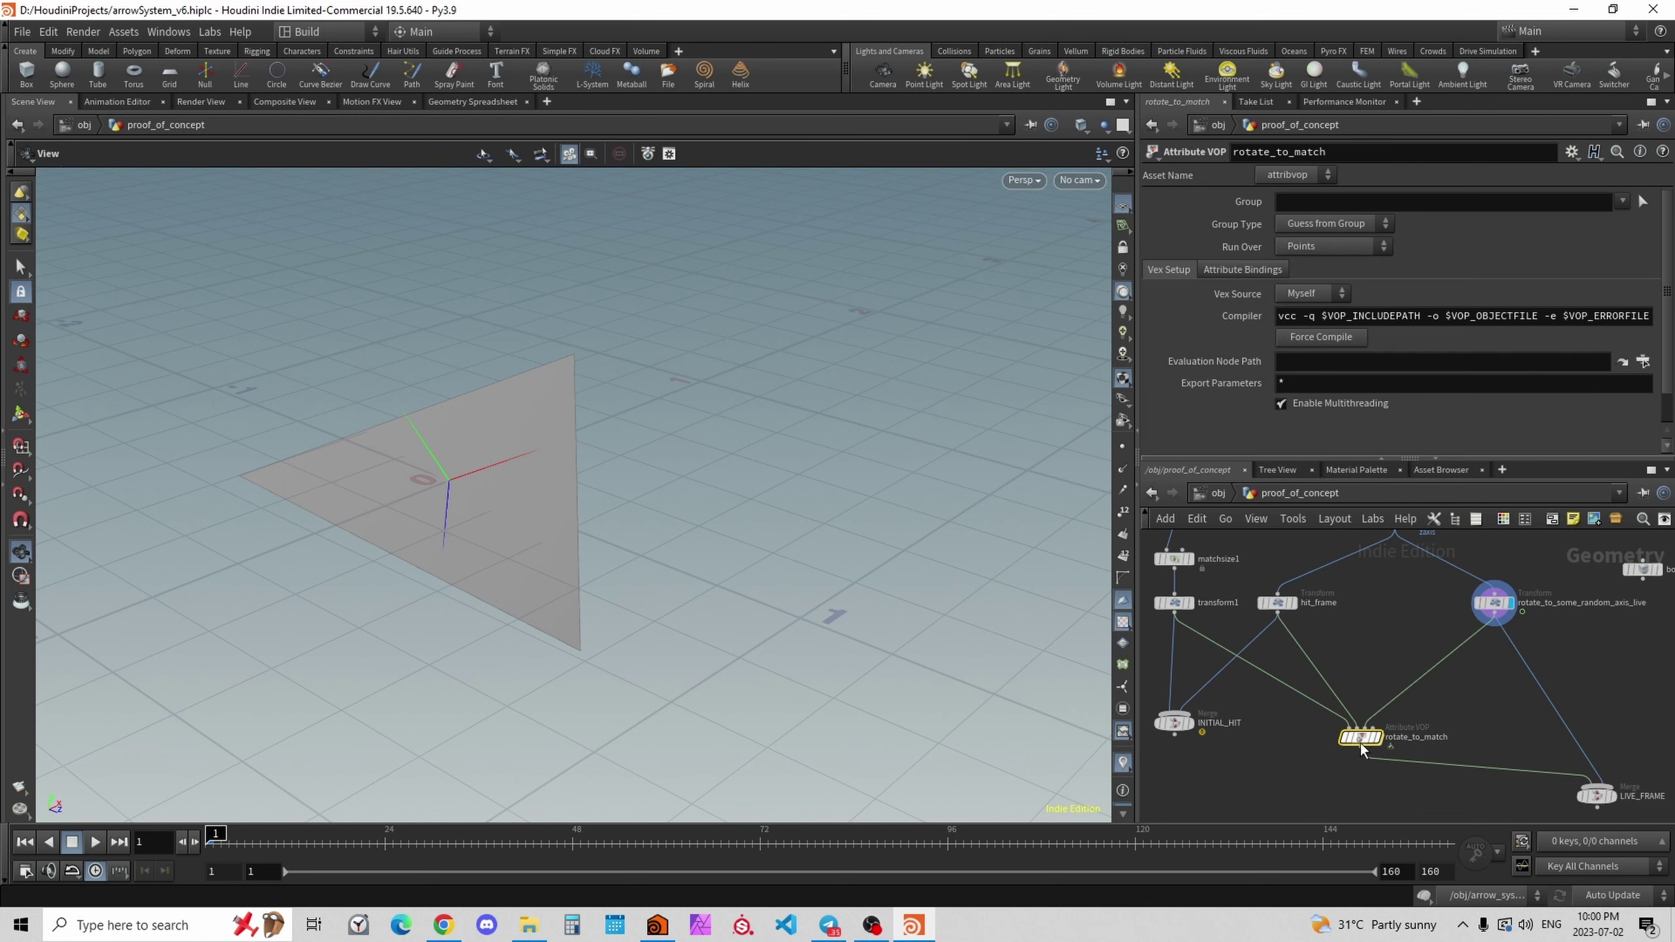
Display transform1 and scrub the timeline to check the arrow over time, returning to frame 1.
left_click(1189, 602)
left_click(1176, 603)
mouse_move(537, 496)
left_mouse_down()
mouse_move(587, 459)
mouse_move(559, 477)
left_mouse_up()
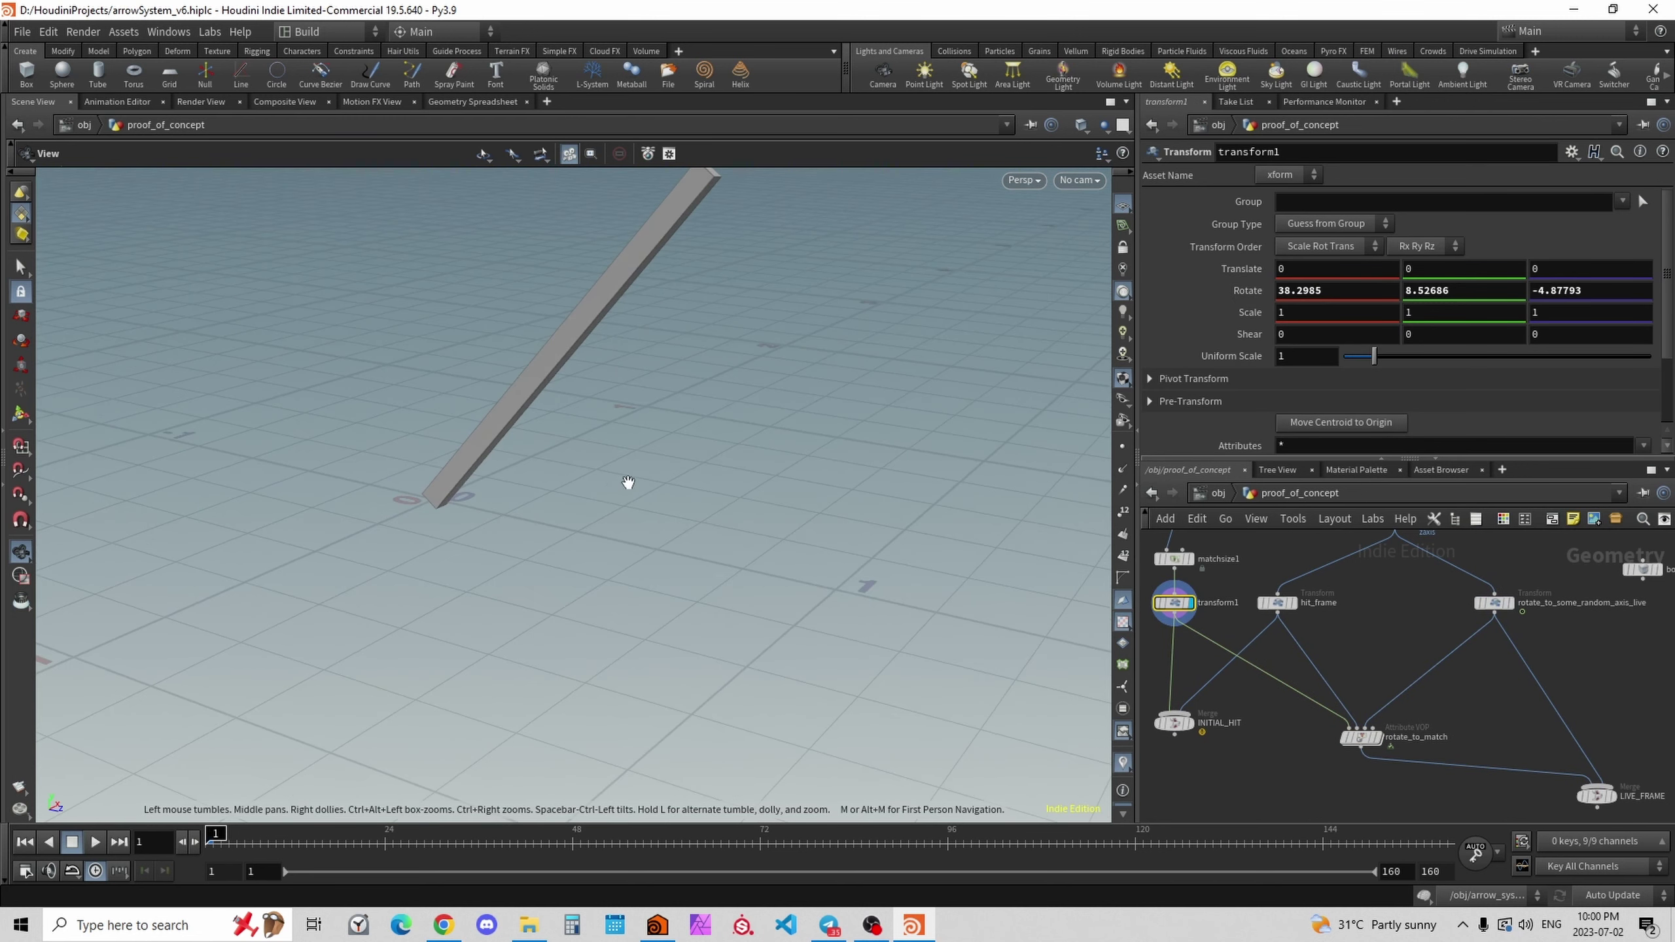
scroll(629, 482, "down", 5)
middle_click_drag(650, 467, 622, 507)
left_click_drag(373, 830, 454, 829)
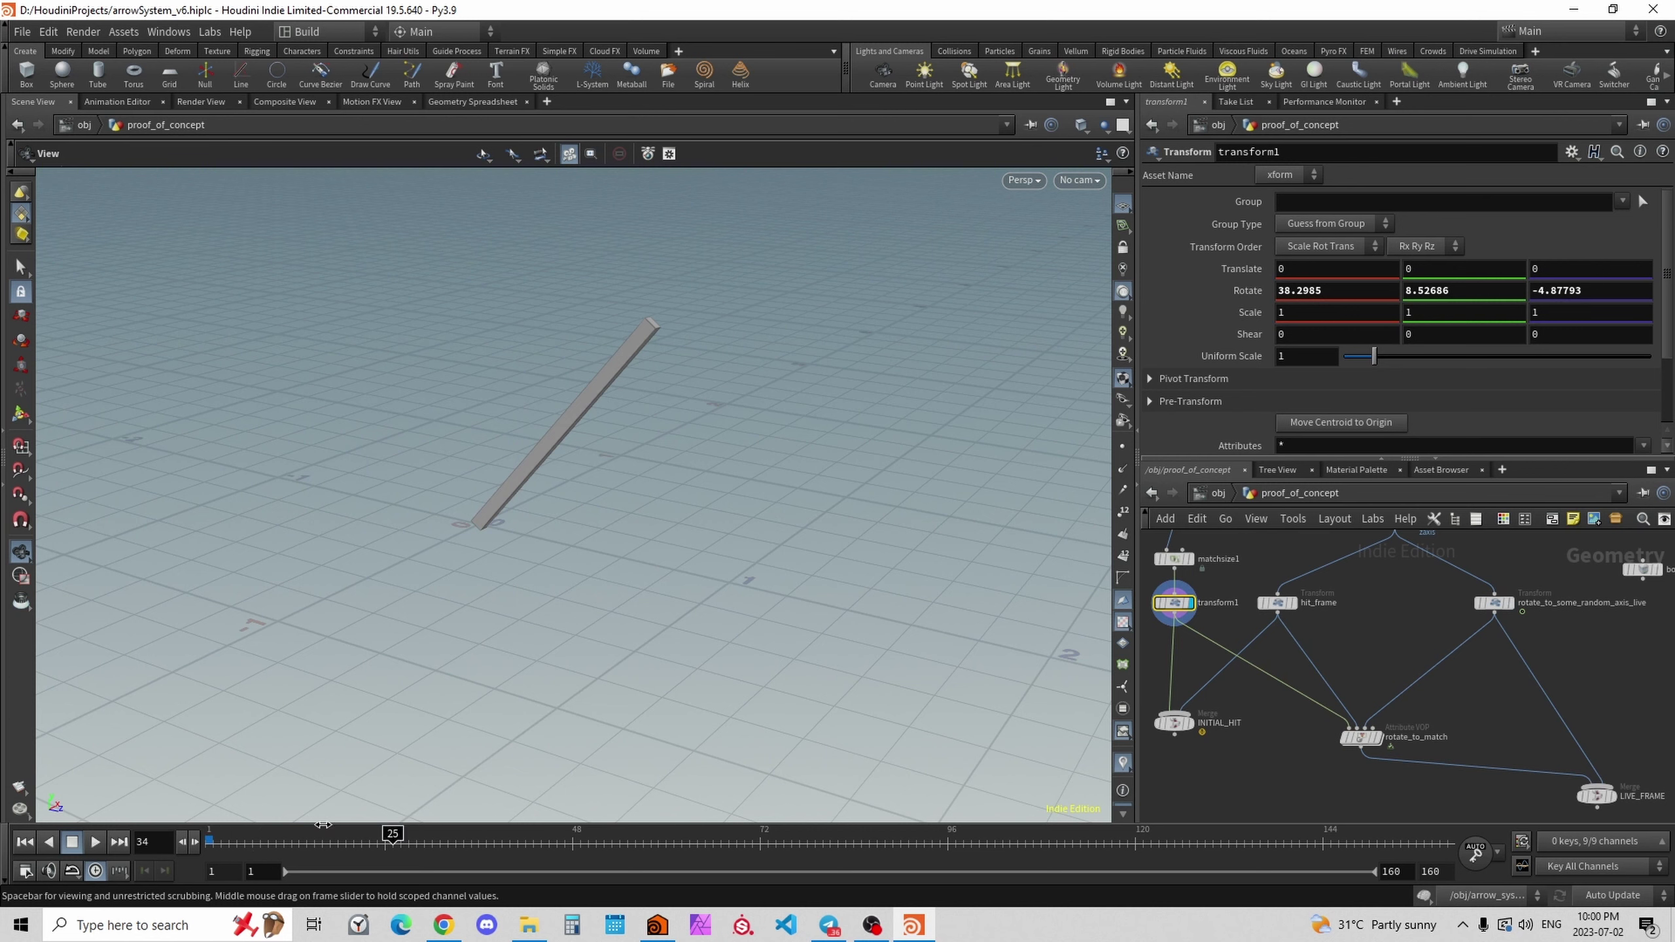
left_click_drag(650, 807, 210, 801)
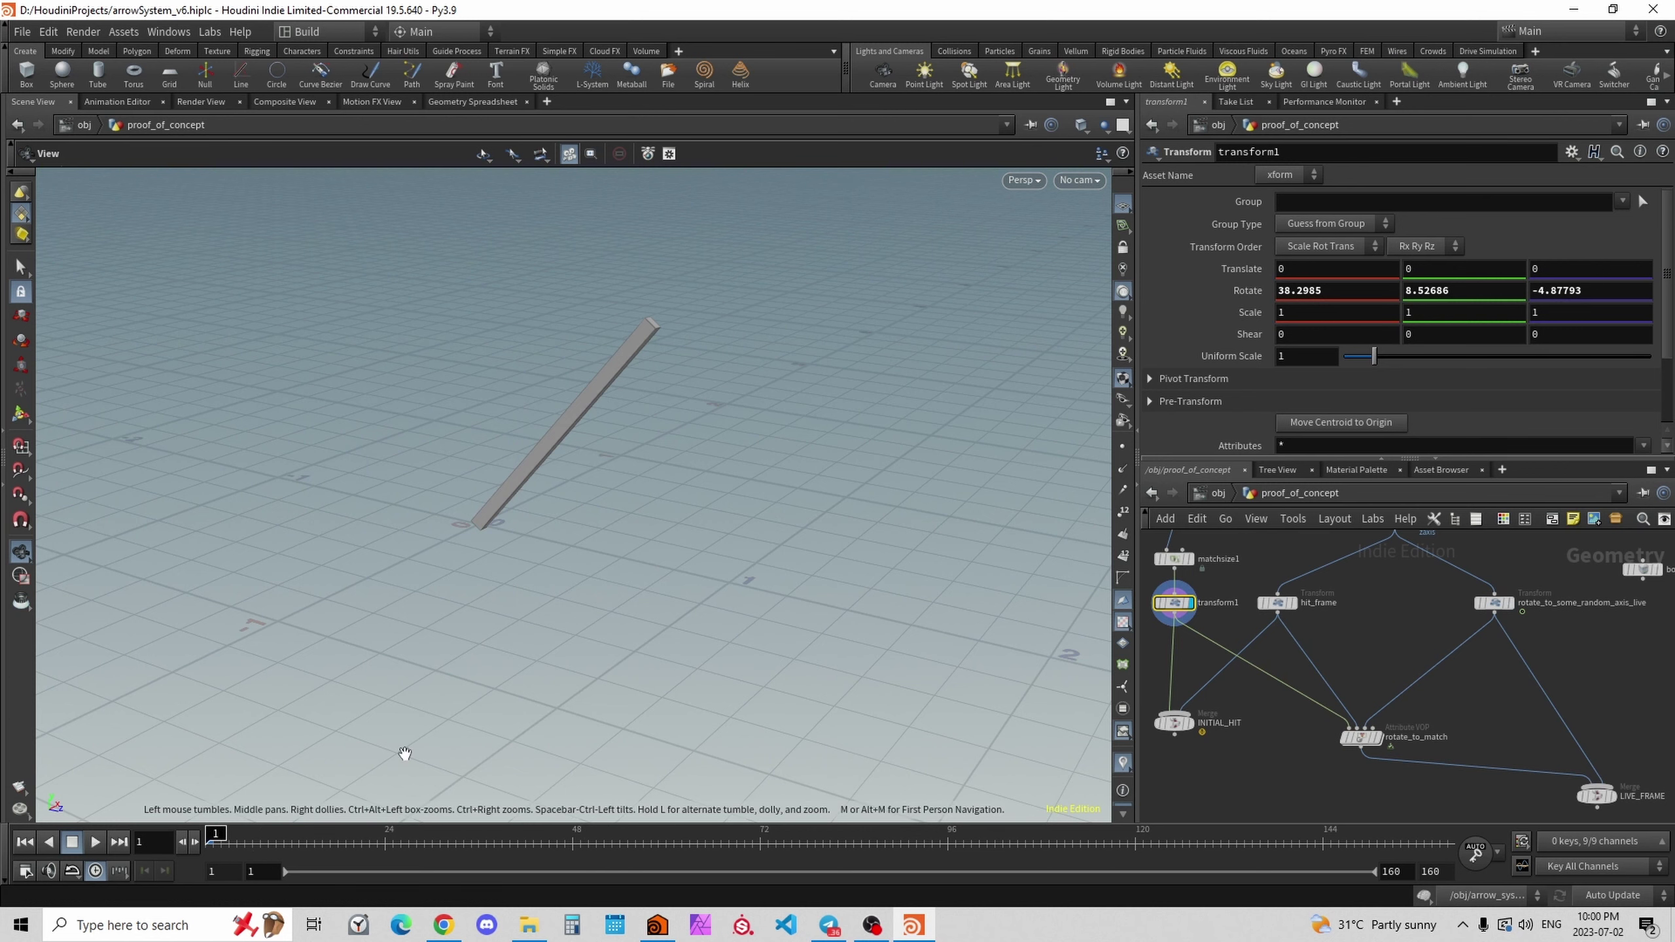
Display the INITIAL_HIT merge again and examine the arrow's angle to the triangle from a low viewpoint.
left_click(1190, 722)
left_click(1174, 723)
left_click_drag(610, 508, 649, 373)
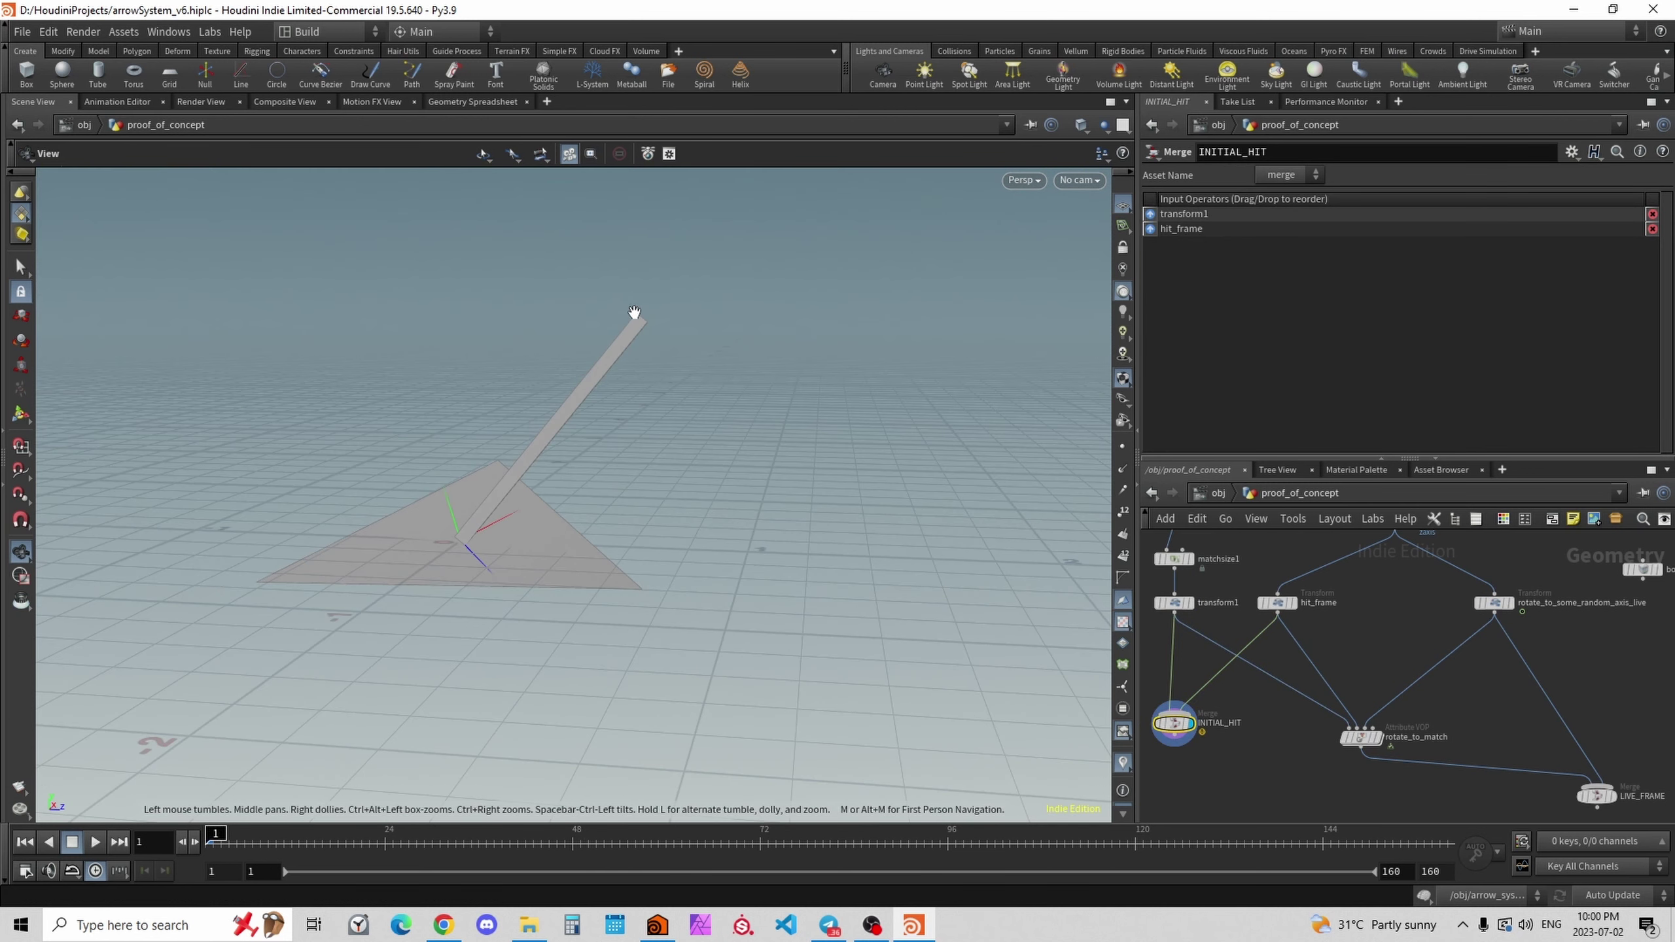
left_click_drag(553, 414, 525, 451)
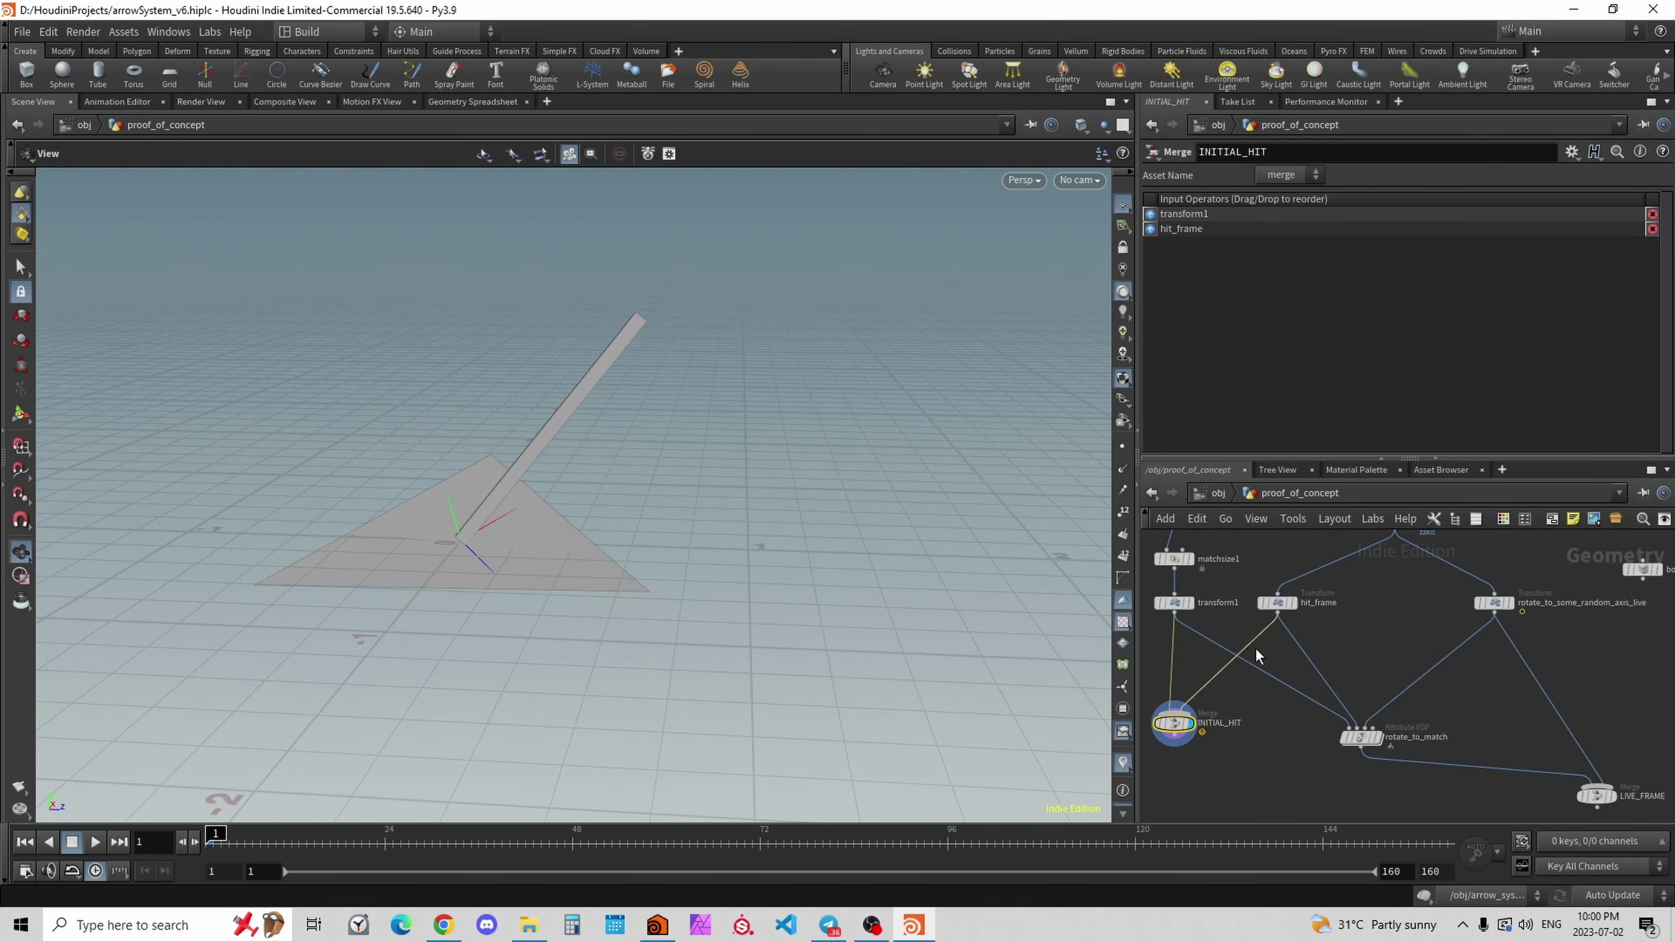
Display hit_frame and check its connection to the second input of rotate_to_match.
scroll(1303, 641, "up", 3)
left_click(1272, 587)
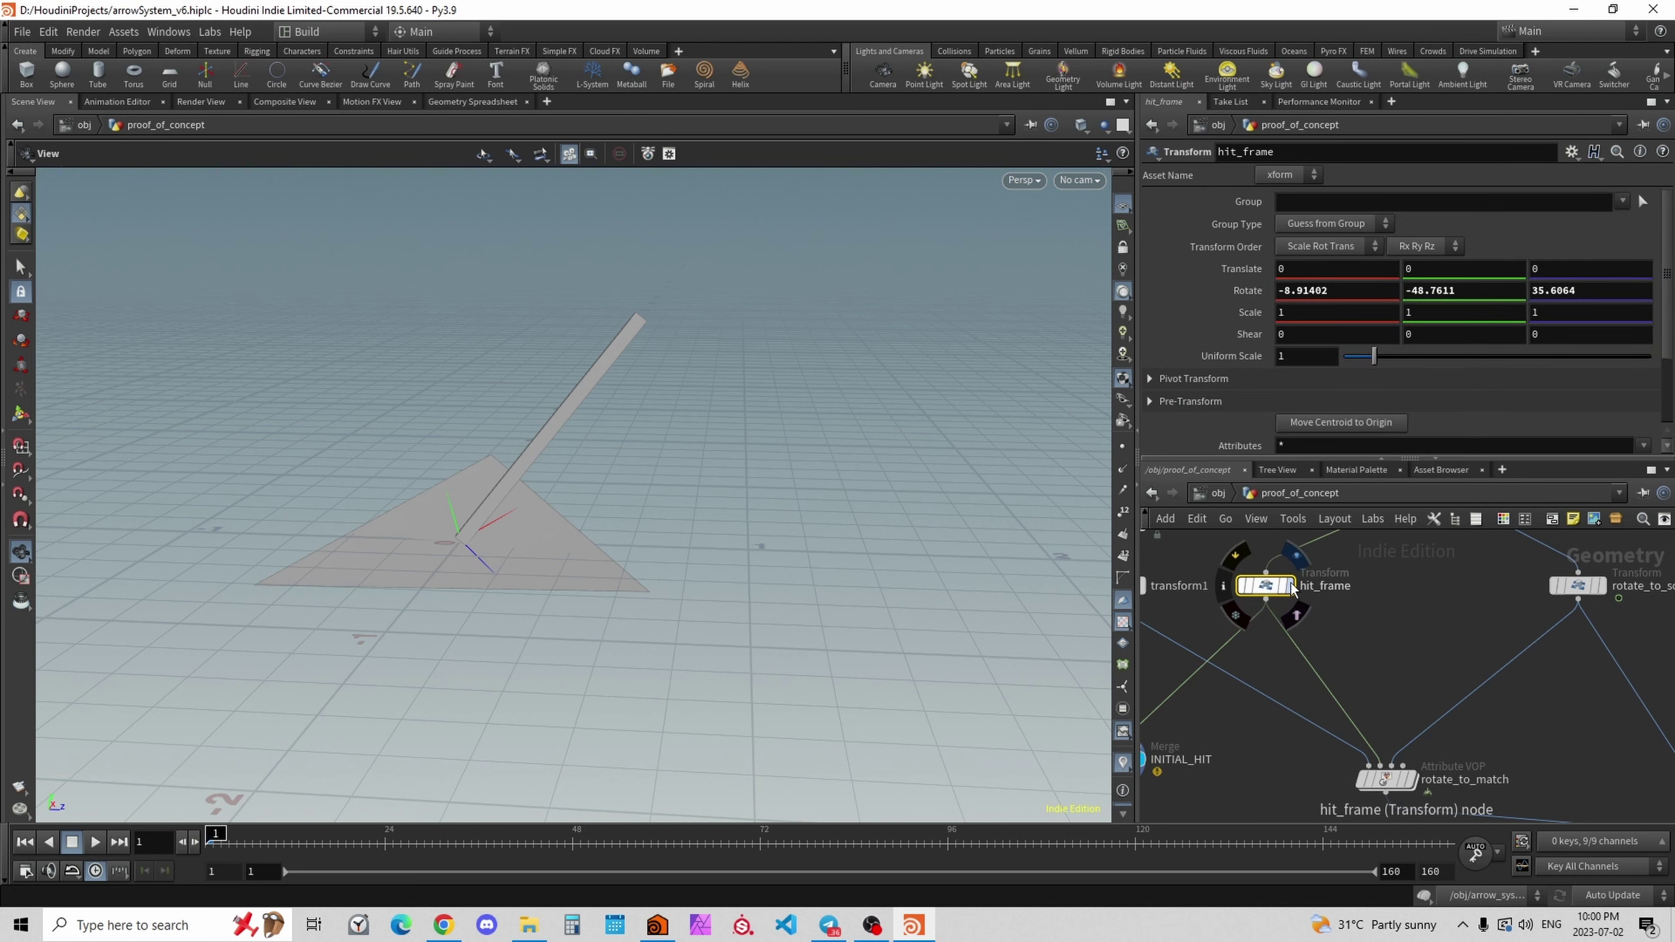
left_click(1289, 585)
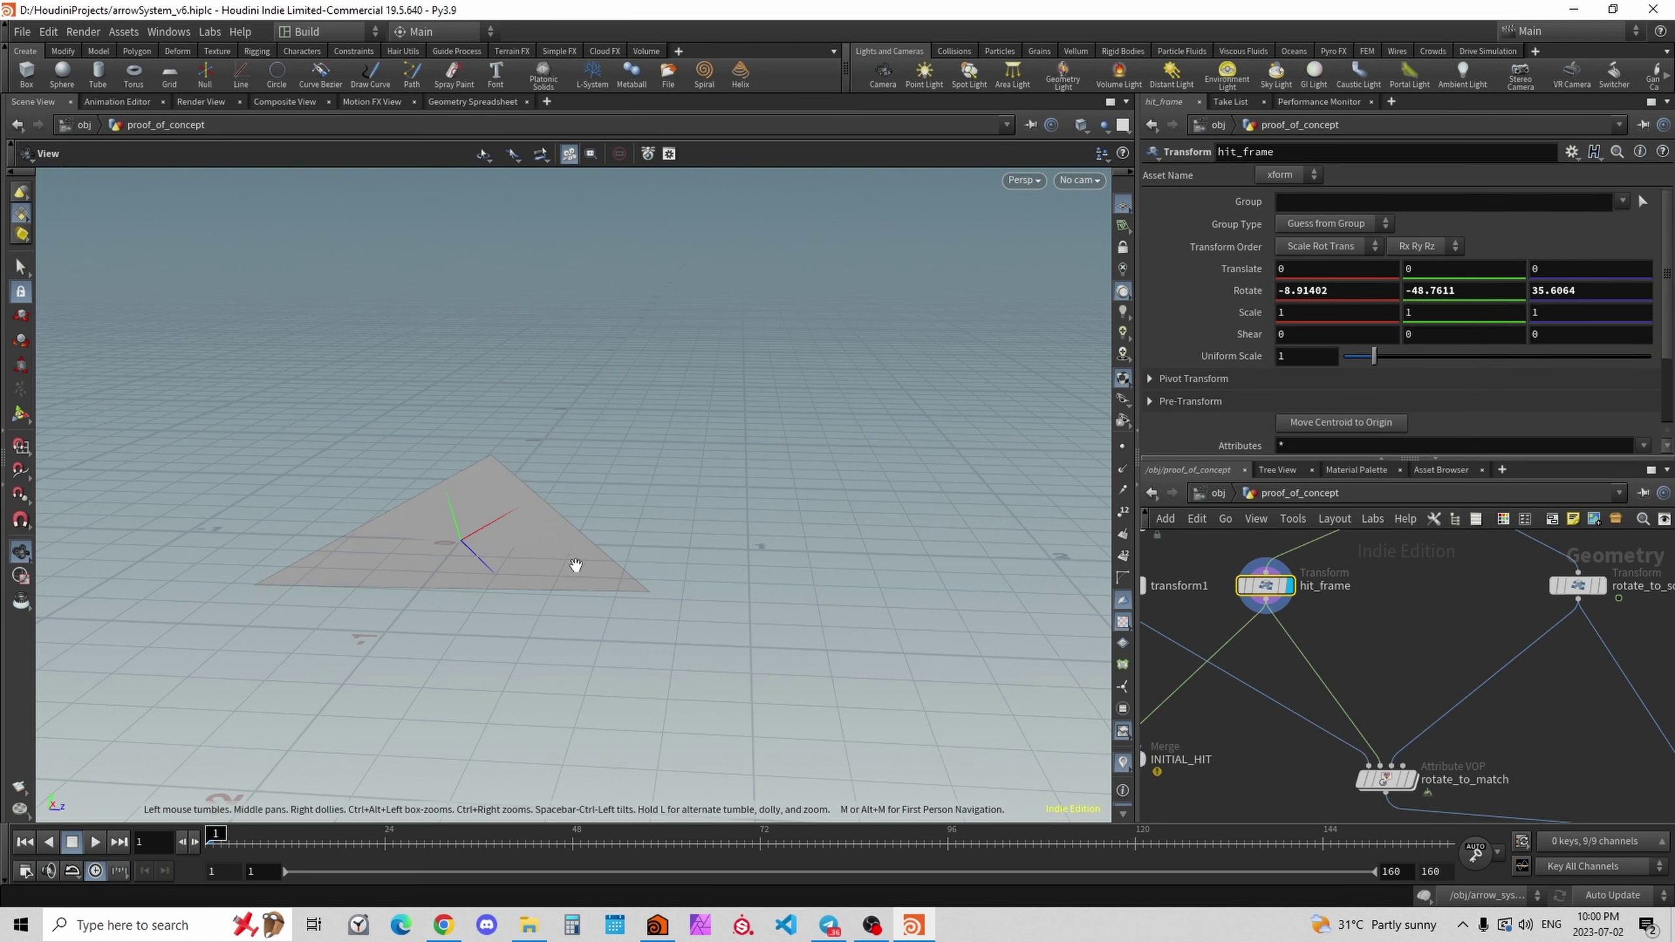
left_click_drag(576, 565, 573, 589)
mouse_move(1387, 779)
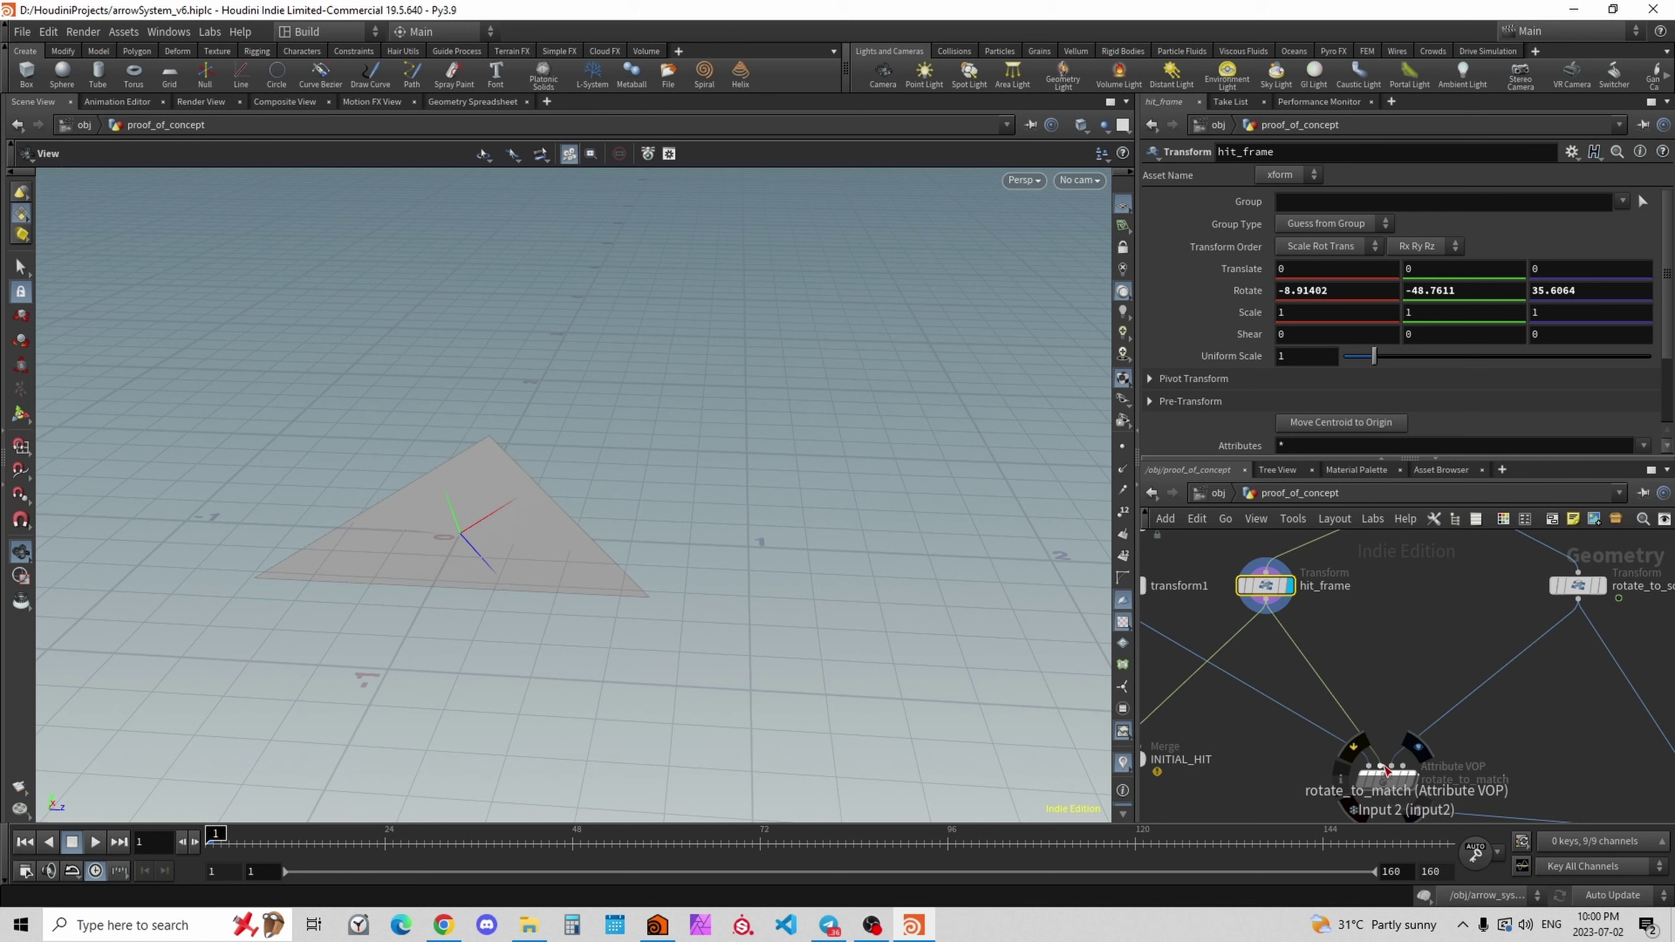
left_click(1543, 714)
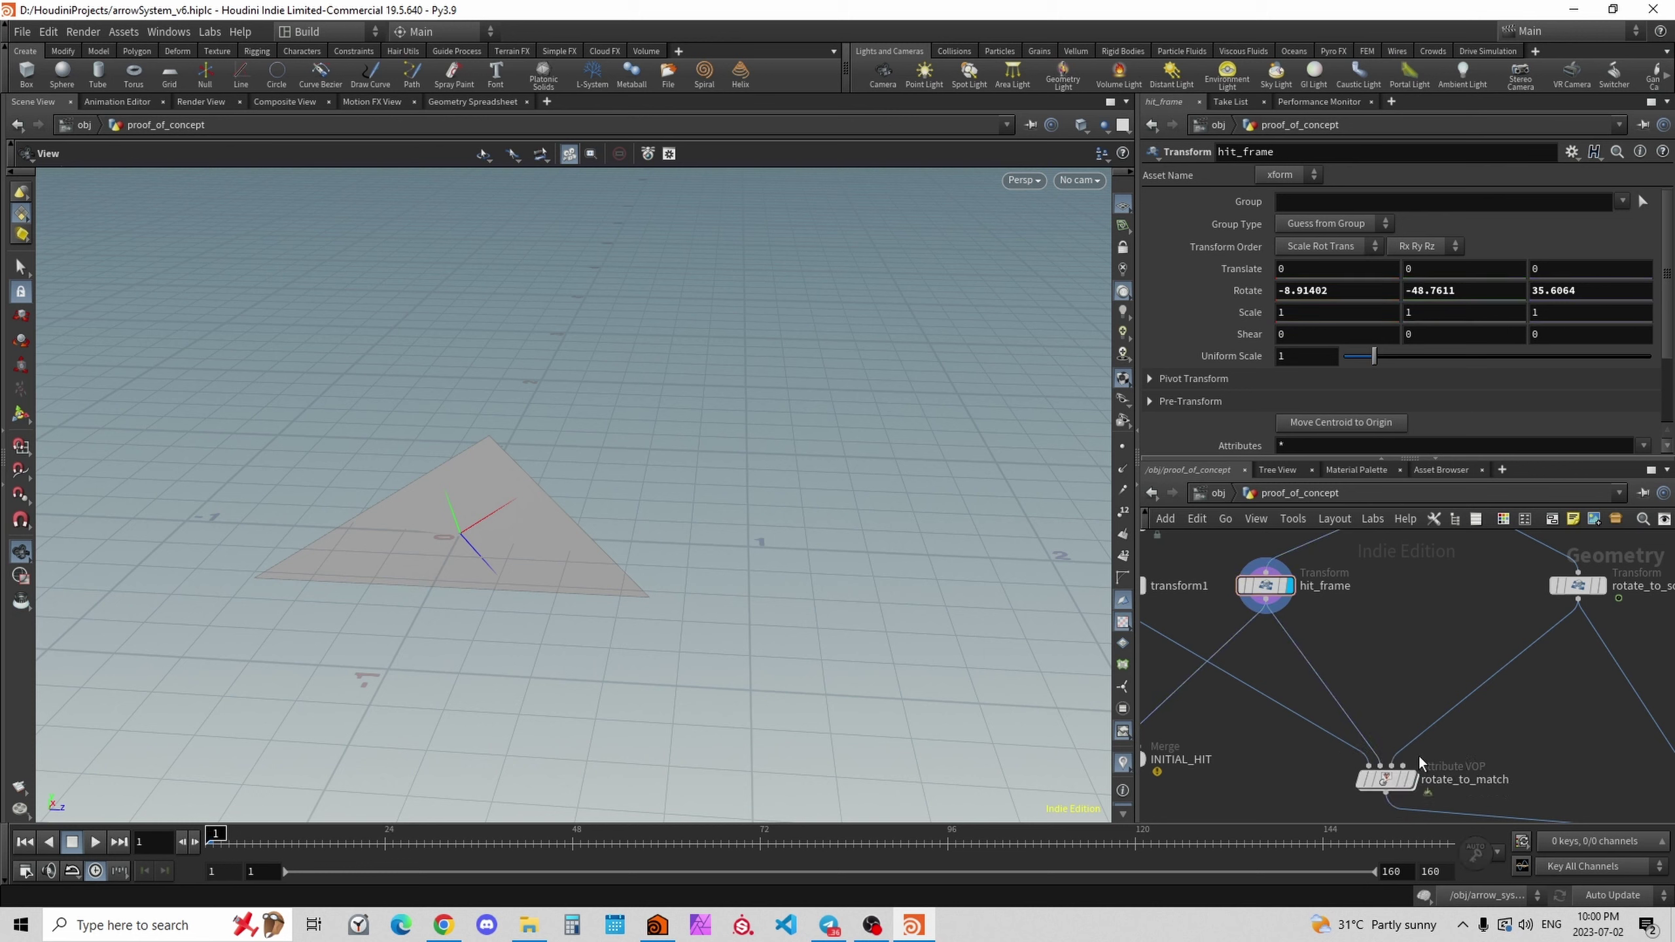
Display the live rotation transform feeding rotate_to_match and scrub its animation back to frame 1.
left_click(1597, 591)
left_click_drag(273, 851, 210, 855)
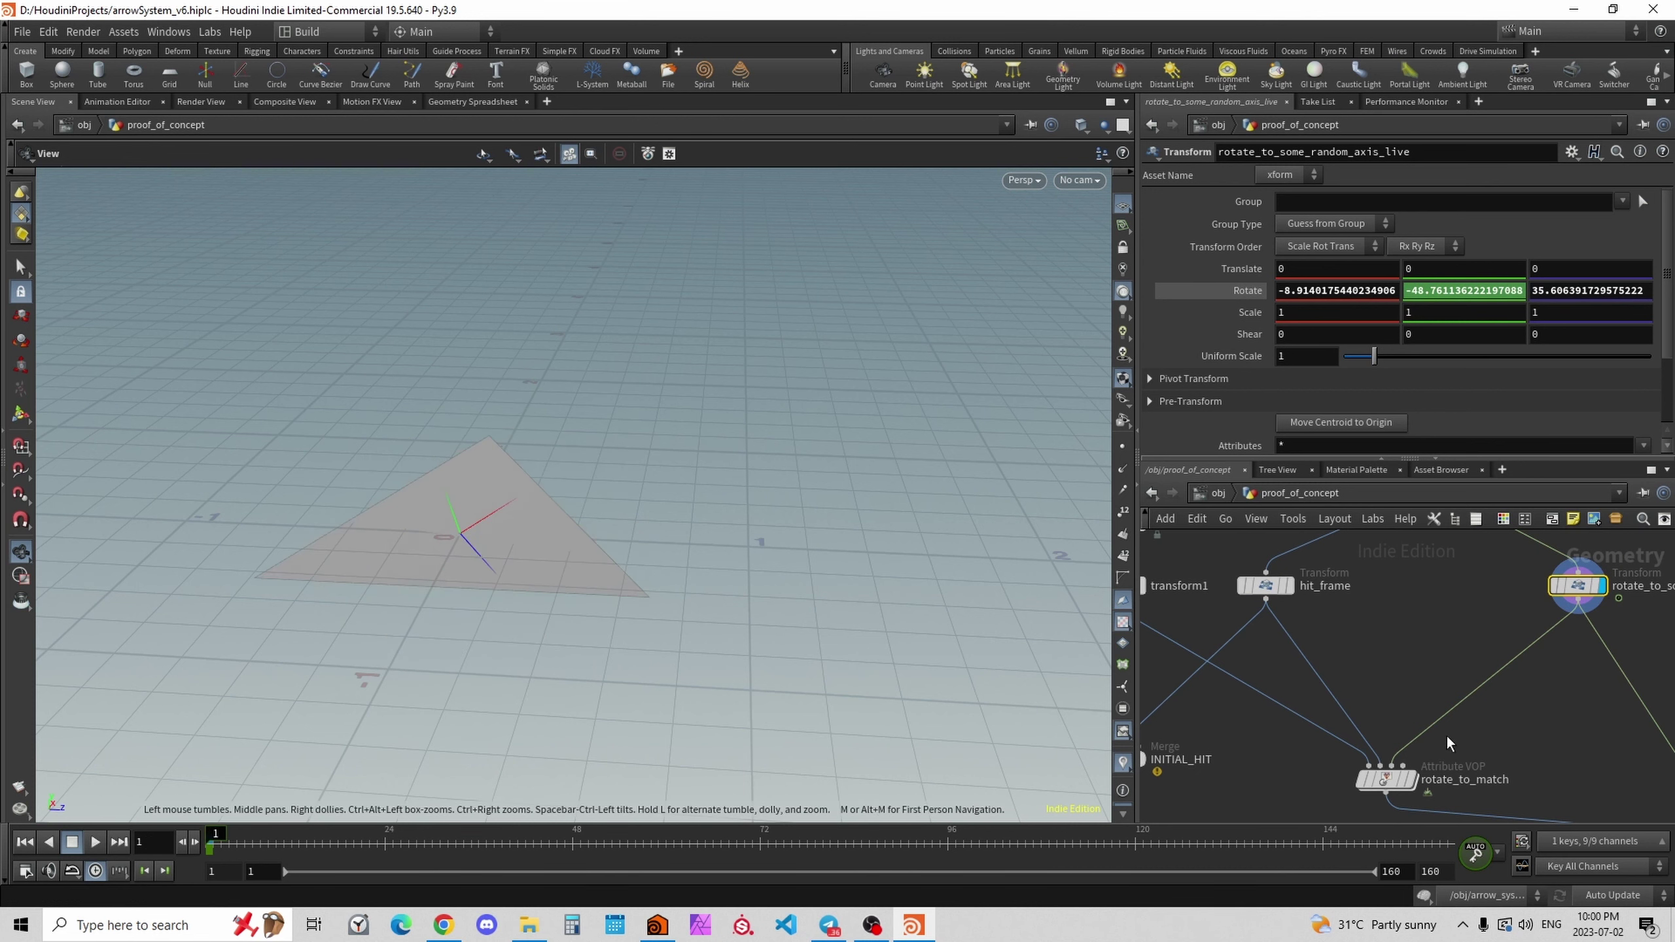
Display the rotate_to_match node's output and open its VOP network.
middle_click_drag(1445, 767, 1439, 704)
scroll(1435, 705, "up", 1)
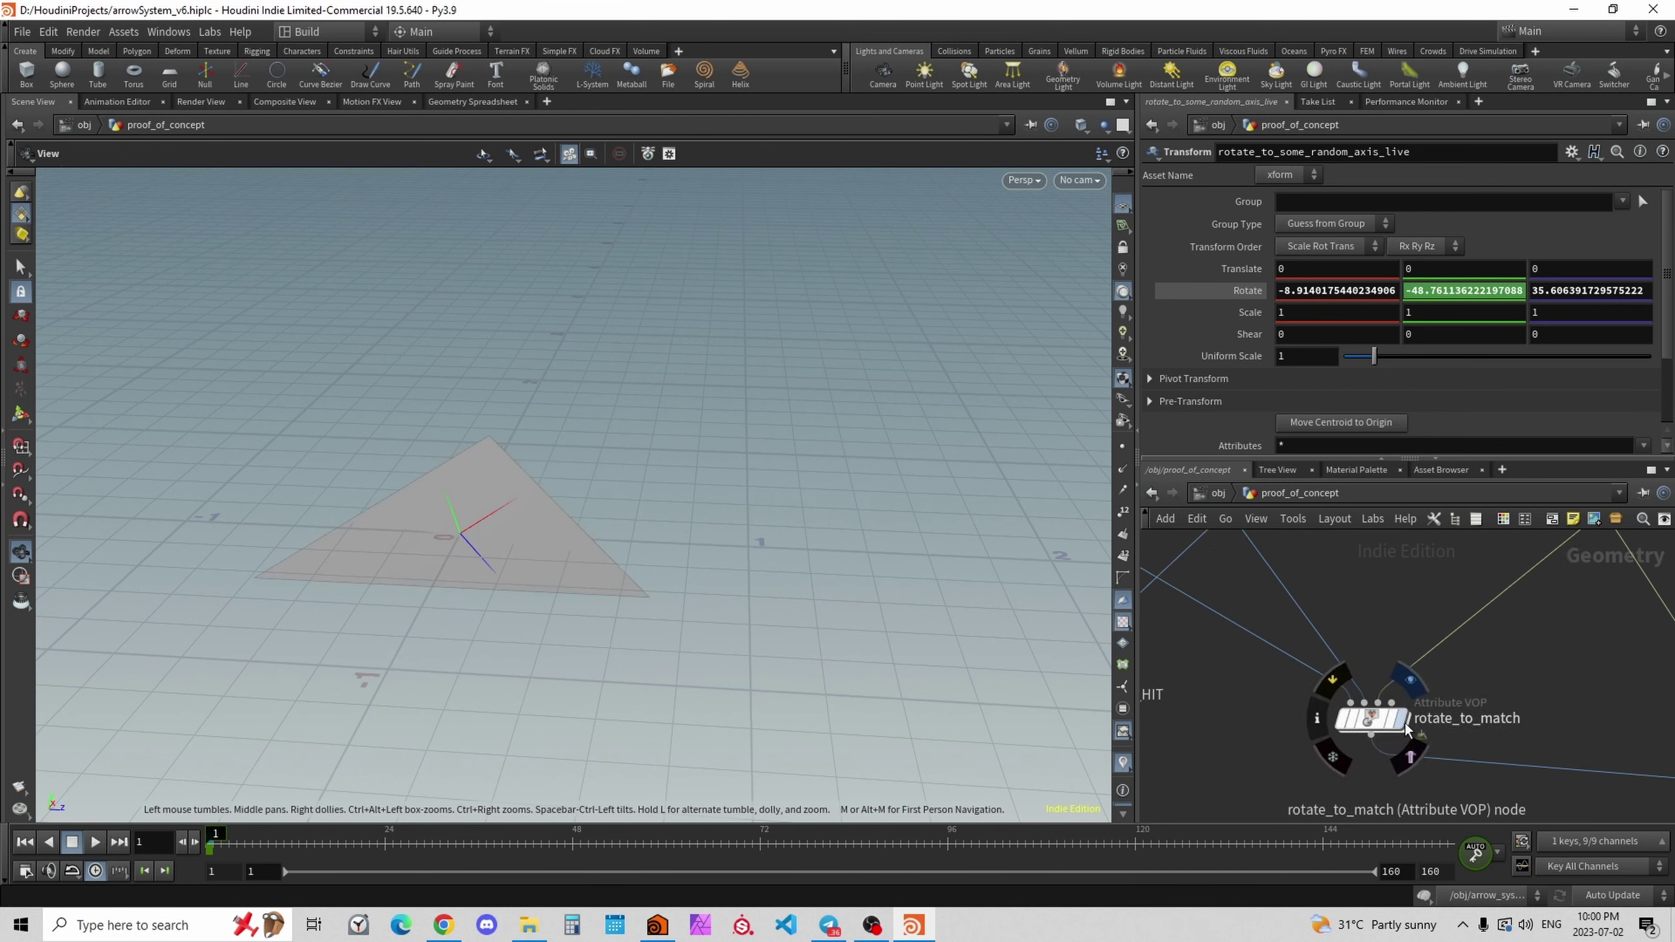
left_click(1407, 729)
double_click(1398, 721)
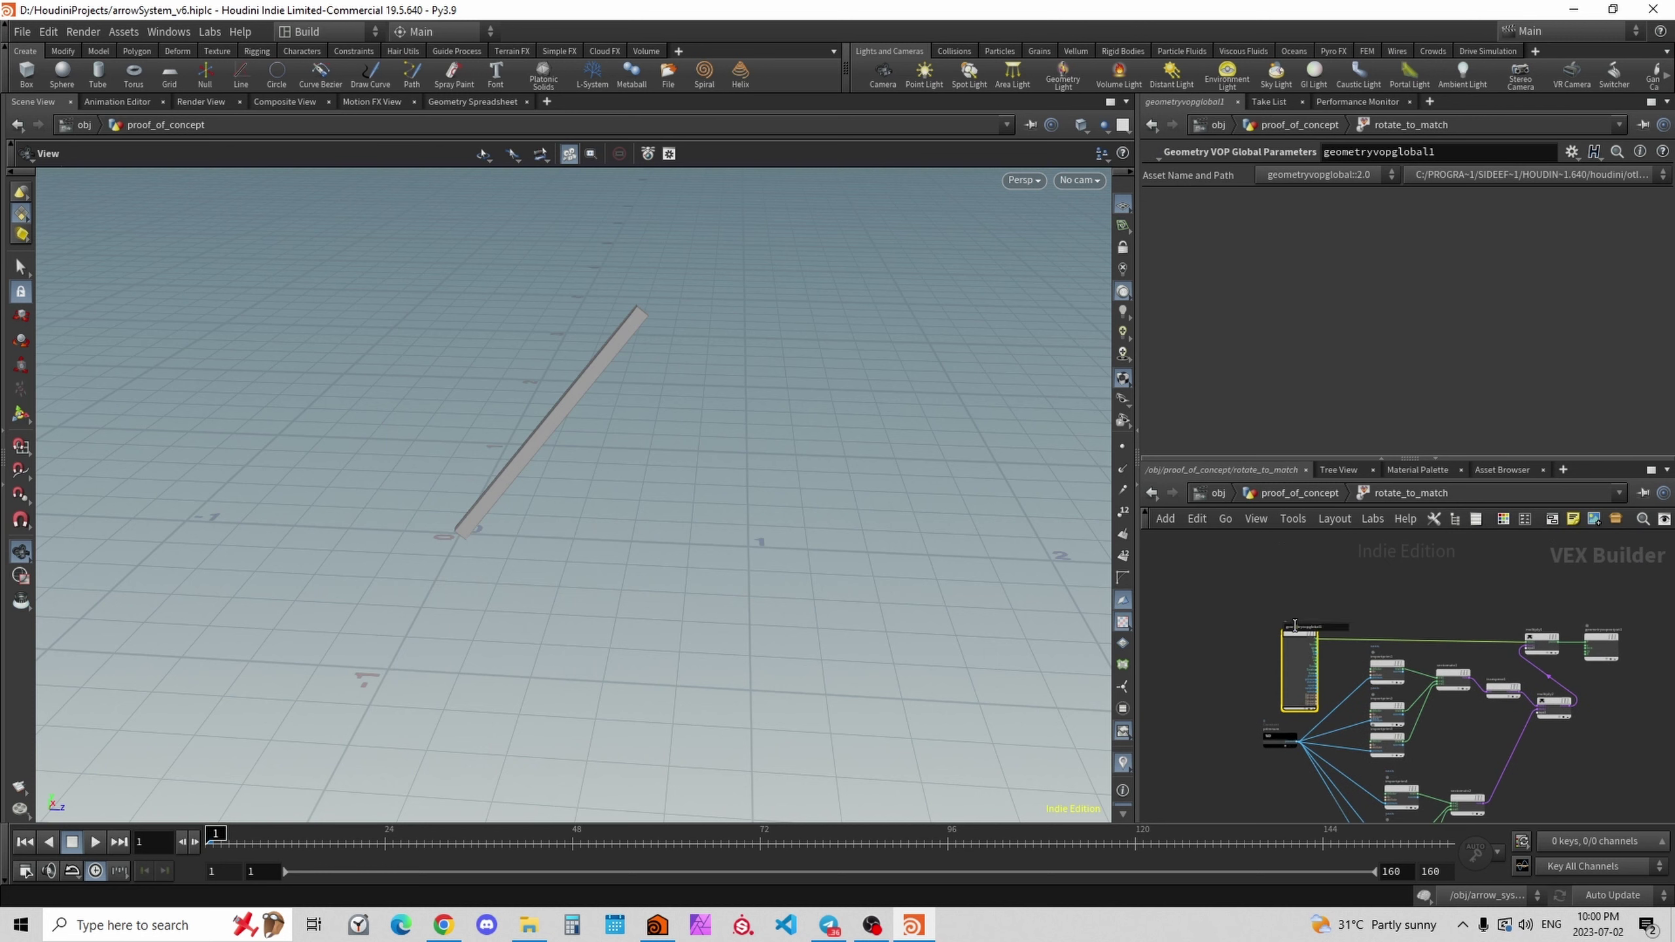
scroll(1321, 613, "up", 5)
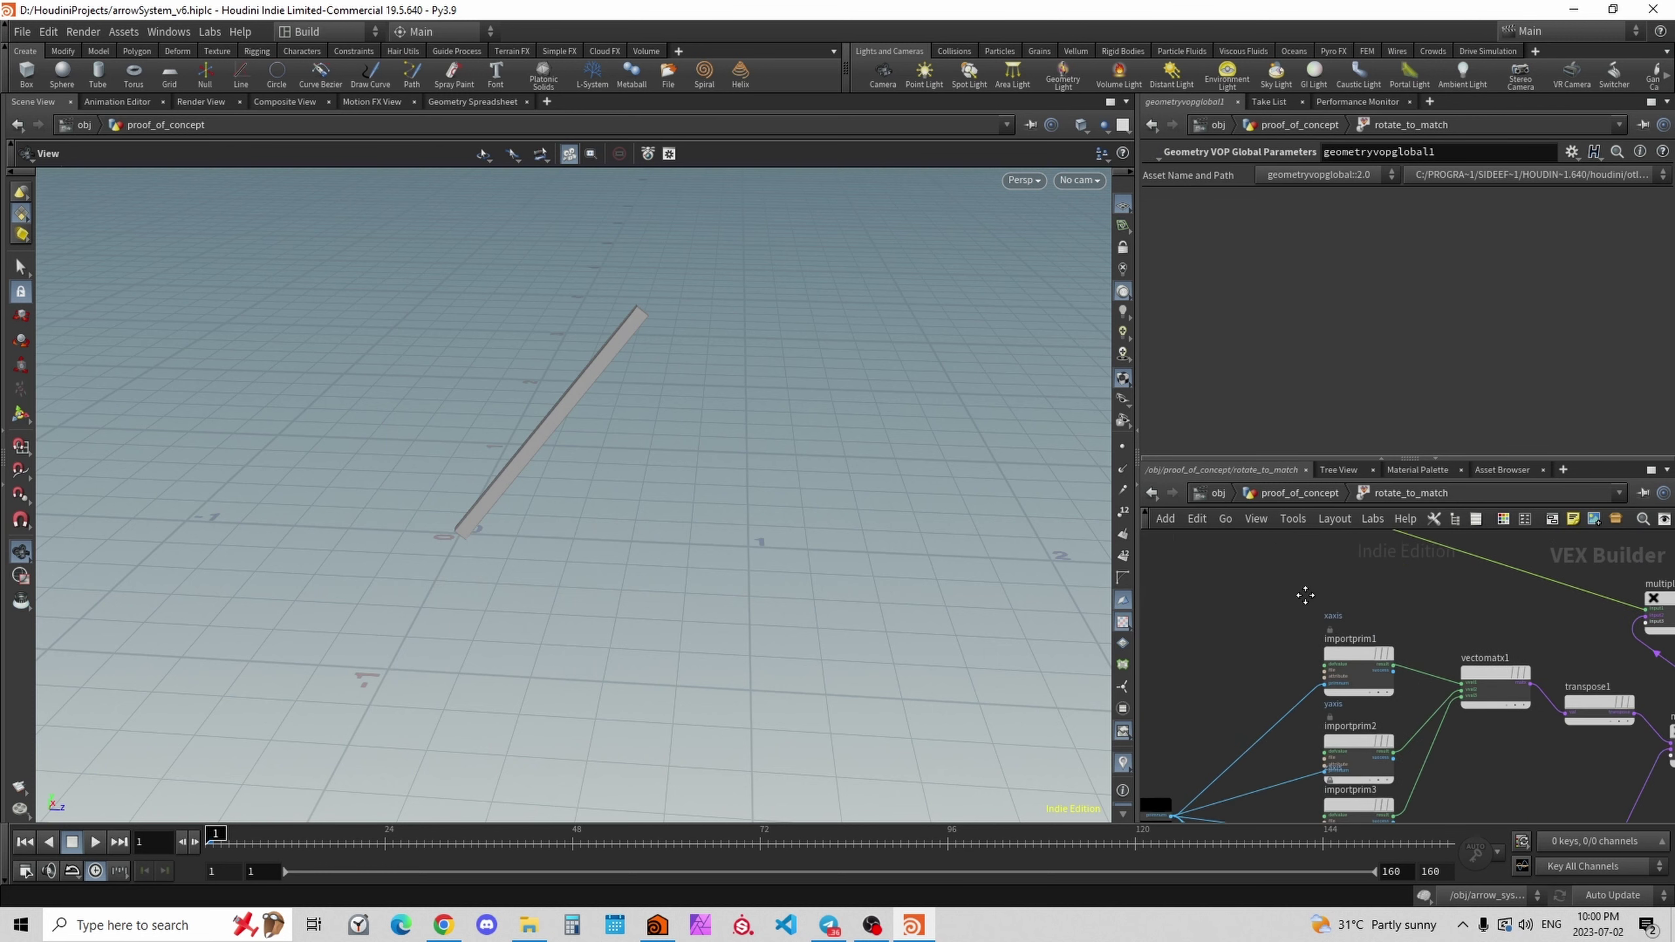
Review the importprim1 and importprim3 axis attribute settings and the primnum constant that feeds them.
left_click(1303, 630)
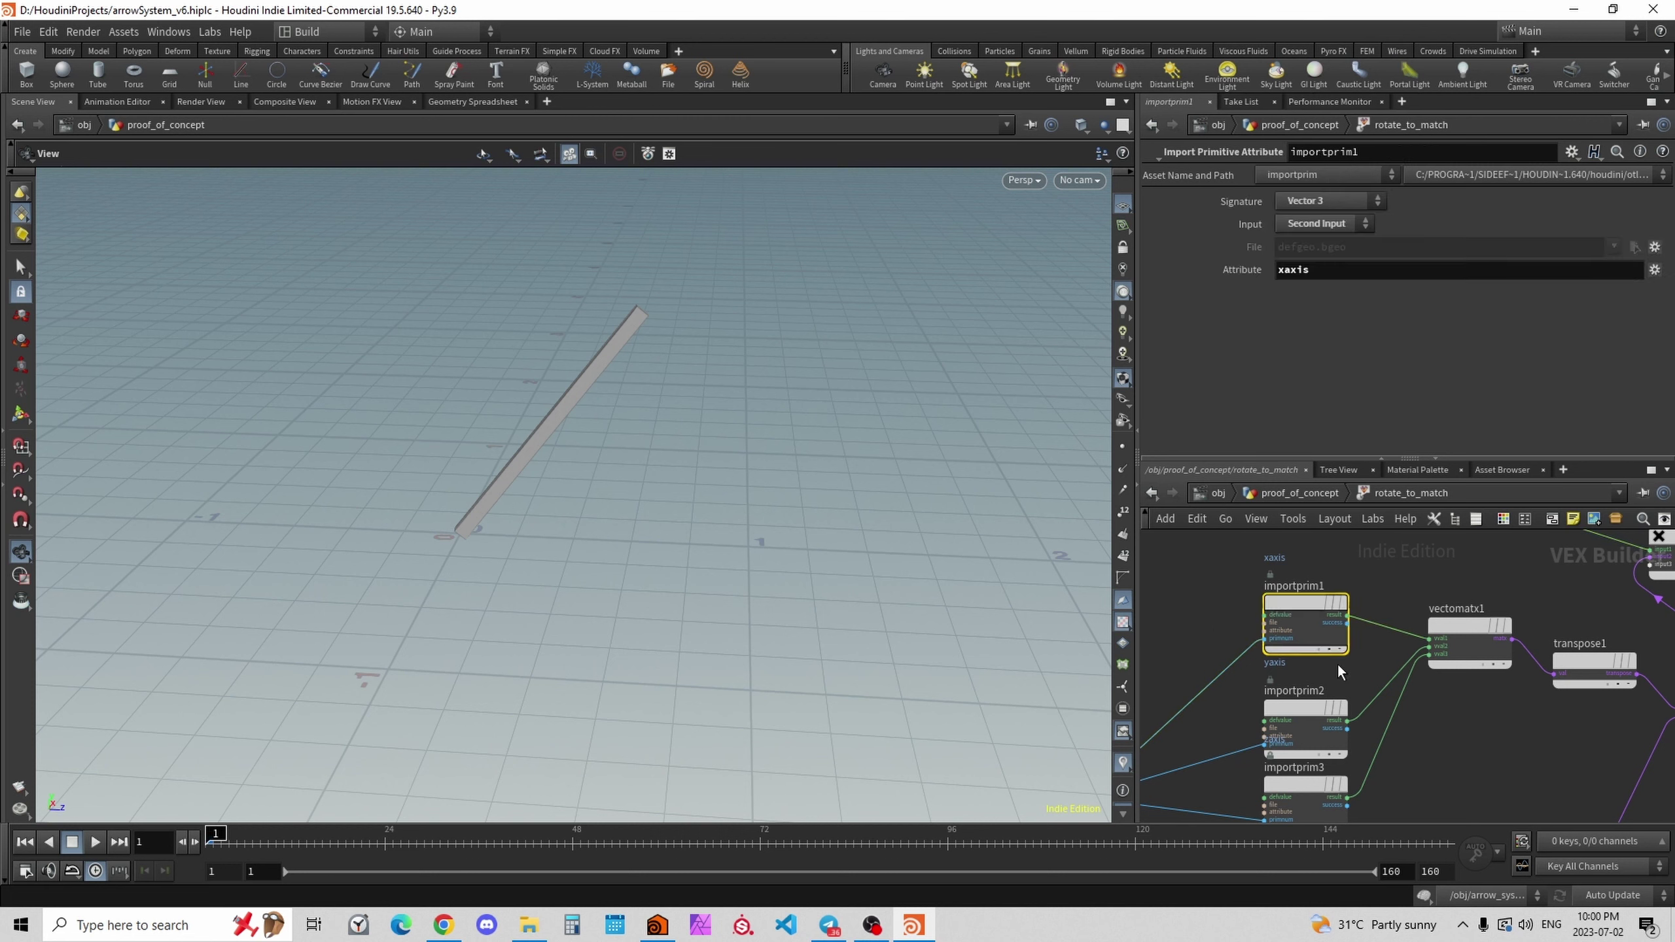
left_click(1302, 795)
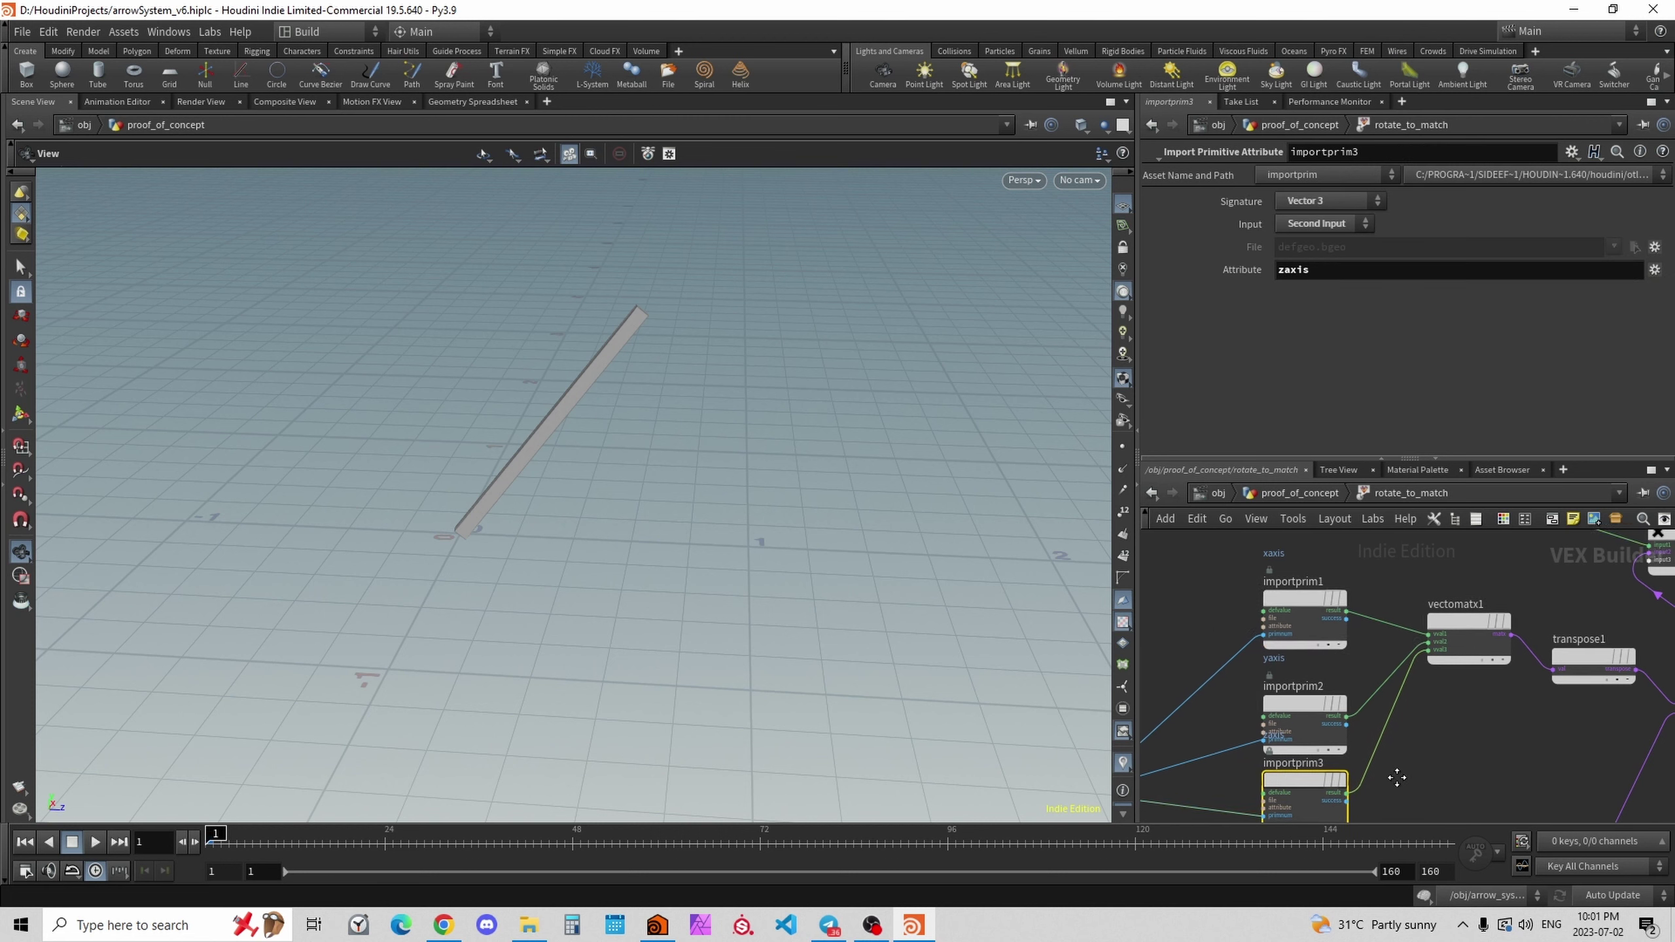
middle_click_drag(1399, 785, 1515, 706)
middle_click_drag(1196, 747, 1328, 729)
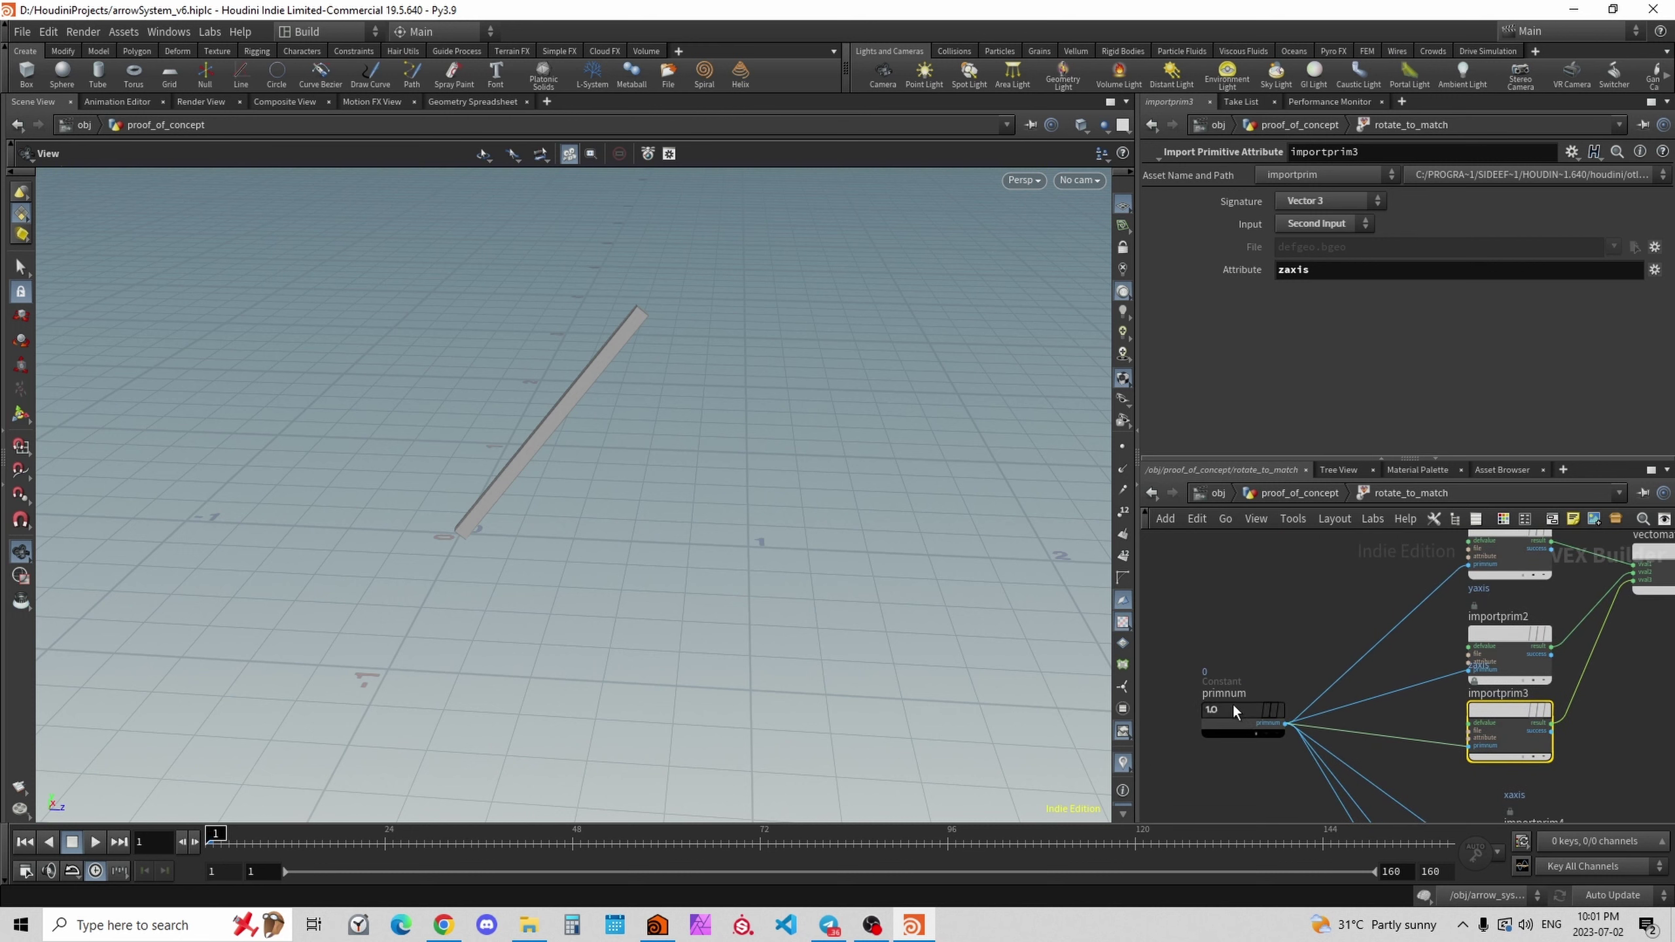
Shift the vectomatx1 node slightly to line up with importprim1 and show its parameters.
middle_click_drag(1599, 674, 1319, 713)
mouse_move(1347, 605)
left_mouse_down()
mouse_move(1306, 586)
mouse_move(1337, 581)
left_mouse_up()
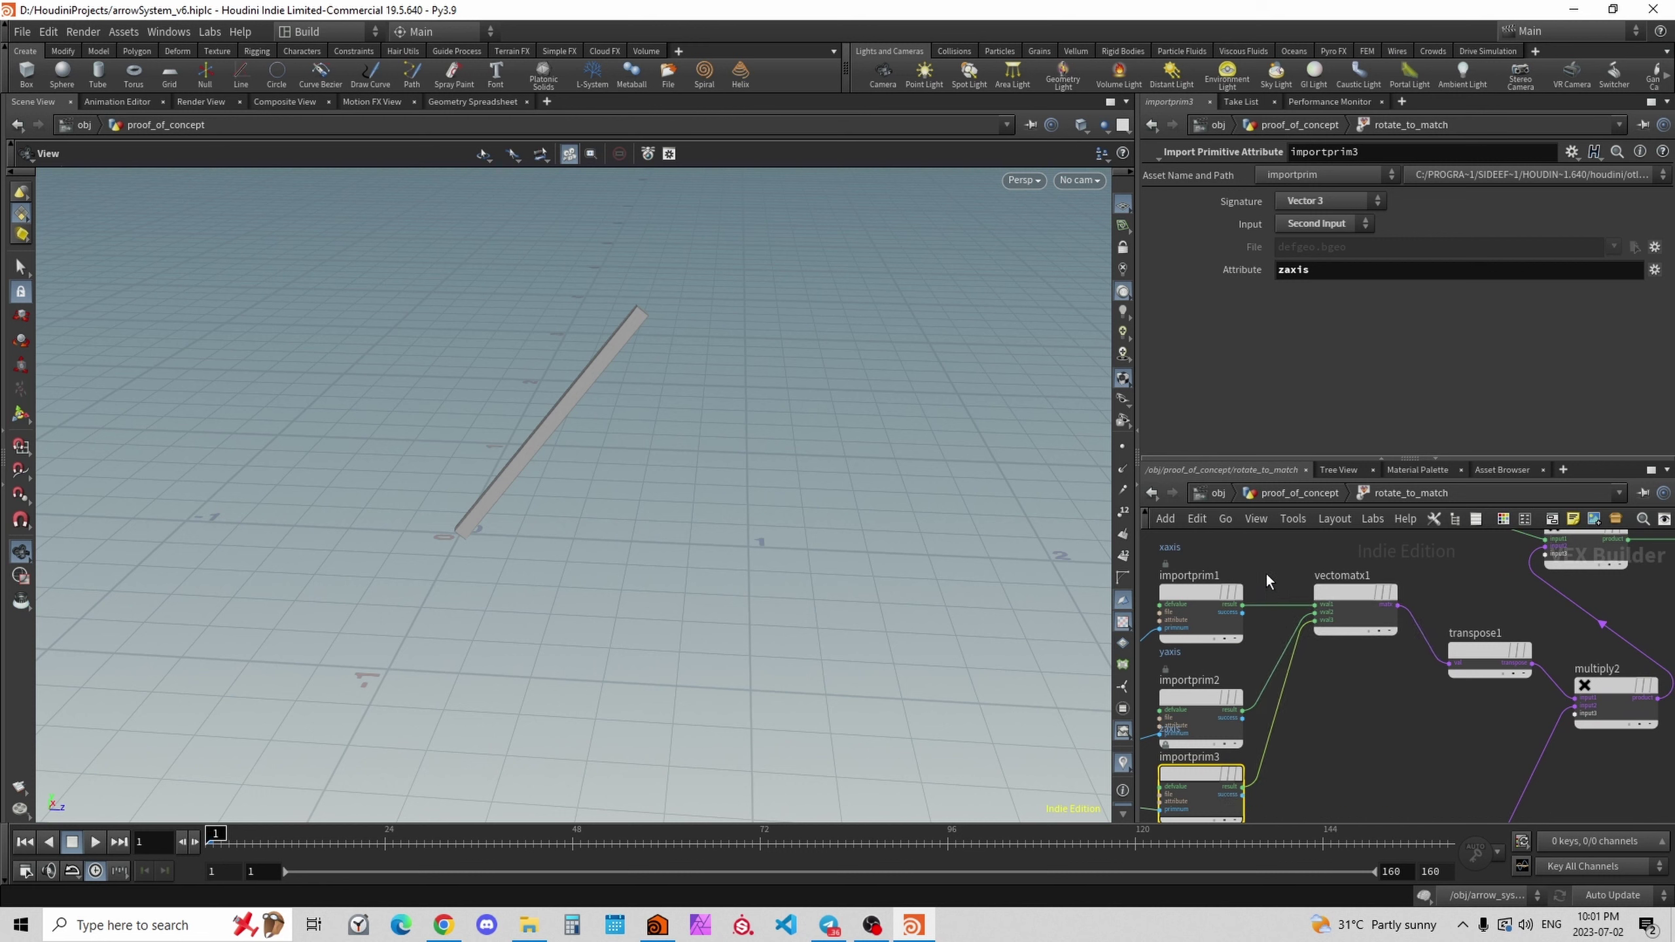
left_click(1339, 631)
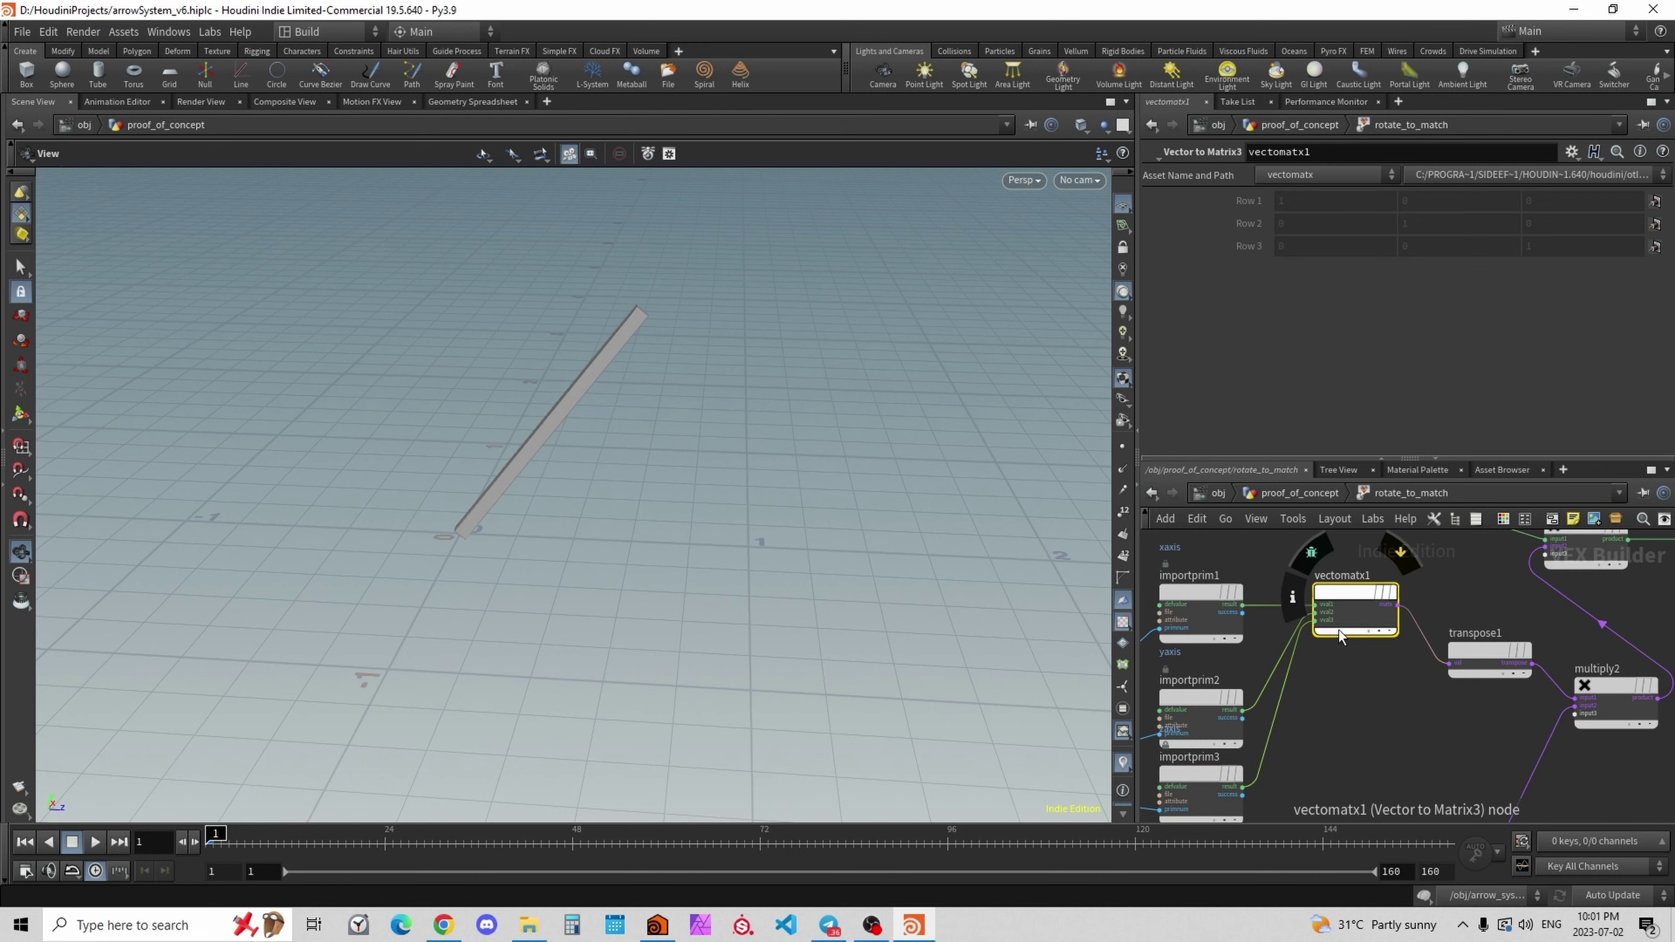
Return to the proof_of_concept network, display the hit_frame transform and show its parameters.
left_click(1299, 493)
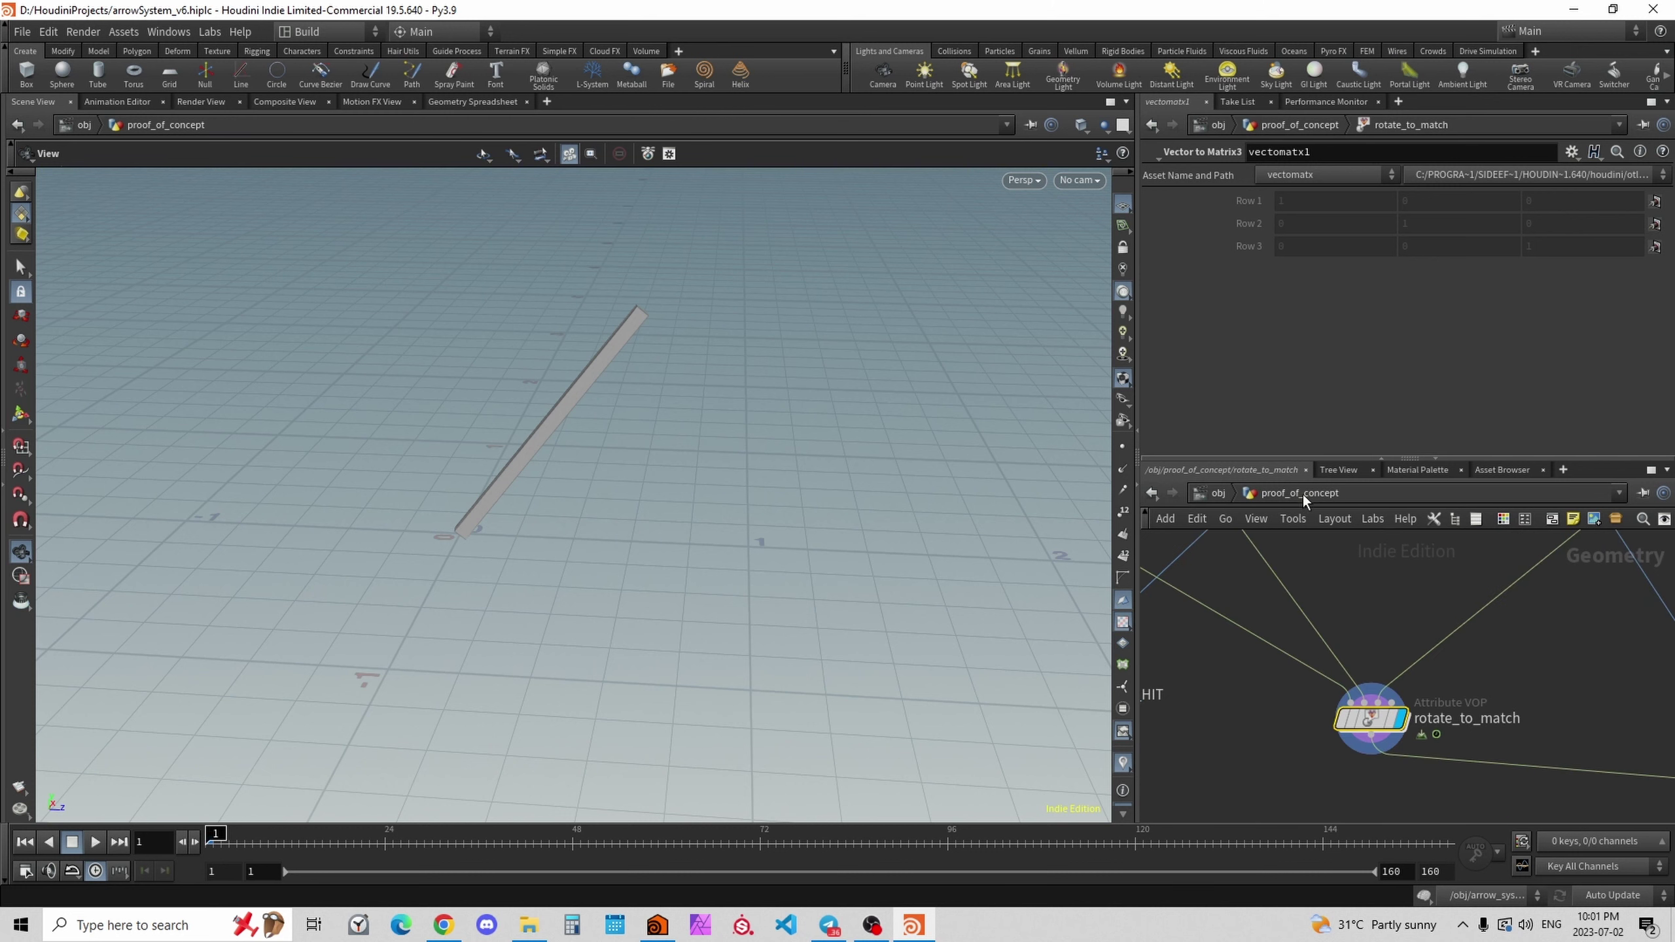
middle_click_drag(1359, 644, 1460, 725)
left_click(1355, 569)
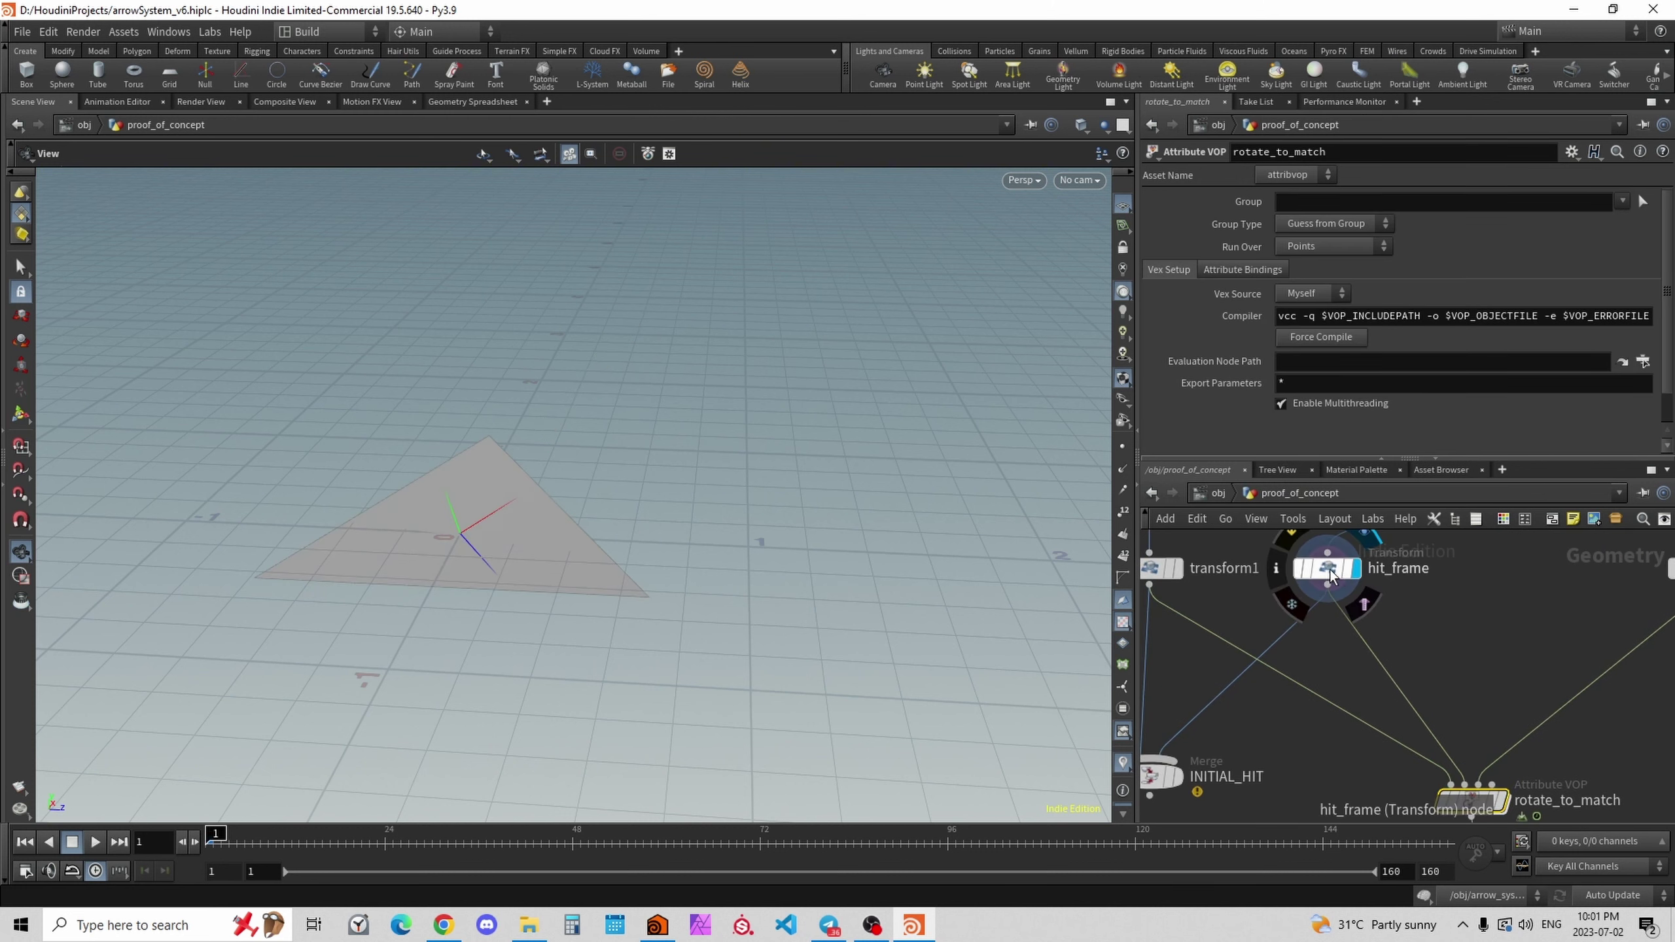
left_click(1328, 572)
left_click_drag(527, 545, 488, 515)
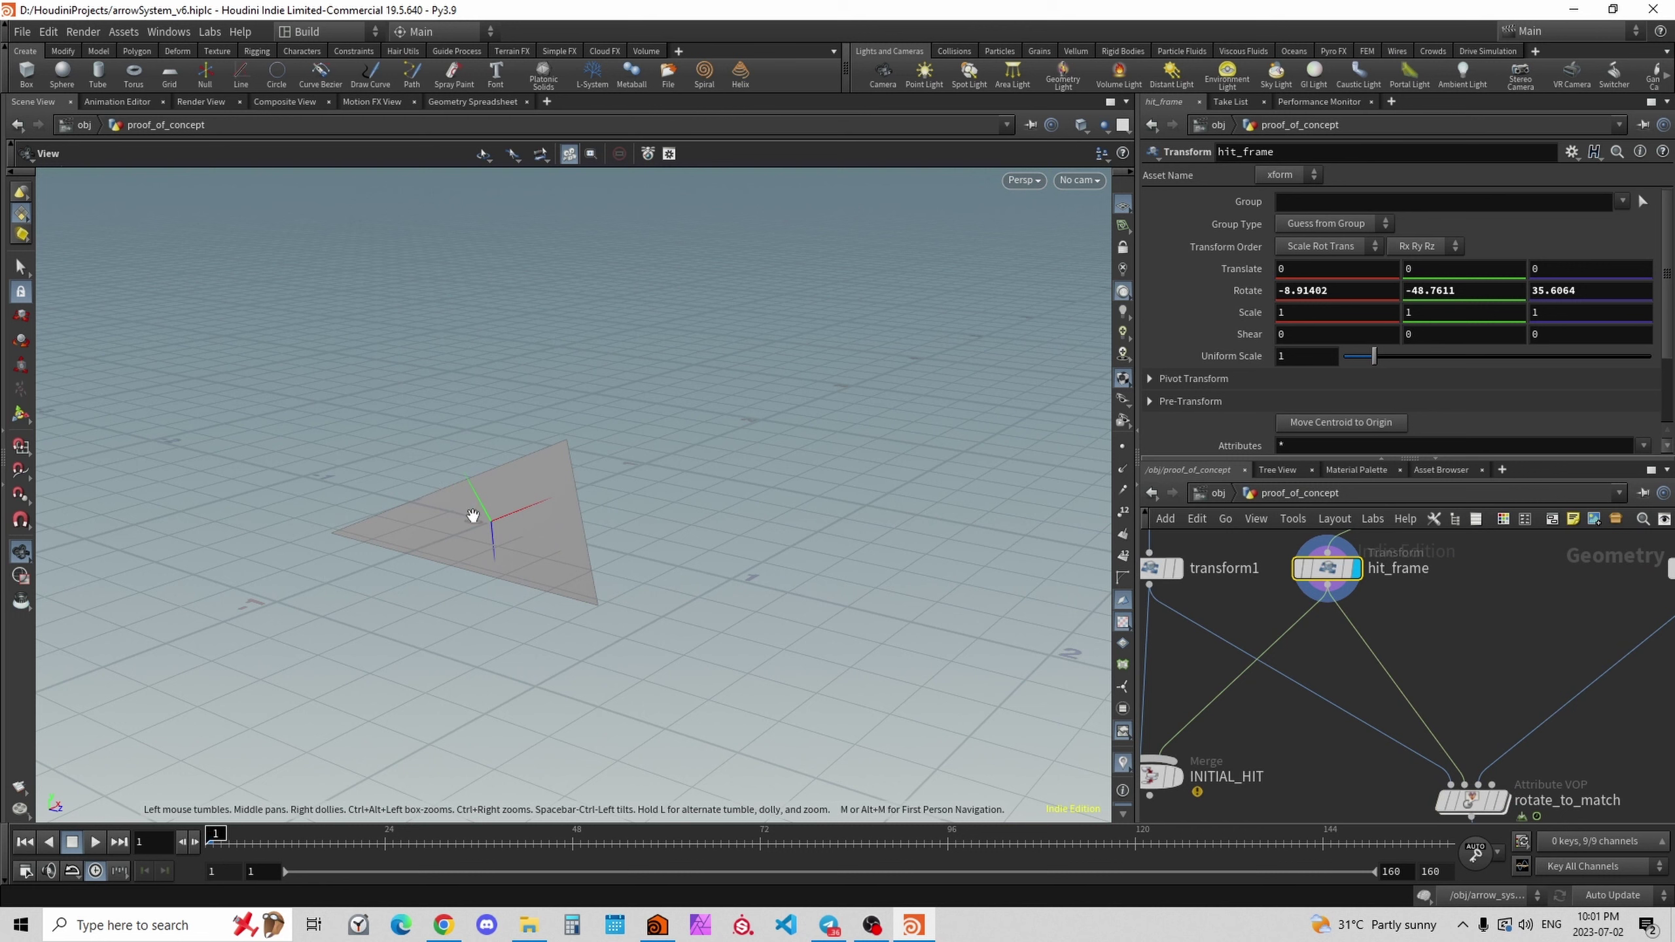
Open the rotate_to_match VOP network and go to the branch that feeds vectomatx2.
middle_click_drag(1301, 783, 1268, 694)
double_click(1452, 717)
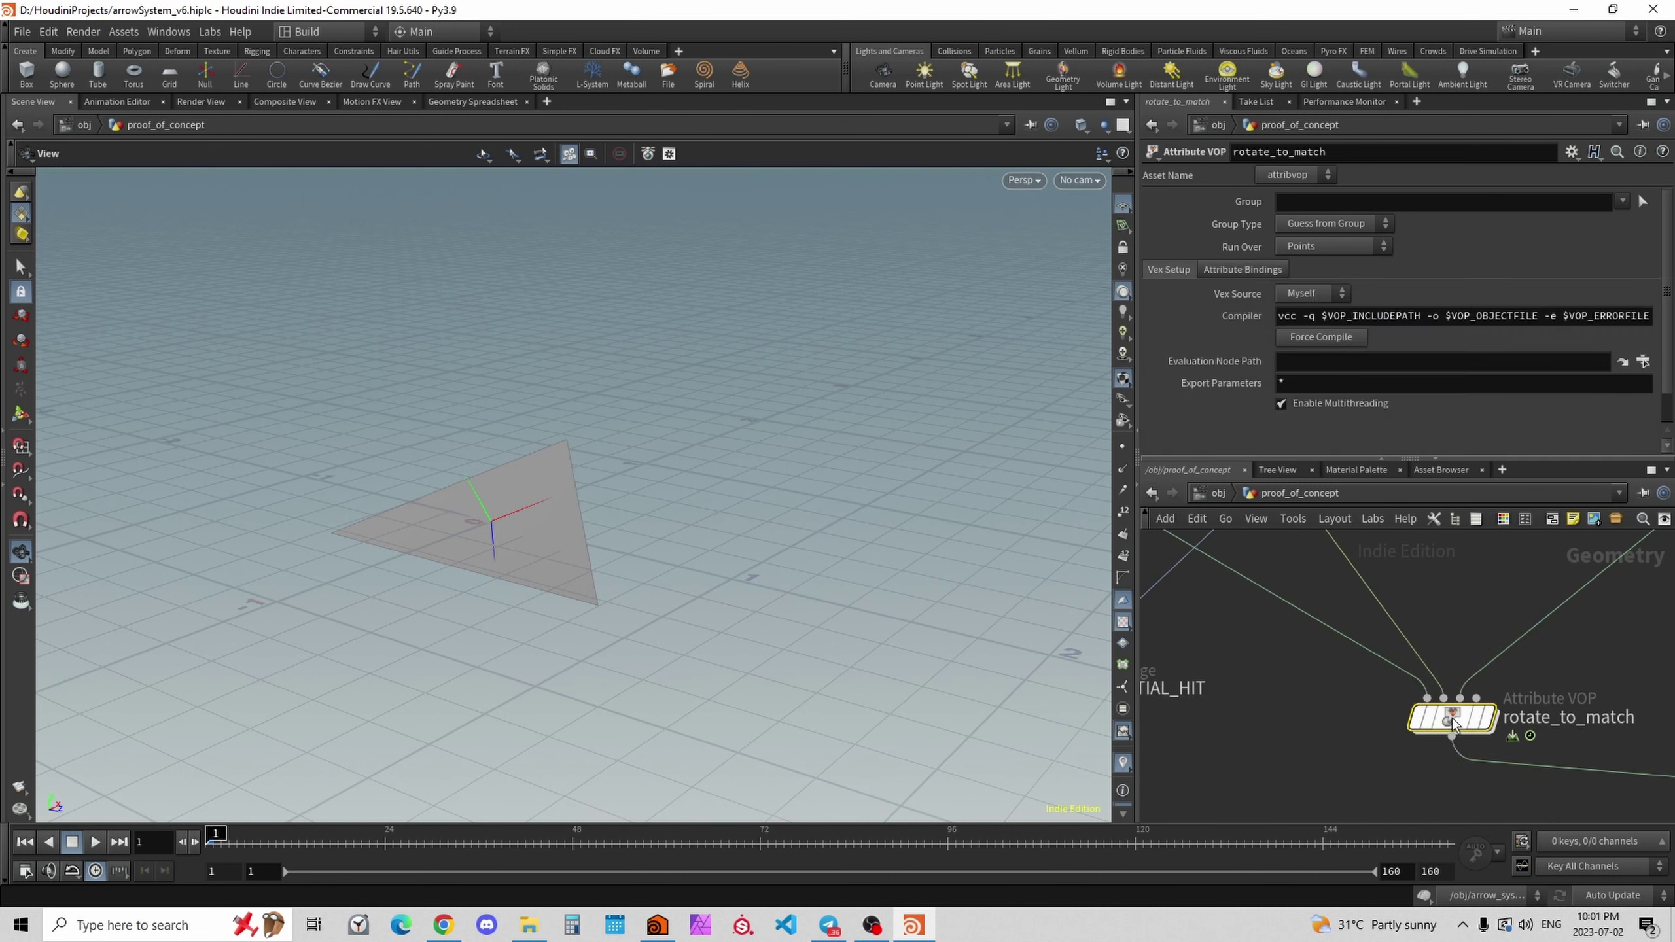
middle_click_drag(1409, 748, 1414, 653)
scroll(1414, 653, "down", 3)
scroll(1393, 698, "up", 1)
middle_click_drag(1407, 716, 1414, 623)
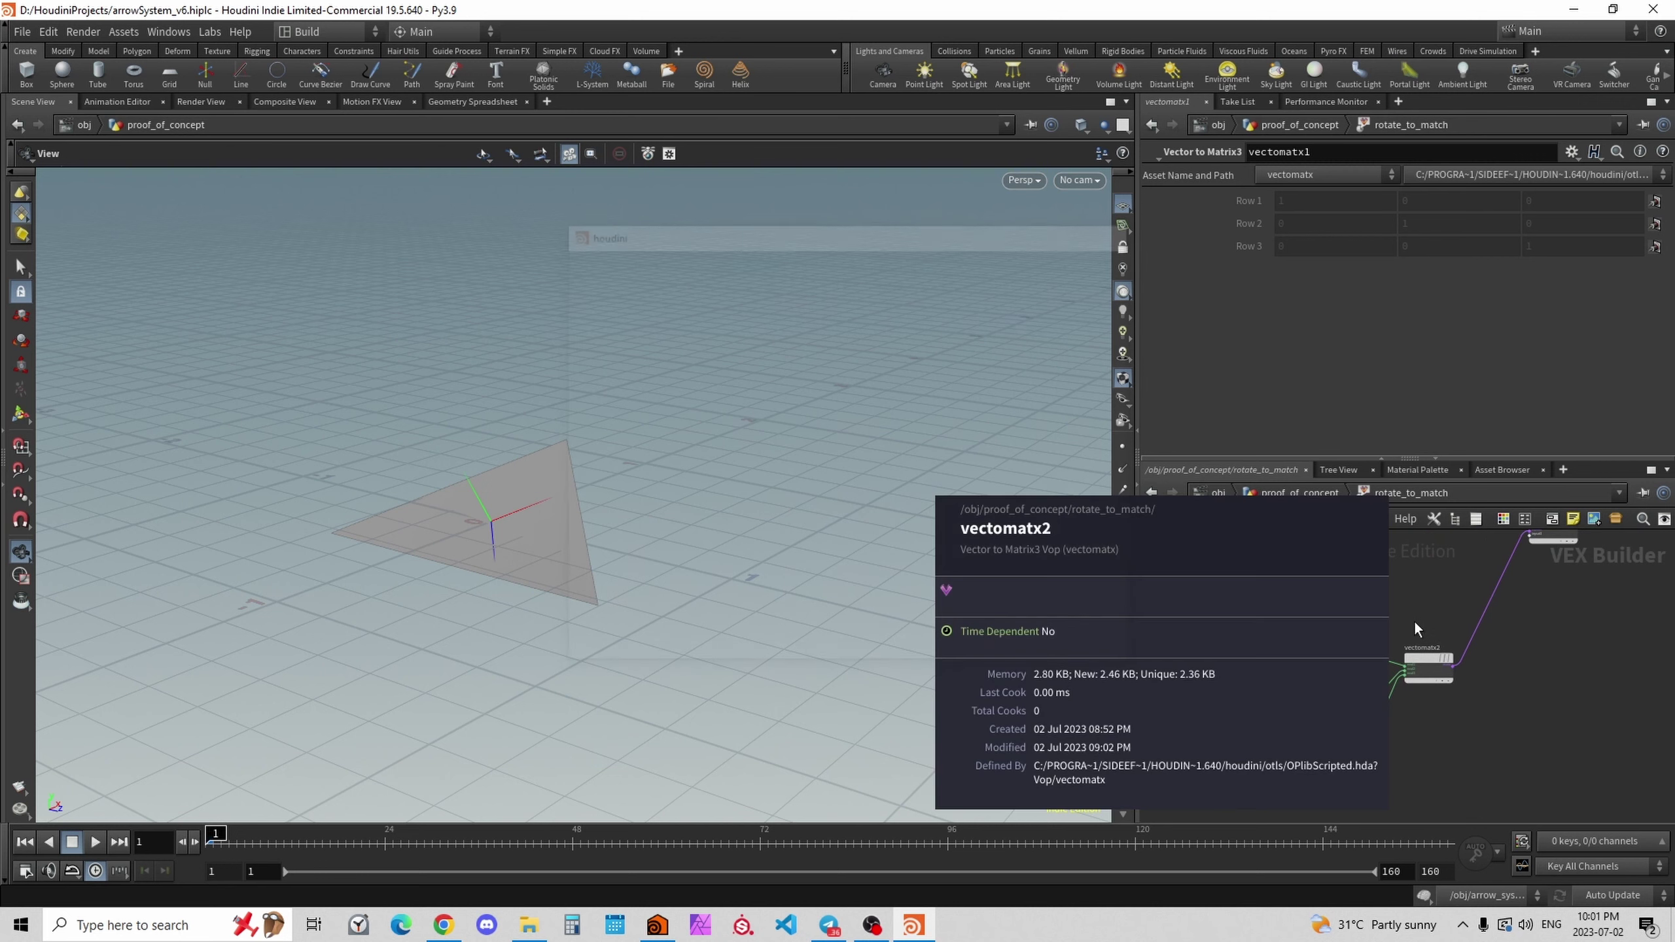
scroll(1387, 642, "up", 1)
middle_click_drag(1257, 664, 1276, 585)
Review the axis attribute settings of importprim4 and importprim6, undoing the accidental node connection.
left_click(1358, 583)
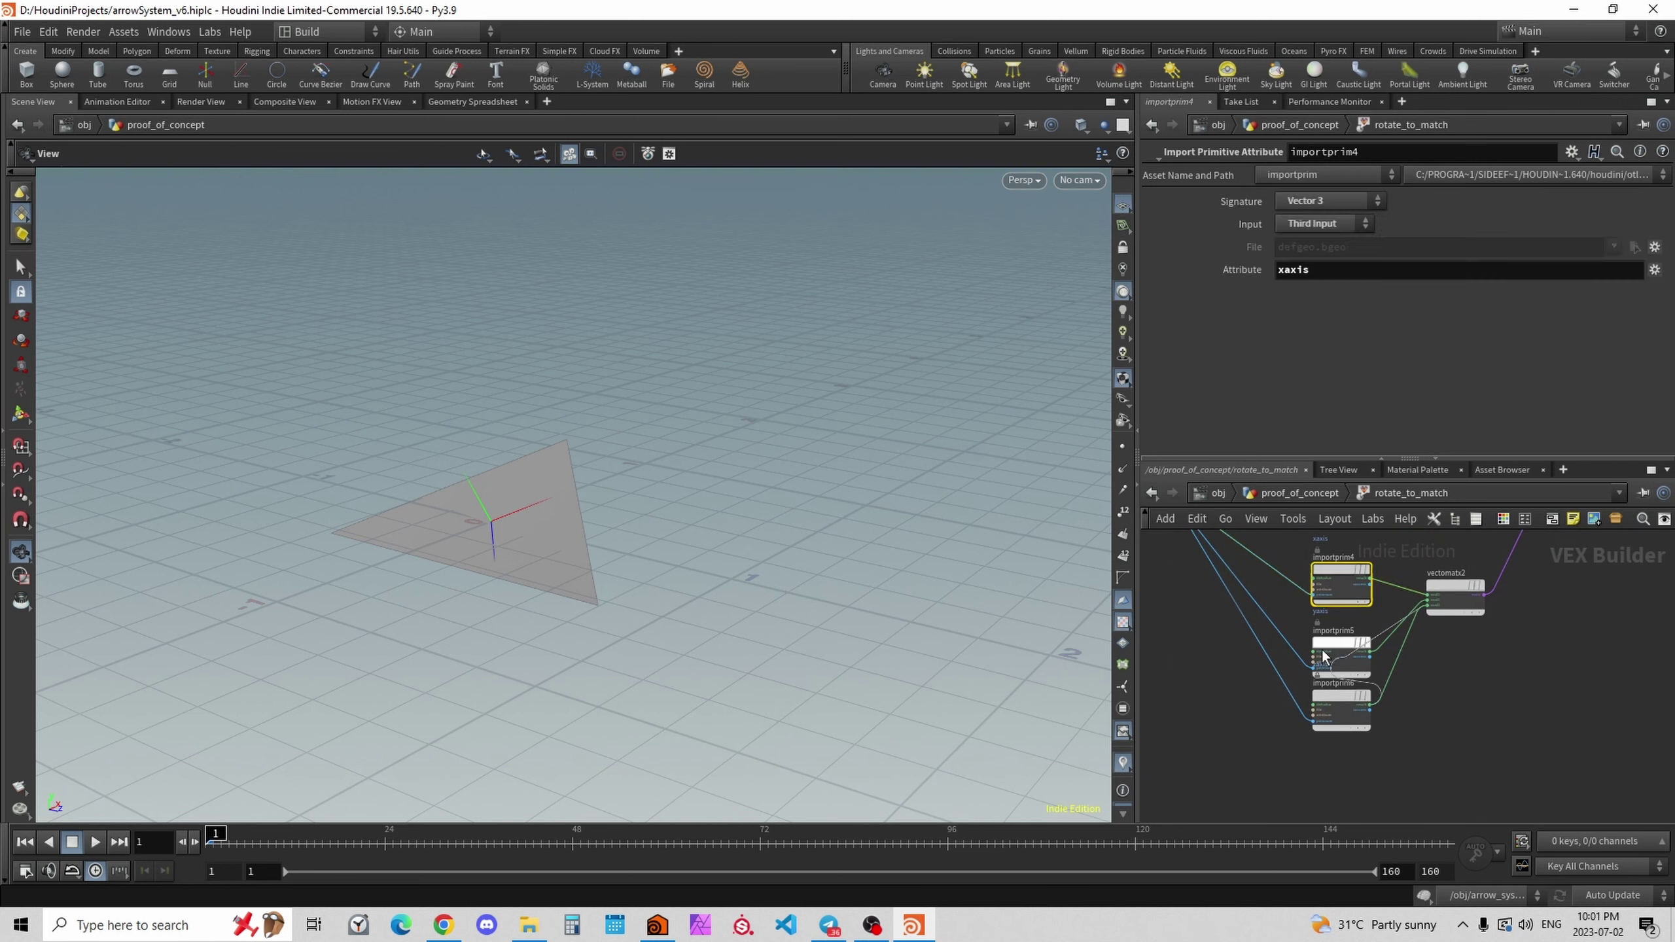
key("ctrl+z")
left_click(1353, 697)
middle_click_drag(1321, 612, 1375, 702)
scroll(1376, 702, "down", 1)
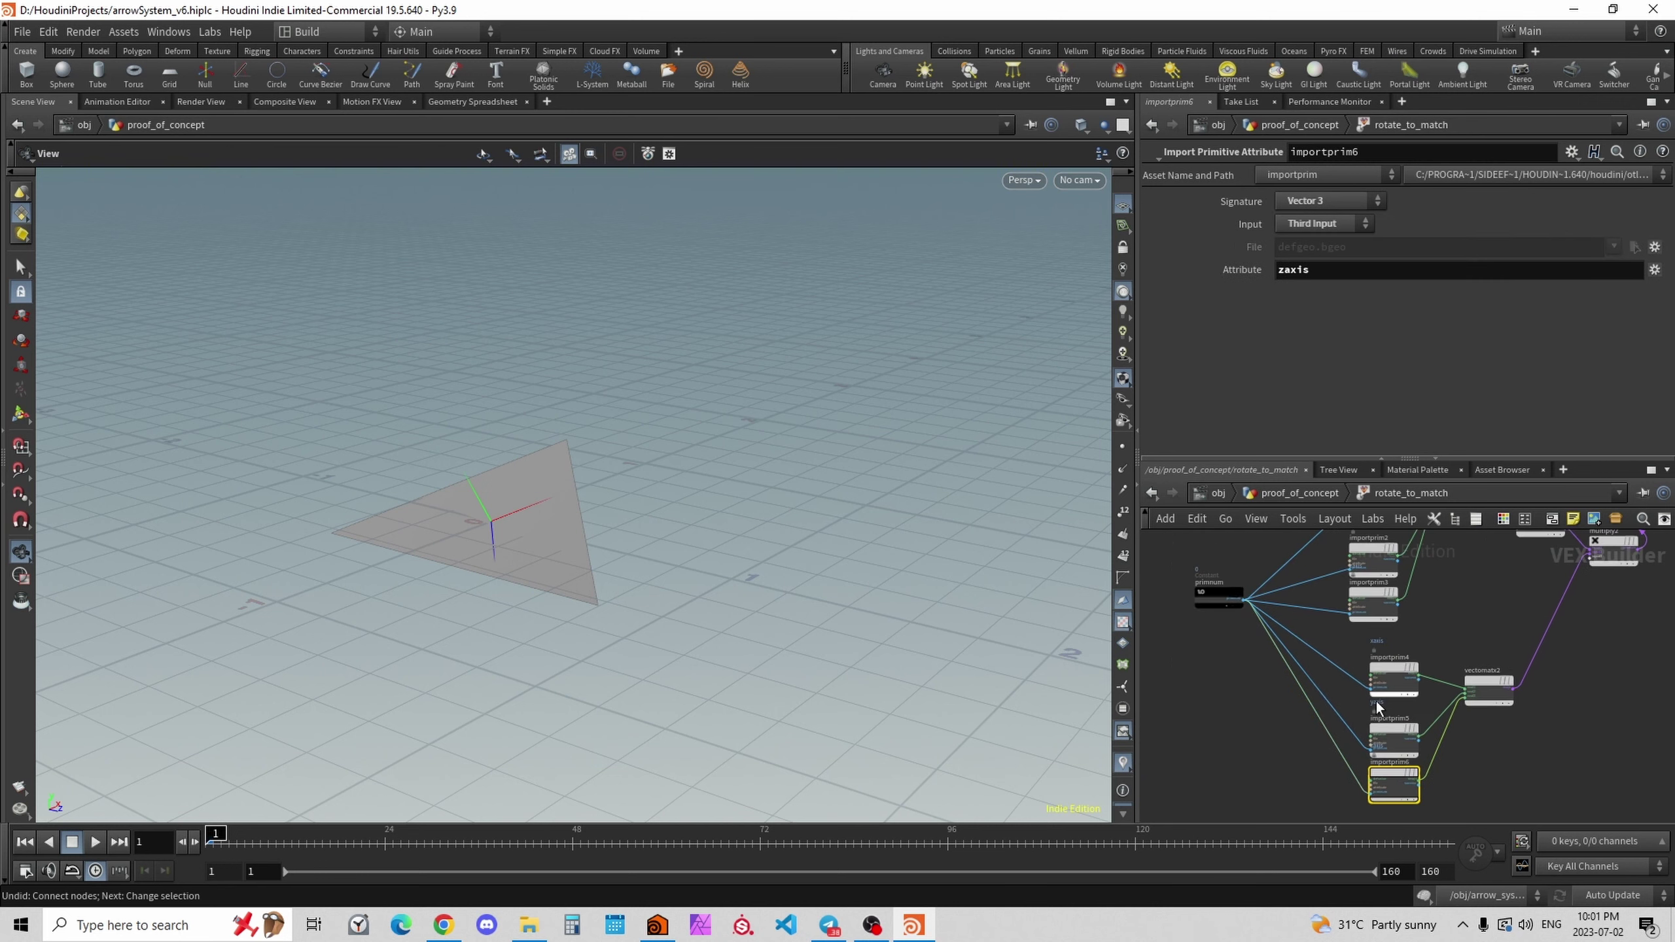
scroll(1424, 651, "up", 2)
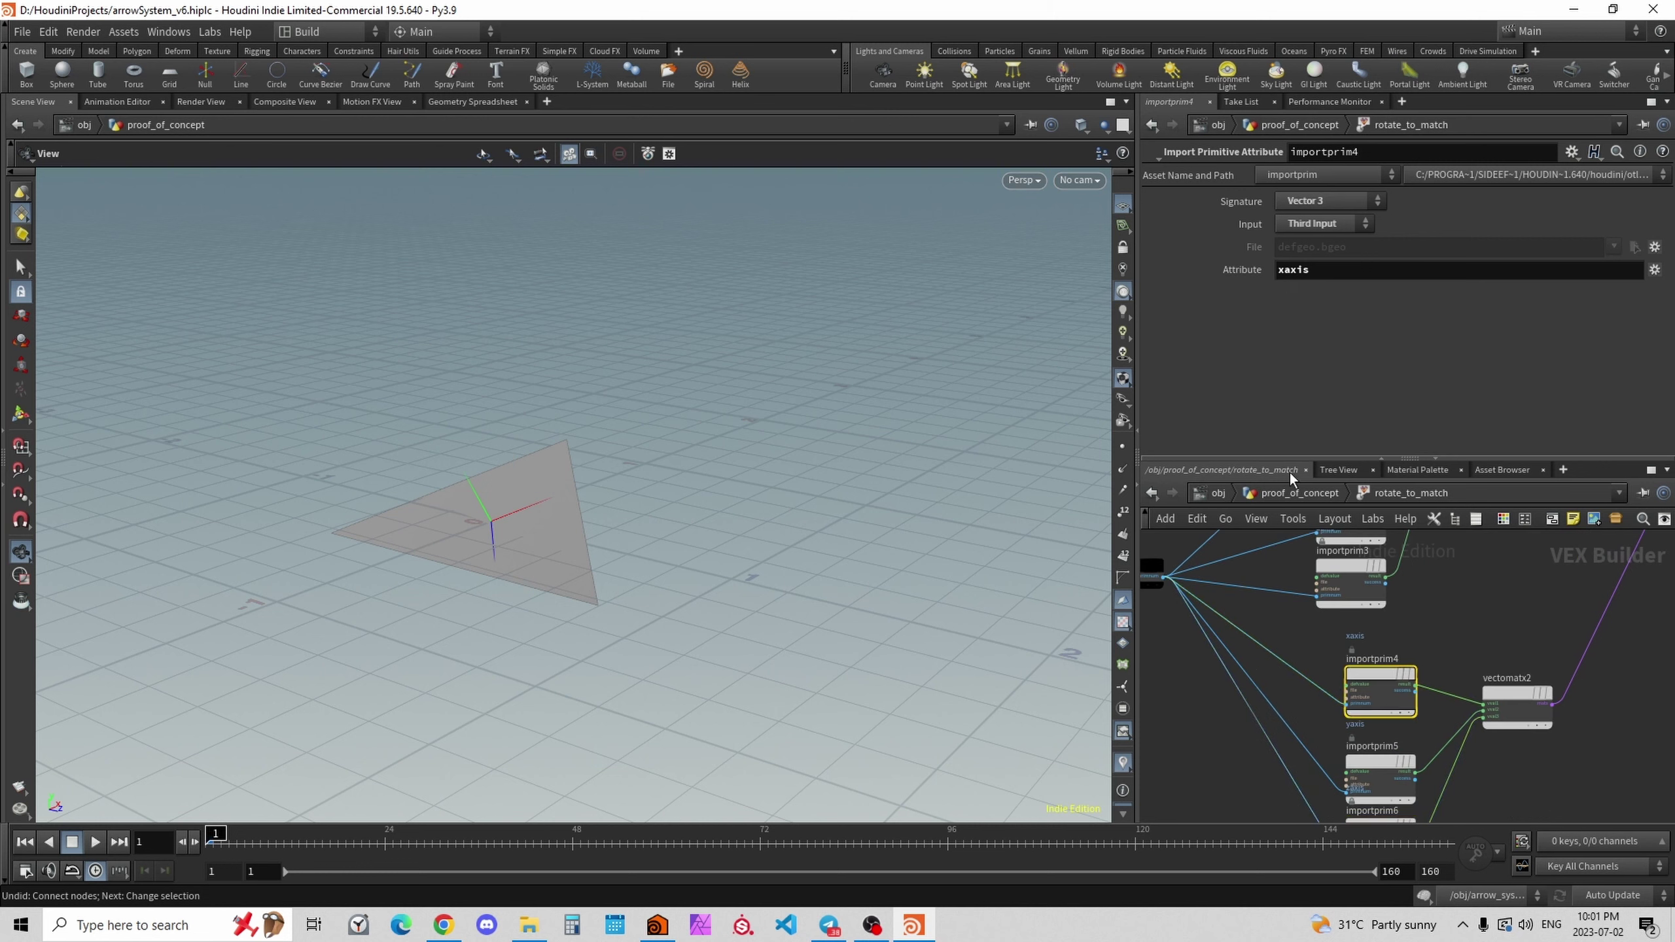
Display the rotate_to_some_random_axis_live transform and revisit vectomatx2 inside rotate_to_match before returning to proof_of_concept.
left_click(1298, 494)
scroll(1613, 649, "up", 3)
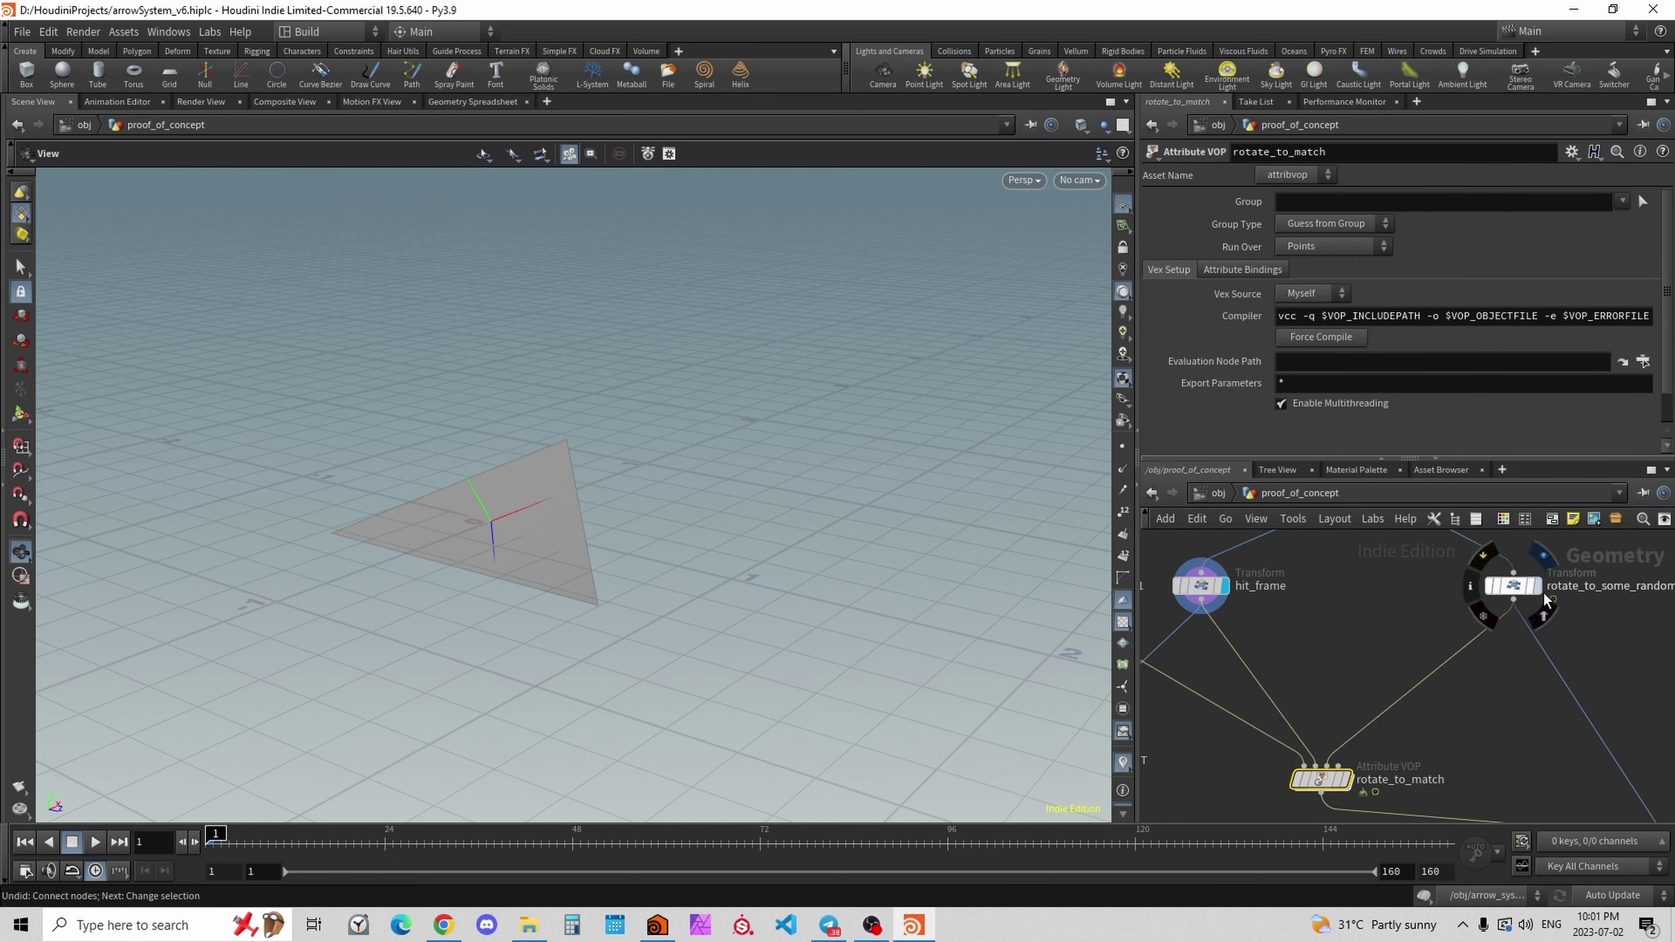
left_click(1517, 586)
double_click(1321, 779)
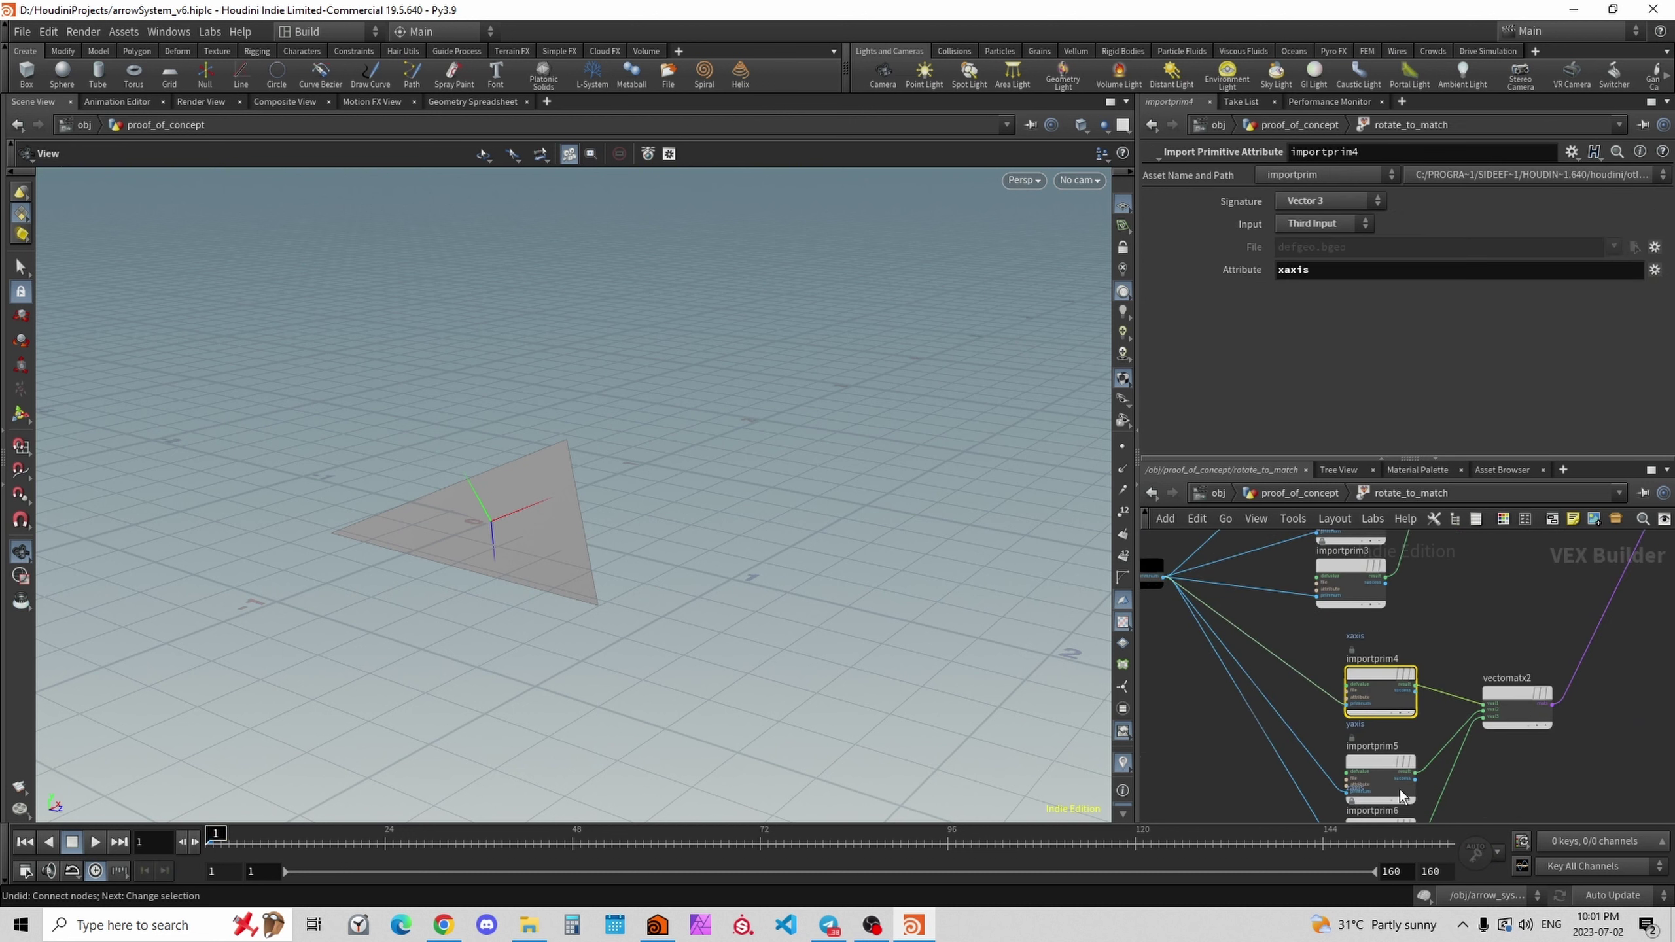
middle_click_drag(1546, 754, 1256, 738)
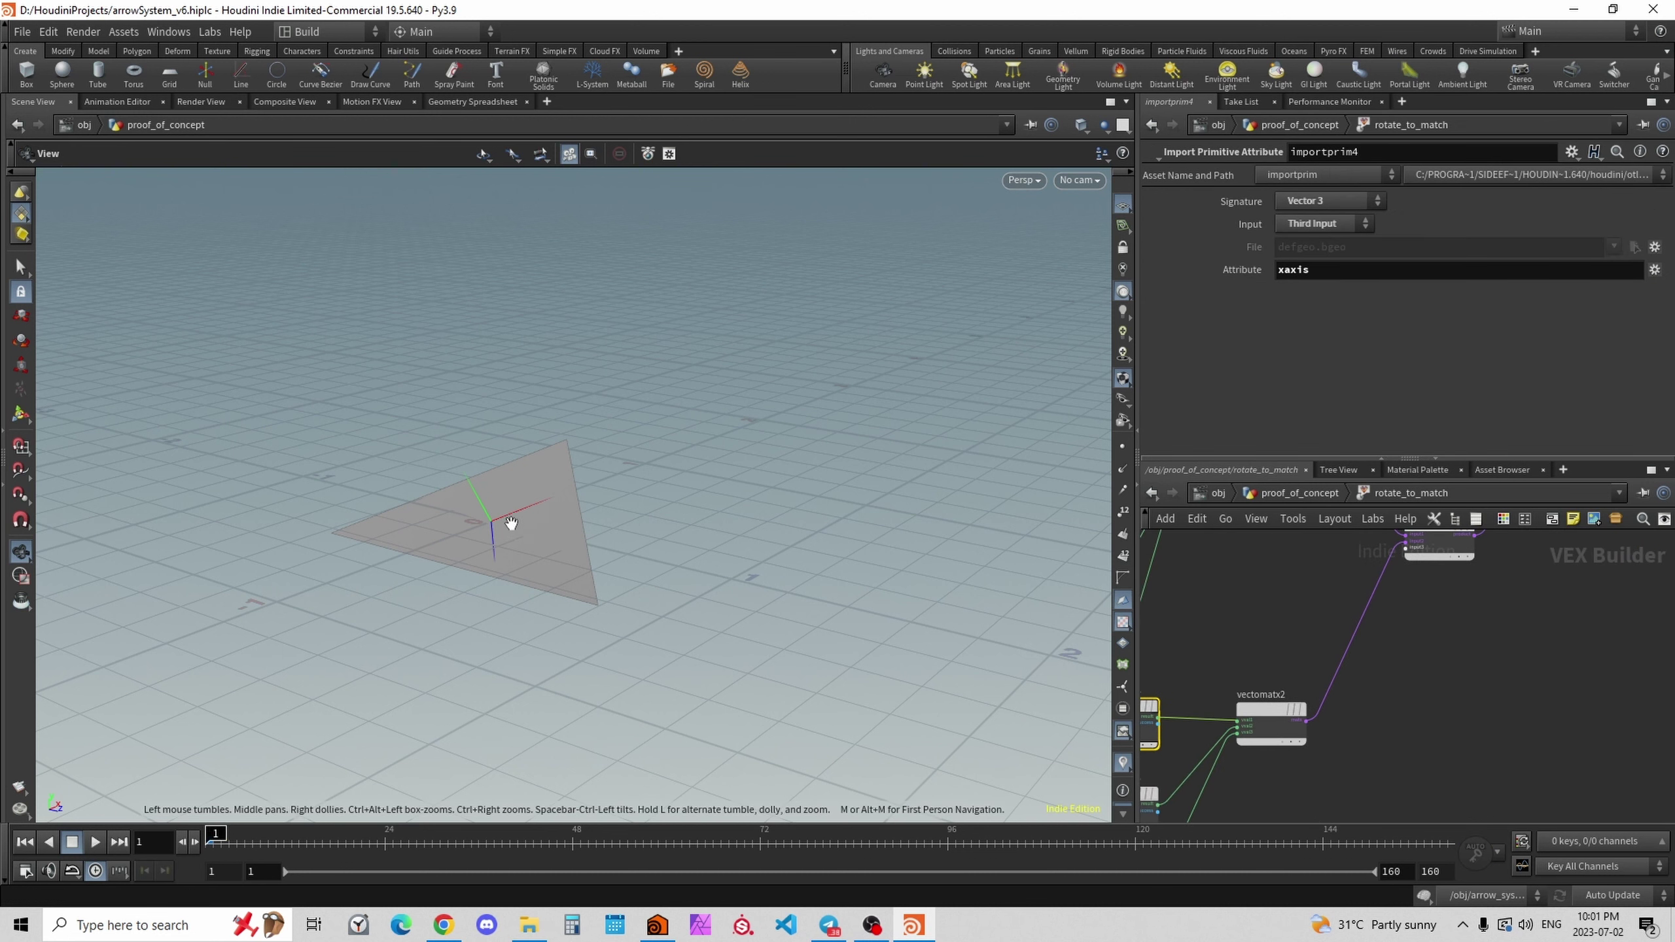
left_click_drag(511, 523, 504, 522)
key("u")
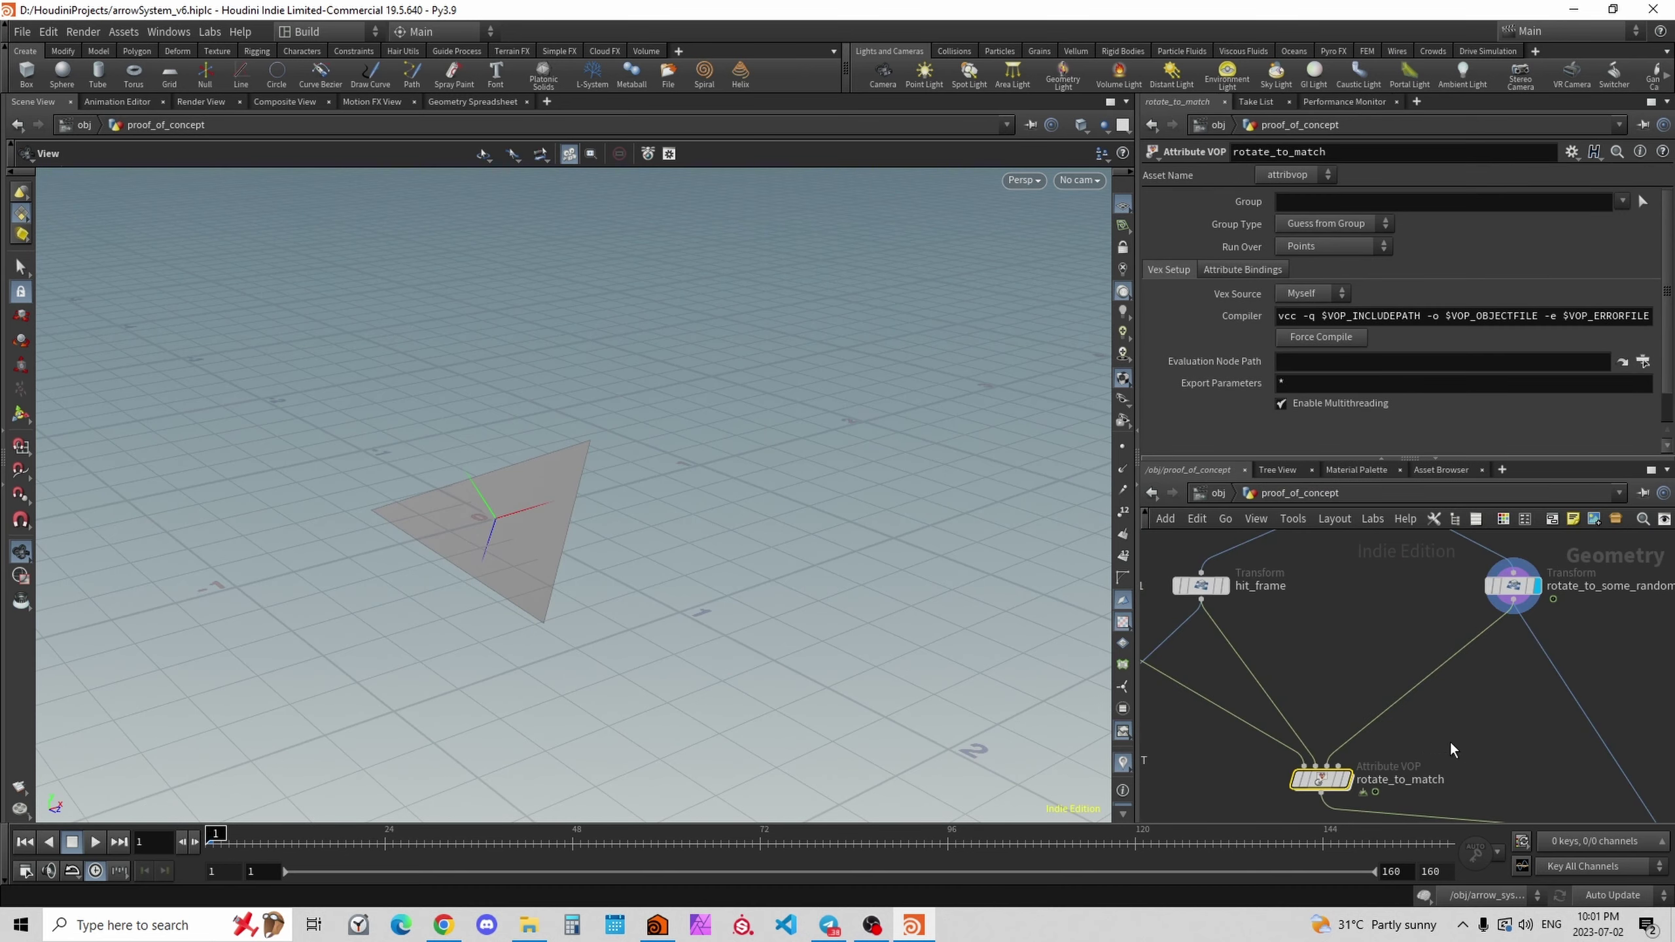
Scrub the live transform's animation forward and back to frame 1, and briefly check the rotate_to_match VOP network.
left_click(1523, 589)
left_click_drag(401, 844, 785, 848)
left_click_drag(668, 846, 211, 845)
double_click(1320, 780)
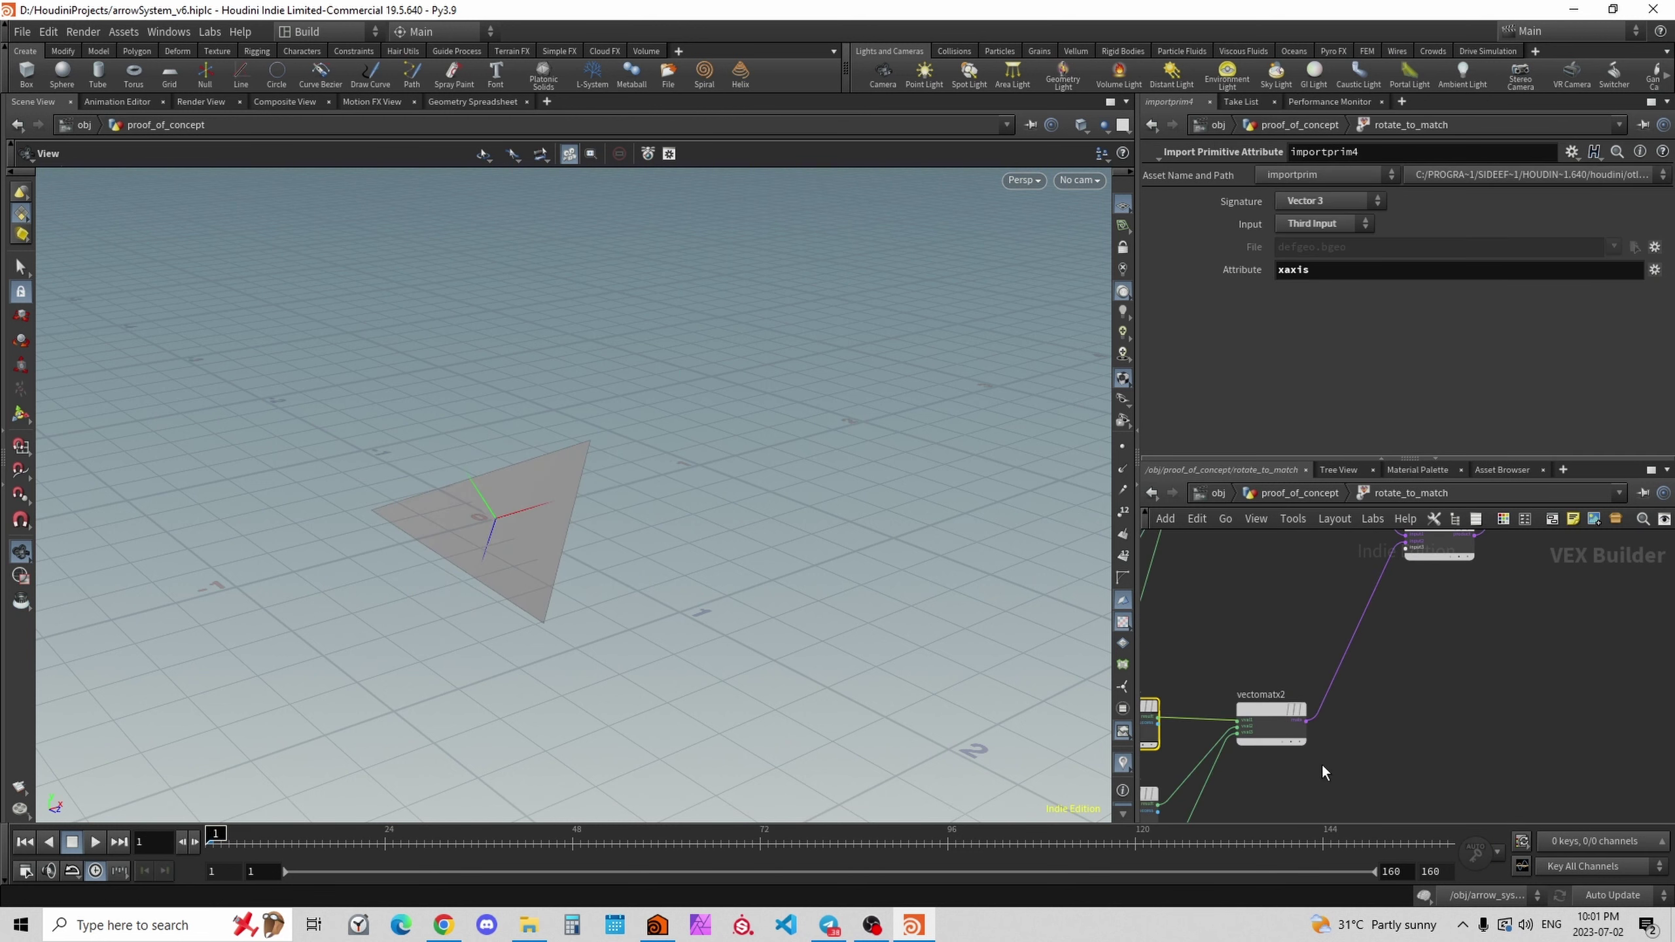
left_click(1295, 494)
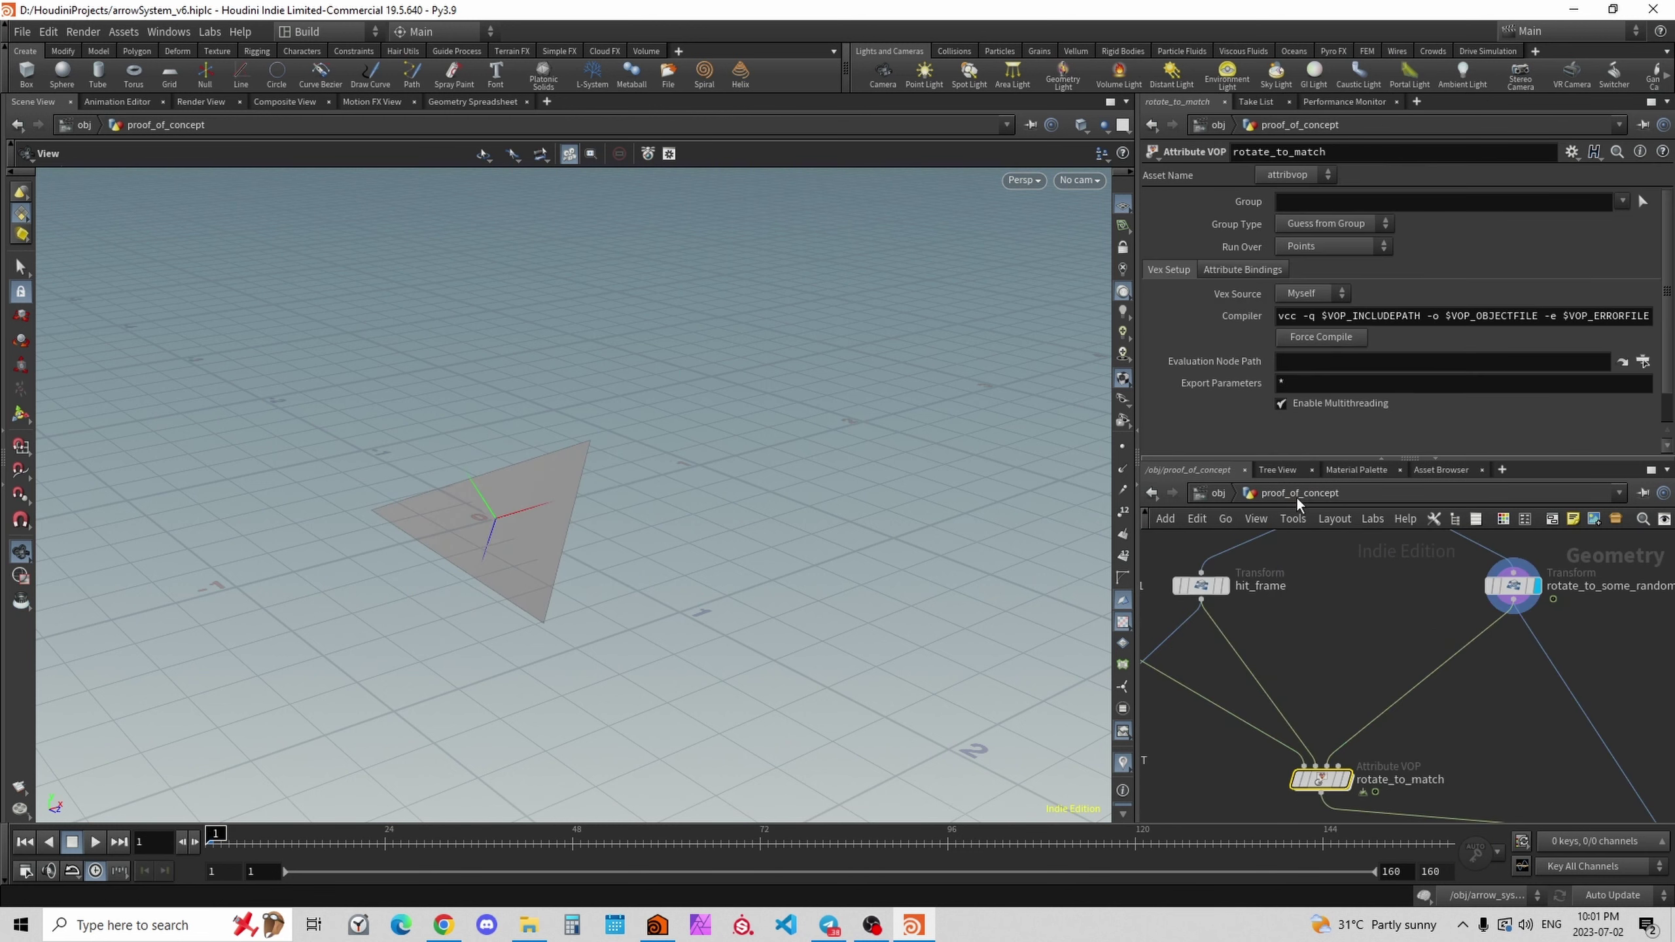
Display transform1 and show its parameters, then set the display to the INITIAL_HIT merge.
left_click(1263, 567)
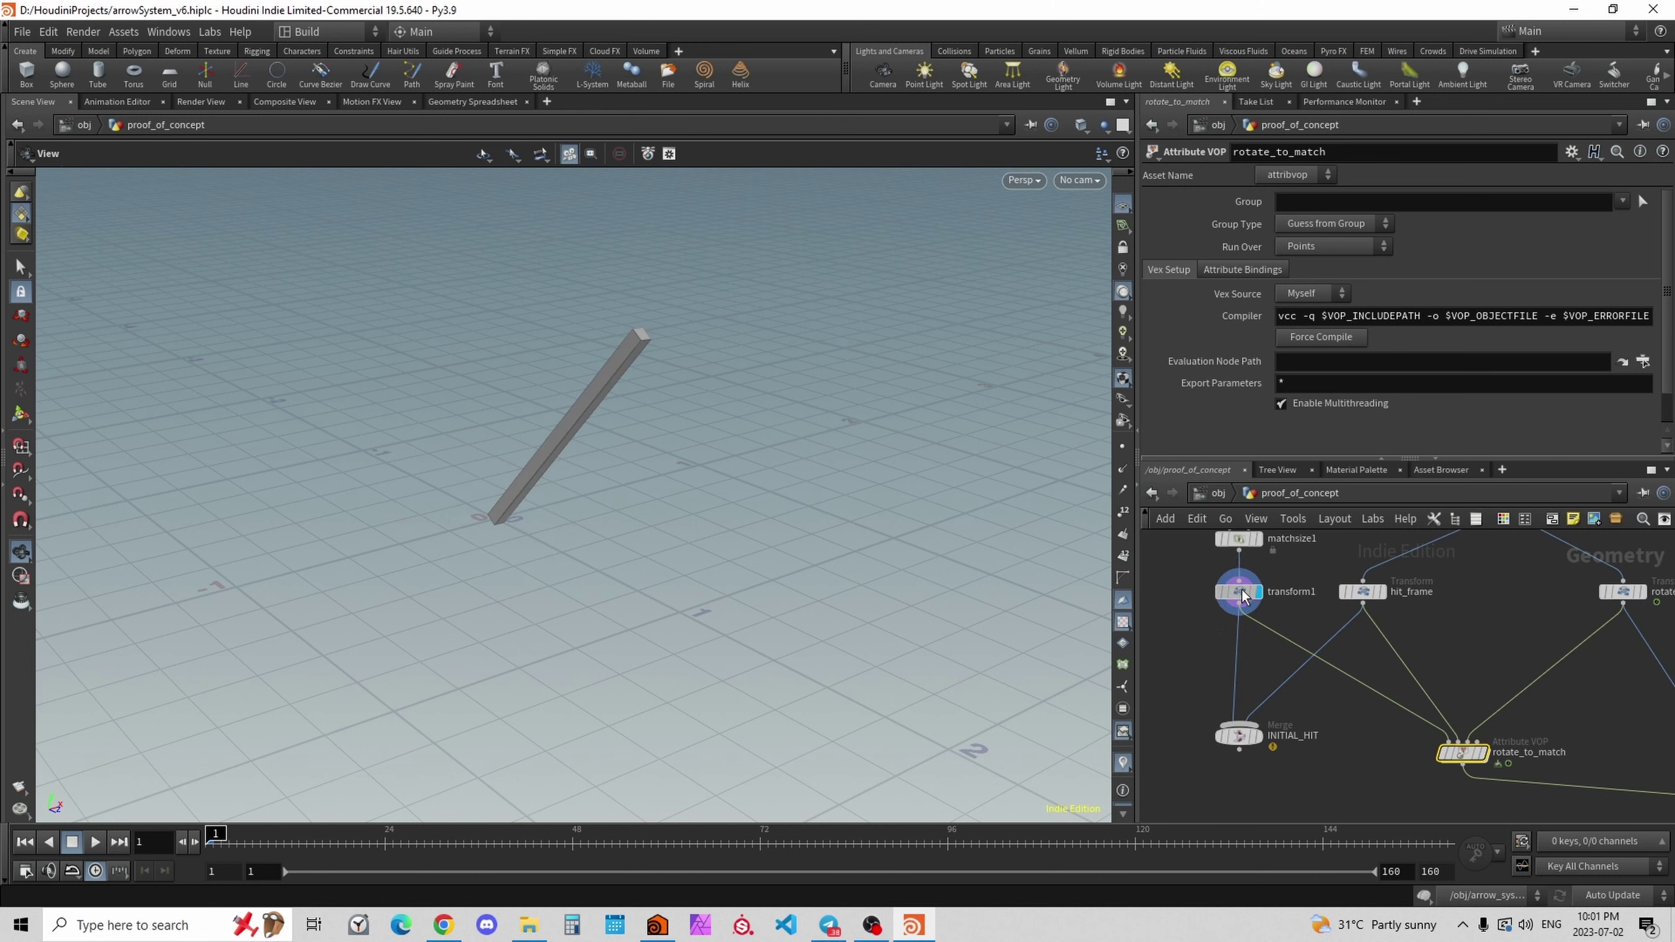
left_click(1239, 591)
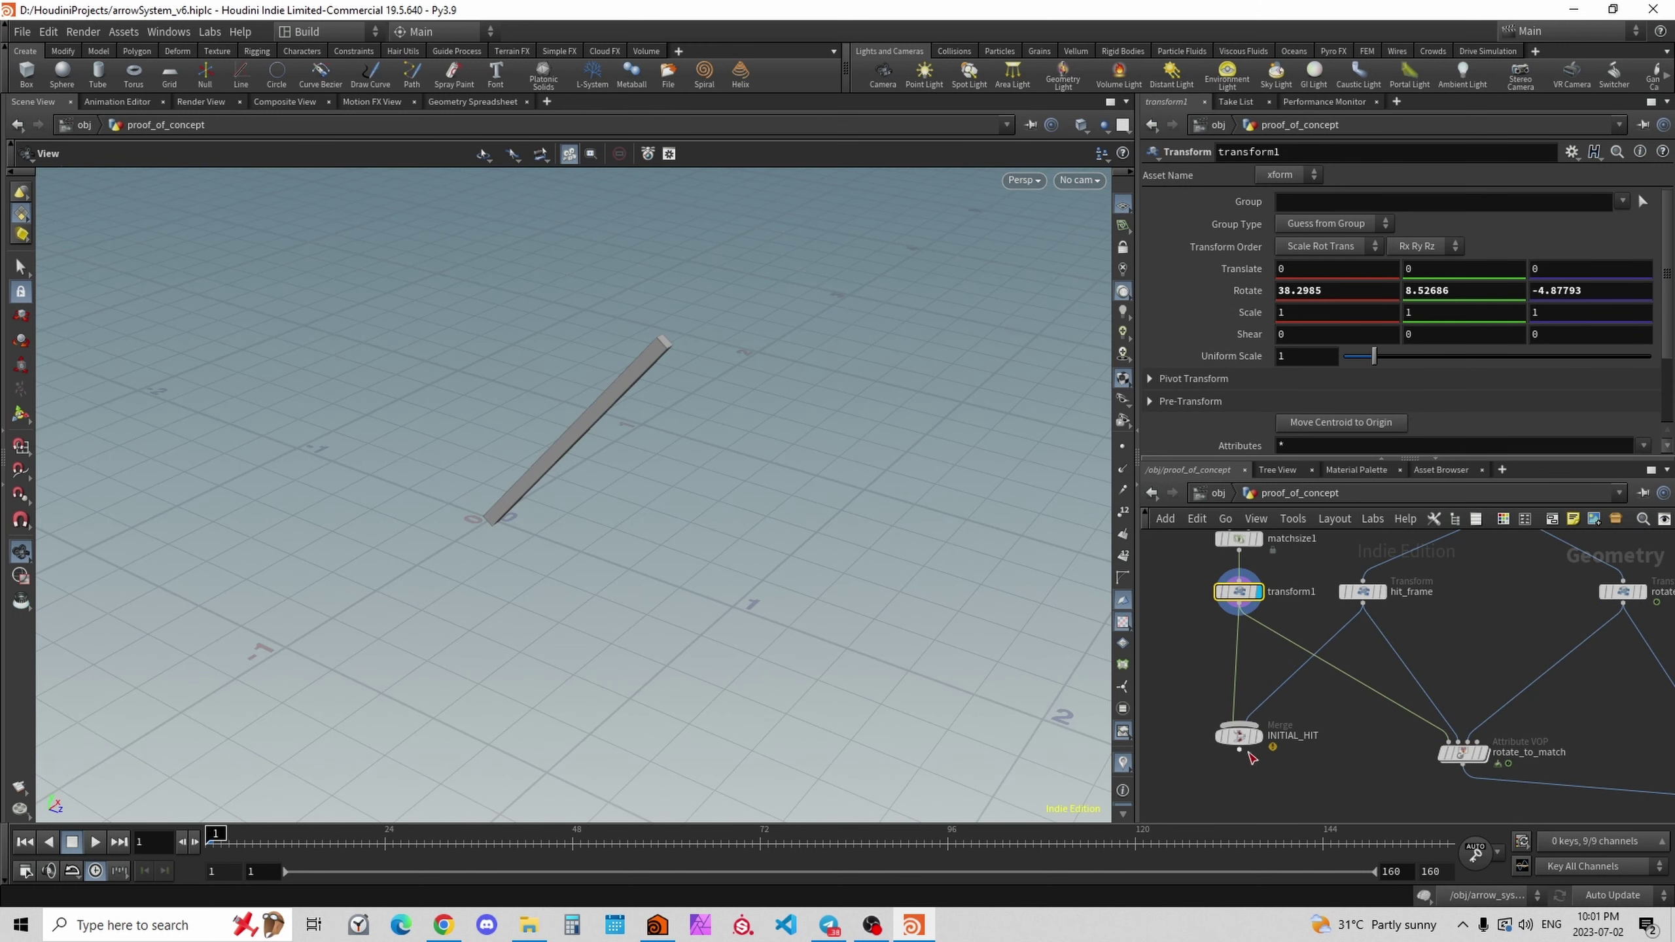
left_click(1258, 734)
left_click(1243, 736)
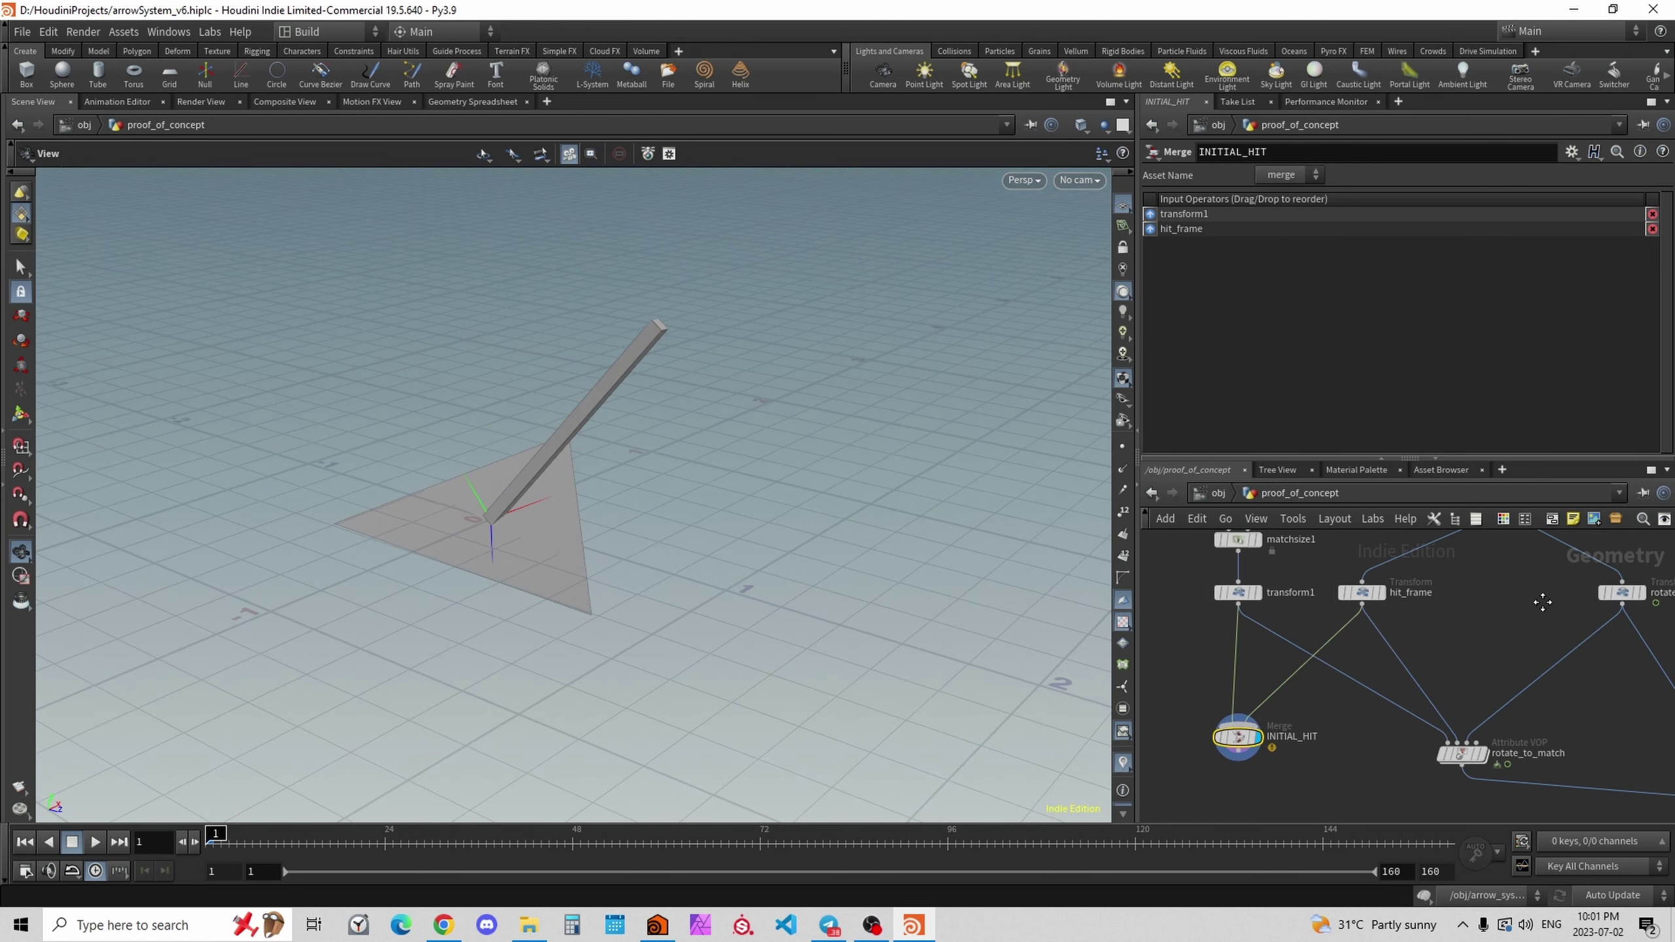
Template rotate_to_some_random_axis_live over the INITIAL_HIT geometry and scrub to frame 42 and back to frame 1.
middle_click_drag(1542, 602, 1269, 621)
scroll(1269, 622, "up", 3)
left_click(1397, 612)
left_click_drag(228, 843, 525, 844)
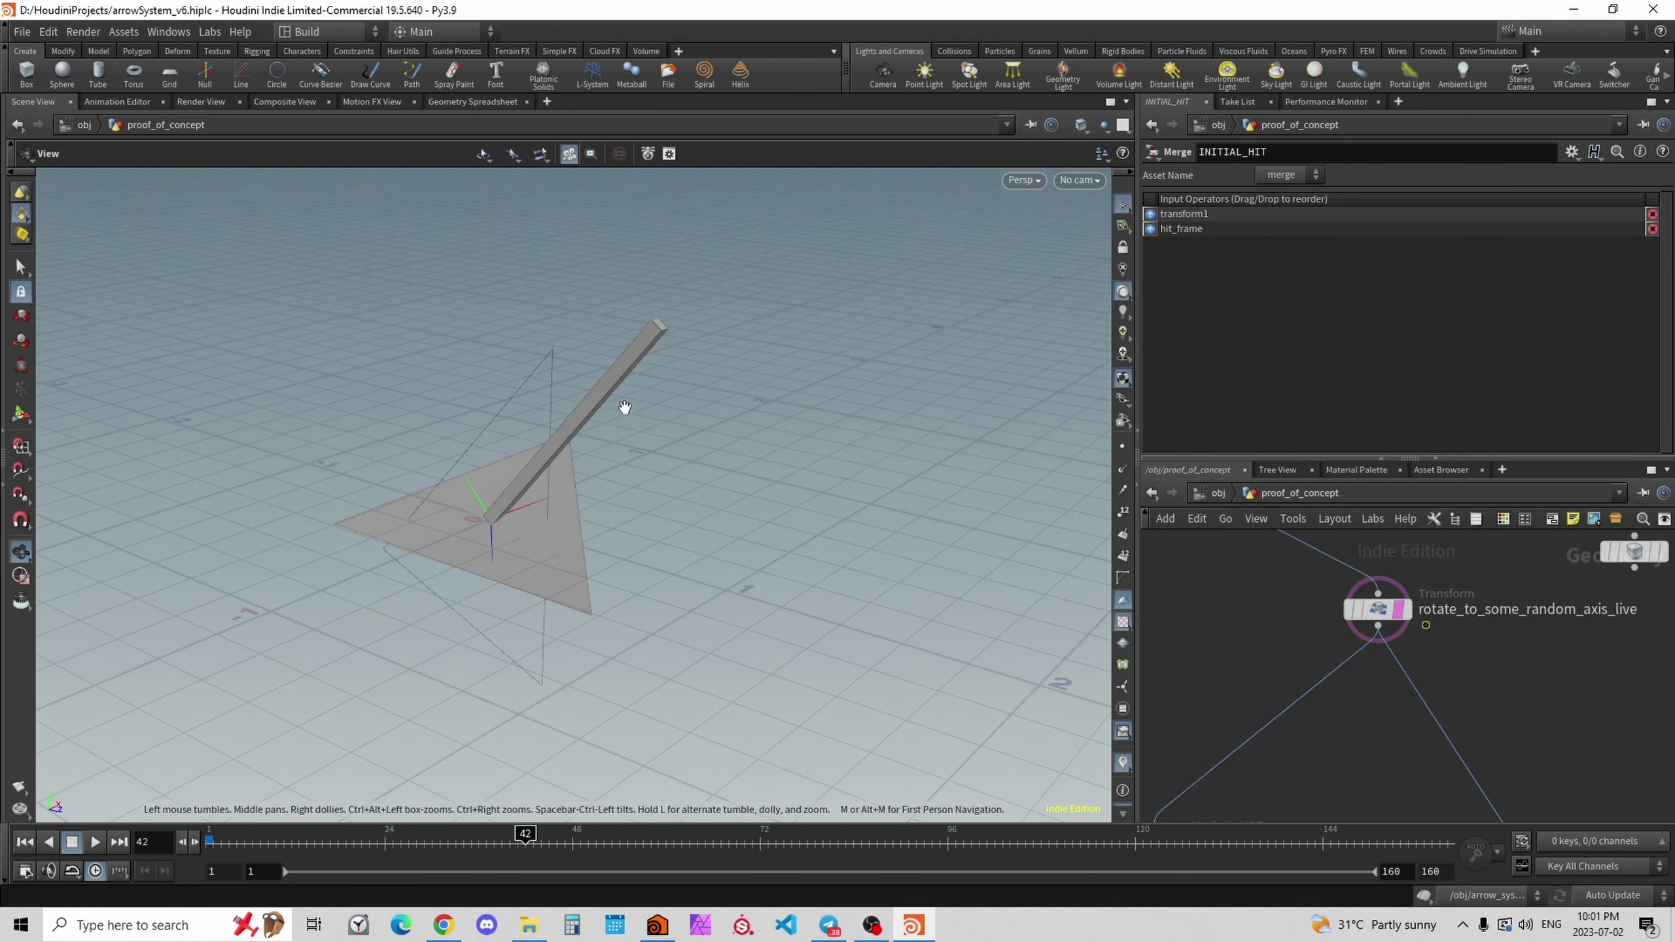
left_click_drag(423, 847, 210, 844)
left_click_drag(674, 561, 659, 520)
mouse_move(502, 516)
left_mouse_down()
mouse_move(632, 513)
mouse_move(530, 505)
mouse_move(513, 528)
left_mouse_up()
scroll(524, 518, "up", 3)
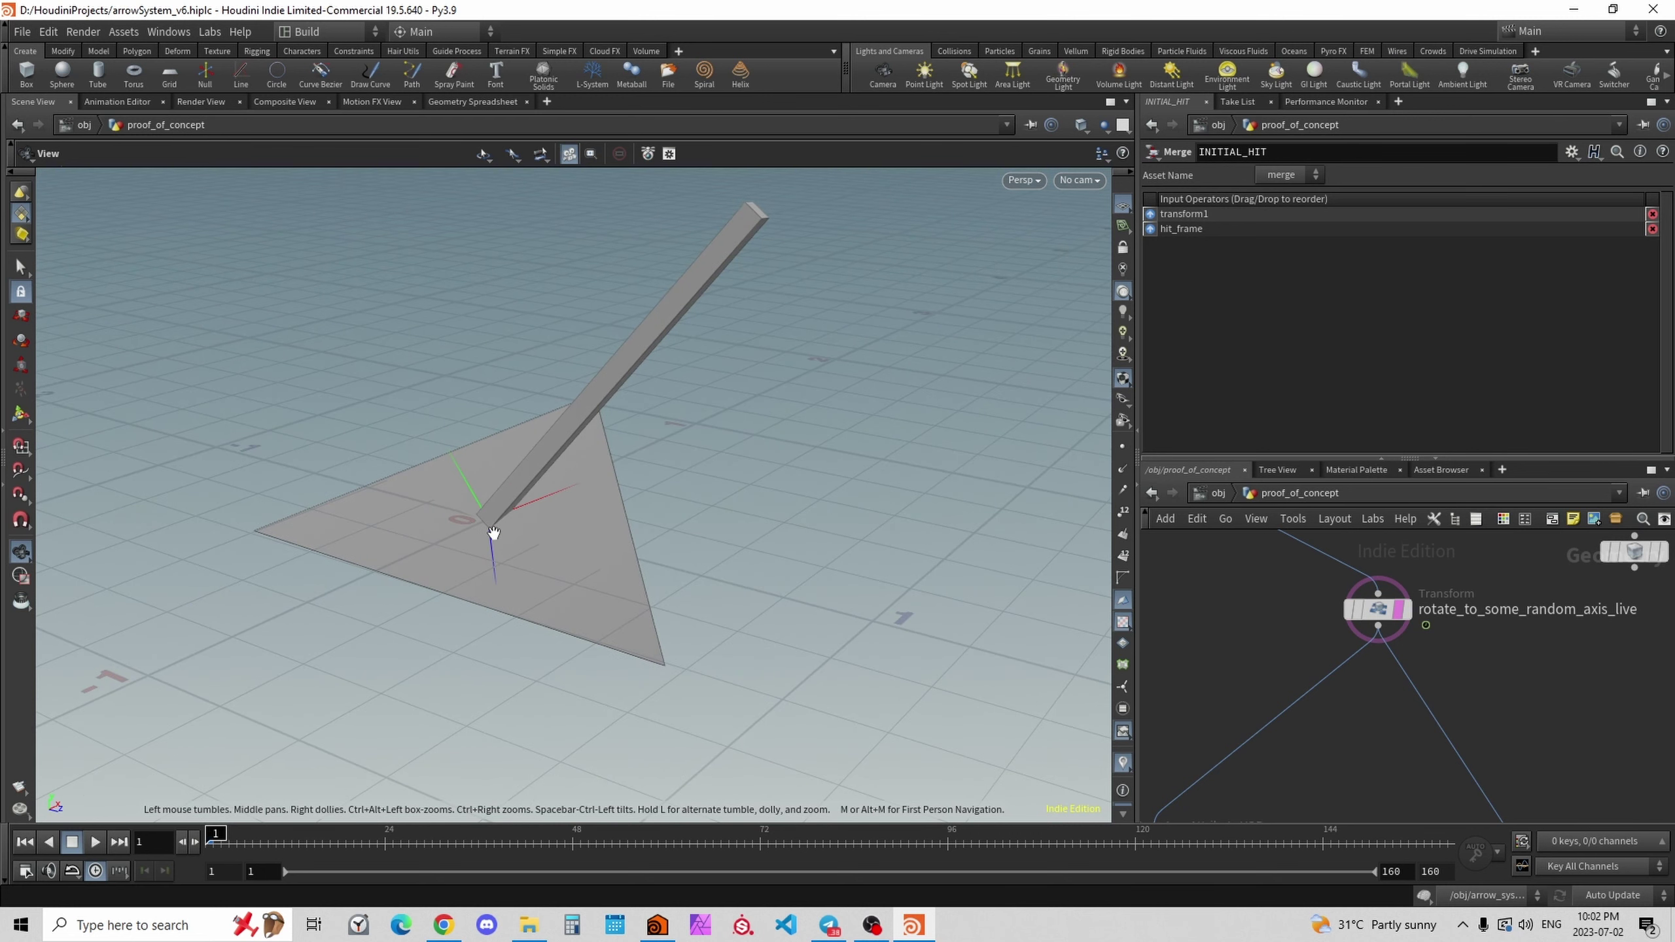
Show the parameters of rotate_to_some_random_axis_live and open the rotate_to_match VOP network.
left_click(1376, 608)
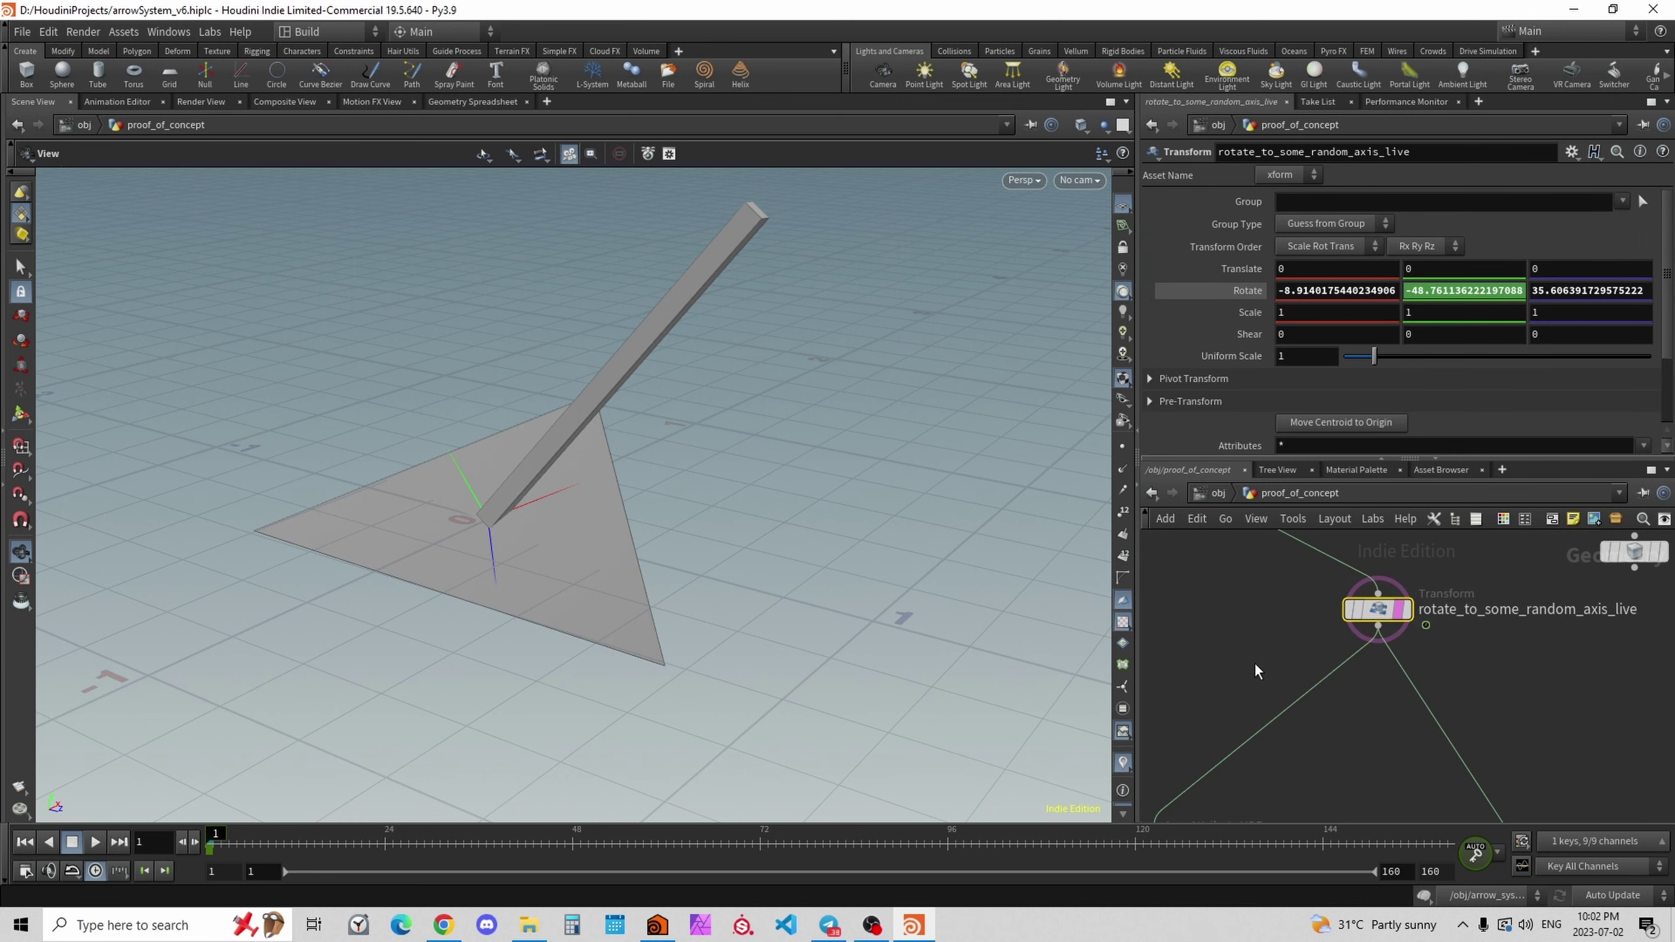
scroll(1254, 662, "down", 3)
double_click(1272, 678)
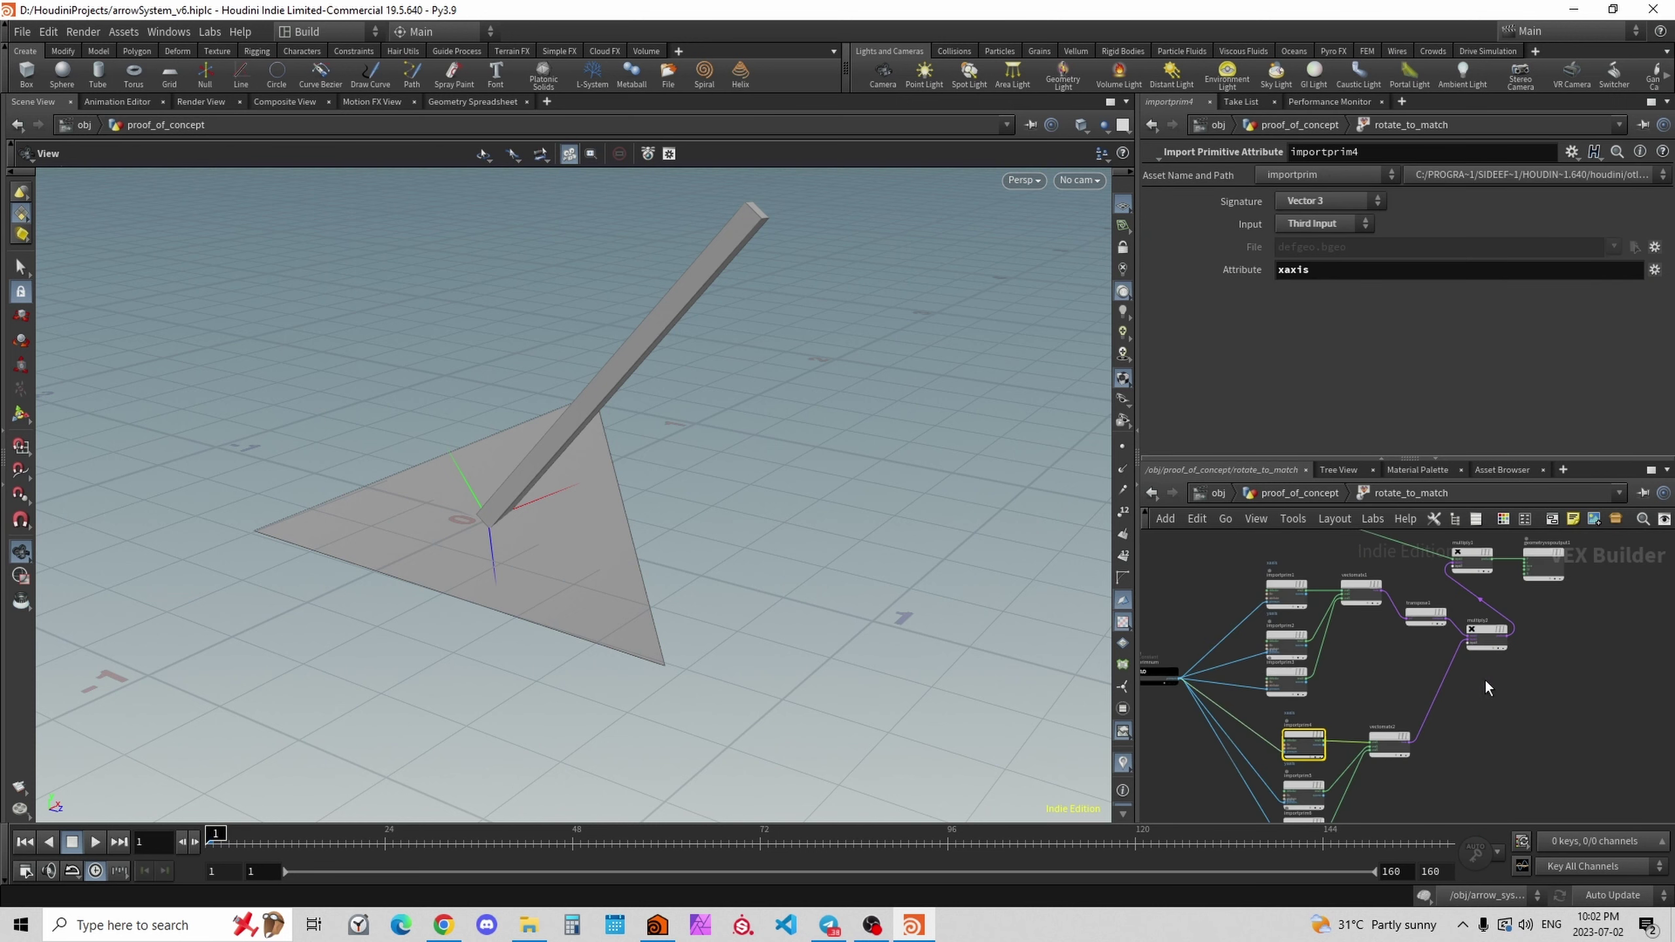
Line the transpose1 node up with vectomatx1 and show vectomatx1's parameters.
scroll(1461, 660, "up", 2)
left_click_drag(1462, 654, 1455, 615)
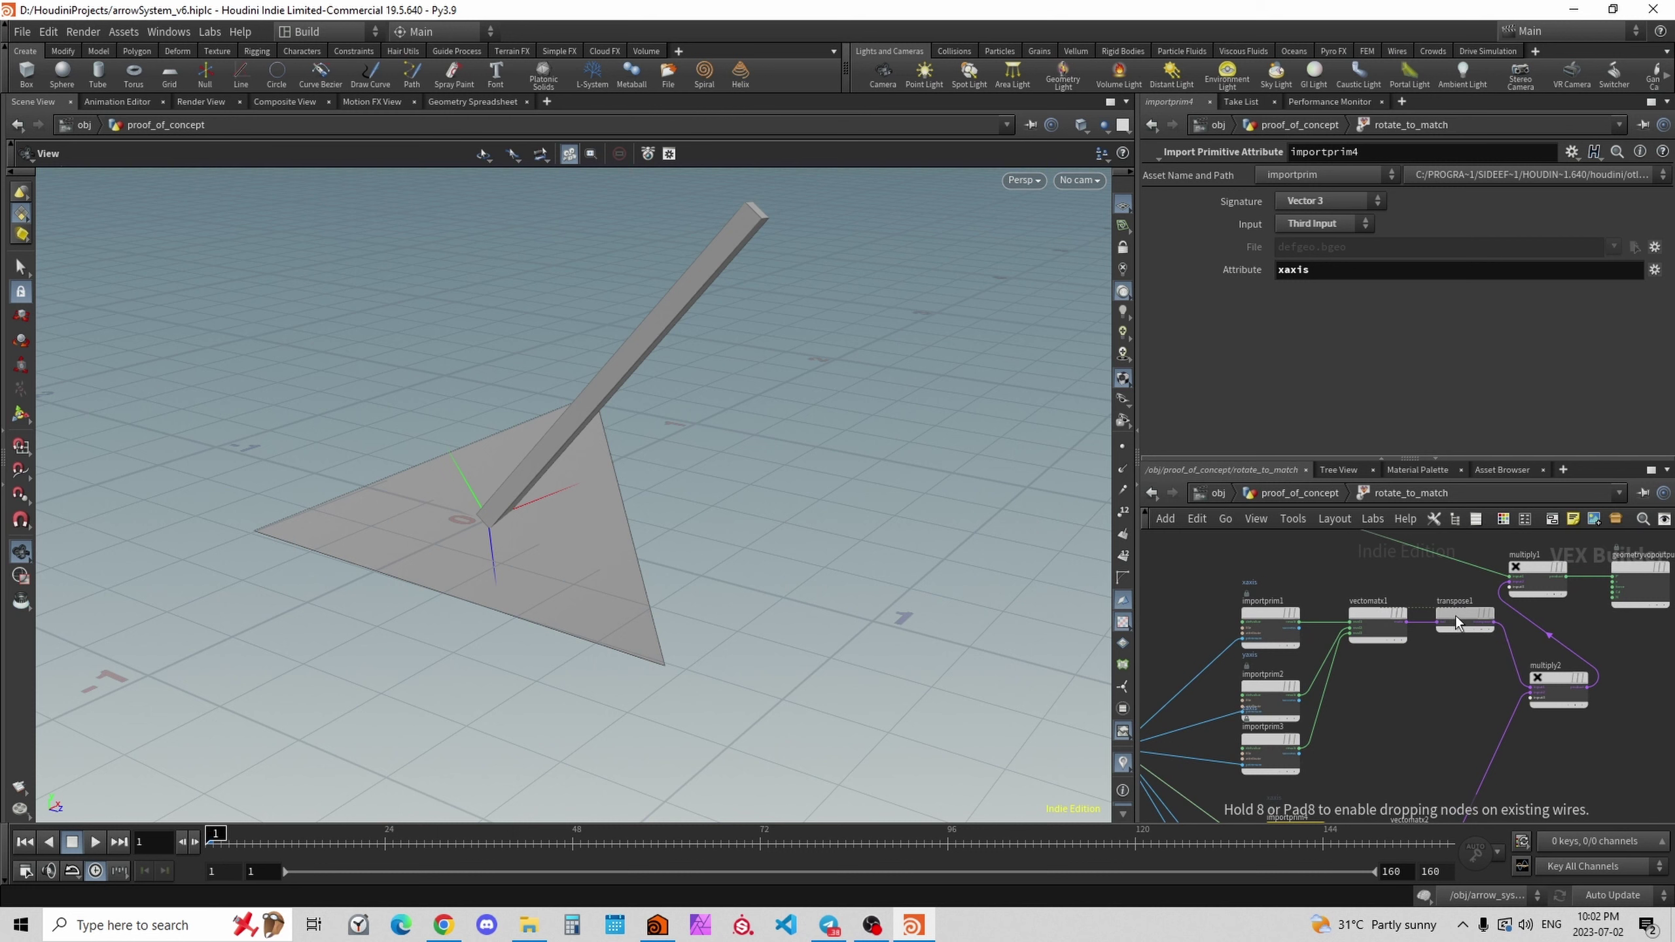
left_click(1381, 623)
scroll(1401, 560, "up", 1)
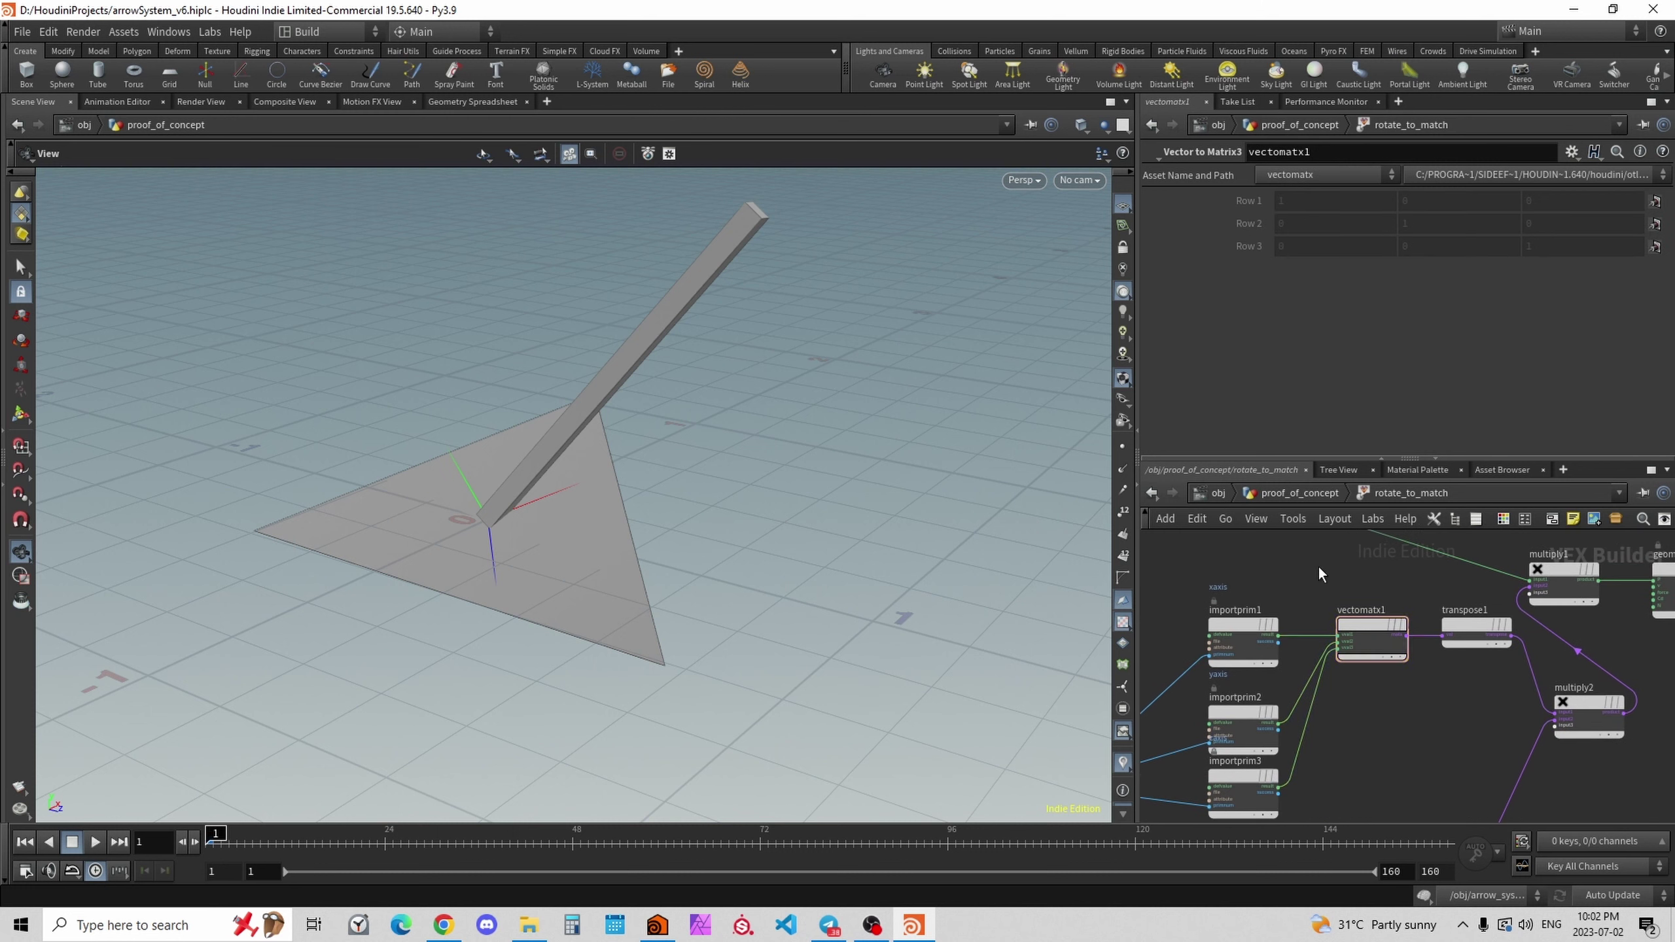
Show transpose1's parameters and shift the node slightly below vectomatx1, toward multiply2.
middle_click_drag(1391, 593, 1277, 649)
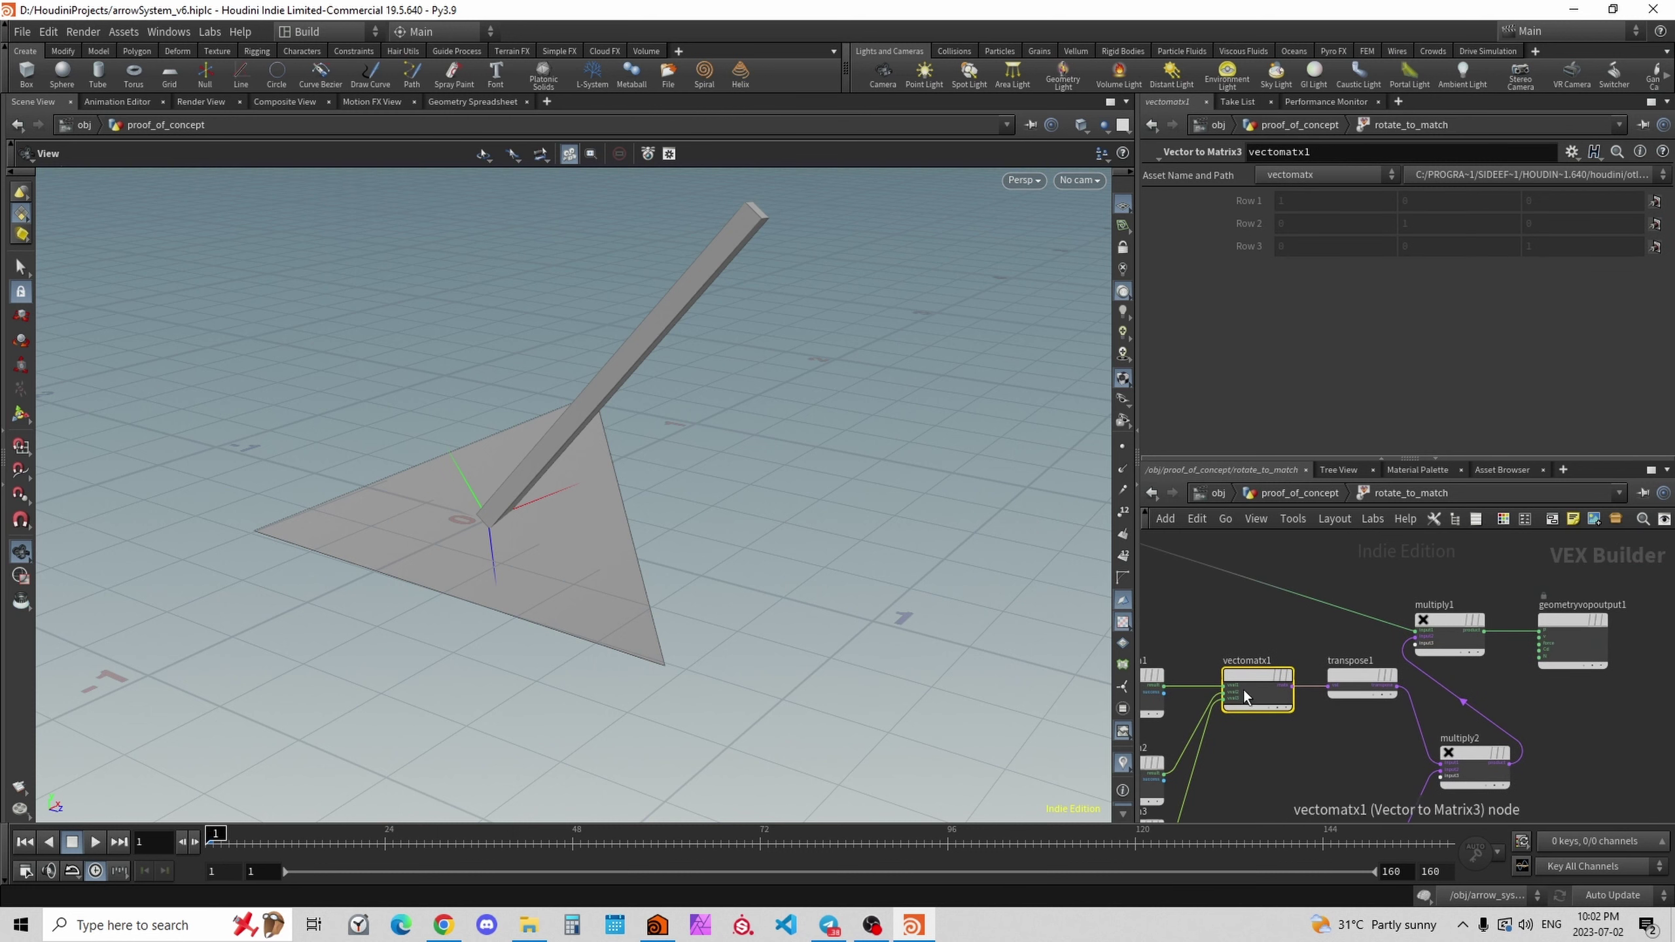
left_click(1360, 677)
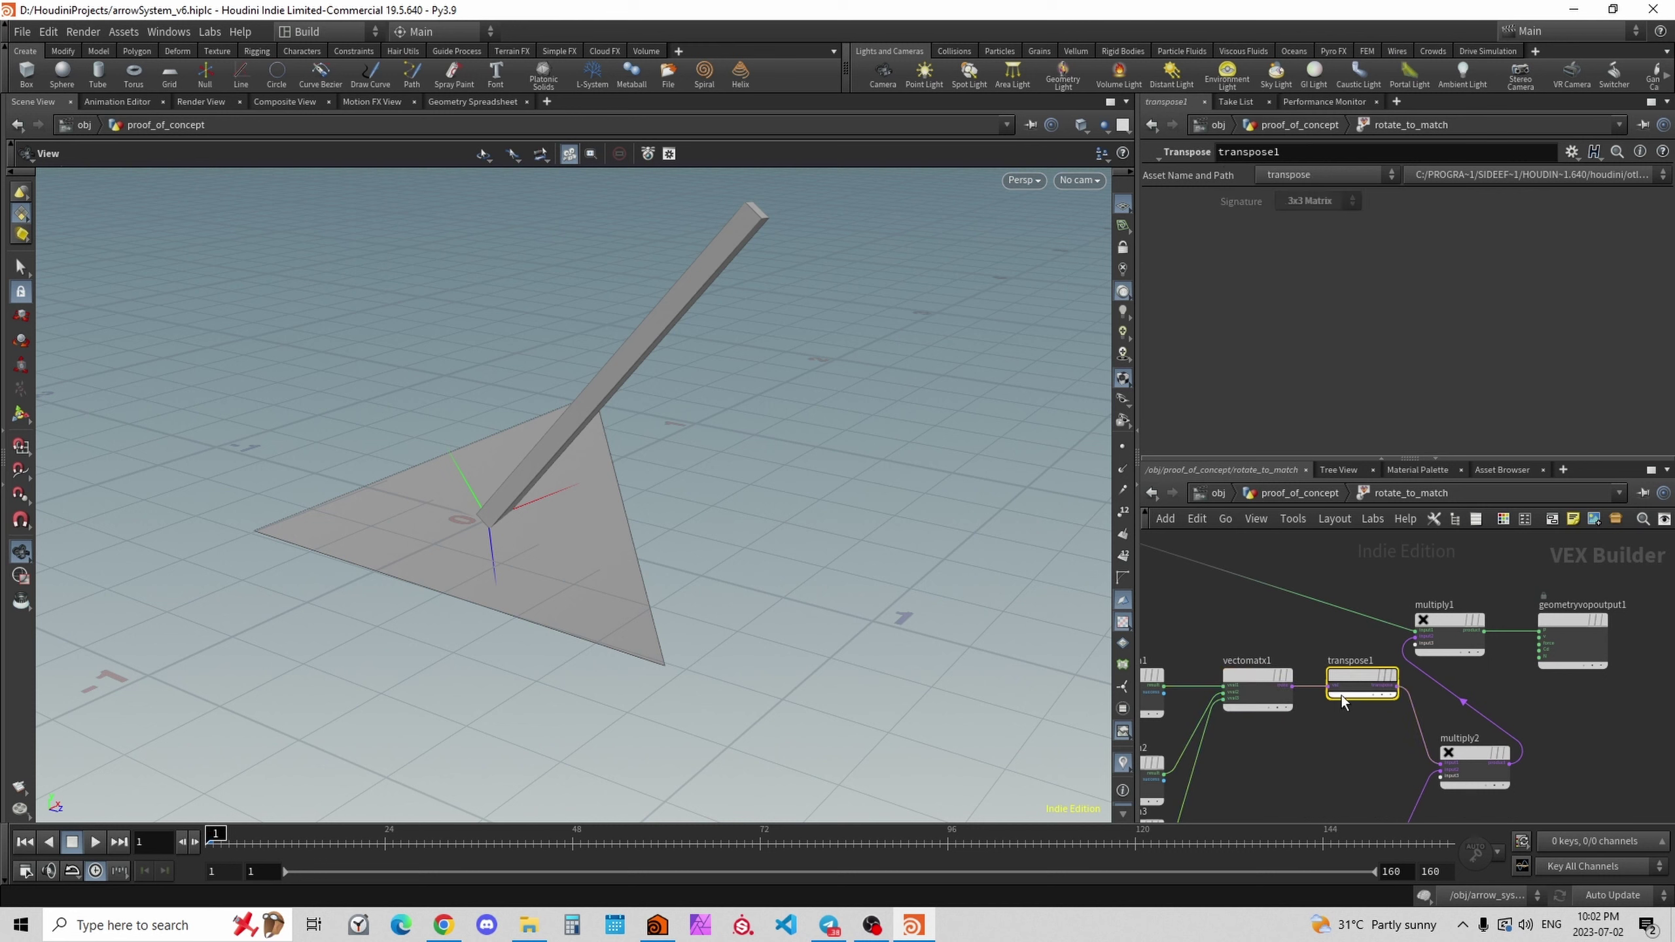
left_click_drag(1369, 684, 1364, 724)
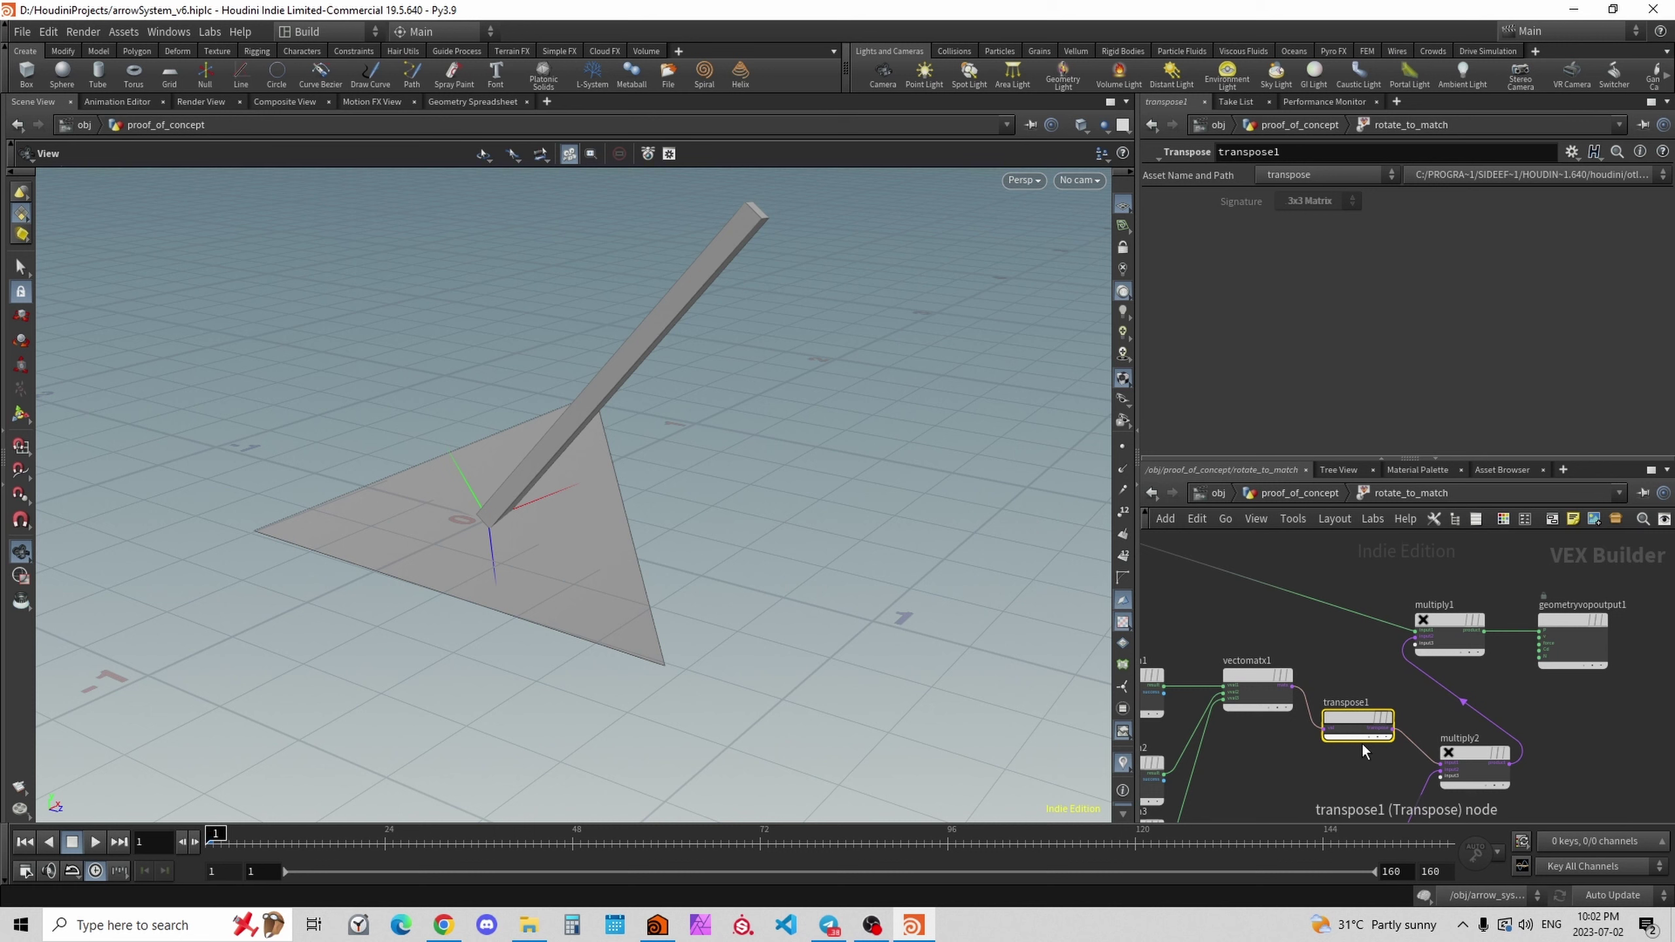
middle_click_drag(1332, 687, 1437, 649)
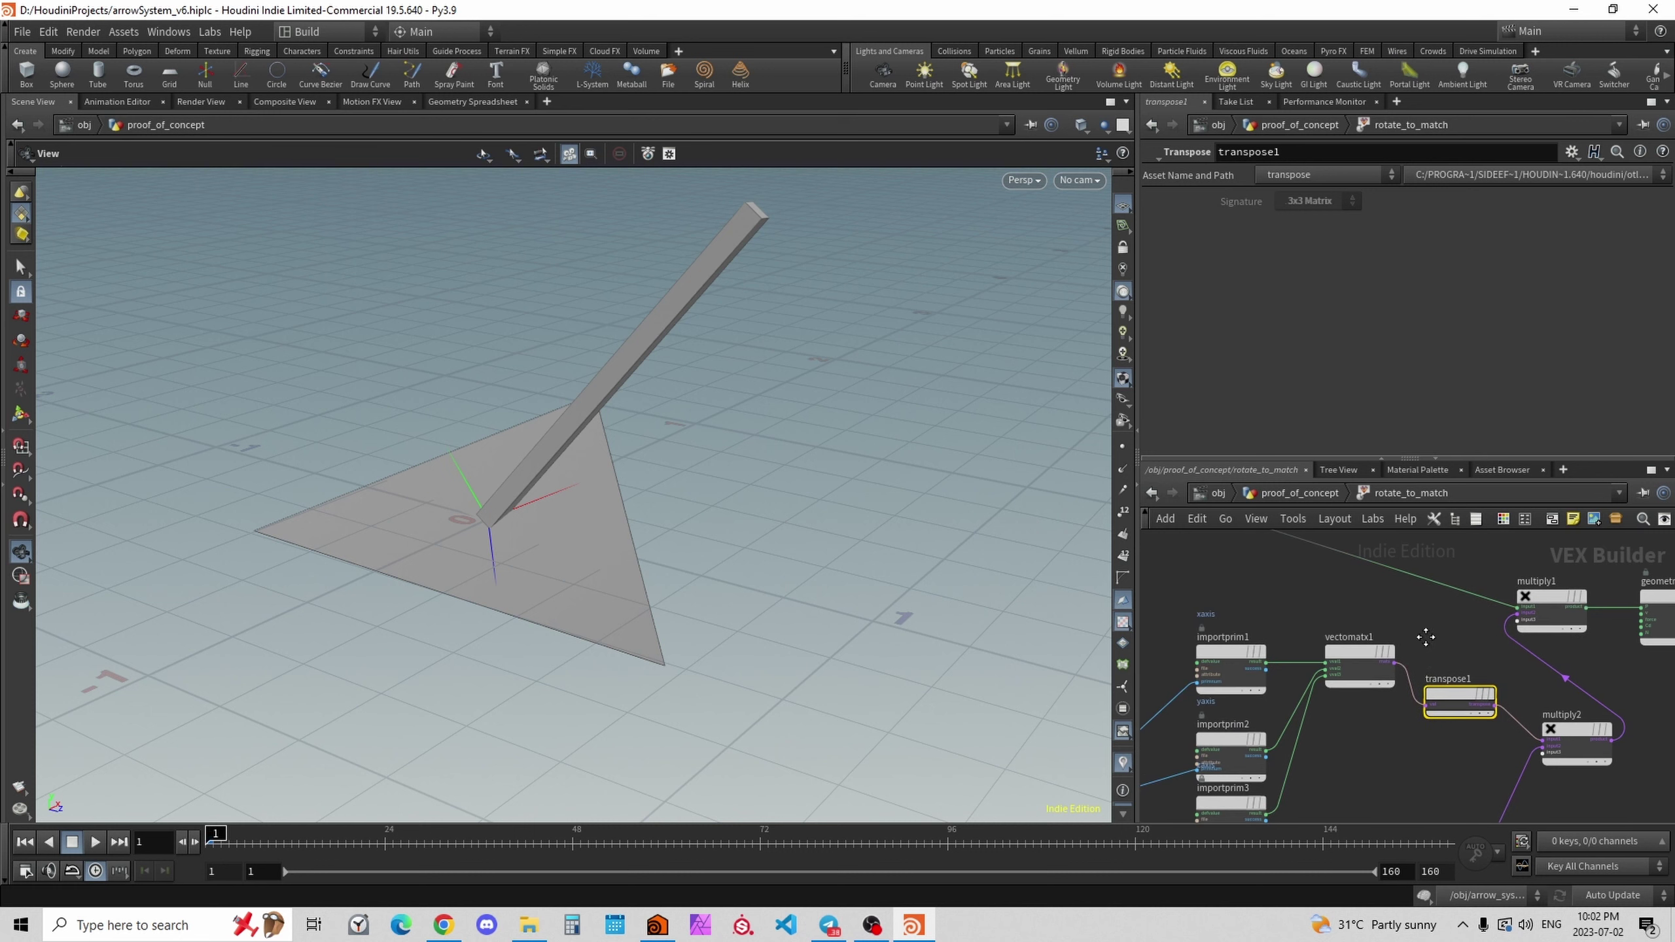
scroll(1434, 649, "down", 2)
mouse_move(1426, 653)
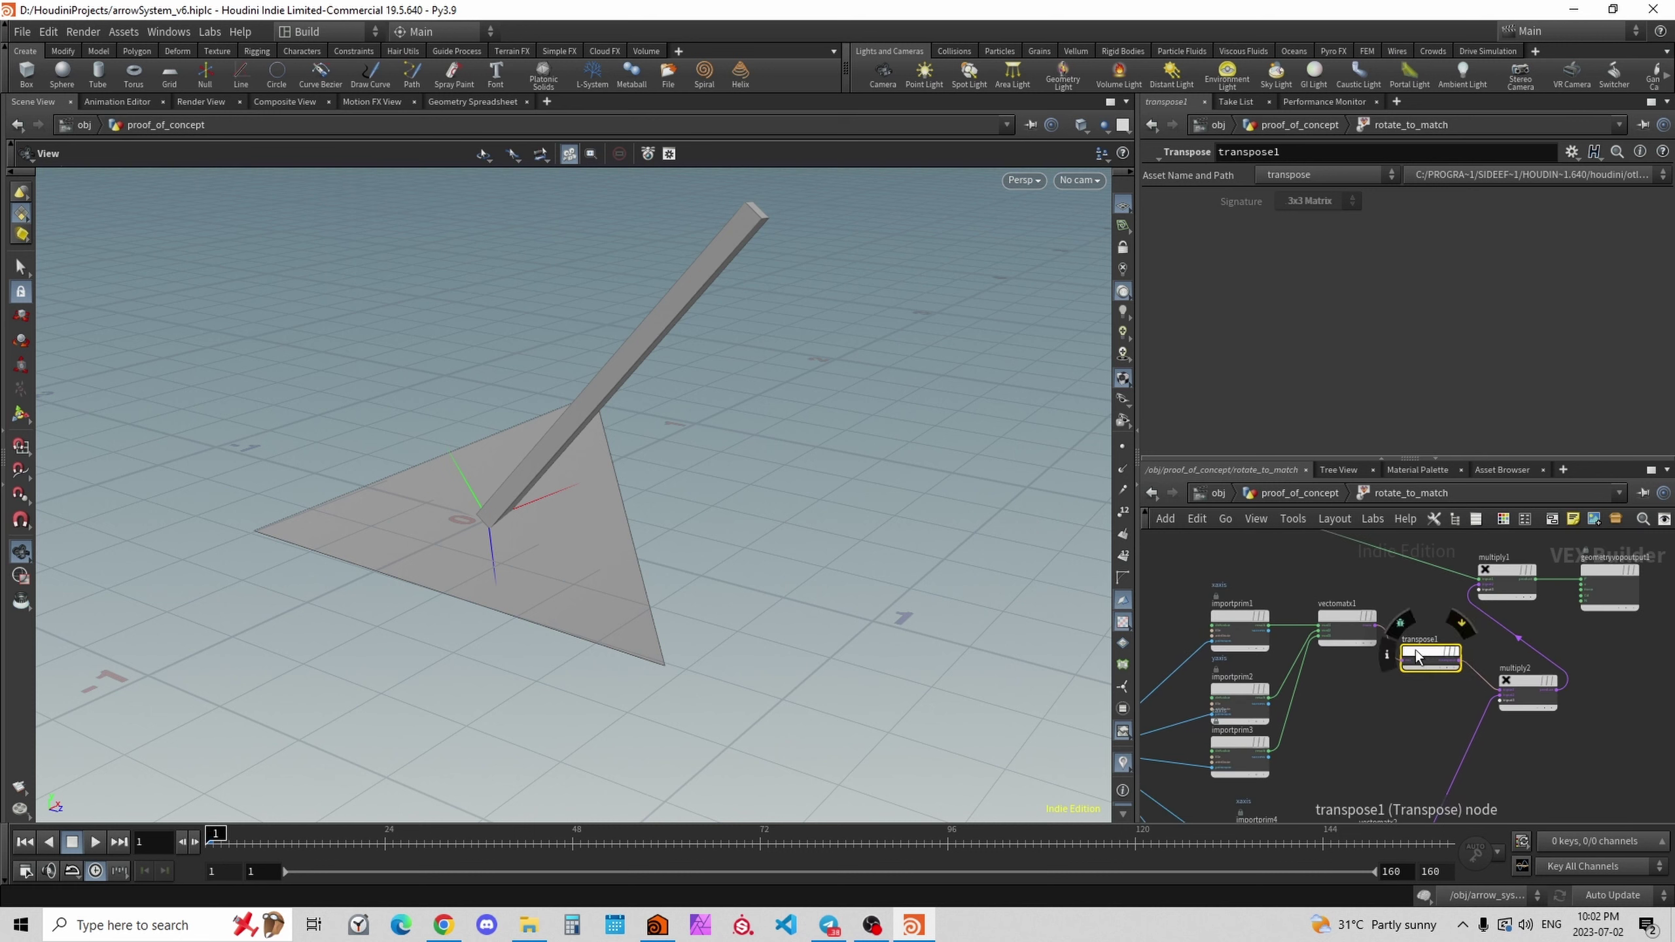
middle_click_drag(1532, 701, 1498, 667)
mouse_move(1398, 643)
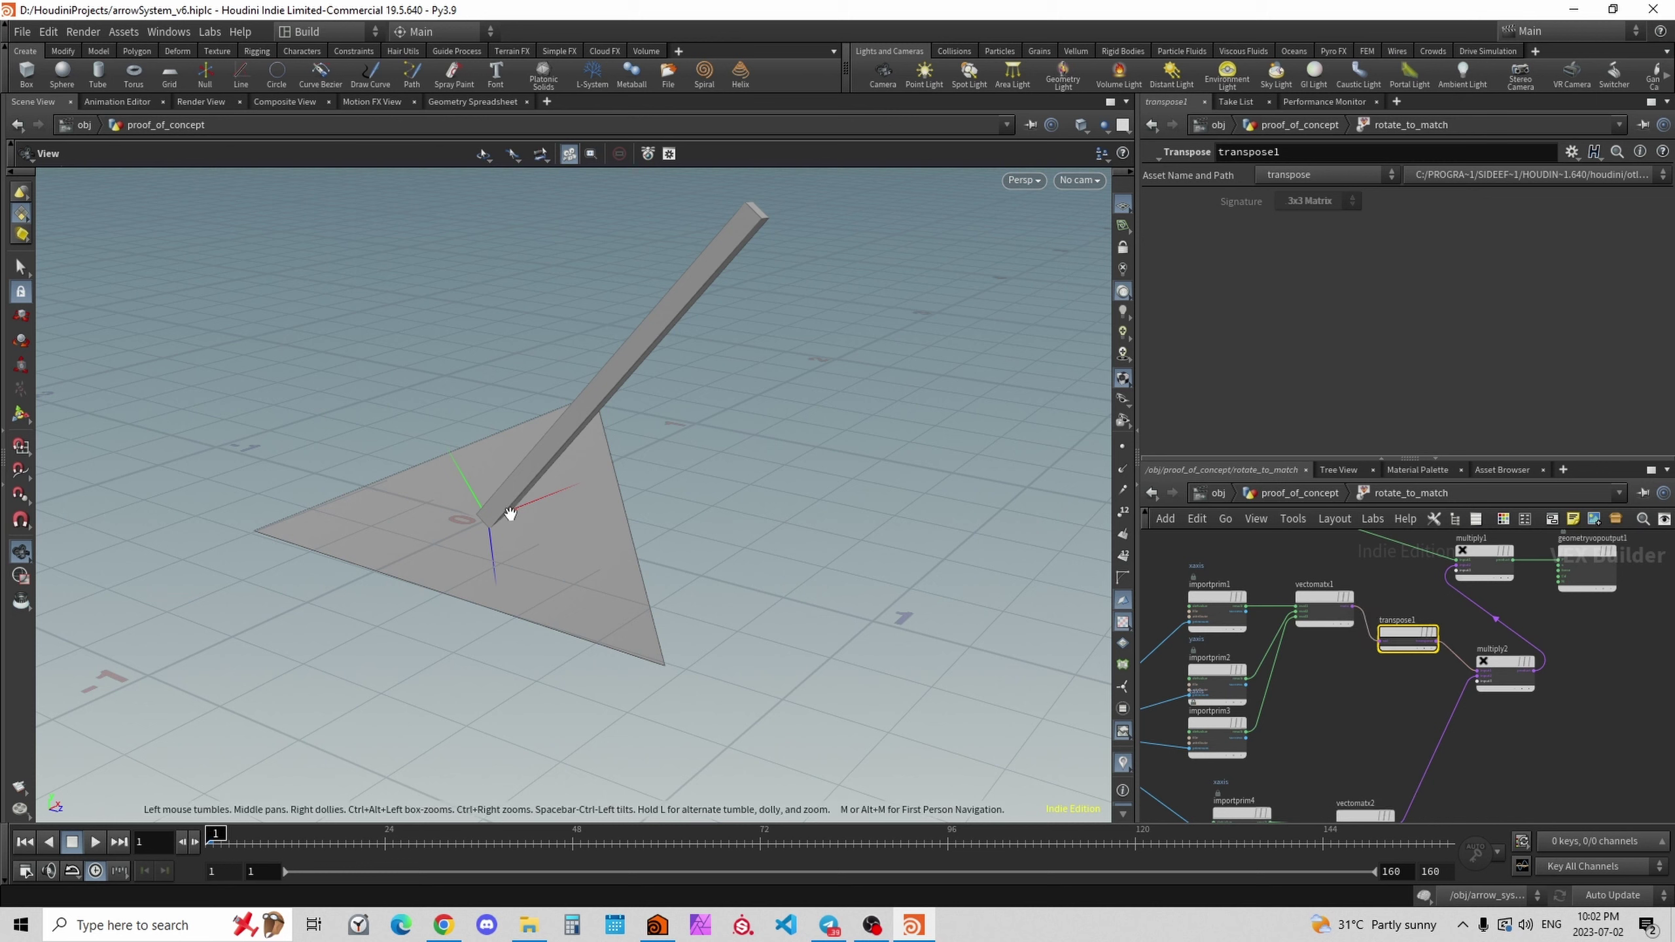
Show the vectomatx2 node's parameters and compare it with the triangle's axes in the viewport.
middle_click_drag(1460, 765, 1385, 646)
left_click_drag(1400, 720, 1400, 721)
middle_click_drag(1400, 721, 1358, 779)
mouse_move(1345, 745)
left_mouse_down()
mouse_move(1363, 689)
mouse_move(1344, 746)
left_mouse_up()
left_click_drag(547, 607, 566, 543)
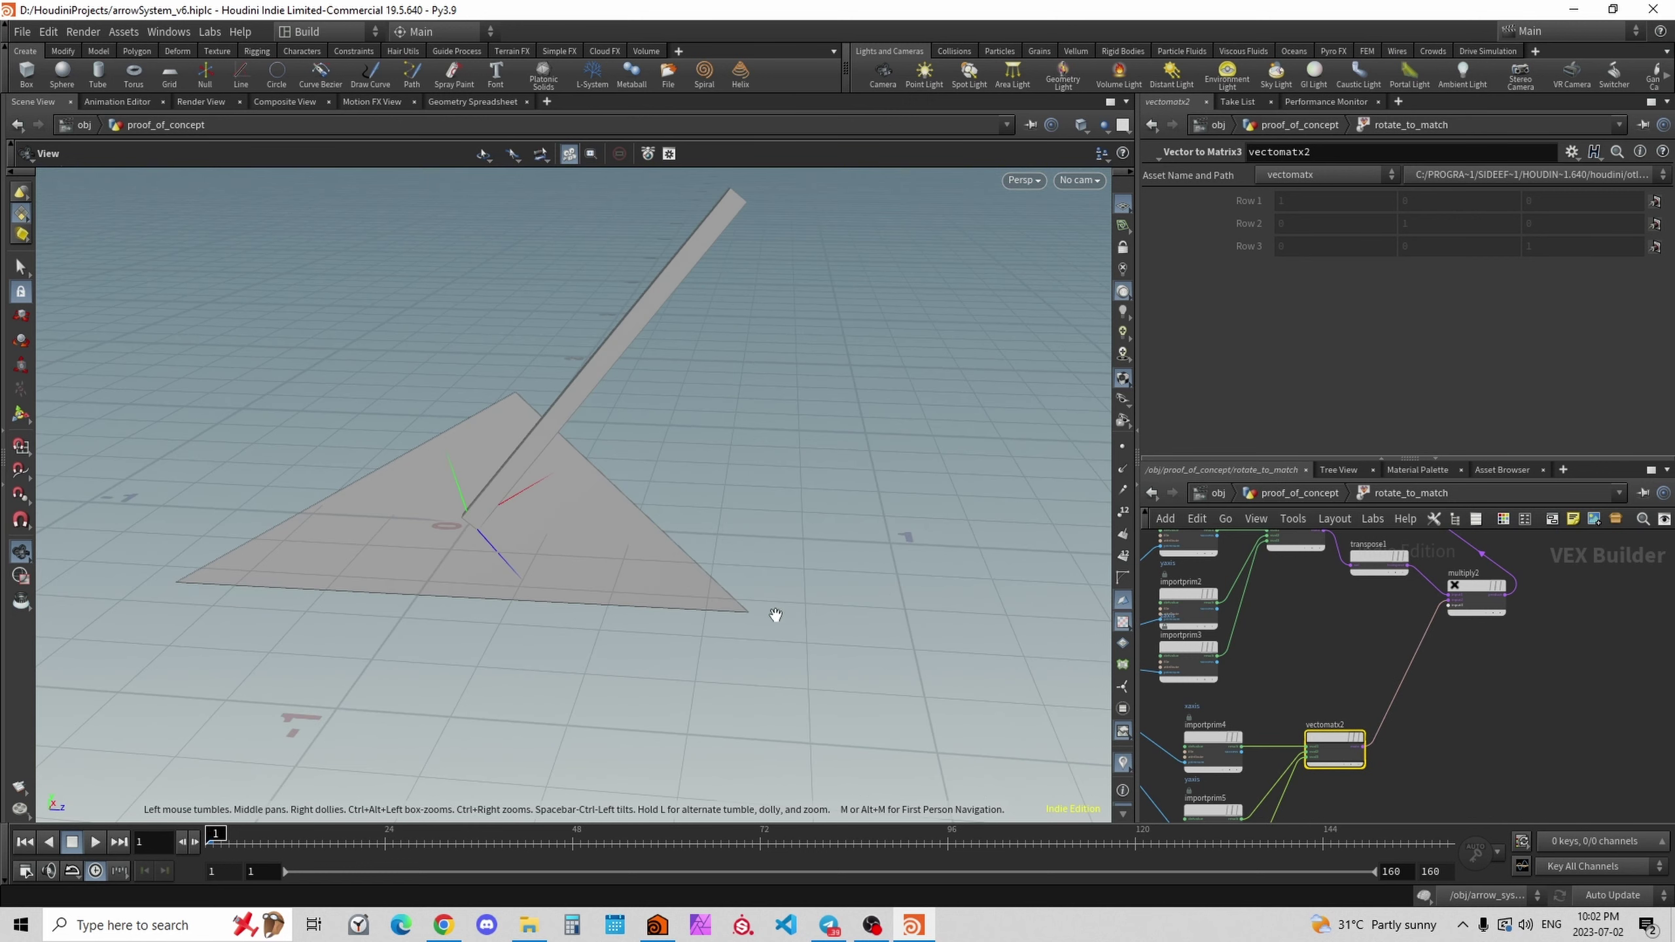
Examine the matrix inputs of multiply2 and show the parameters of transpose1 feeding it.
middle_click_drag(1491, 627, 1413, 736)
scroll(1316, 670, "up", 3)
mouse_move(1437, 719)
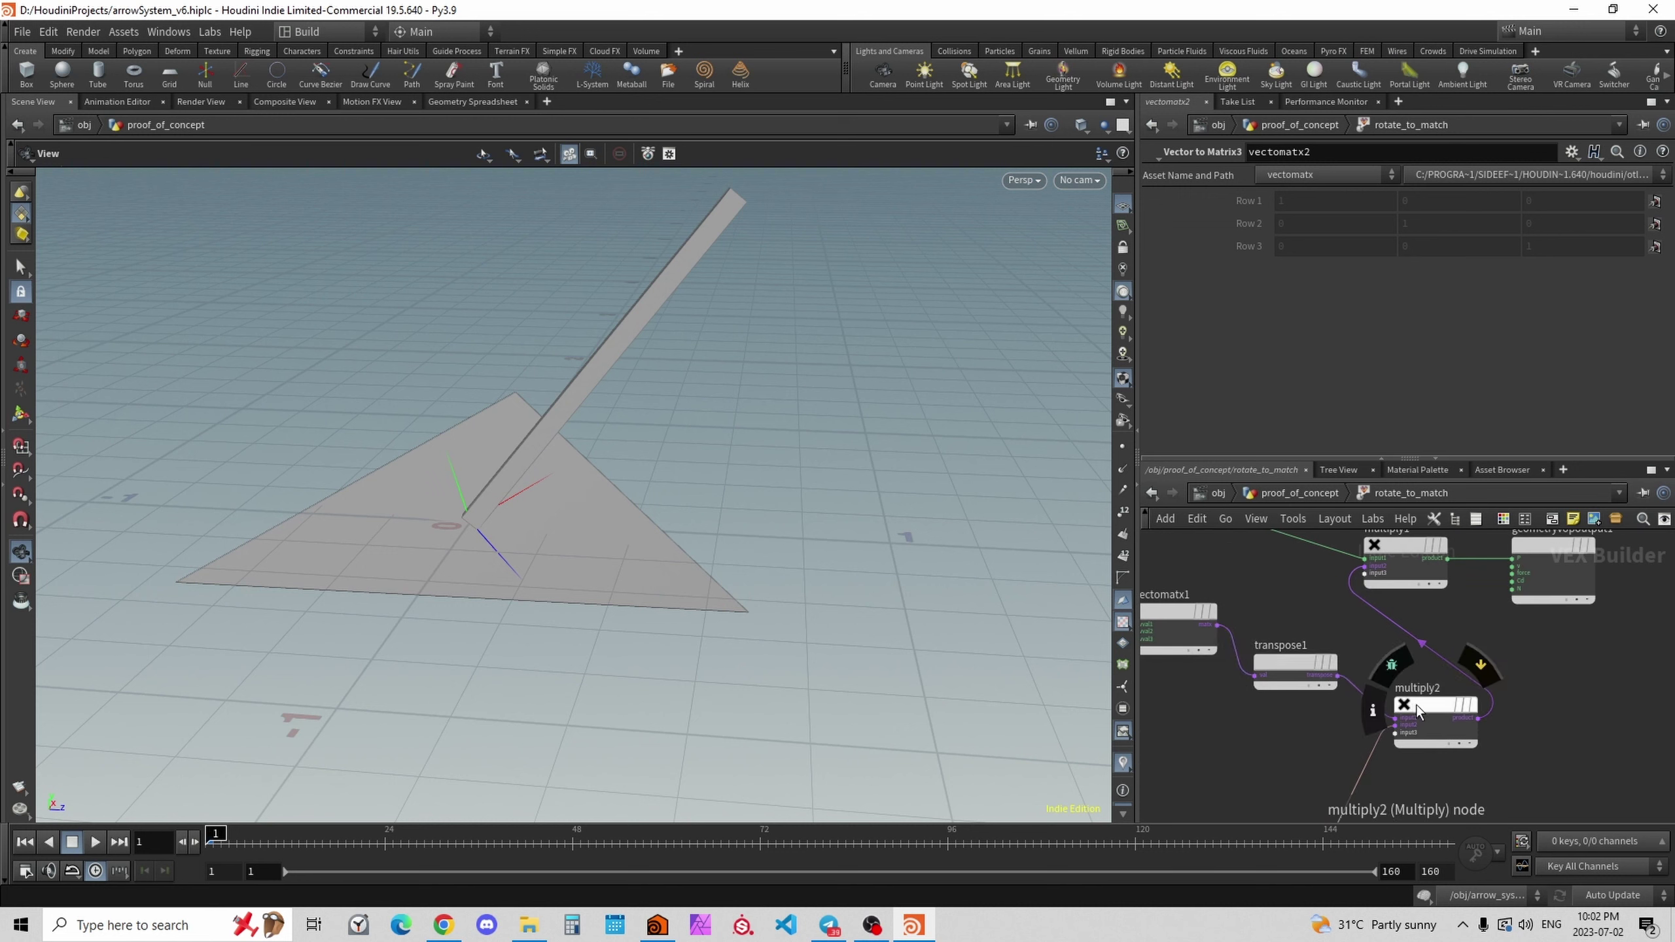
left_click(1290, 686)
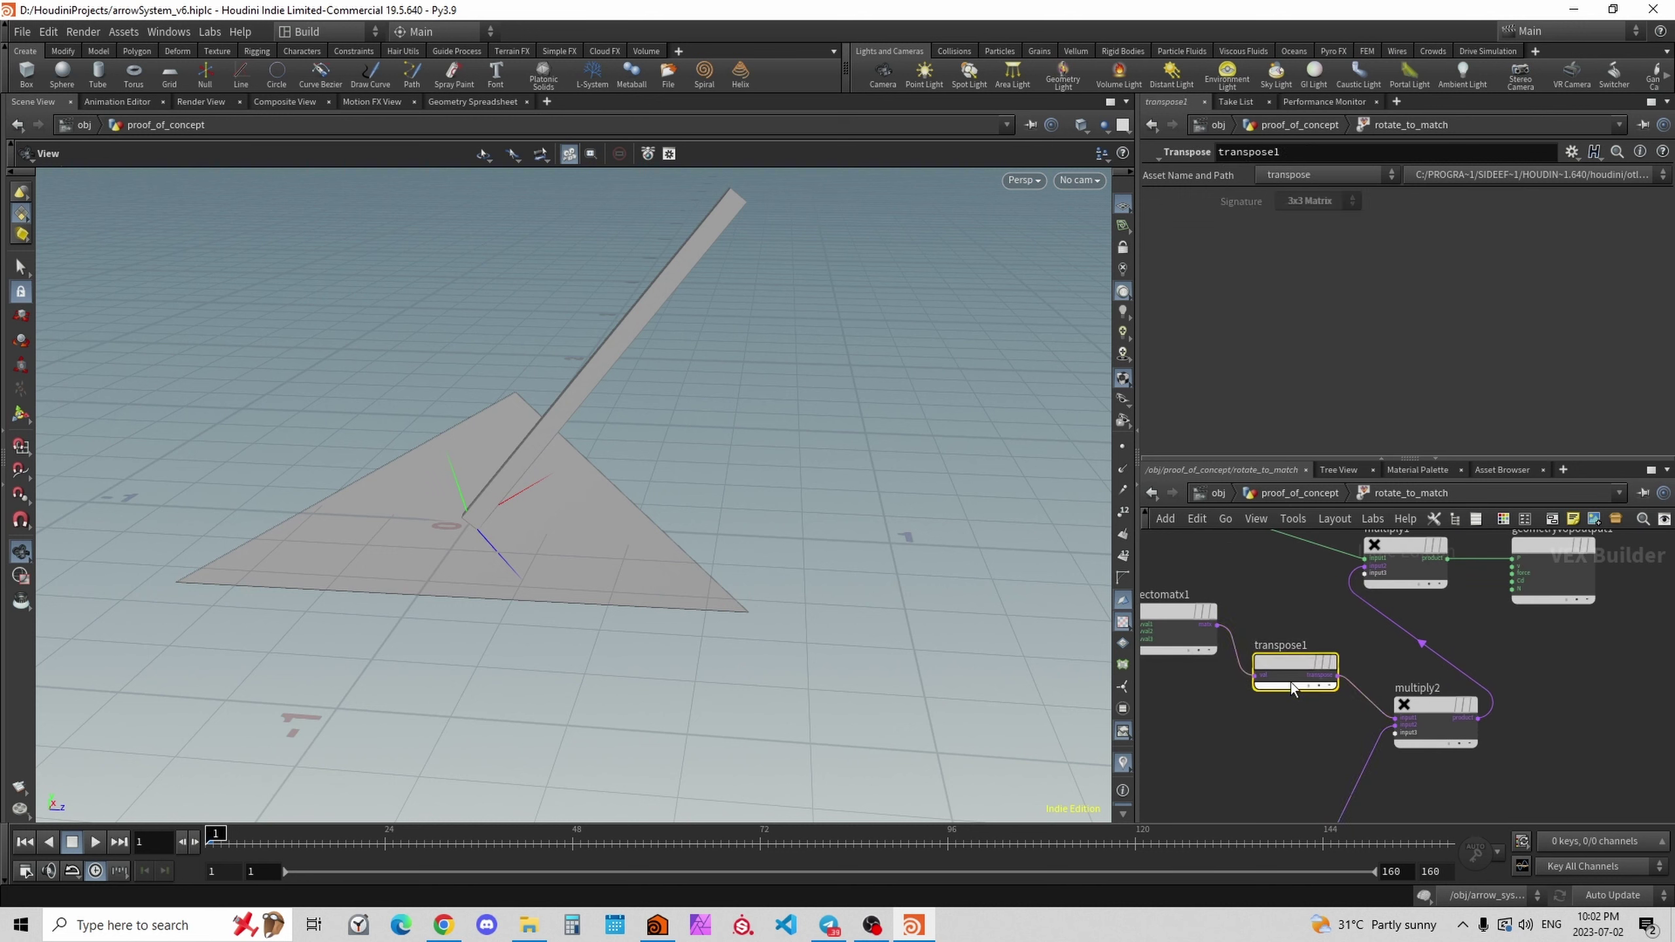
Show vectomatx2's parameters and move the node up closer to multiply2.
middle_click_drag(1272, 760, 1304, 602)
scroll(1275, 595, "down", 1)
scroll(1274, 595, "up", 1)
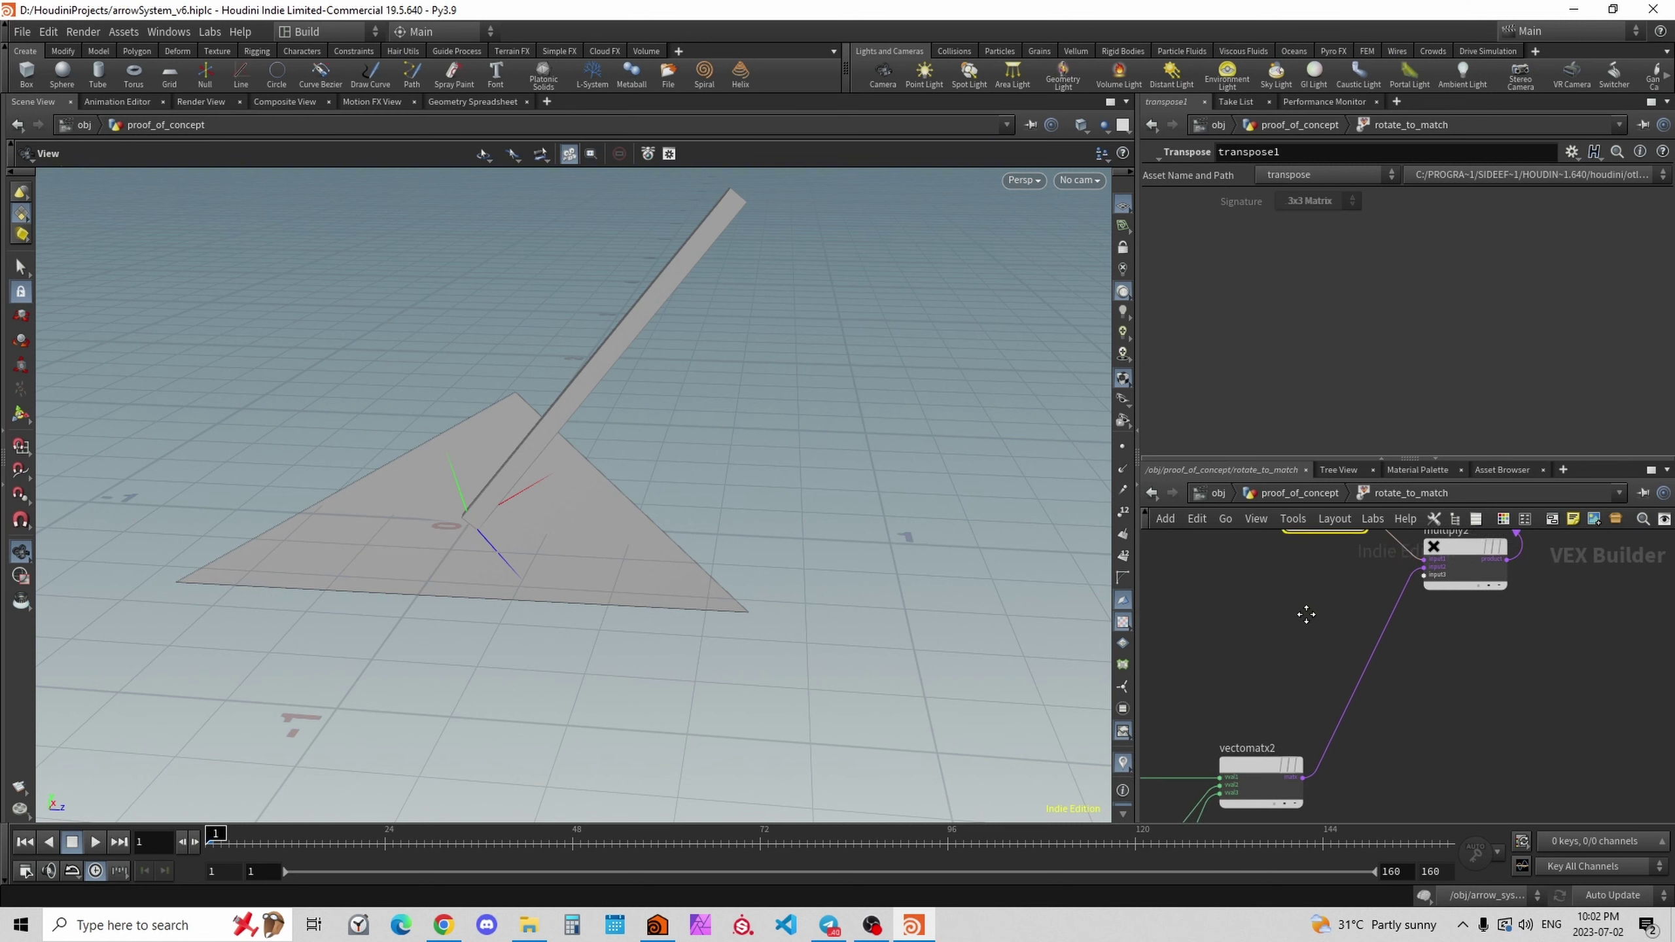
left_click(1280, 768)
left_click_drag(1276, 763, 1325, 662)
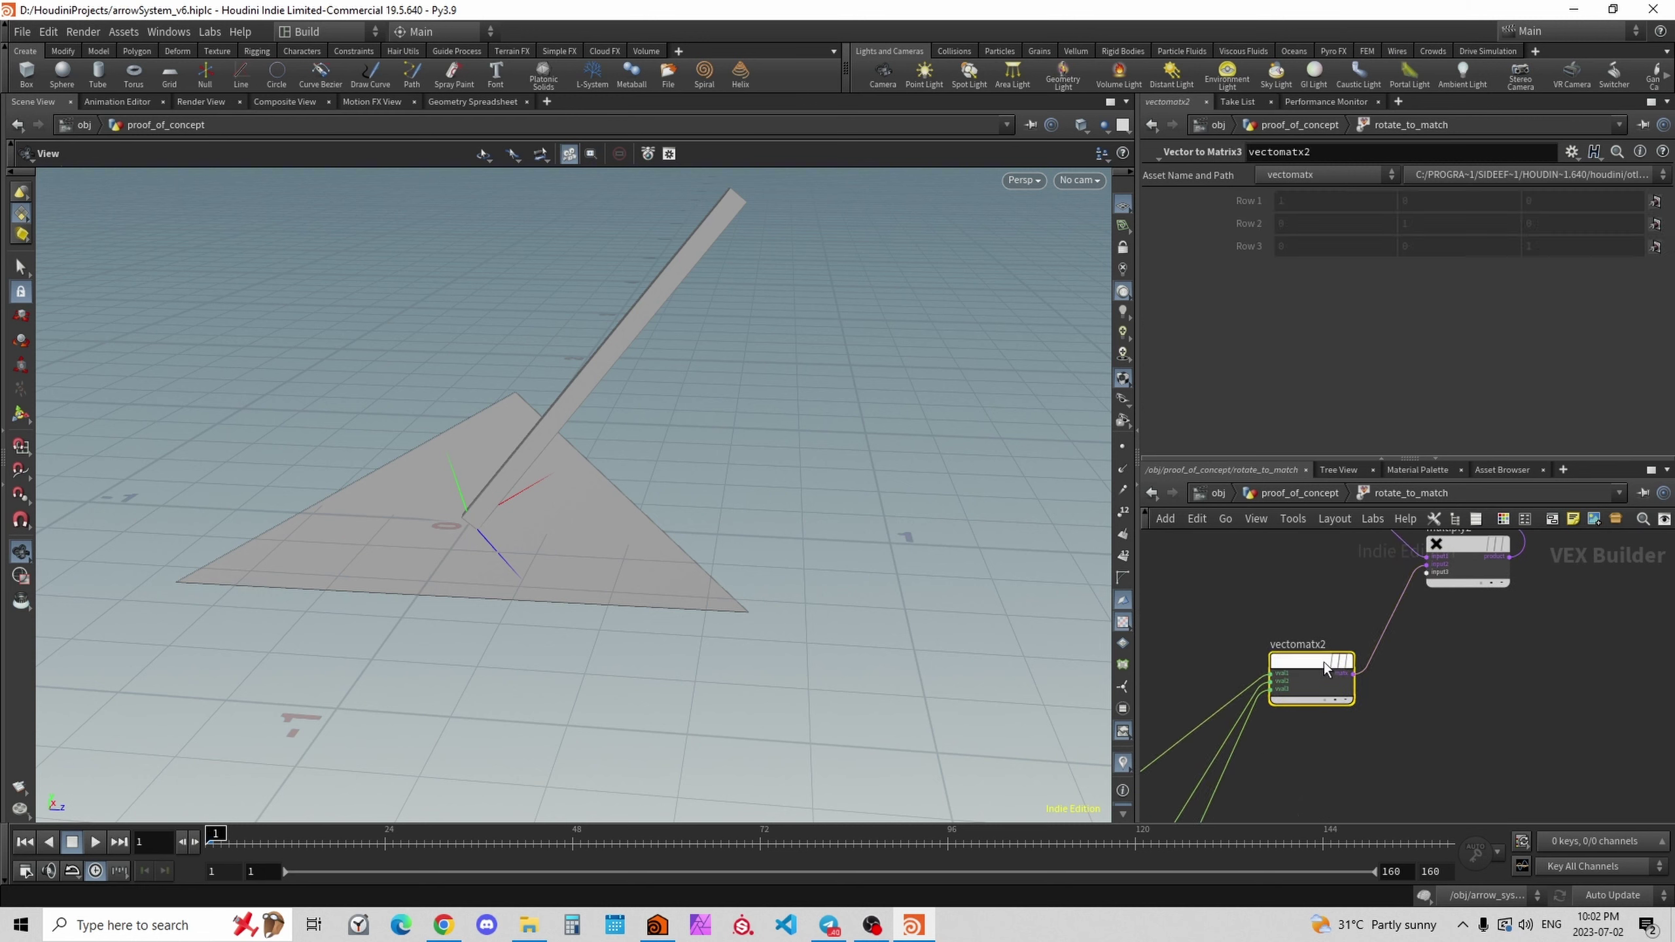
middle_click_drag(1439, 630, 1469, 785)
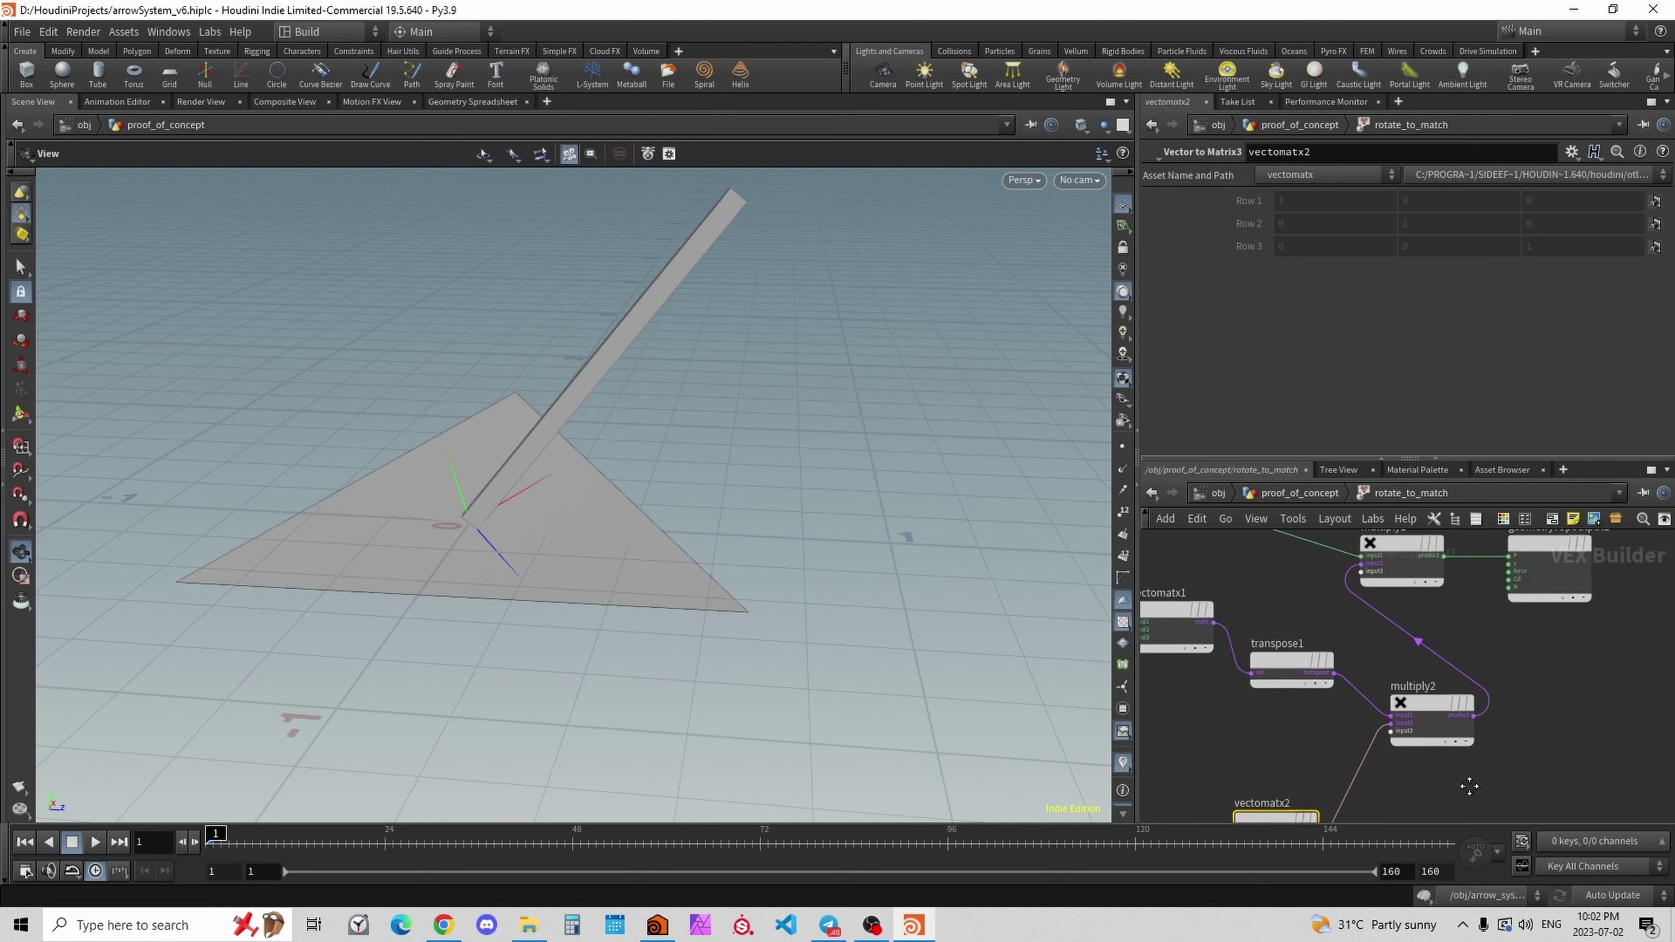
Examine the operator inputs of multiply2 and multiply1 to follow how the combined matrix reaches the arrow's point positions.
scroll(1464, 792, "down", 3)
scroll(1345, 659, "up", 1)
mouse_move(1330, 652)
middle_mouse_down()
mouse_move(1499, 710)
mouse_move(1320, 623)
middle_mouse_up()
scroll(1500, 709, "down", 2)
scroll(1372, 599, "up", 2)
left_click(1399, 684)
left_click_drag(1484, 740, 1400, 804)
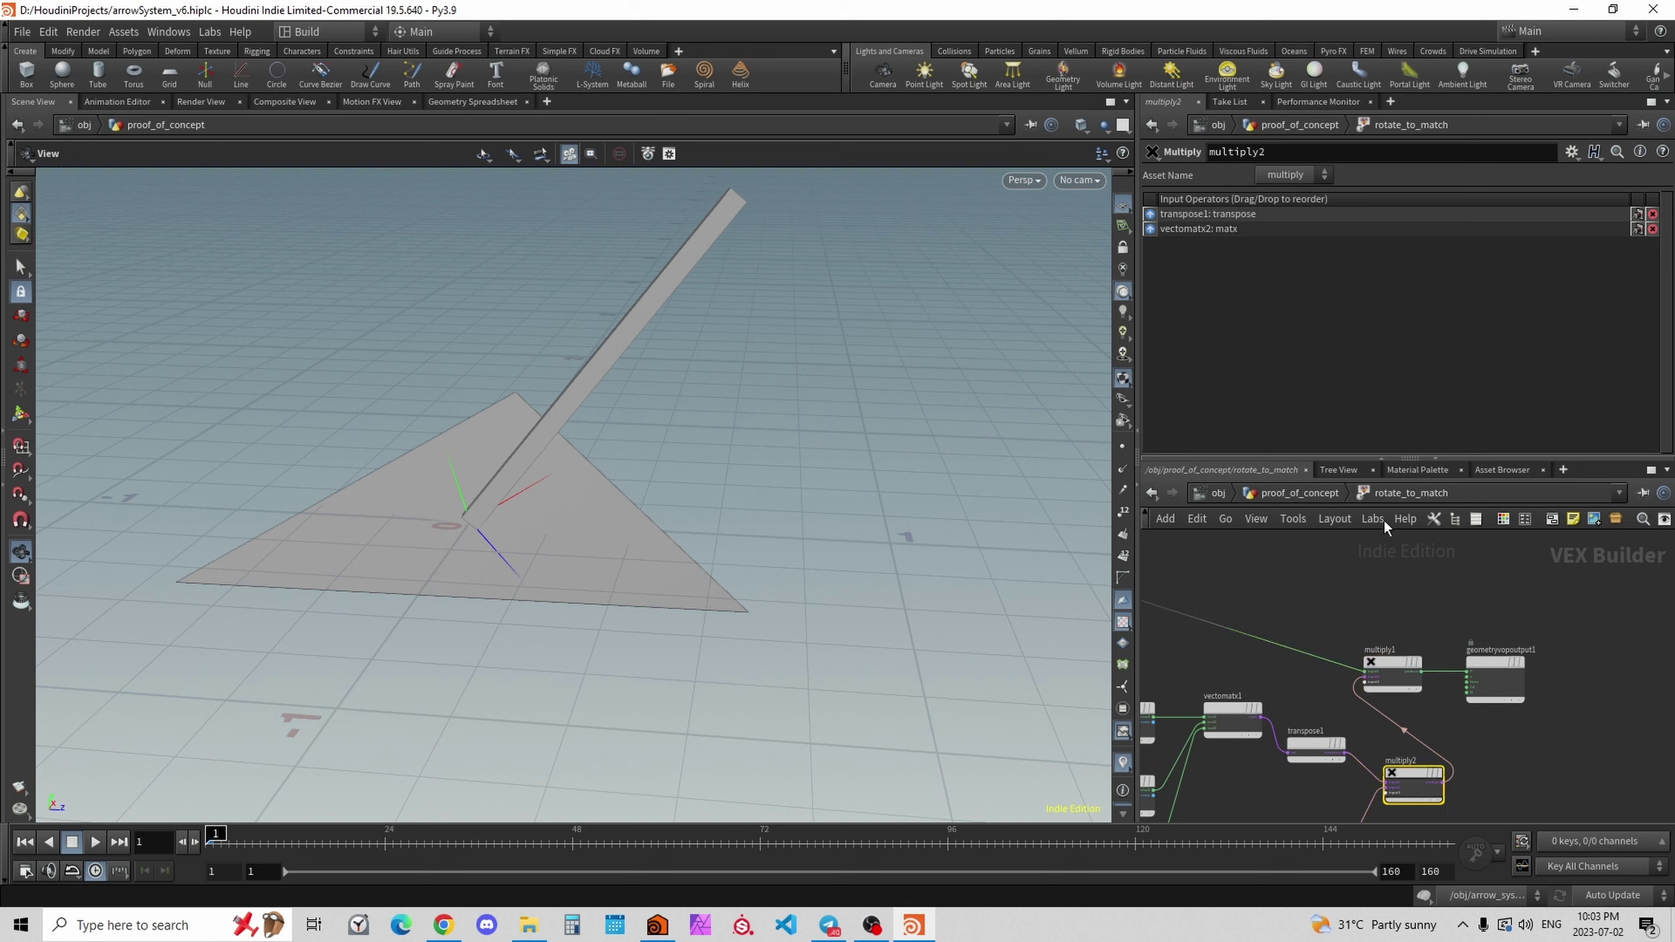
left_click(1408, 675)
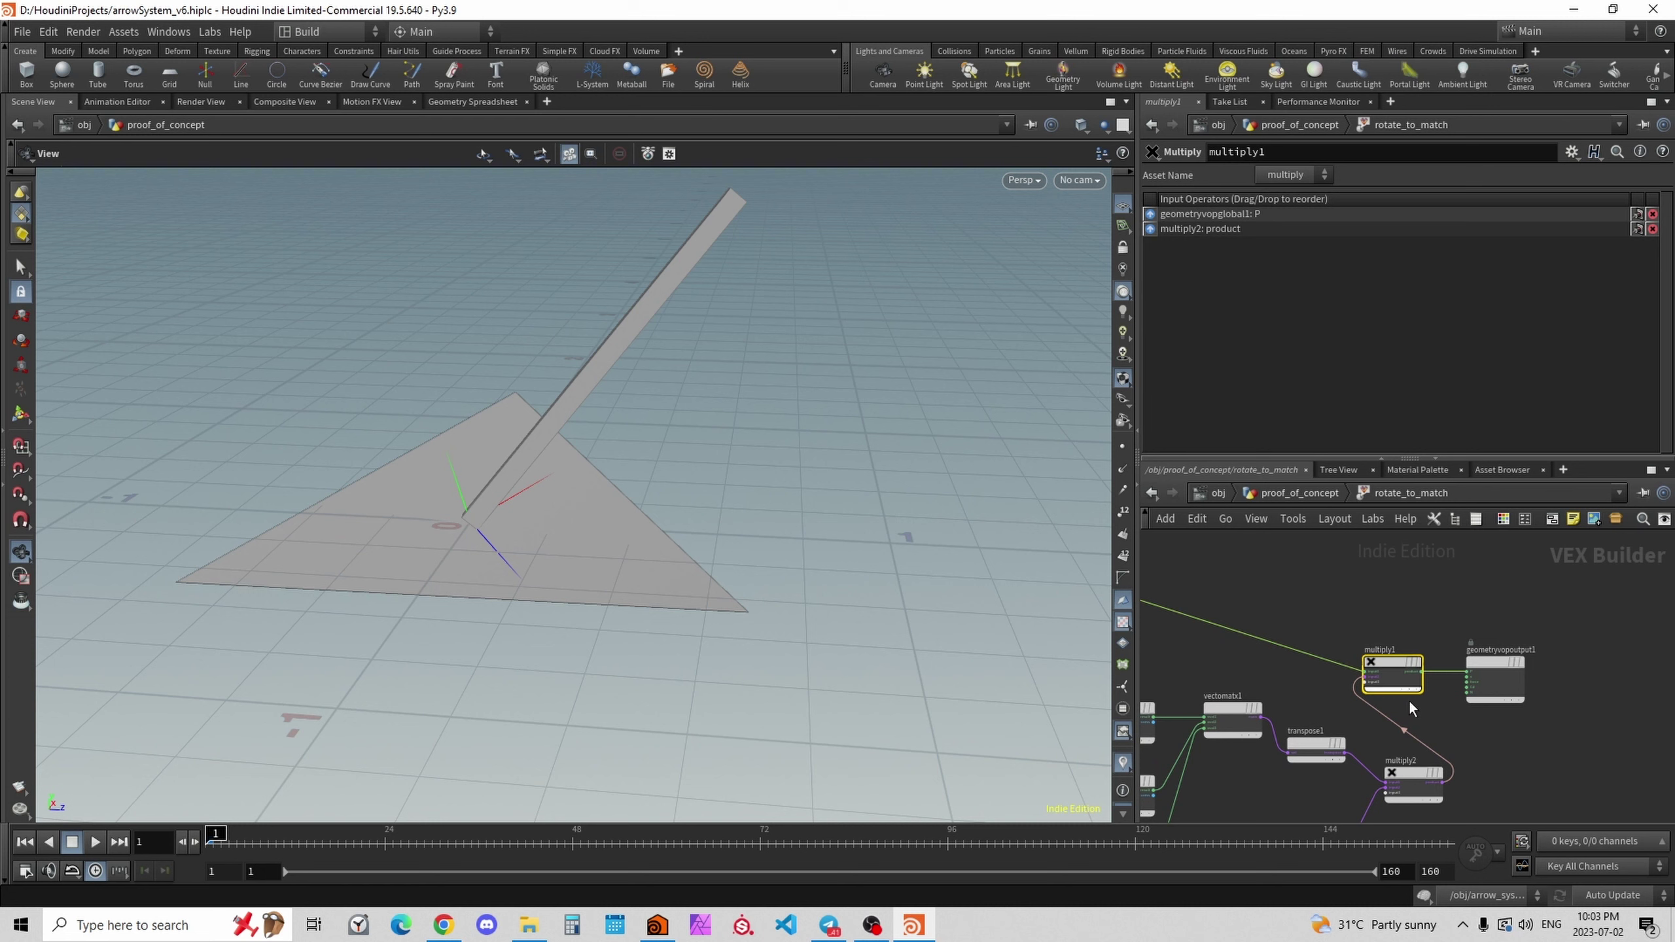
Return to the proof_of_concept network, display LIVE_FRAME, and examine the arrow and triangle from several angles.
left_click(1317, 495)
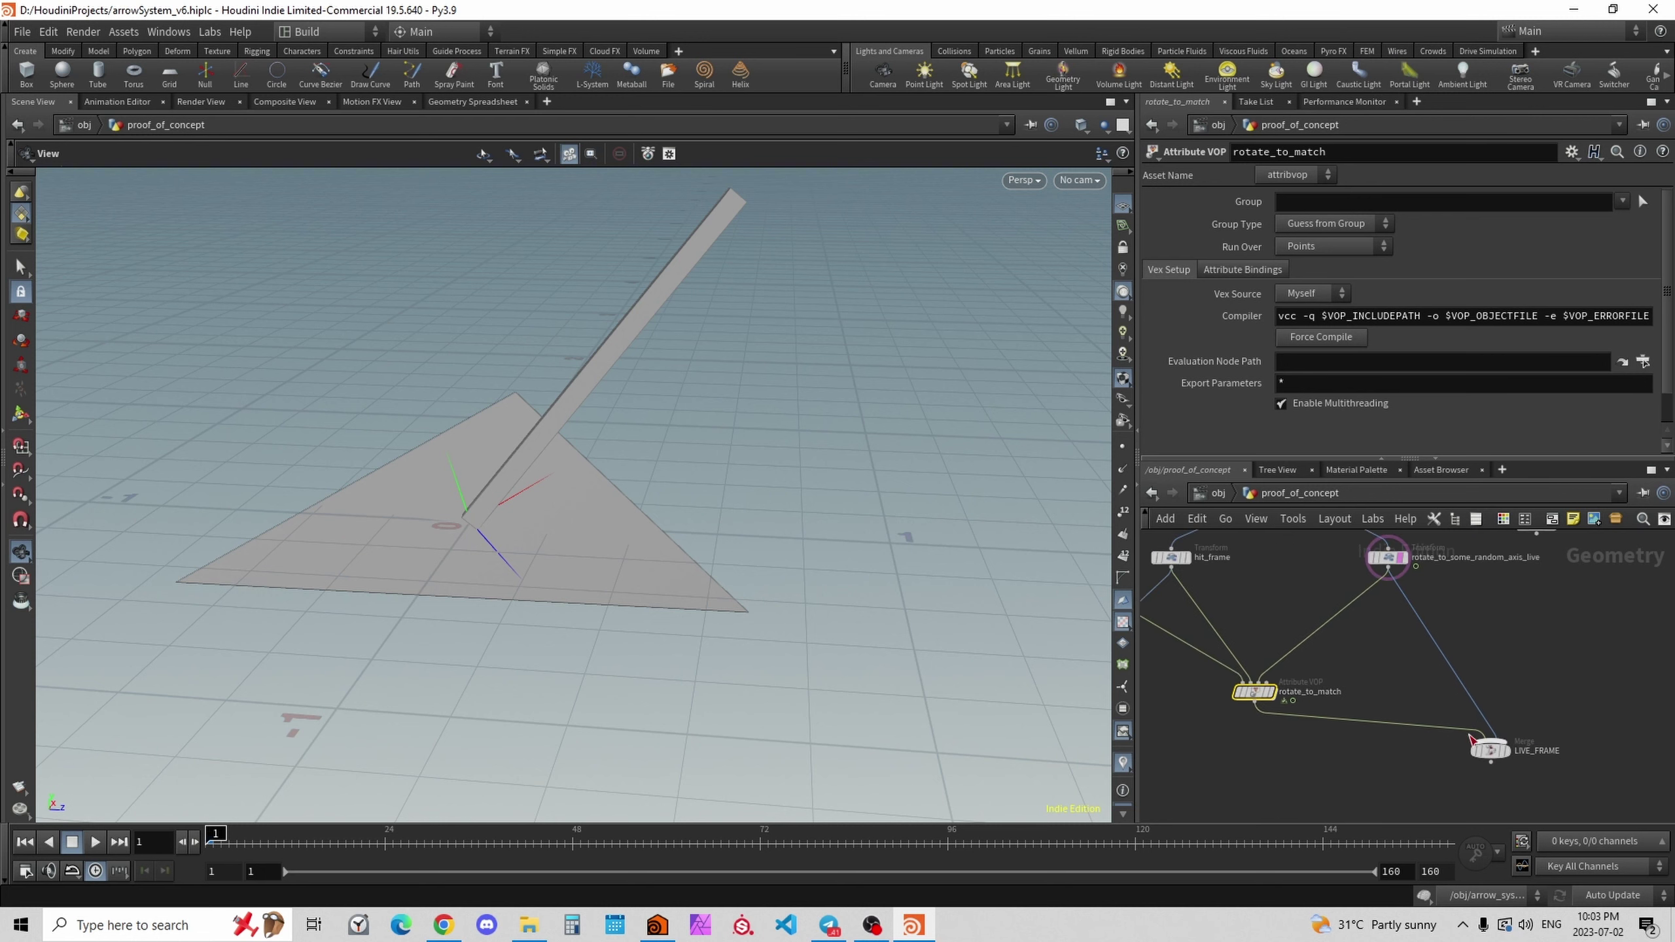
left_click(1272, 694)
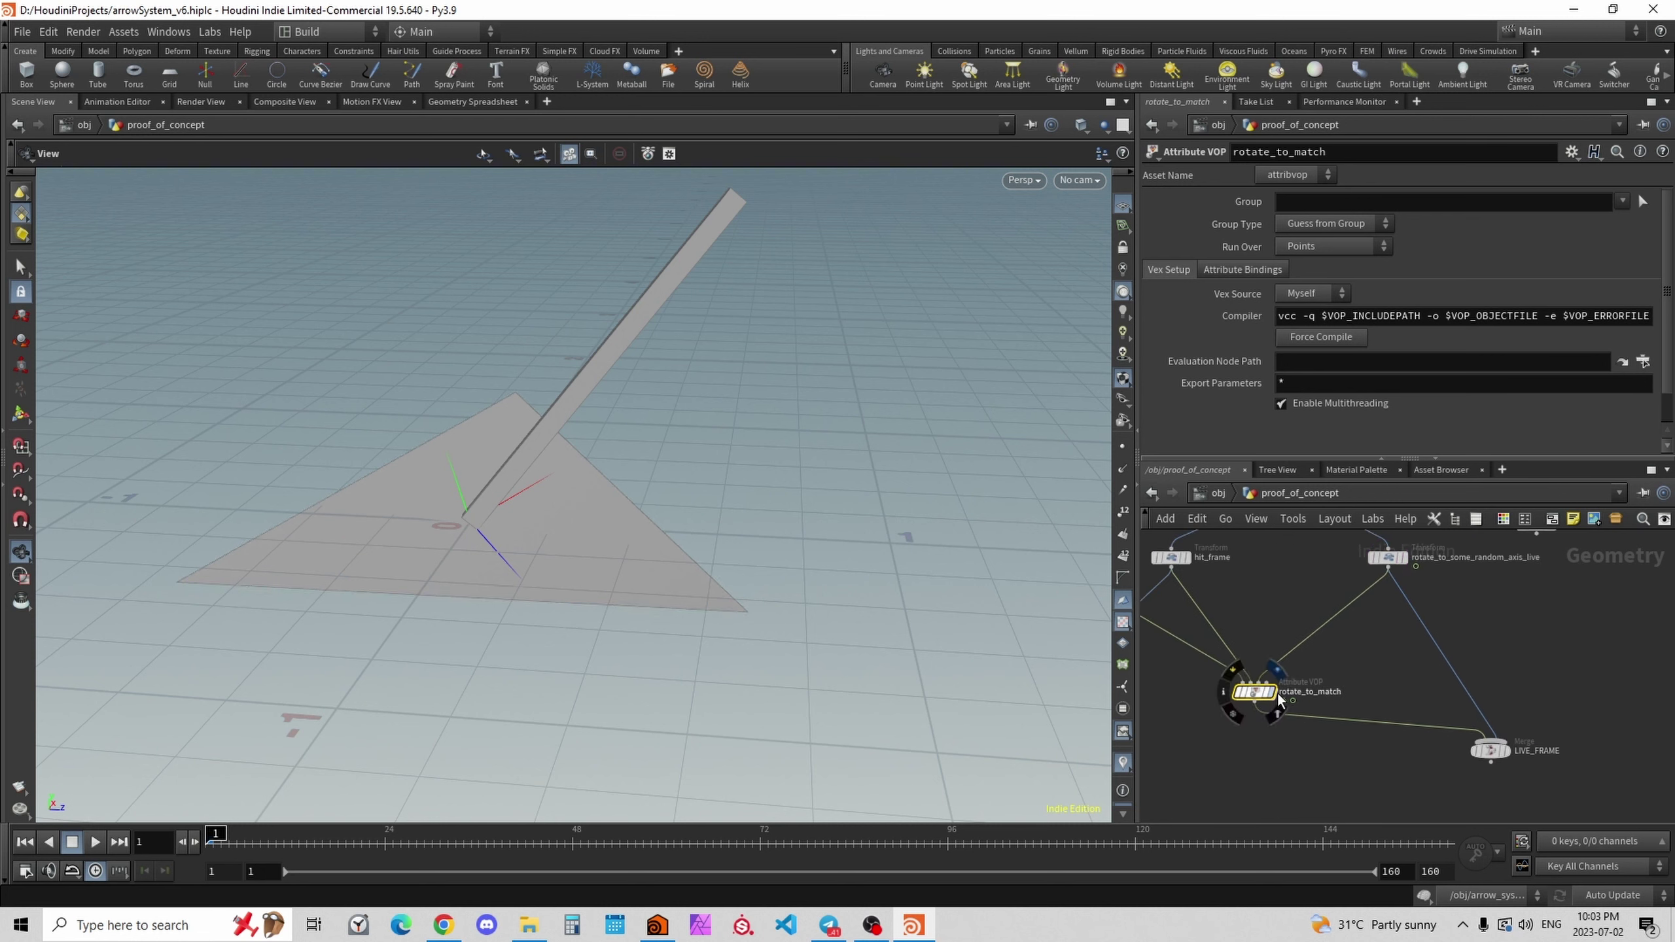
left_click(1506, 752)
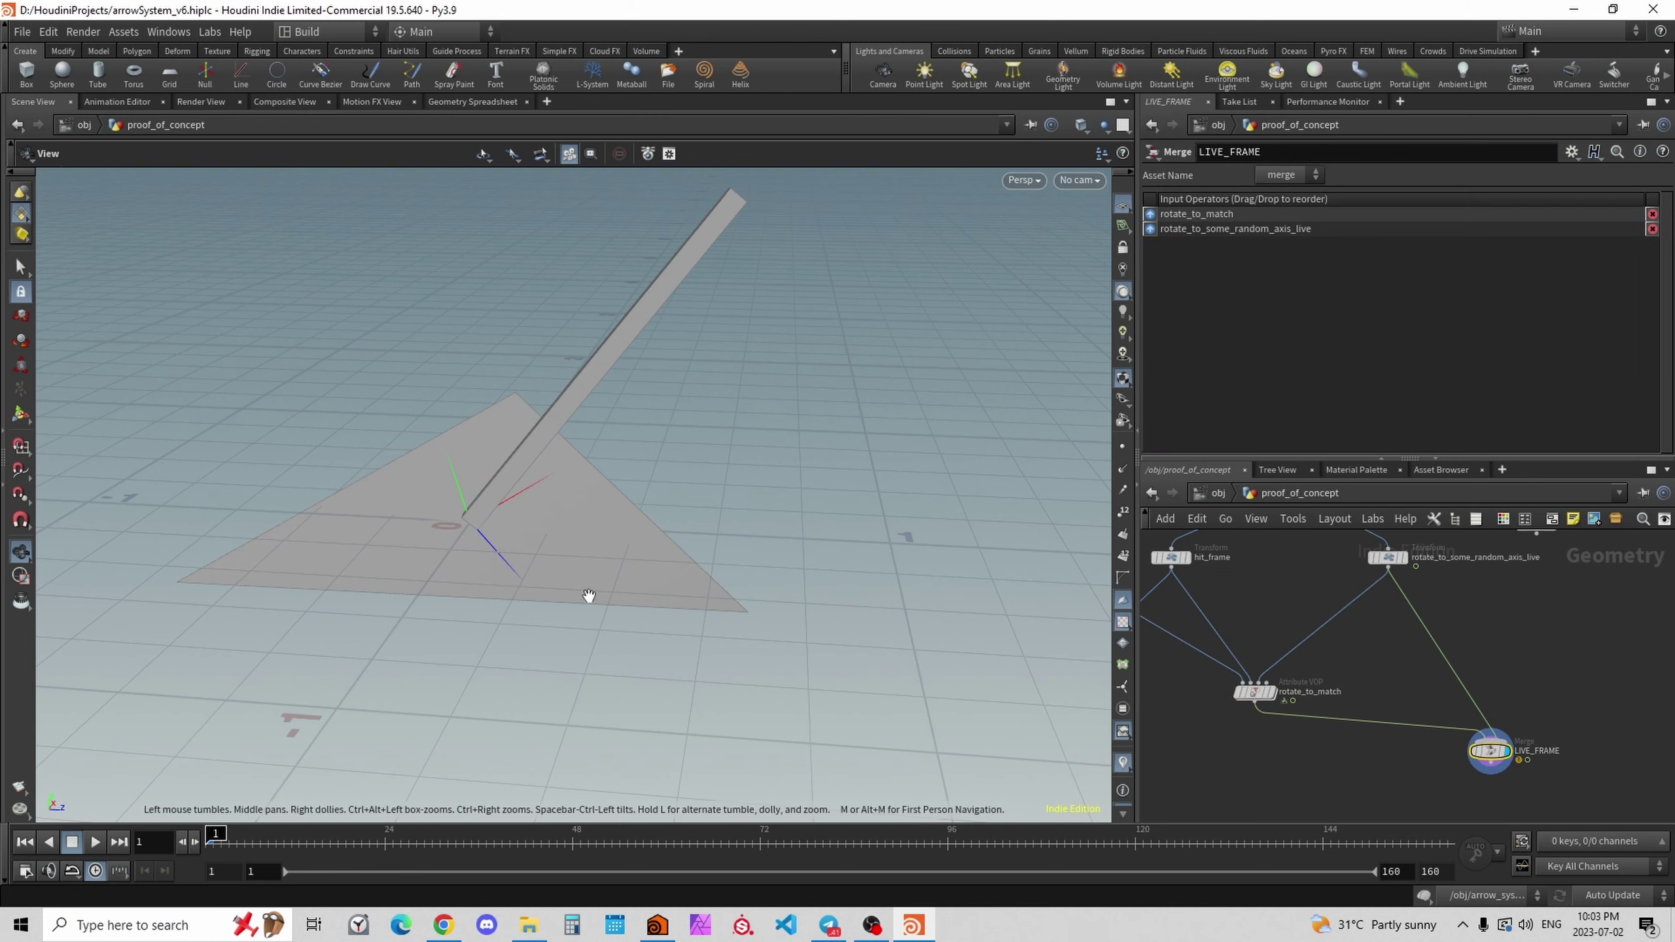
left_click_drag(587, 598, 448, 653)
mouse_move(225, 833)
left_mouse_down()
mouse_move(1154, 837)
mouse_move(759, 838)
mouse_move(1342, 816)
mouse_move(1253, 835)
mouse_move(981, 832)
mouse_move(958, 878)
mouse_move(213, 848)
left_mouse_up()
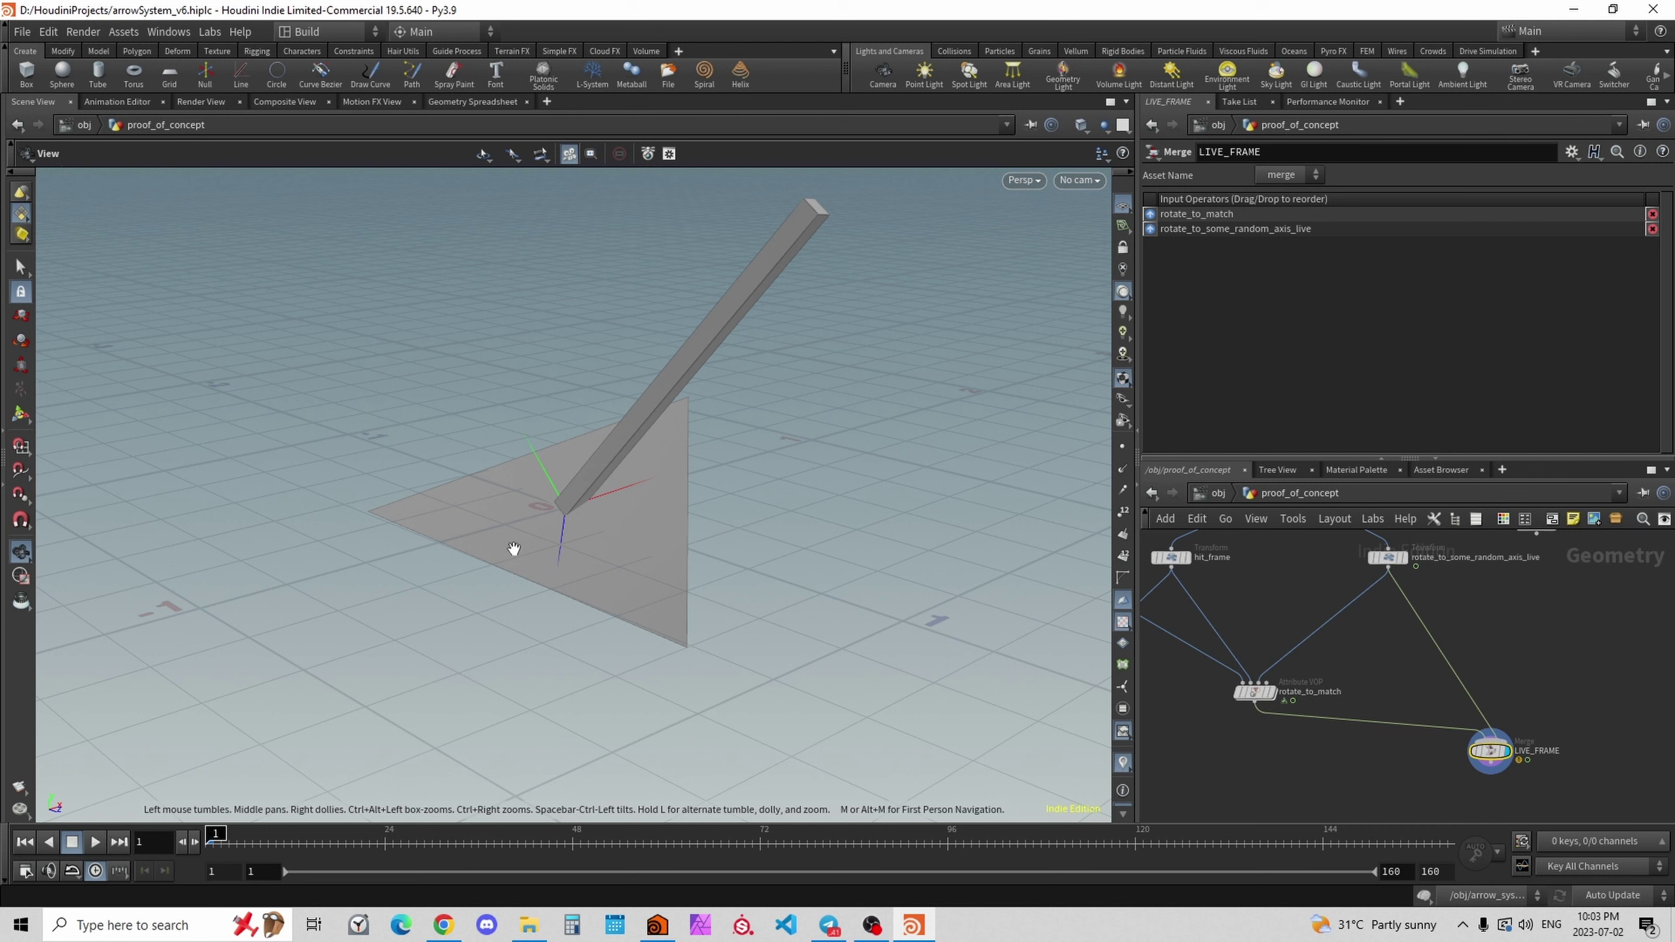
left_click_drag(556, 543, 675, 481)
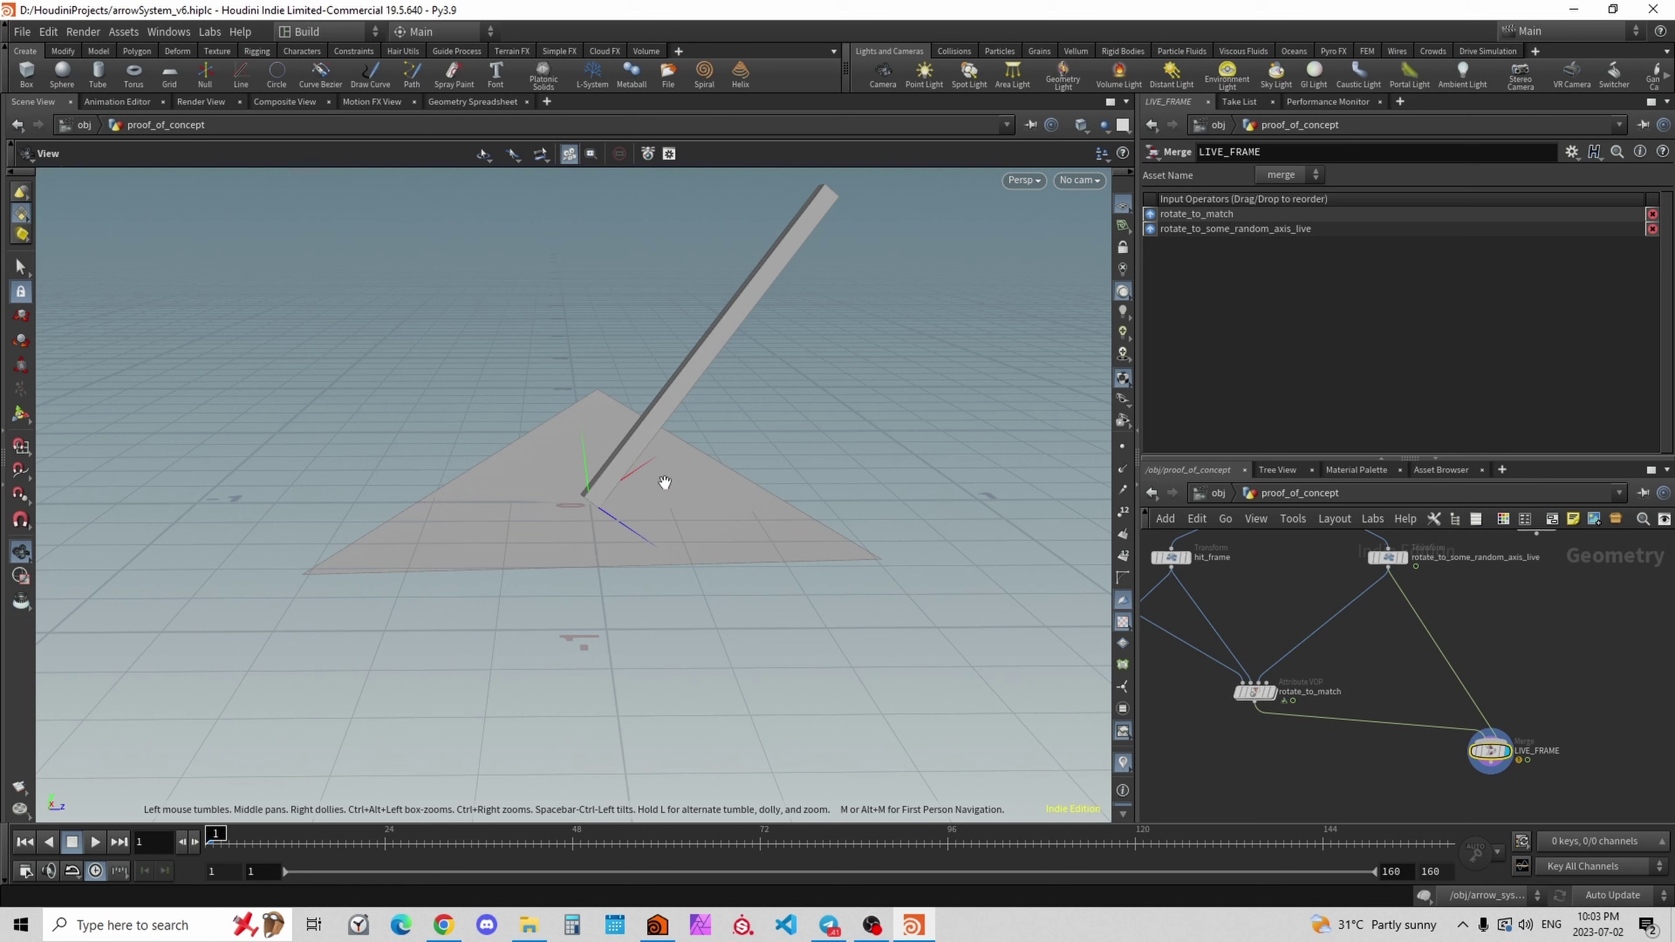
Display only rotate_to_some_random_axis_live at frame 118 and inspect the triangle's axes from several angles.
left_click(1400, 557)
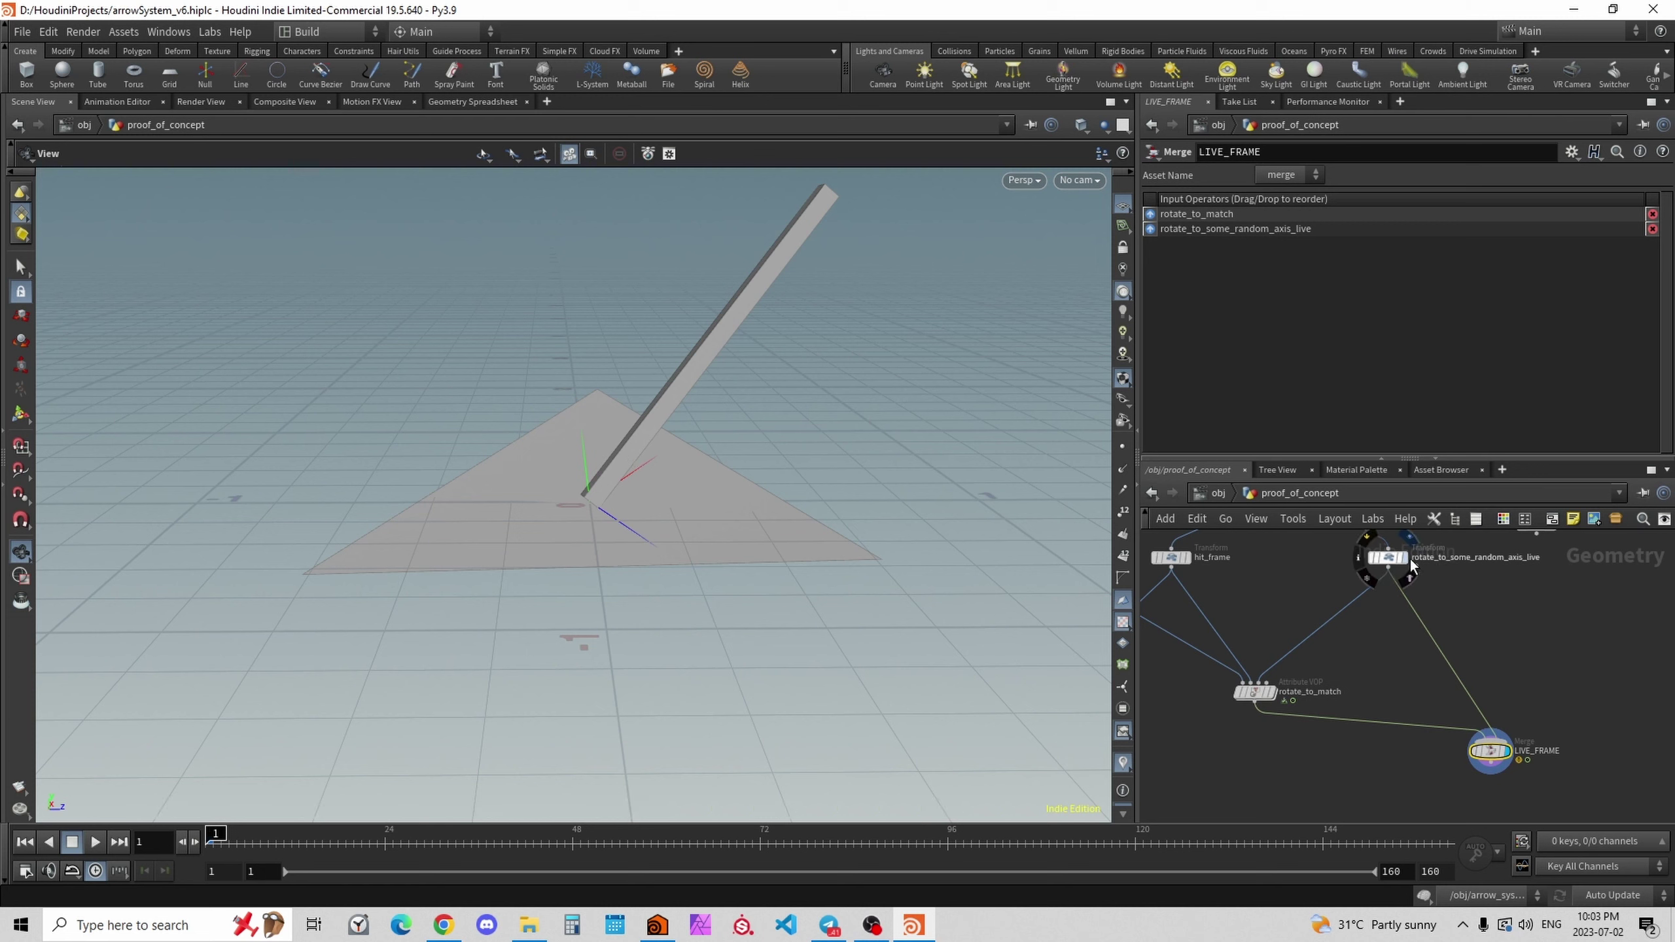
left_click(1105, 832)
left_click_drag(1105, 833, 1120, 833)
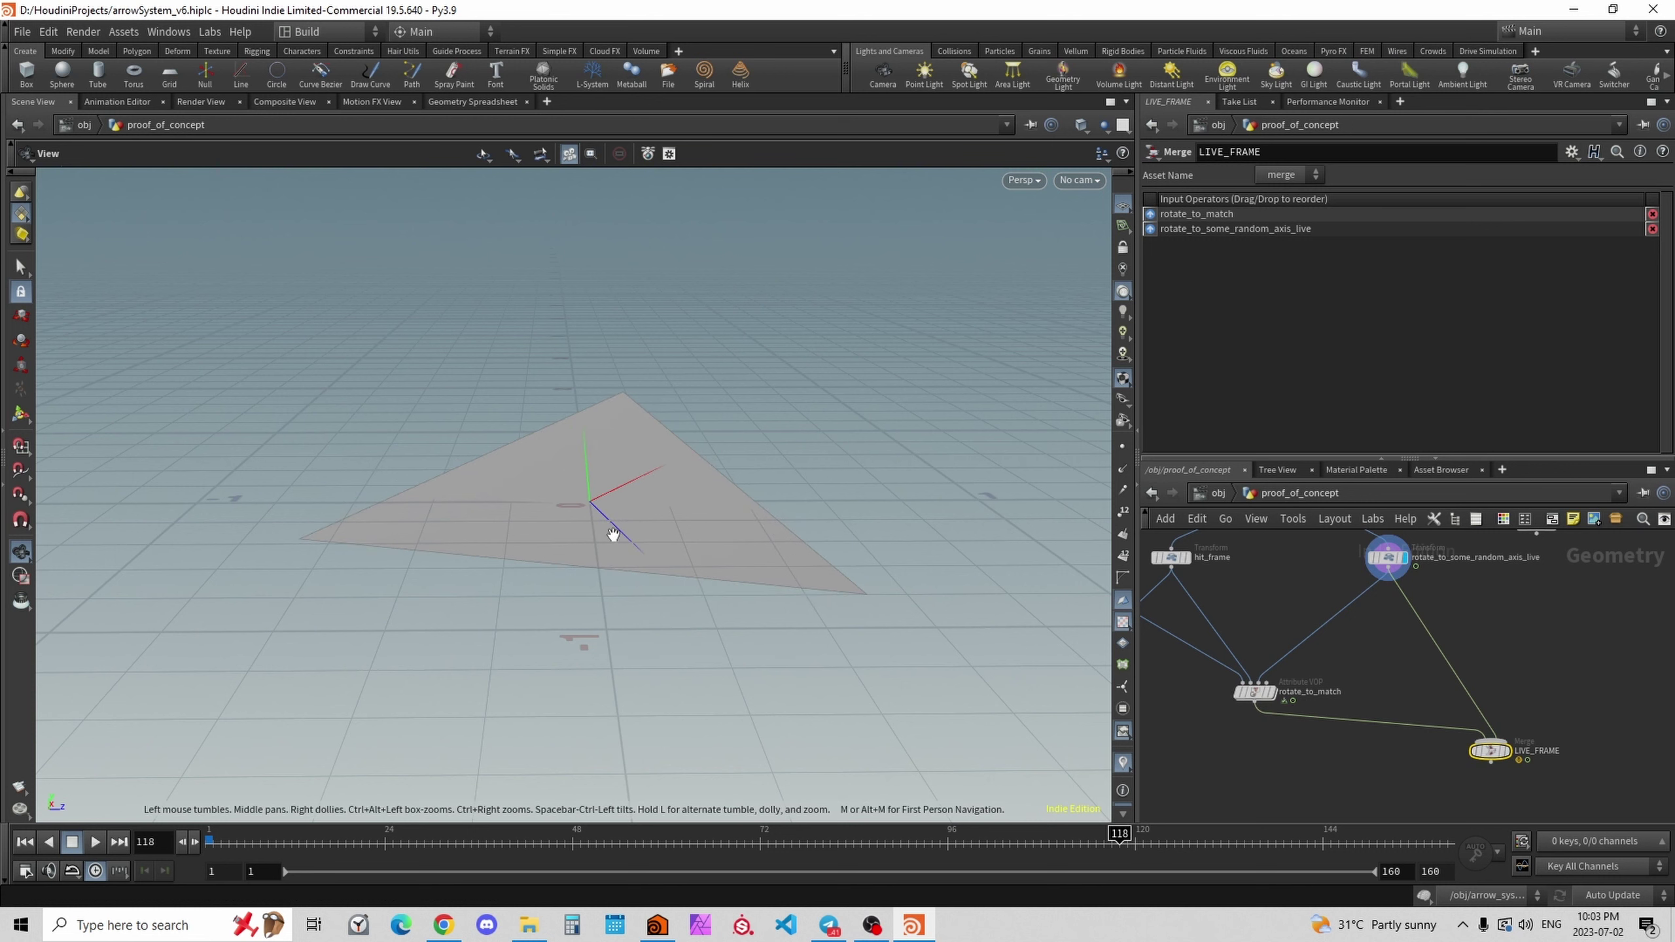
left_click_drag(613, 535, 526, 486)
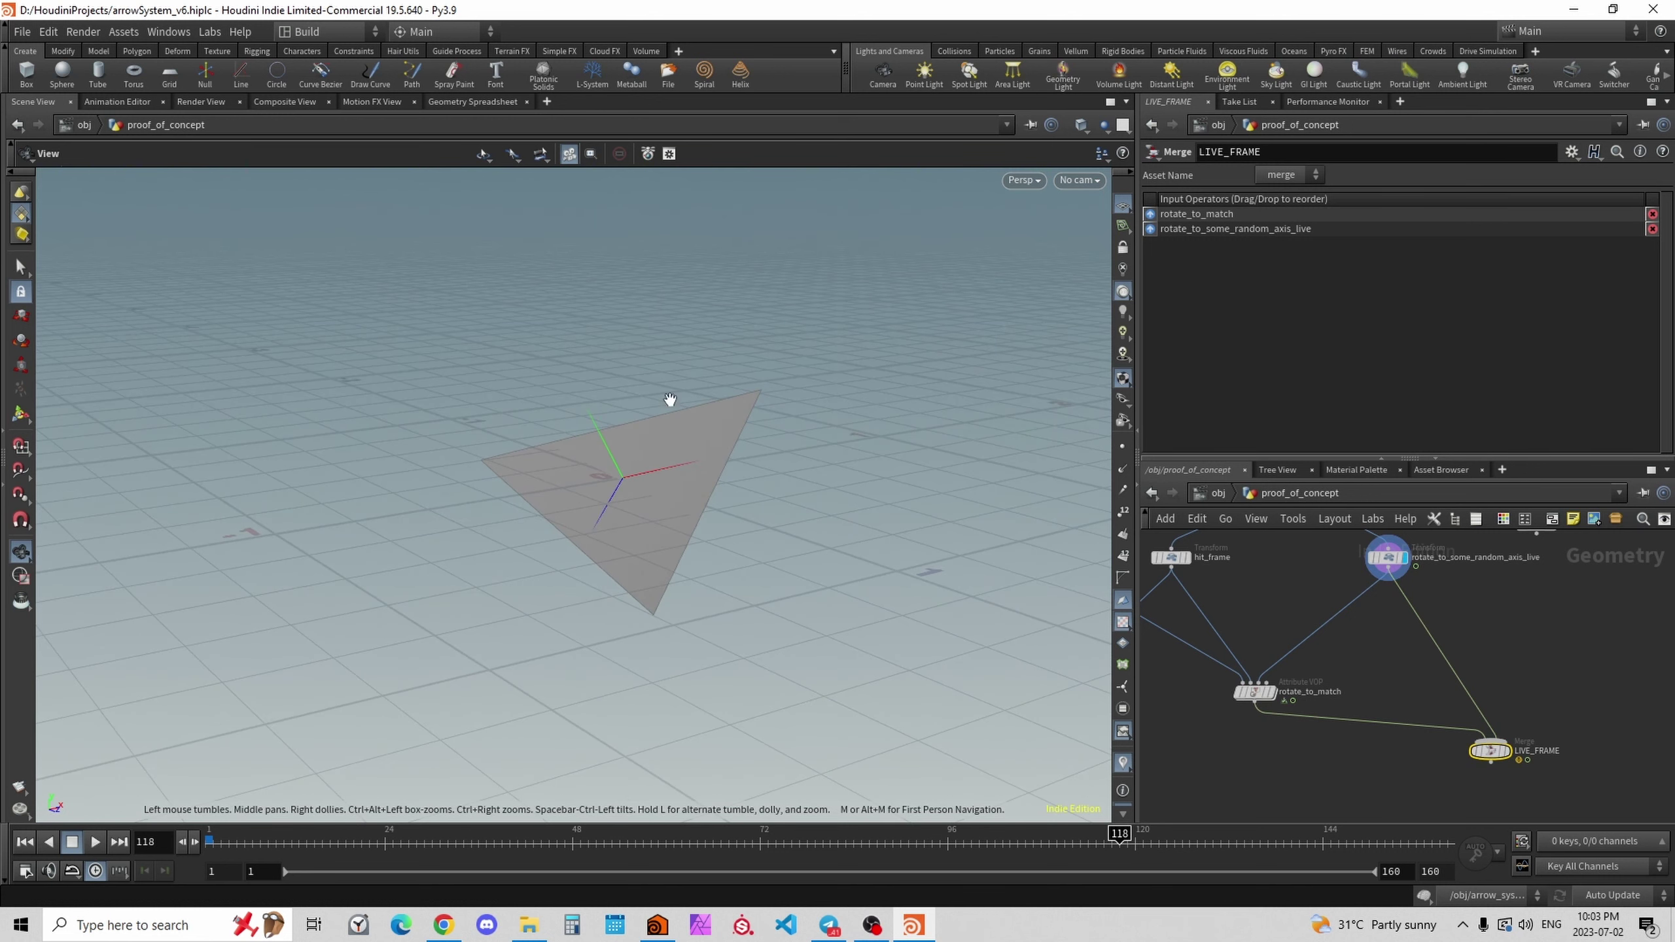
left_click_drag(667, 446, 755, 468)
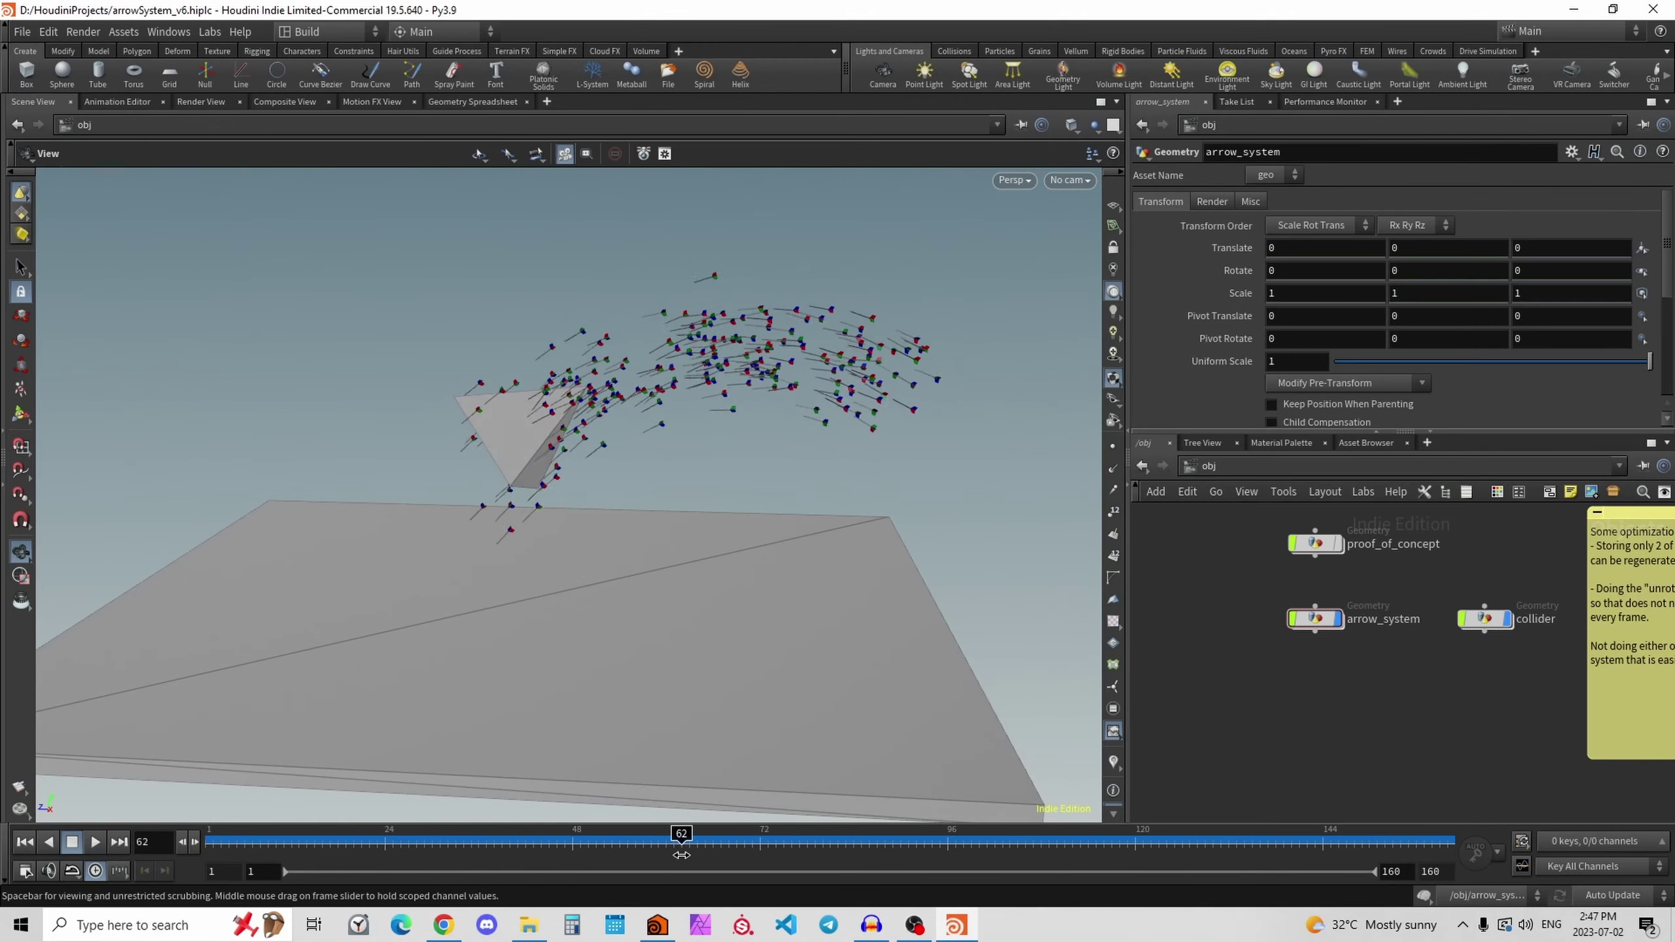
Rewind the arrow simulation to frame 1 and open the arrow_system network at its collider nodes.
left_click_drag(672, 842, 195, 813)
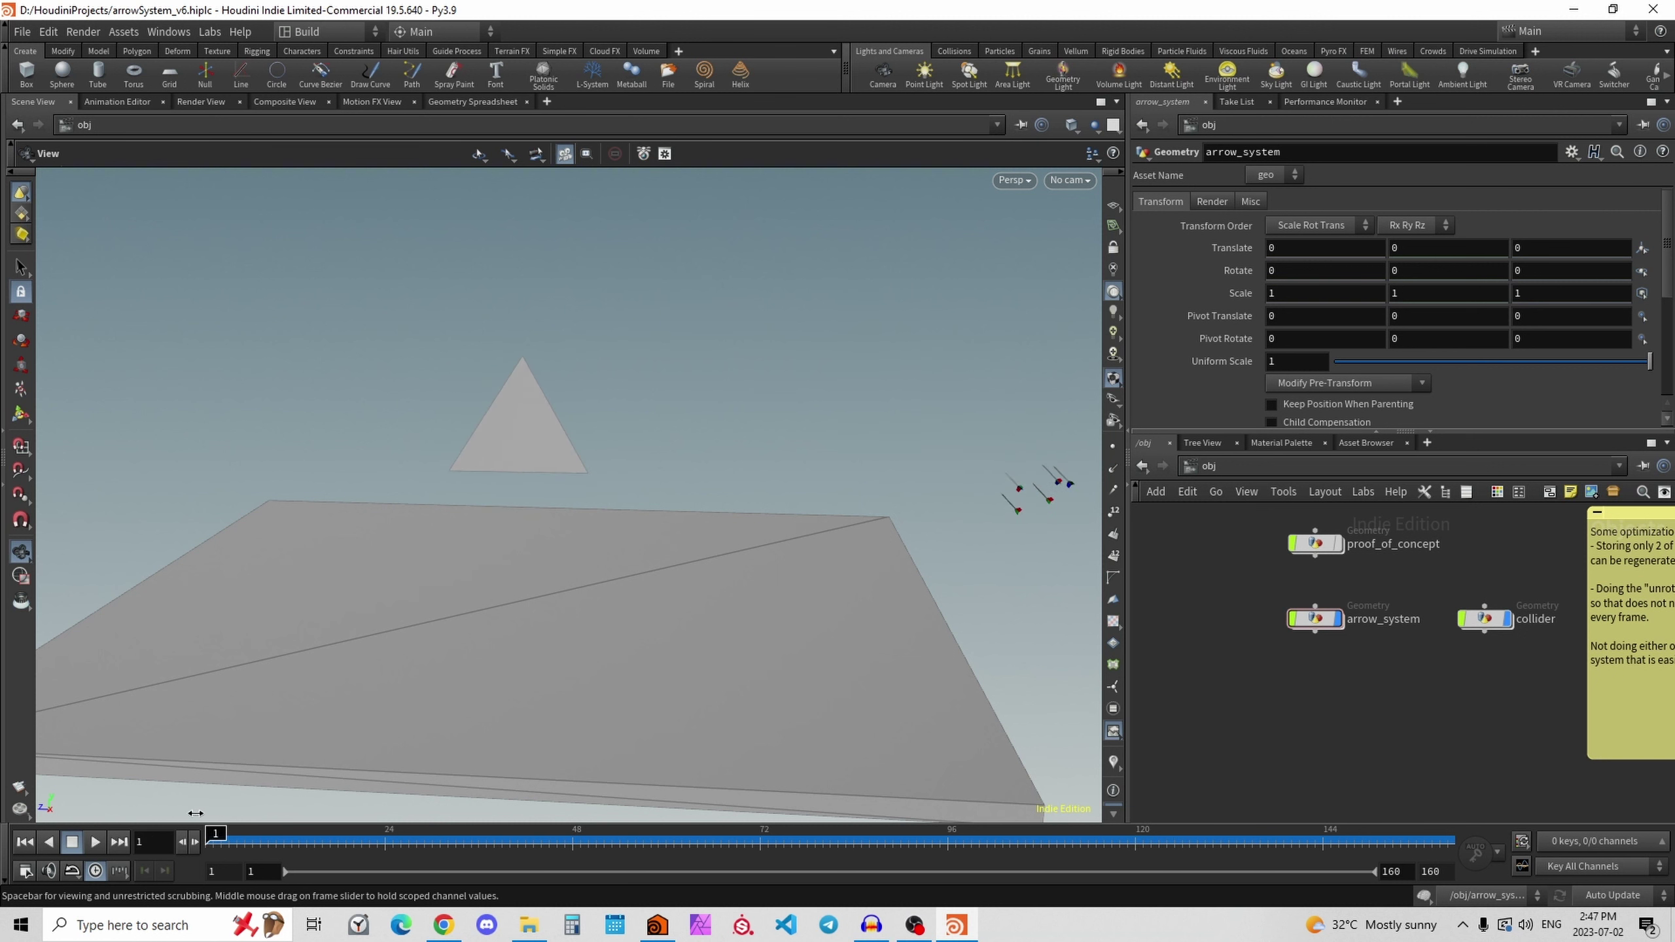
double_click(1319, 627)
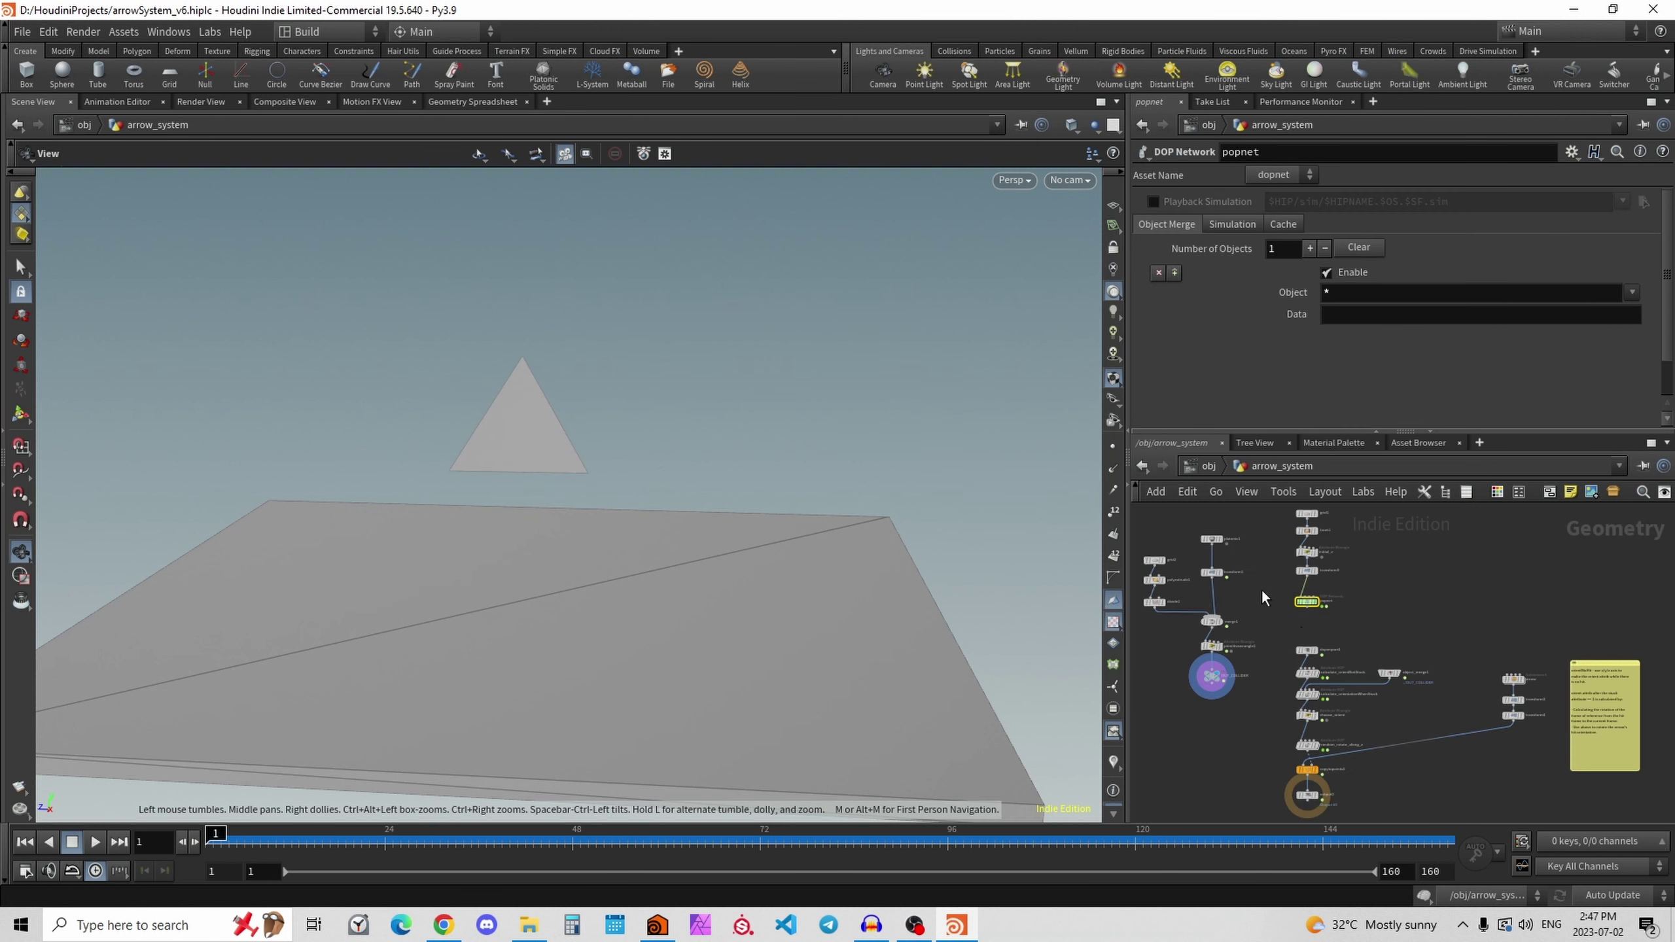
scroll(1262, 589, "up", 5)
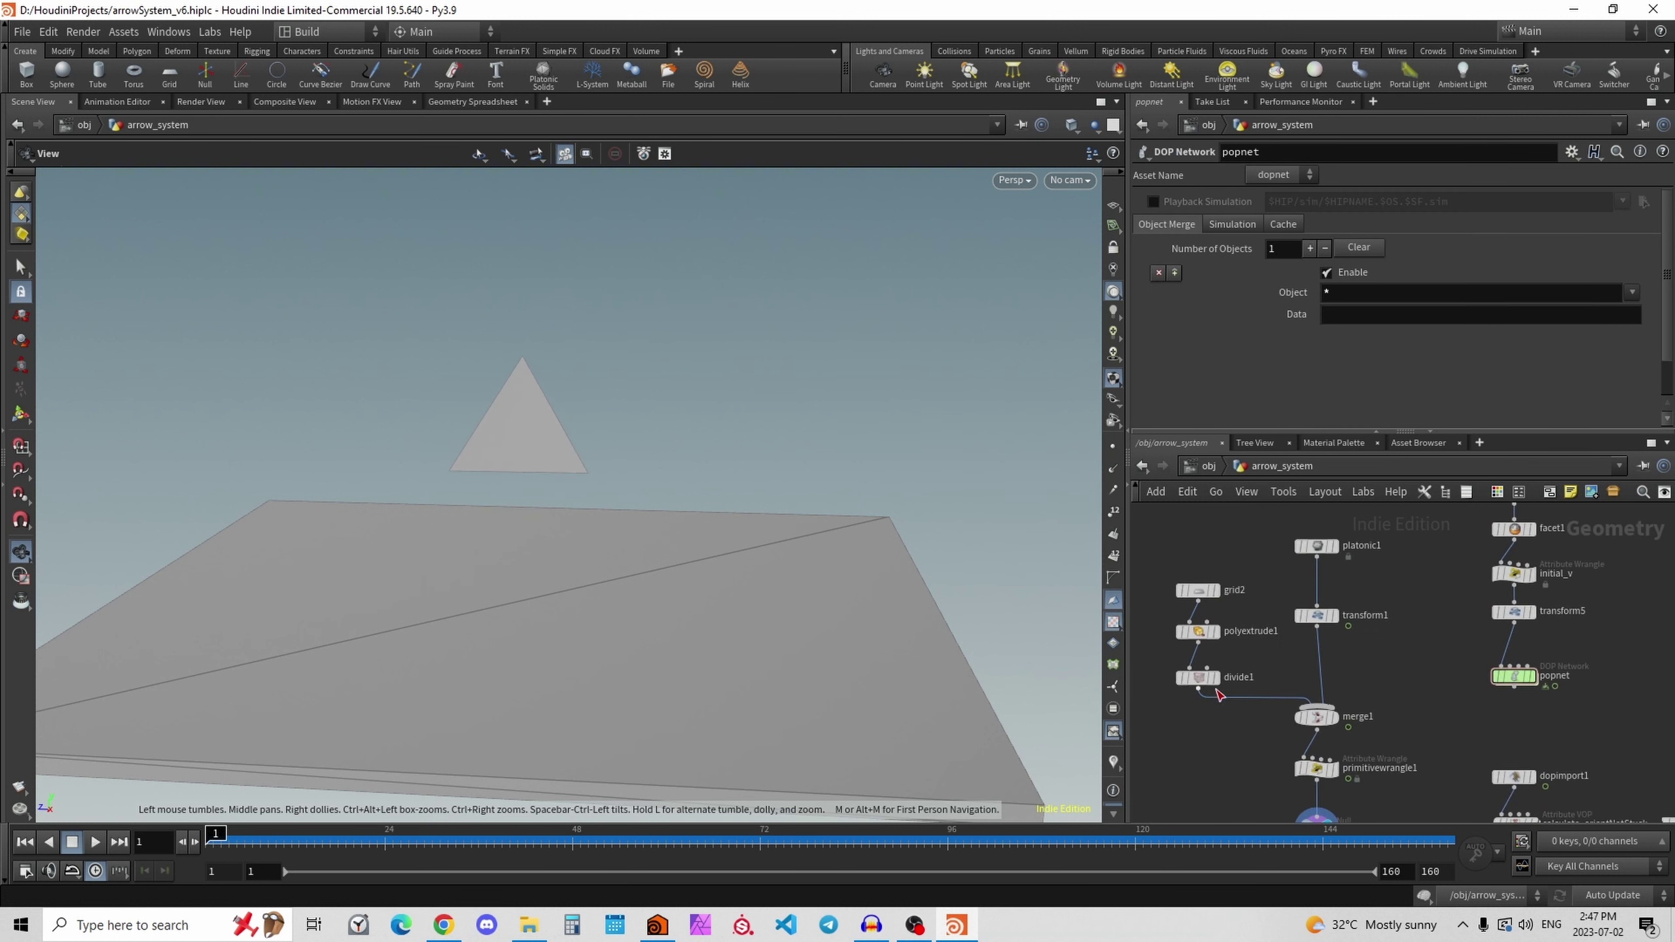
Display divide1, frame it in the viewport, and inspect the triangulated platform from above.
left_click(1215, 677)
left_click(1196, 676)
key("g")
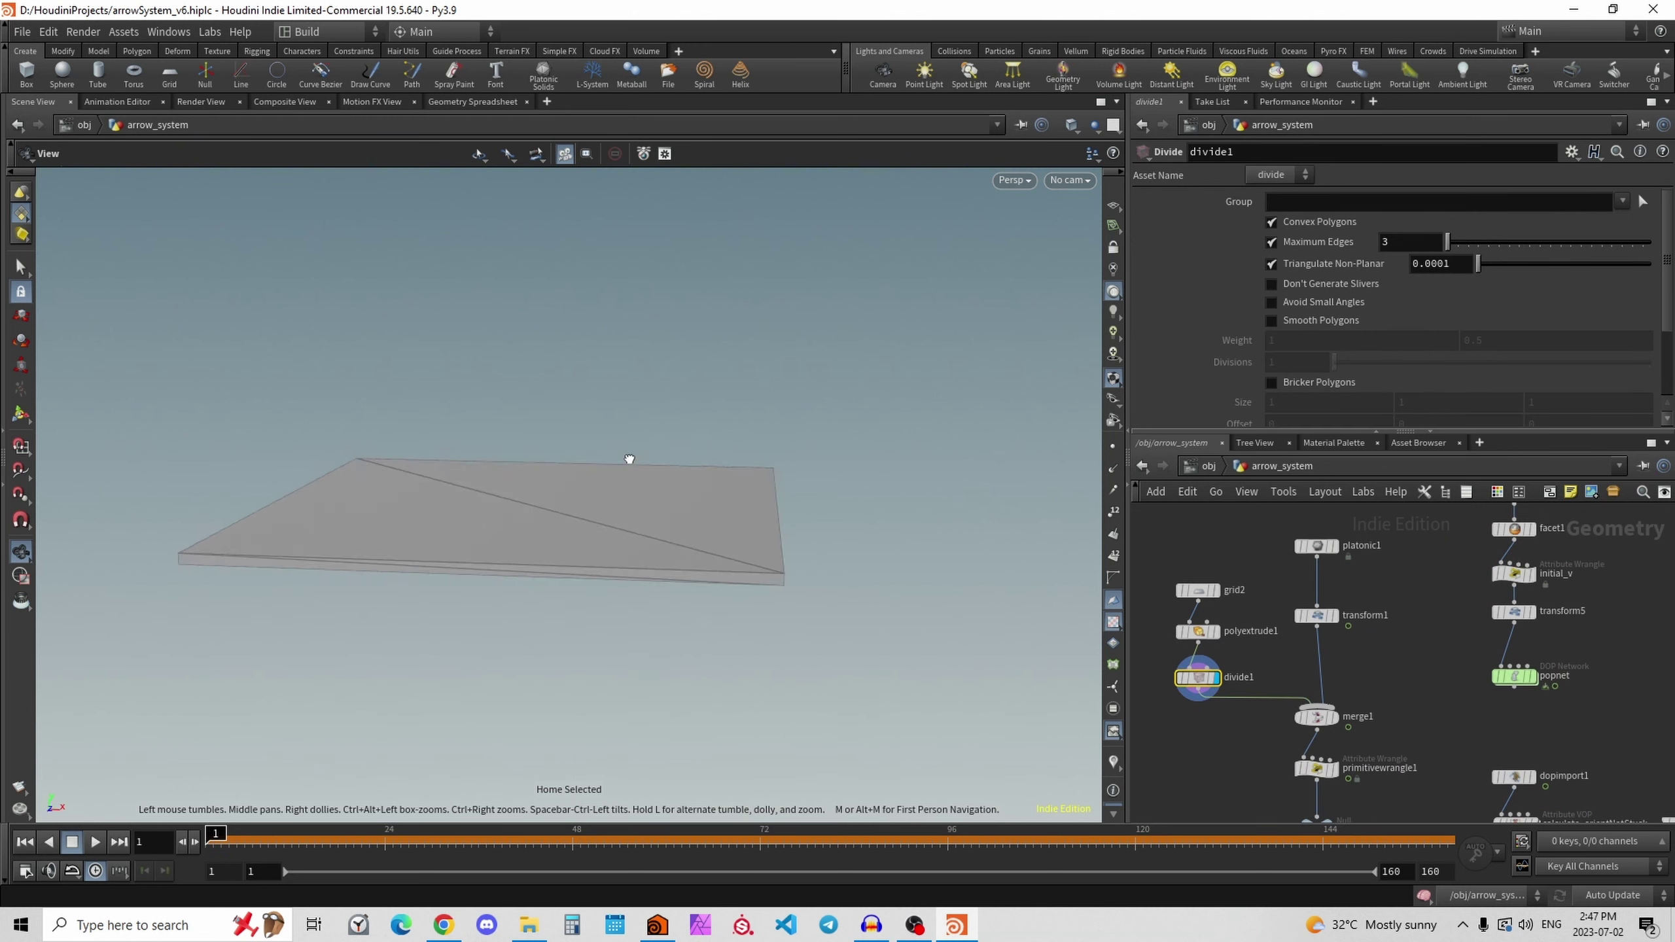
left_click_drag(630, 459, 636, 516)
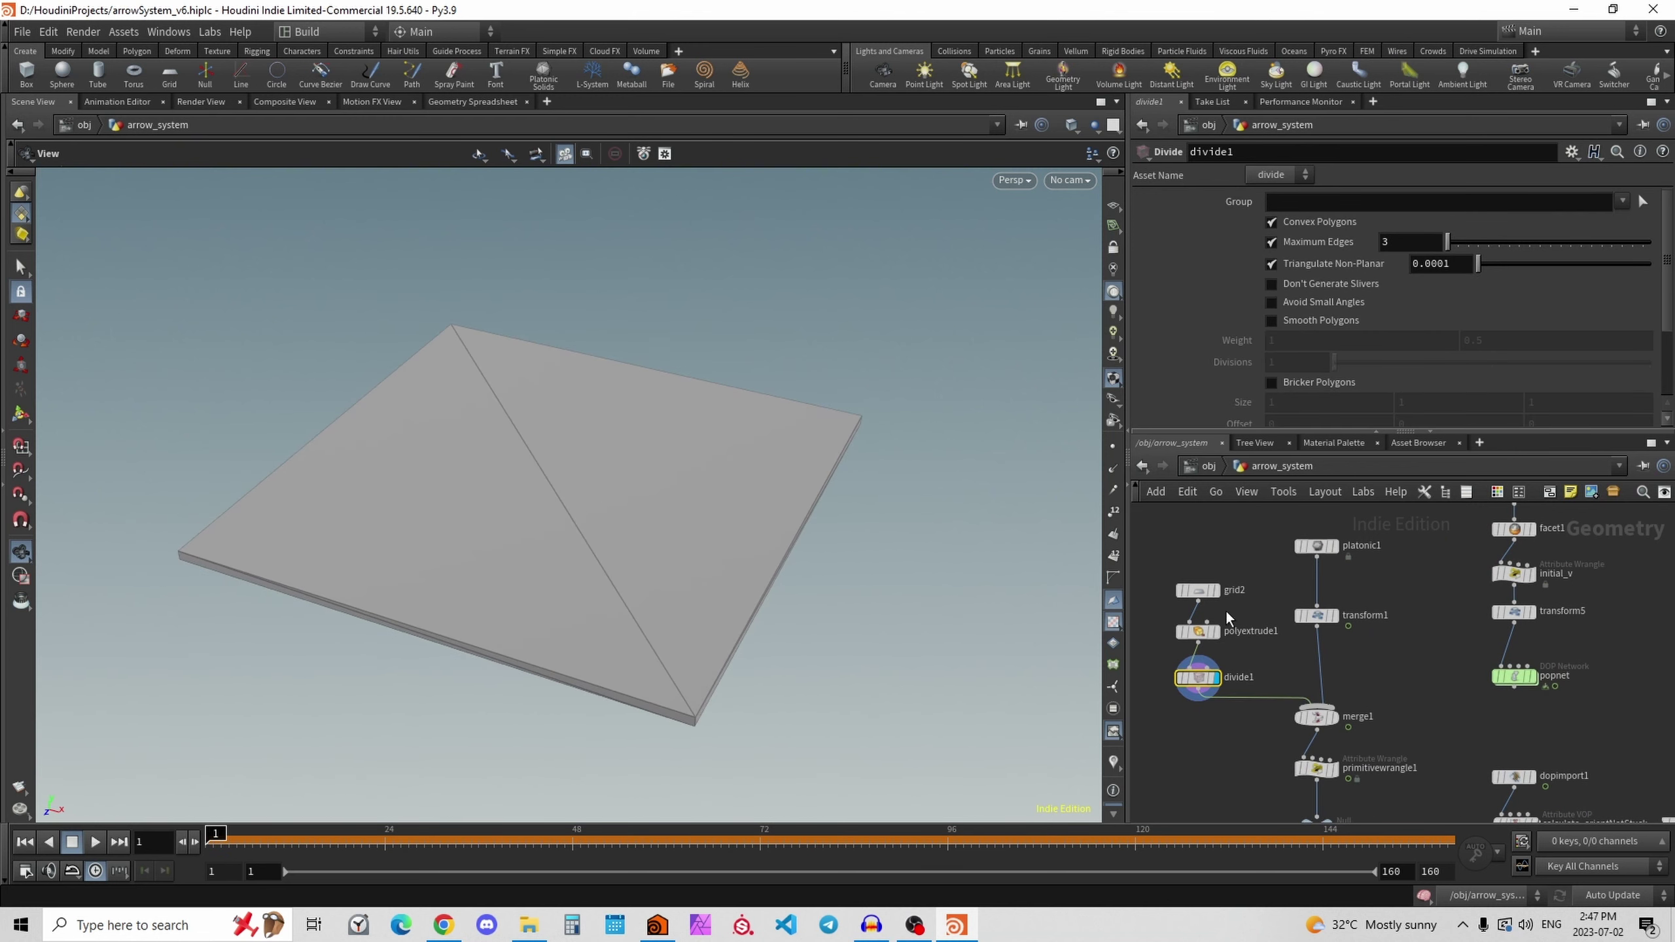
left_click_drag(876, 649, 501, 653)
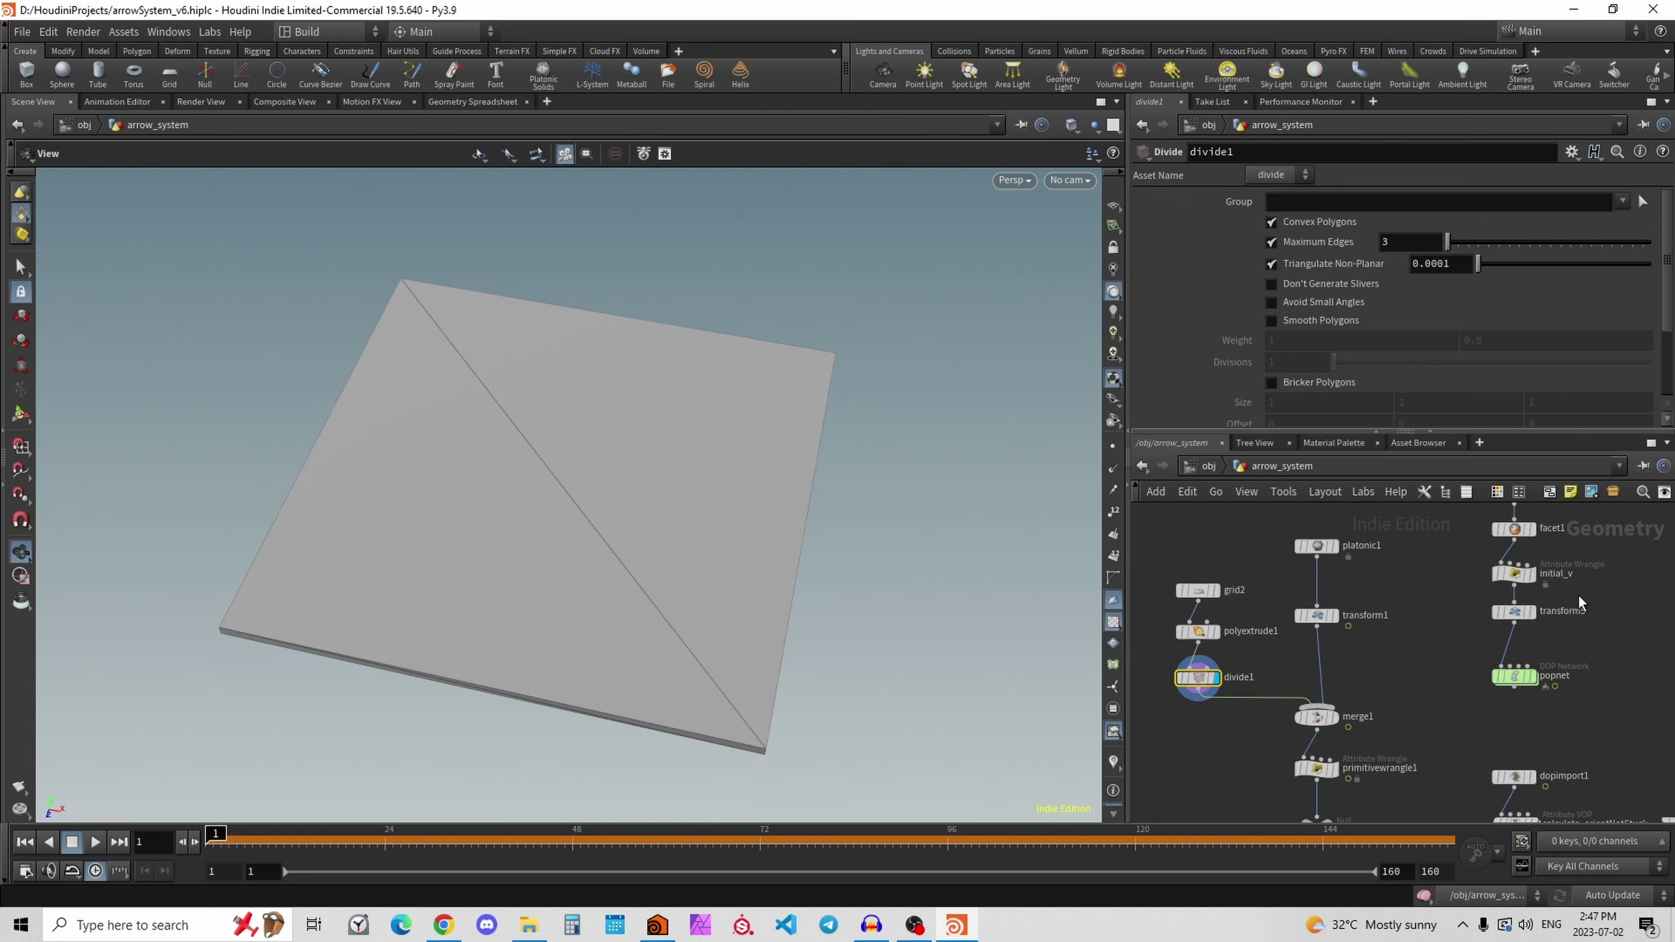
Display platonic1, transform1 and merge1 in turn to review the rotating tetrahedron and its merge with the platform.
left_click(1338, 548)
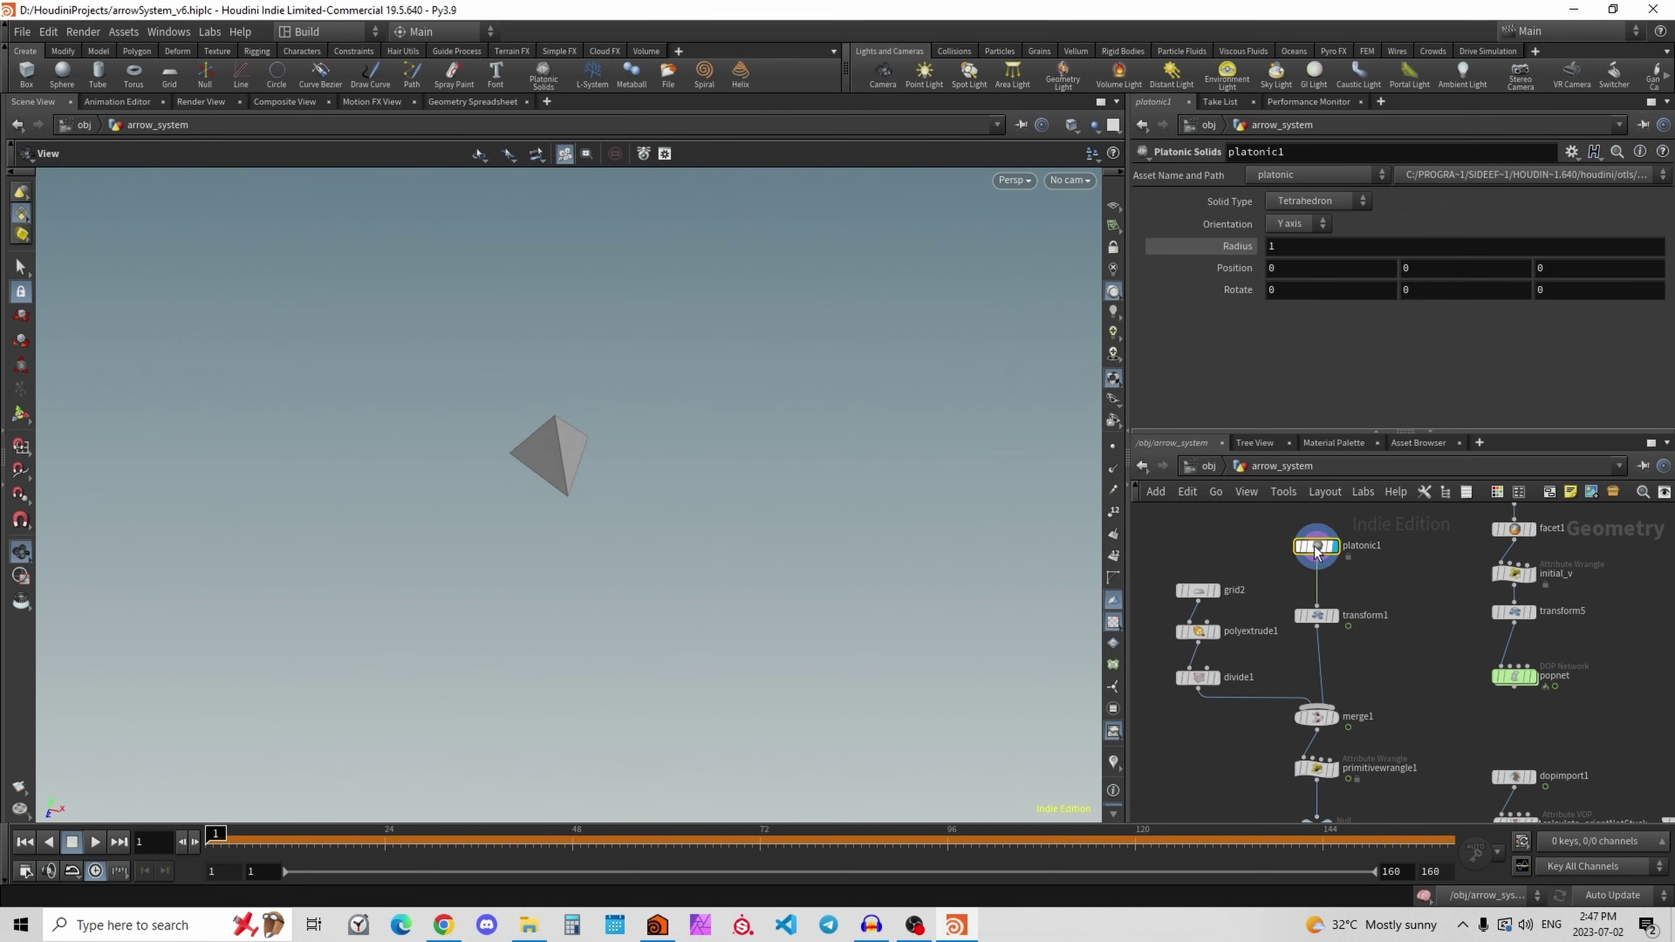
left_click(1337, 618)
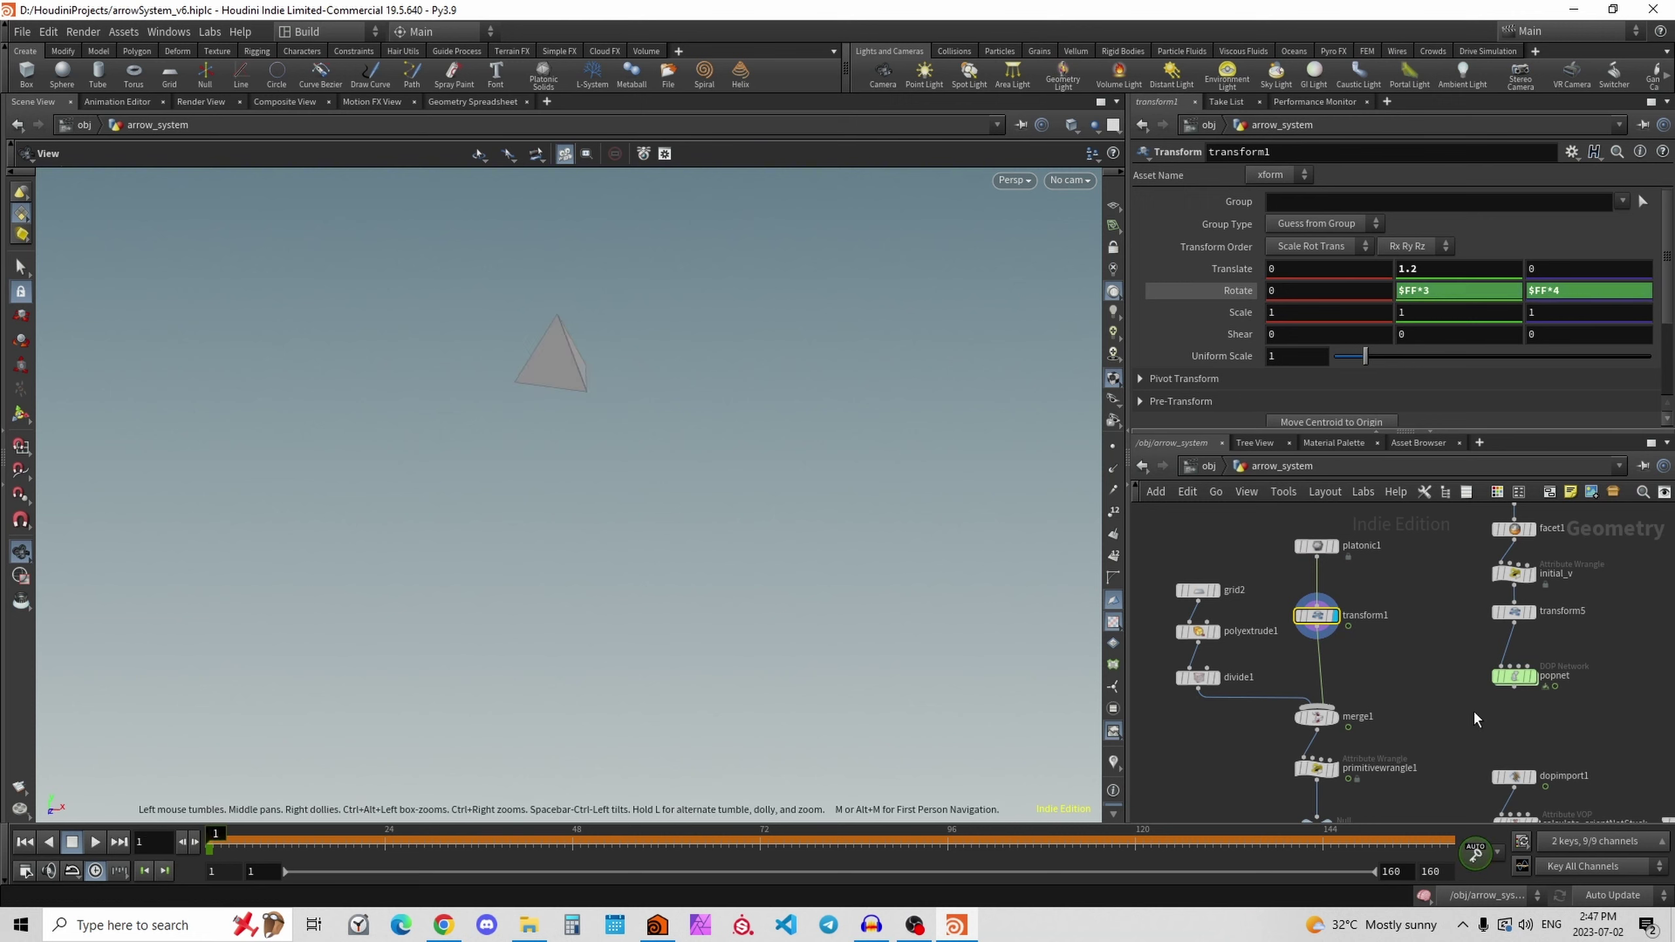
left_click(1316, 717)
key("g")
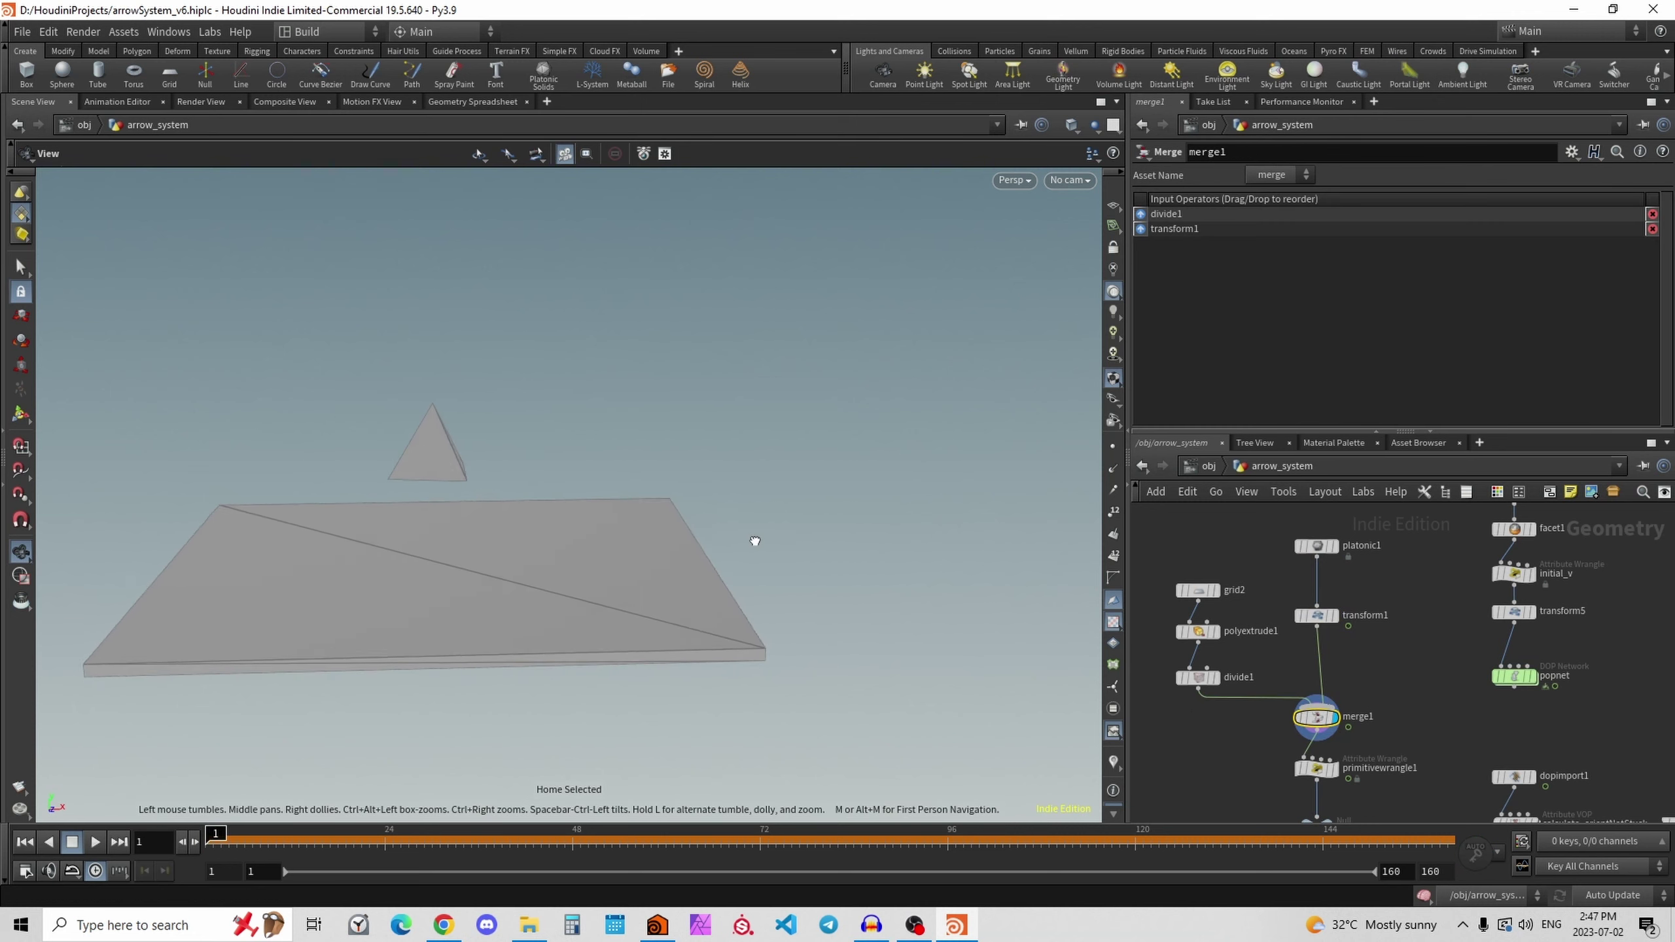
left_click_drag(755, 541, 422, 528)
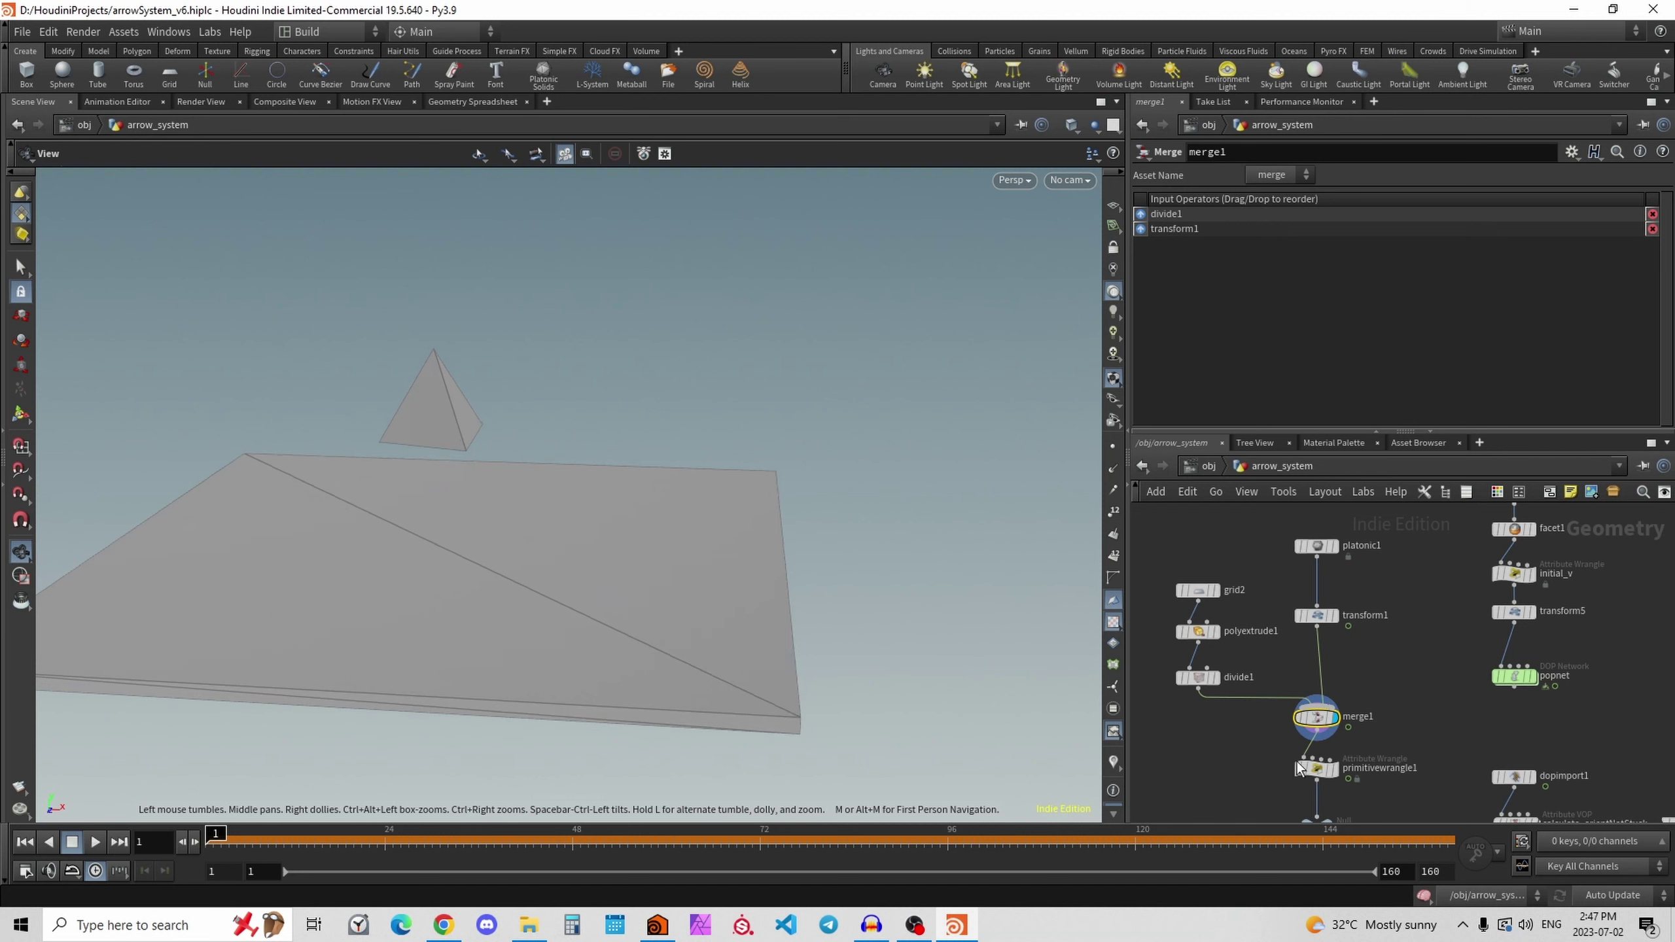
Display primitivewrangle1 with its code and bring the tetrahedron into close view.
scroll(1400, 655, "up", 3)
left_click(1312, 681)
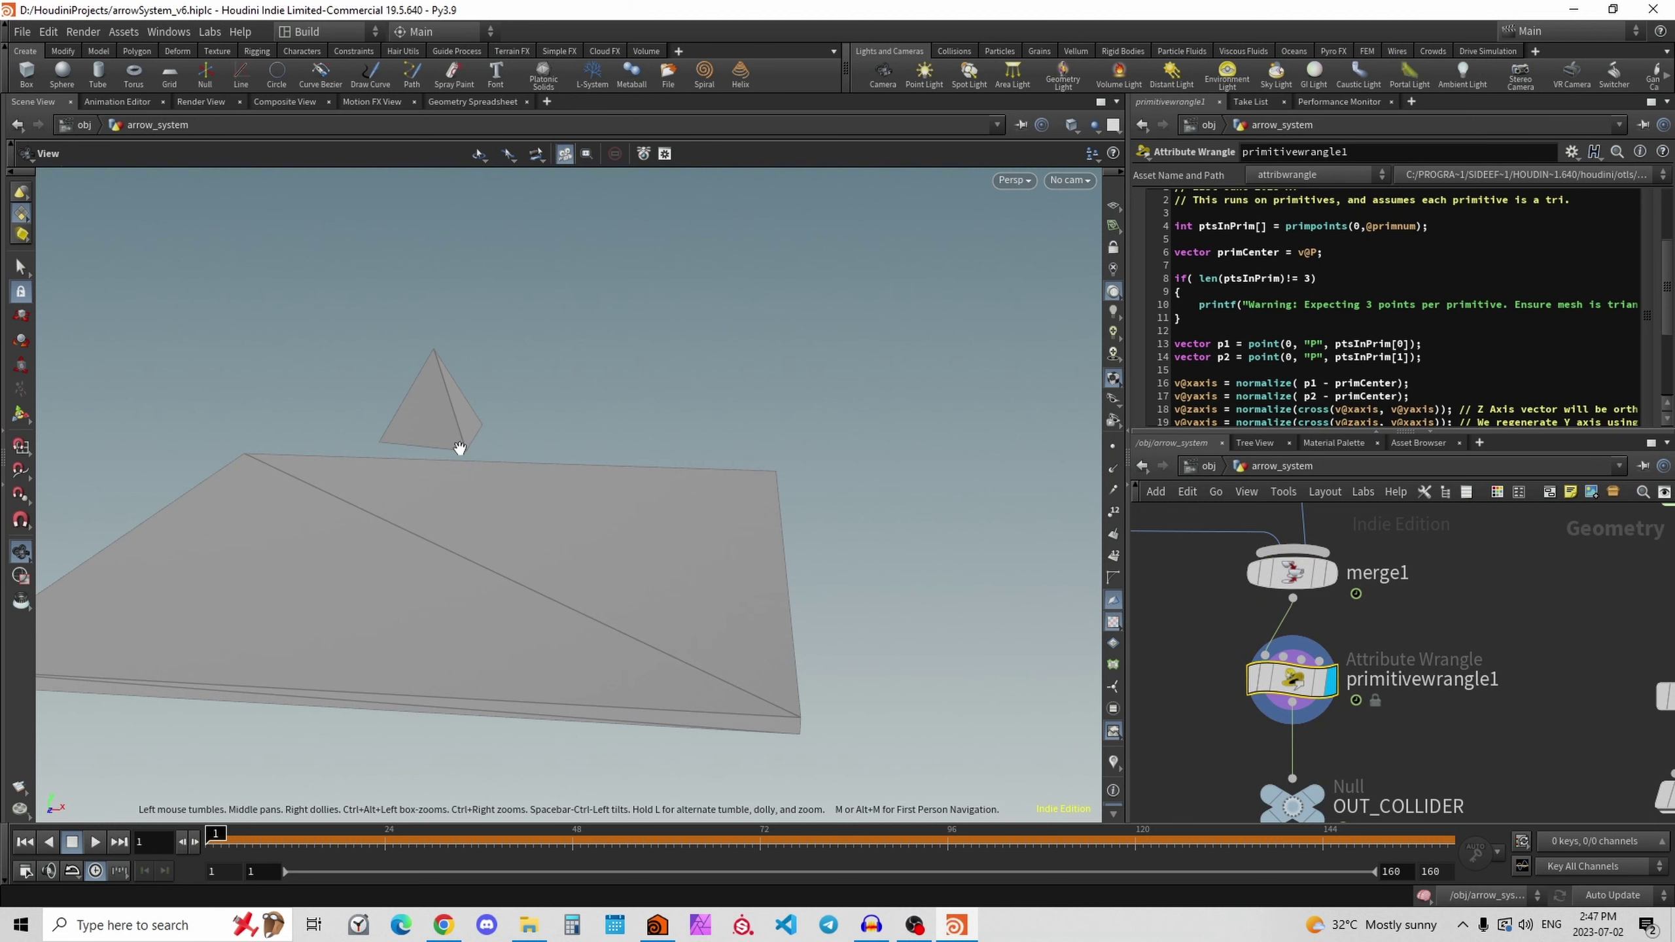
left_click_drag(456, 449, 484, 394)
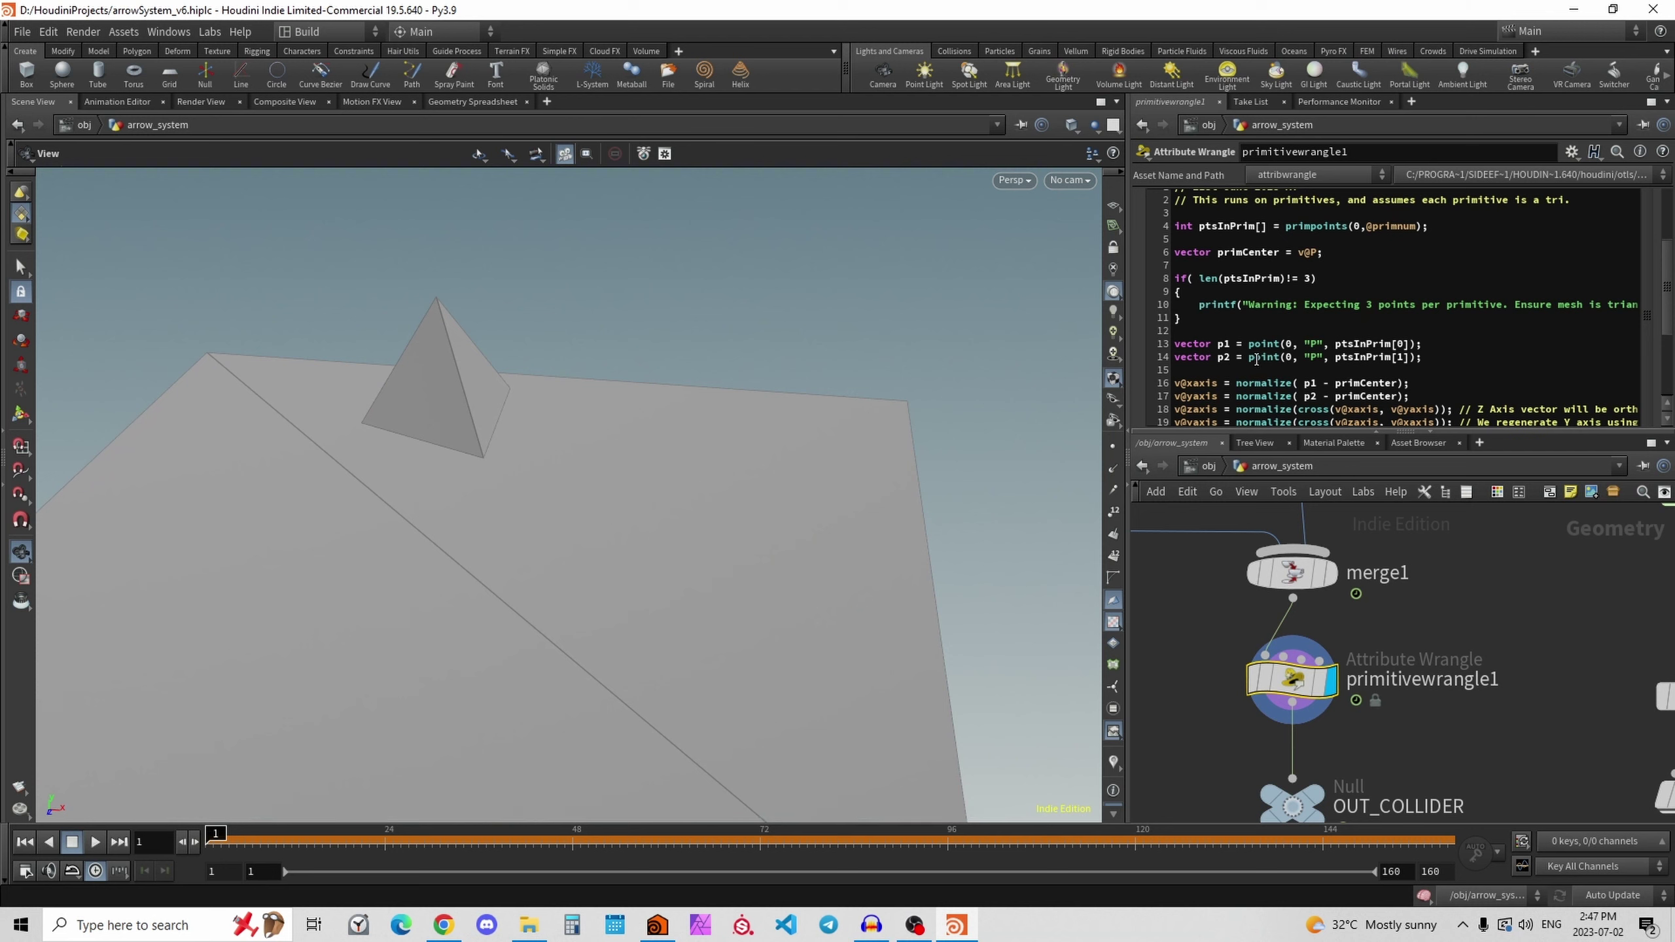
mouse_move(672, 419)
left_mouse_down()
mouse_move(949, 396)
mouse_move(666, 409)
left_mouse_up()
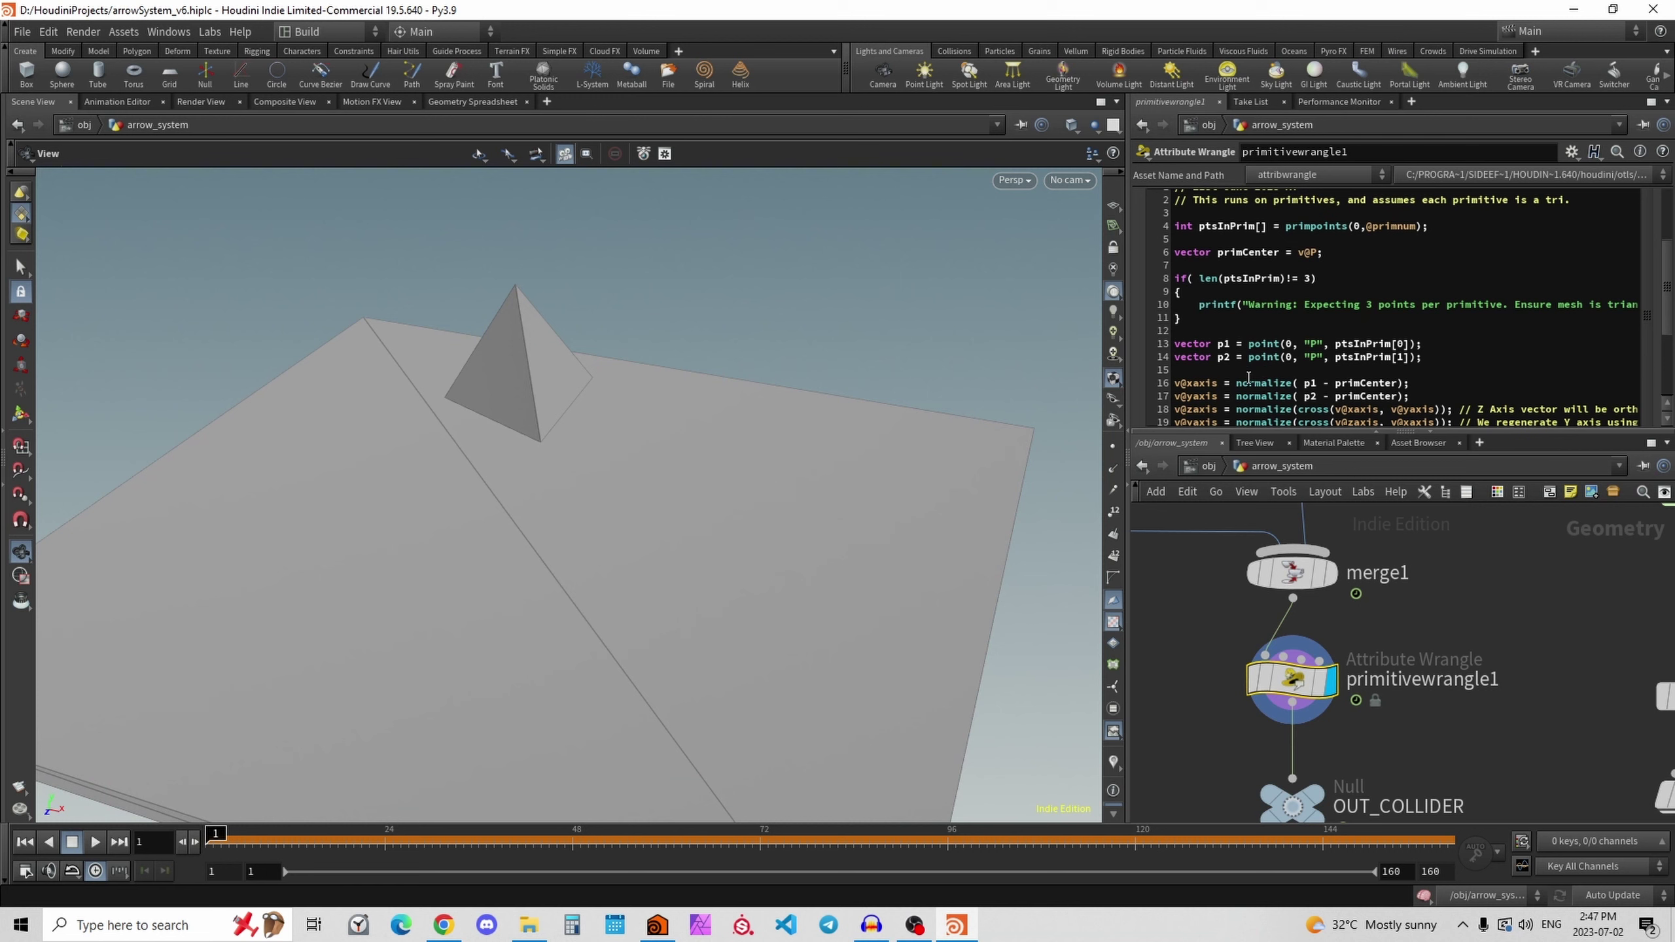
Enable the xaxis, yaxis and zaxis scene visualizers on the collider geometry.
left_click(1113, 764)
left_click(1116, 603)
left_click(1117, 620)
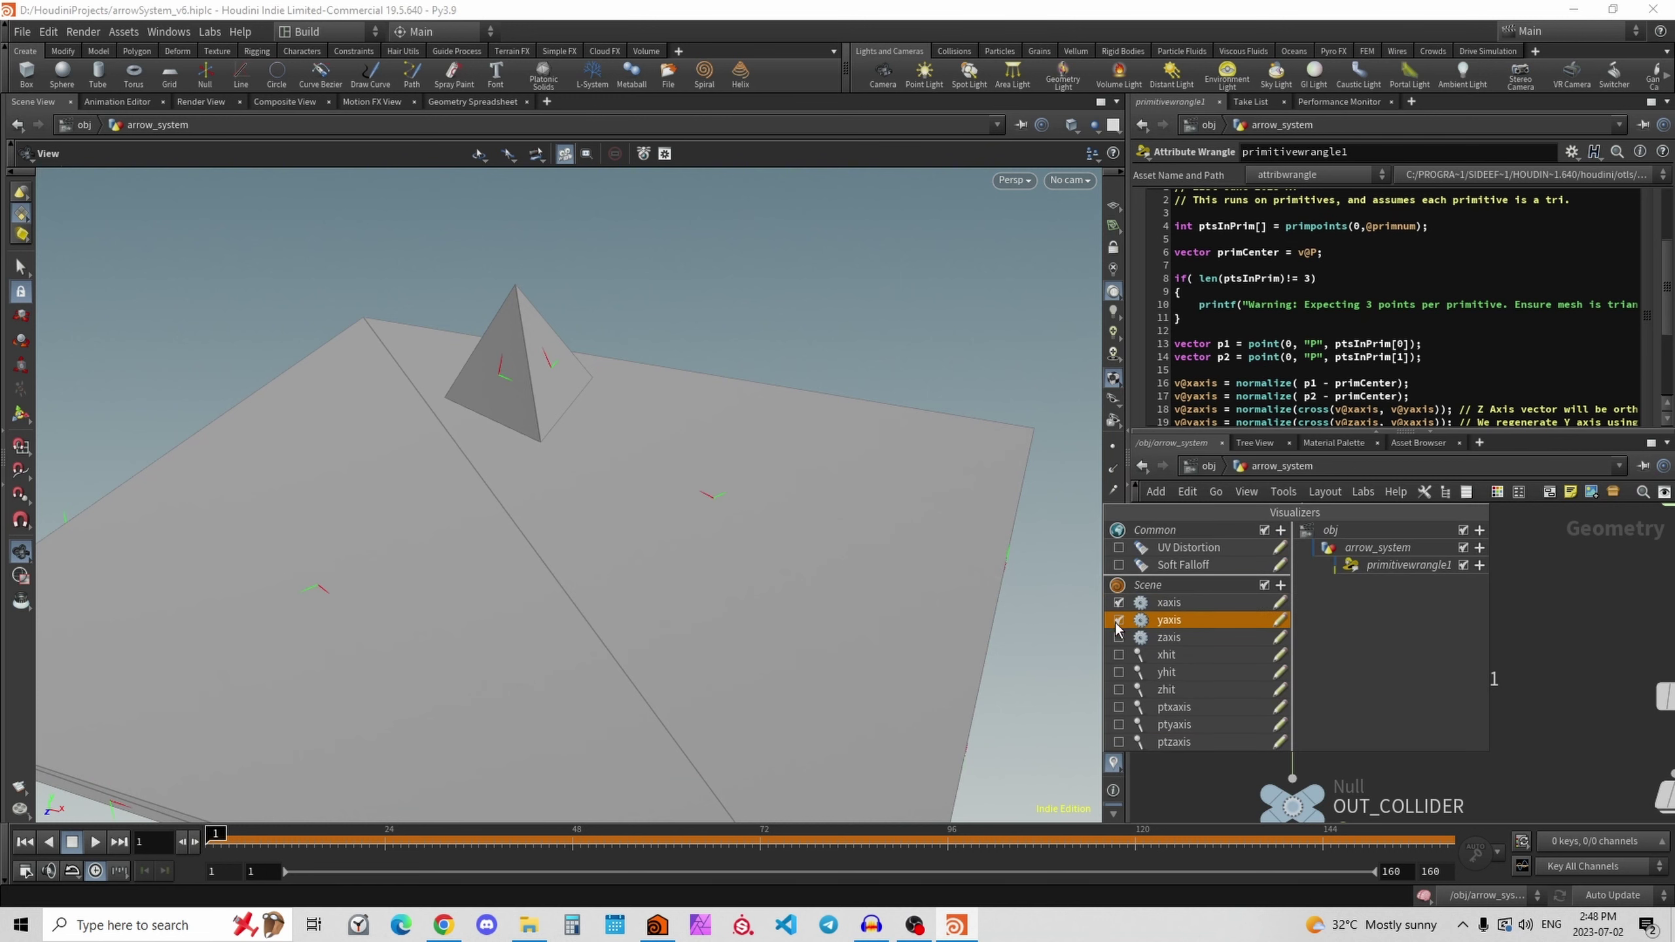
left_click(1118, 637)
Switch the viewport to wireframe, bring the wrangle's axis code into view, and inspect the axes on the tetrahedron's faces.
mouse_move(625, 472)
left_mouse_down()
mouse_move(572, 430)
mouse_move(586, 397)
mouse_move(654, 385)
left_mouse_up()
key("w")
left_click_drag(1666, 301, 1666, 338)
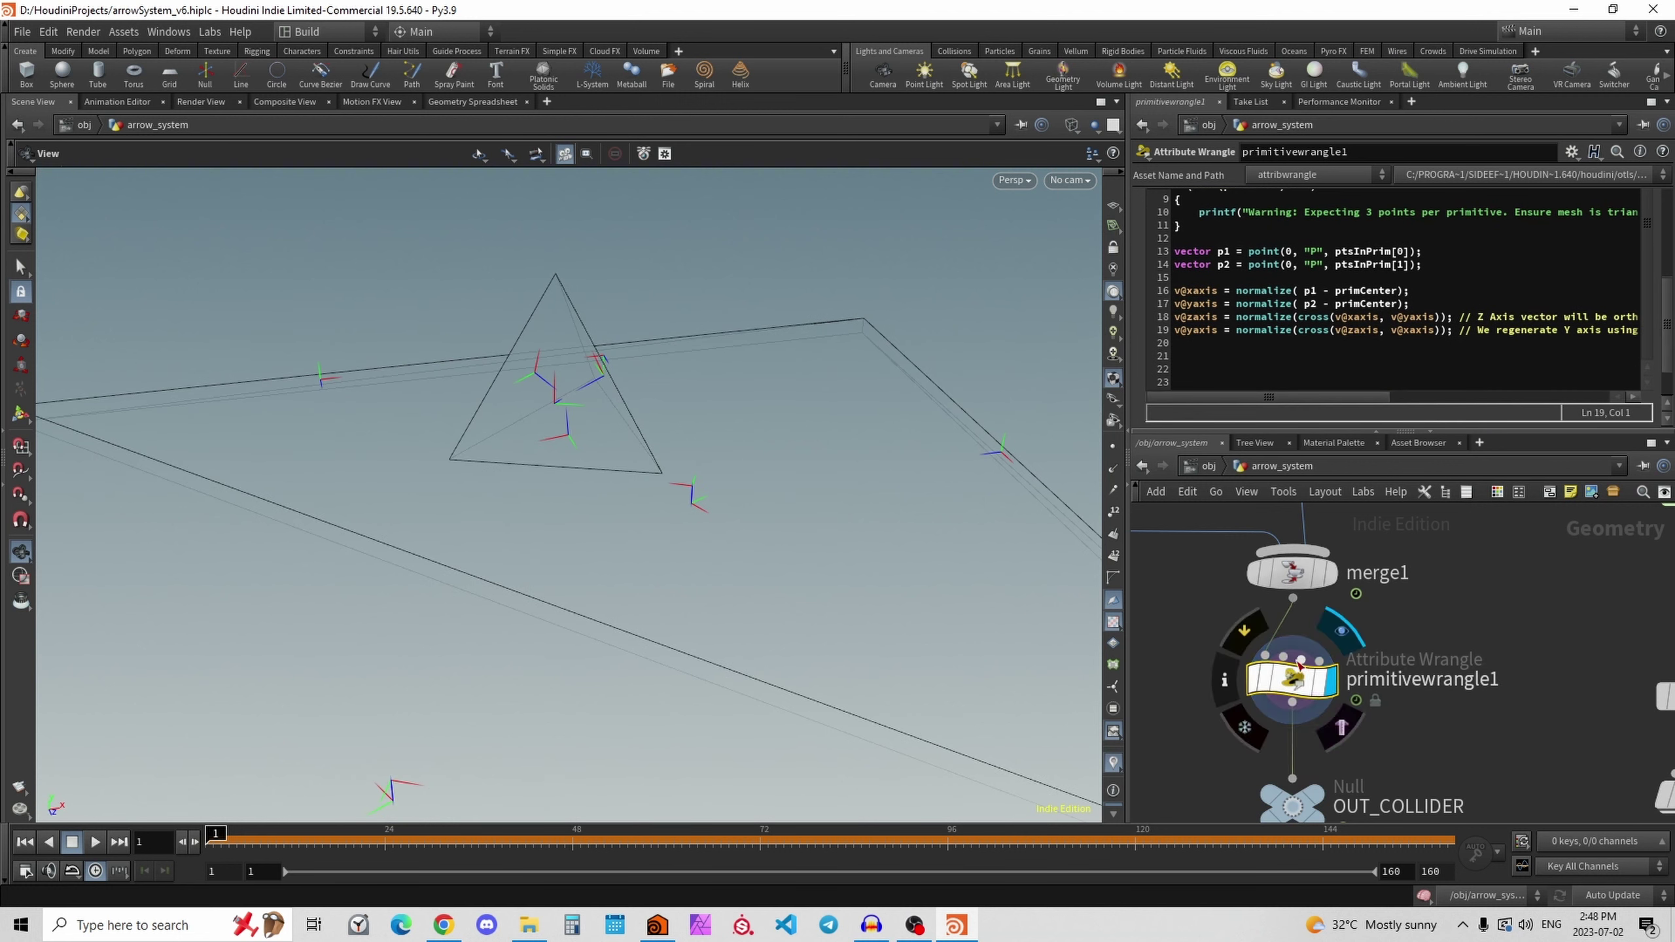
left_click_drag(607, 373, 534, 411)
right_click_drag(535, 411, 791, 359)
left_click_drag(581, 410, 660, 340)
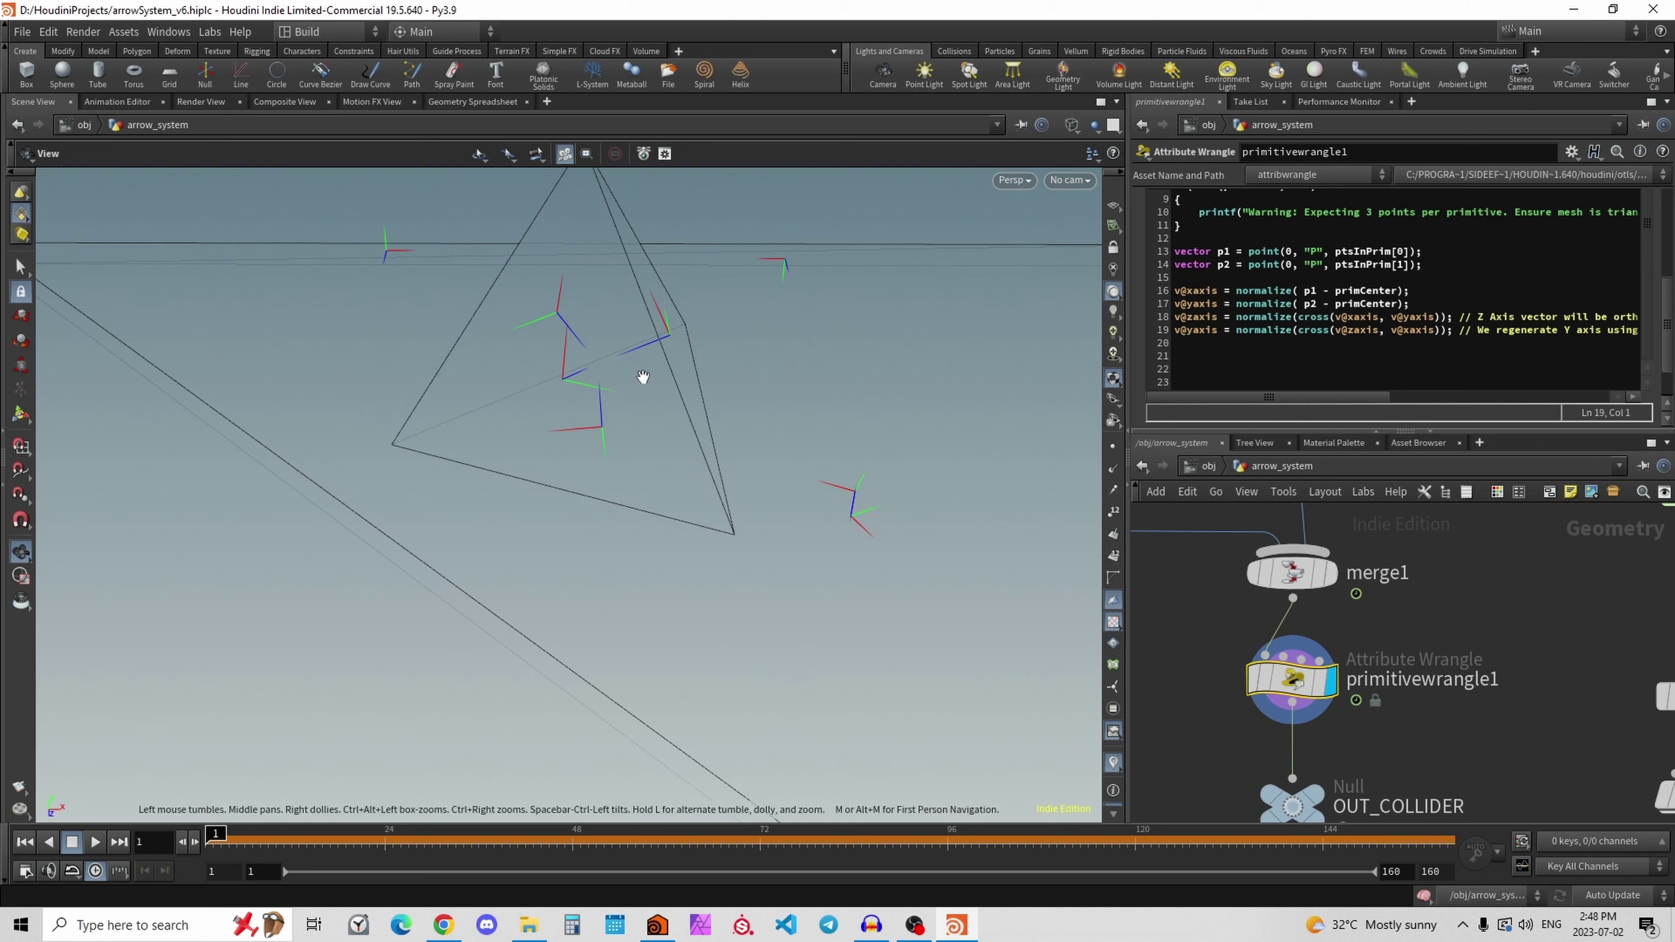
left_click_drag(640, 377, 576, 362)
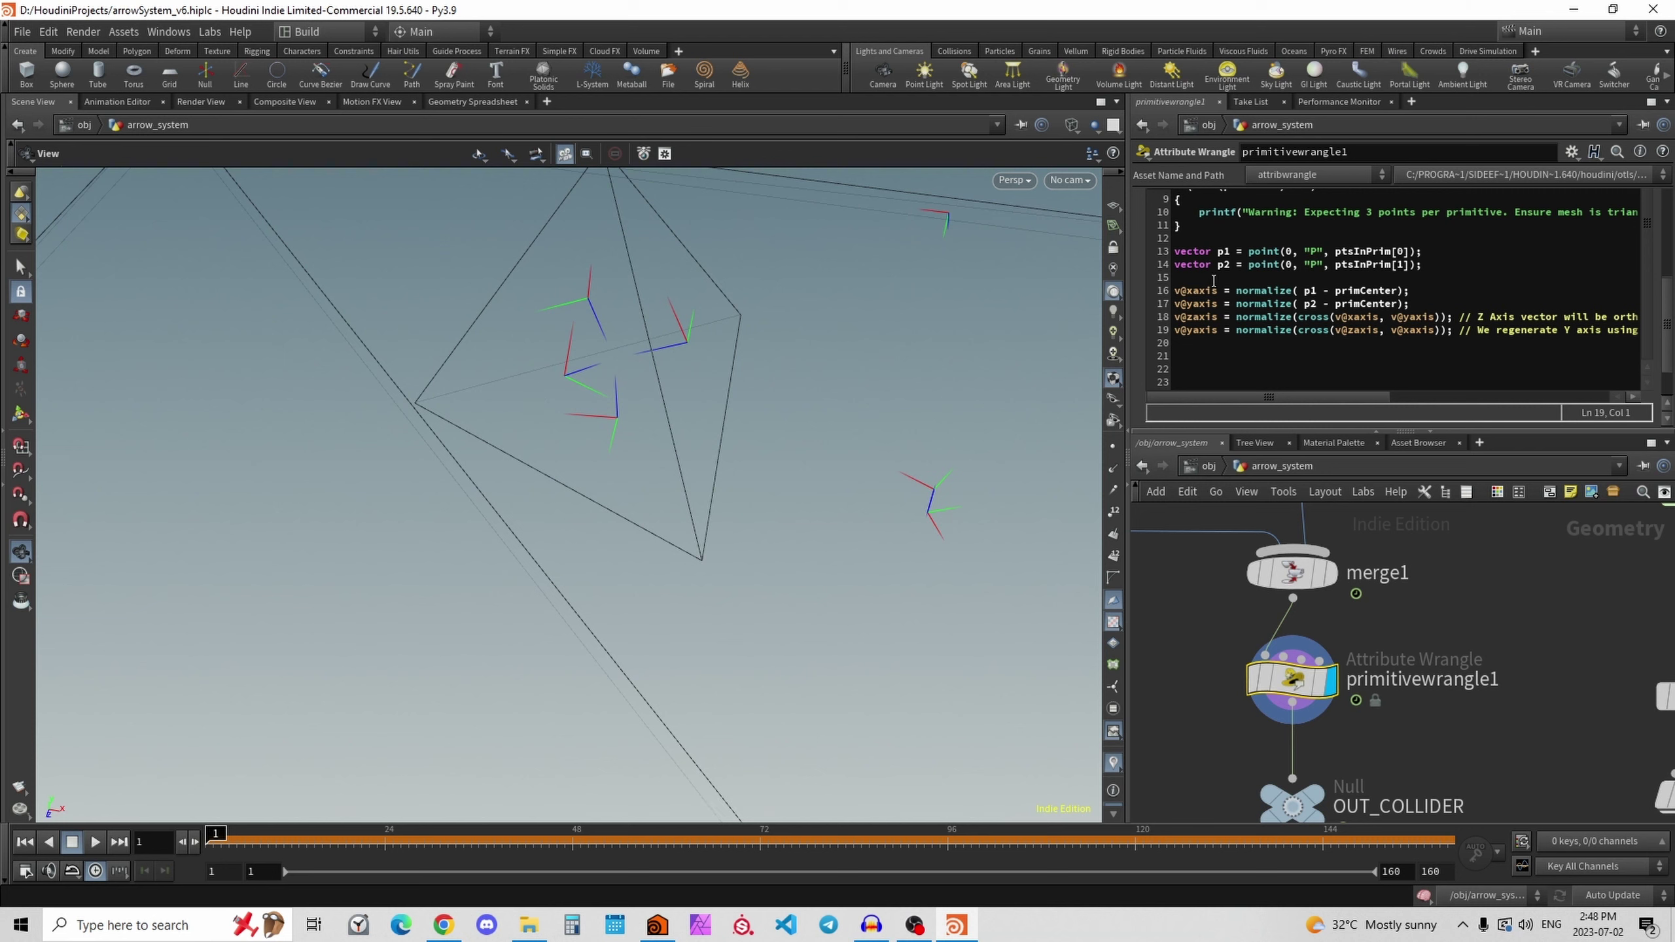
left_click_drag(580, 396, 556, 405)
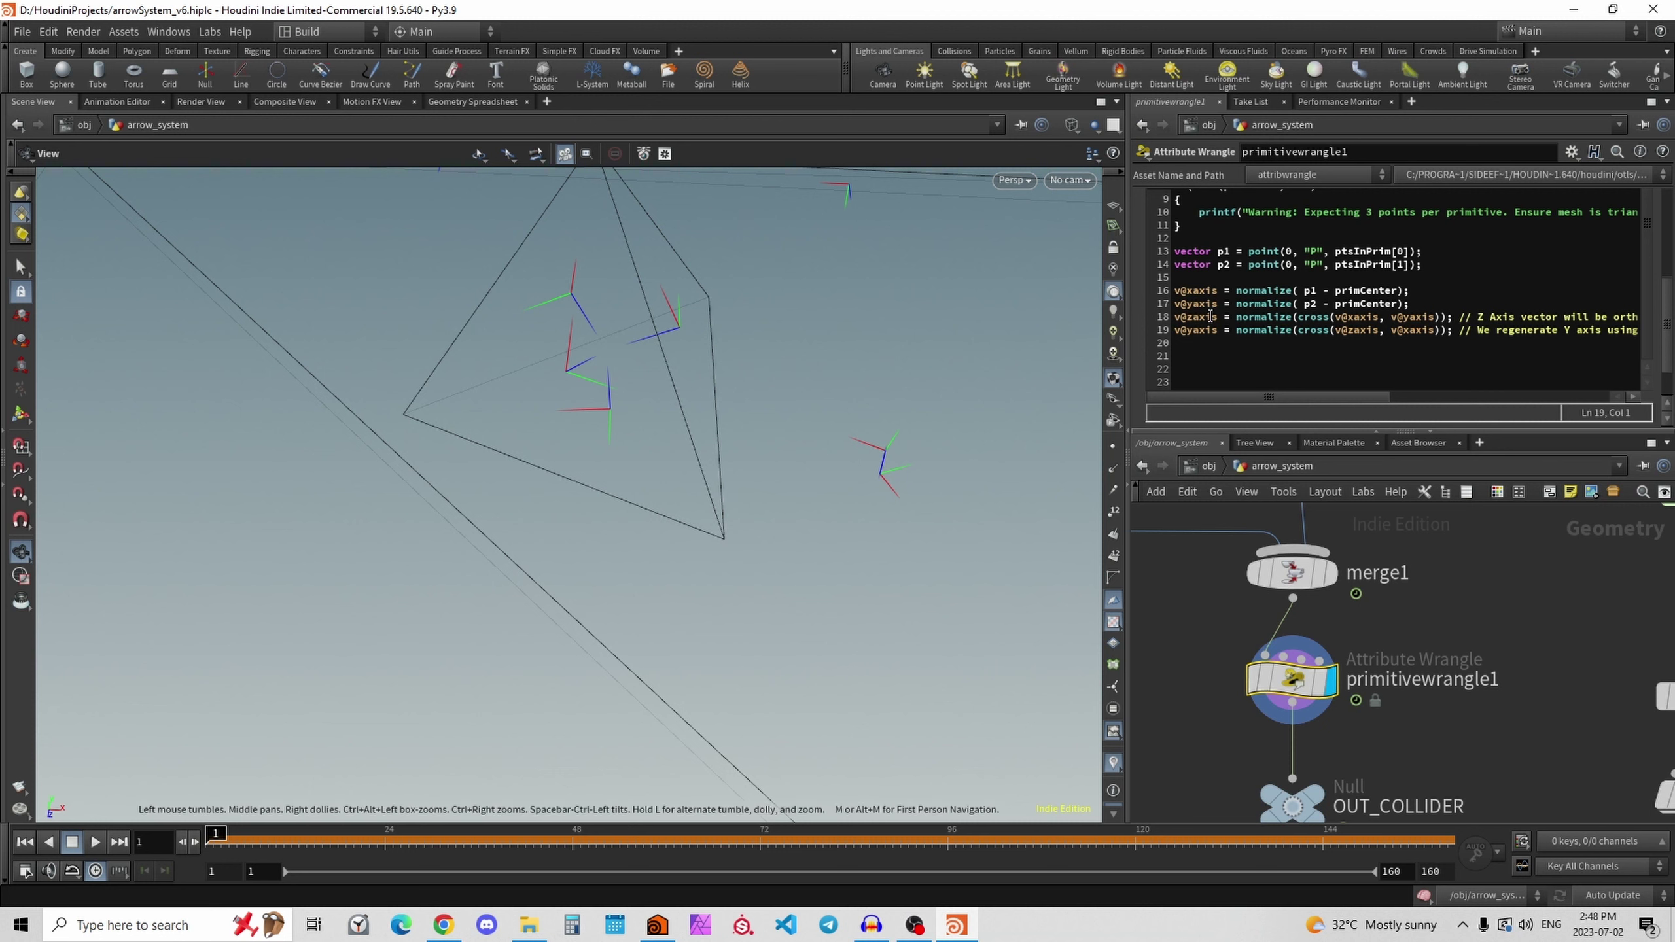
Examine the wrangle's point vector and xaxis, yaxis and zaxis lines, comparing them with the axes on the tetrahedron.
double_click(1187, 318)
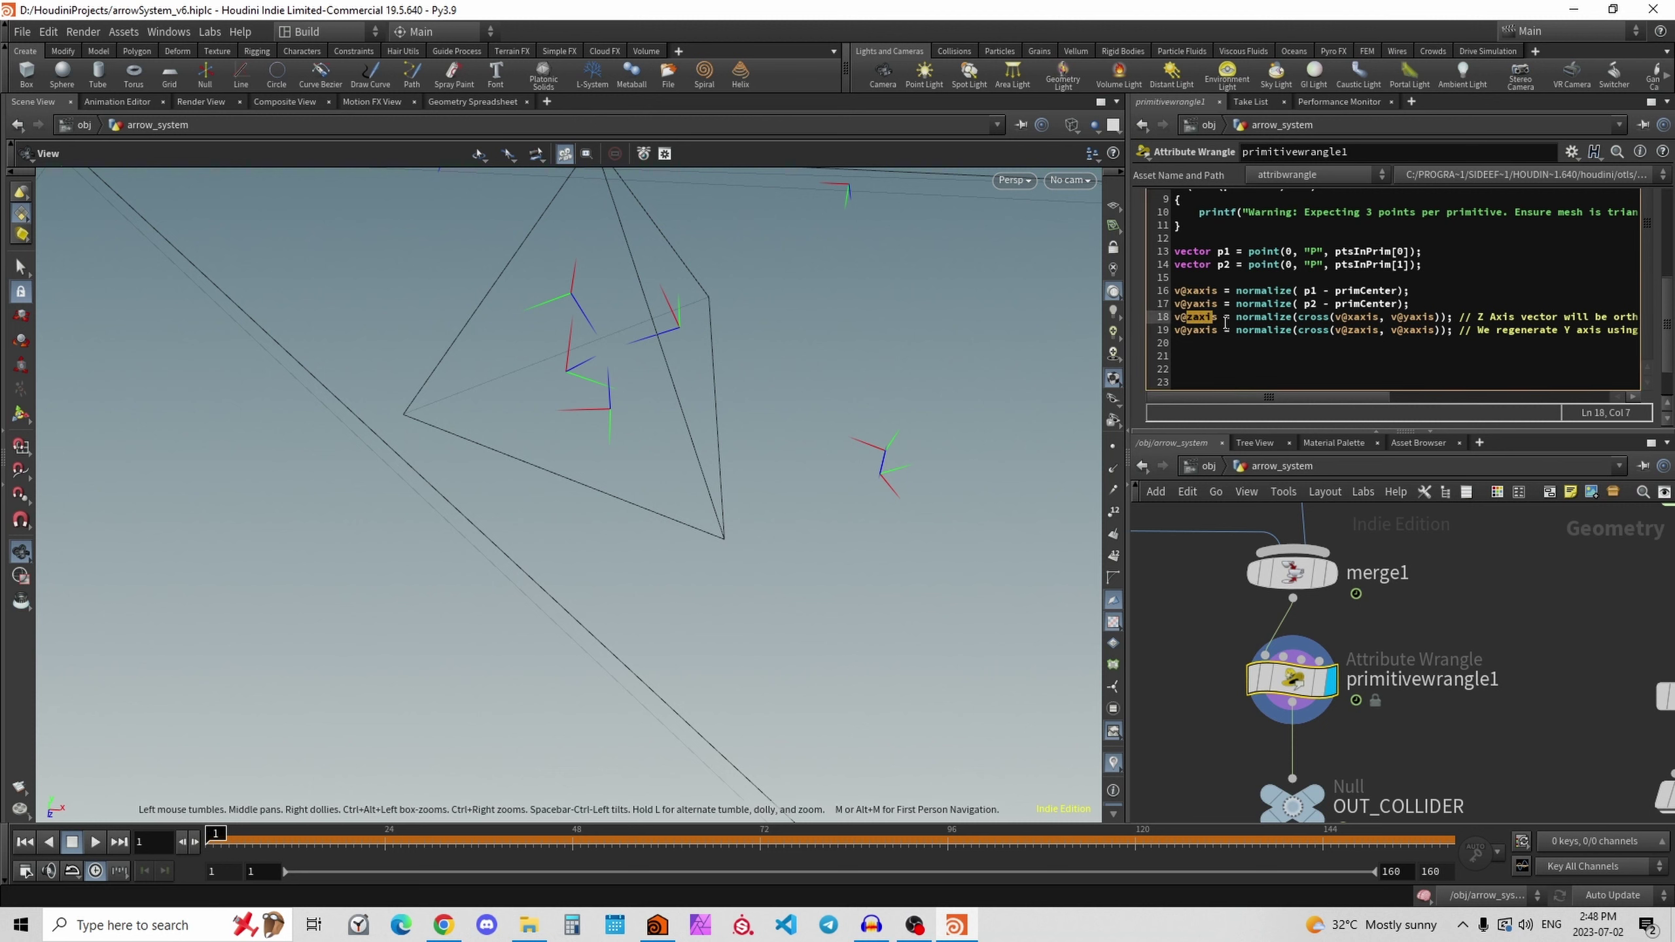
double_click(1212, 291)
left_click_drag(1186, 304, 1232, 310)
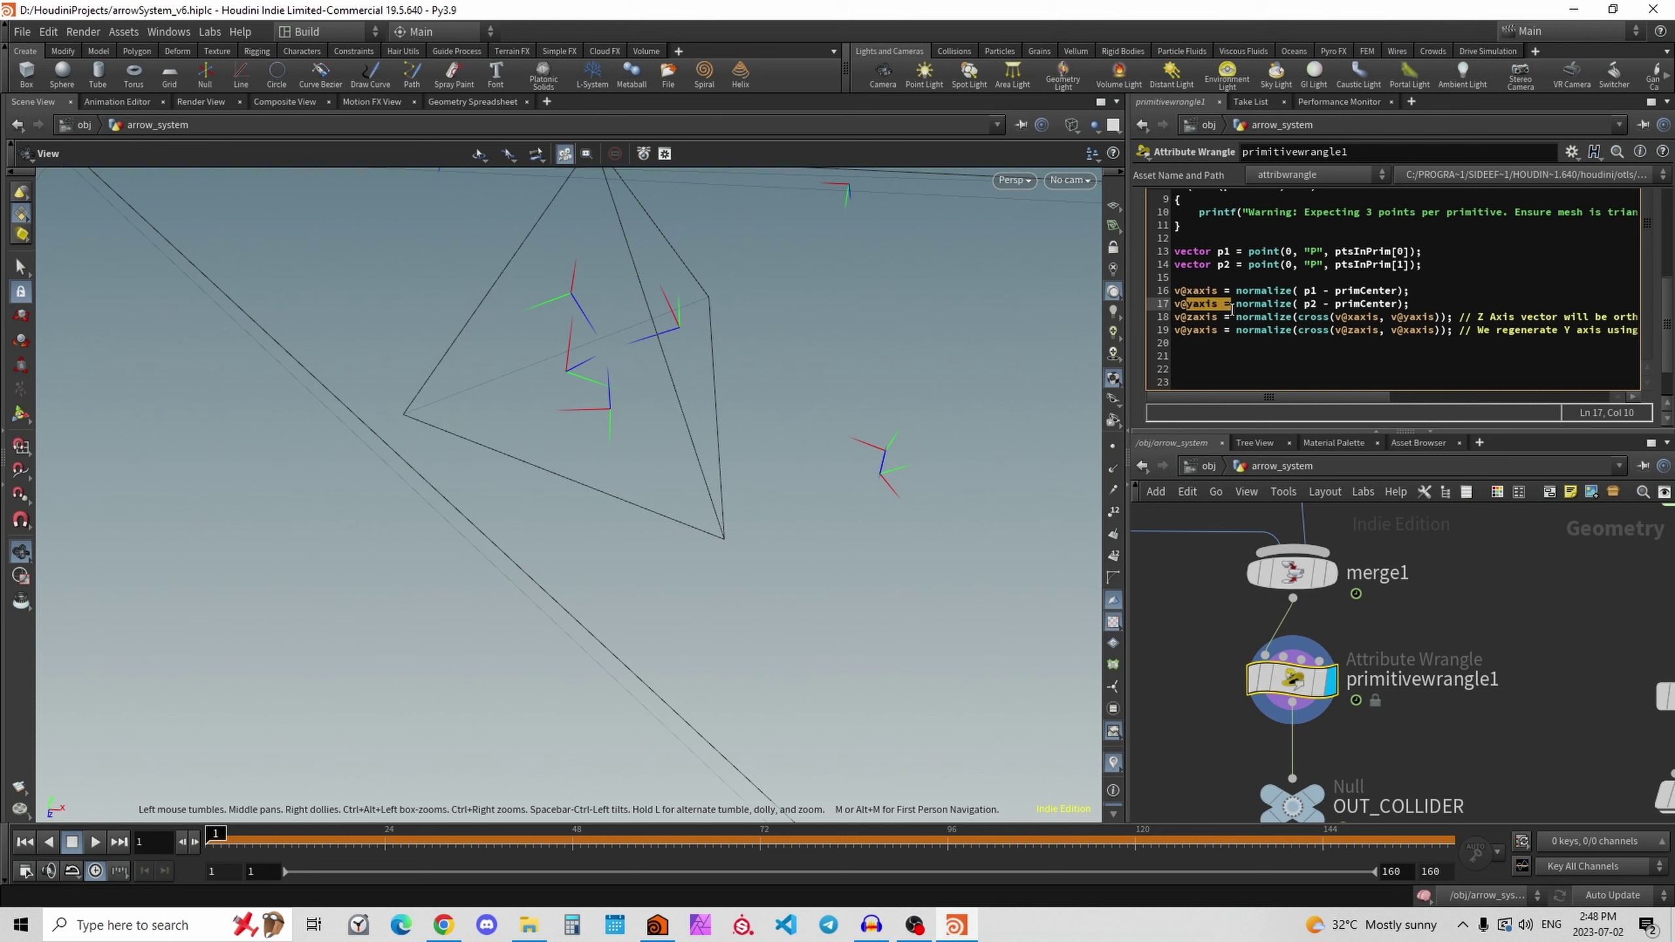
left_click(1215, 318)
left_click_drag(908, 350, 697, 360)
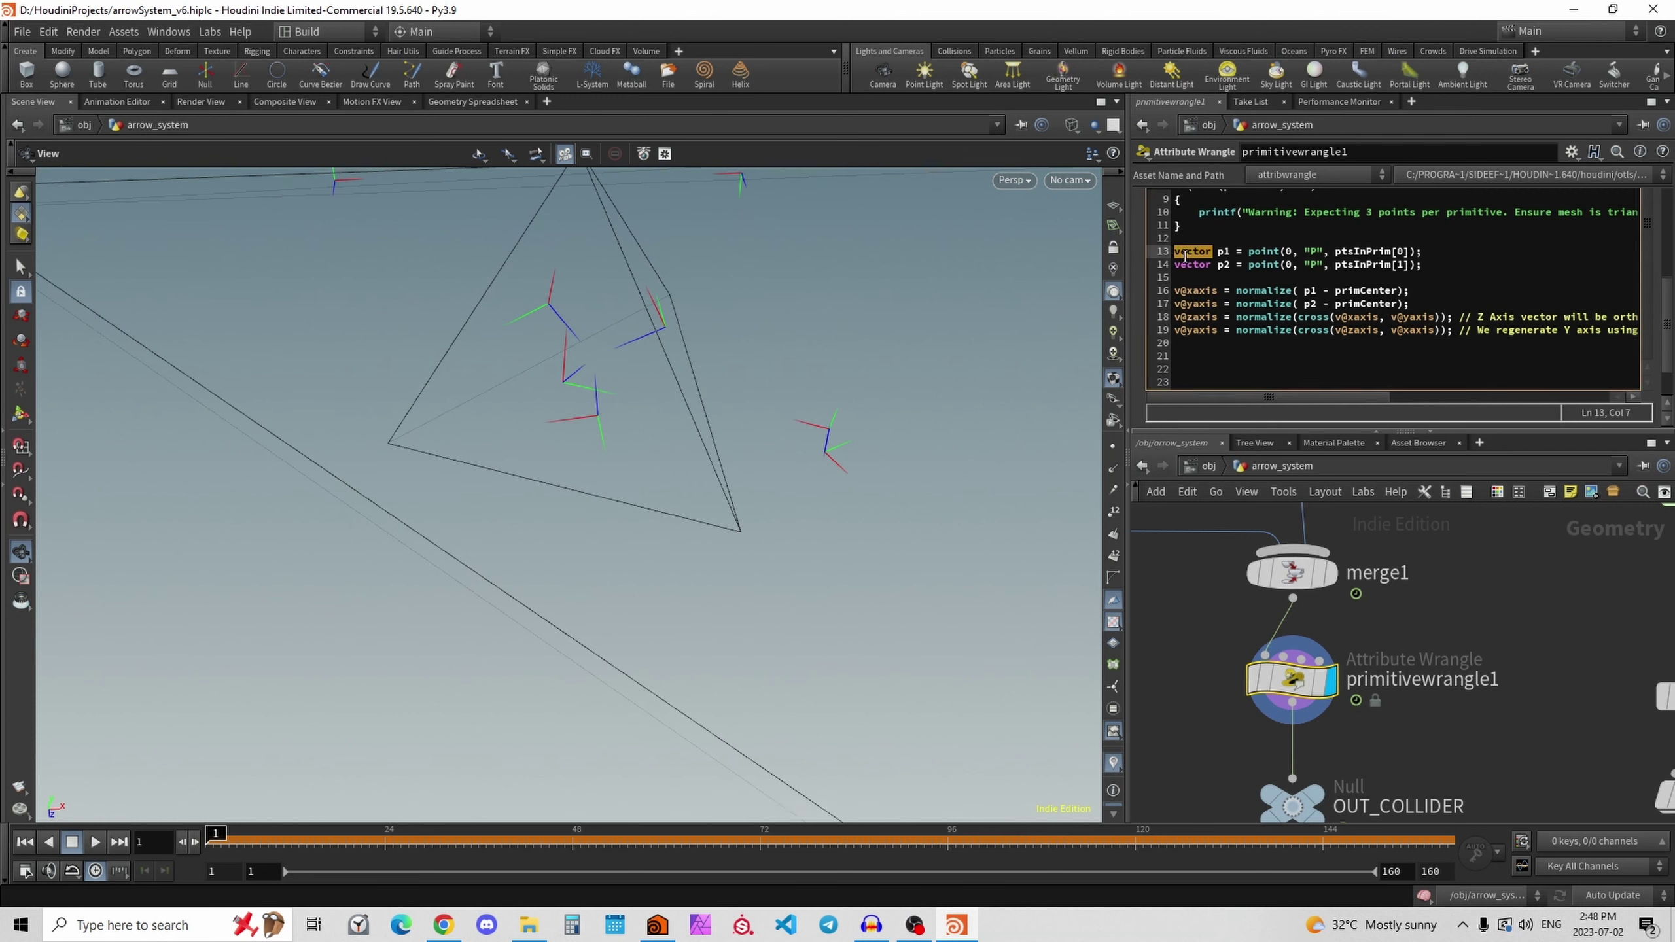
left_click(1235, 294)
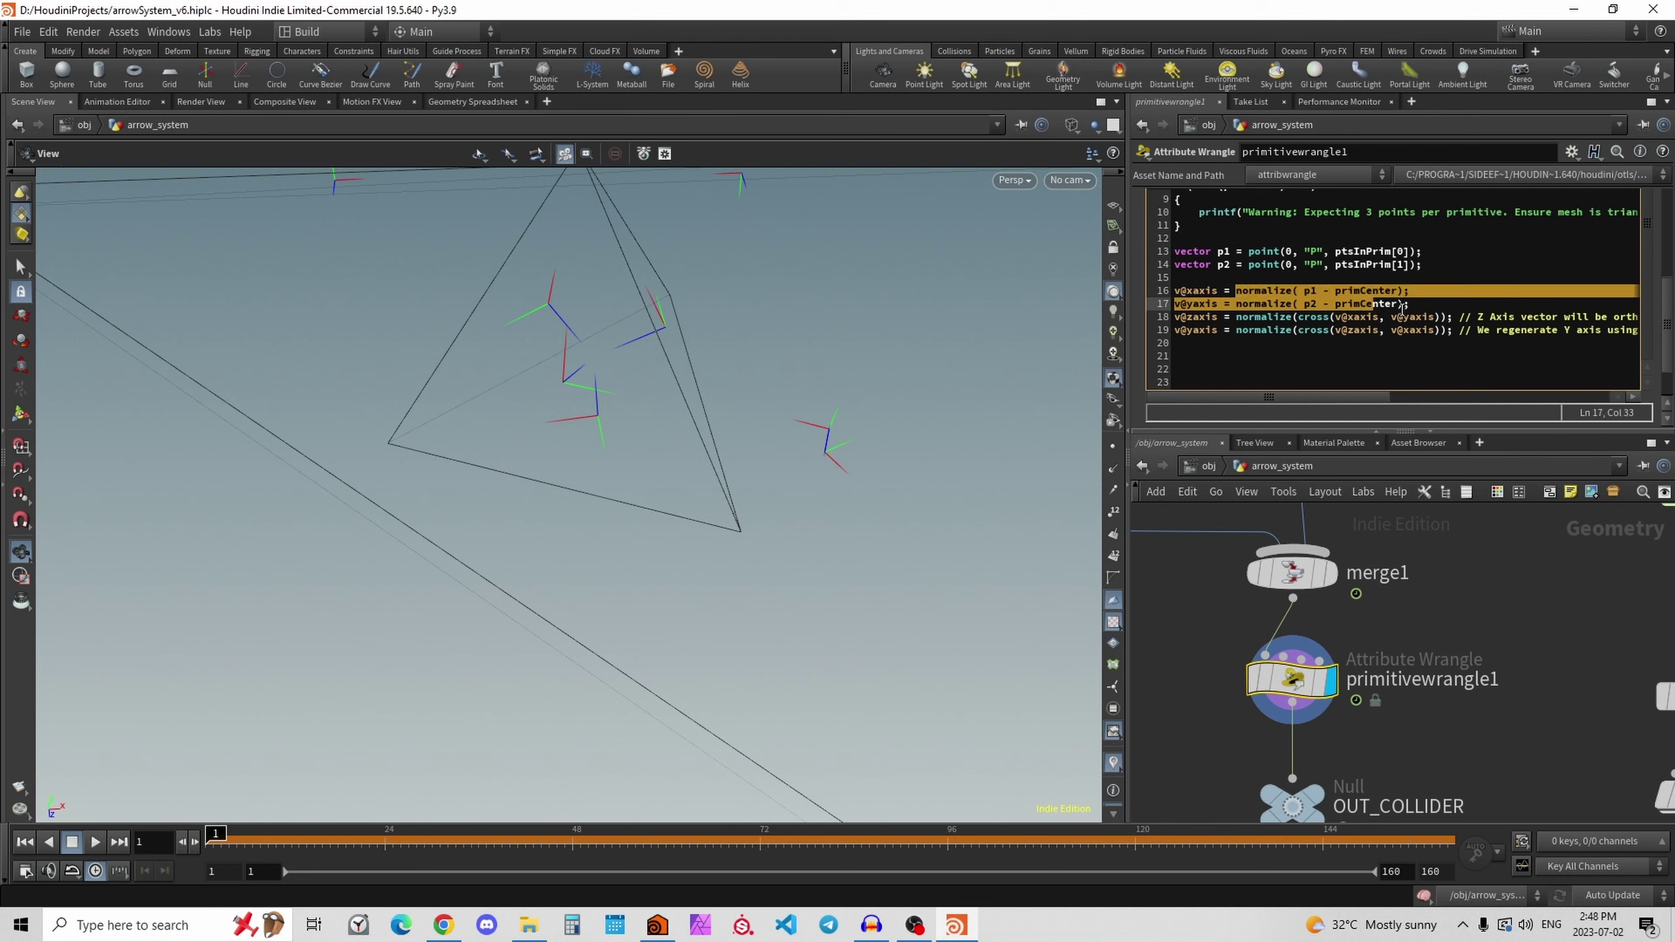
left_click(1231, 291)
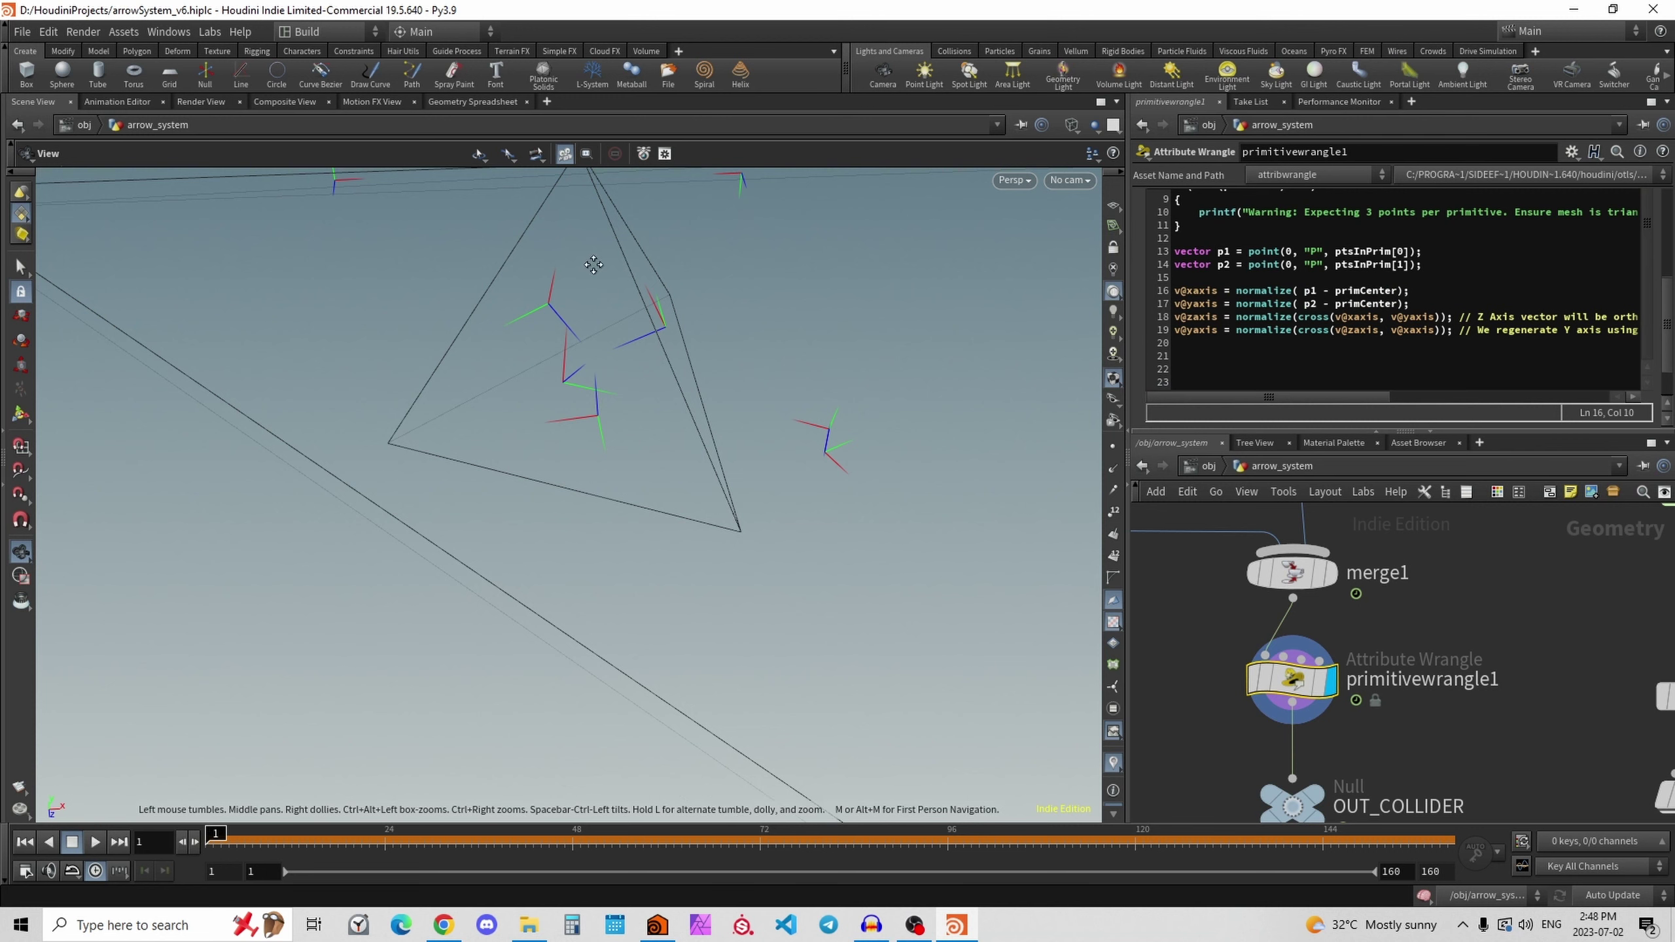
left_click_drag(594, 264, 571, 241)
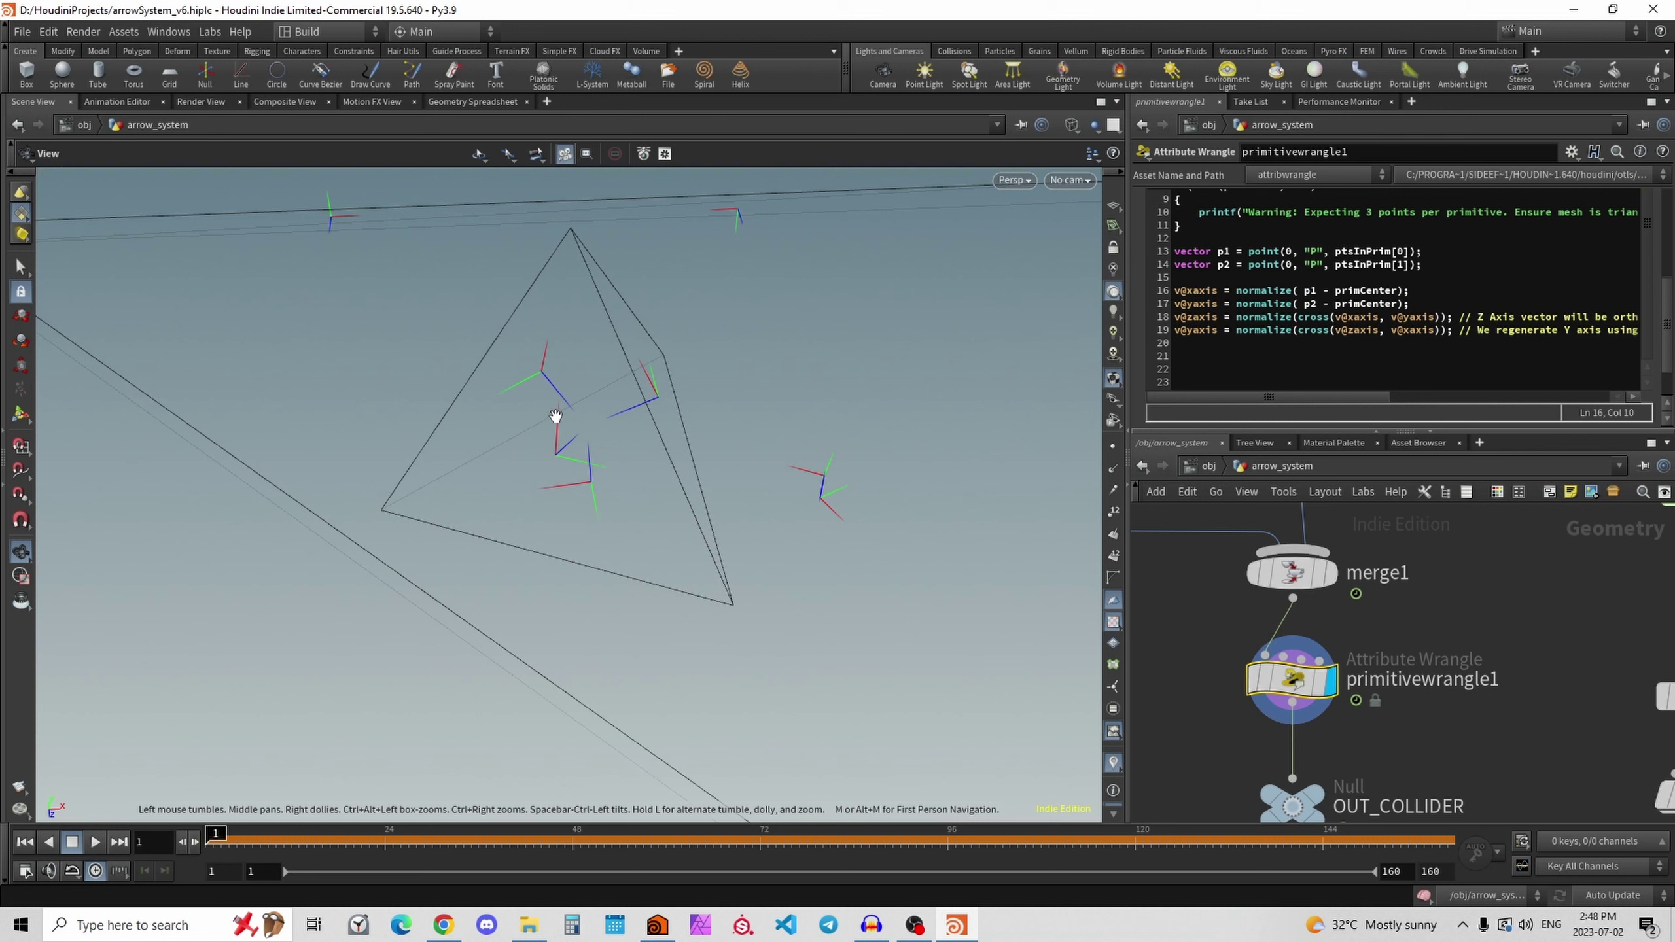
Comment out the regenerated yaxis line (line 19) in the wrangle and inspect the tetrahedron's axes without it.
left_click(1176, 330)
type("//")
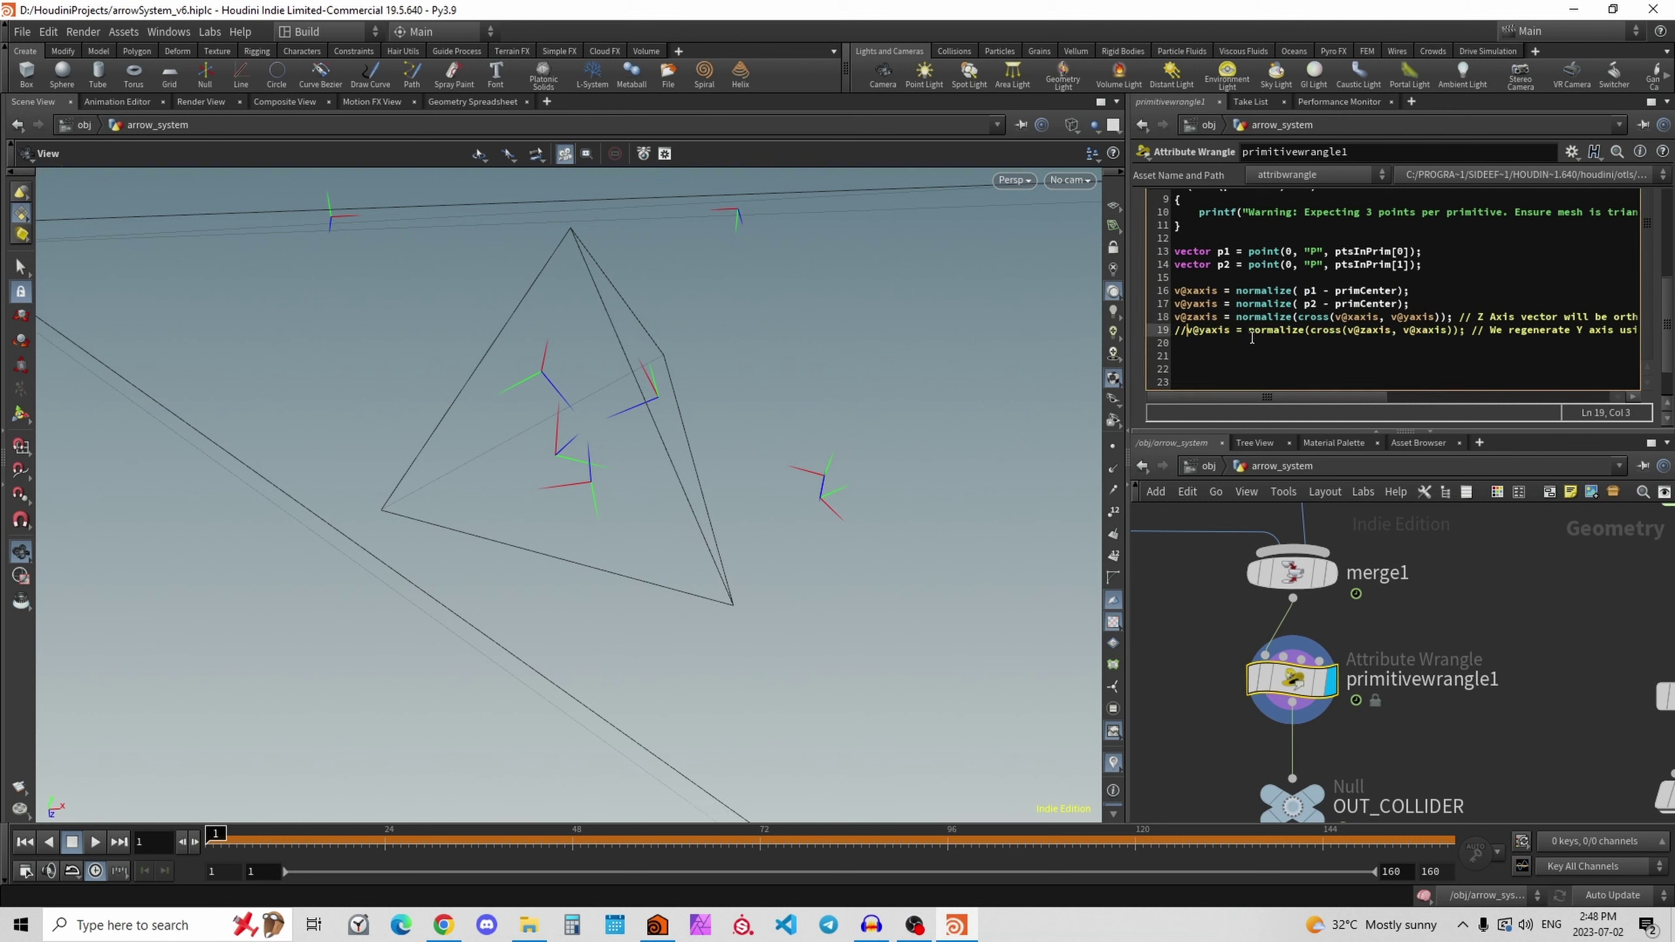
left_click_drag(759, 369, 596, 471)
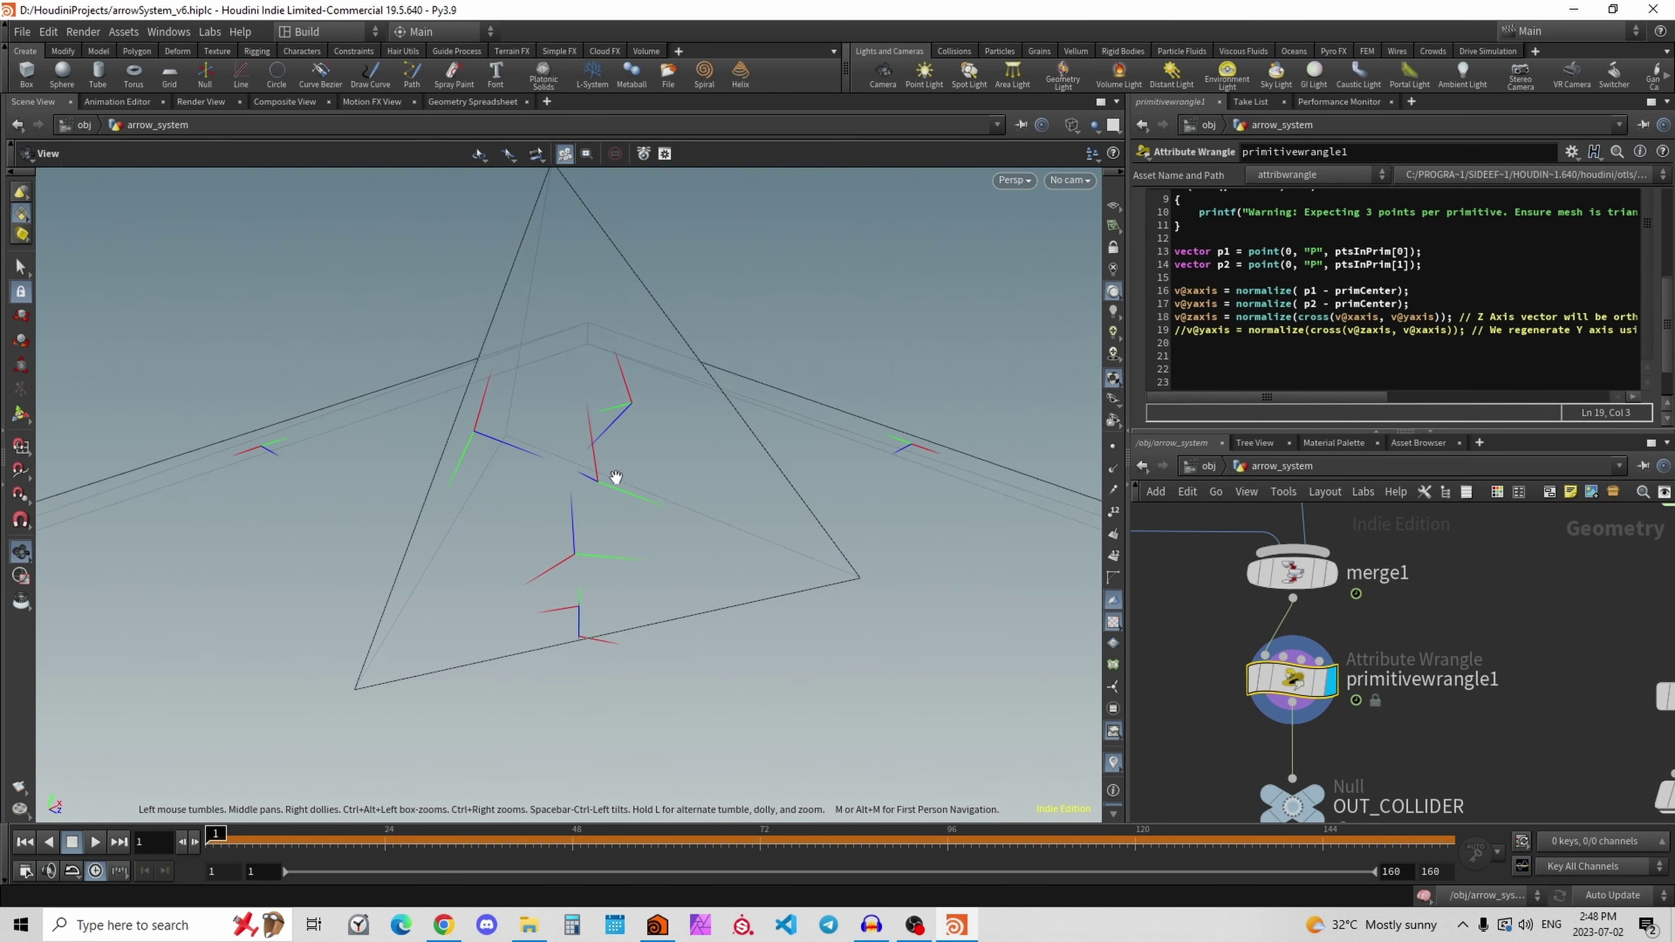
left_click_drag(508, 497, 547, 495)
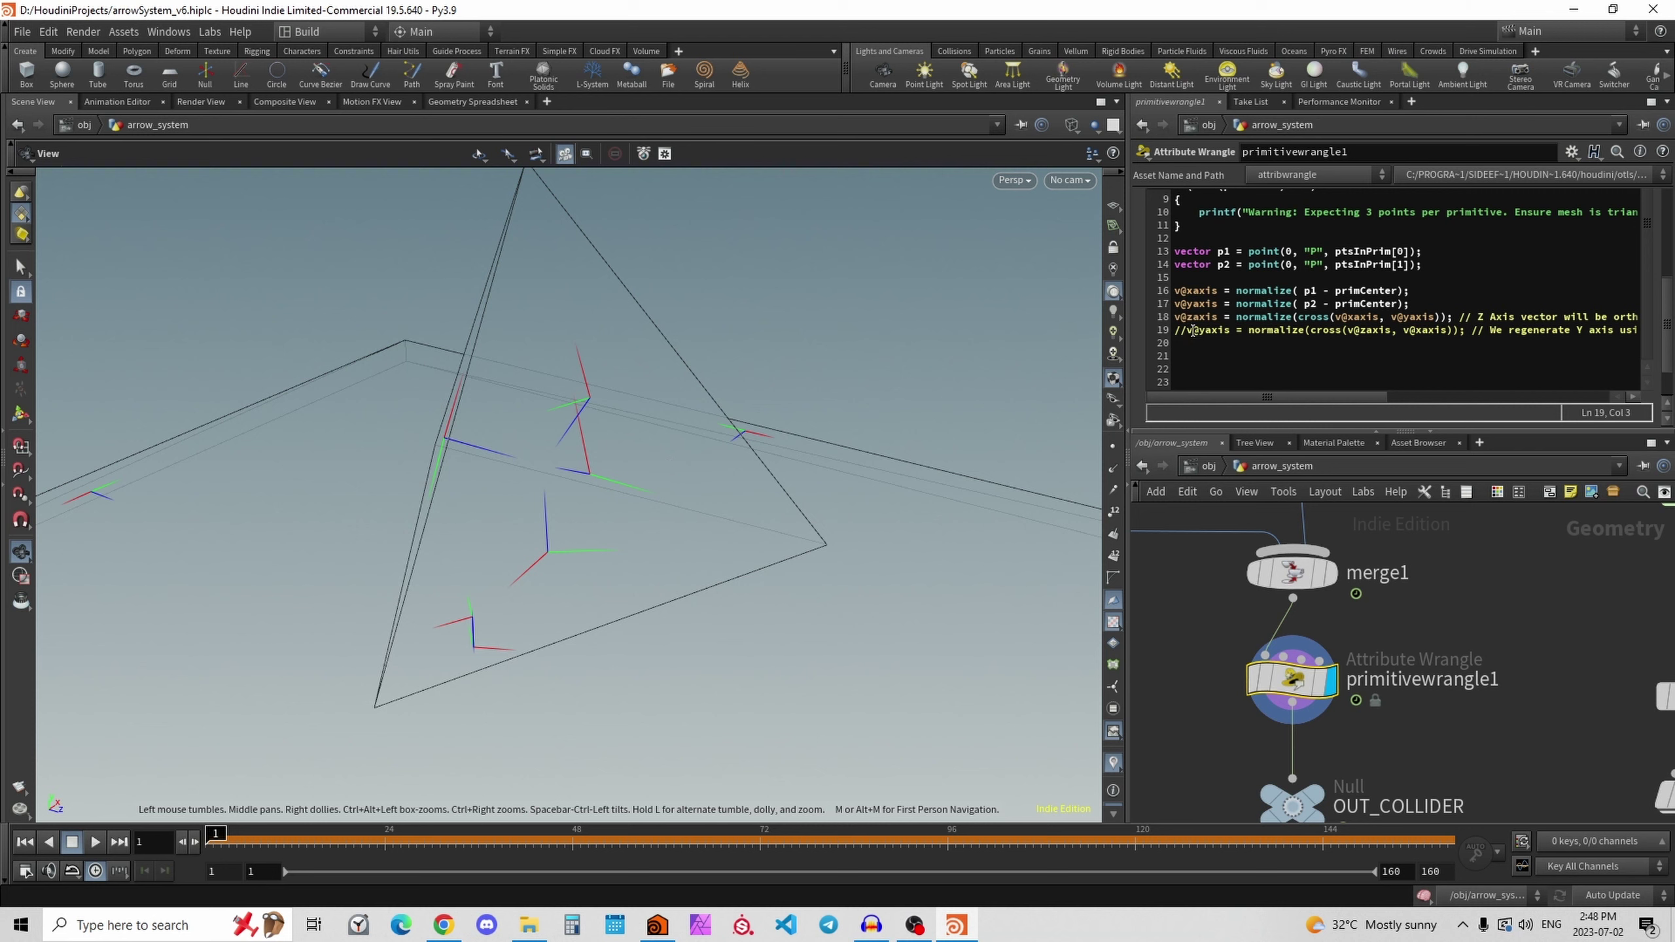
Uncomment the regenerated yaxis line and inspect the axes on the tetrahedron and the slab.
key("BackSpace")
key("BackSpace")
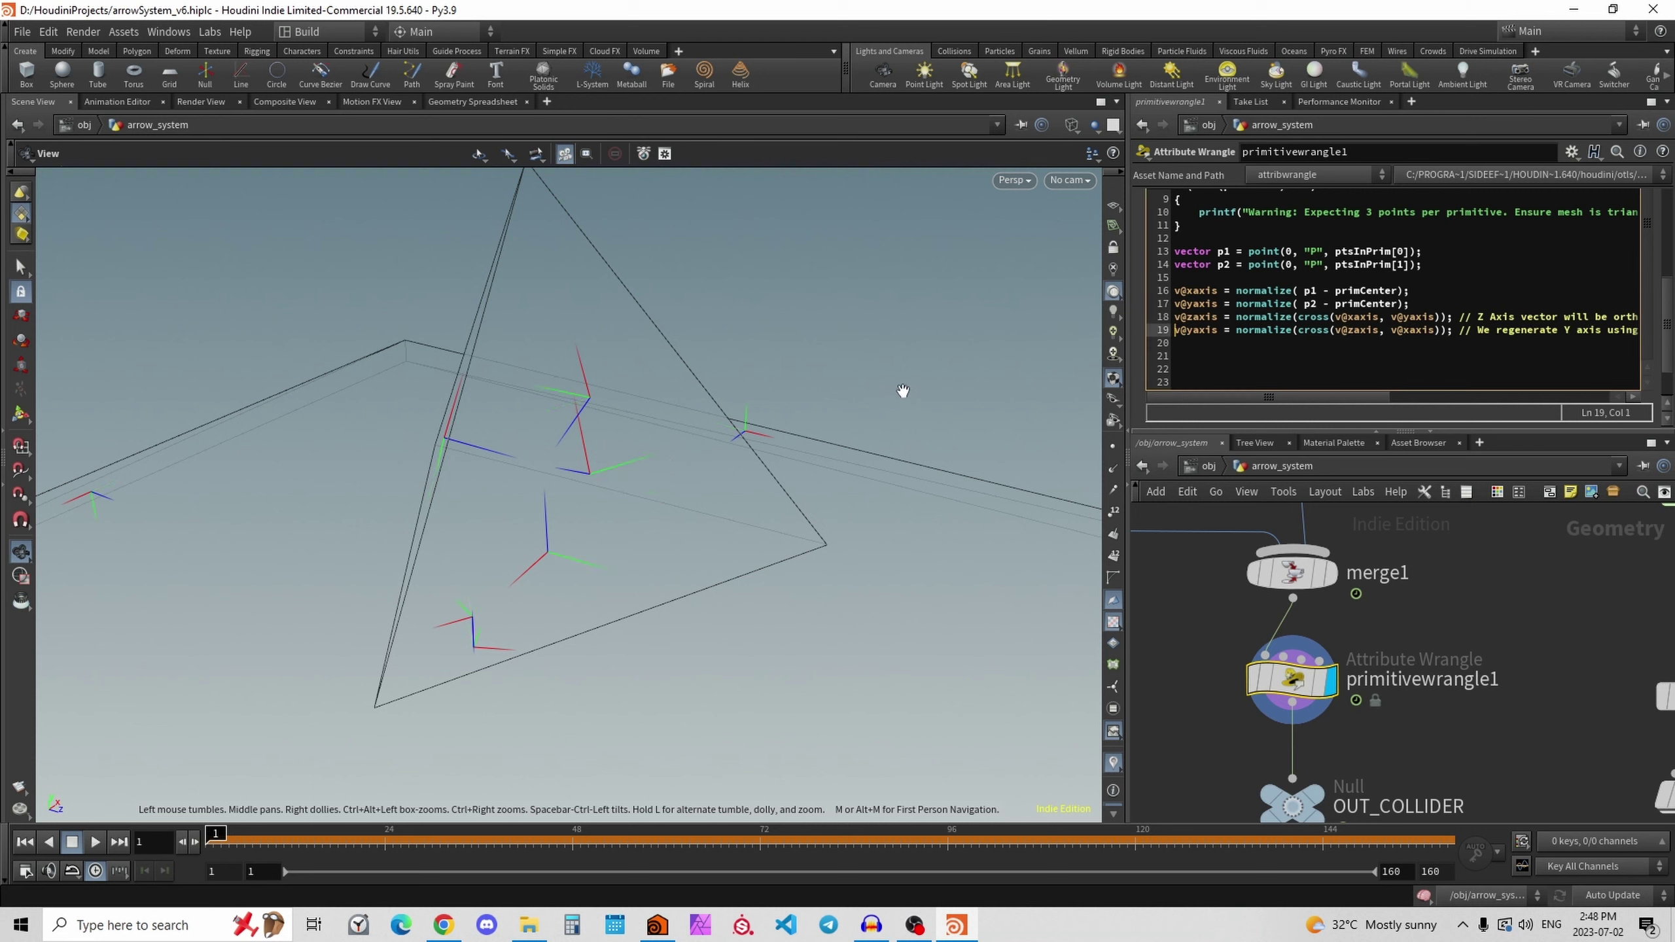
left_click_drag(903, 391, 692, 451)
right_click_drag(677, 406, 753, 385)
middle_click_drag(717, 398, 689, 447)
left_click_drag(690, 446, 606, 441)
left_click_drag(581, 370, 511, 412)
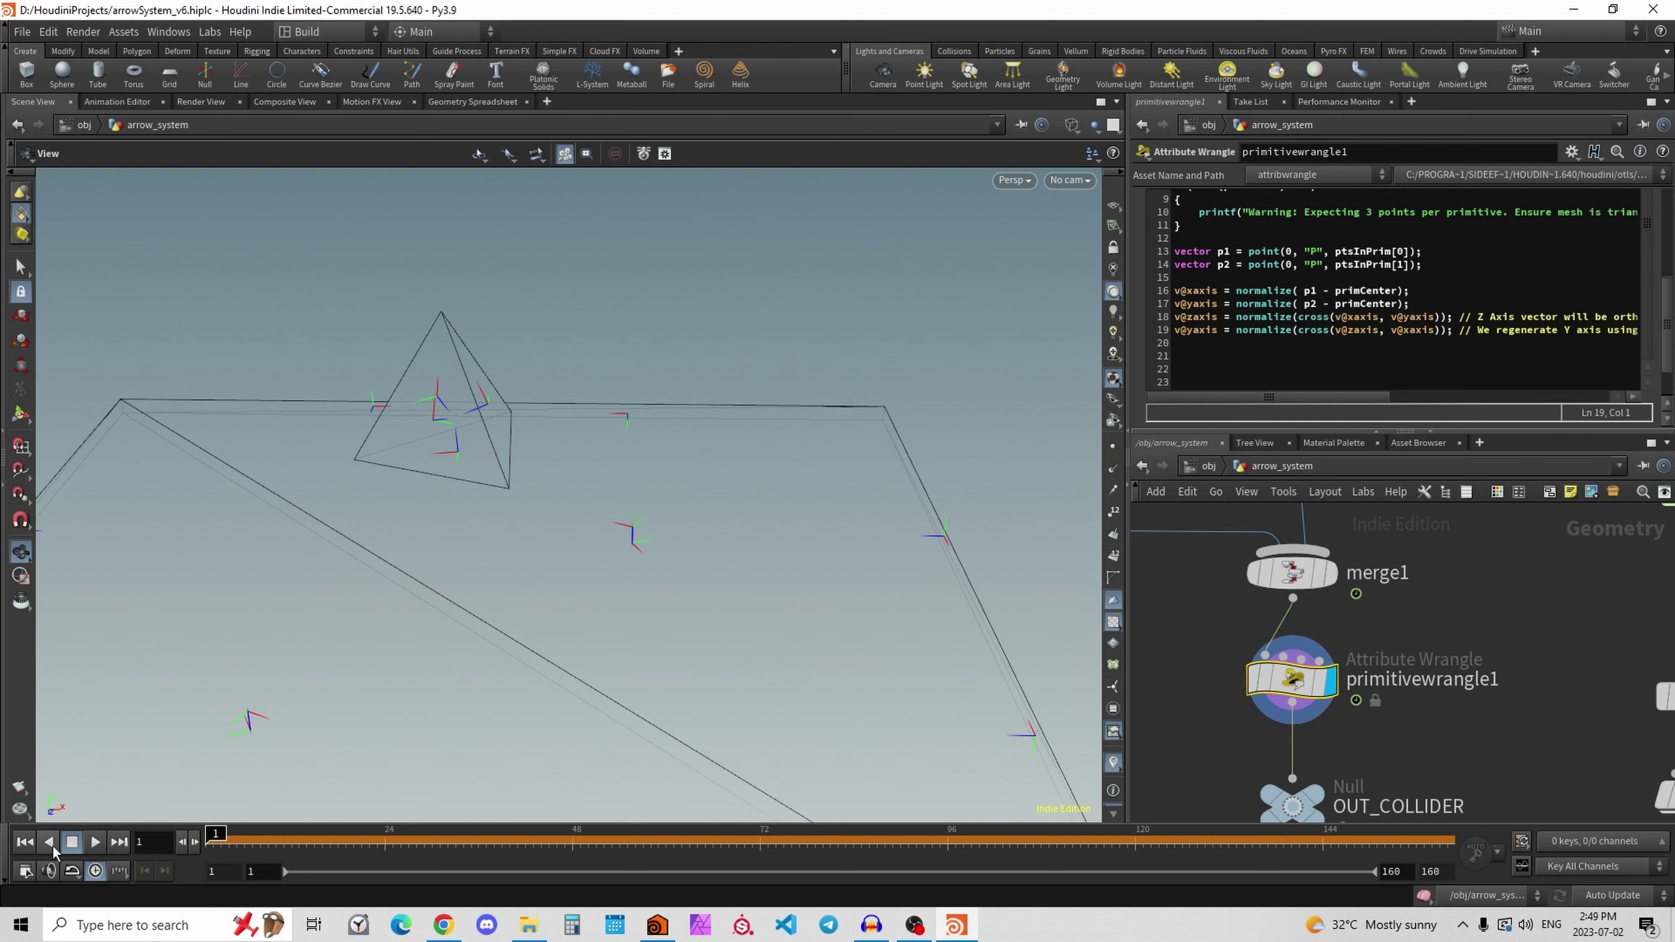
Display the transform5 node above the popnet to show the particle emitter grid.
scroll(1348, 698, "down", 6)
middle_click_drag(1532, 618, 1491, 727)
scroll(1440, 712, "up", 4)
left_click(1372, 704)
left_click_drag(613, 399, 399, 410)
left_click_drag(1241, 637, 1289, 712)
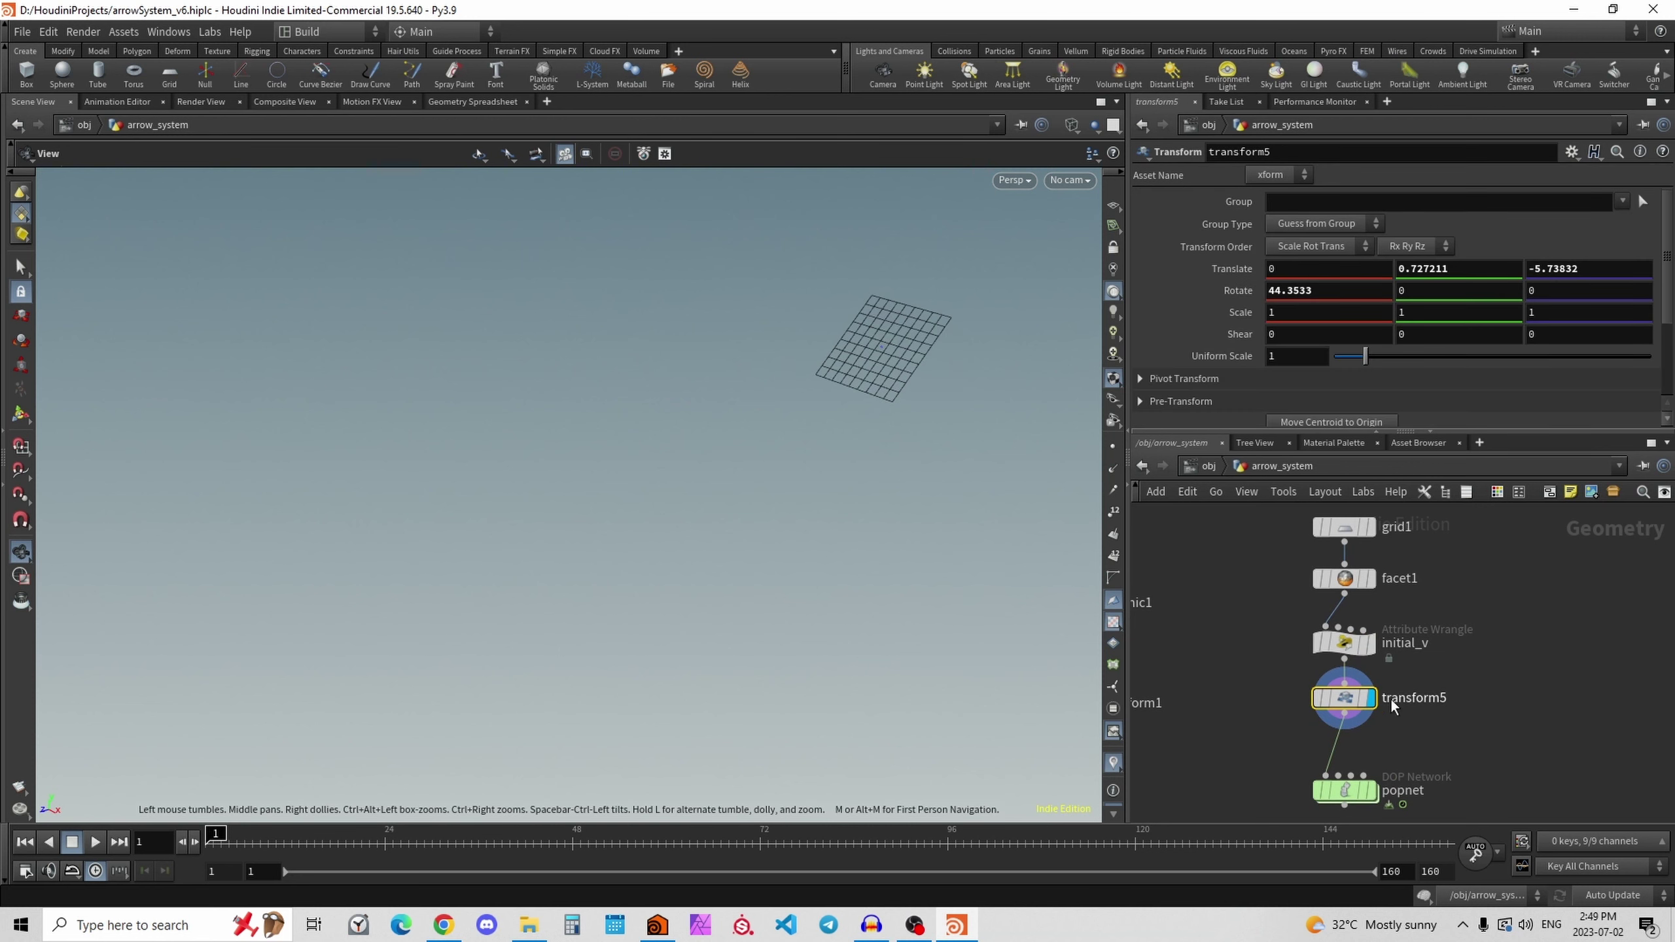
Enter the popnet and bypass the initialize_vars, save_hit_frame_data and update_XXaxis_every_frame wrangles.
scroll(1451, 726, "down", 2)
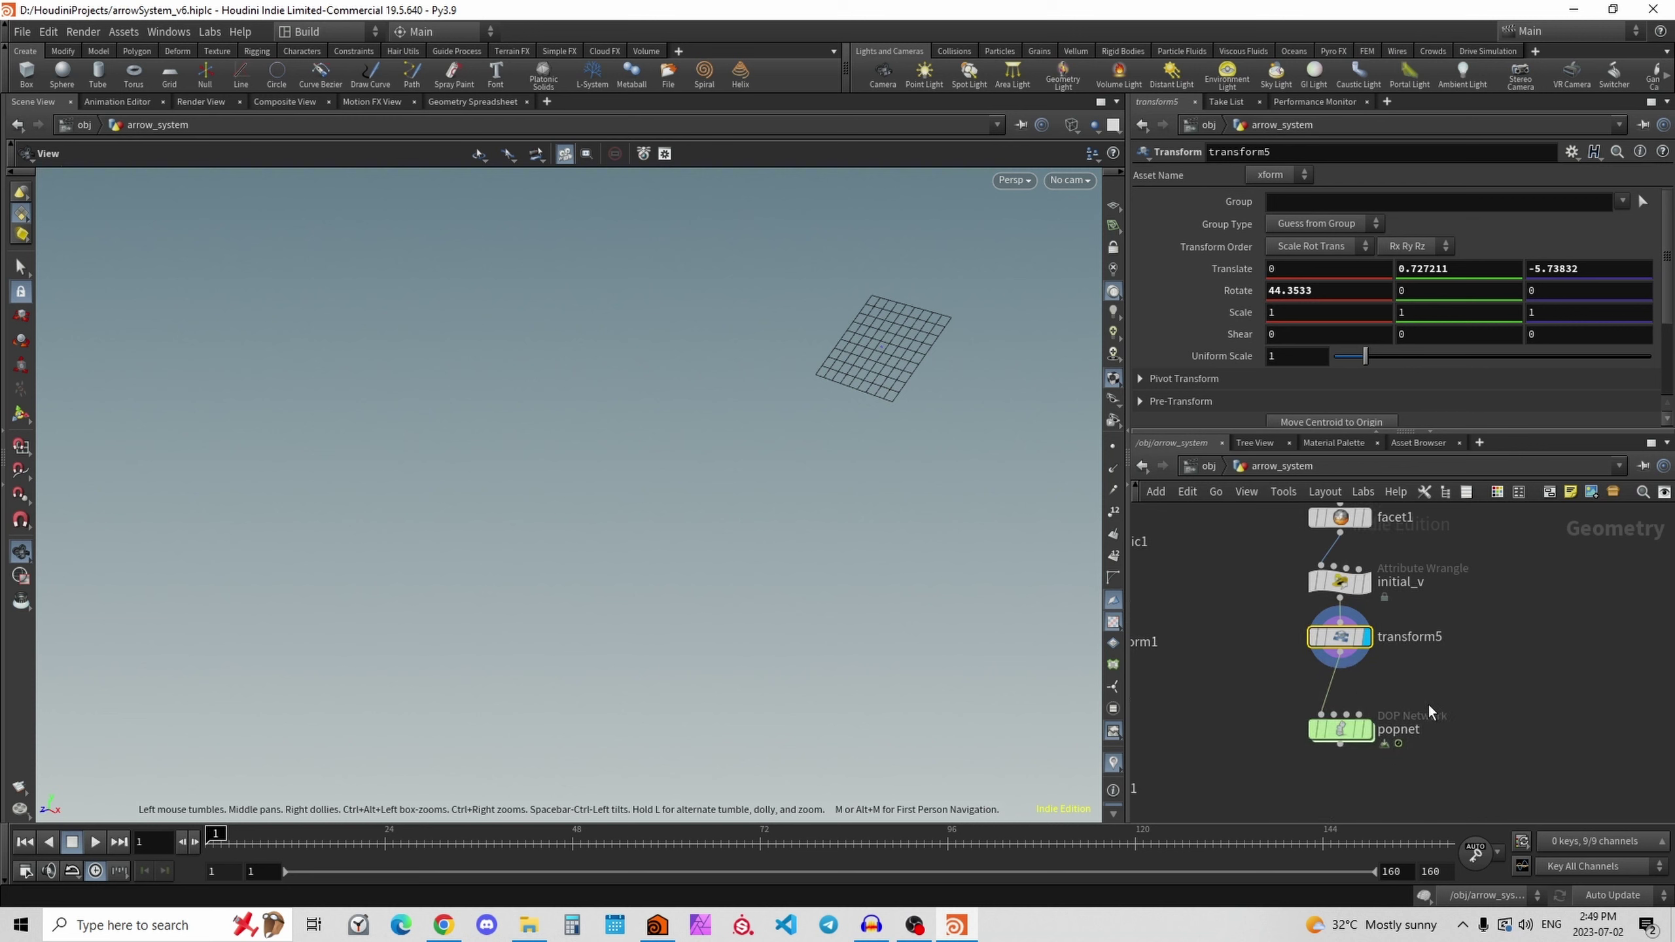
double_click(1348, 729)
middle_click_drag(1385, 675, 1460, 619)
scroll(1460, 619, "down", 6)
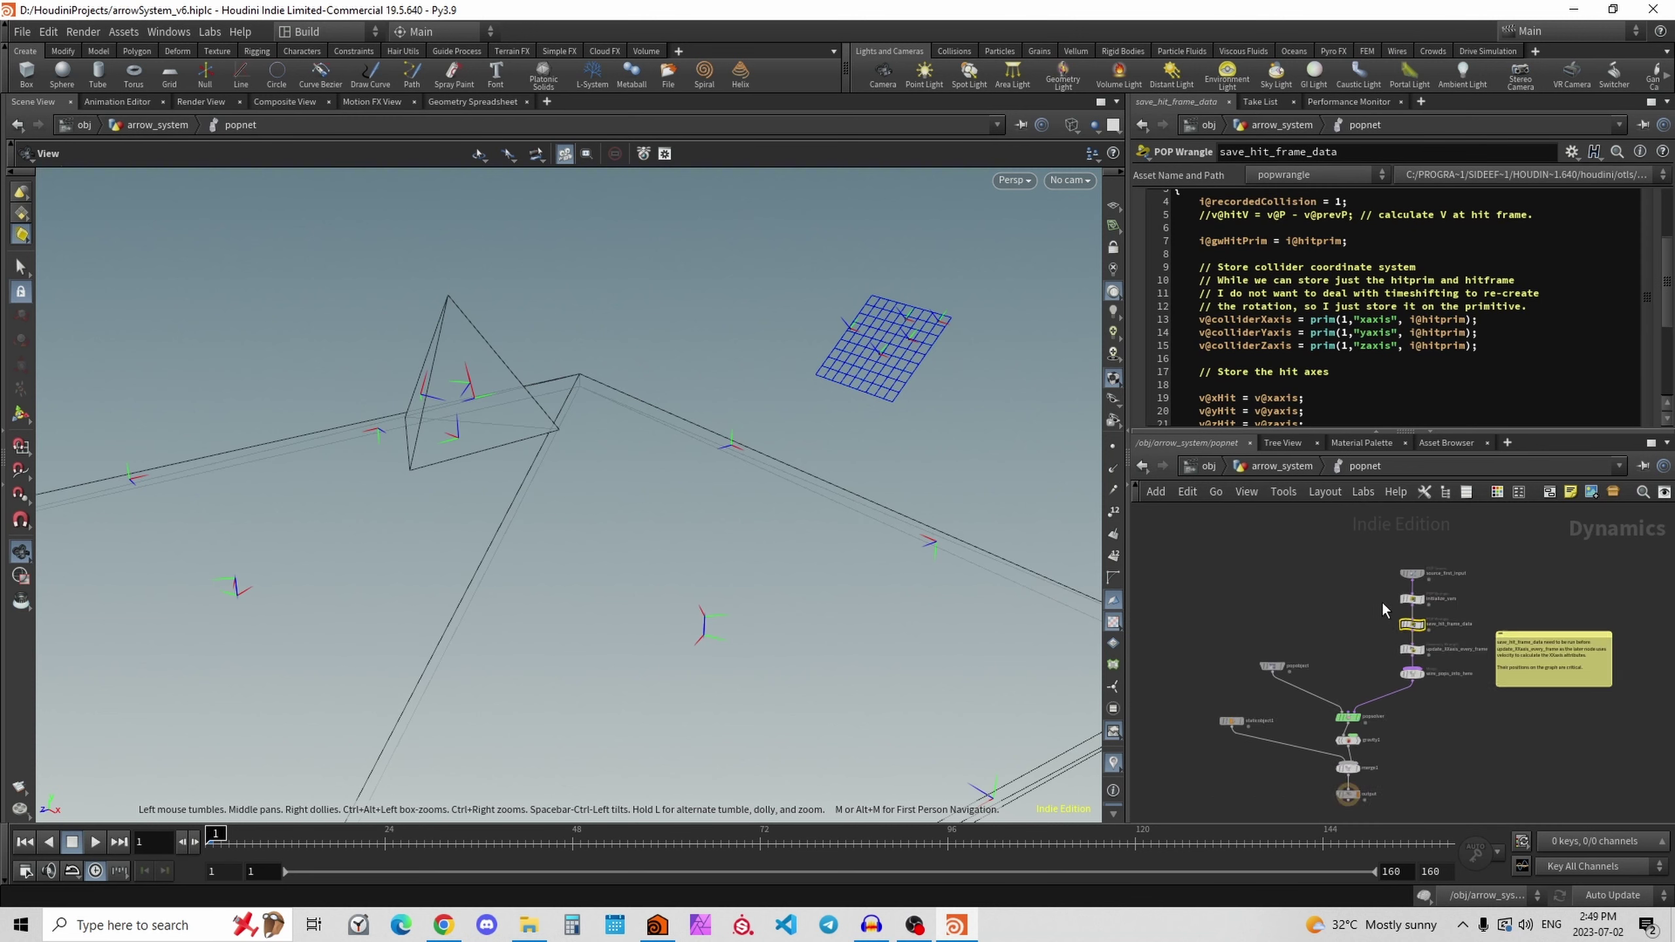
left_click_drag(1380, 591, 1456, 656)
scroll(1429, 654, "up", 5)
scroll(1345, 652, "down", 5)
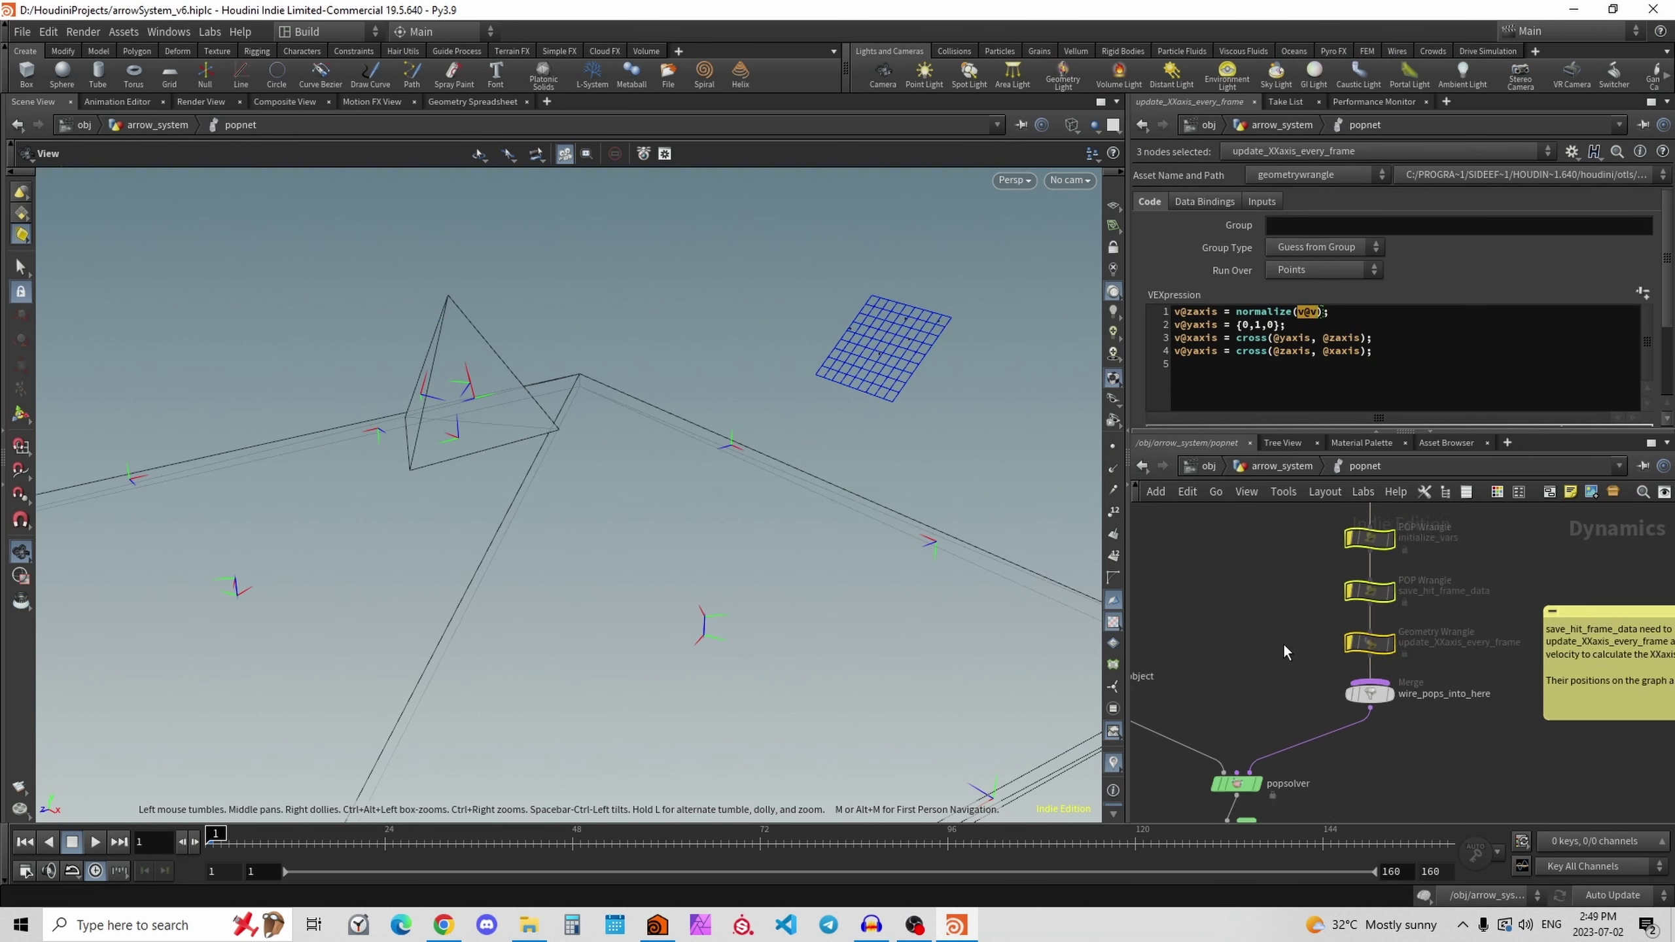
key("h")
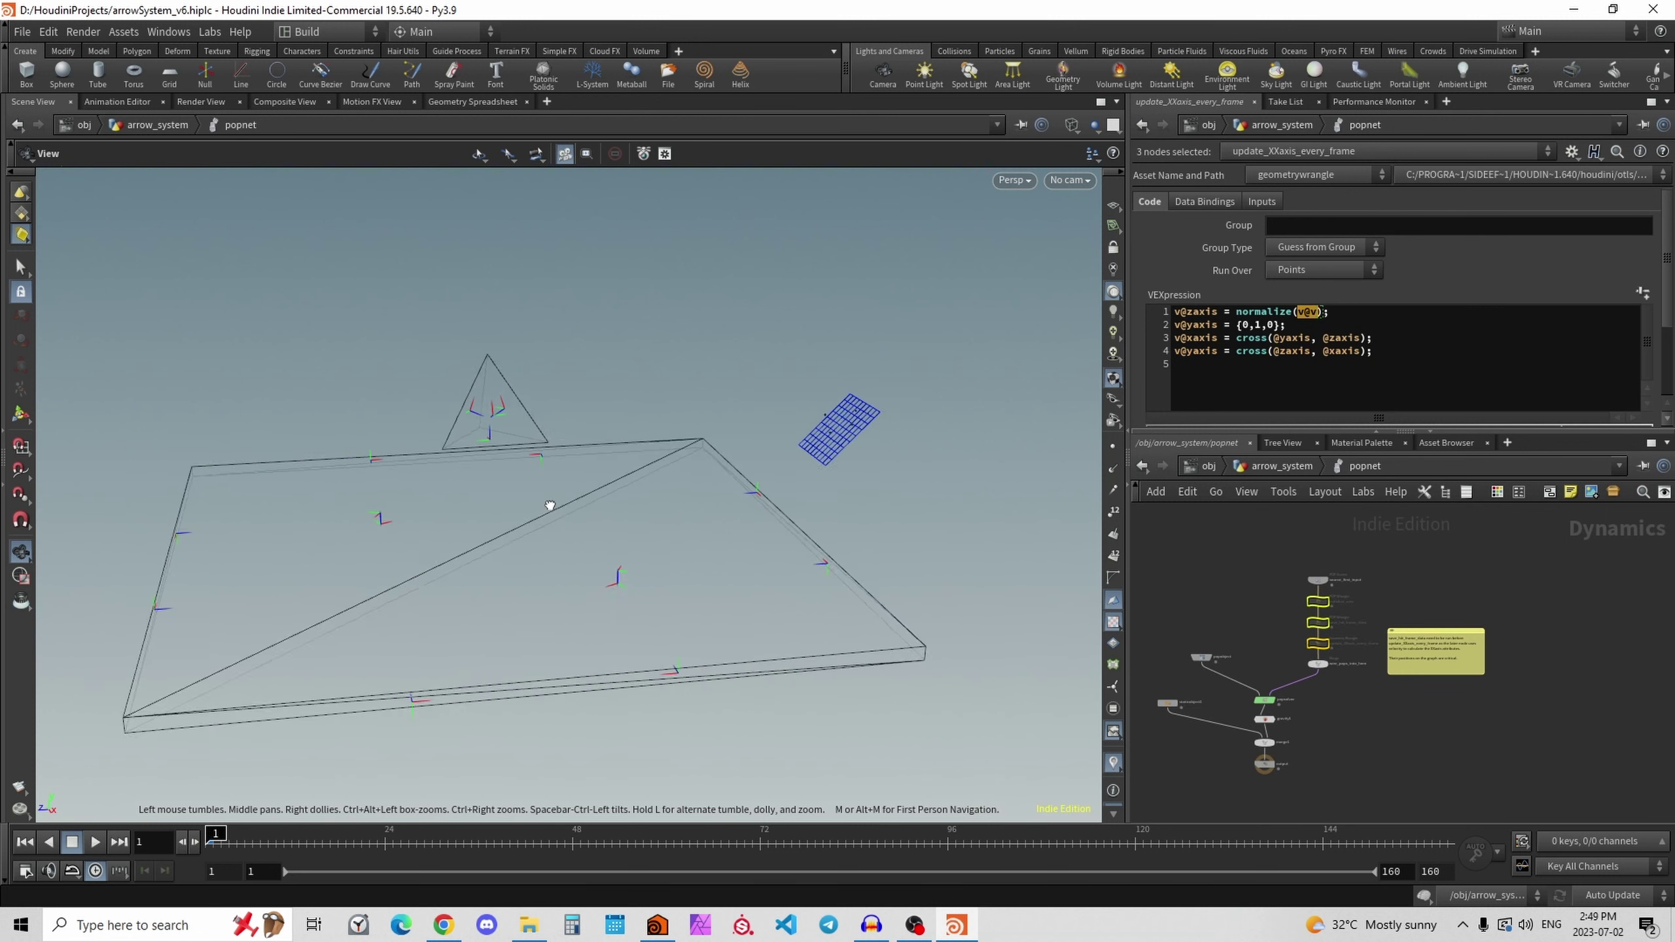
Play the simulation, stop at frame 81, and review the static object's collider path and deforming geometry settings.
left_click(93, 843)
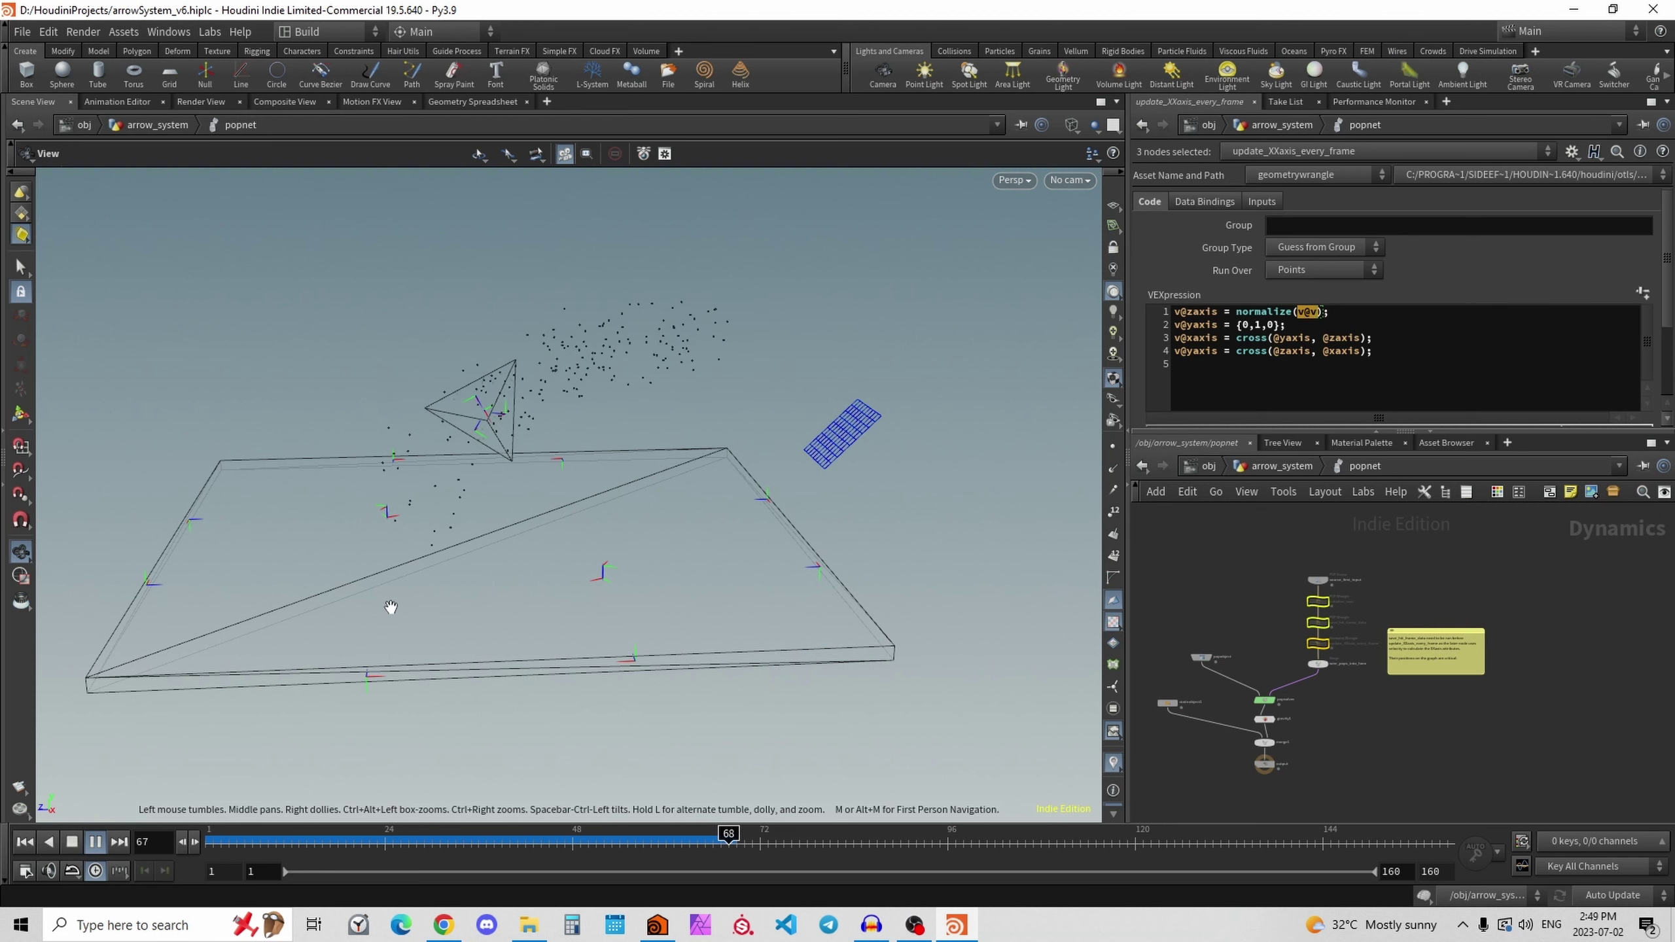
left_click(832, 844)
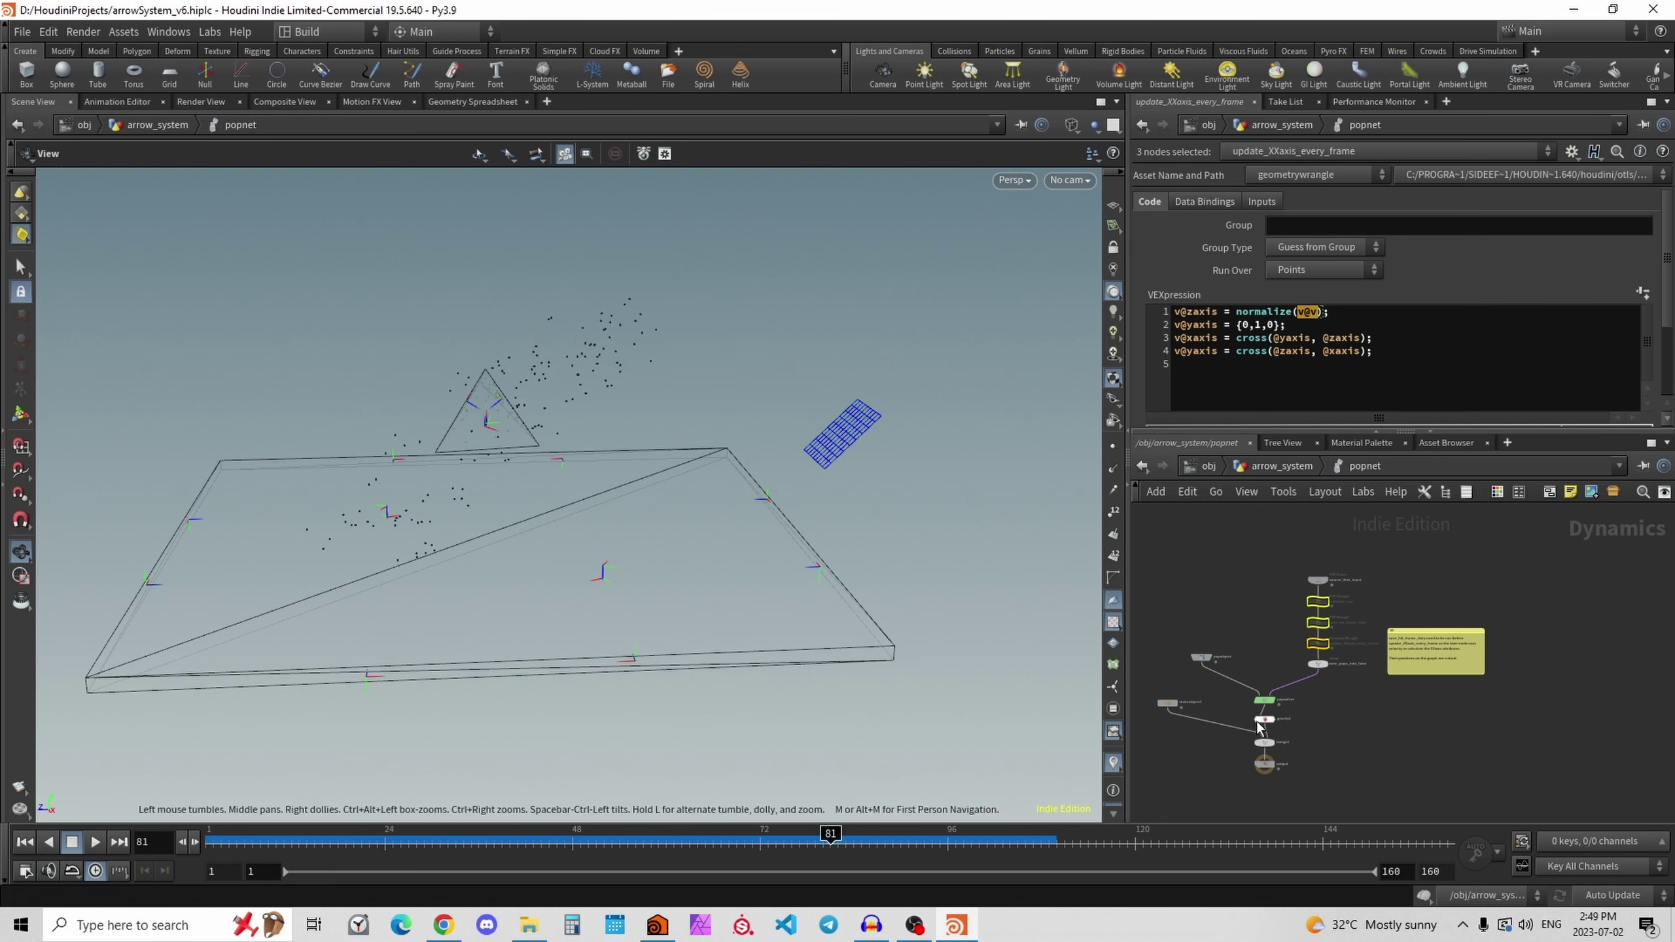
left_click(1167, 703)
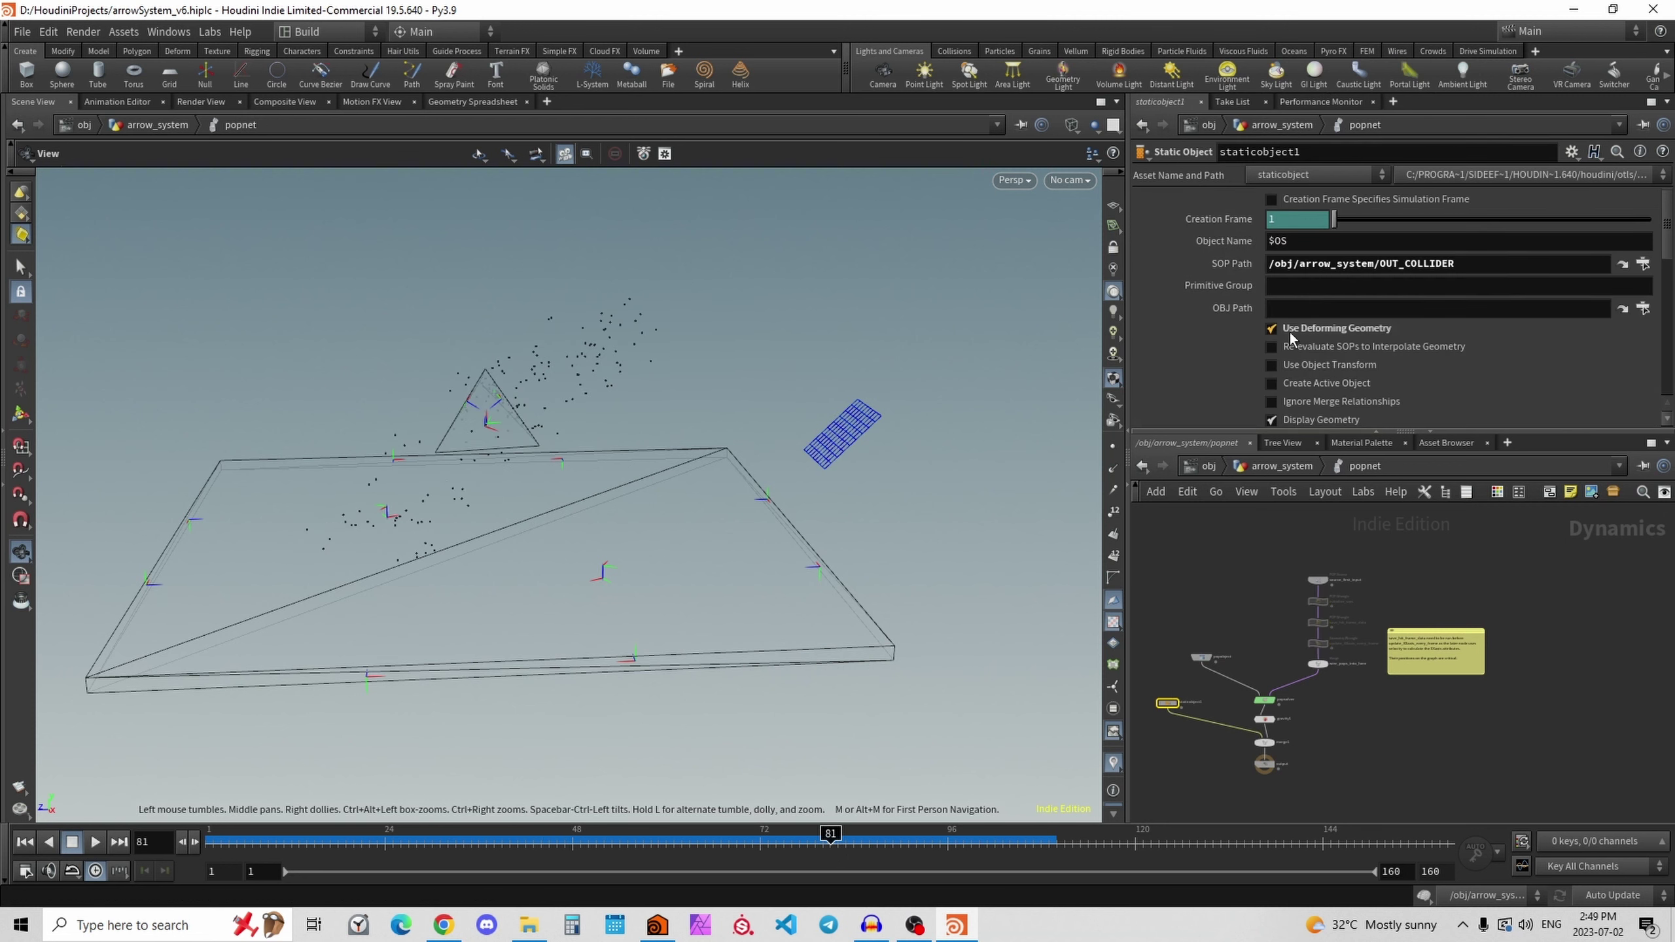
Review the birth, source and attribute settings of source_first_input and return the timeline to frame 1.
scroll(1345, 573, "up", 5)
left_click(1364, 583)
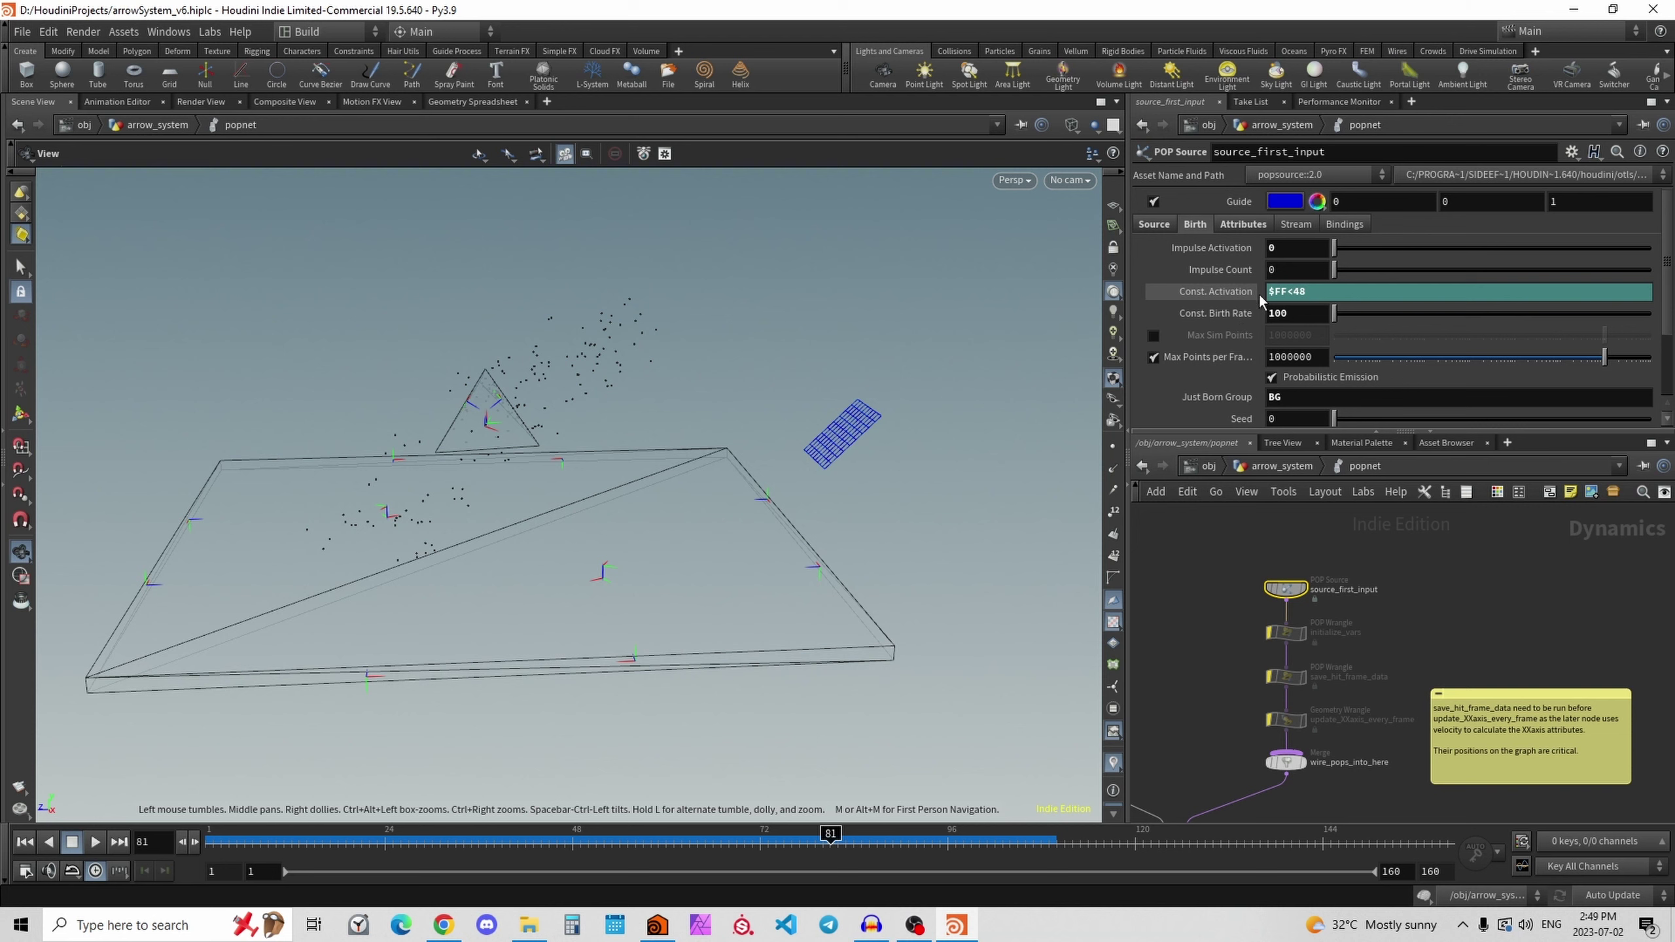
left_click(1157, 226)
left_click(1243, 225)
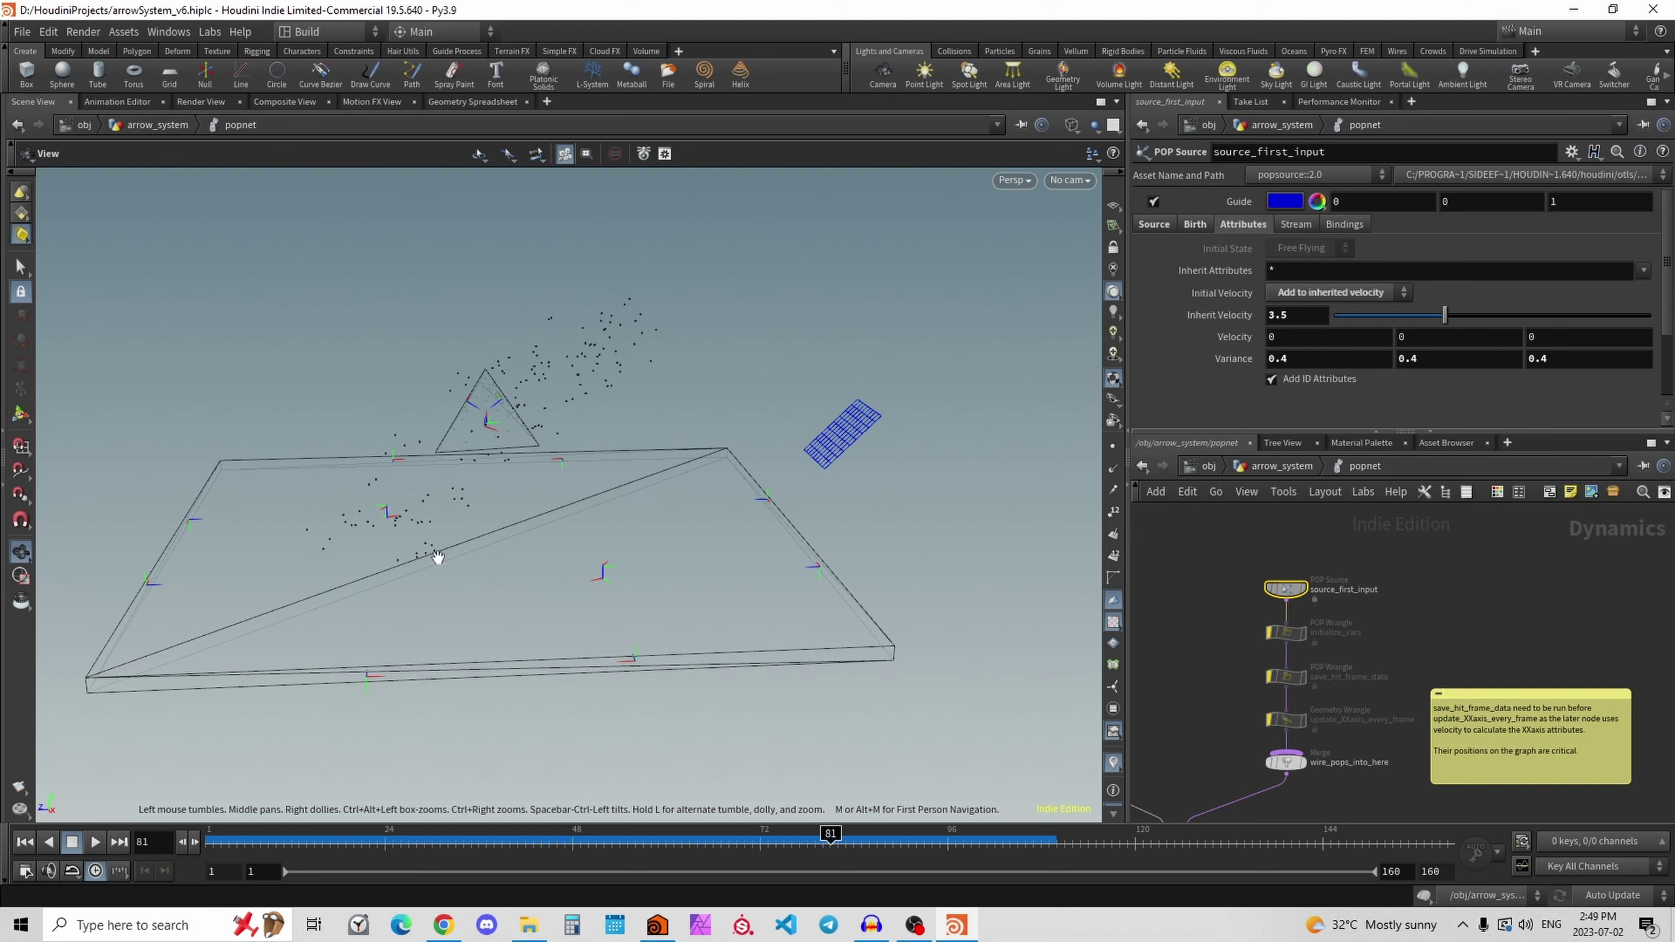
left_click_drag(251, 842, 94, 838)
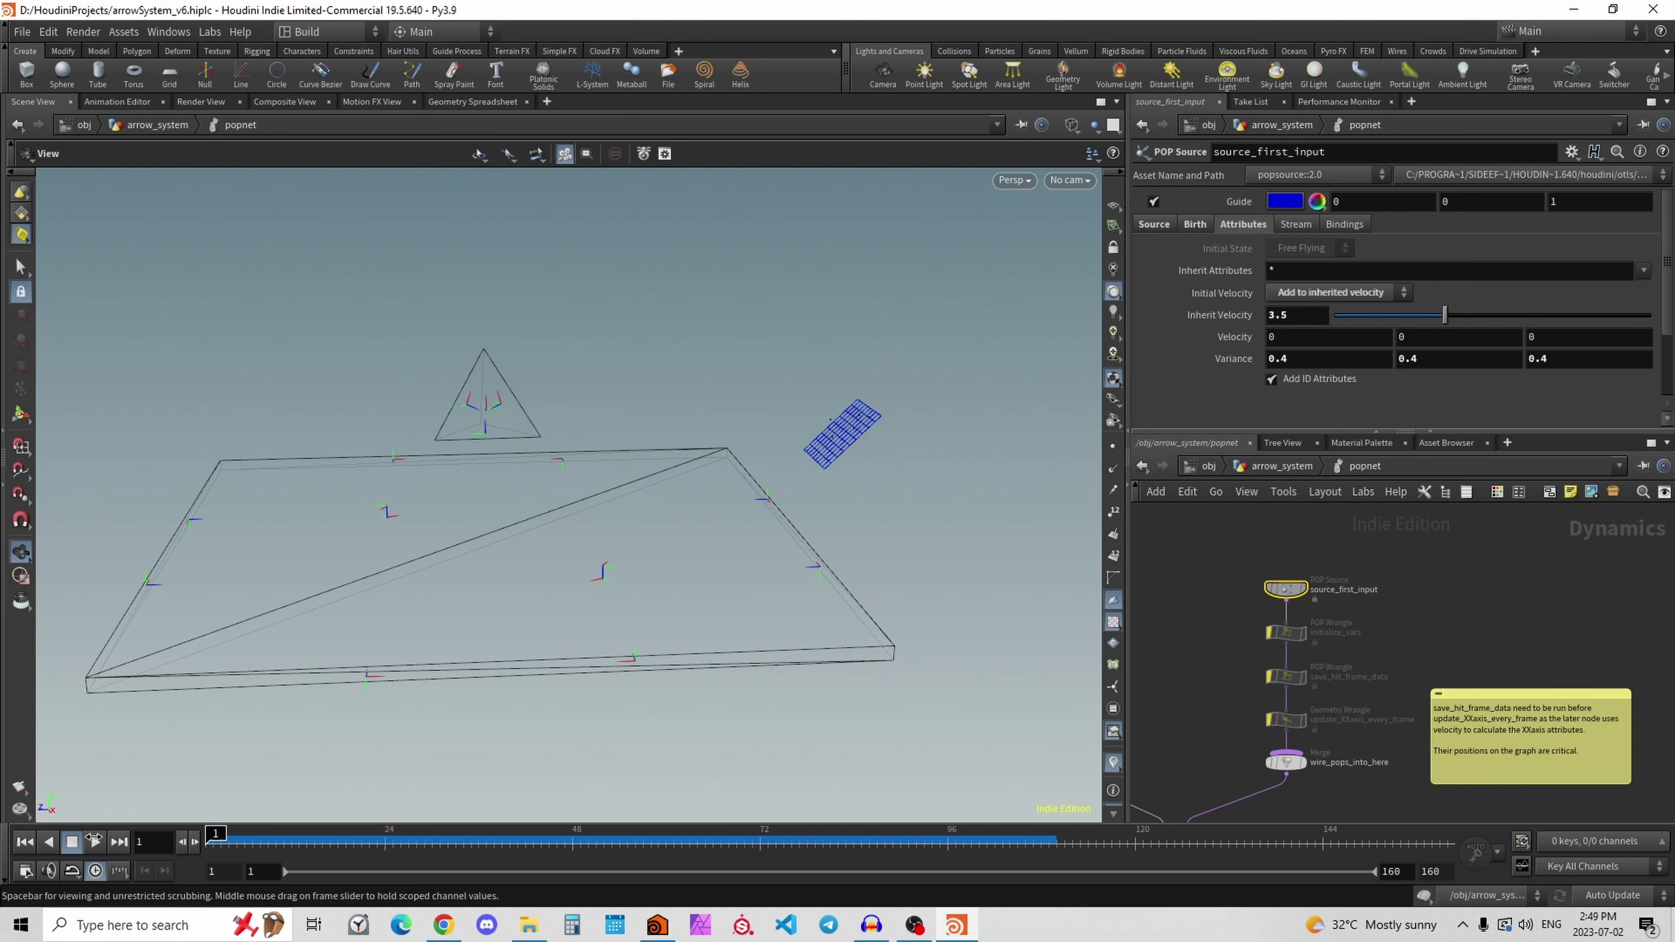
Review the popsolver's collision behavior settings, including the collision response, with the timeline at the first frame.
middle_click_drag(1240, 696, 1256, 576)
left_click(1232, 655)
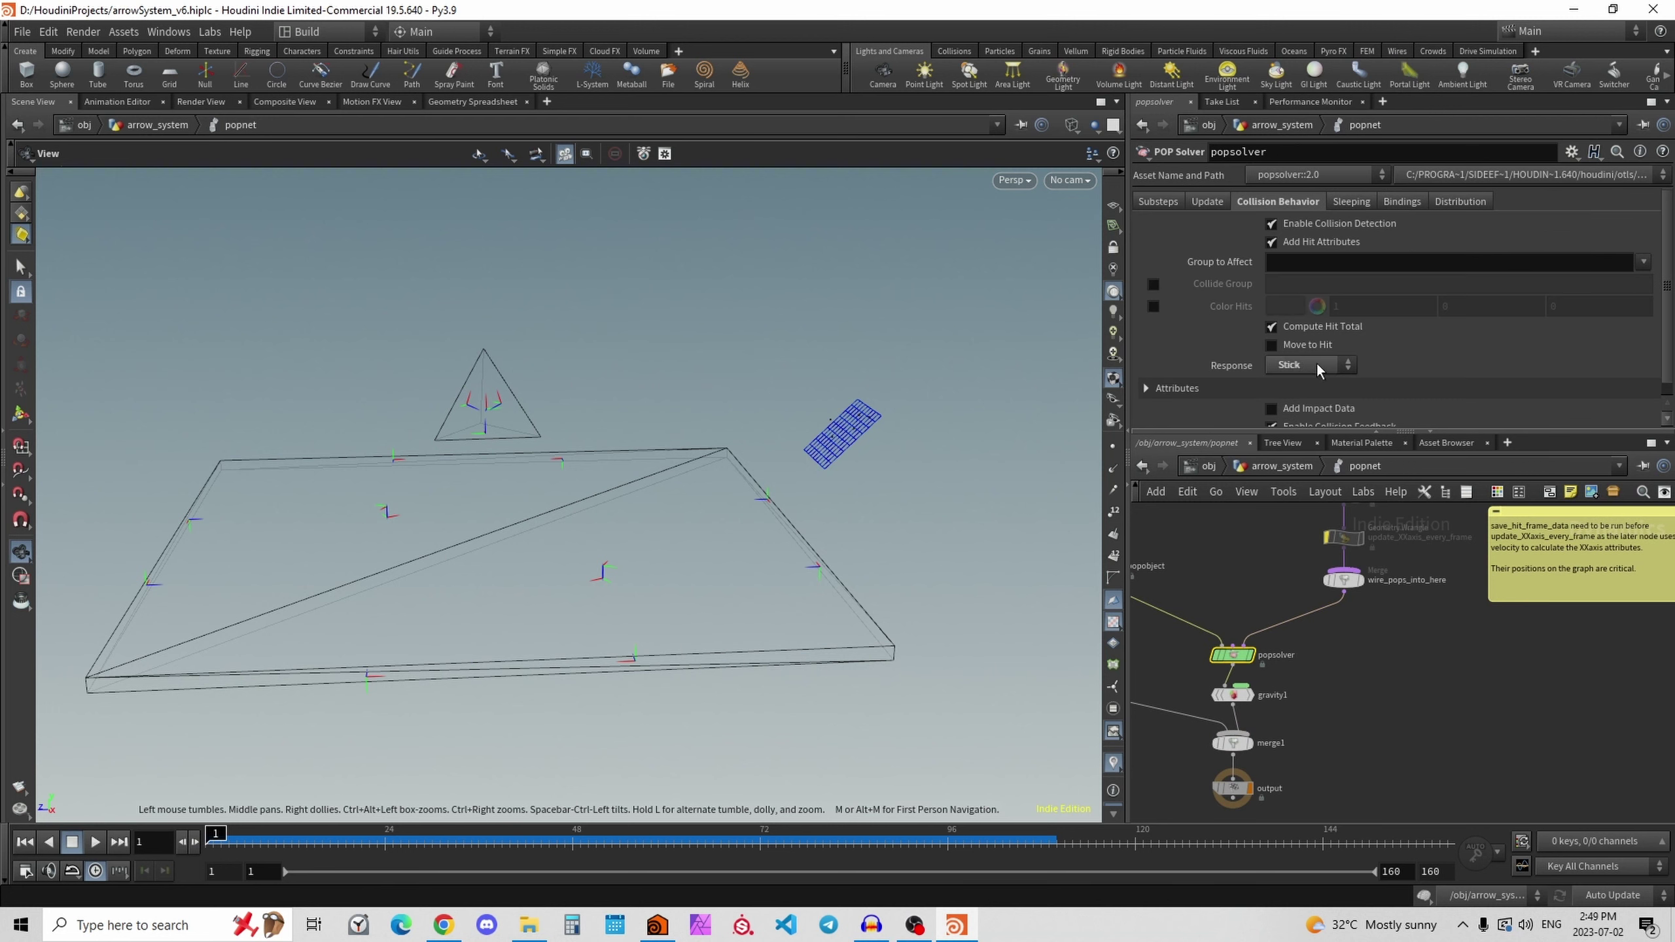
mouse_move(218, 842)
left_mouse_down()
mouse_move(569, 840)
mouse_move(222, 836)
left_mouse_up()
left_click(25, 842)
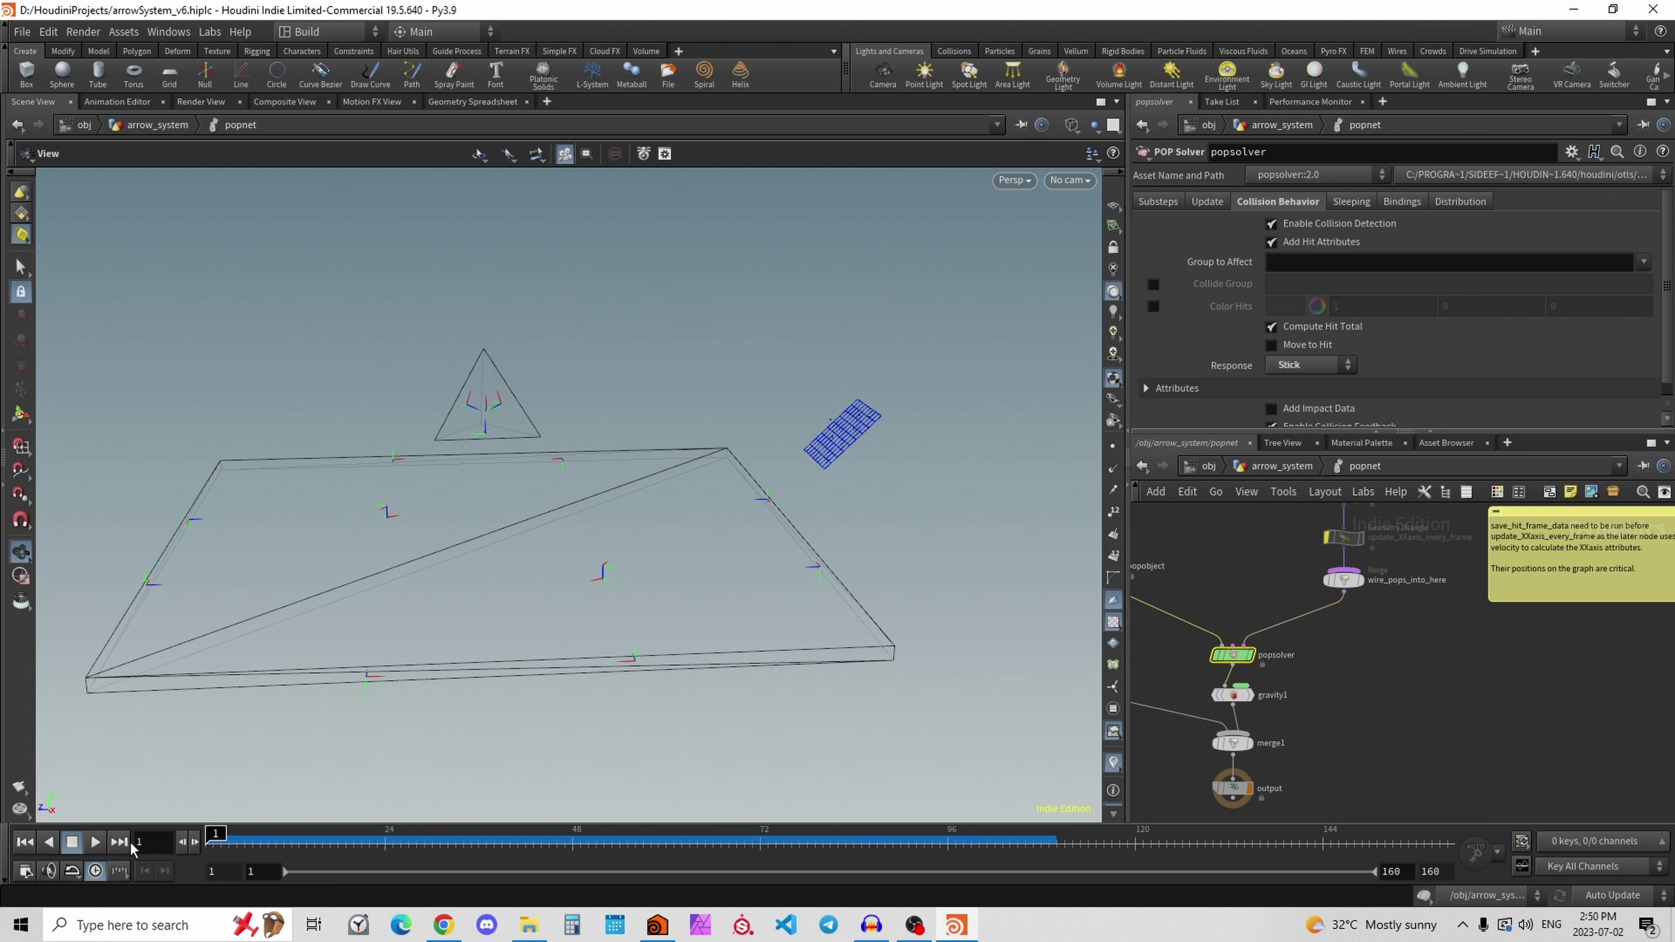
Re-enable the bypassed initialize_vars wrangle and show its code.
middle_click_drag(1430, 623, 1407, 801)
scroll(1377, 631, "up", 3)
scroll(1376, 636, "up", 2)
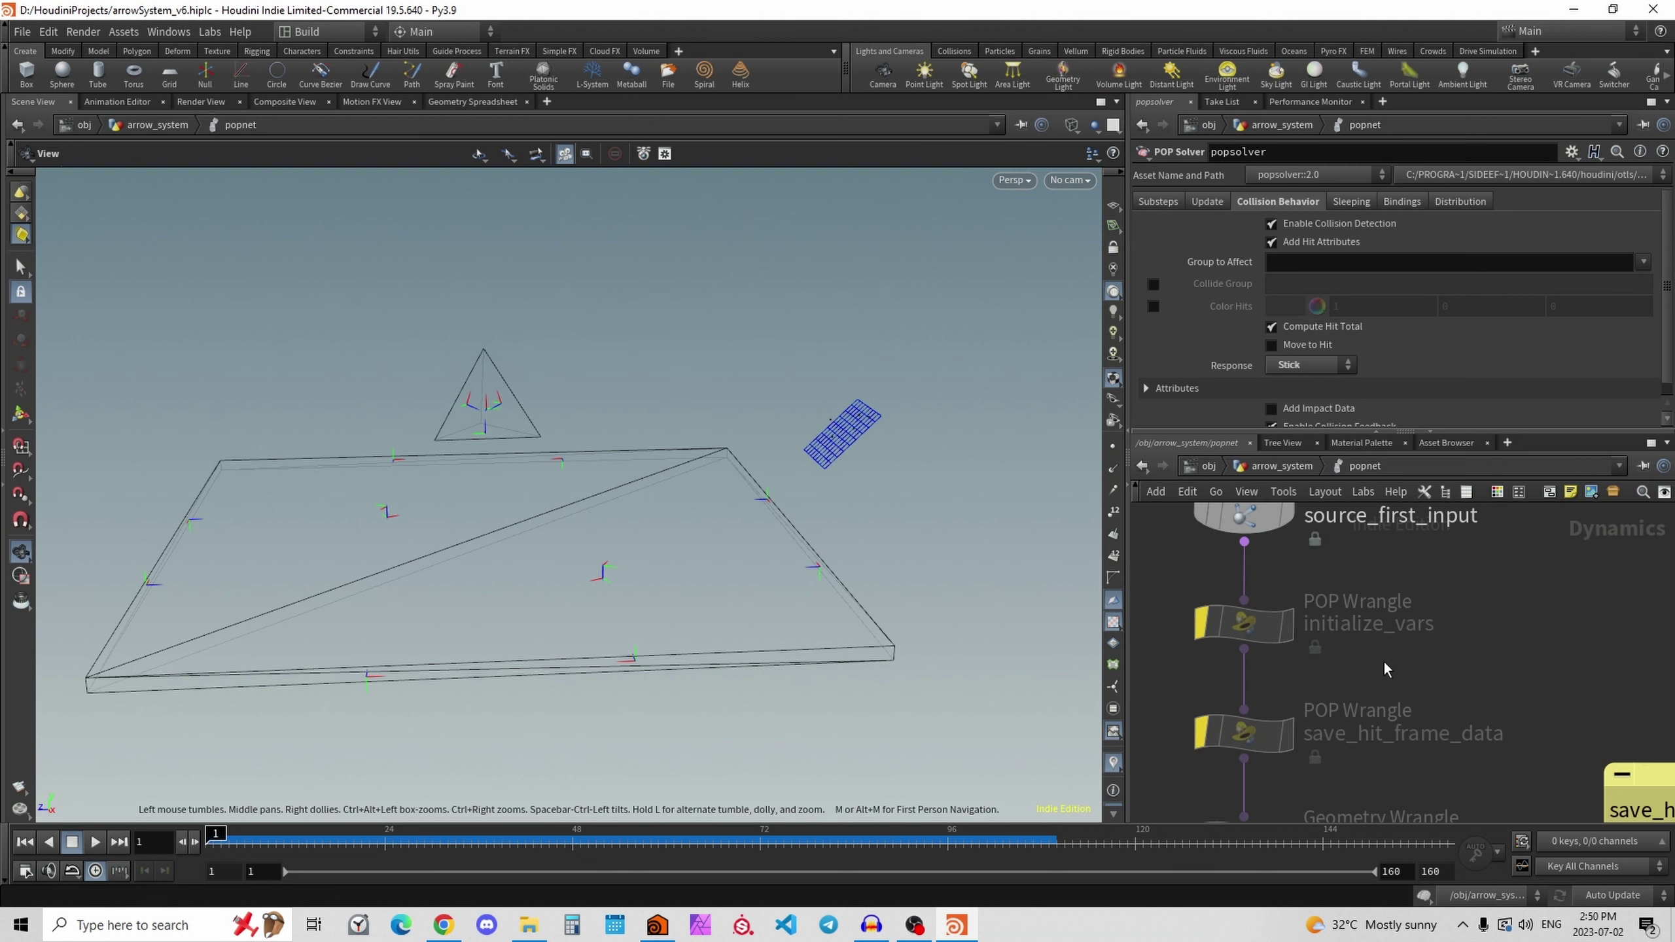
left_click(1243, 624)
left_click(1473, 652)
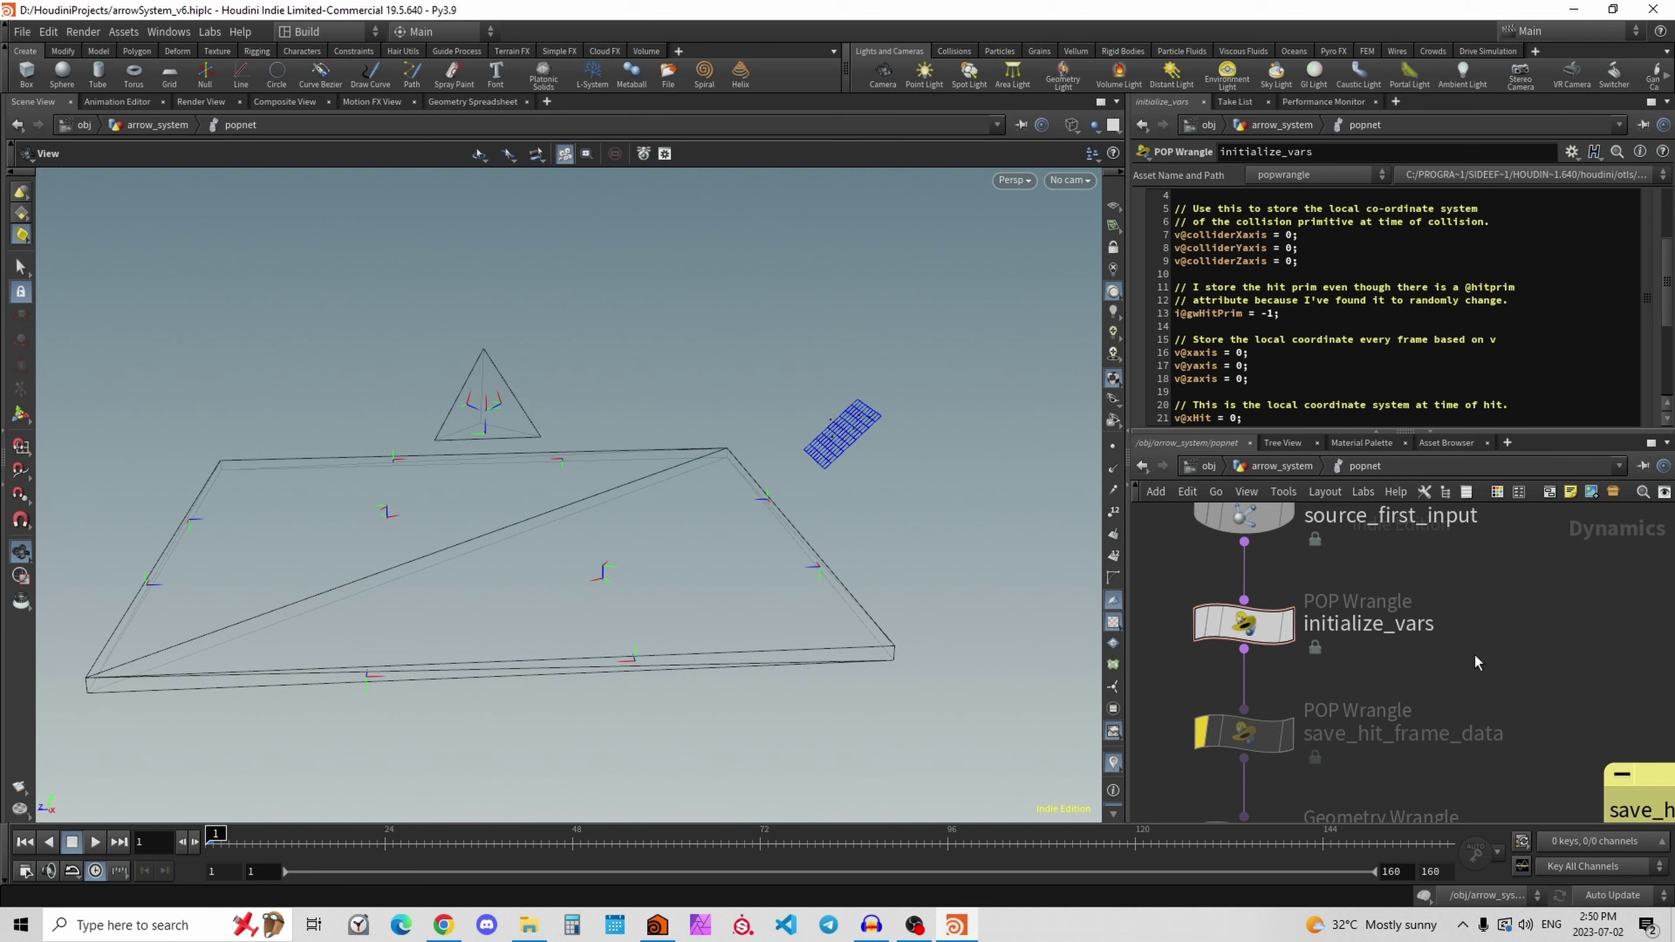
scroll(1473, 655, "down", 3)
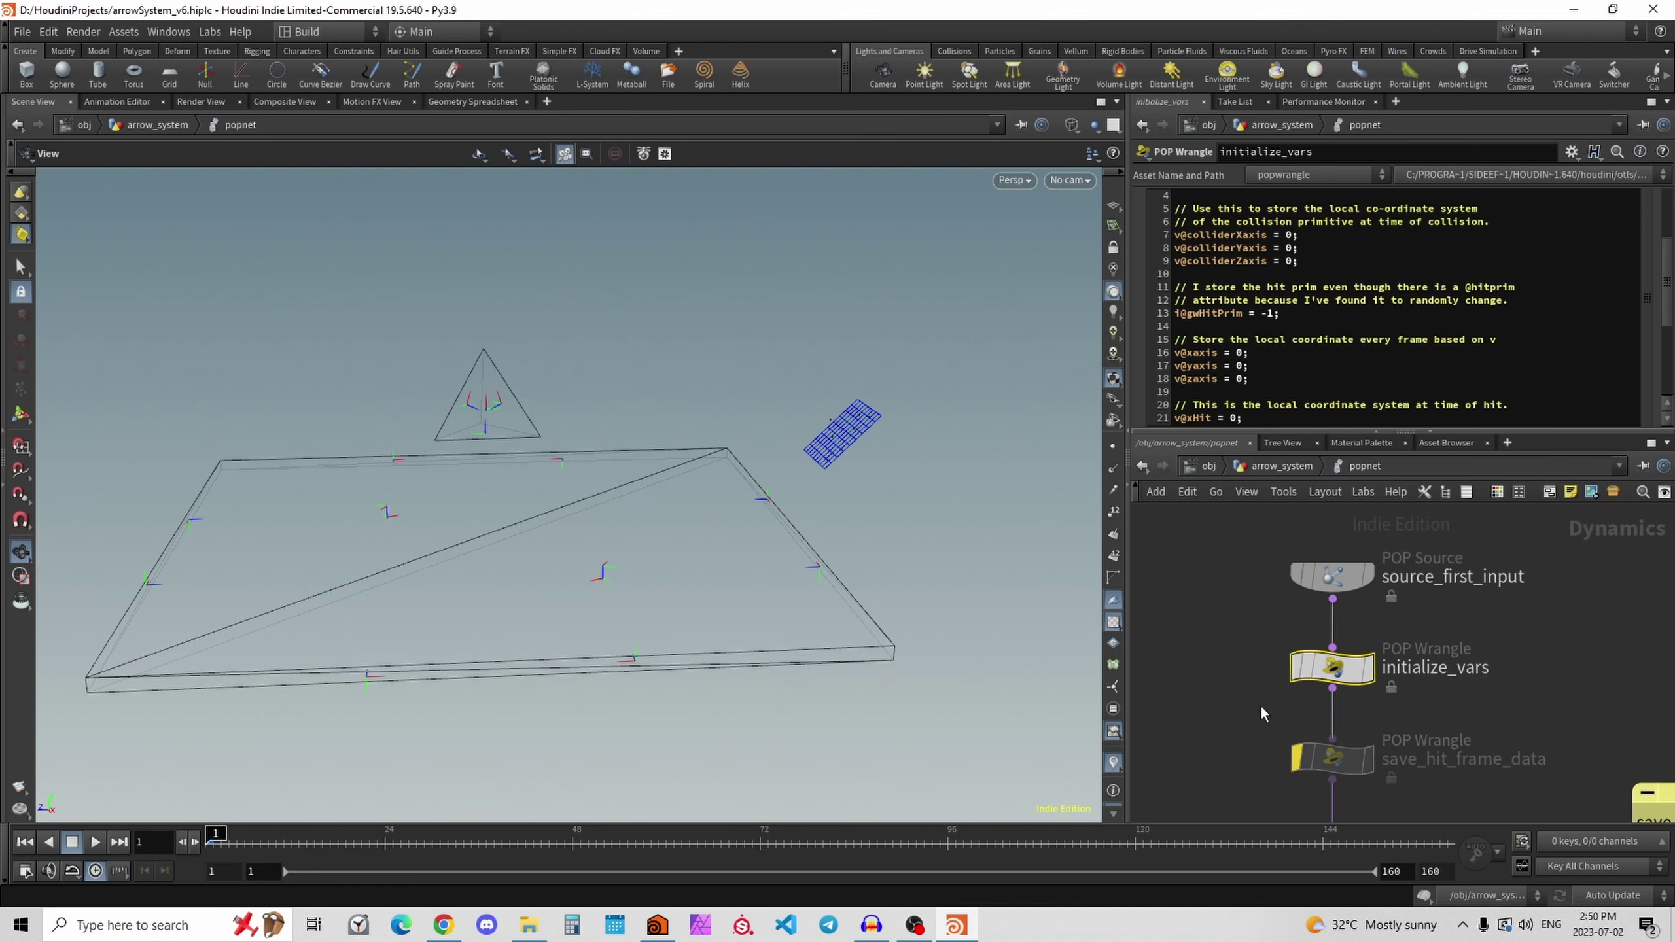
Compare the group of initialize_vars with the Just Born Group in source_first_input's birth settings.
left_click_drag(1332, 688, 1283, 693)
scroll(1296, 271, "up", 3)
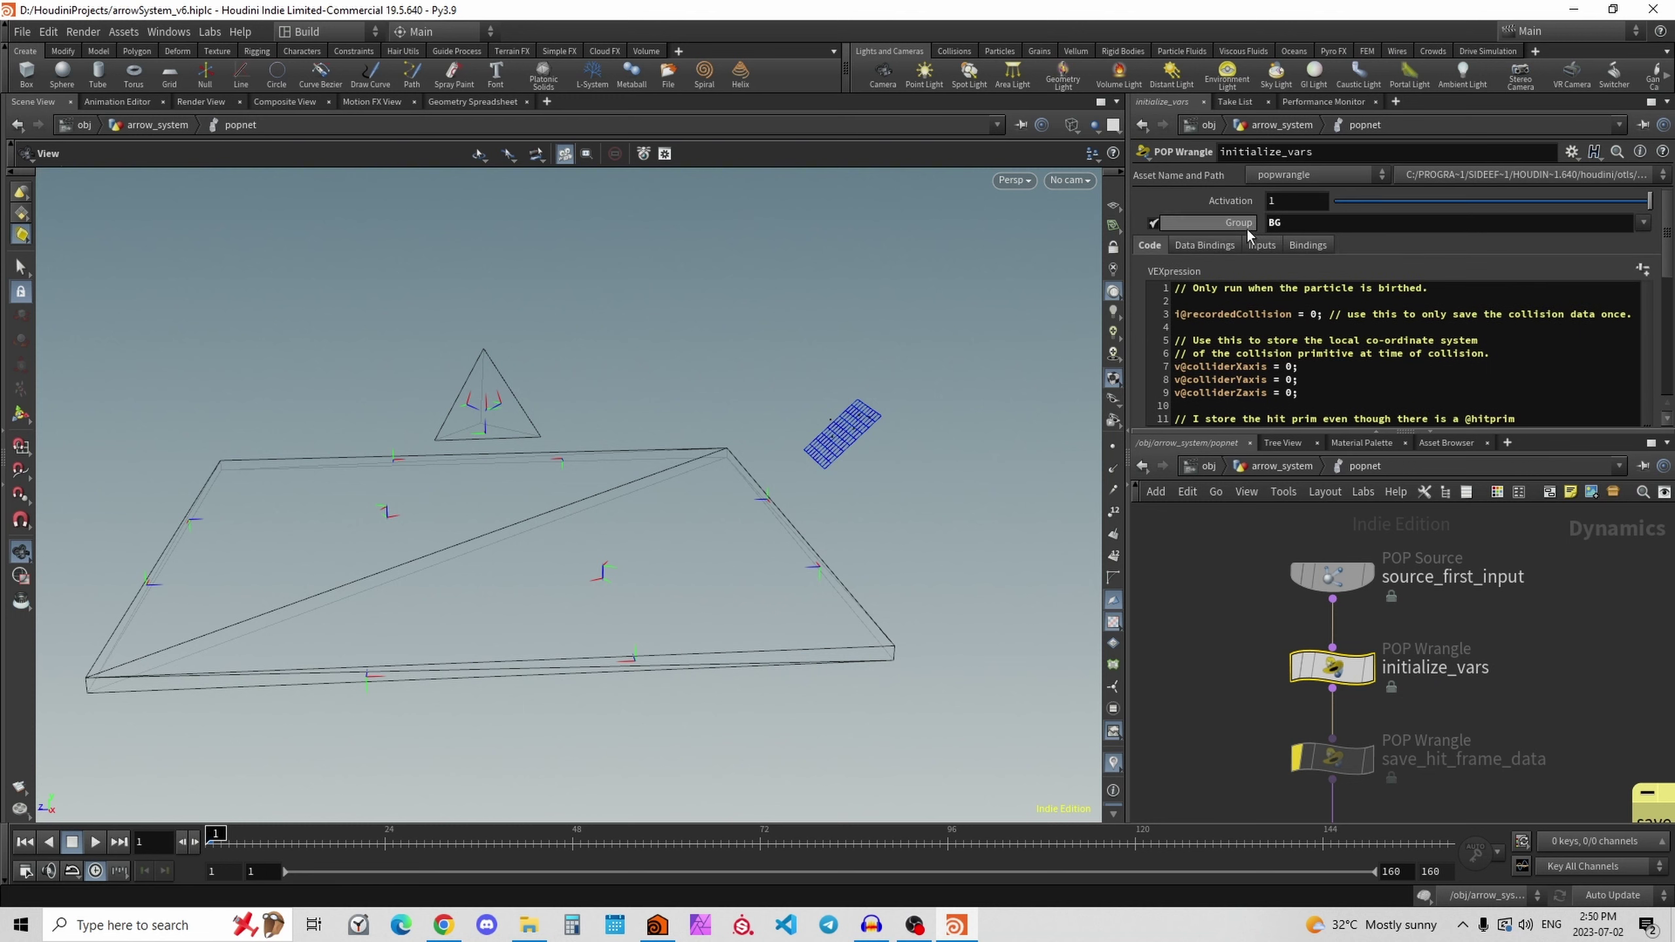
left_click(1269, 225)
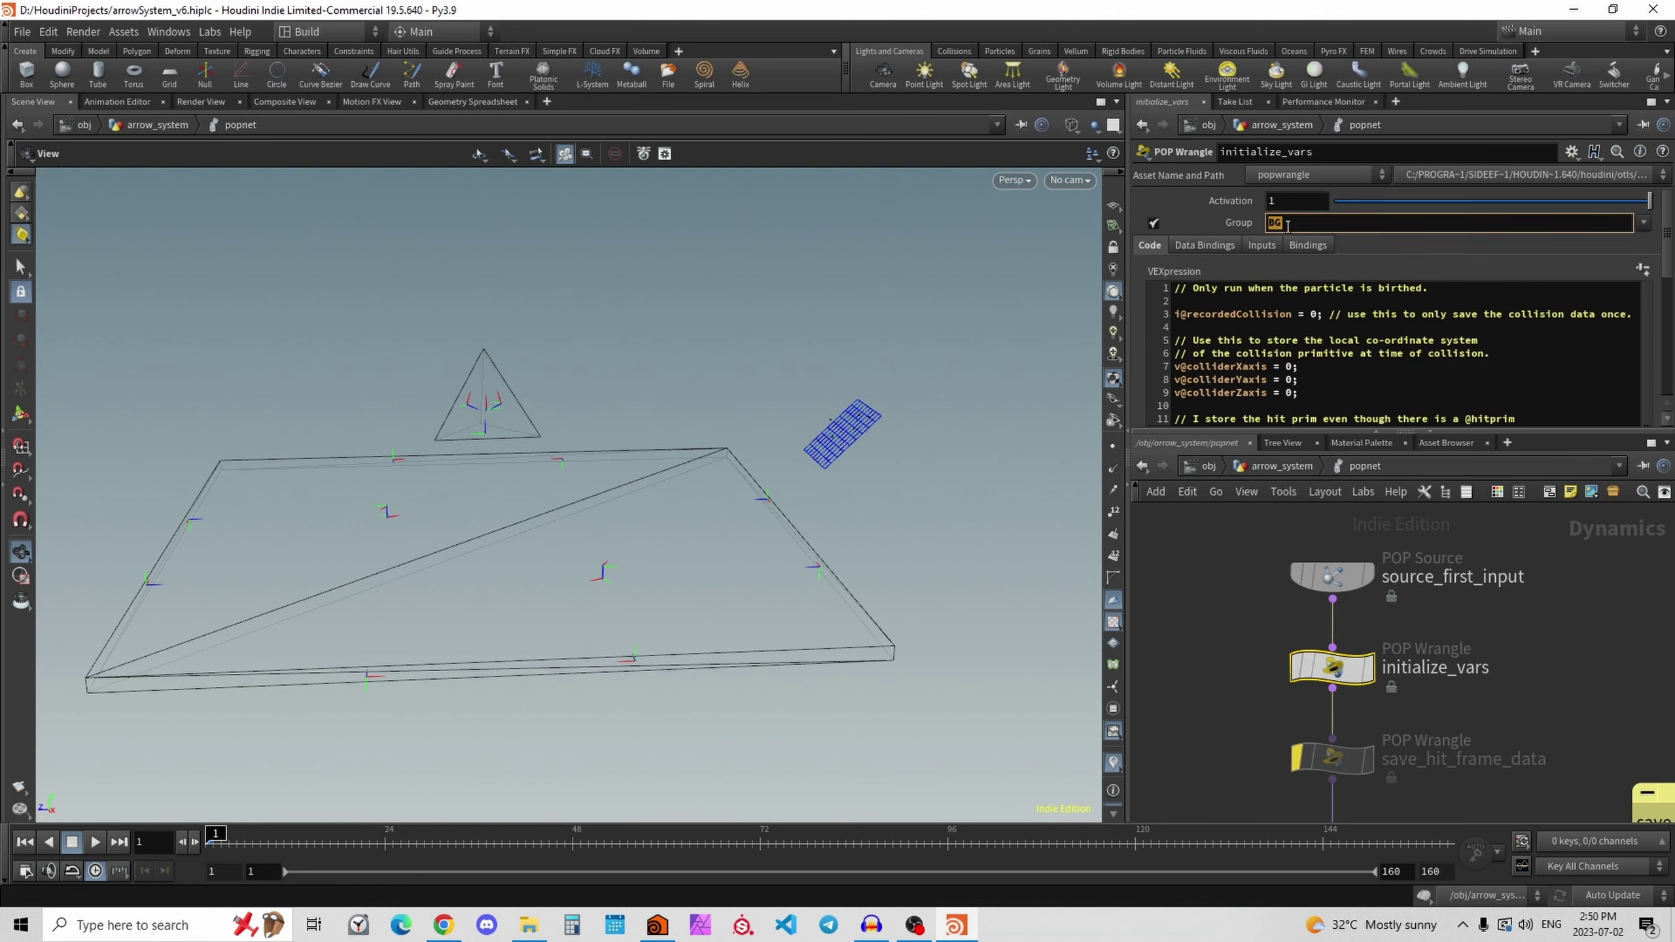
left_click_drag(1199, 621, 1322, 572)
left_click(1190, 226)
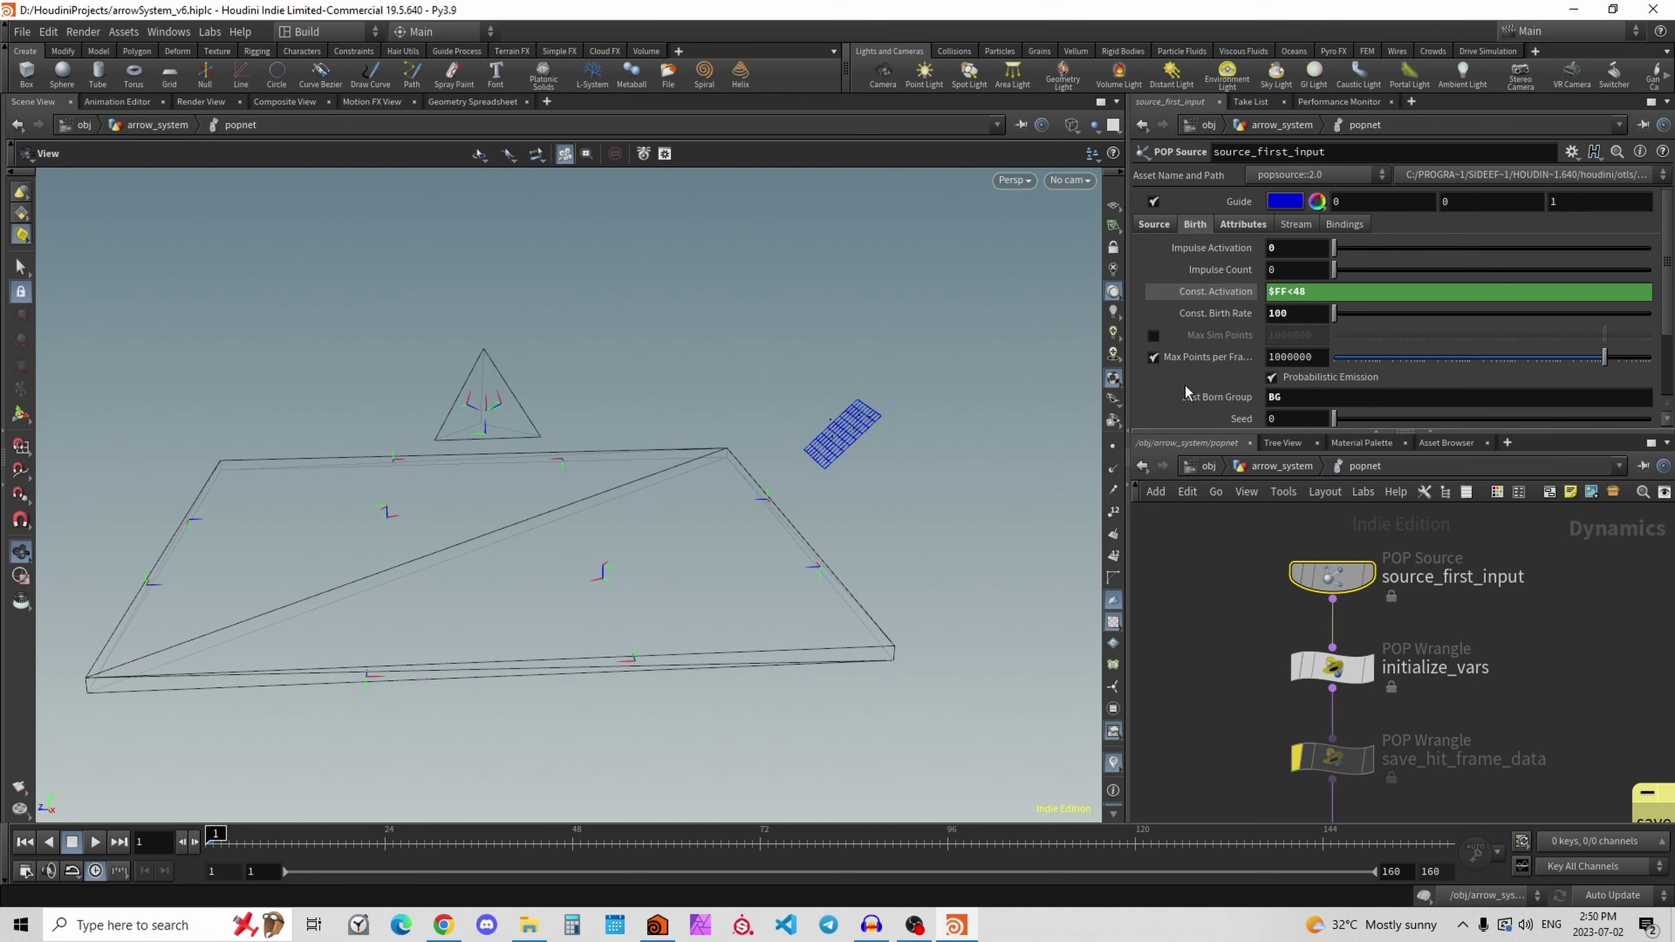
Examine the i@recordedCollision line in initialize_vars and the collider scene it applies to.
left_click(1332, 666)
triple_click(1217, 315)
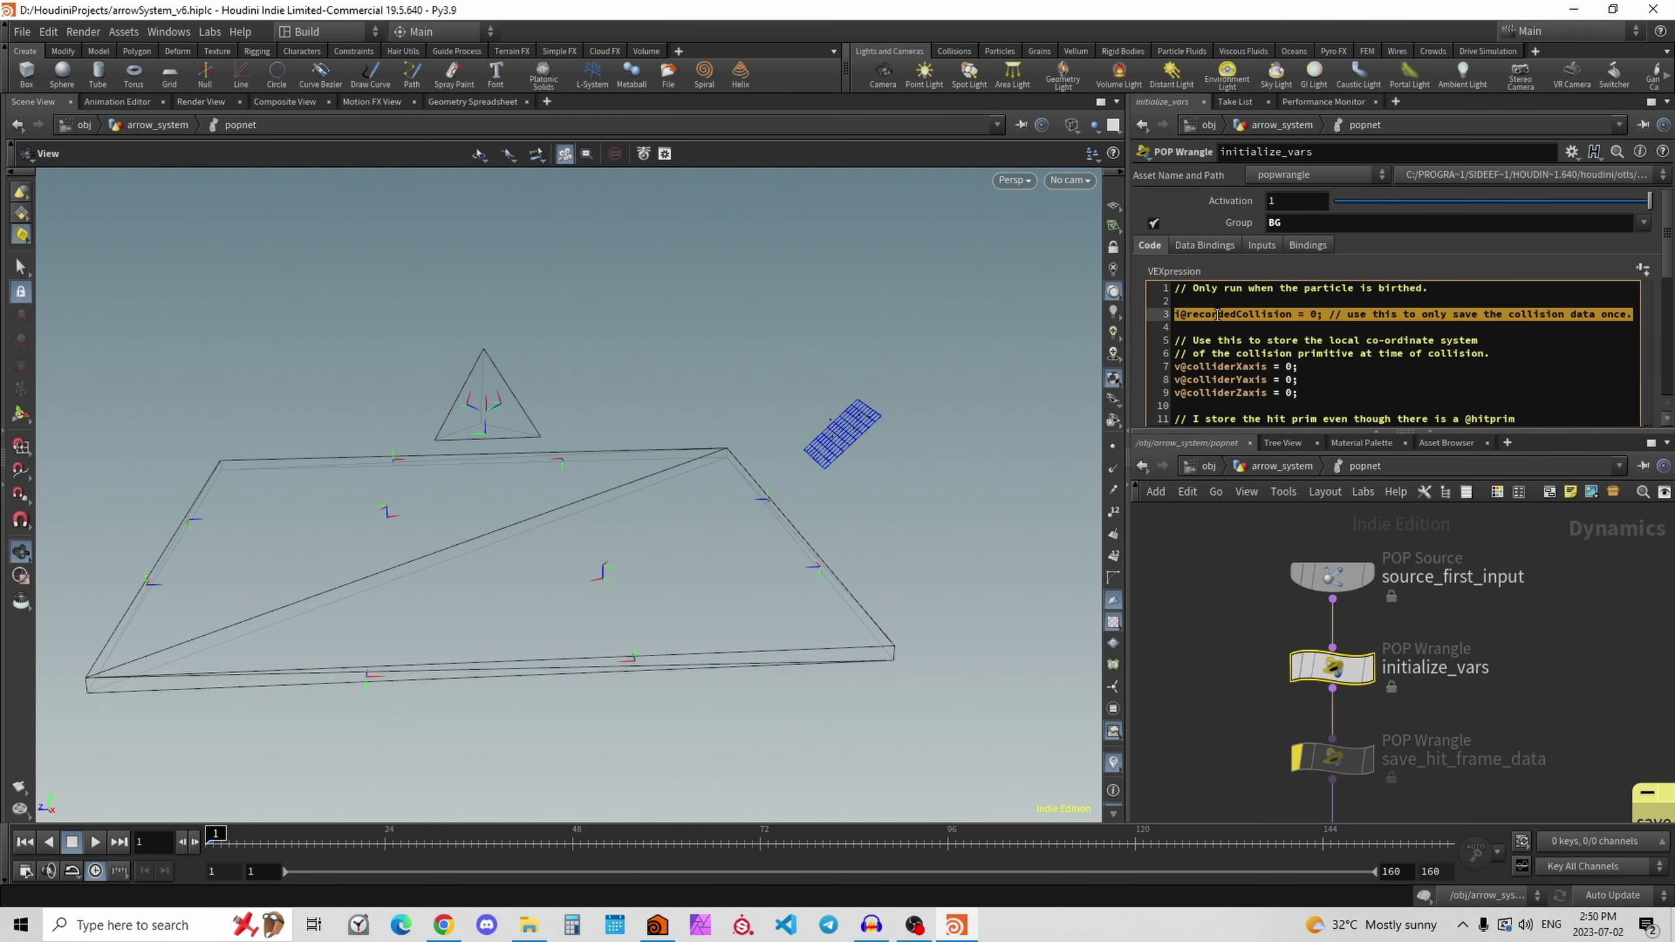
left_click(1218, 316)
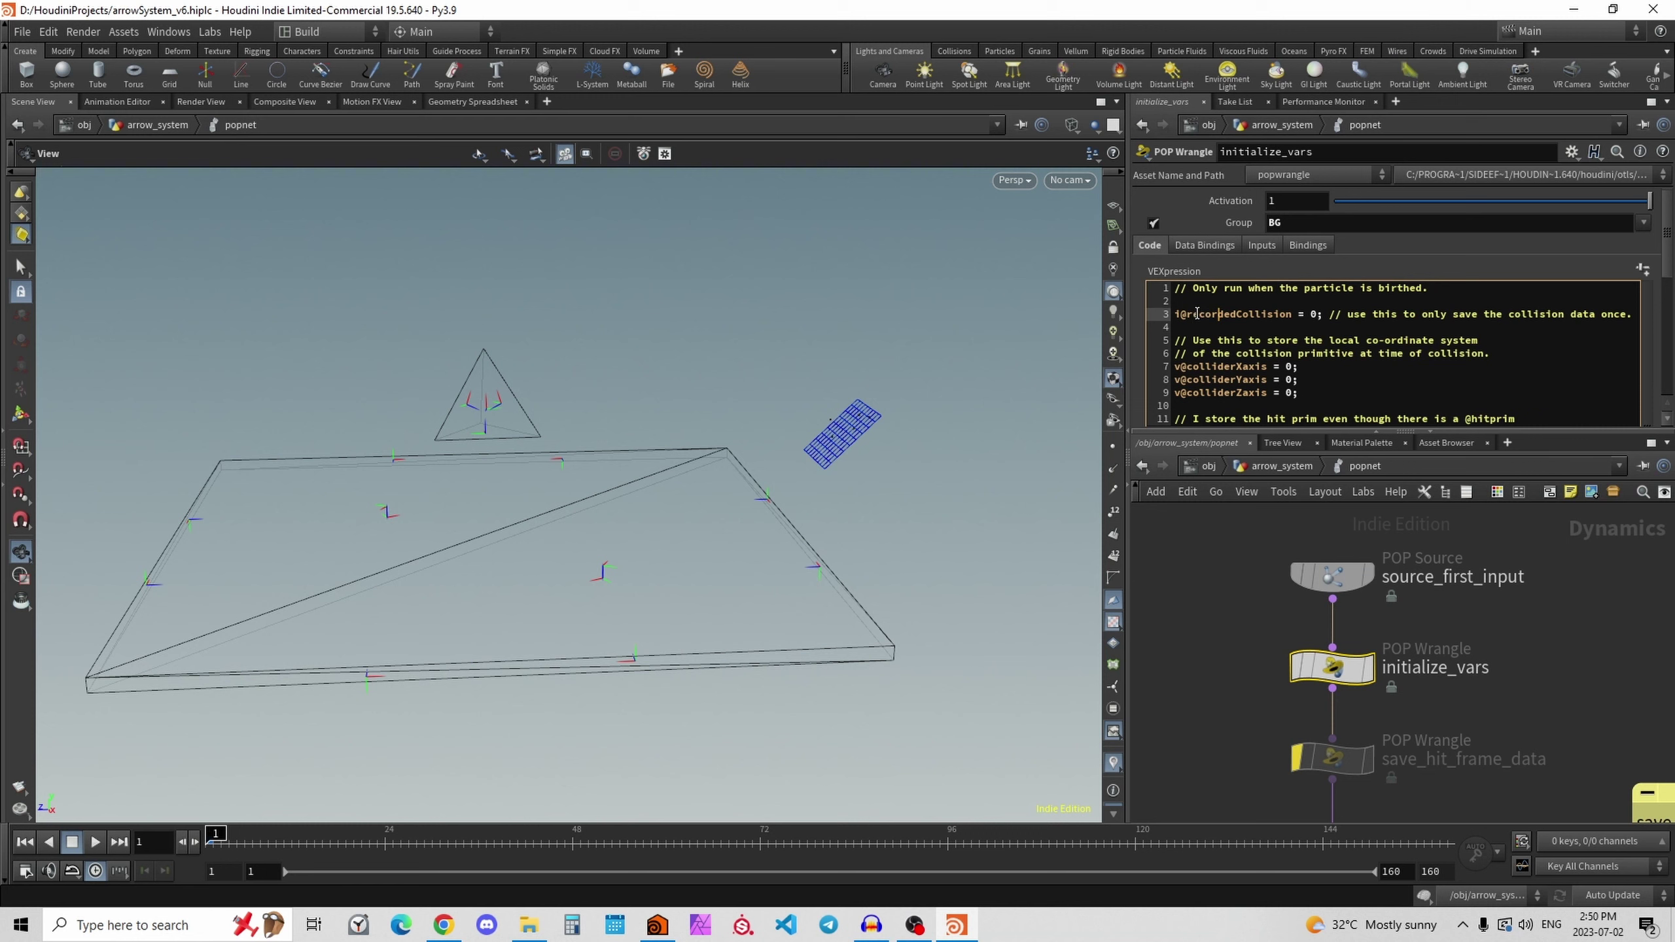
left_click_drag(1321, 316, 1158, 311)
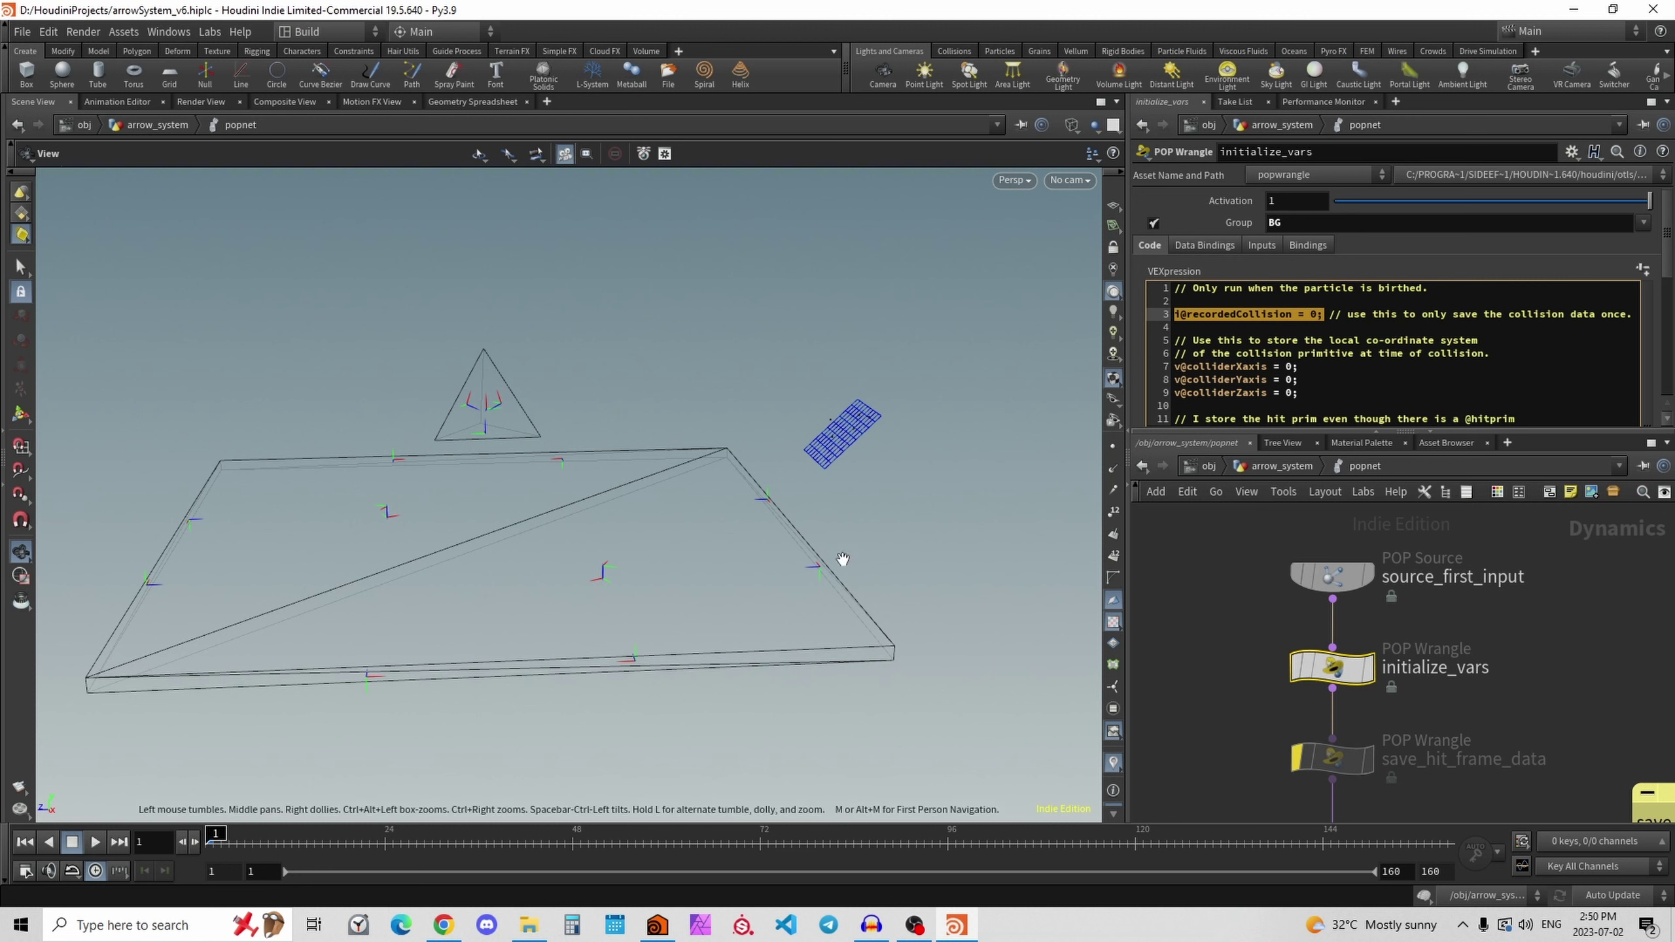
left_click_drag(698, 448, 746, 448)
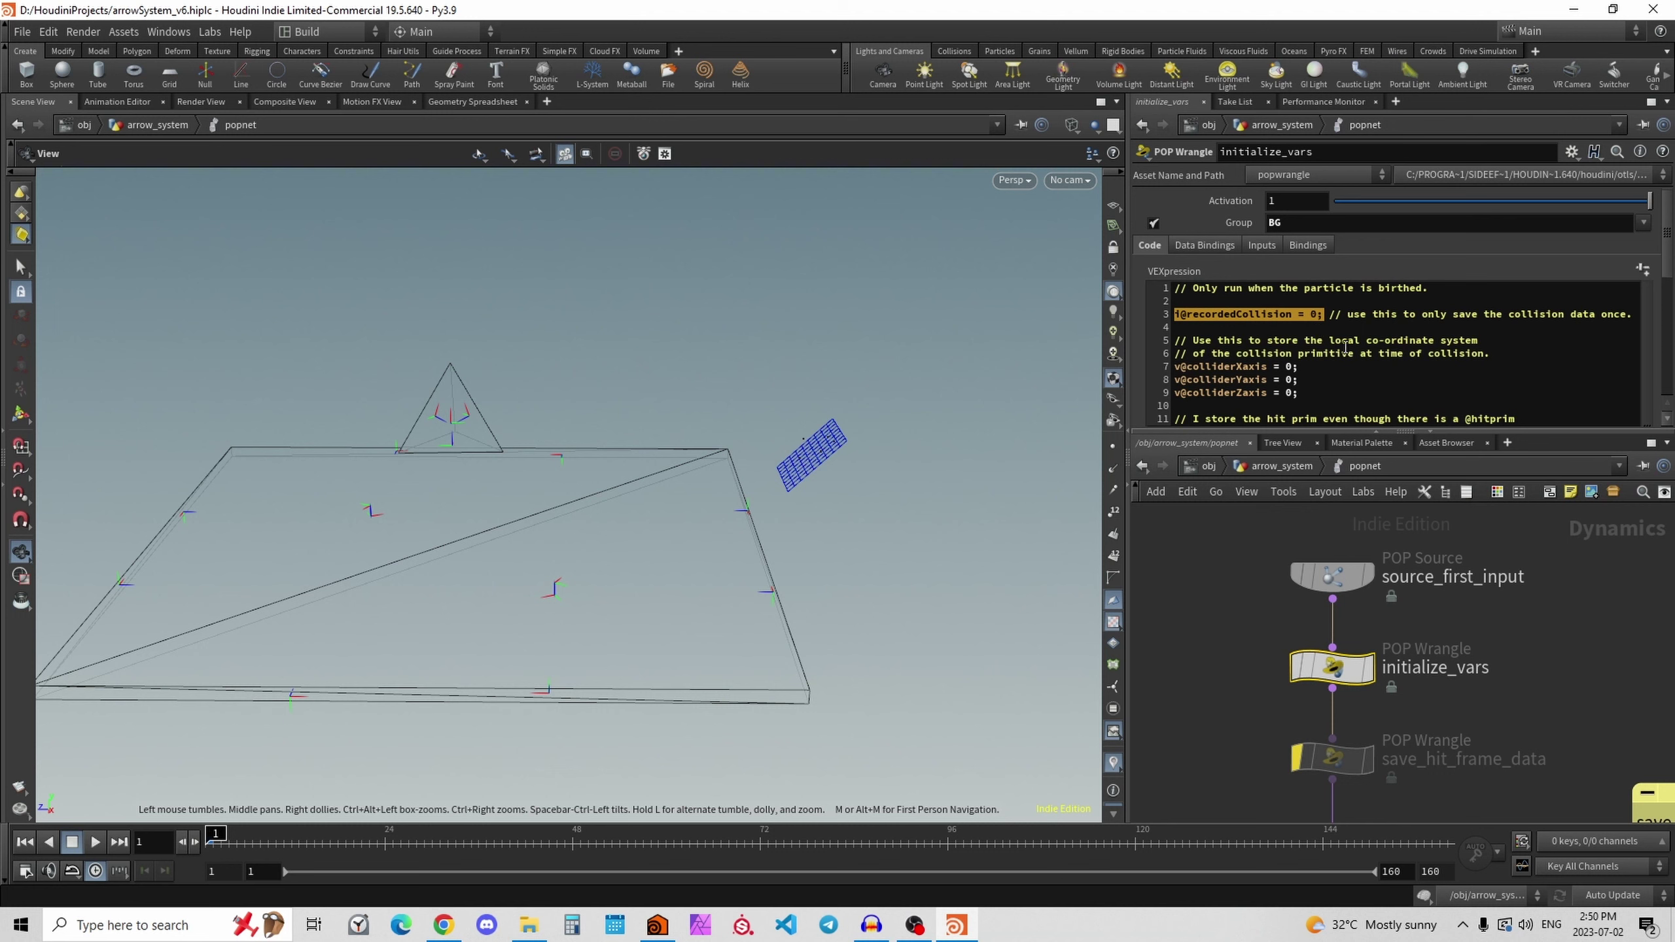
Examine the colliderXaxis, colliderYaxis and colliderZaxis lines, relating them to the axes on the tetrahedron's faces.
double_click(1230, 370)
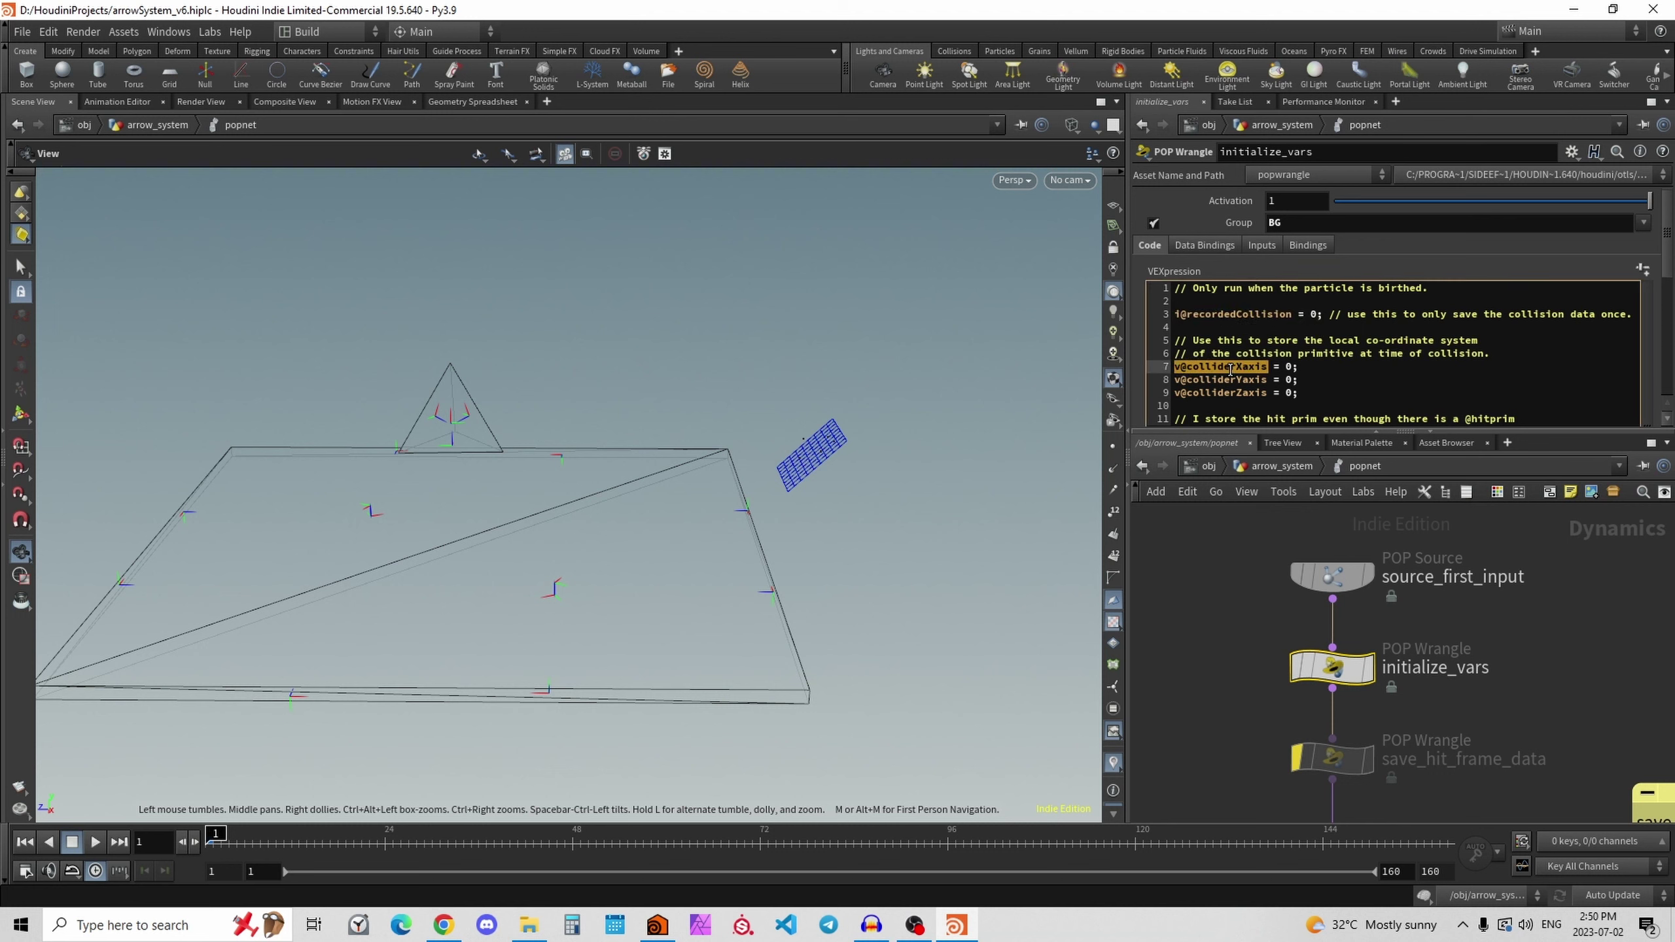
left_click(1218, 381)
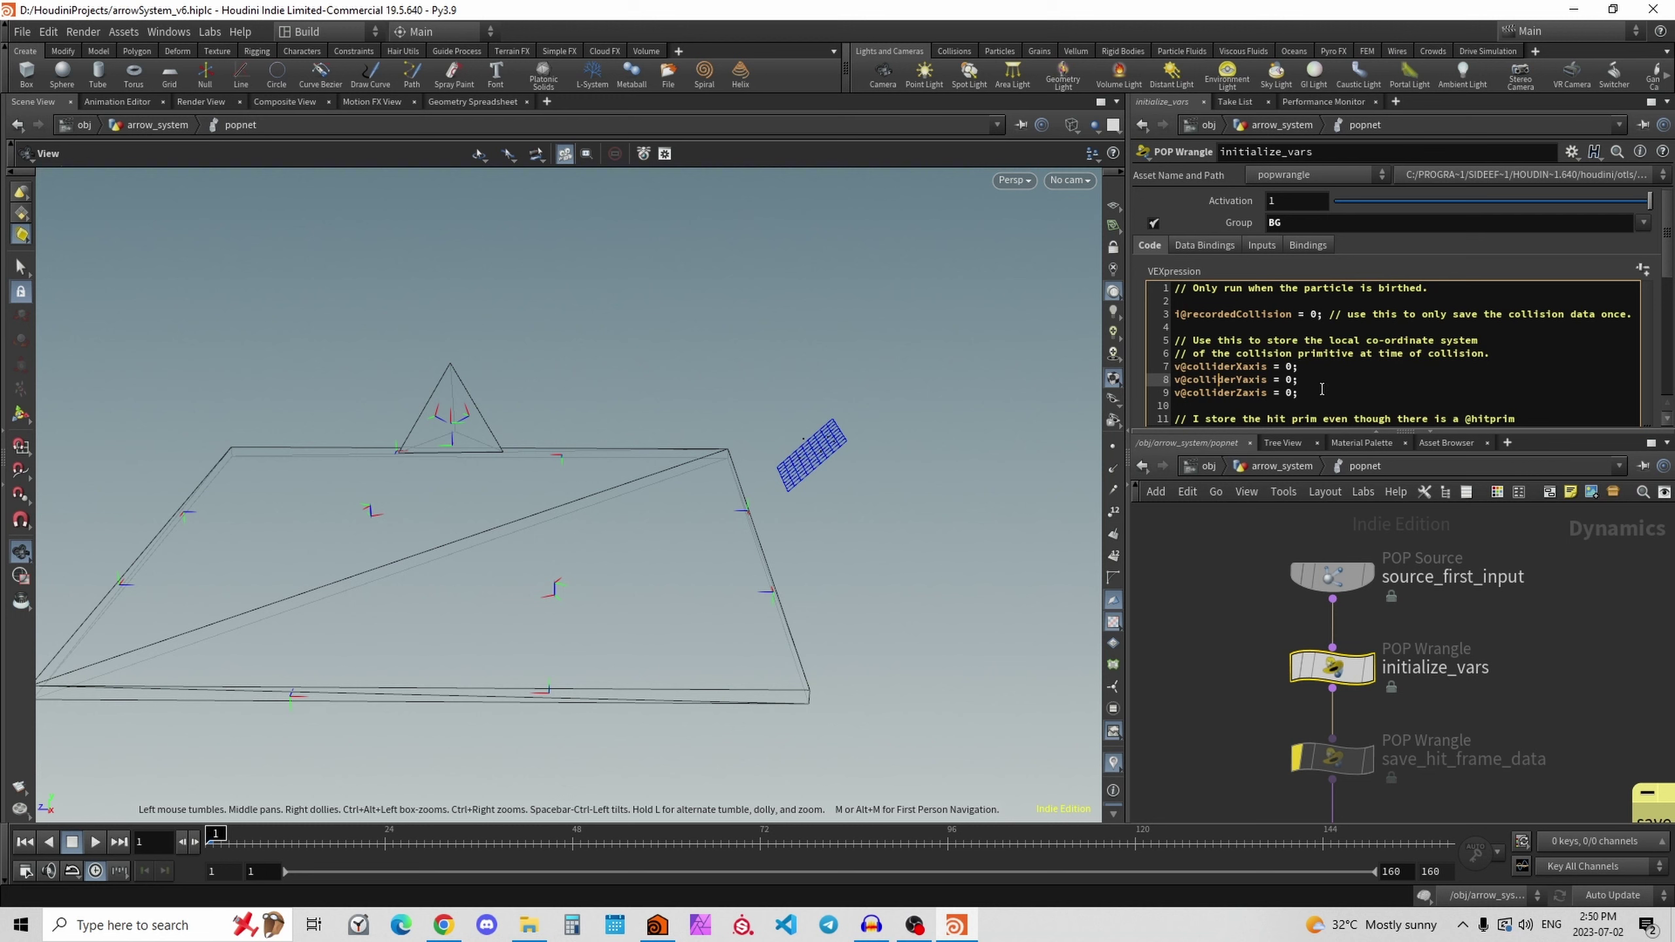
left_click_drag(435, 446, 659, 444)
scroll(407, 412, "up", 5)
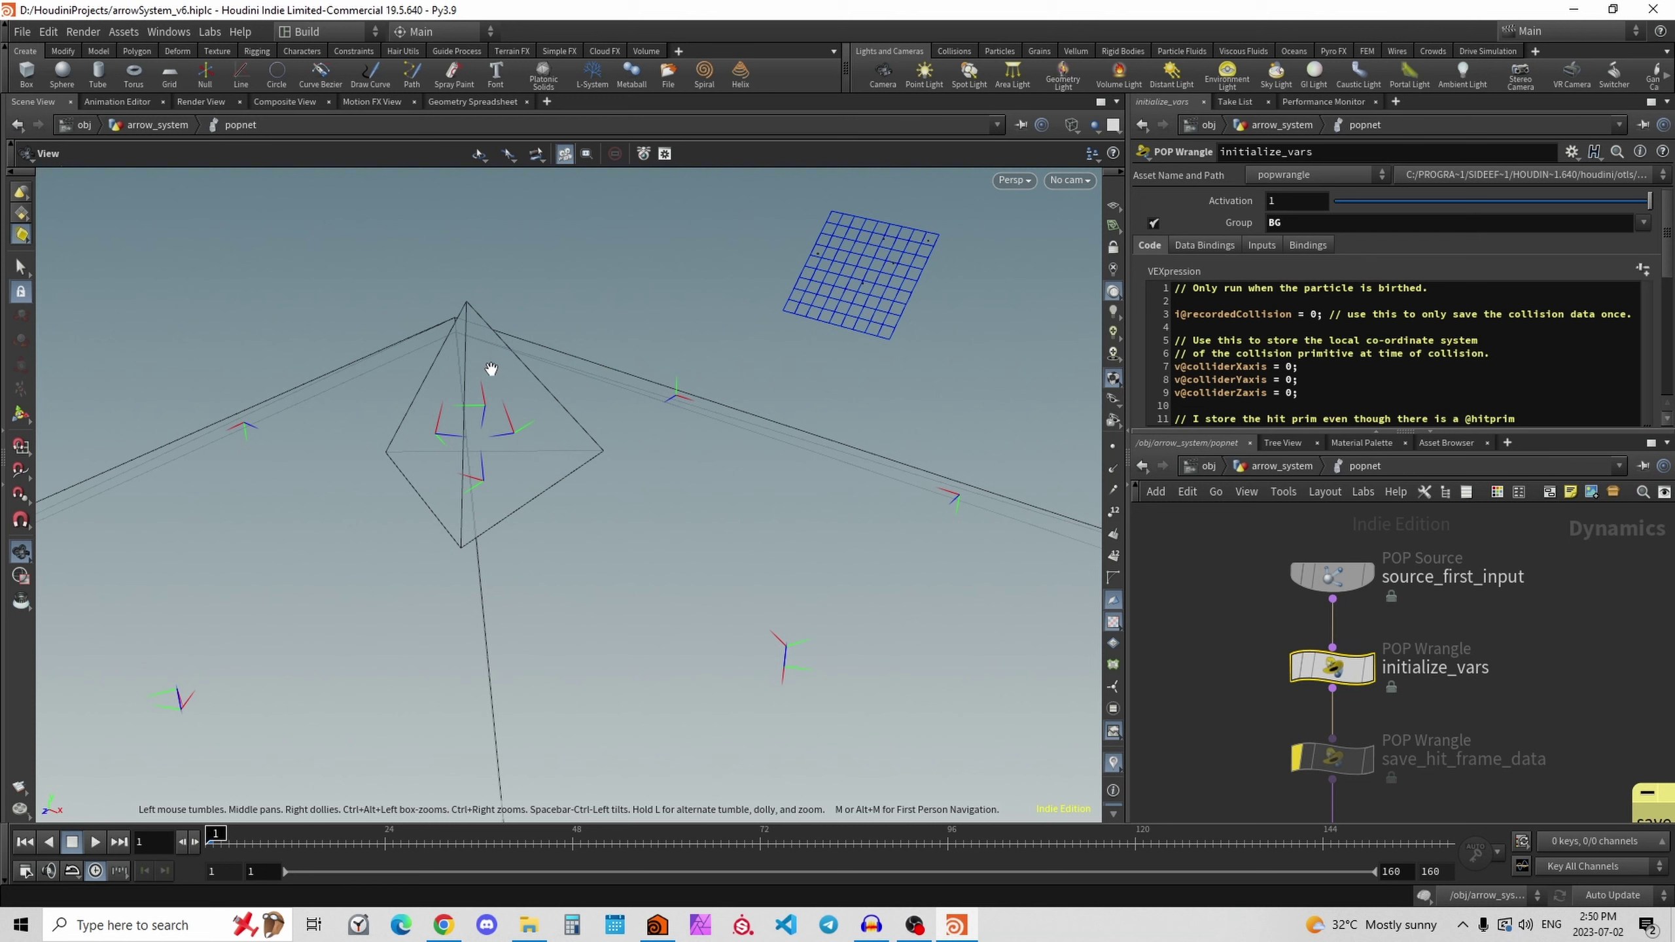
left_click_drag(657, 403, 568, 453)
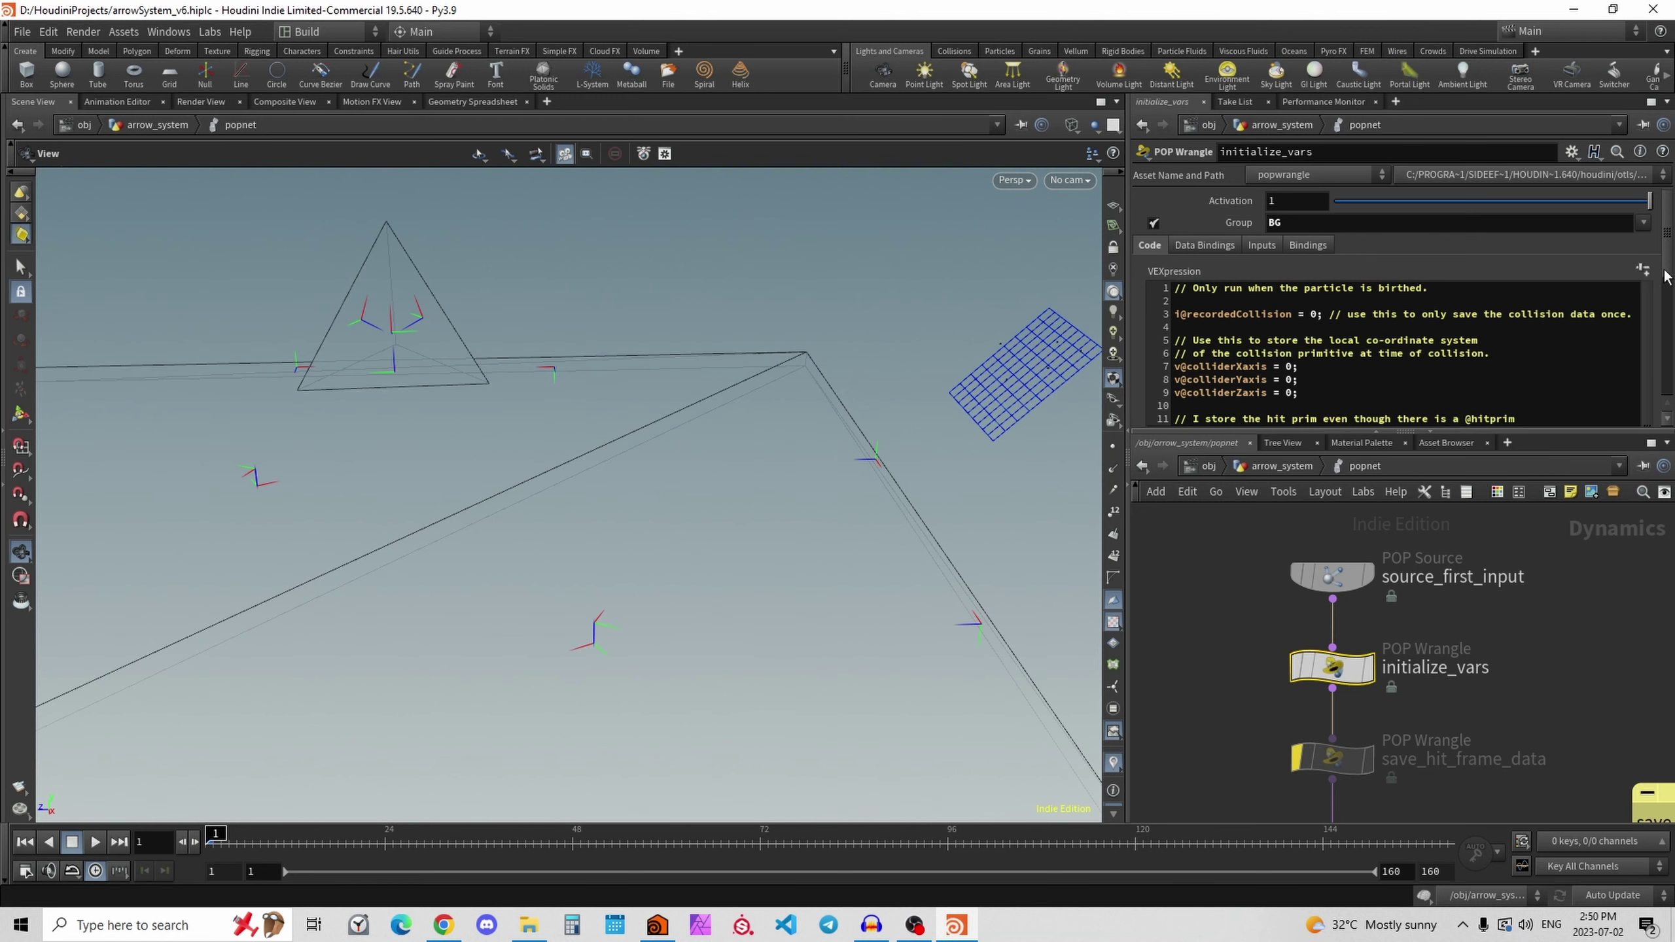
Examine the i@gwHitPrim line in initialize_vars and relate it to the primitive numbers on the tetrahedron.
scroll(1670, 262, "down", 1)
scroll(1670, 261, "down", 5)
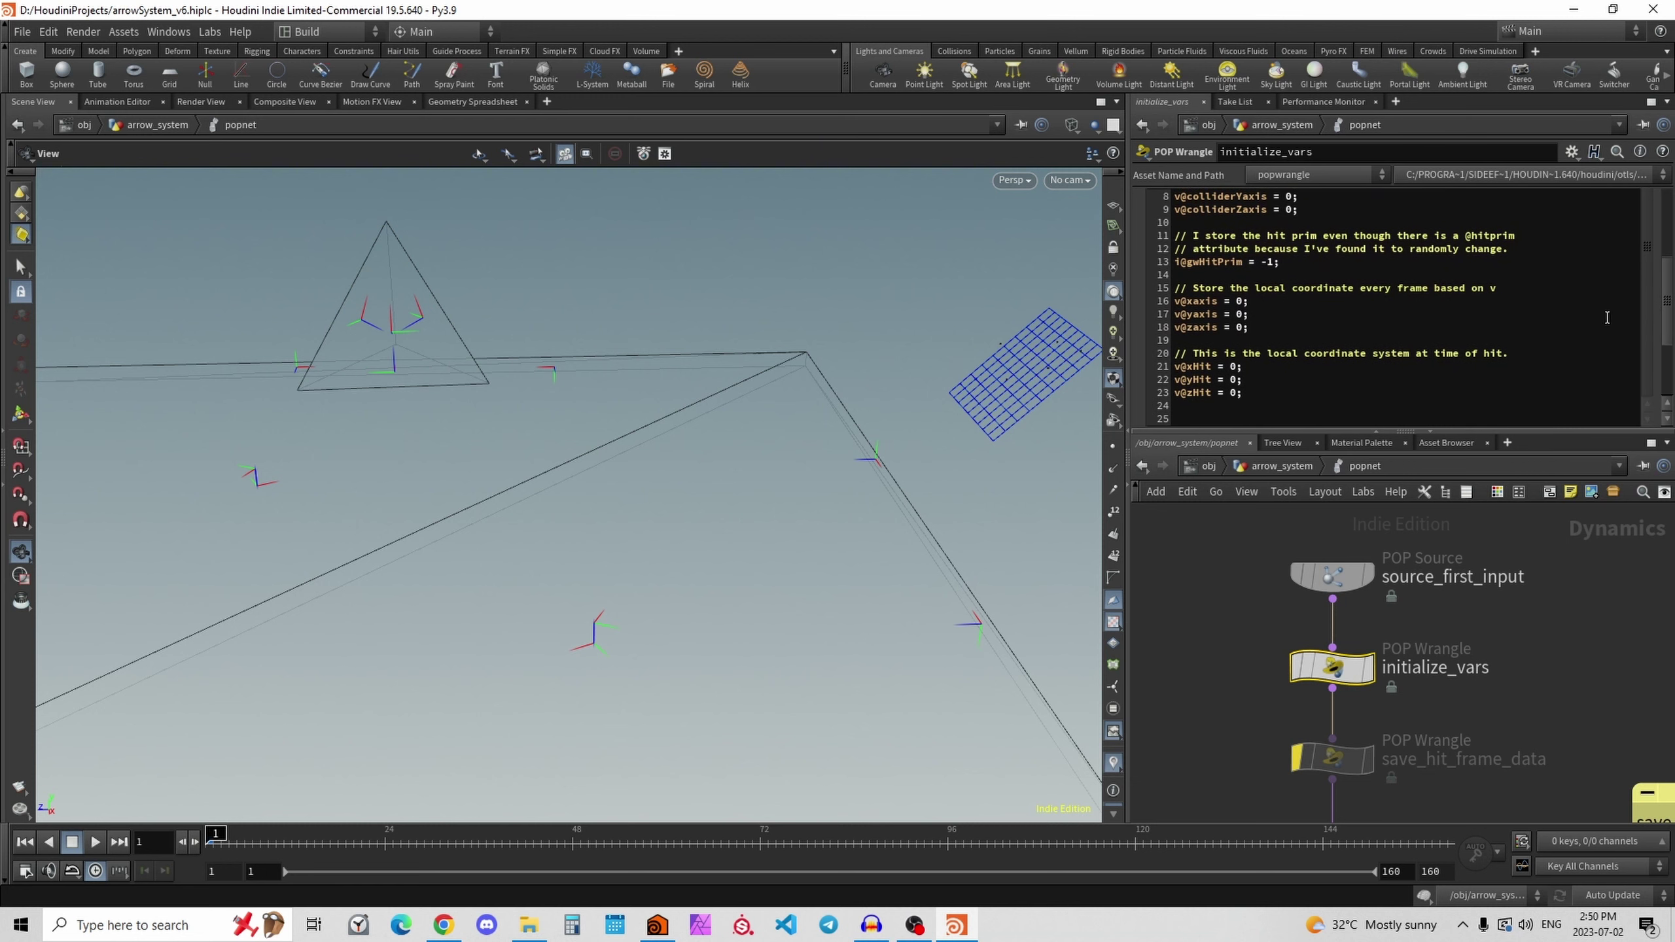
double_click(1217, 261)
left_click_drag(475, 329, 491, 422)
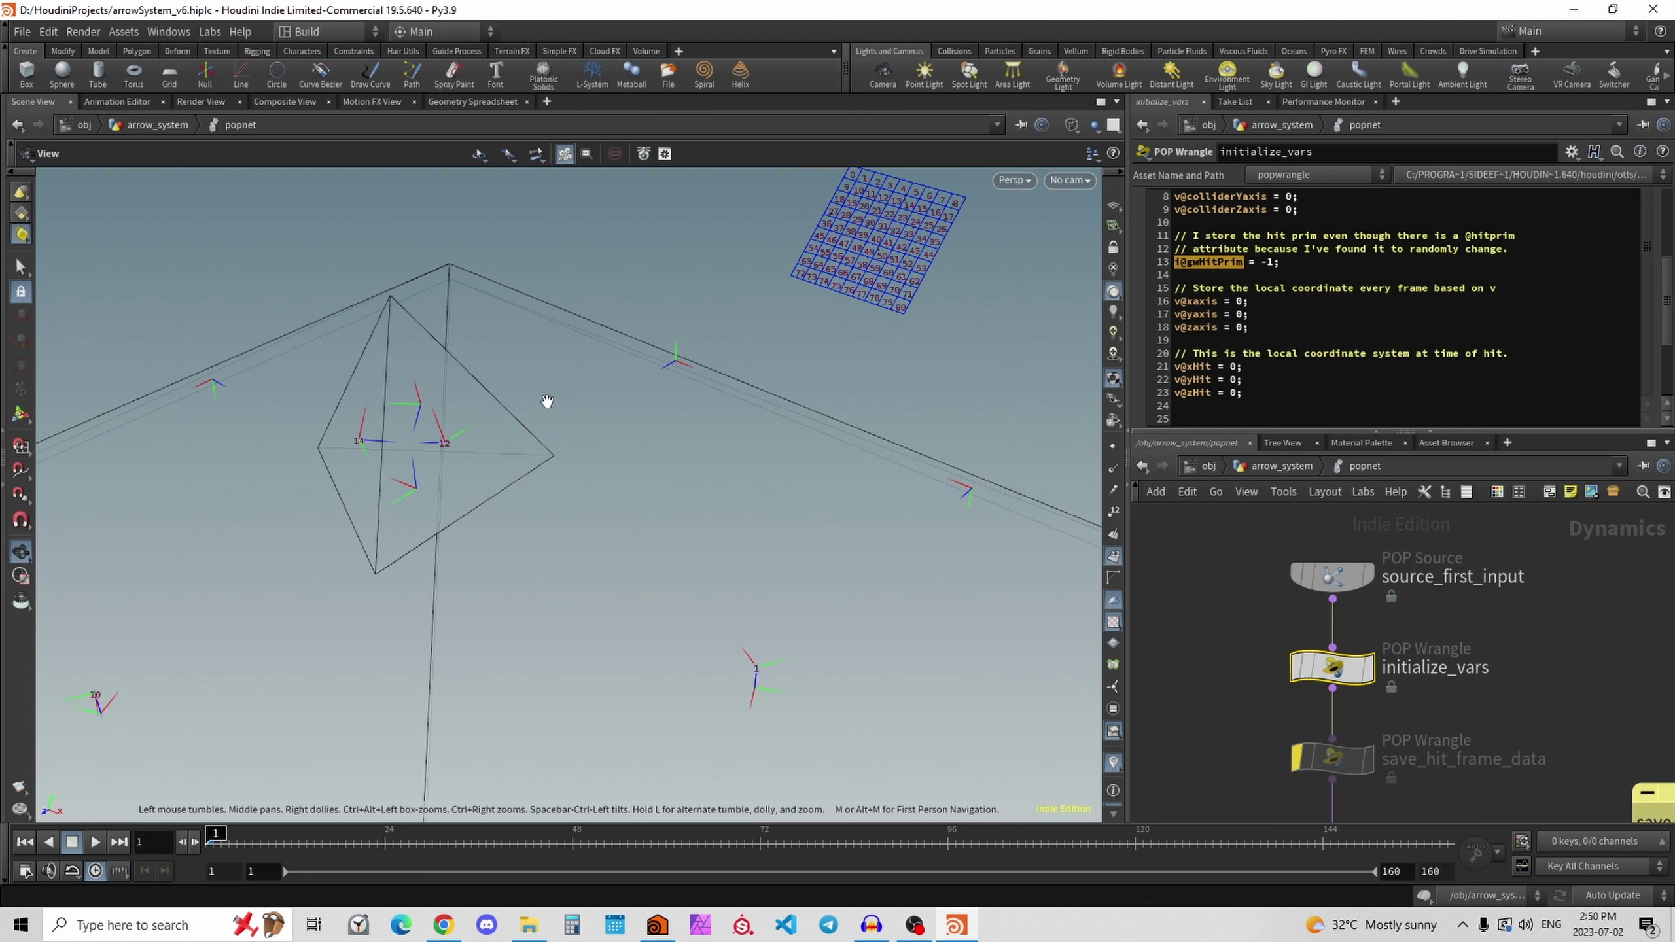
left_click_drag(632, 528, 464, 389)
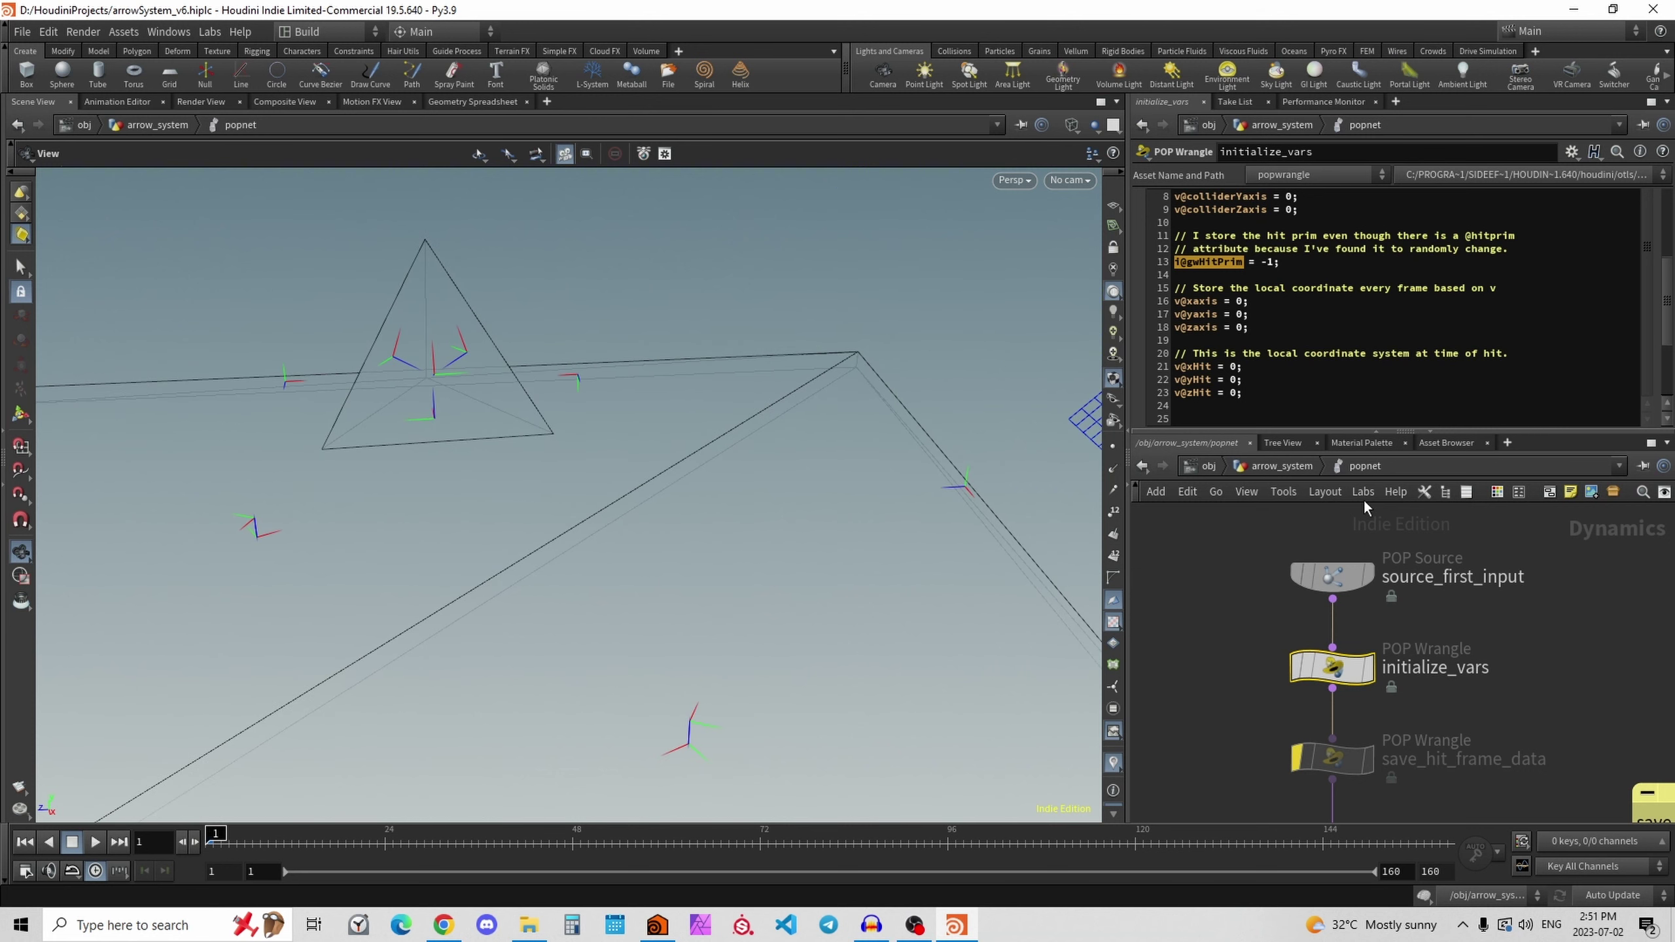
Examine the tetrahedron's per-primitive axes from several angles, alongside the wrangle chain in the popnet.
middle_click_drag(1266, 716, 1272, 632)
scroll(1272, 639, "down", 4)
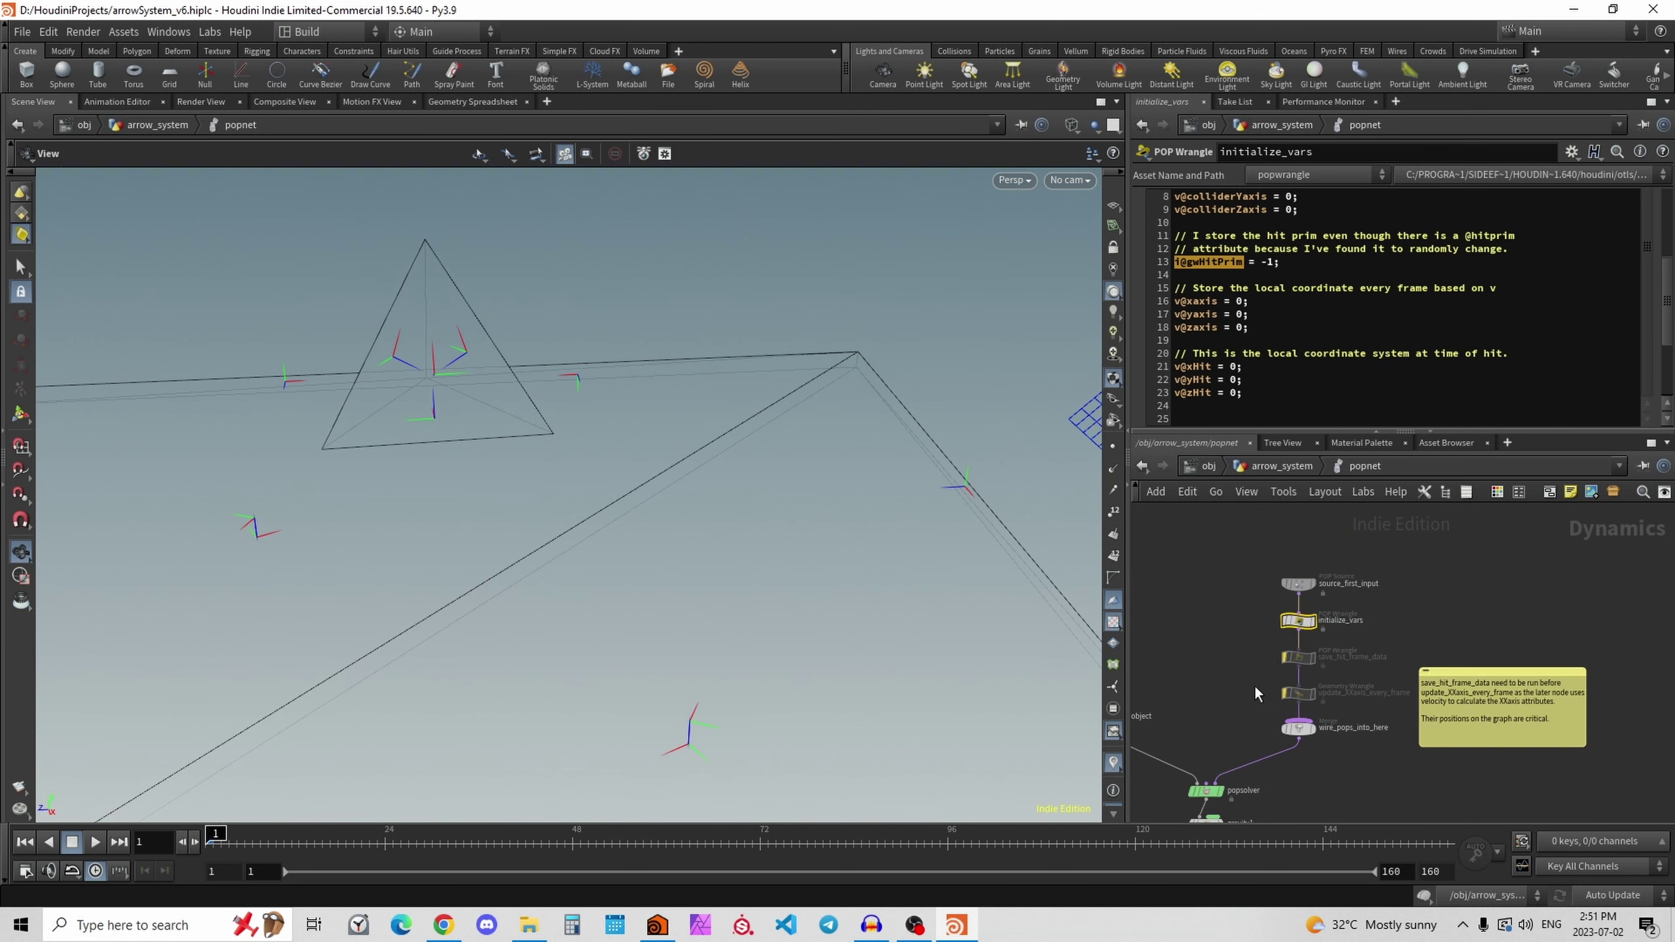
middle_click_drag(1255, 693, 1288, 658)
scroll(1287, 659, "up", 3)
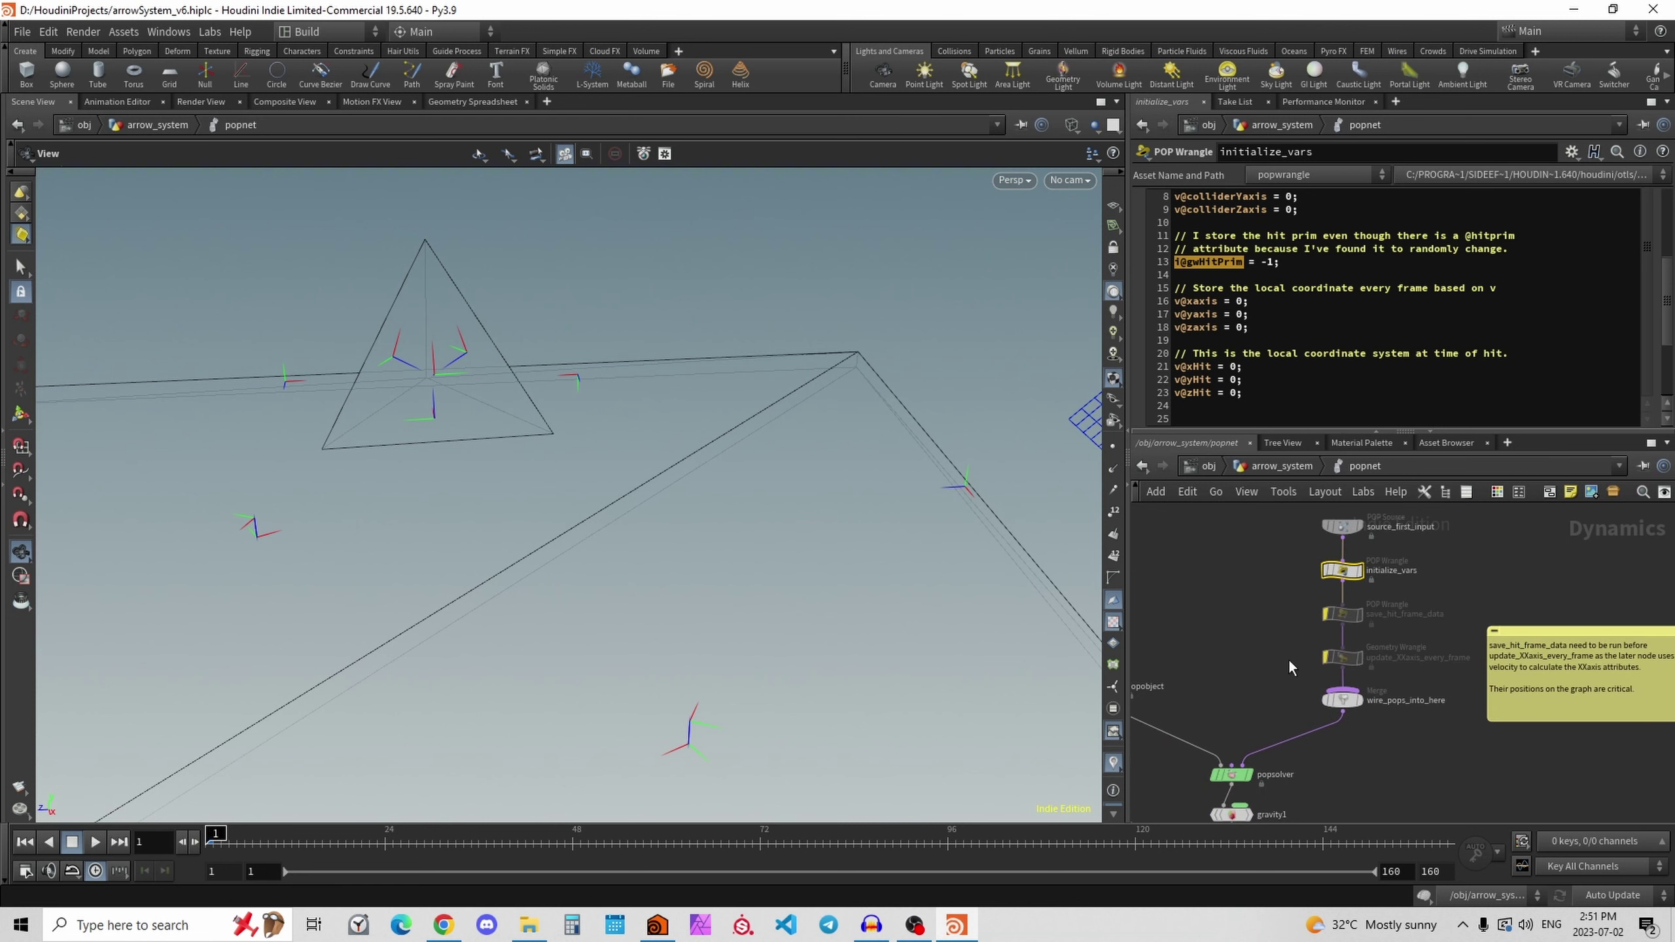
scroll(1287, 658, "down", 2)
left_click_drag(627, 401, 540, 439)
middle_click_drag(540, 438, 585, 469)
scroll(587, 436, "up", 3)
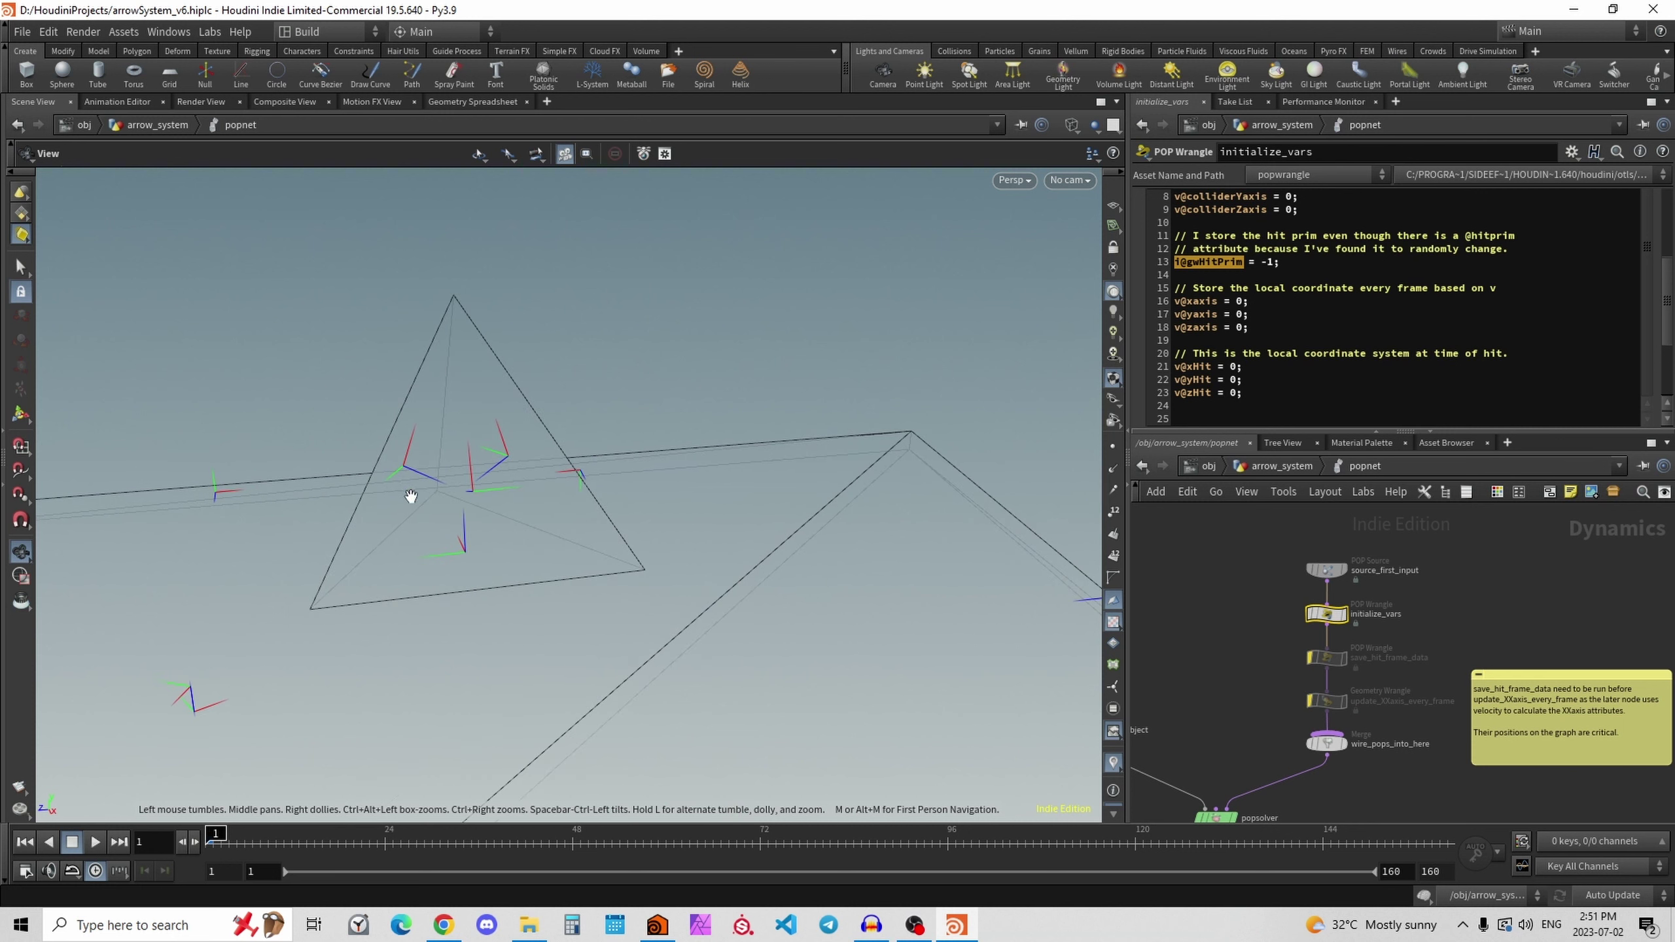
left_click_drag(410, 495, 497, 422)
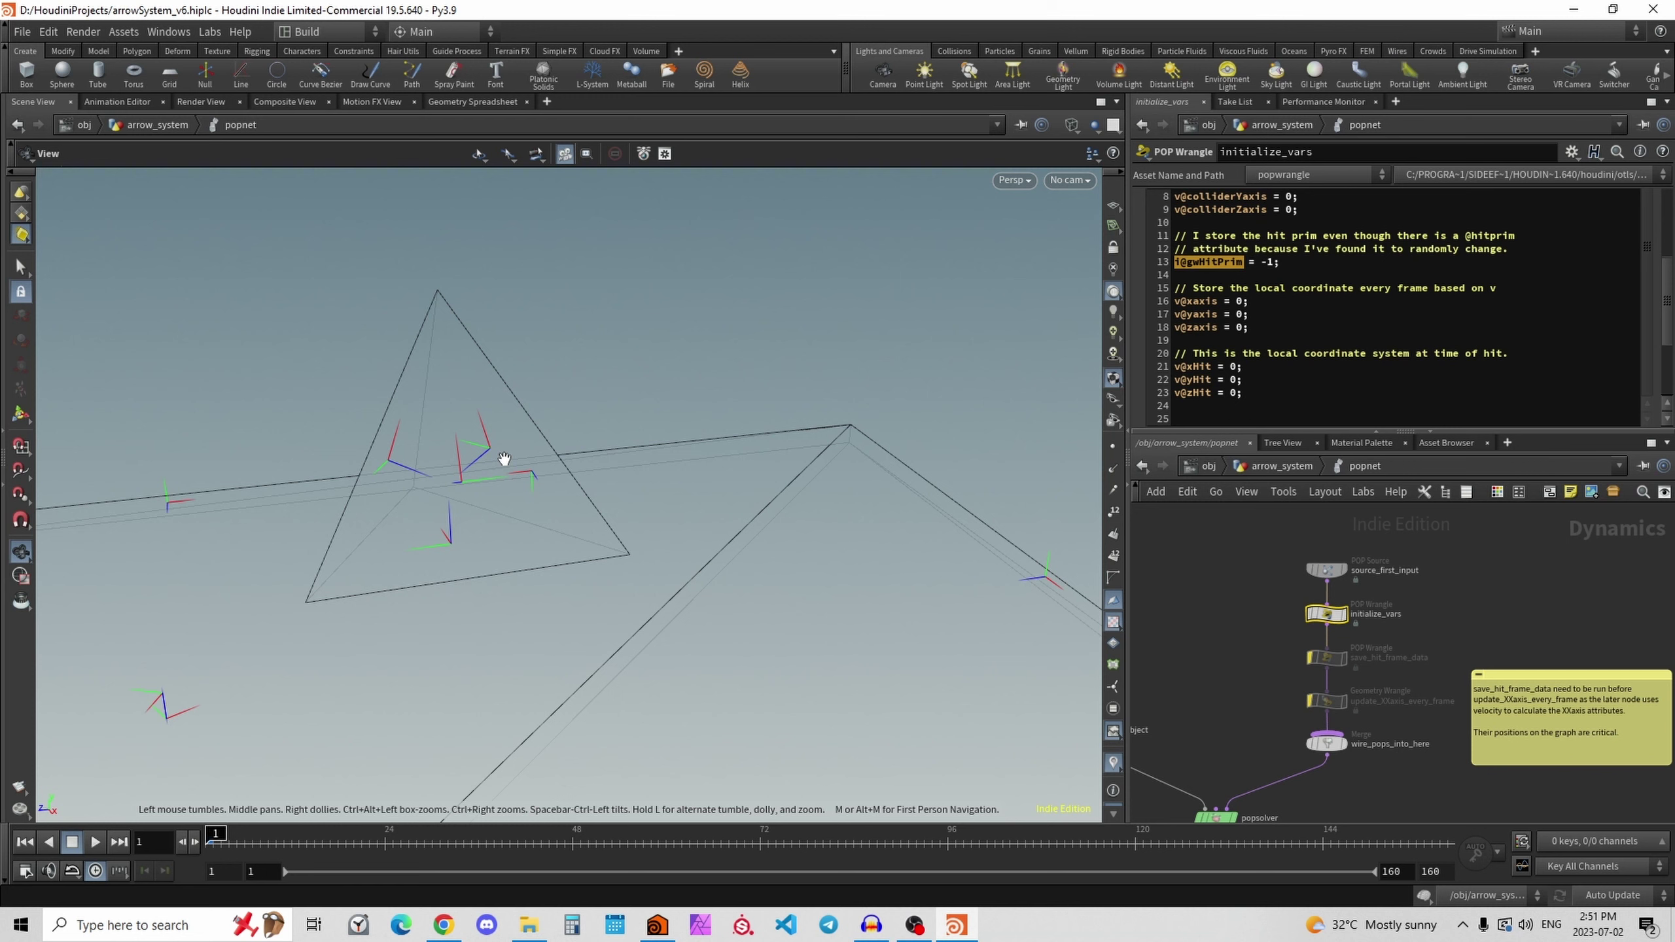
left_click_drag(504, 458, 468, 475)
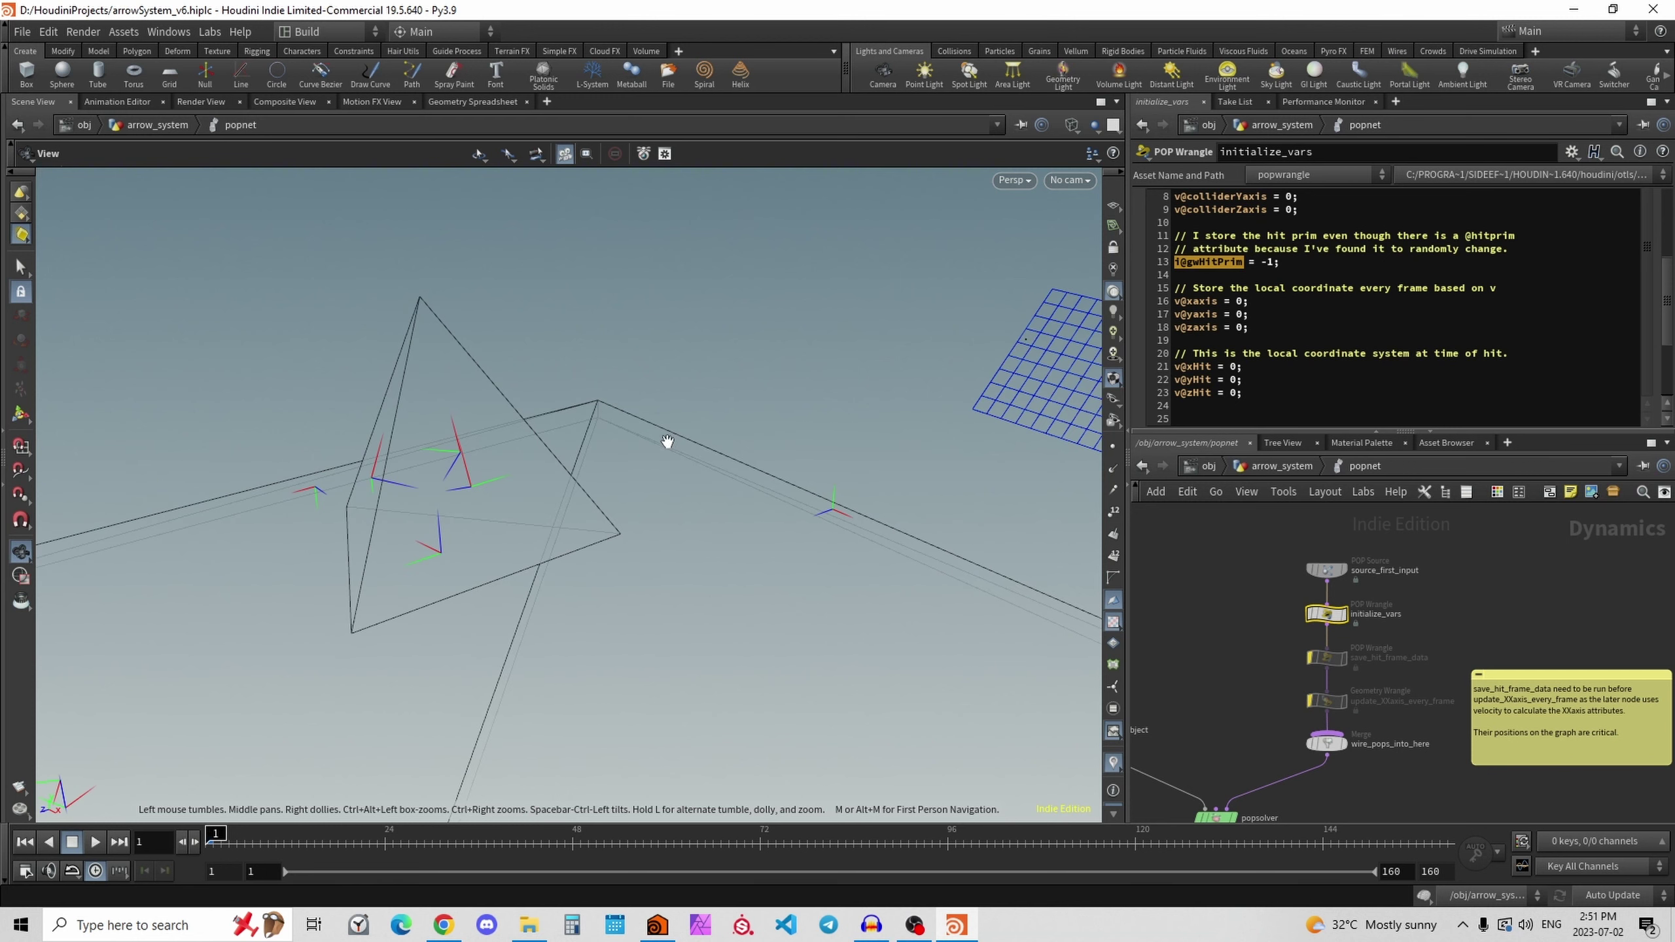
left_click_drag(646, 446, 792, 422)
left_click_drag(634, 413, 514, 482)
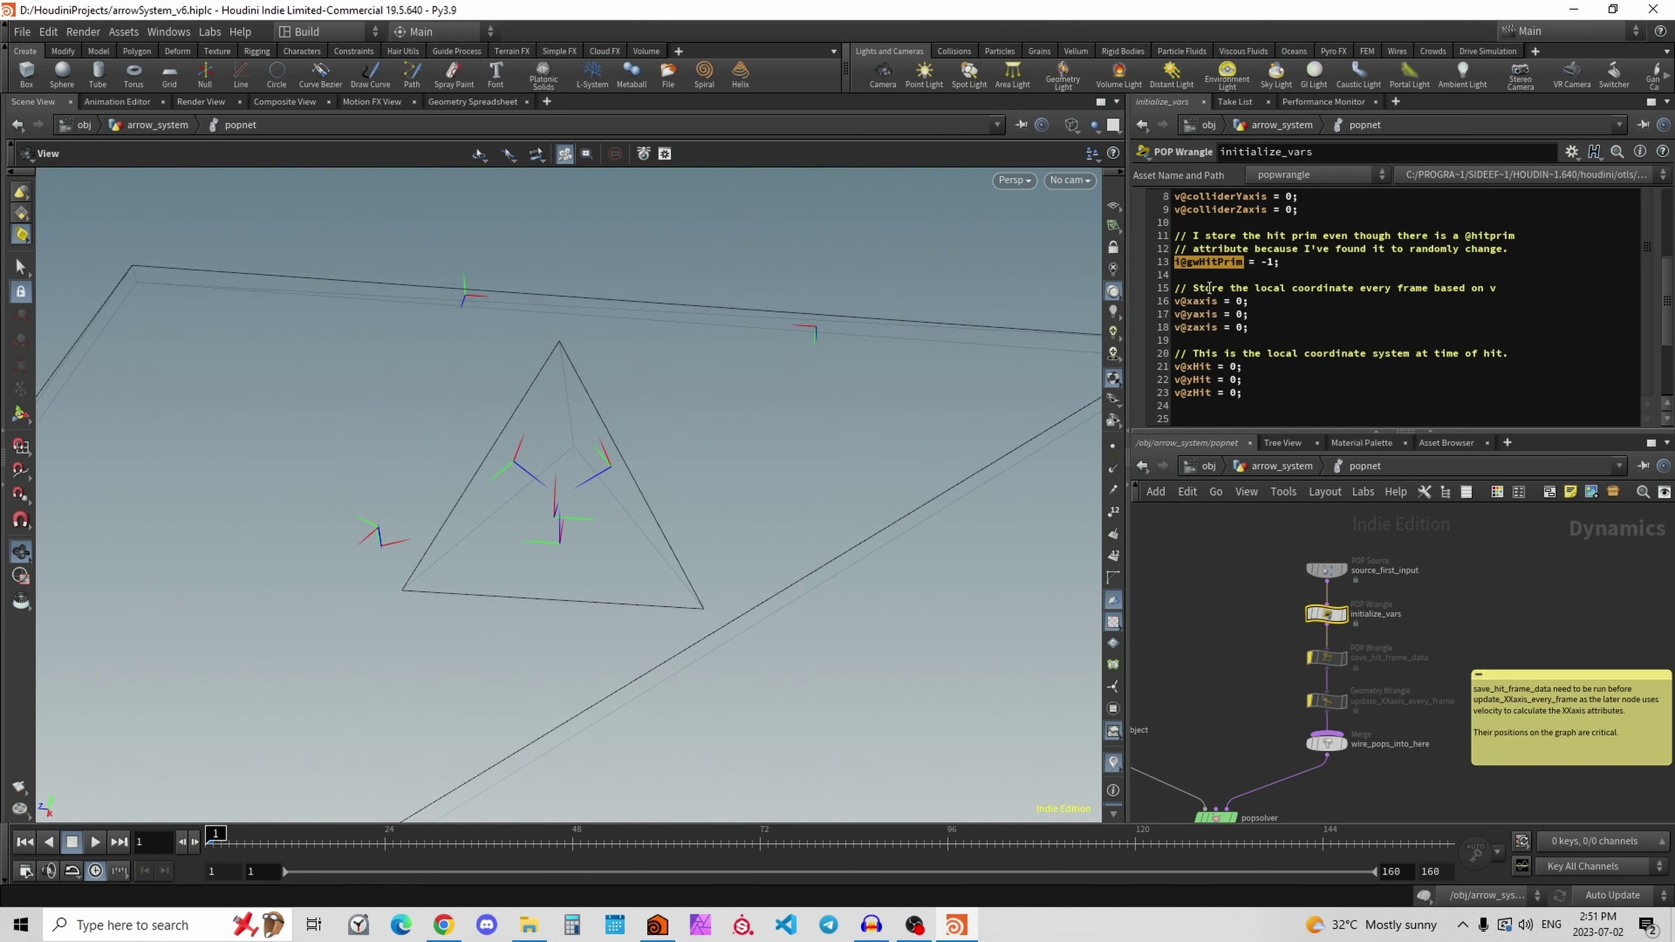
Examine the v@xaxis, v@yaxis and v@zaxis lines in initialize_vars, relating them to the emitter and collider scene.
left_click(1262, 316)
left_click_drag(634, 488, 647, 422)
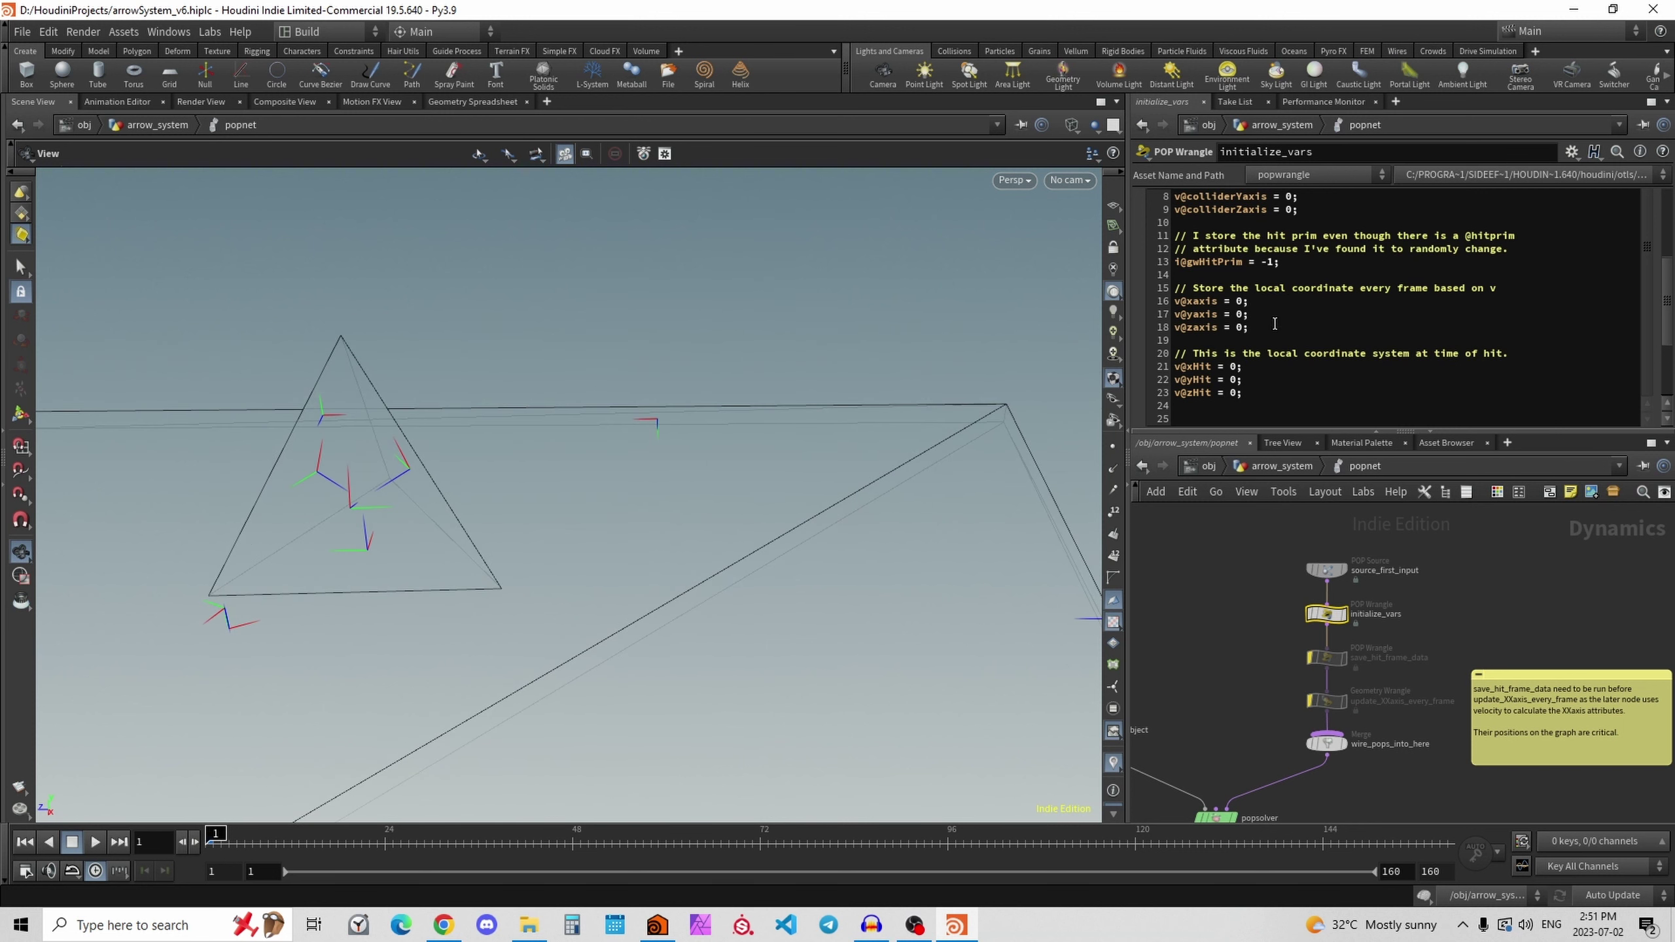
left_click_drag(1274, 323, 1139, 295)
left_click(1222, 301)
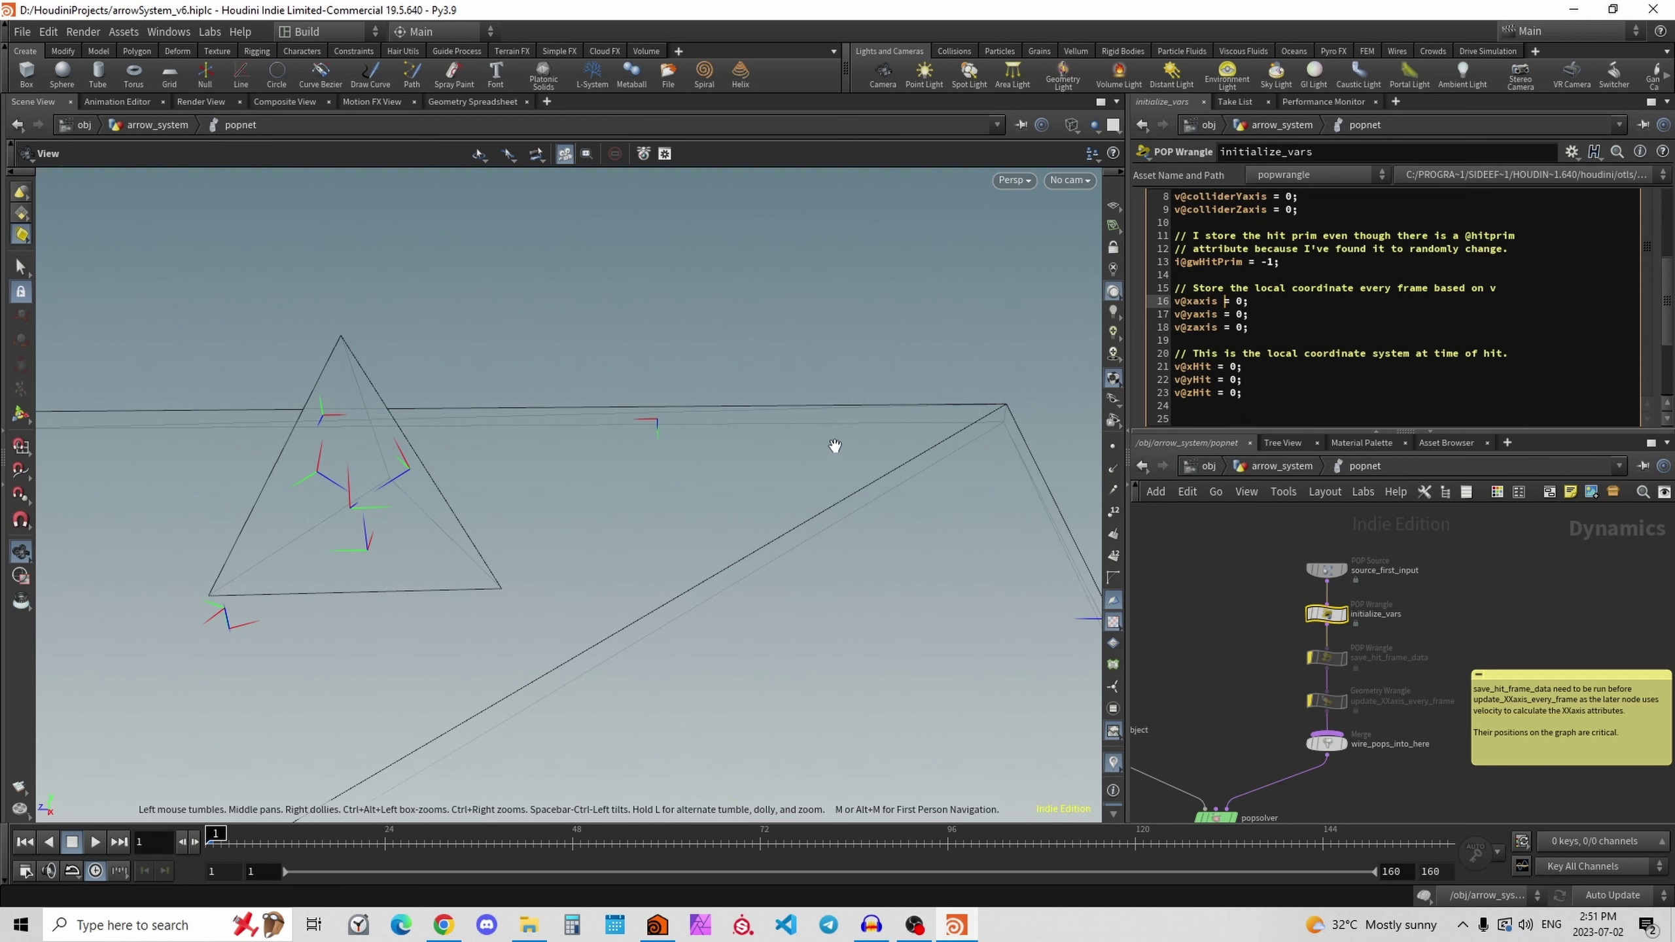
right_click_drag(835, 446, 626, 528)
middle_click_drag(910, 521, 722, 513)
left_click_drag(721, 513, 733, 503)
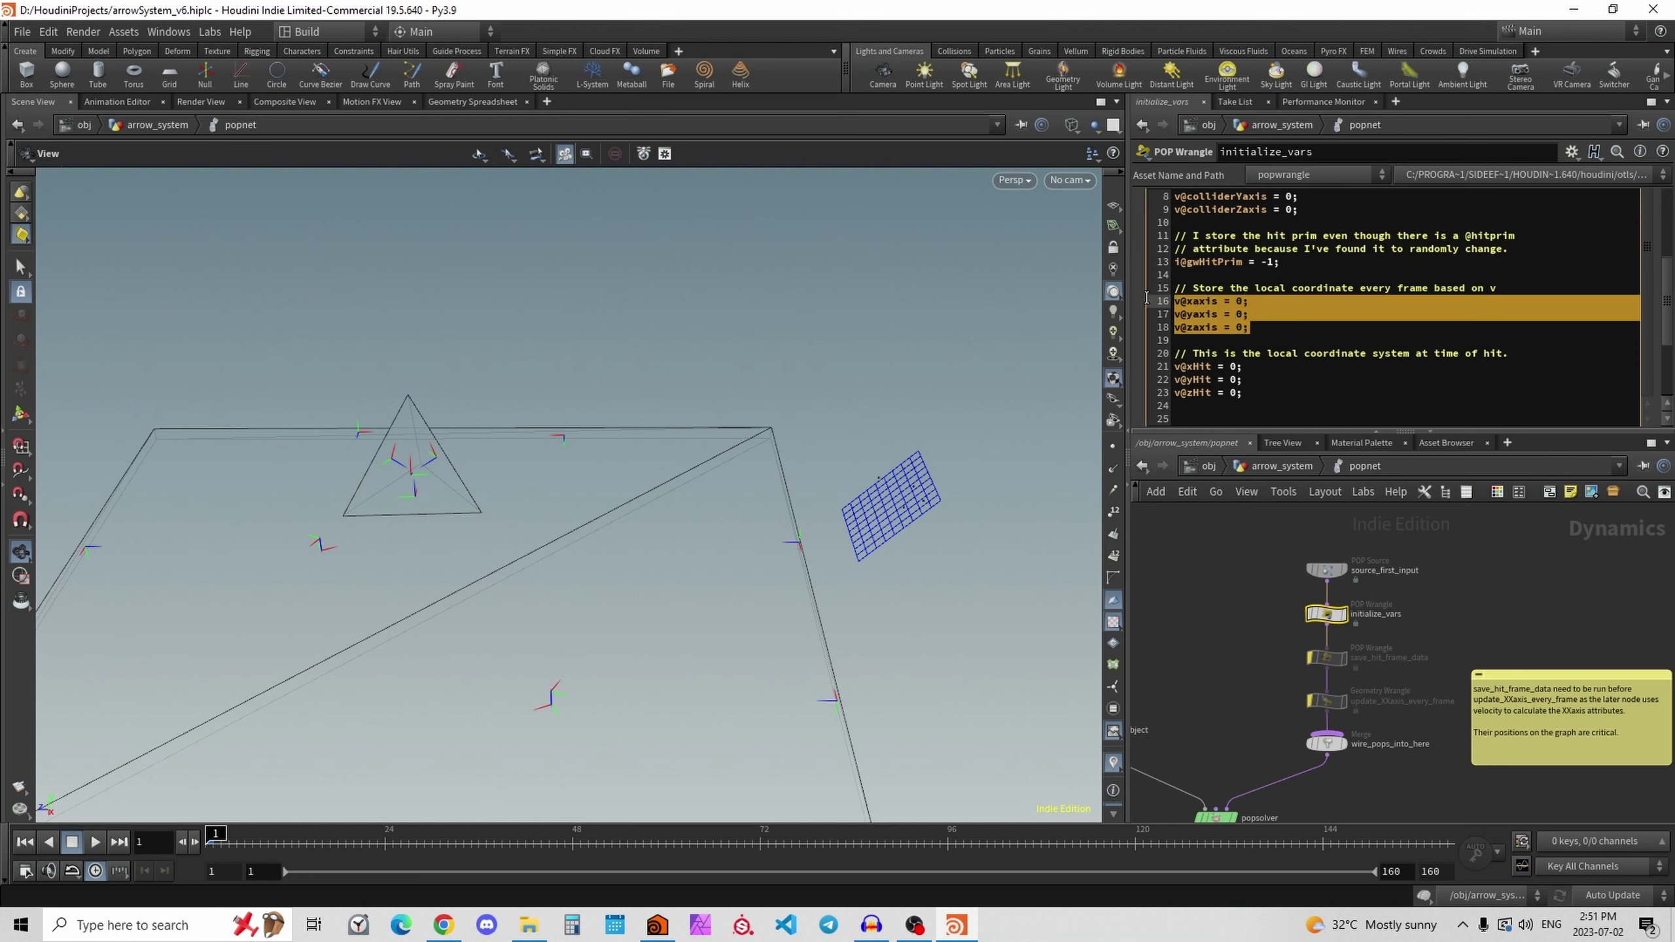
left_click(1302, 307)
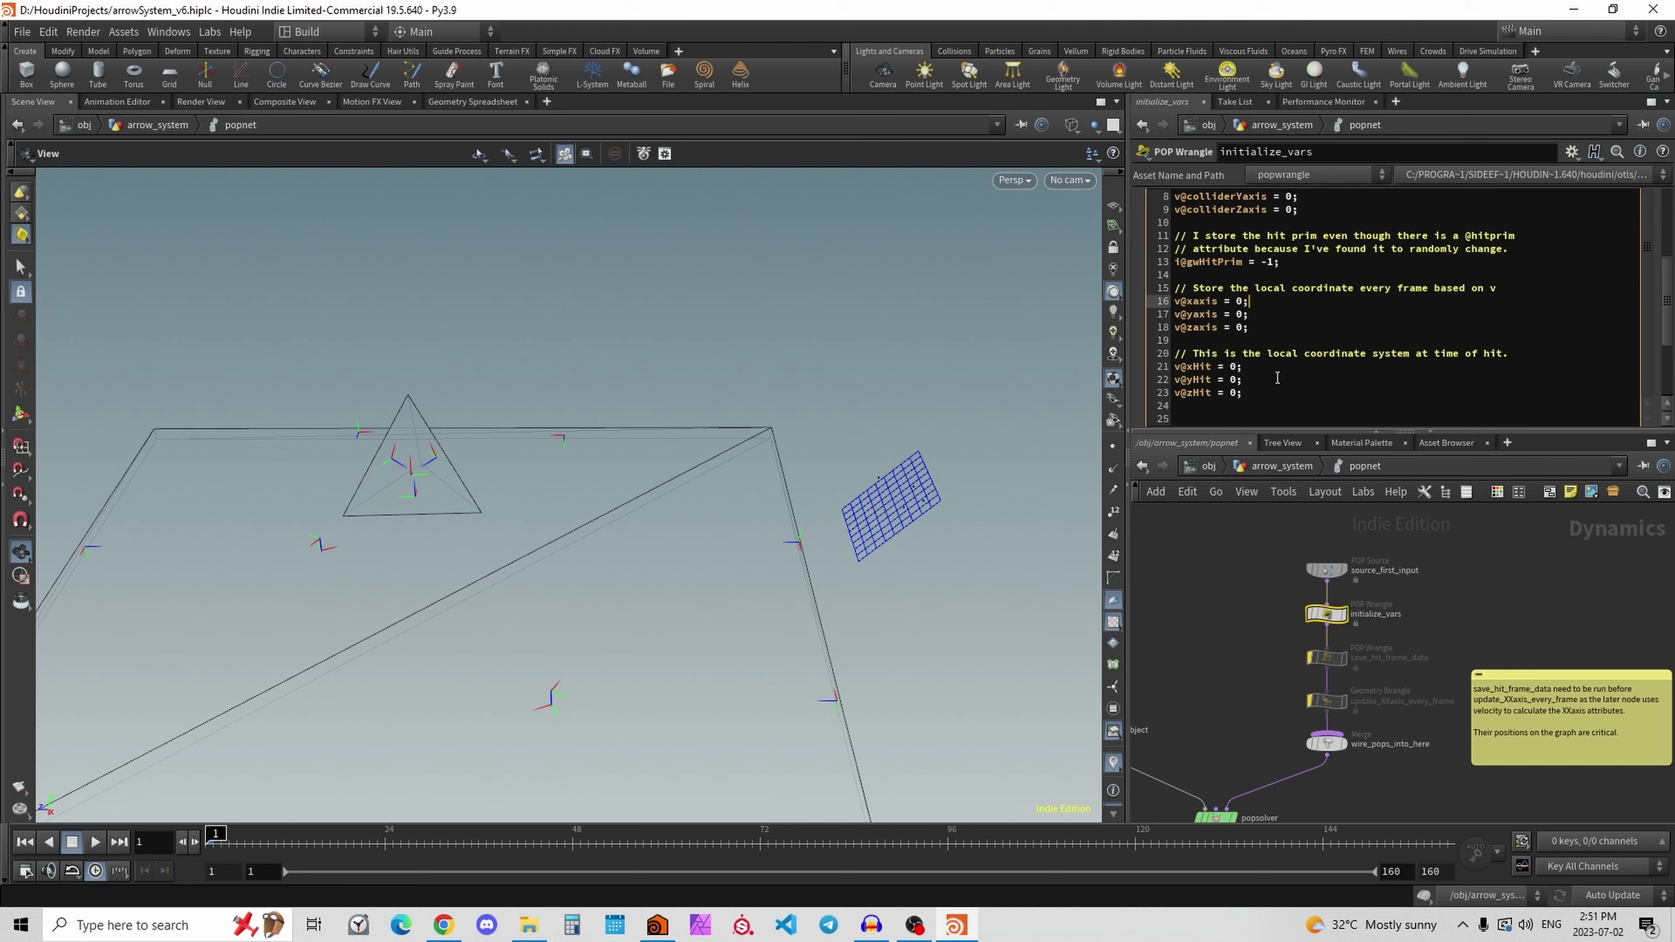
Enable the bypassed update_XXaxis_every_frame geometry wrangle.
left_click(1327, 700)
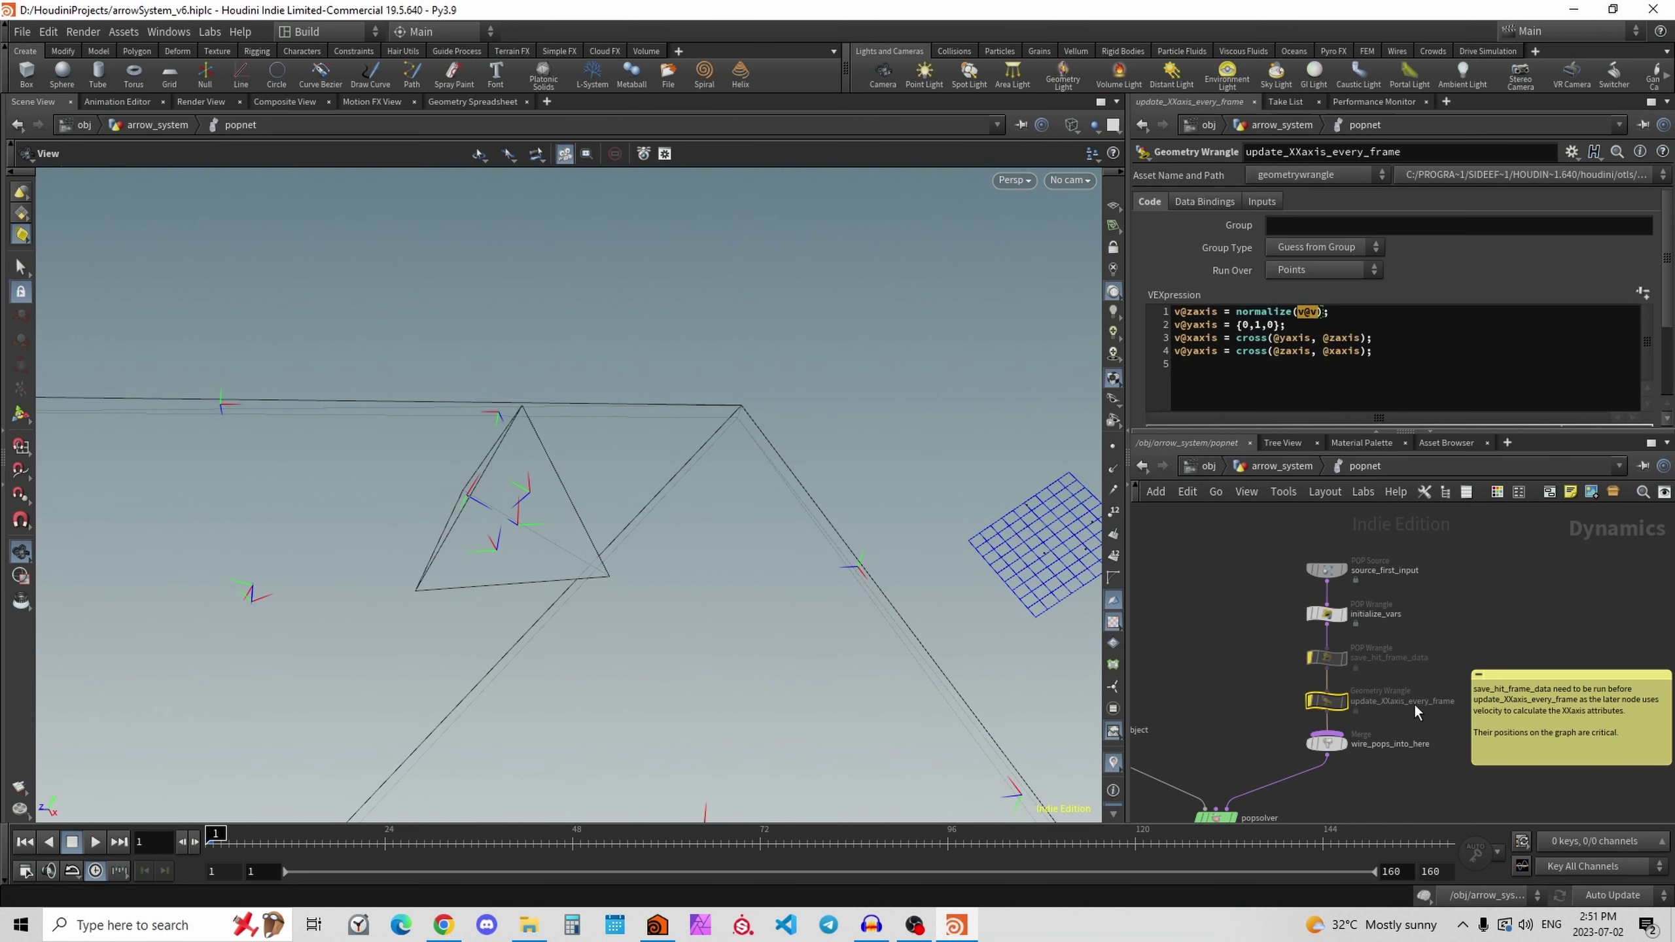
scroll(1349, 726, "up", 2)
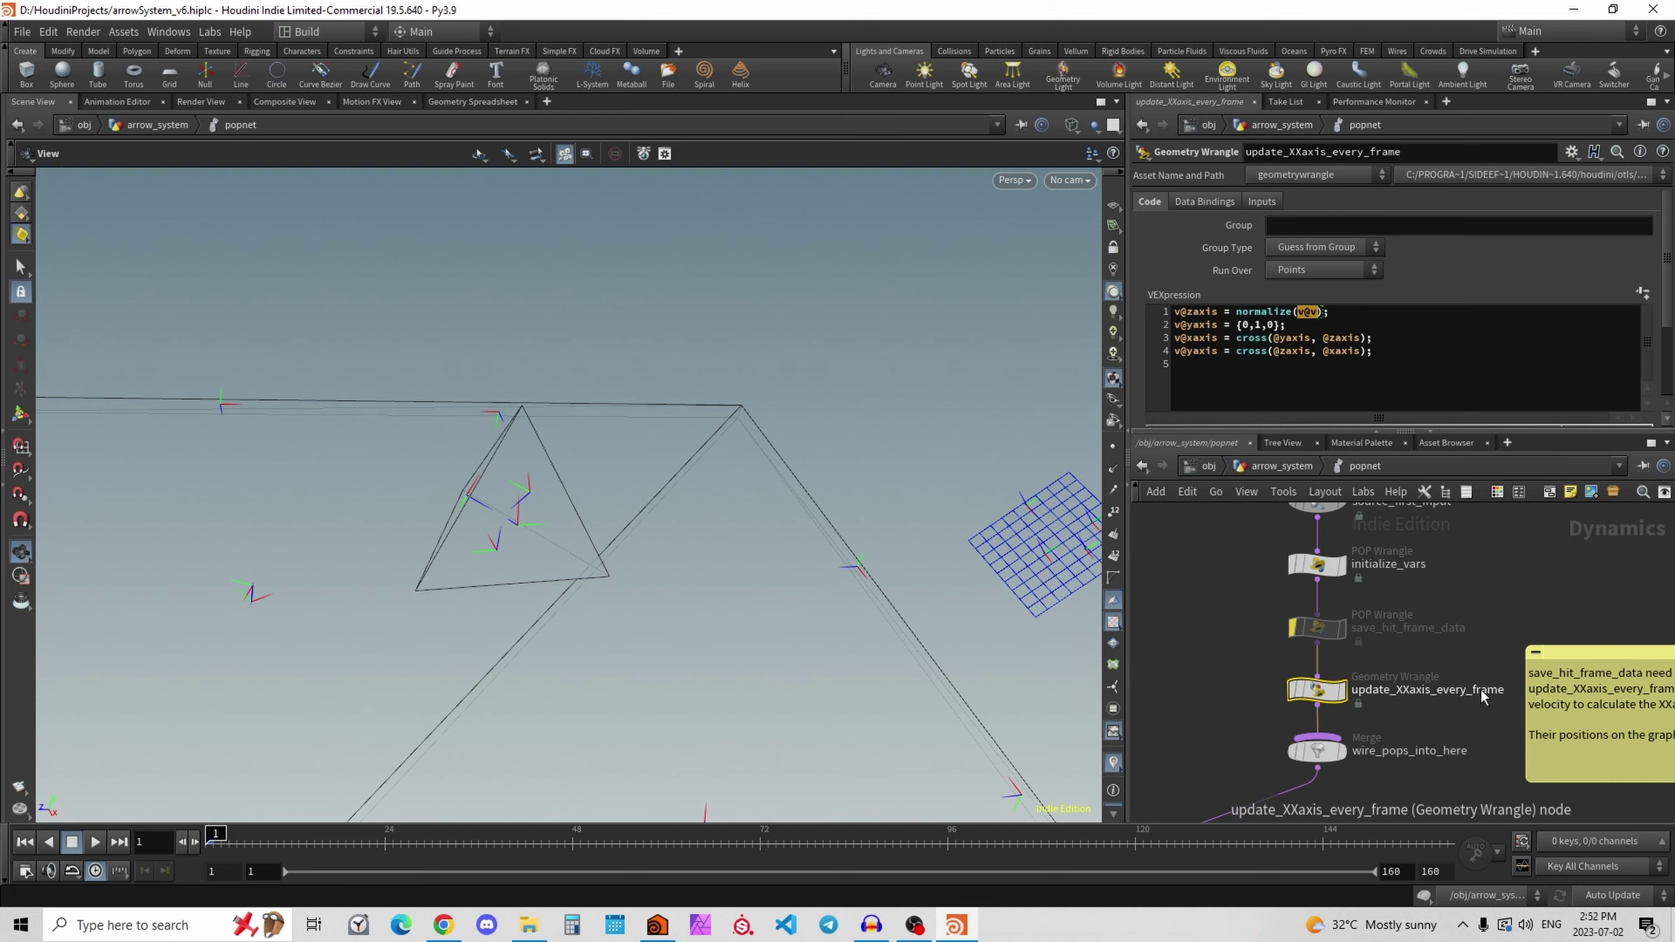
scroll(853, 475, "down", 3)
left_click(1206, 795)
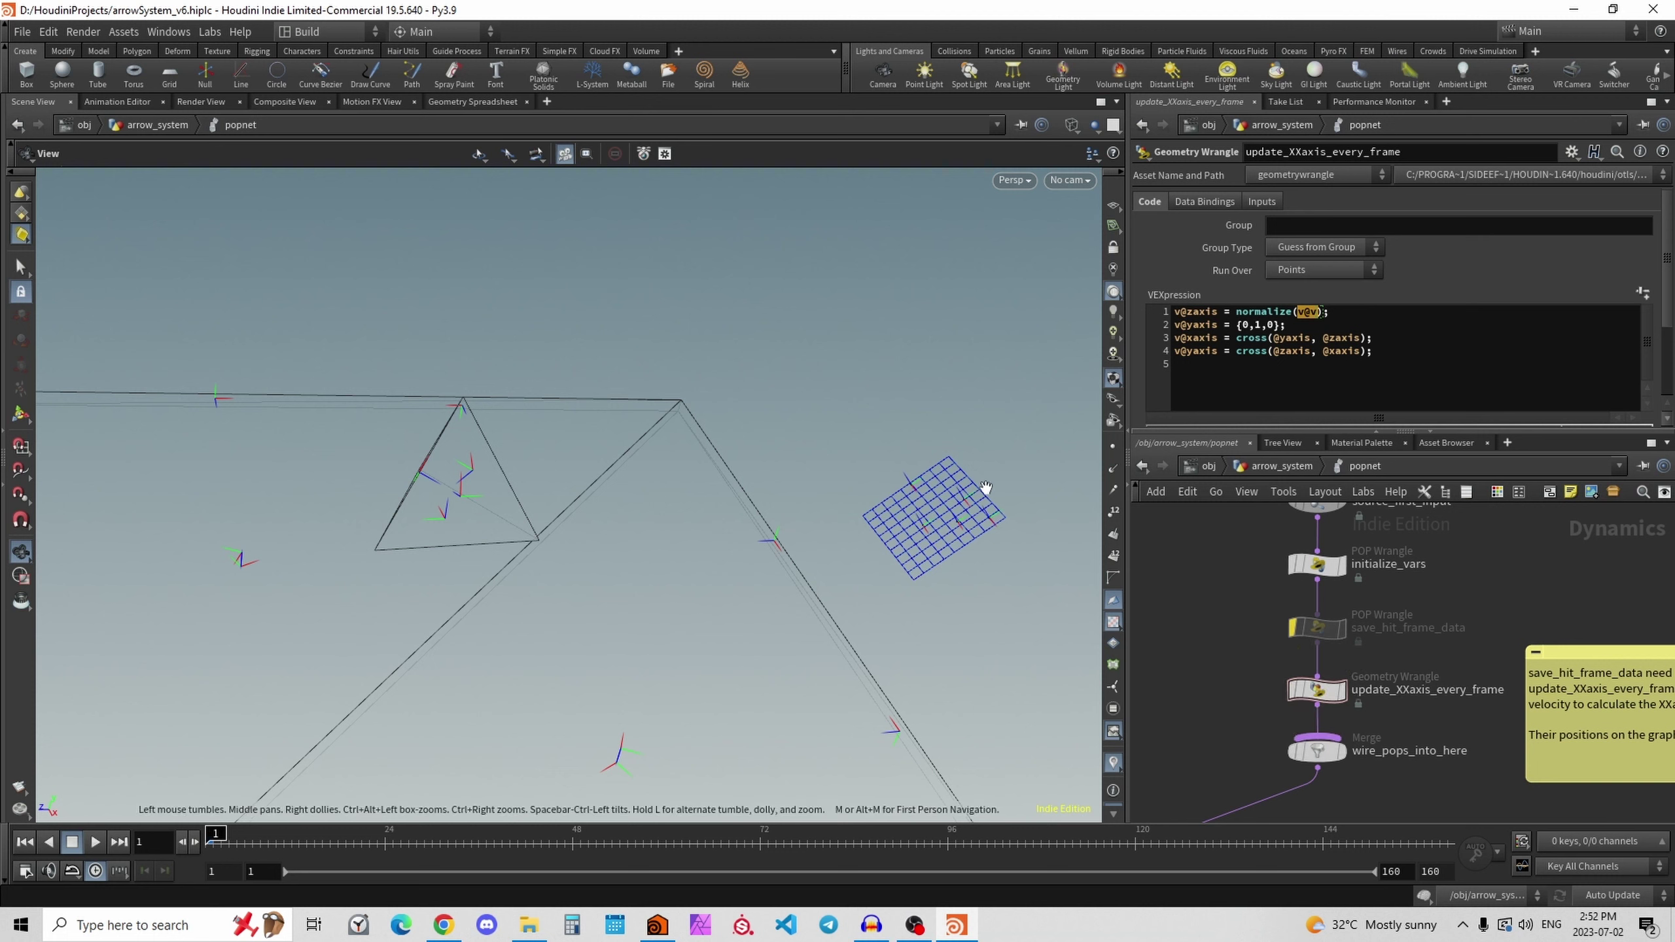
Advance the simulation to frame 48 and examine the local axes on the flying particles.
left_click_drag(948, 482, 911, 497)
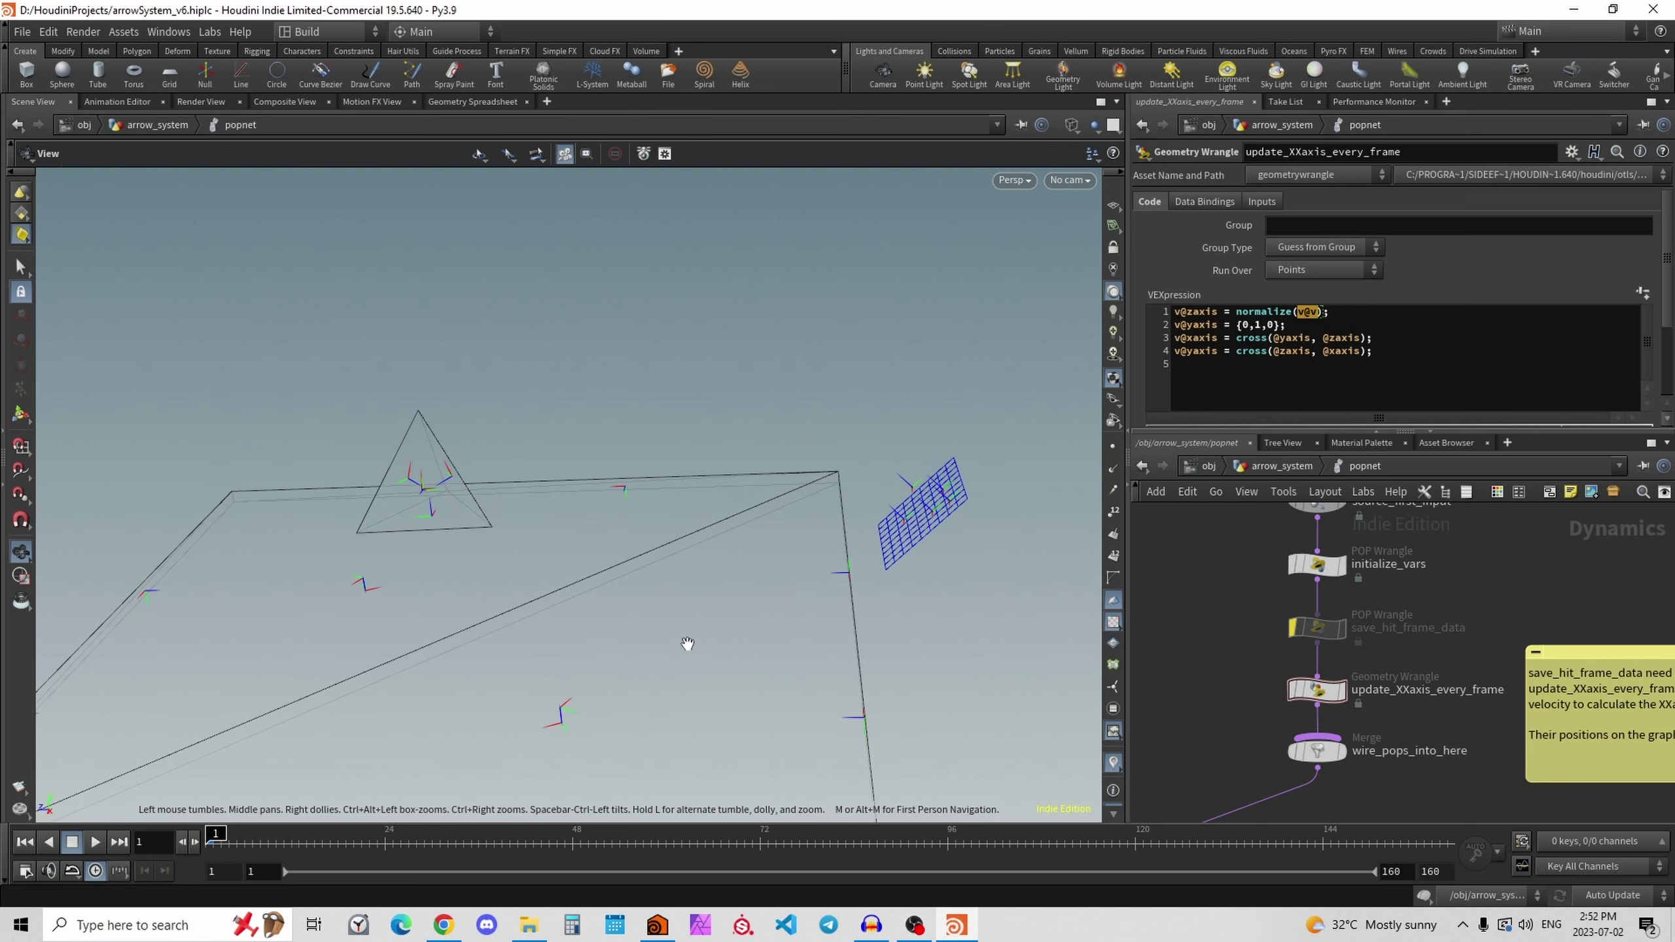
left_click_drag(217, 842, 573, 843)
scroll(691, 497, "up", 3)
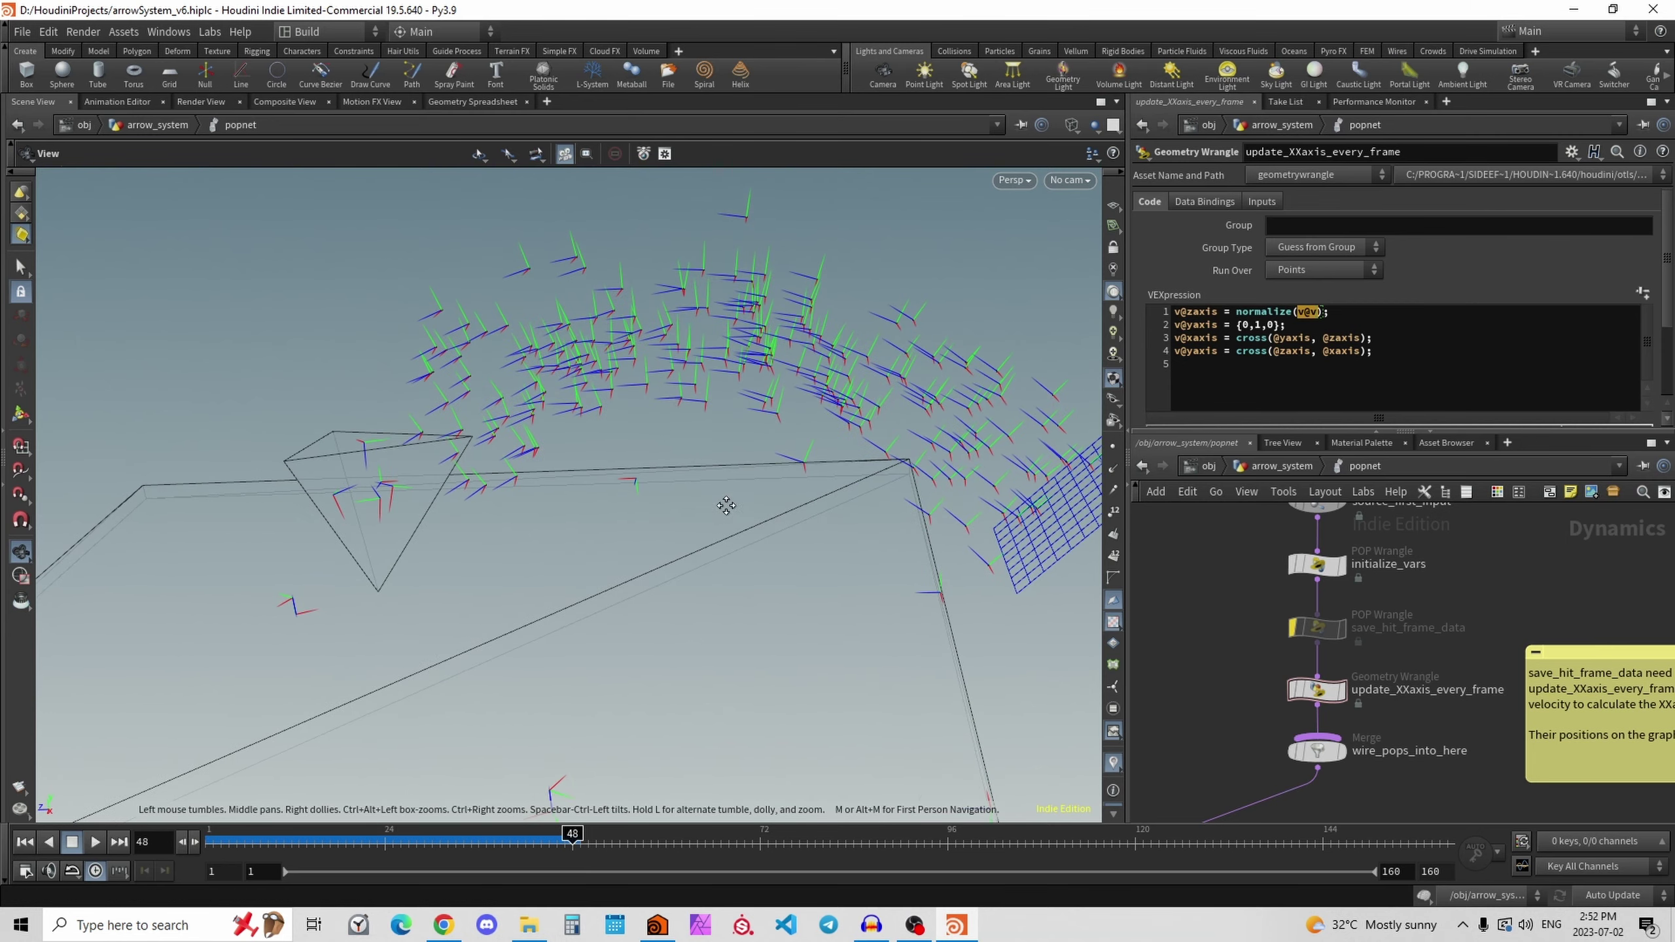
left_click_drag(726, 505, 699, 527)
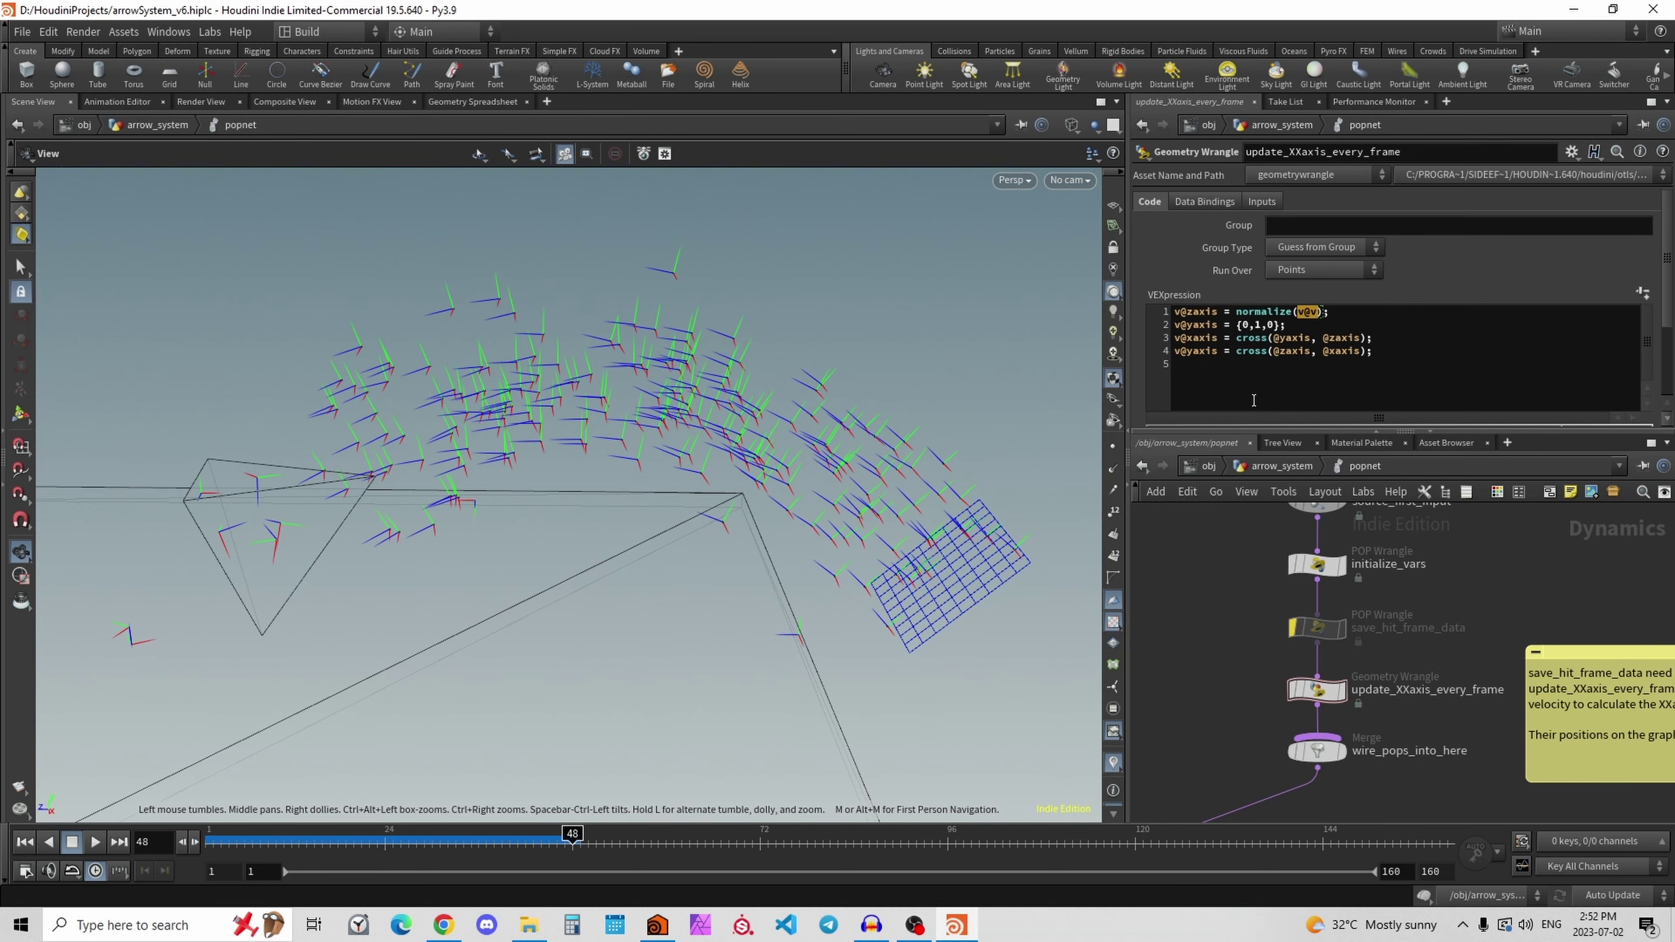
Relate the line v@zaxis = normalize(v@v) to the particle axes by scrubbing through to frame 99, and return to frame 1.
double_click(1203, 313)
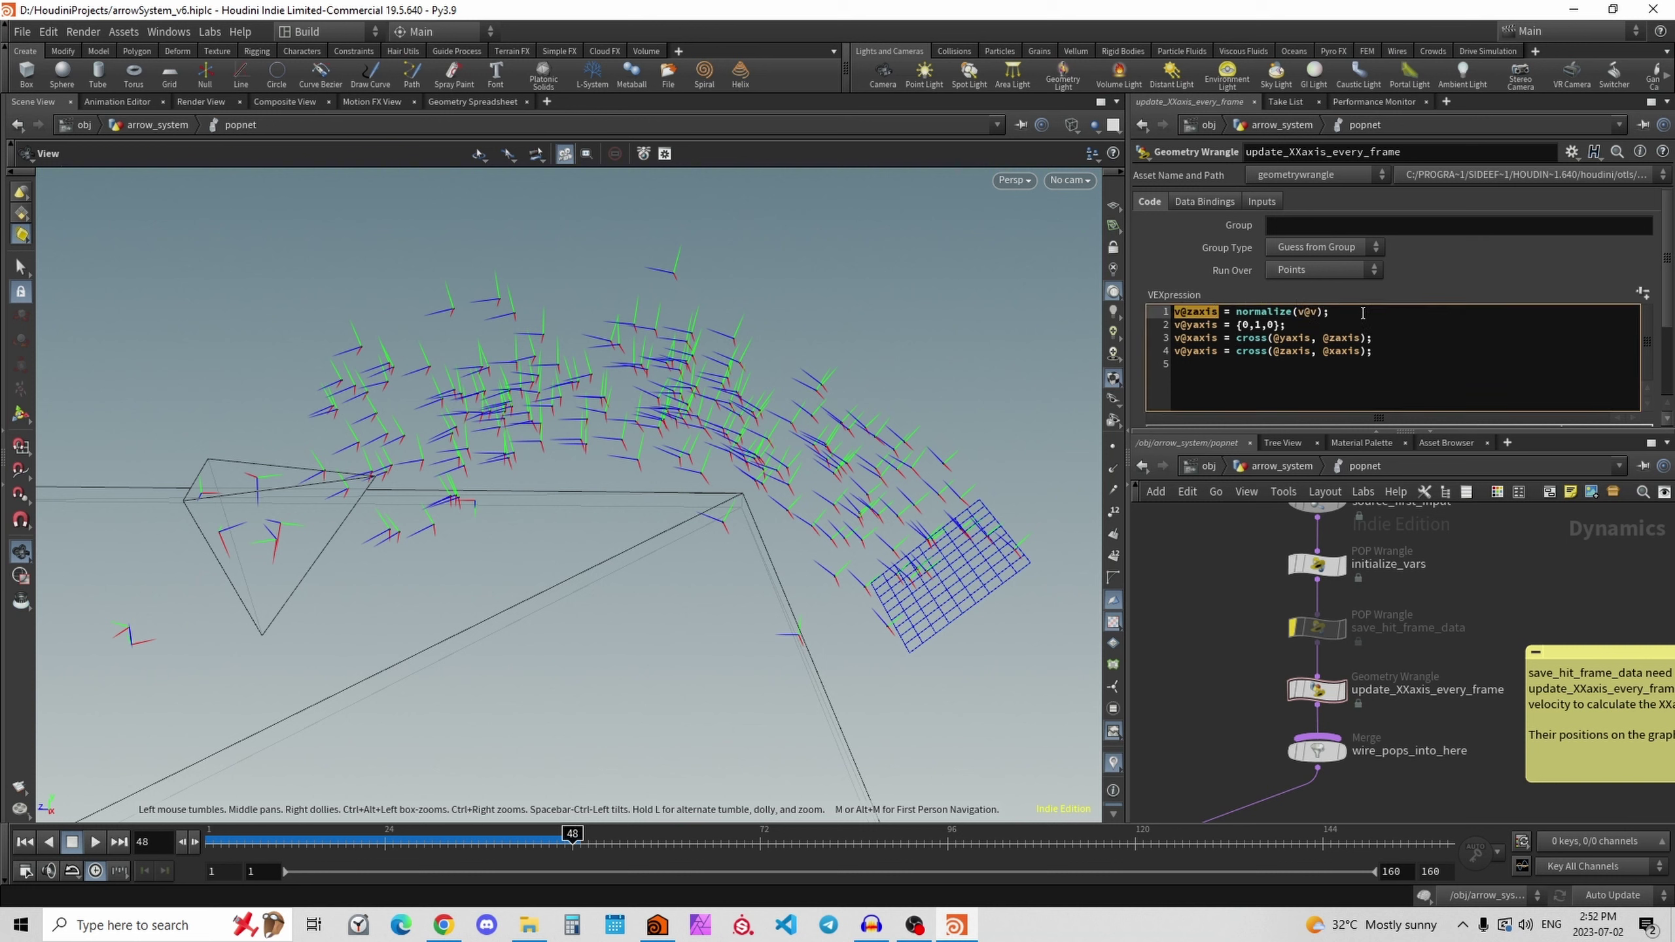
left_click(1335, 313)
left_click(432, 841)
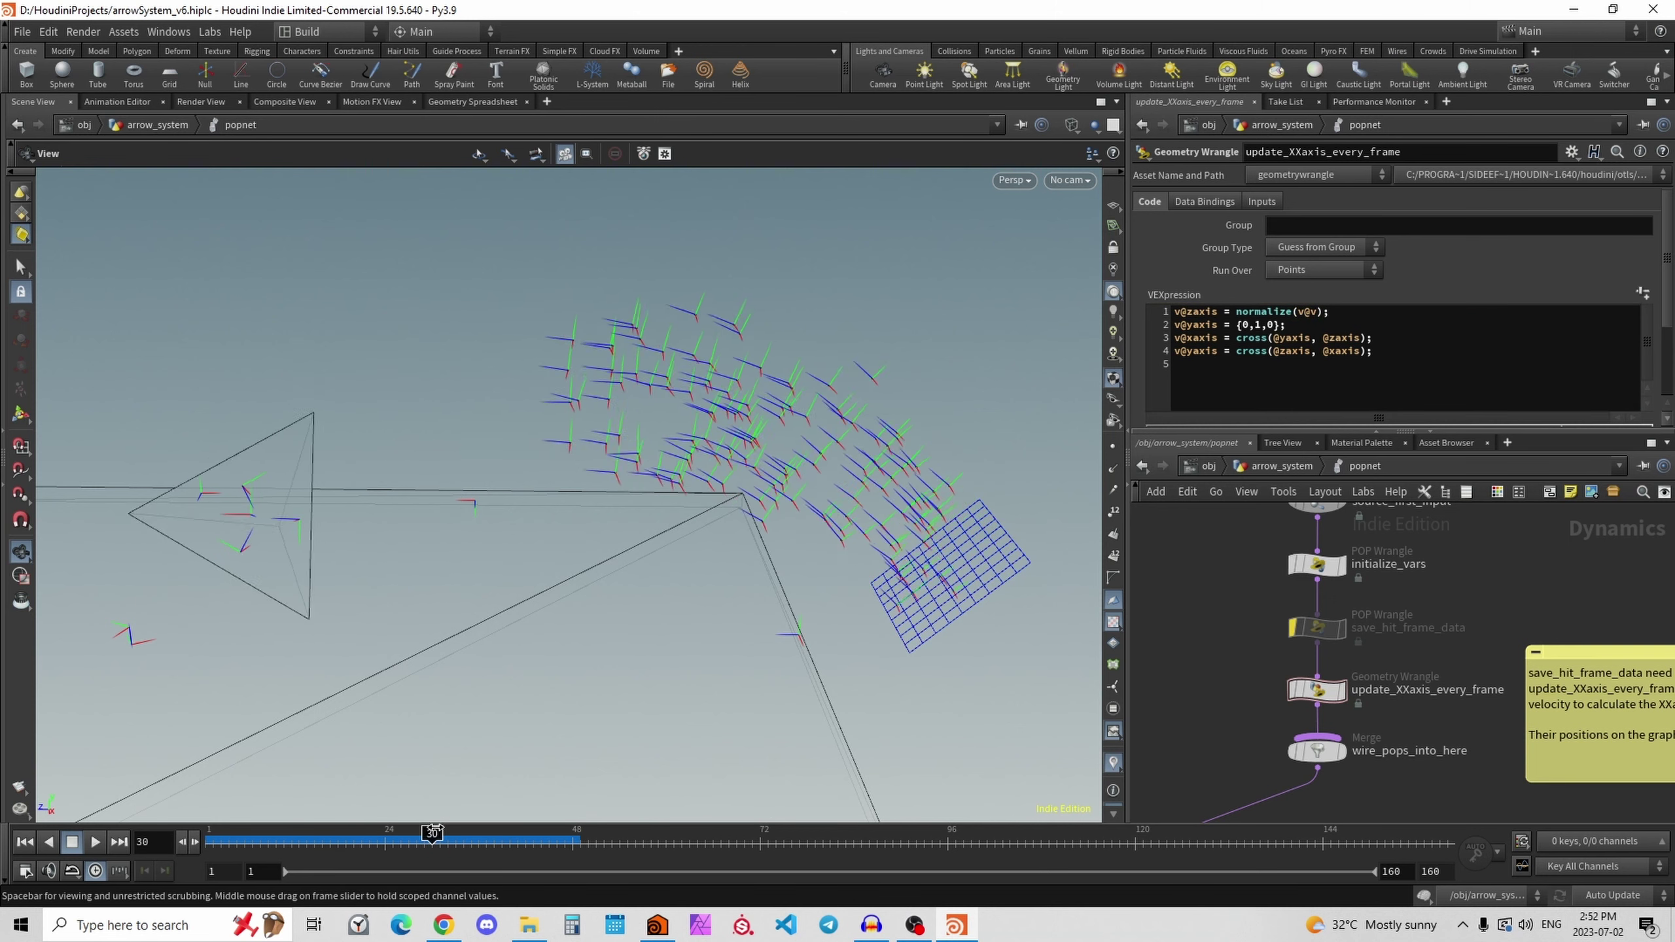
left_click_drag(433, 830, 946, 811)
left_click_drag(890, 810, 970, 810)
right_click_drag(416, 640, 243, 665)
middle_click_drag(285, 660, 338, 637)
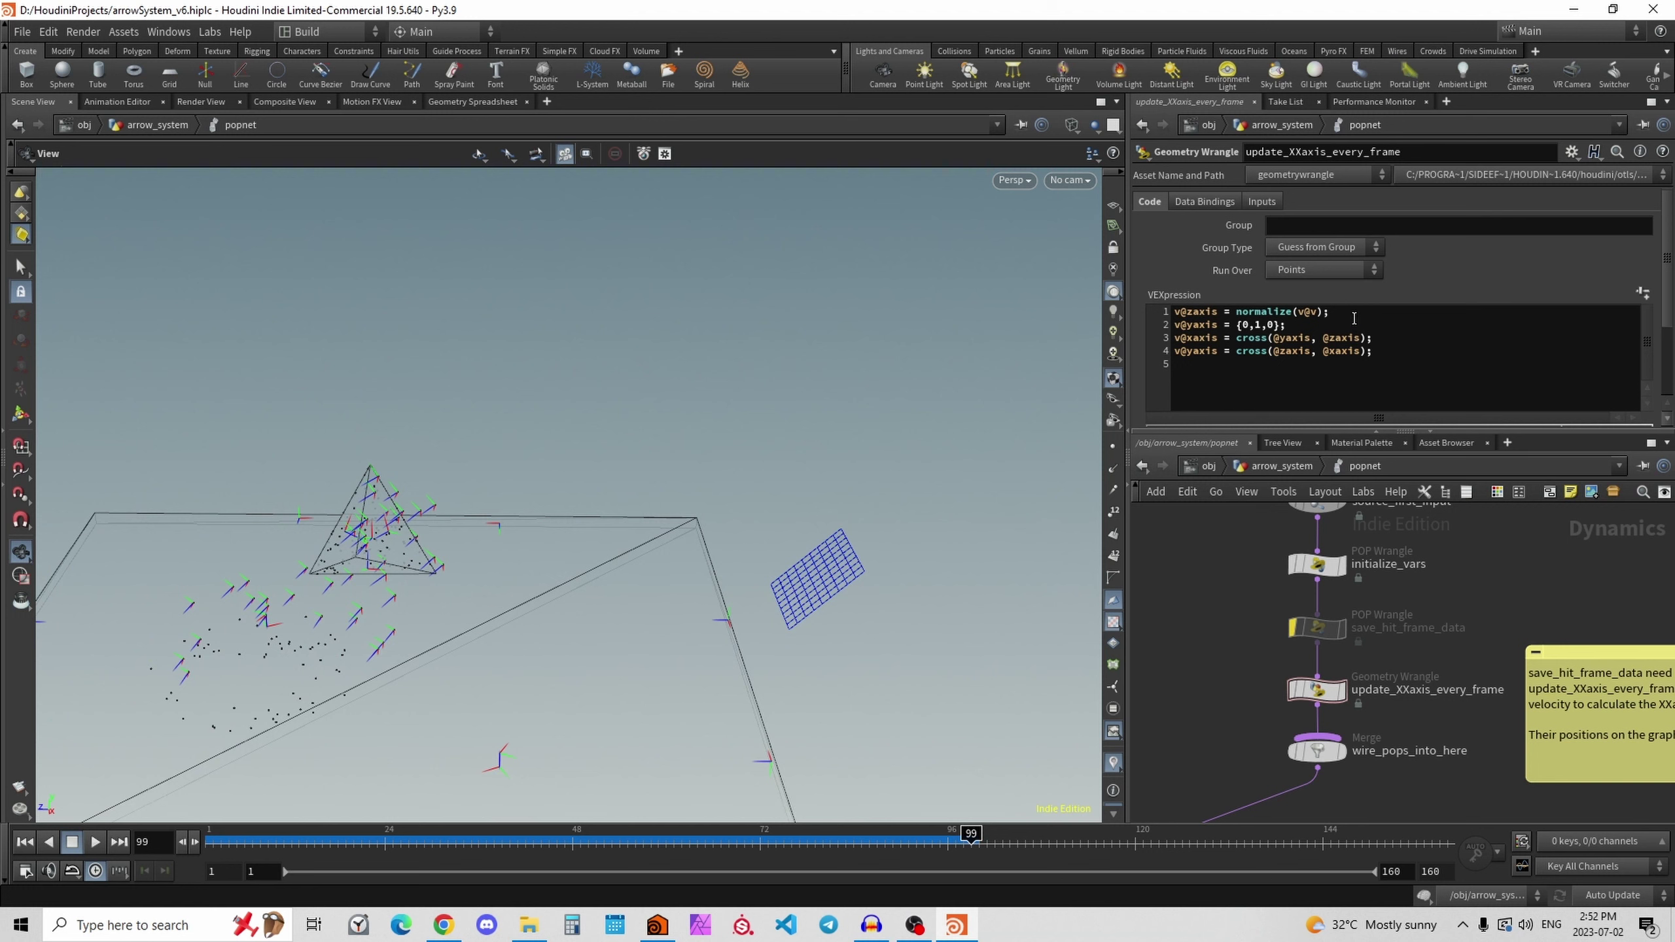
left_click_drag(1354, 318, 1237, 302)
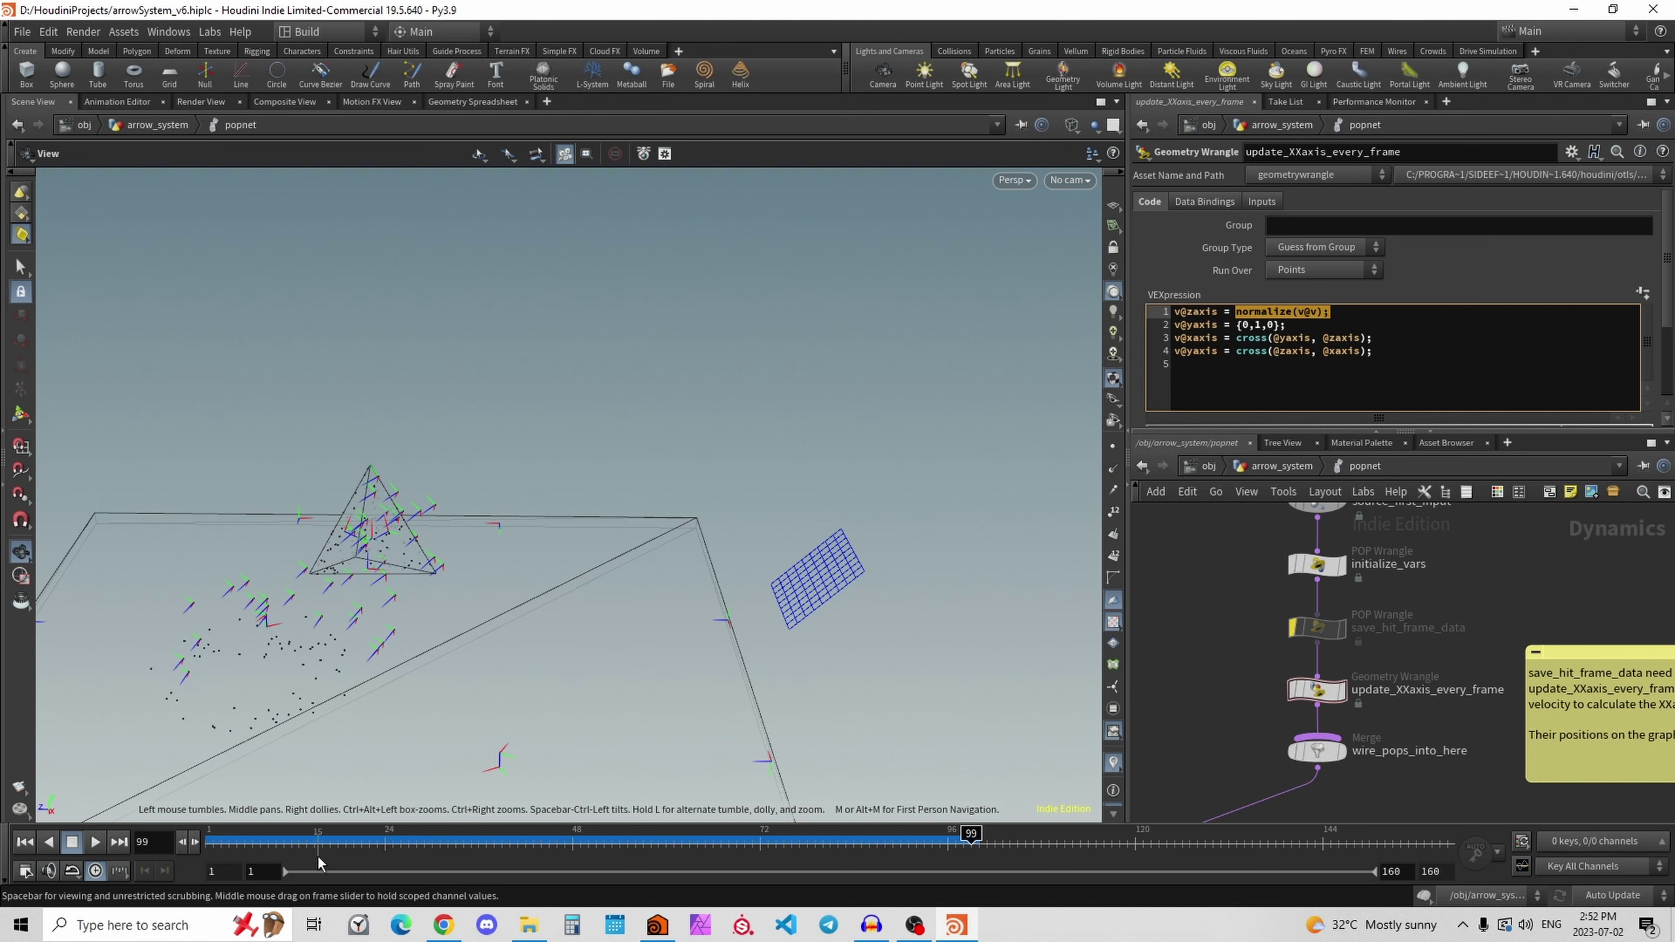
left_click_drag(257, 847, 138, 846)
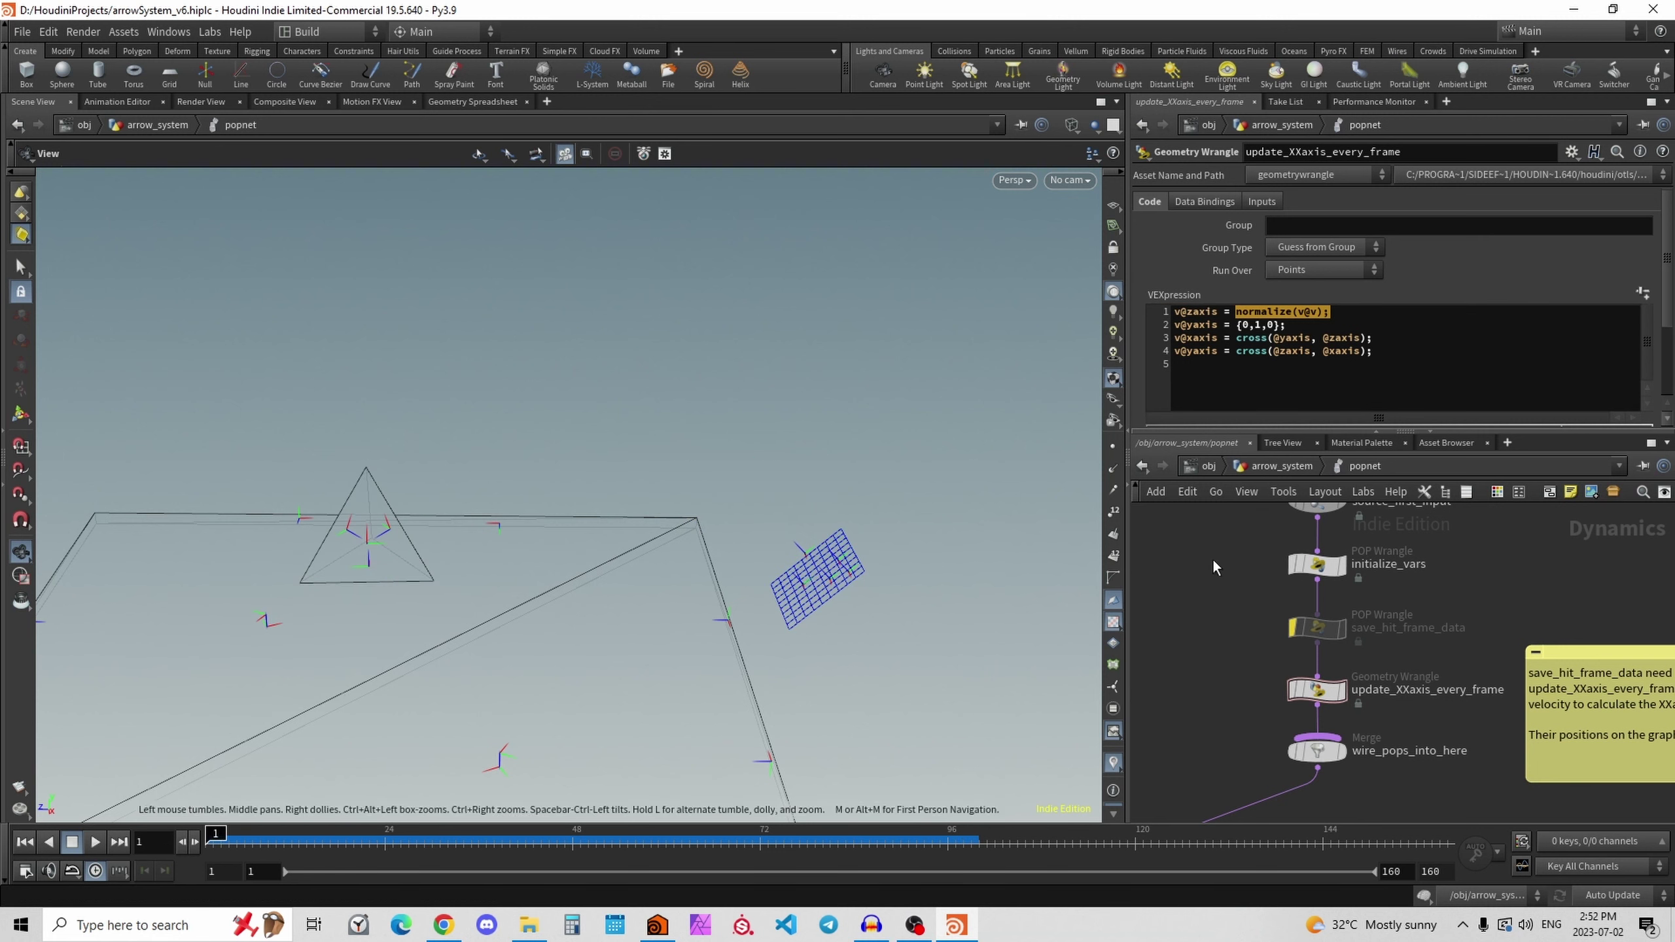
Enable the bypassed save_hit_frame_data wrangle and highlight the i@stuck ==1 condition in its code.
left_click(1332, 630)
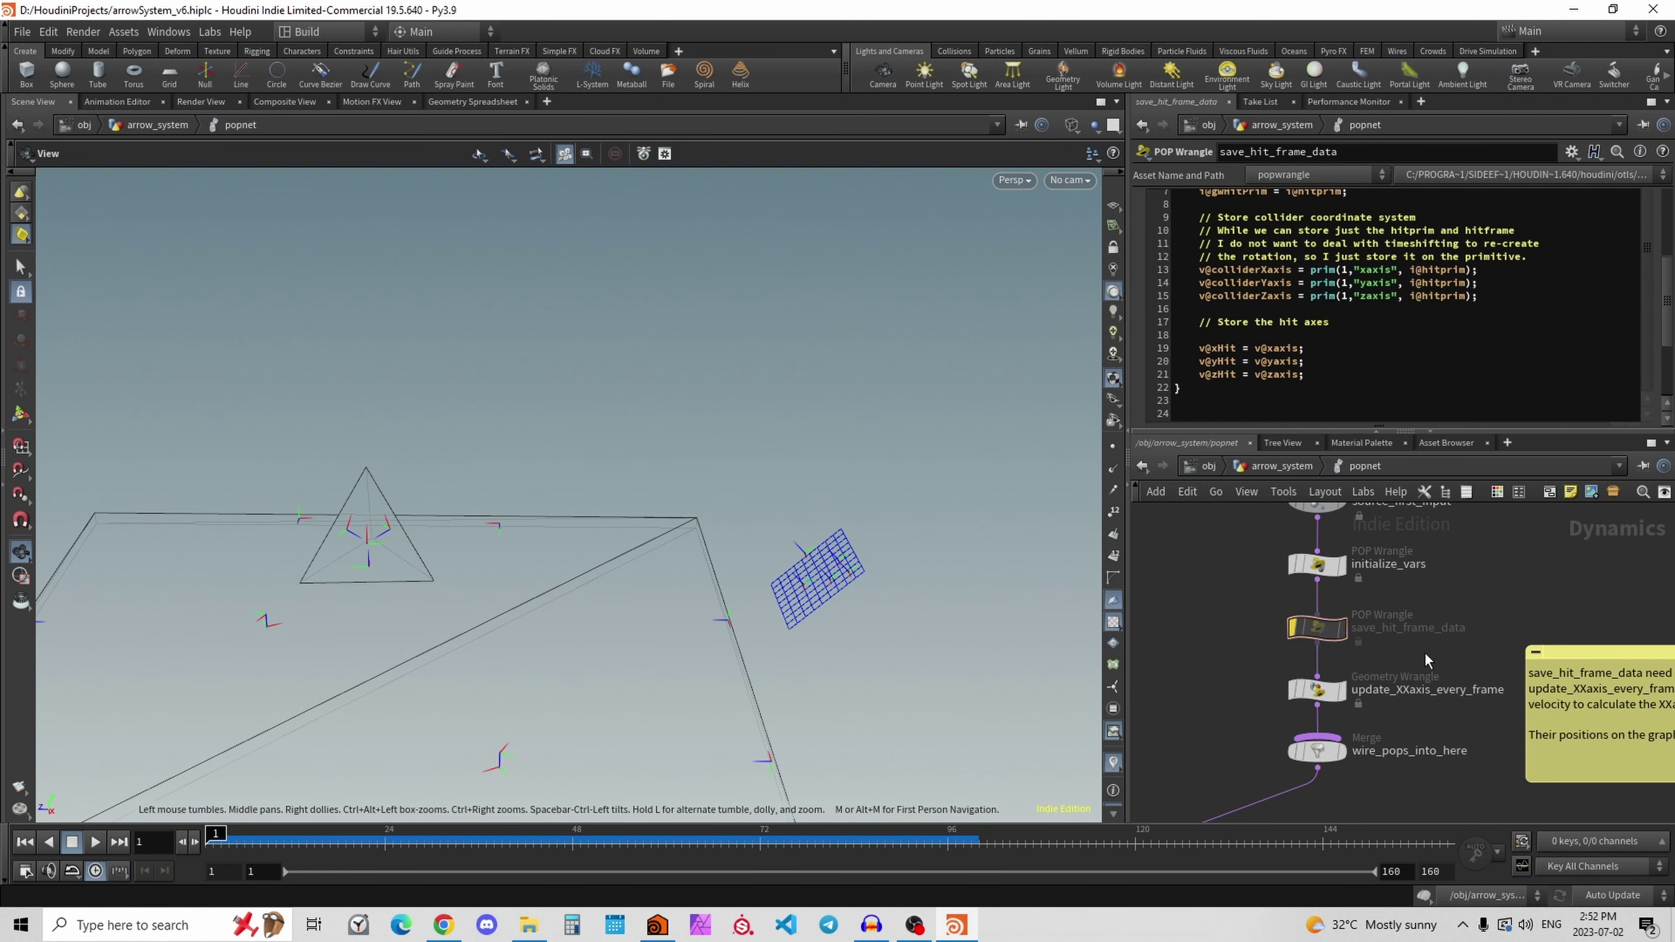
left_click(1290, 628)
scroll(1641, 301, "up", 5)
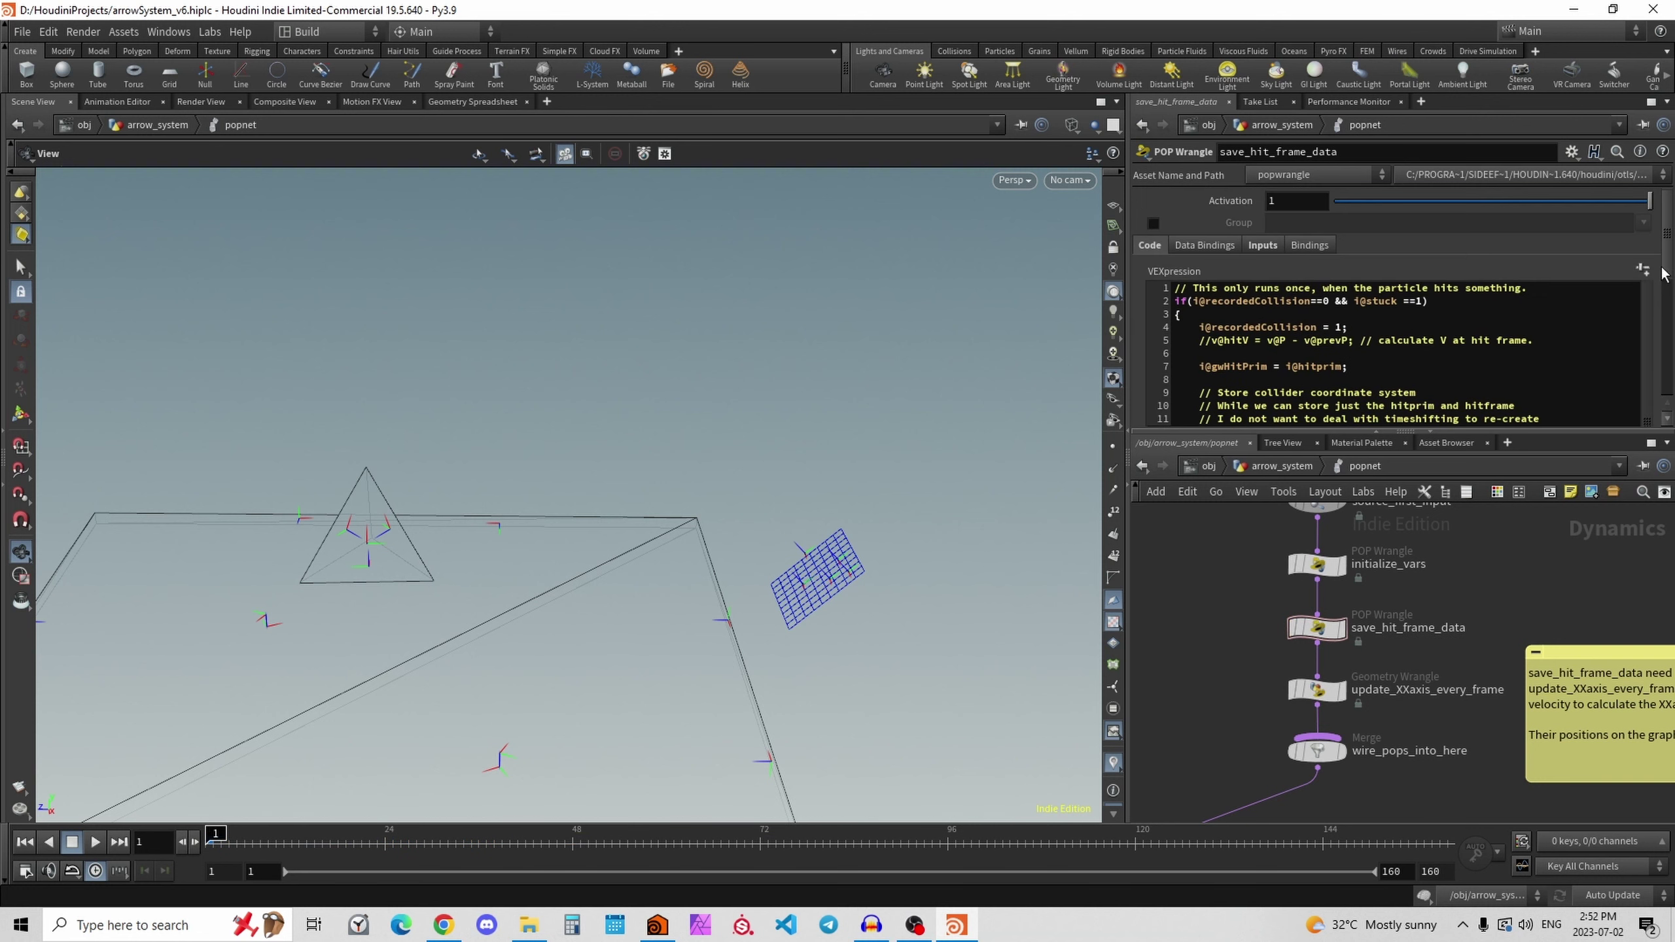
scroll(1670, 298, "down", 2)
scroll(1671, 298, "down", 1)
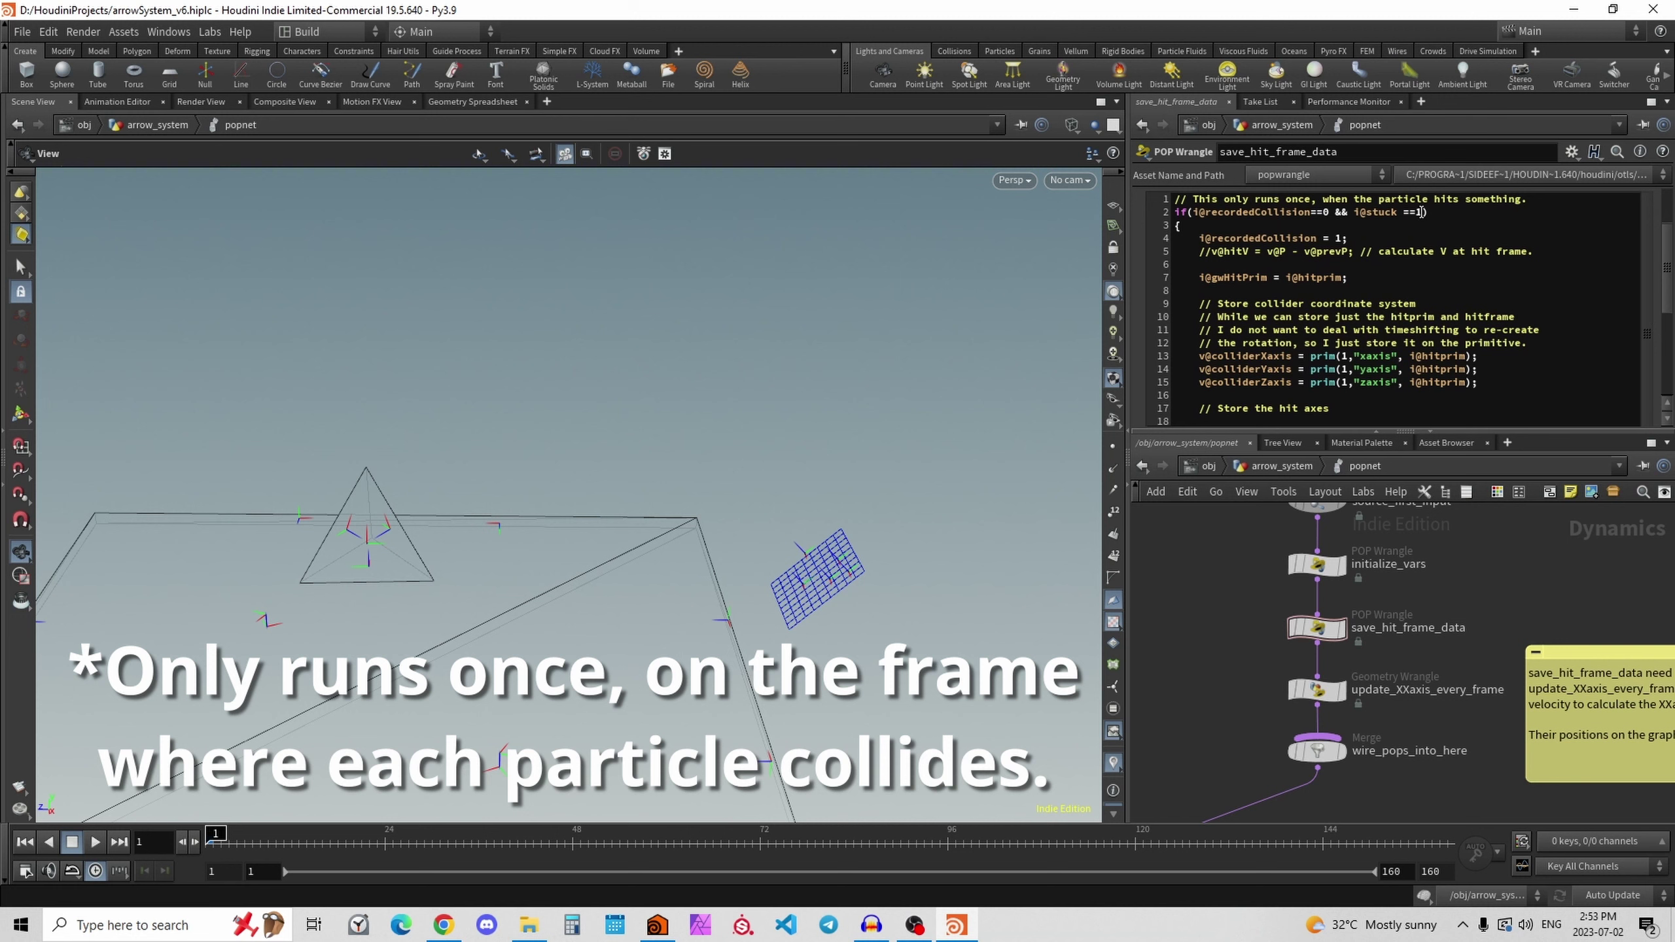
left_click_drag(1423, 212, 1352, 216)
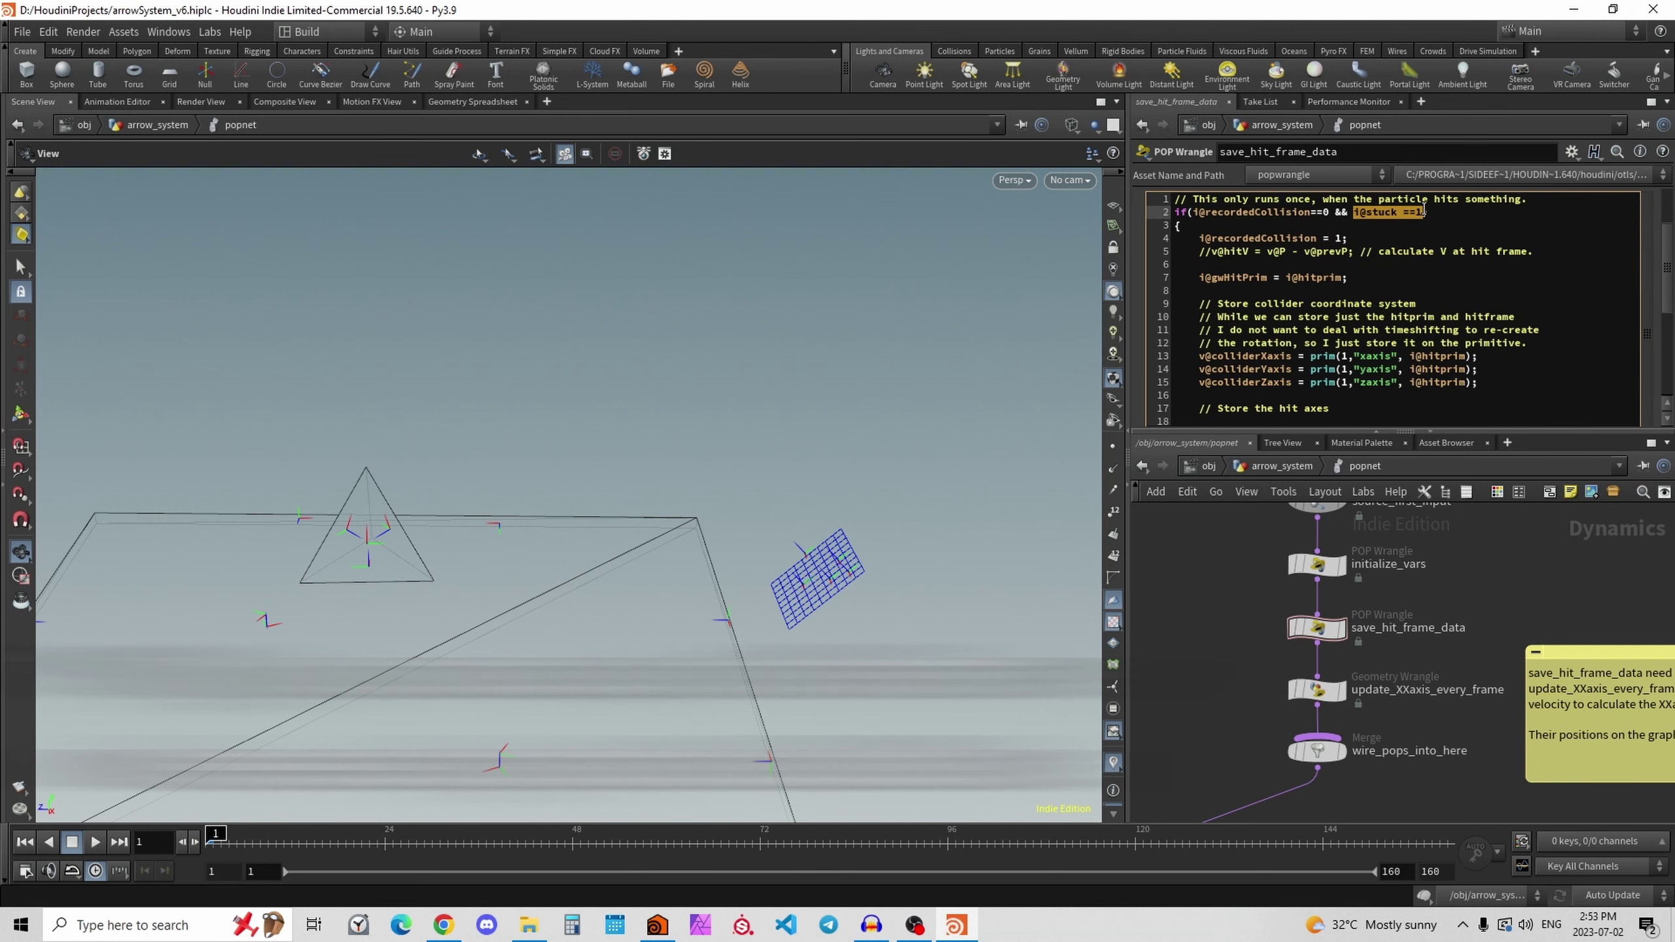
Inspect the Stick response in popsolver's collision behavior settings.
mouse_move(1290, 758)
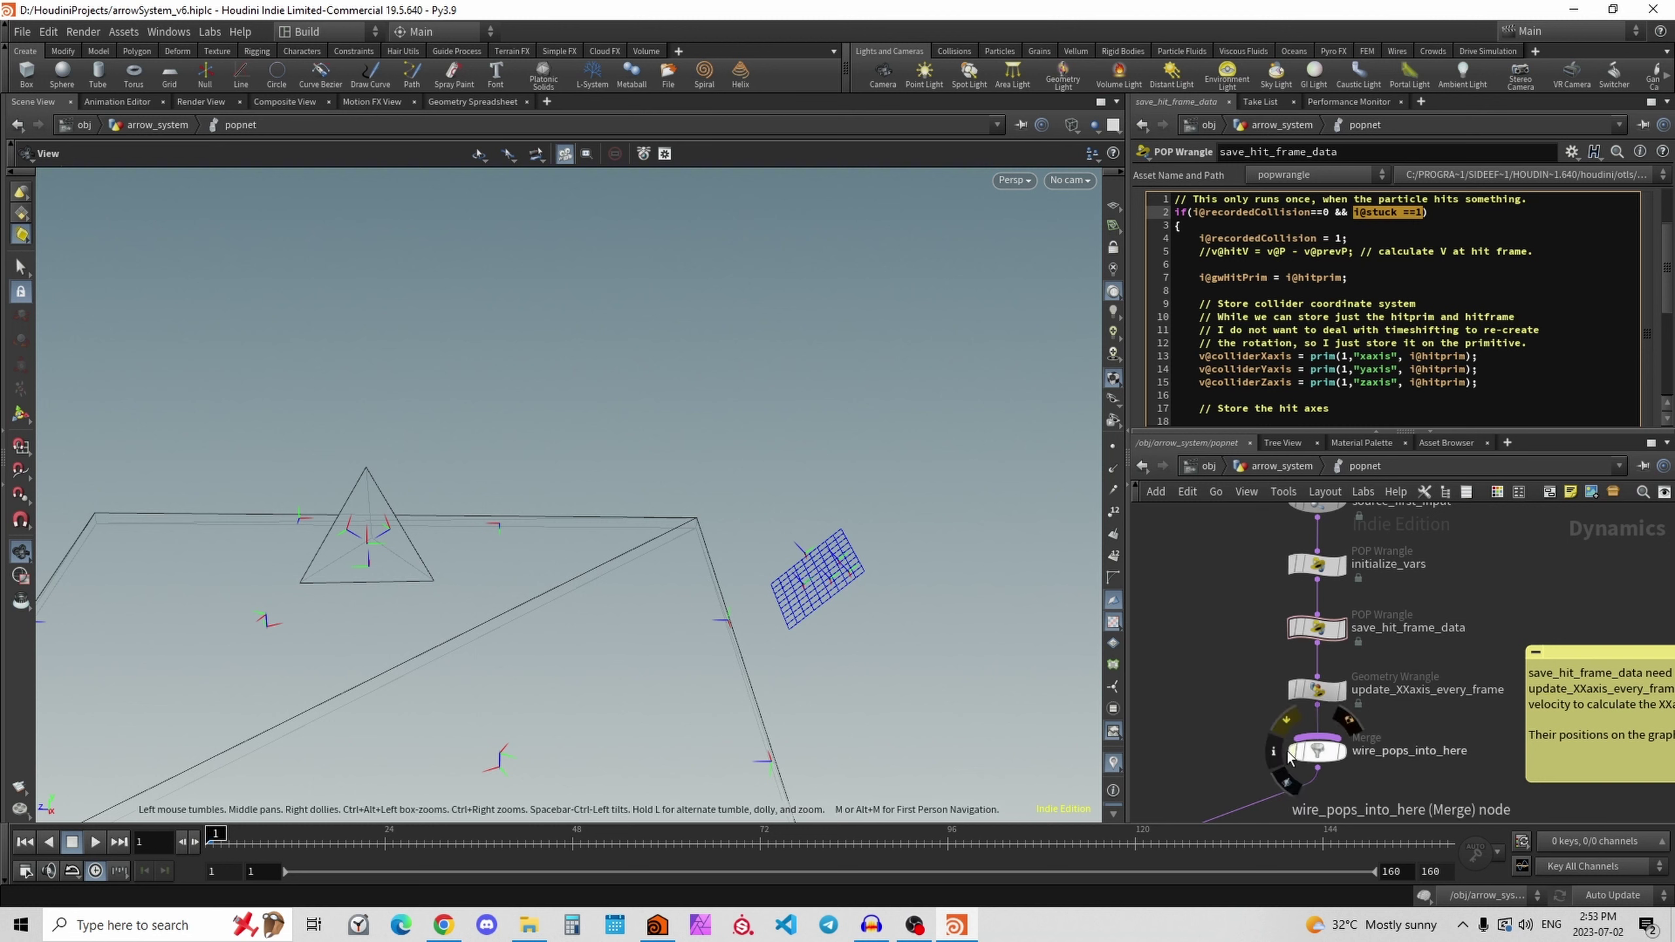
key("h")
left_click(1280, 666)
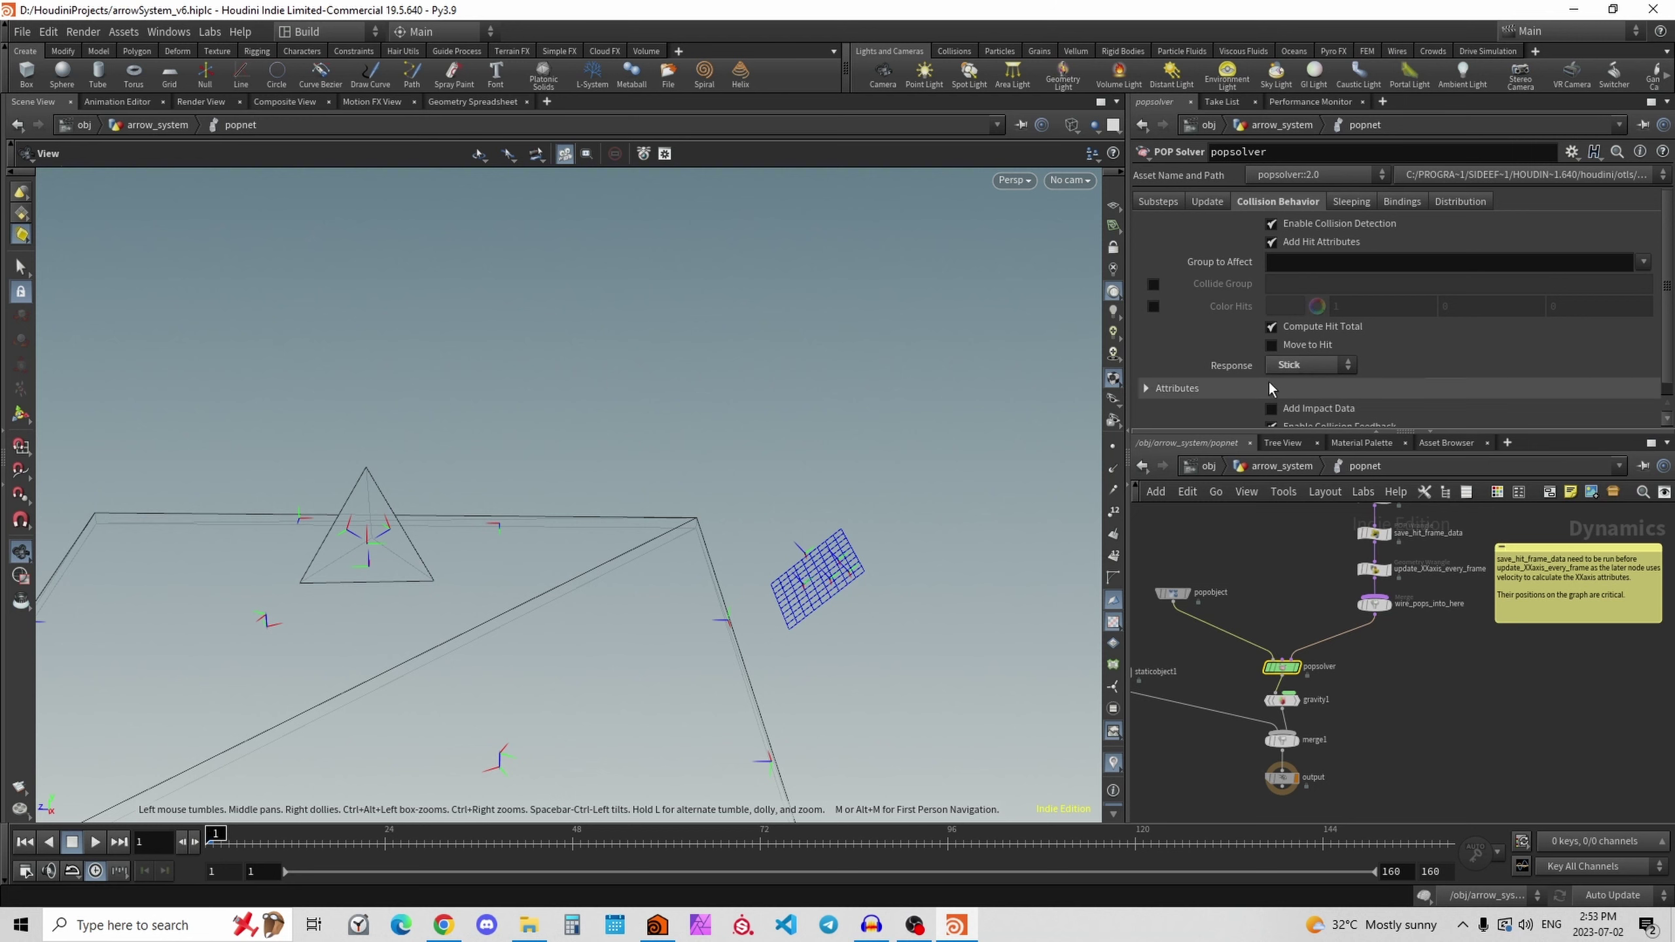
Inspect the particles' stuck attribute in the Geometry Spreadsheet at frames 1 and 50, sorting by that attribute.
left_click(472, 101)
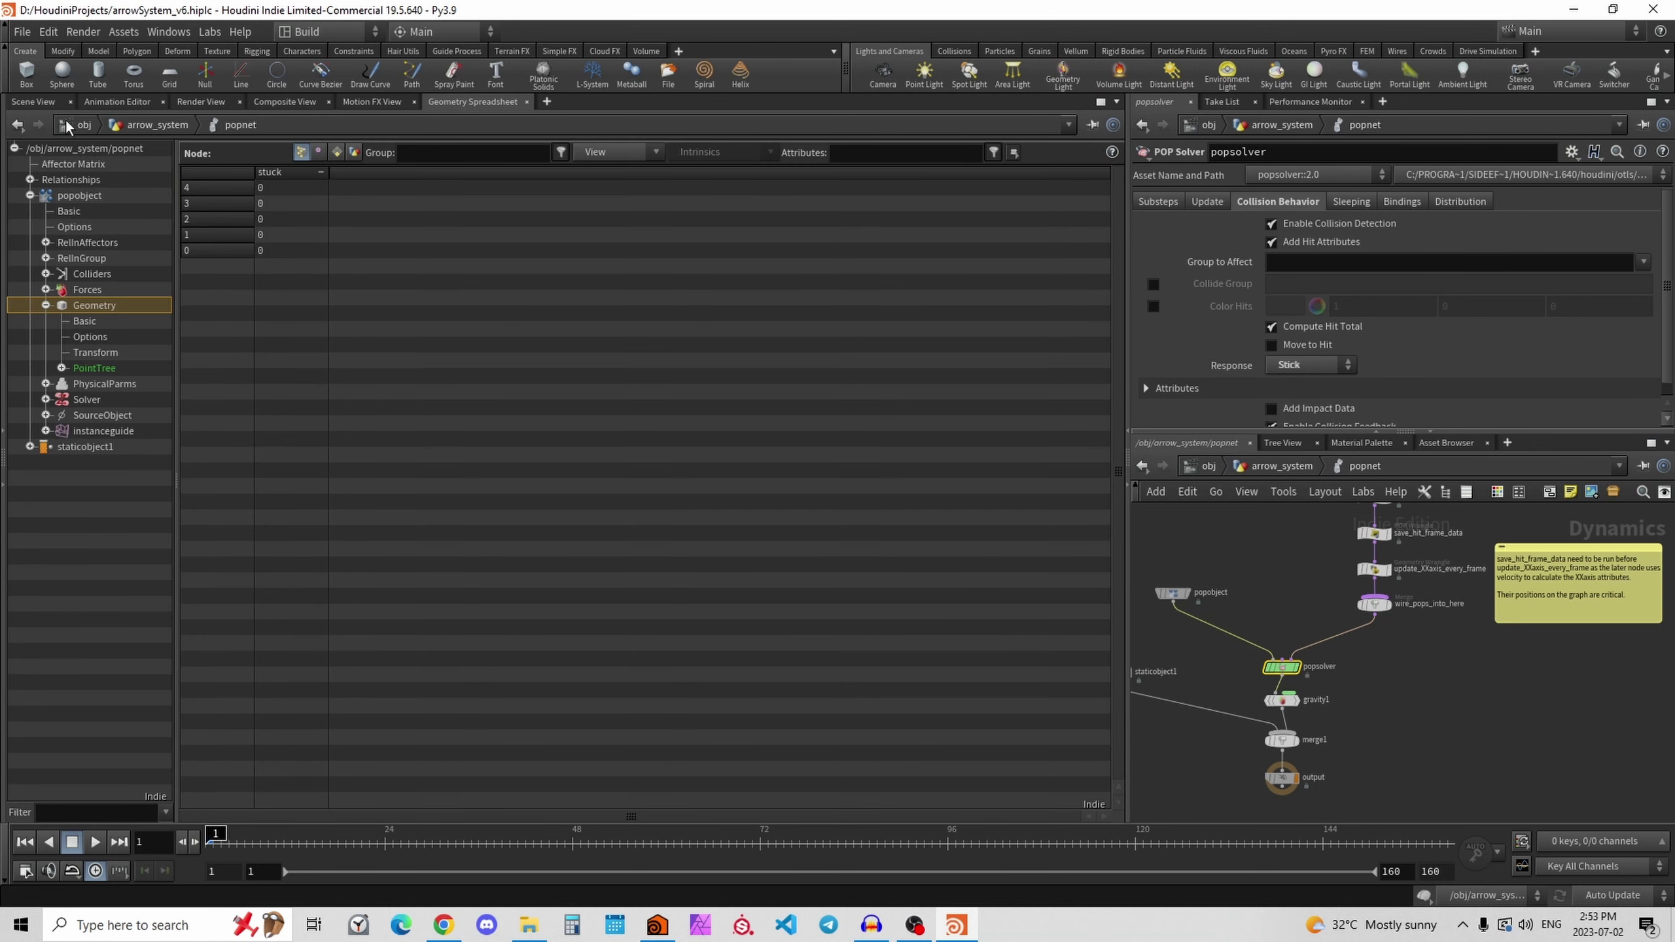
left_click(34, 102)
left_click_drag(224, 836, 587, 835)
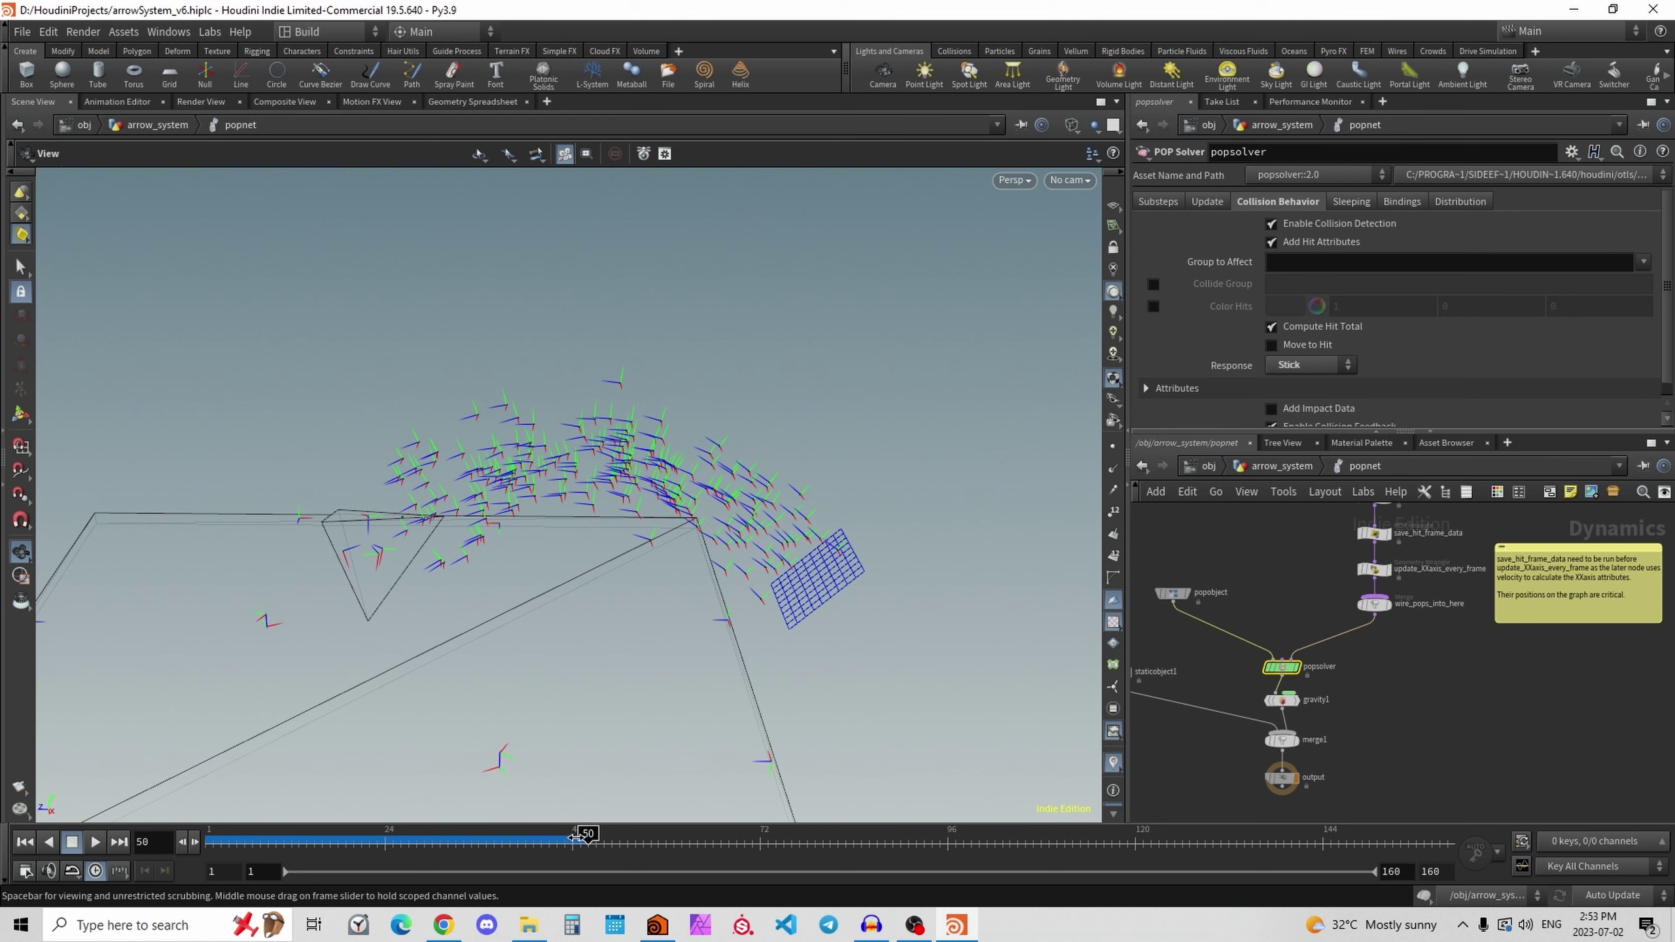
left_click(463, 101)
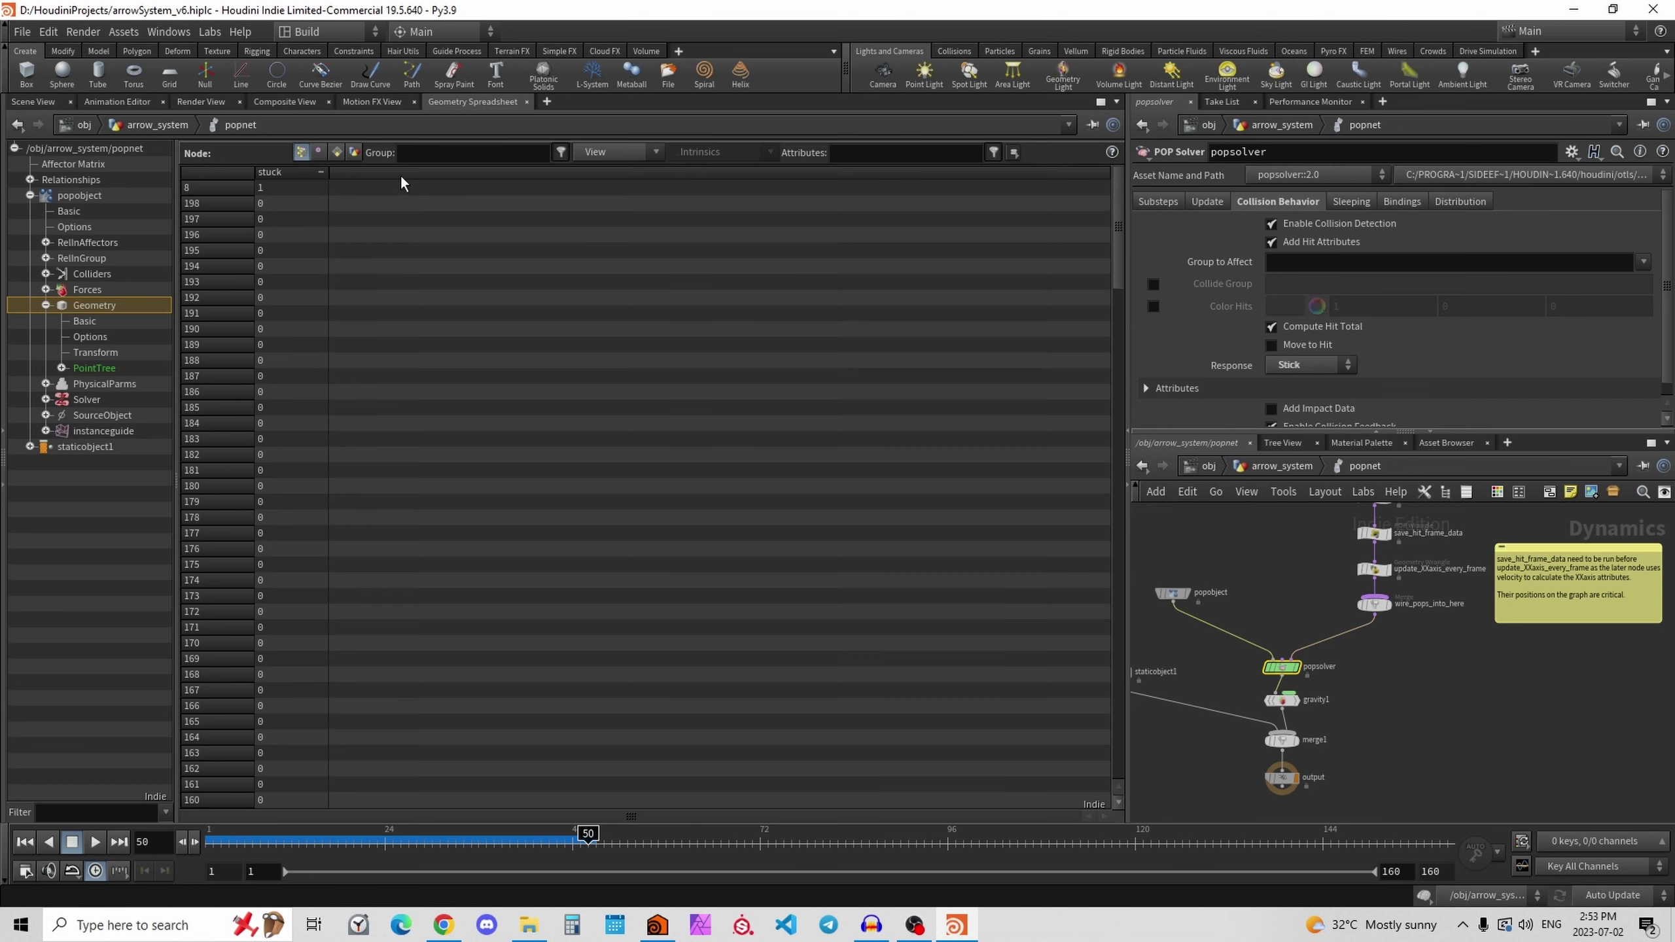
left_click(275, 173)
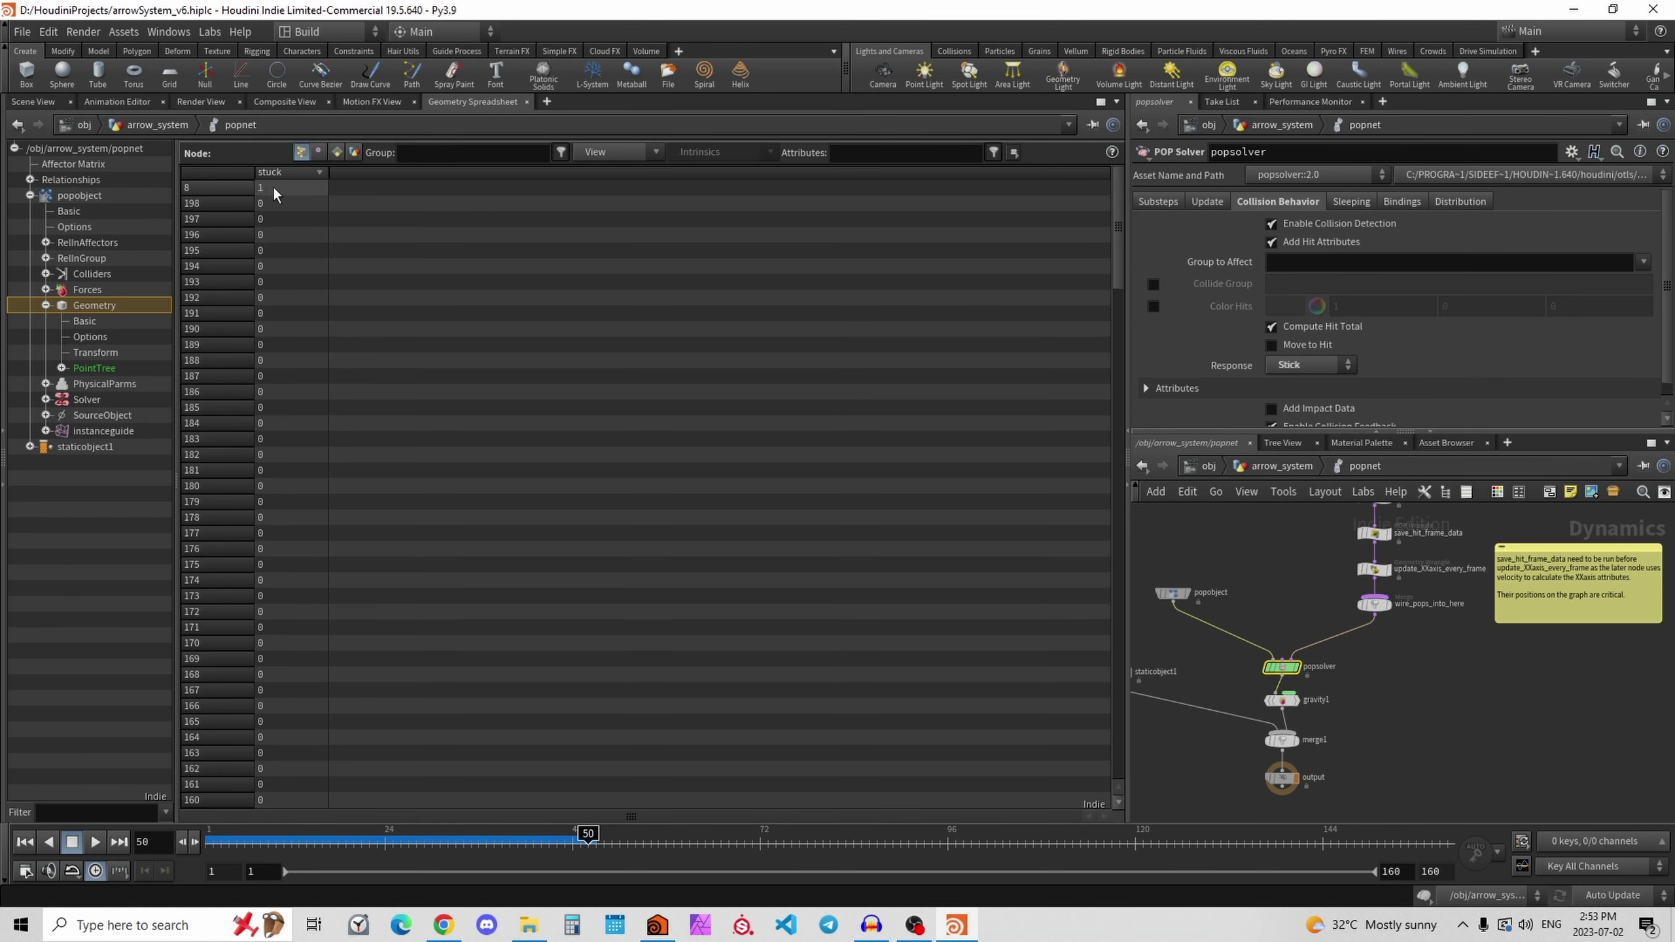
Compare the particles in the viewport with their stuck attribute in the Geometry Spreadsheet at frames 89 and 143, and return to the viewport.
left_click(33, 101)
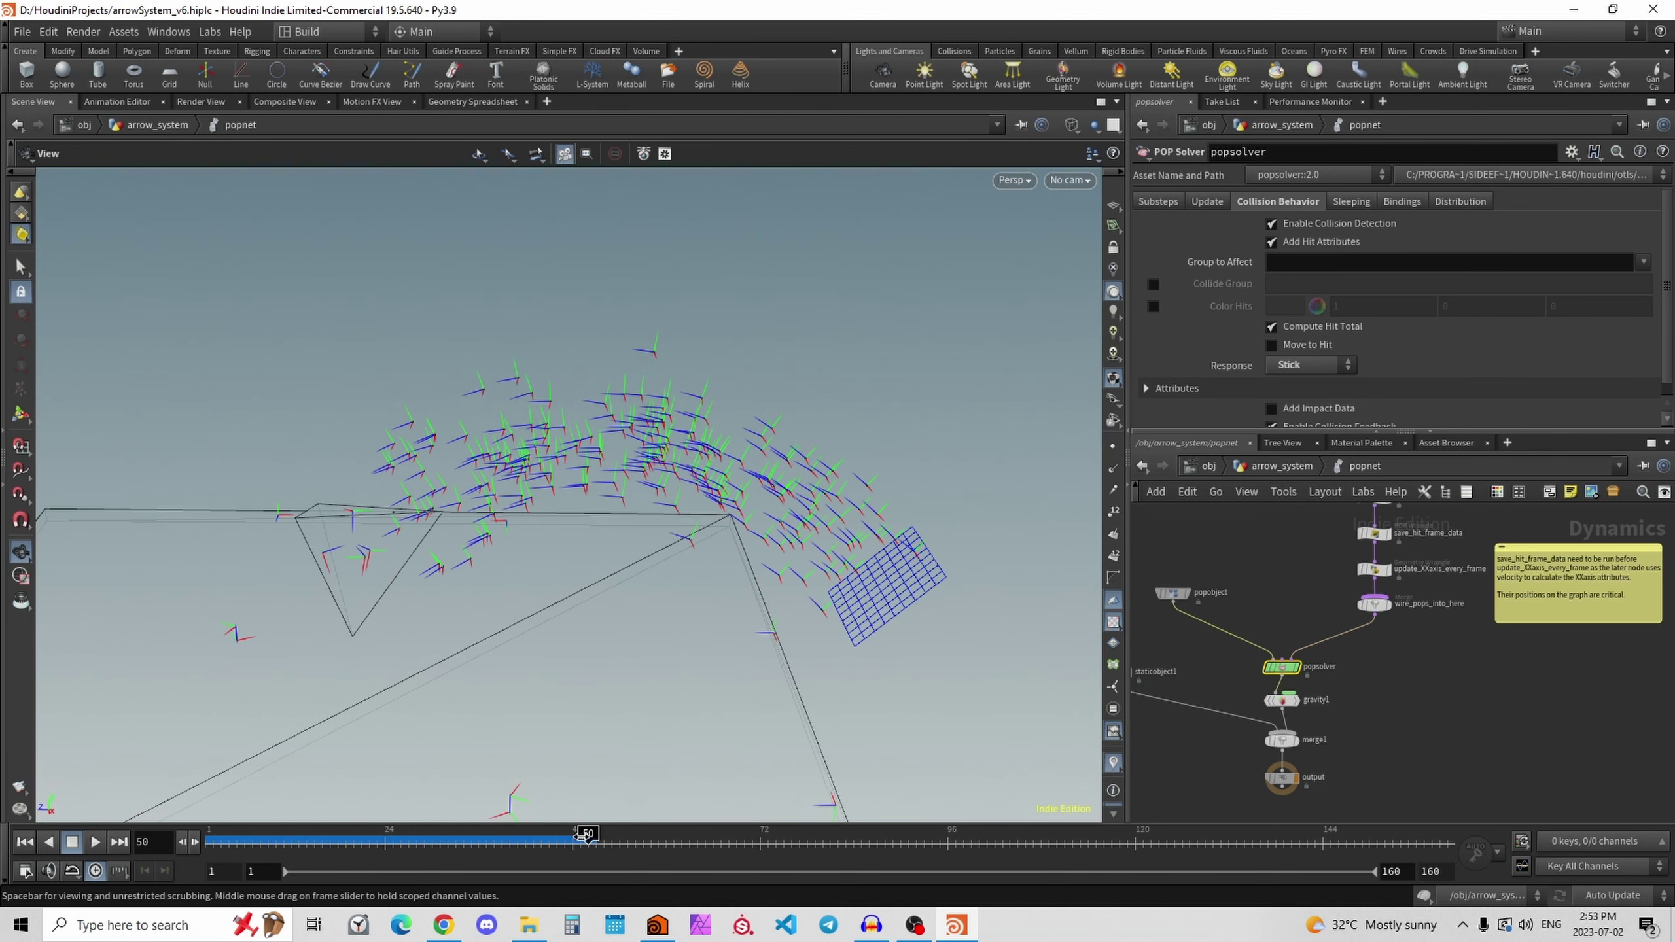
left_click_drag(588, 833, 893, 857)
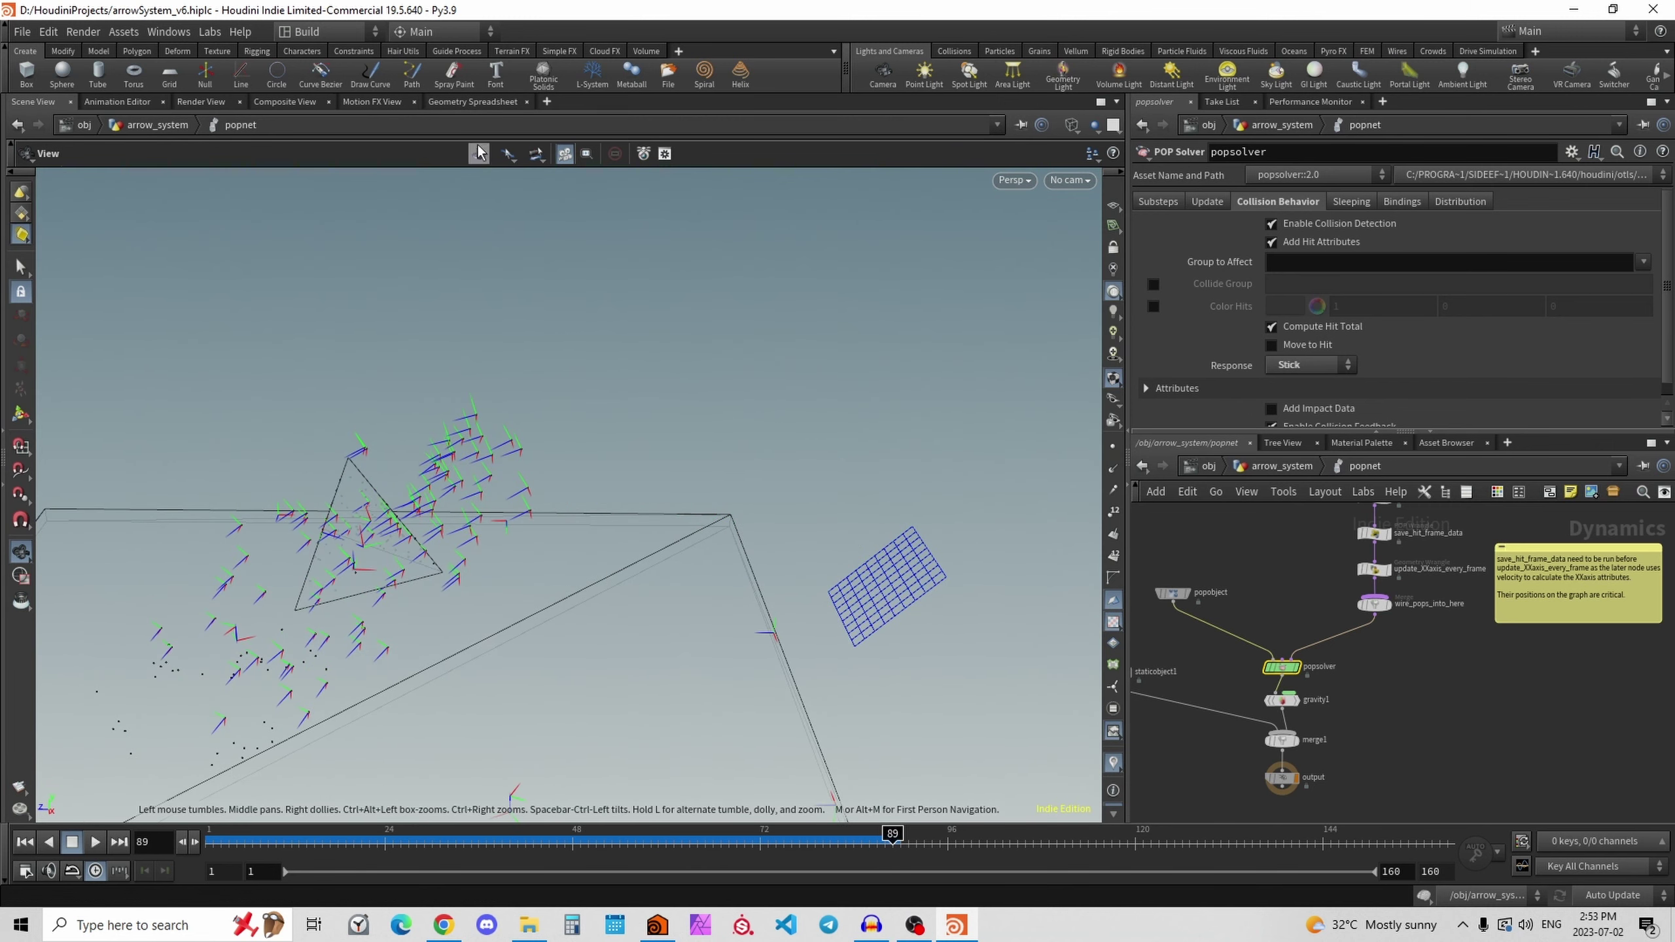
left_click(473, 101)
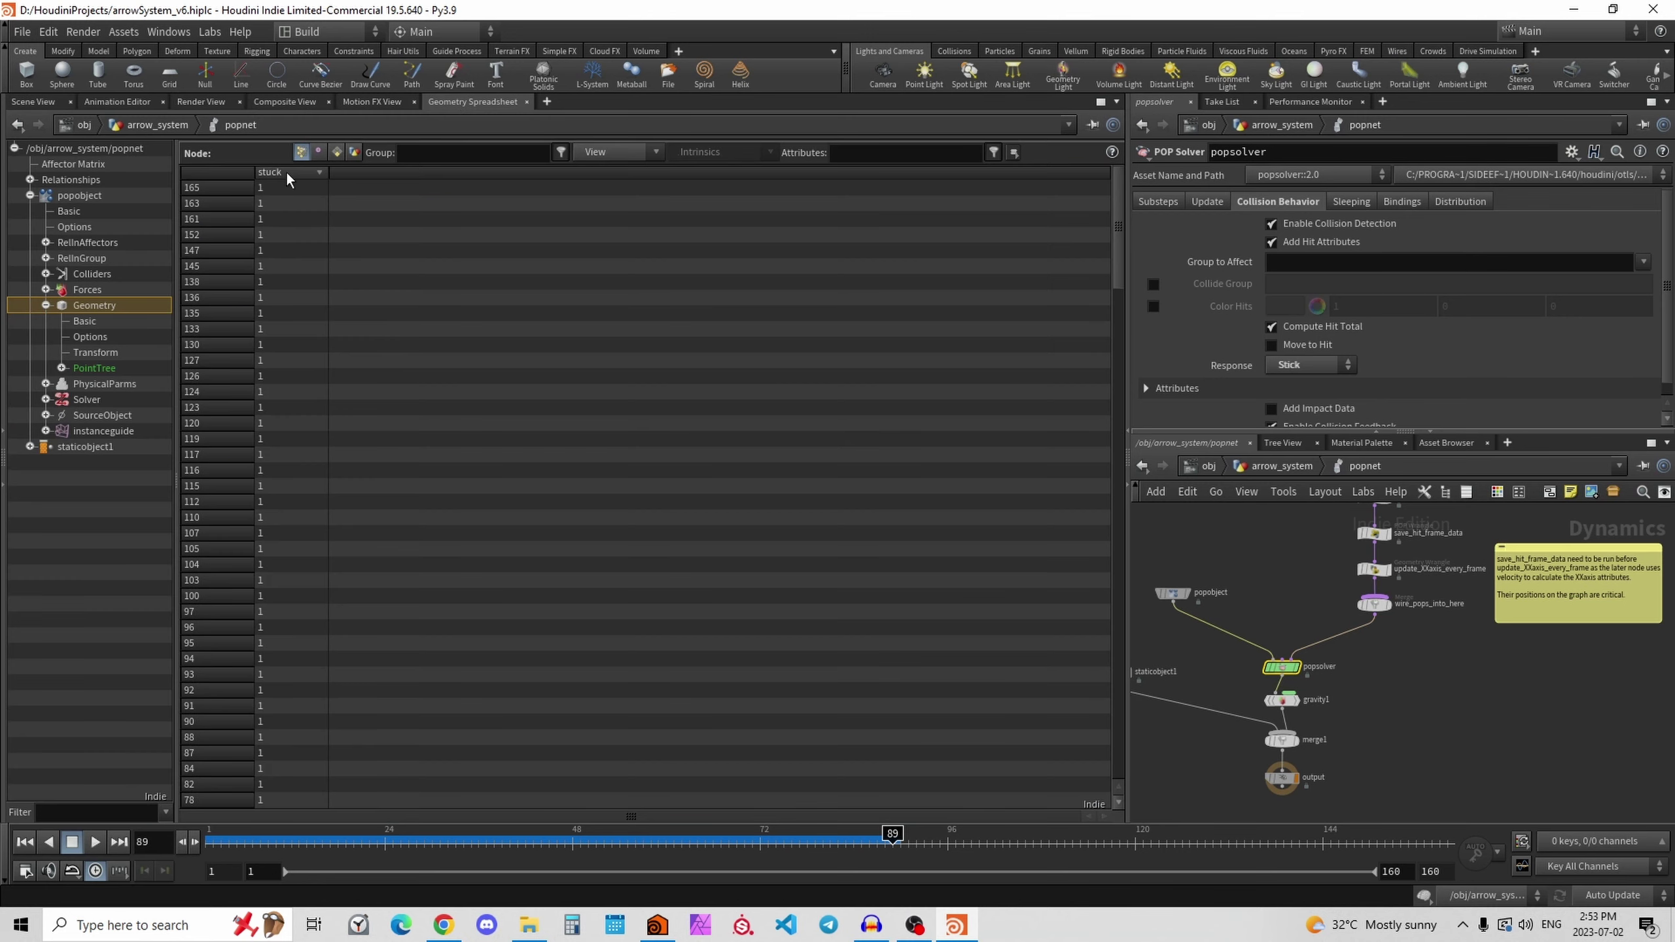
left_click(33, 100)
key("Up")
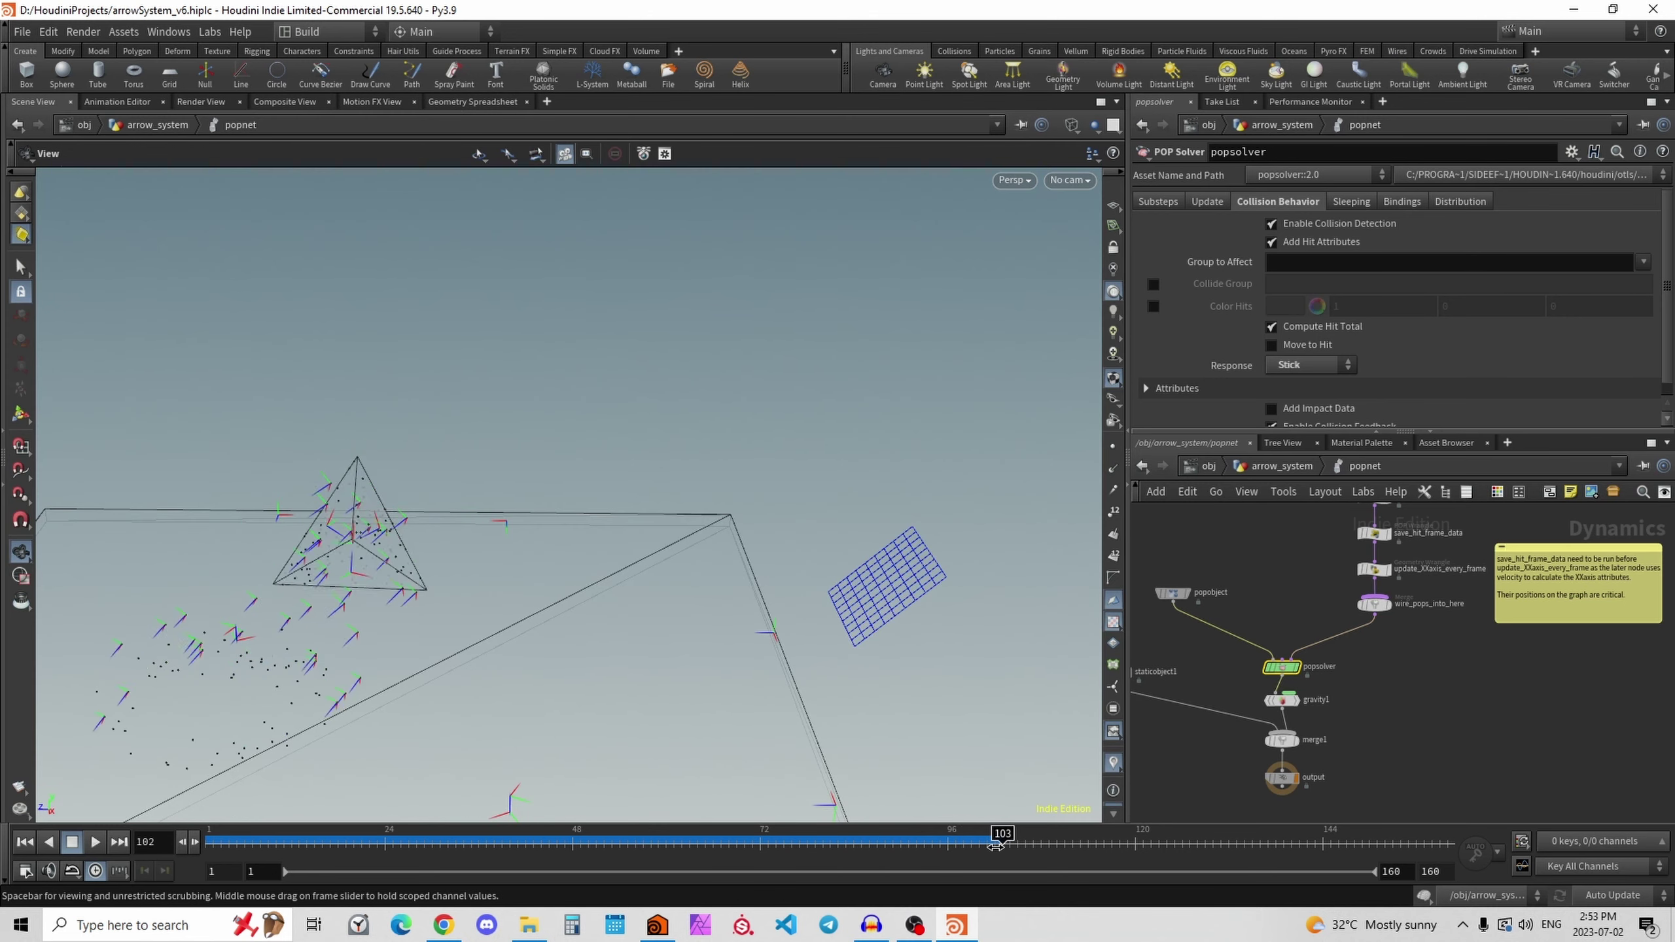
left_click(473, 101)
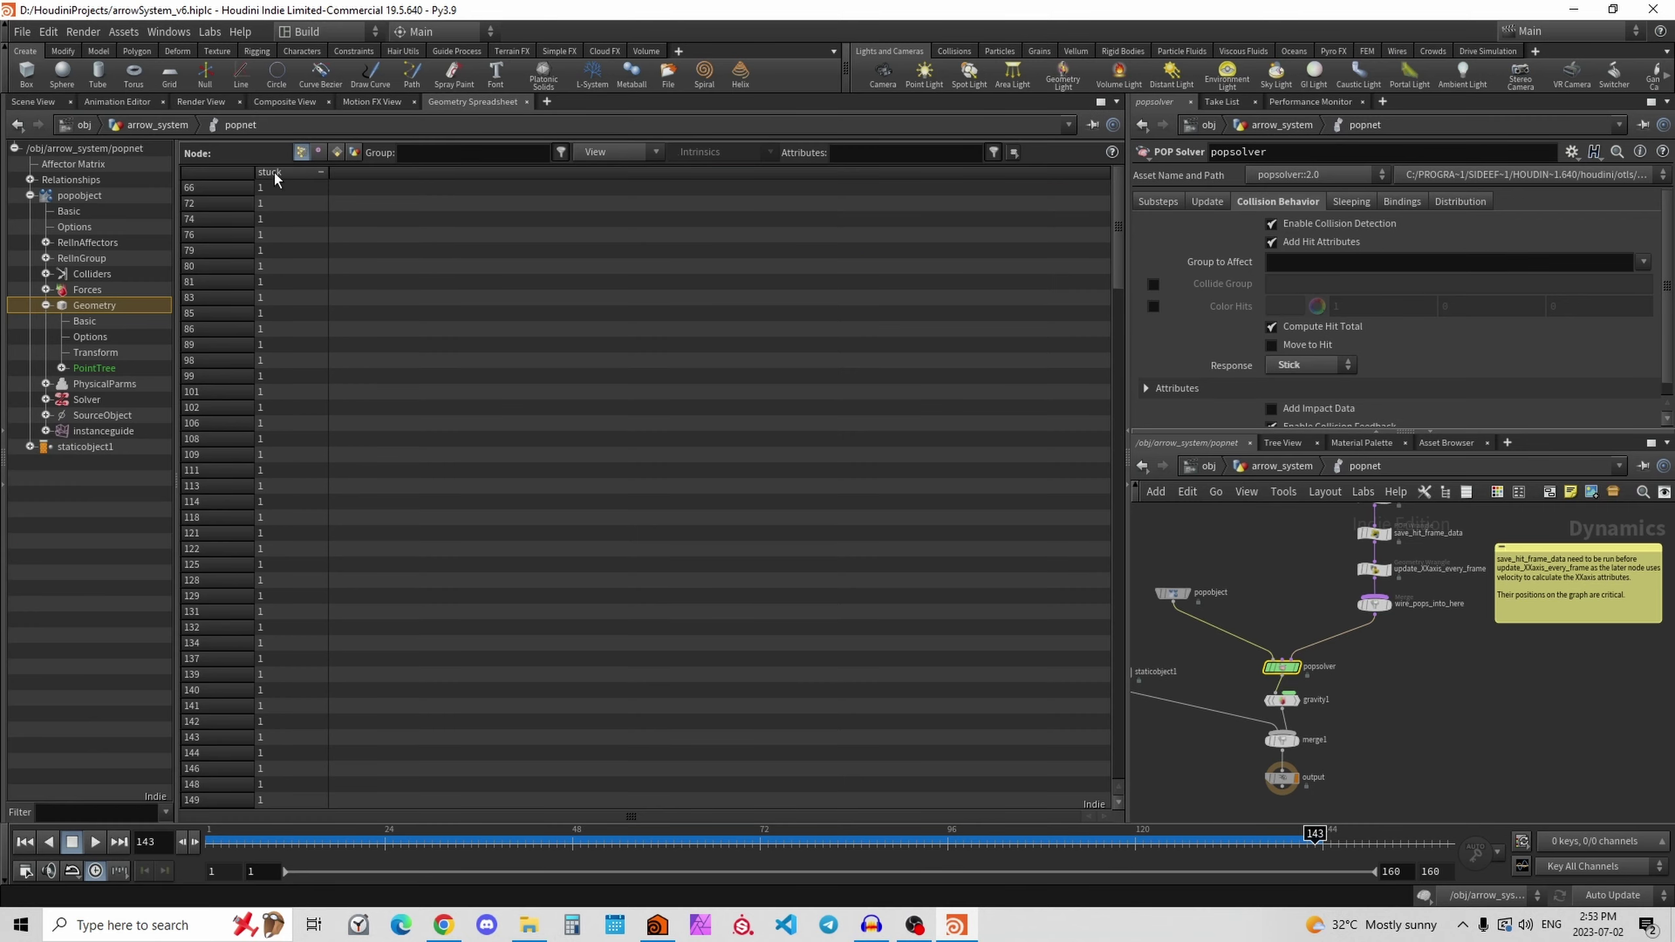
left_click(31, 100)
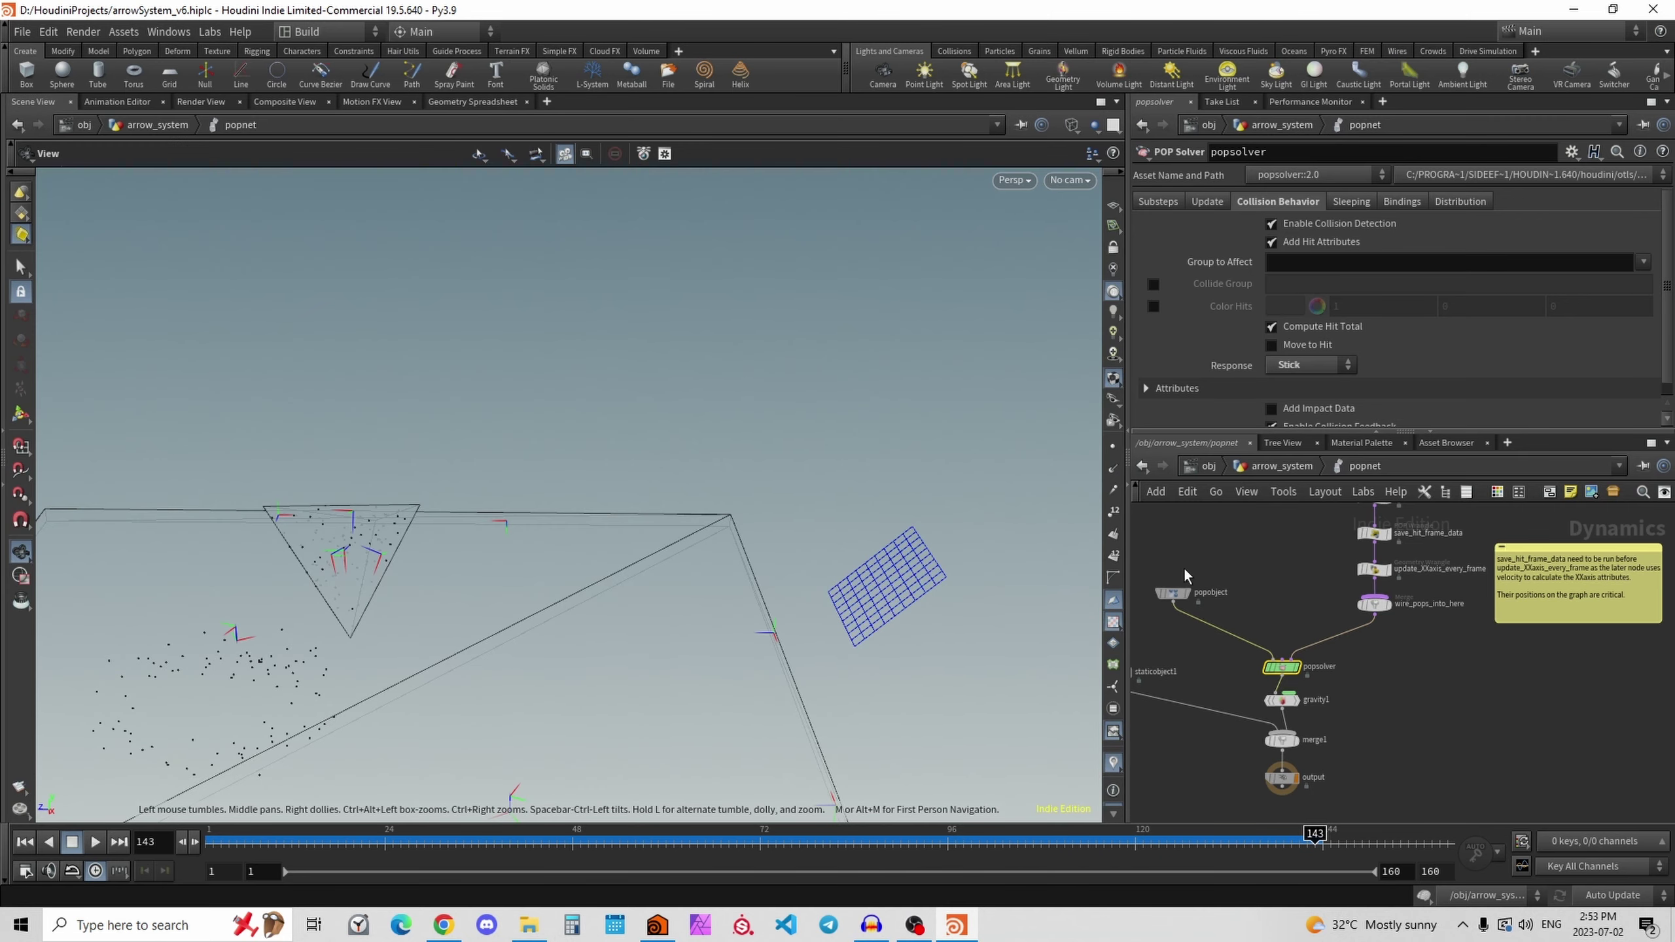
Reopen the save_hit_frame_data wrangle and examine the i@recordedCollision==0 and i@stuck ==1 parts of its if condition.
middle_click_drag(1419, 700, 1360, 805)
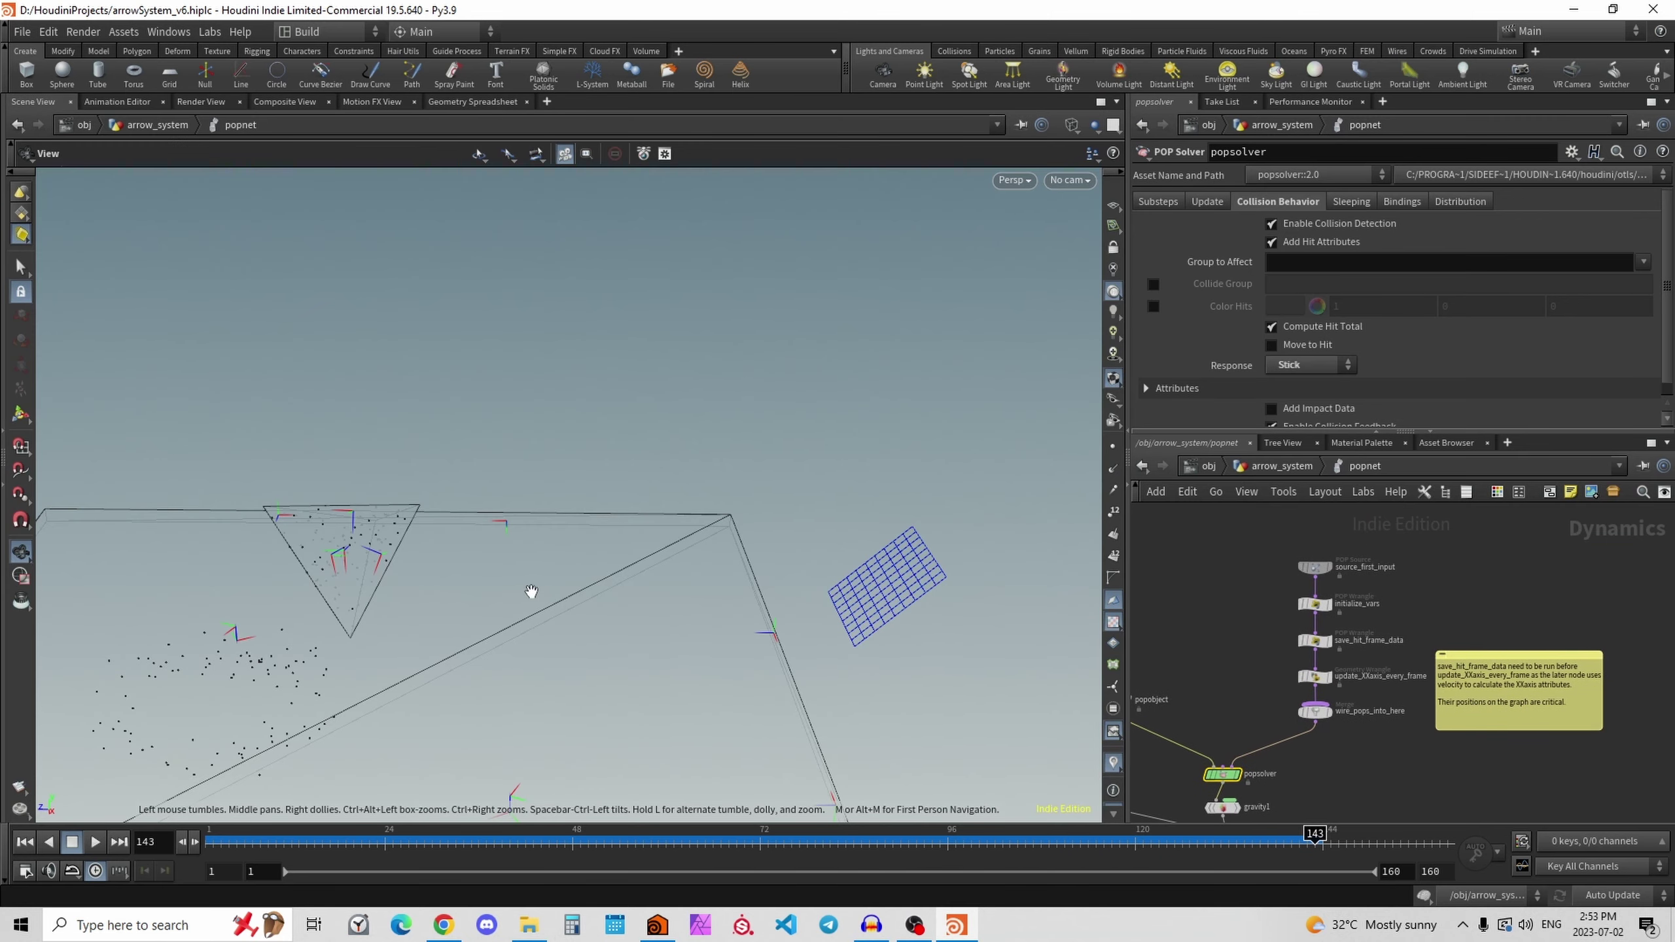
middle_click_drag(471, 595, 628, 527)
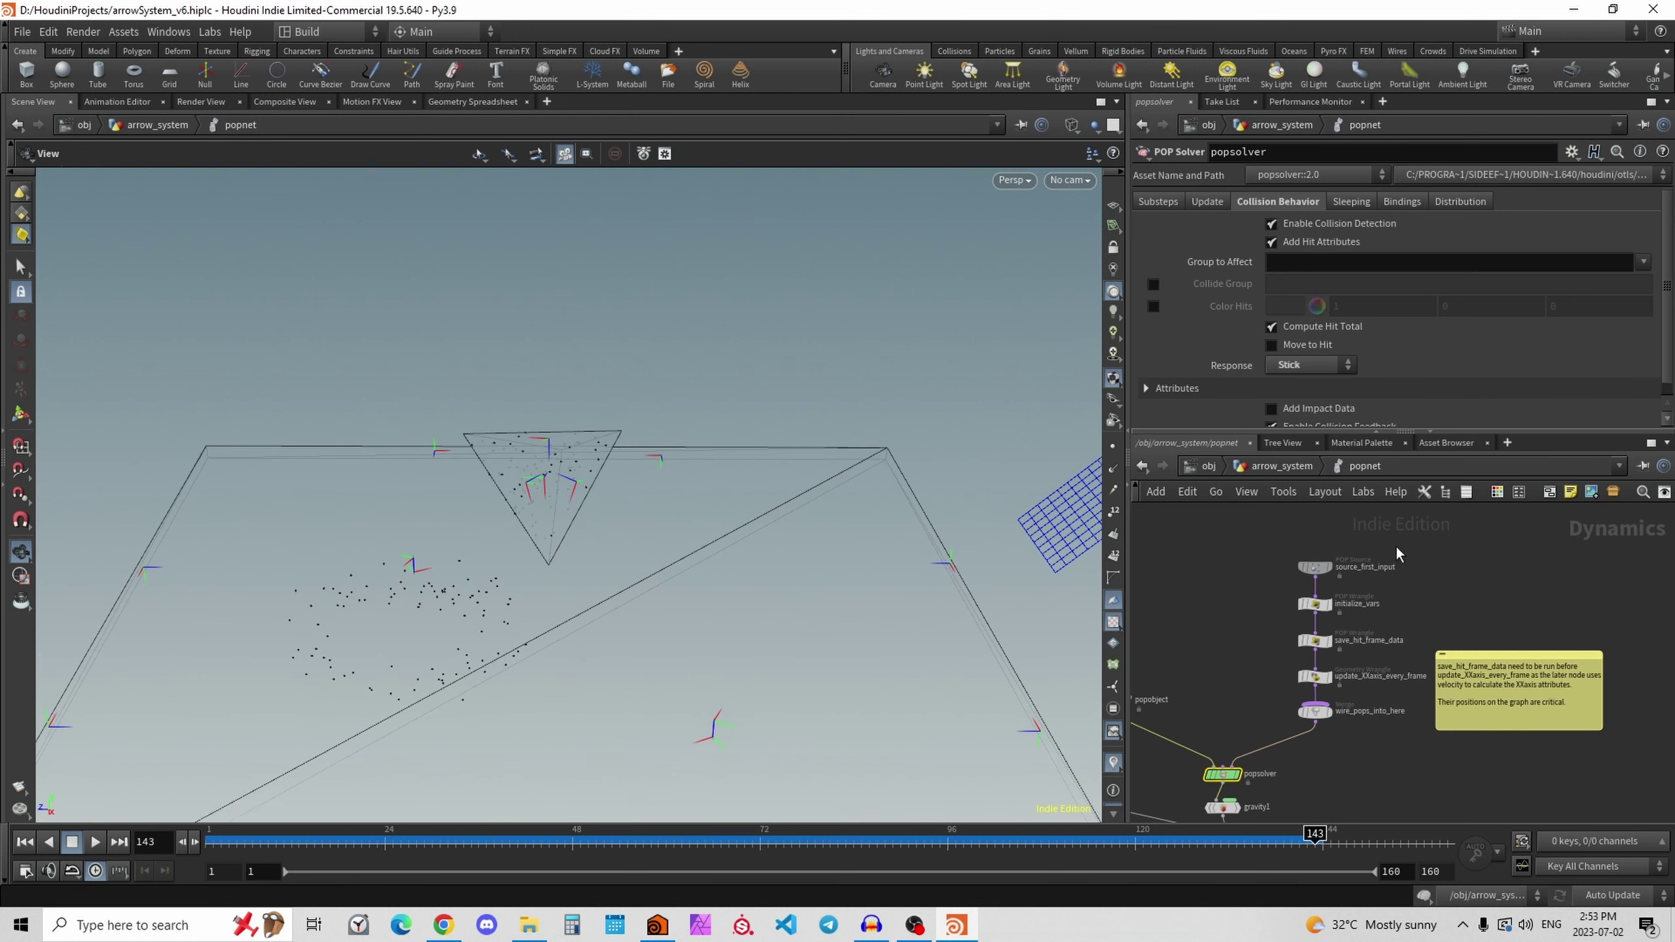
left_click(1314, 640)
scroll(1260, 297, "up", 3)
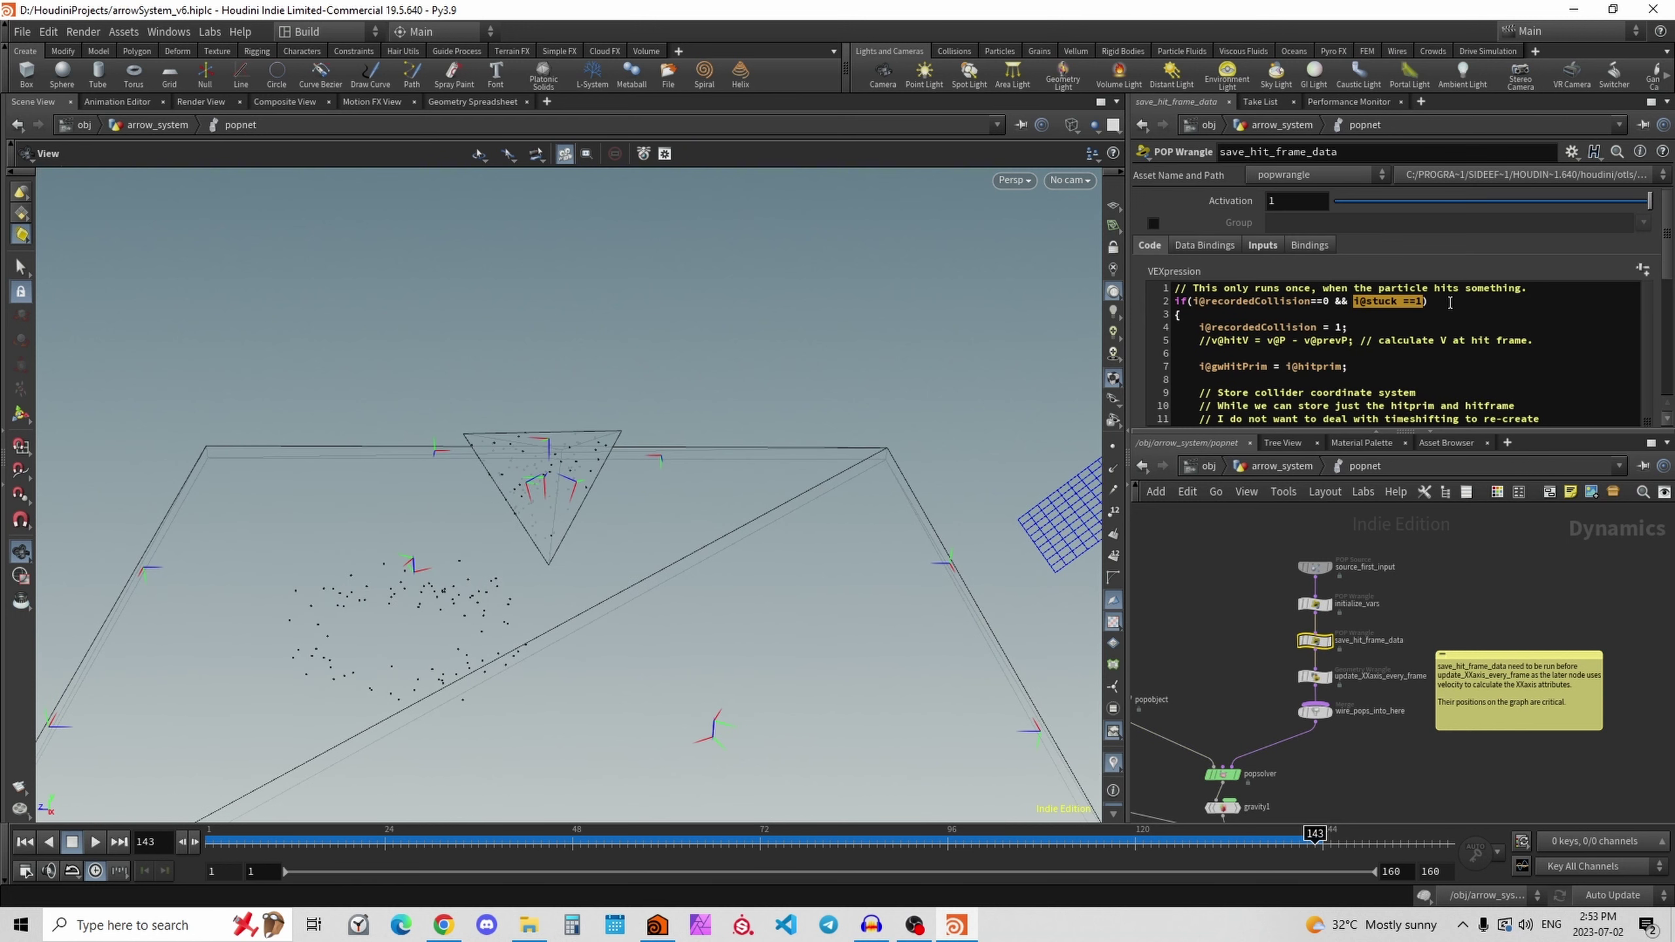
double_click(1256, 301)
left_click(1329, 303)
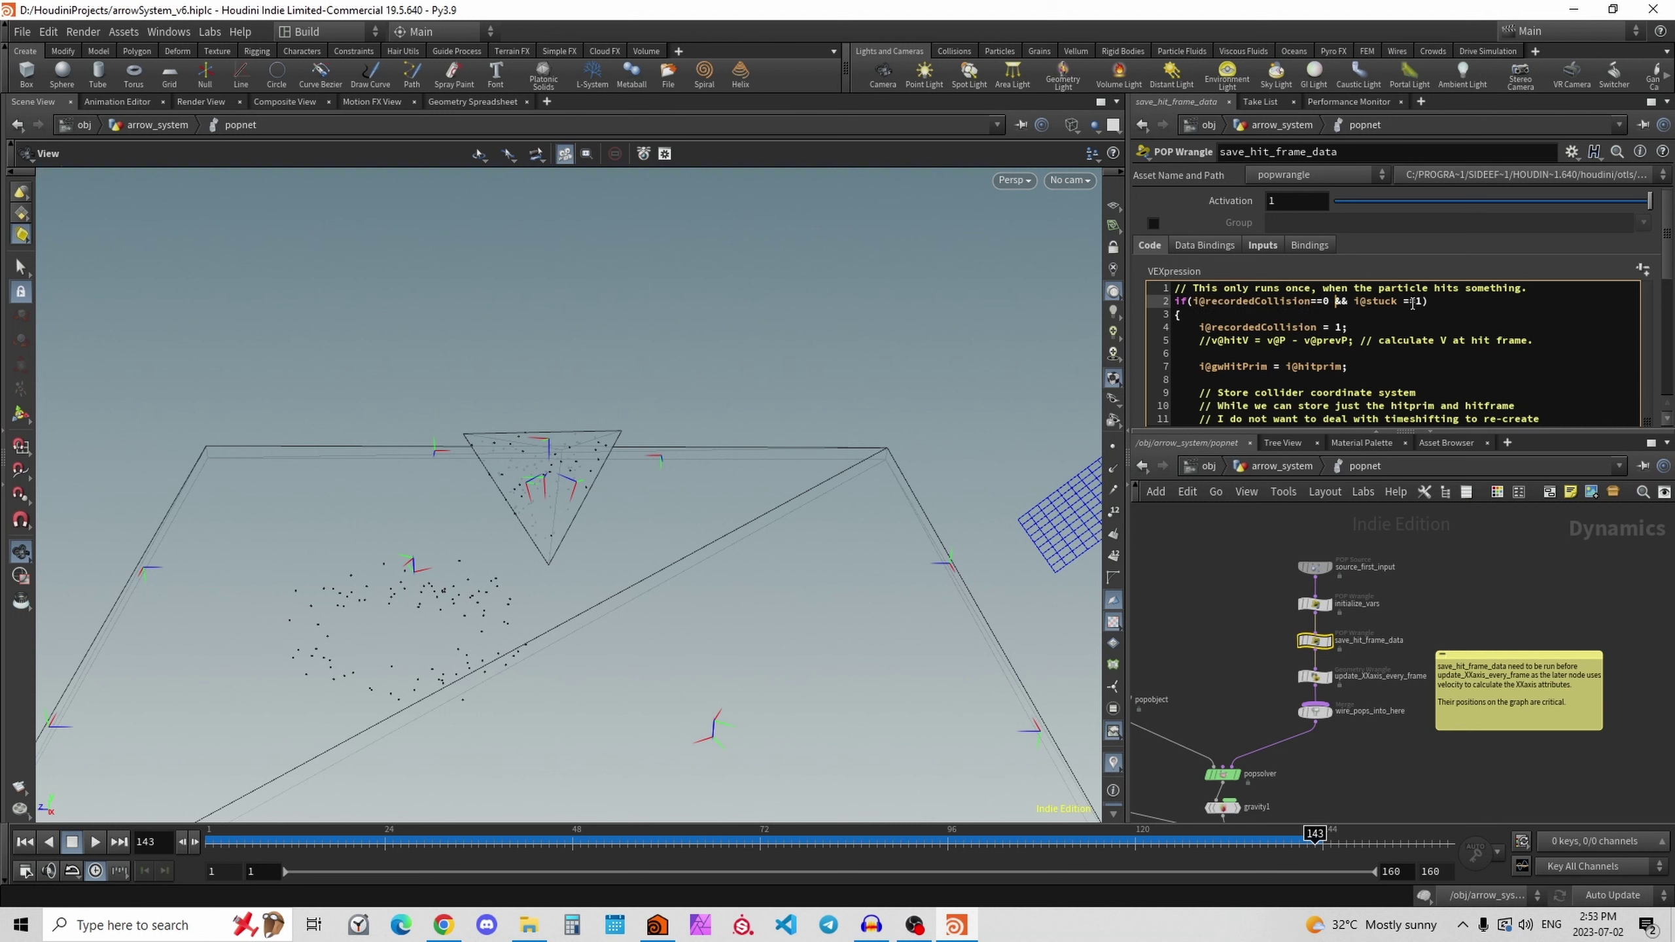
left_click_drag(1423, 302, 1354, 303)
Highlight the line i@recordedCollision = 1; and relate it to the if condition that makes the code run only once.
left_click_drag(1348, 327, 1200, 326)
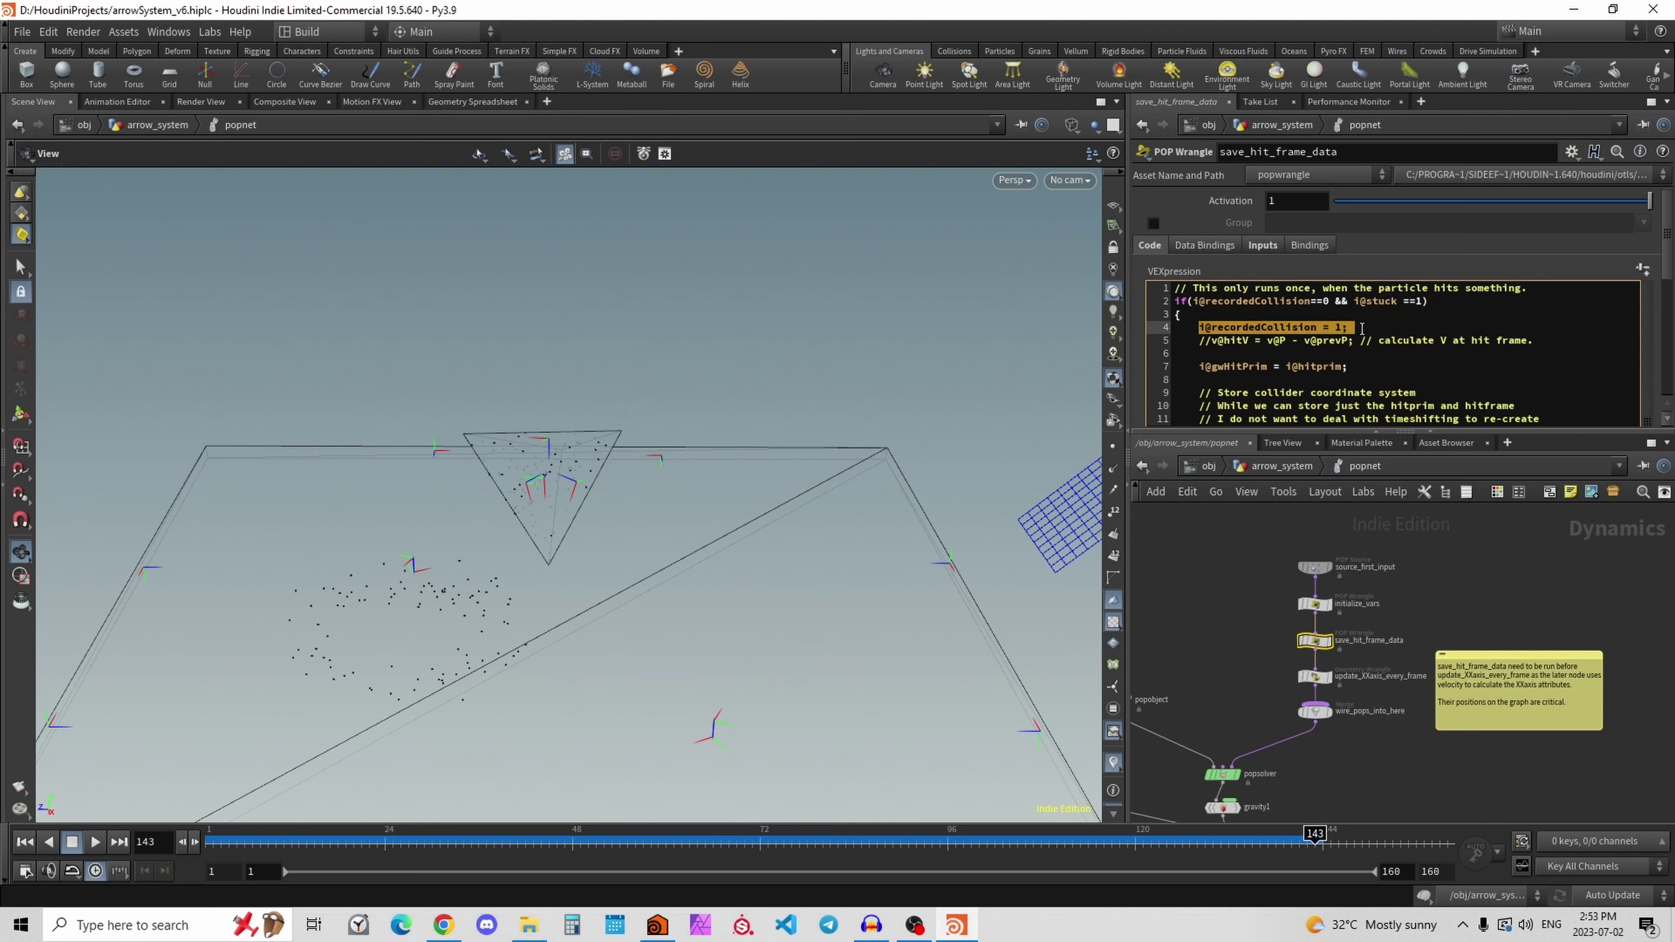
left_click(1362, 327)
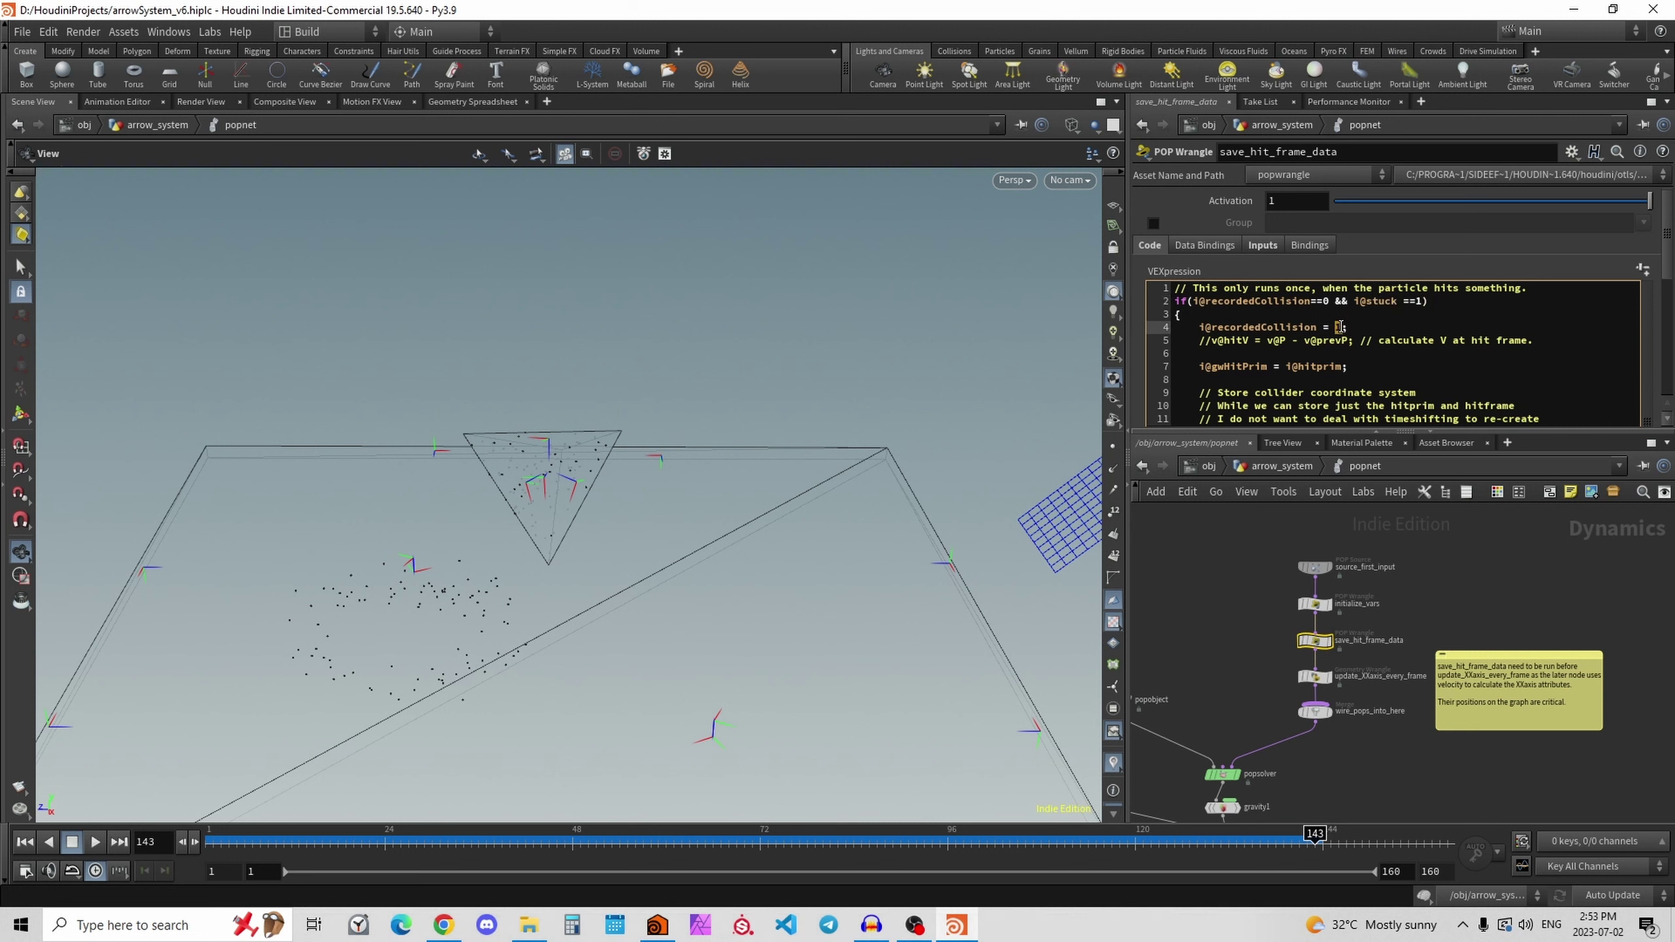
triple_click(1344, 303)
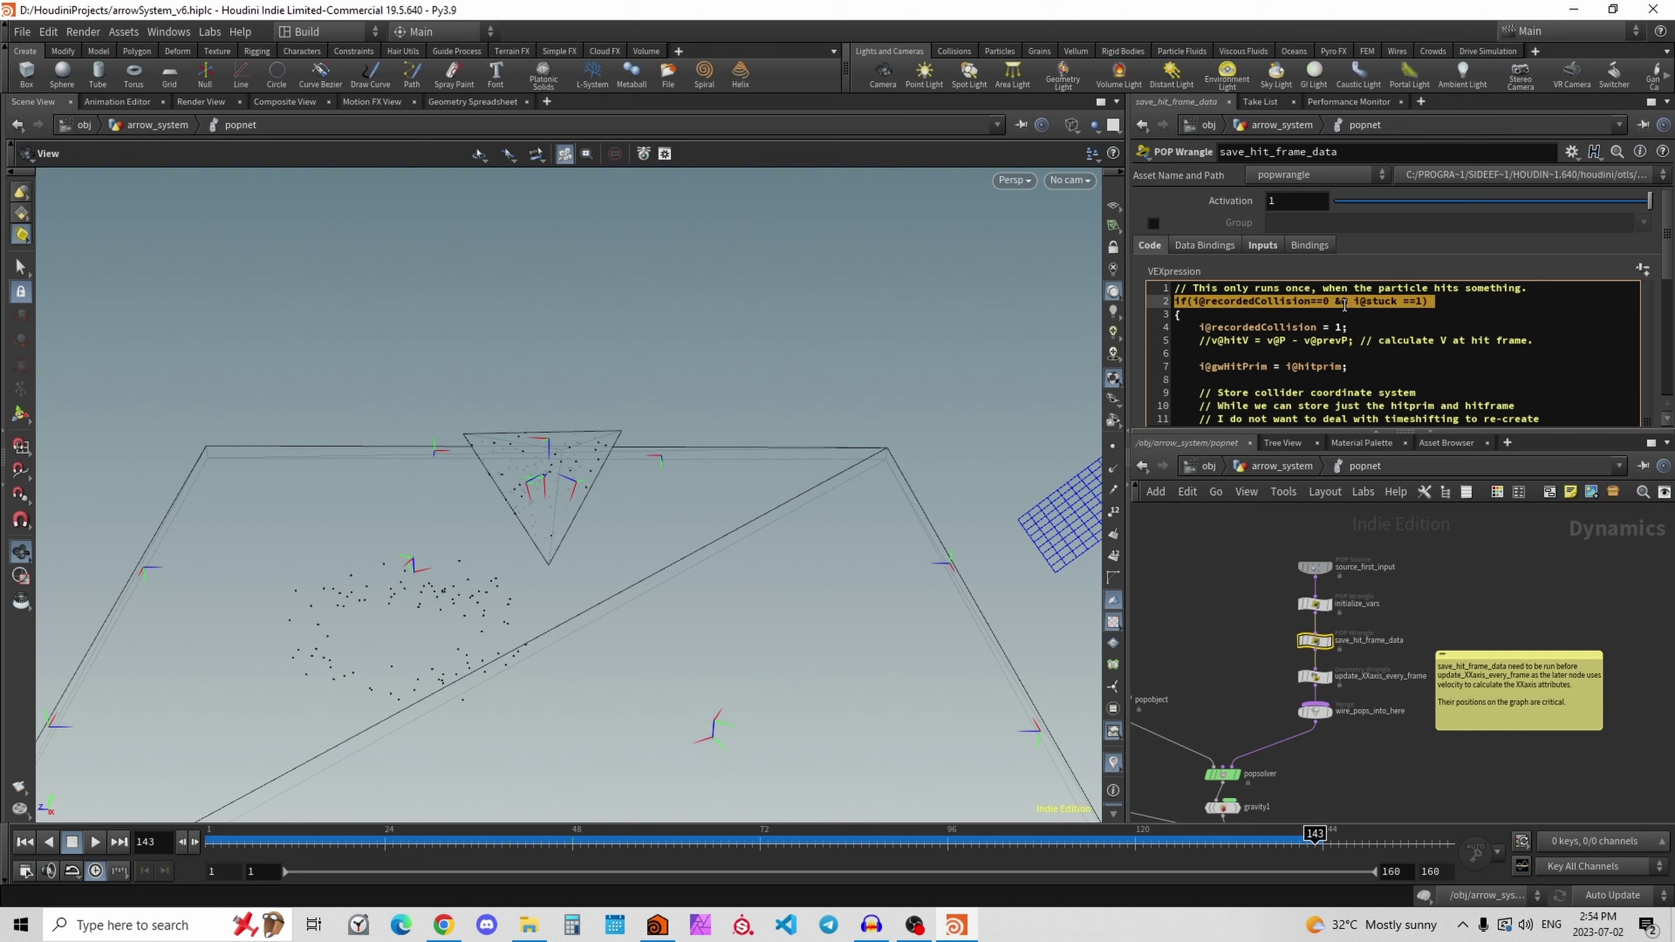
left_click(1351, 303)
Enlarge the wrangle's code area, go to frame 57 and highlight both sides of i@gwHitPrim = i@hitprim;.
mouse_move(1670, 209)
left_mouse_down()
mouse_move(1671, 324)
mouse_move(1672, 222)
left_mouse_up()
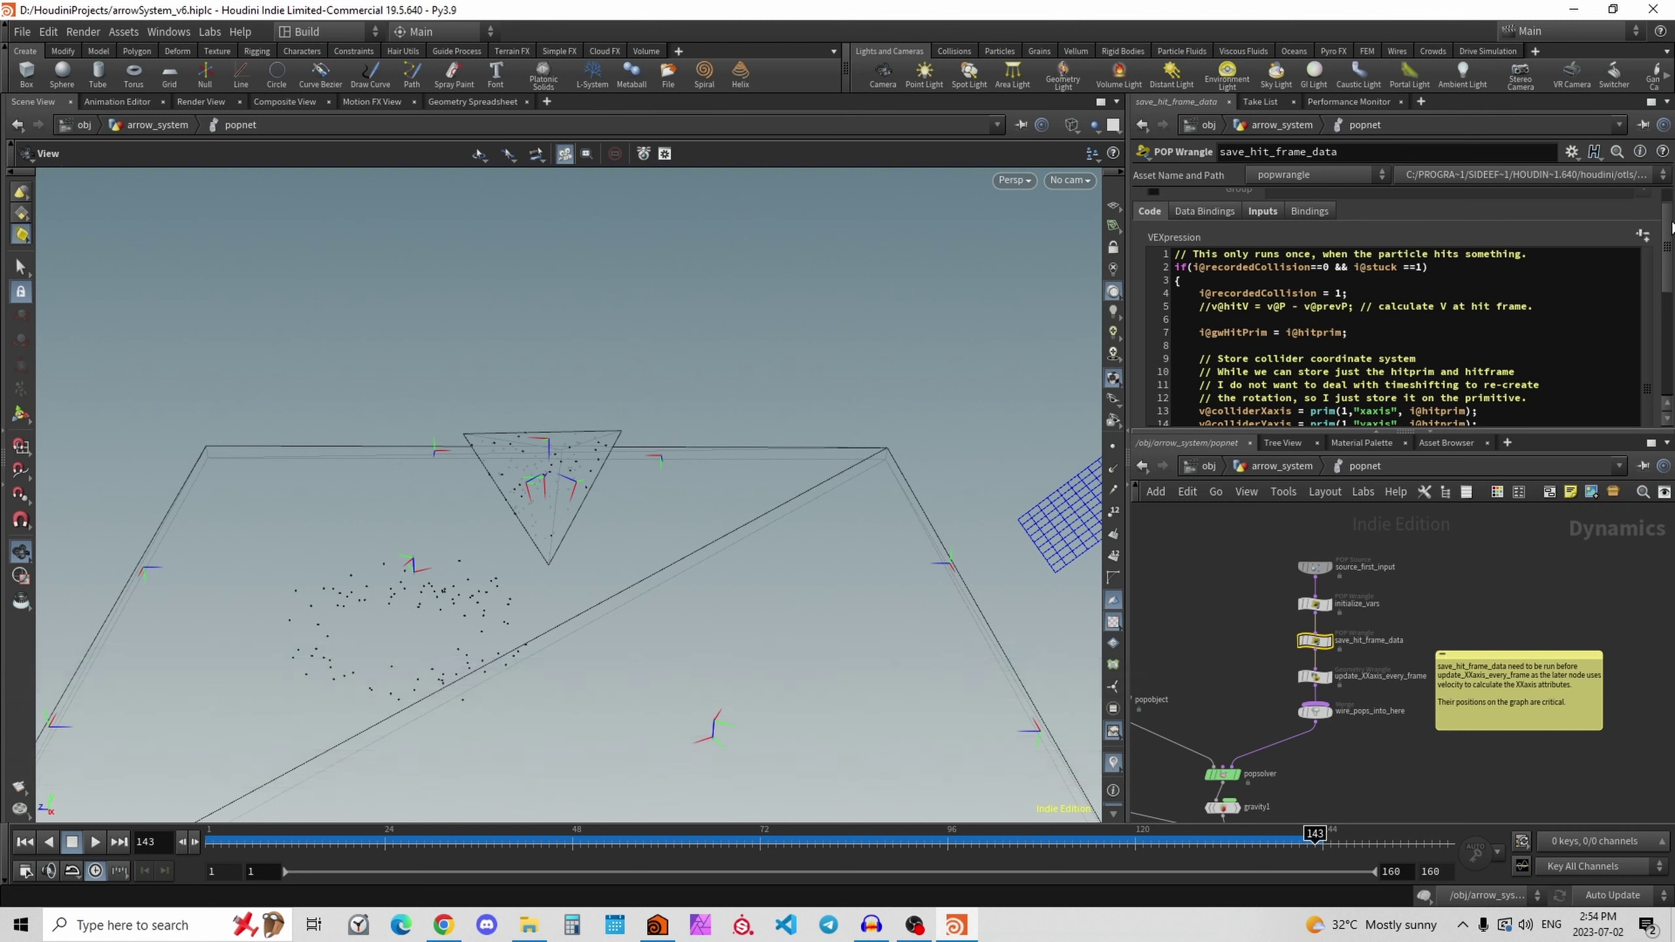
left_click_drag(1573, 434, 1562, 495)
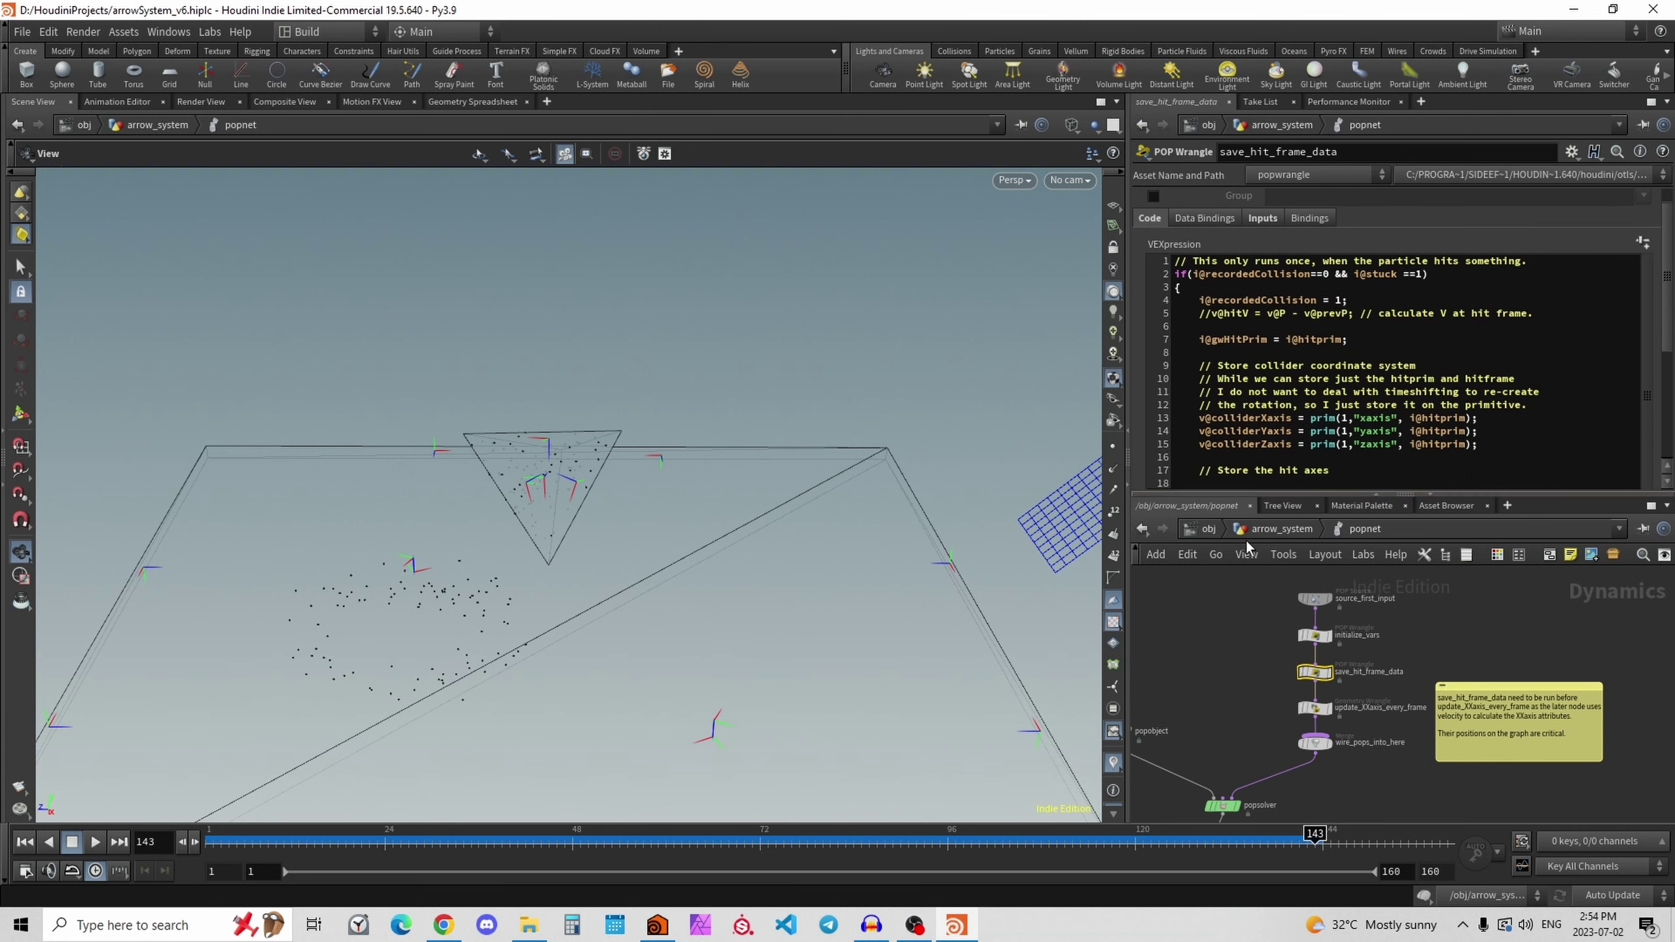
left_click_drag(399, 844, 643, 844)
double_click(1230, 338)
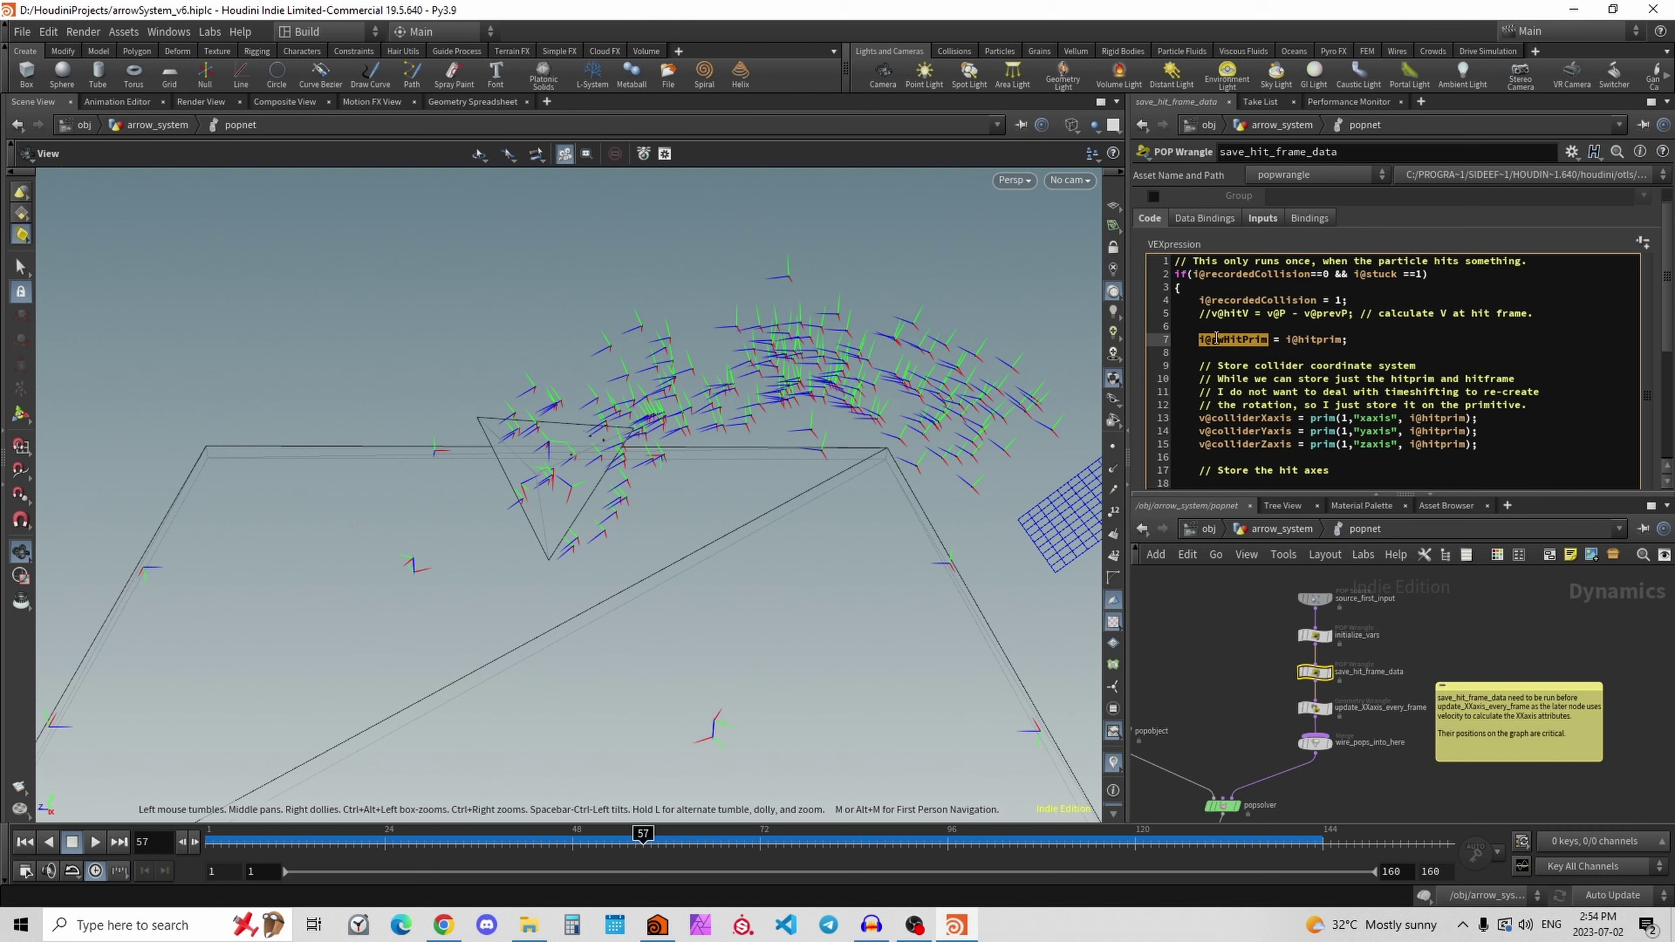
double_click(1313, 339)
left_click_drag(1351, 339, 1280, 335)
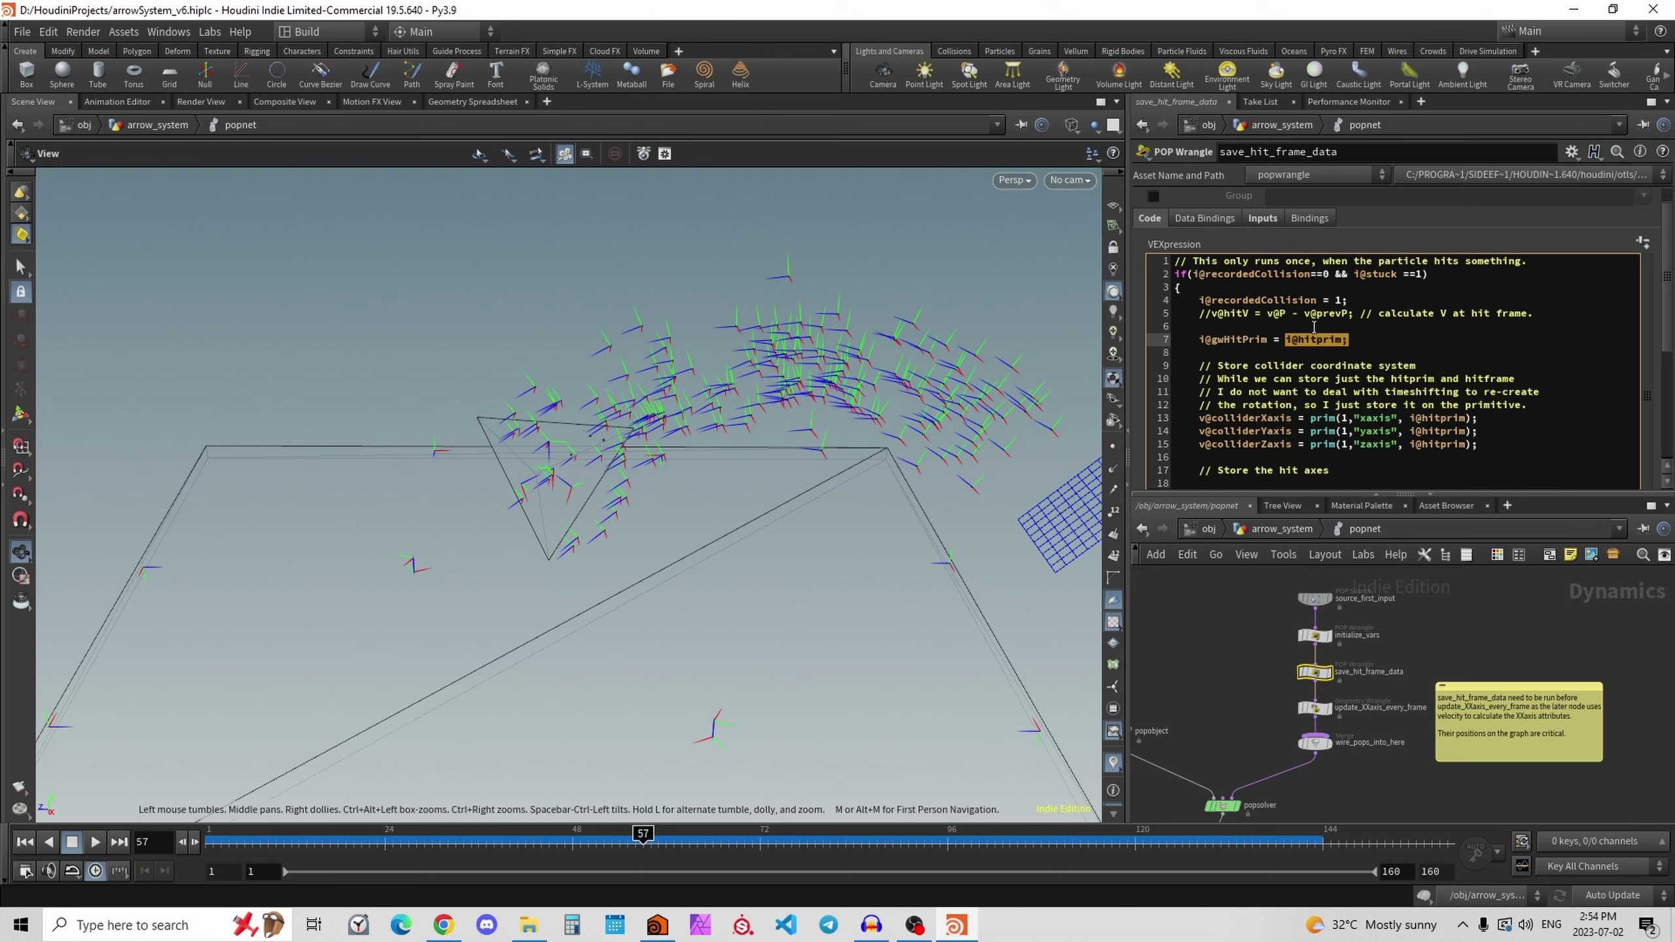
left_click(1373, 341)
Highlight v@colliderXaxis in the collider coordinate system code and examine the axes on the collider's triangular primitives in the viewport.
scroll(1665, 403, "down", 3)
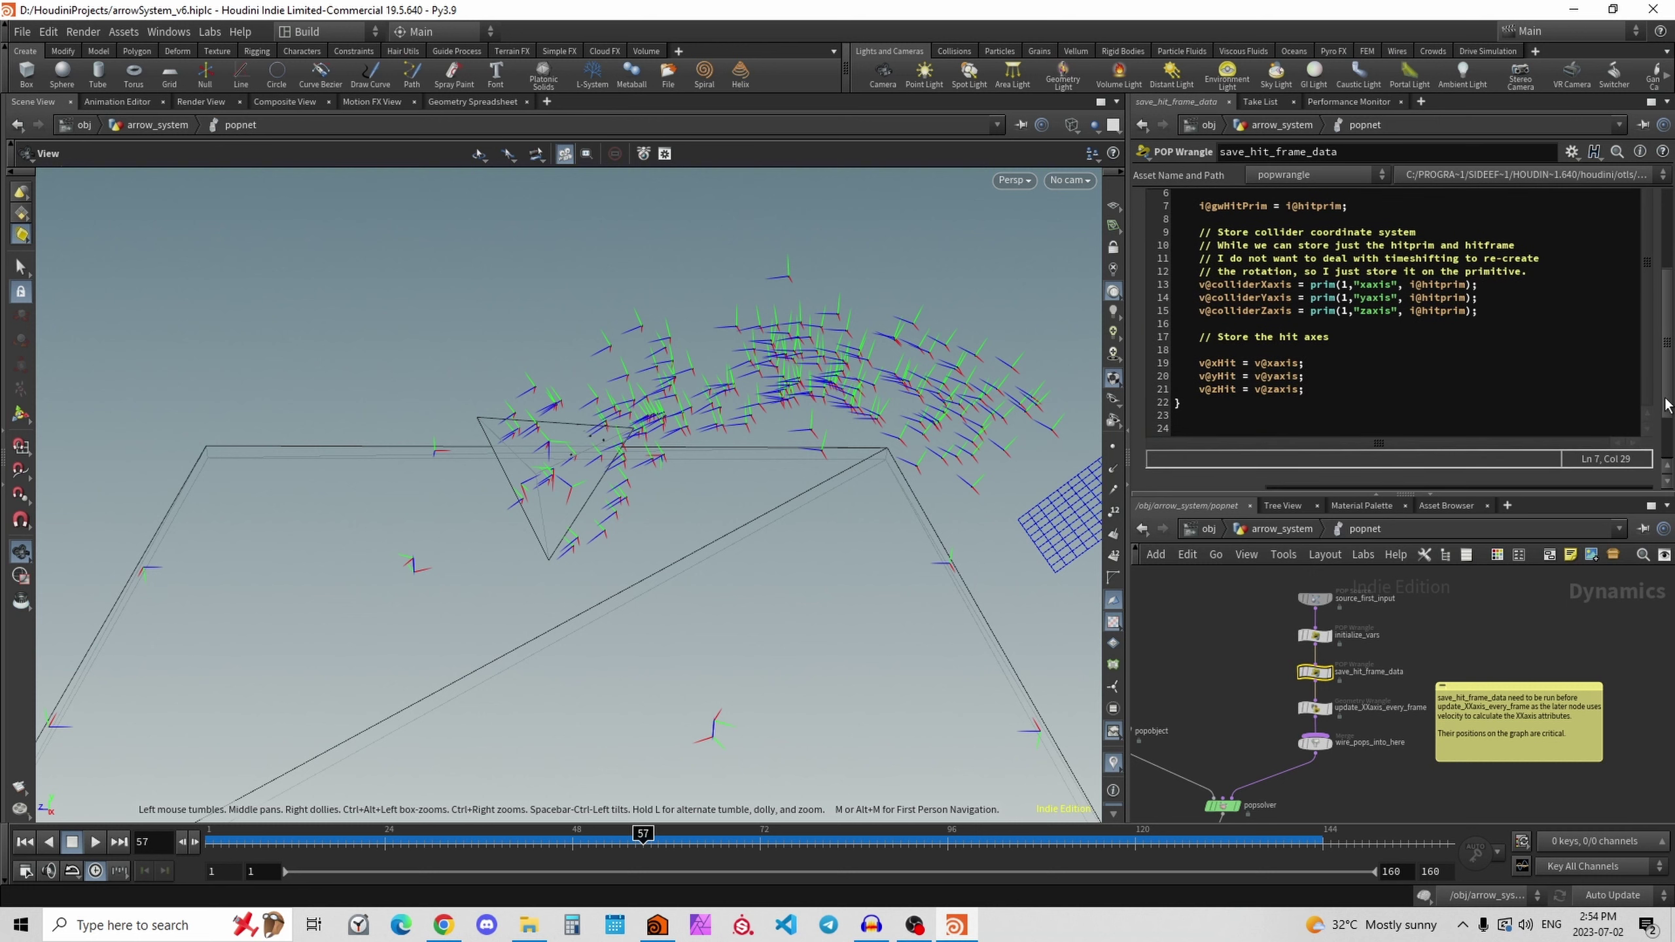
left_click_drag(1665, 398, 1663, 396)
double_click(1201, 288)
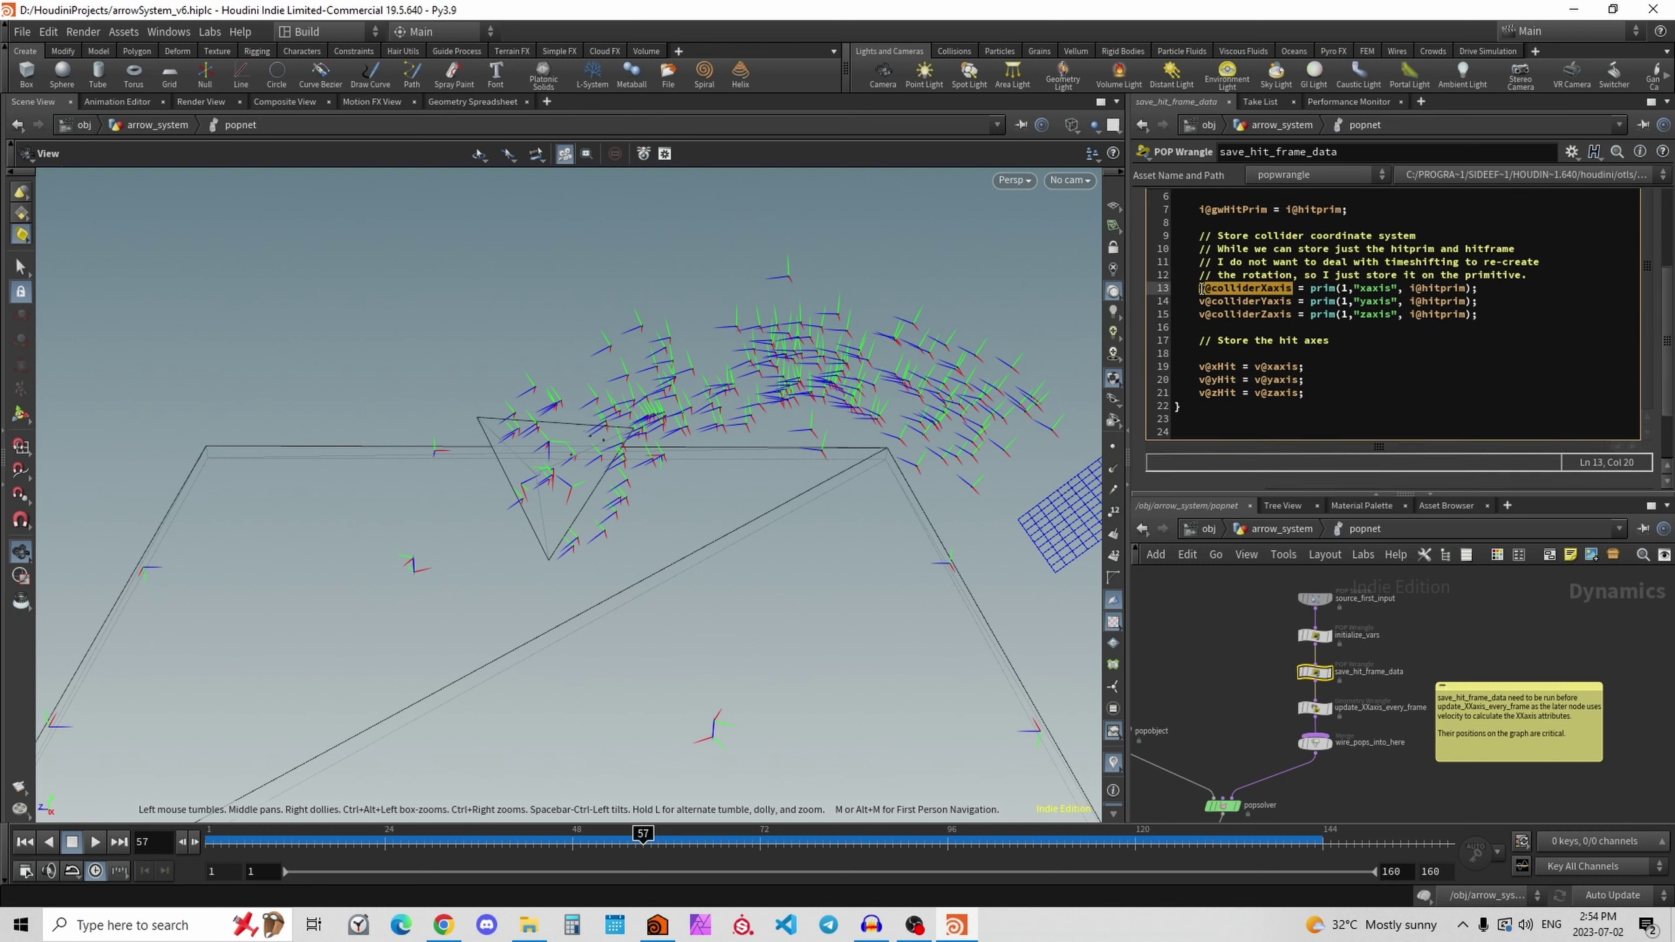
left_click_drag(514, 423, 689, 562)
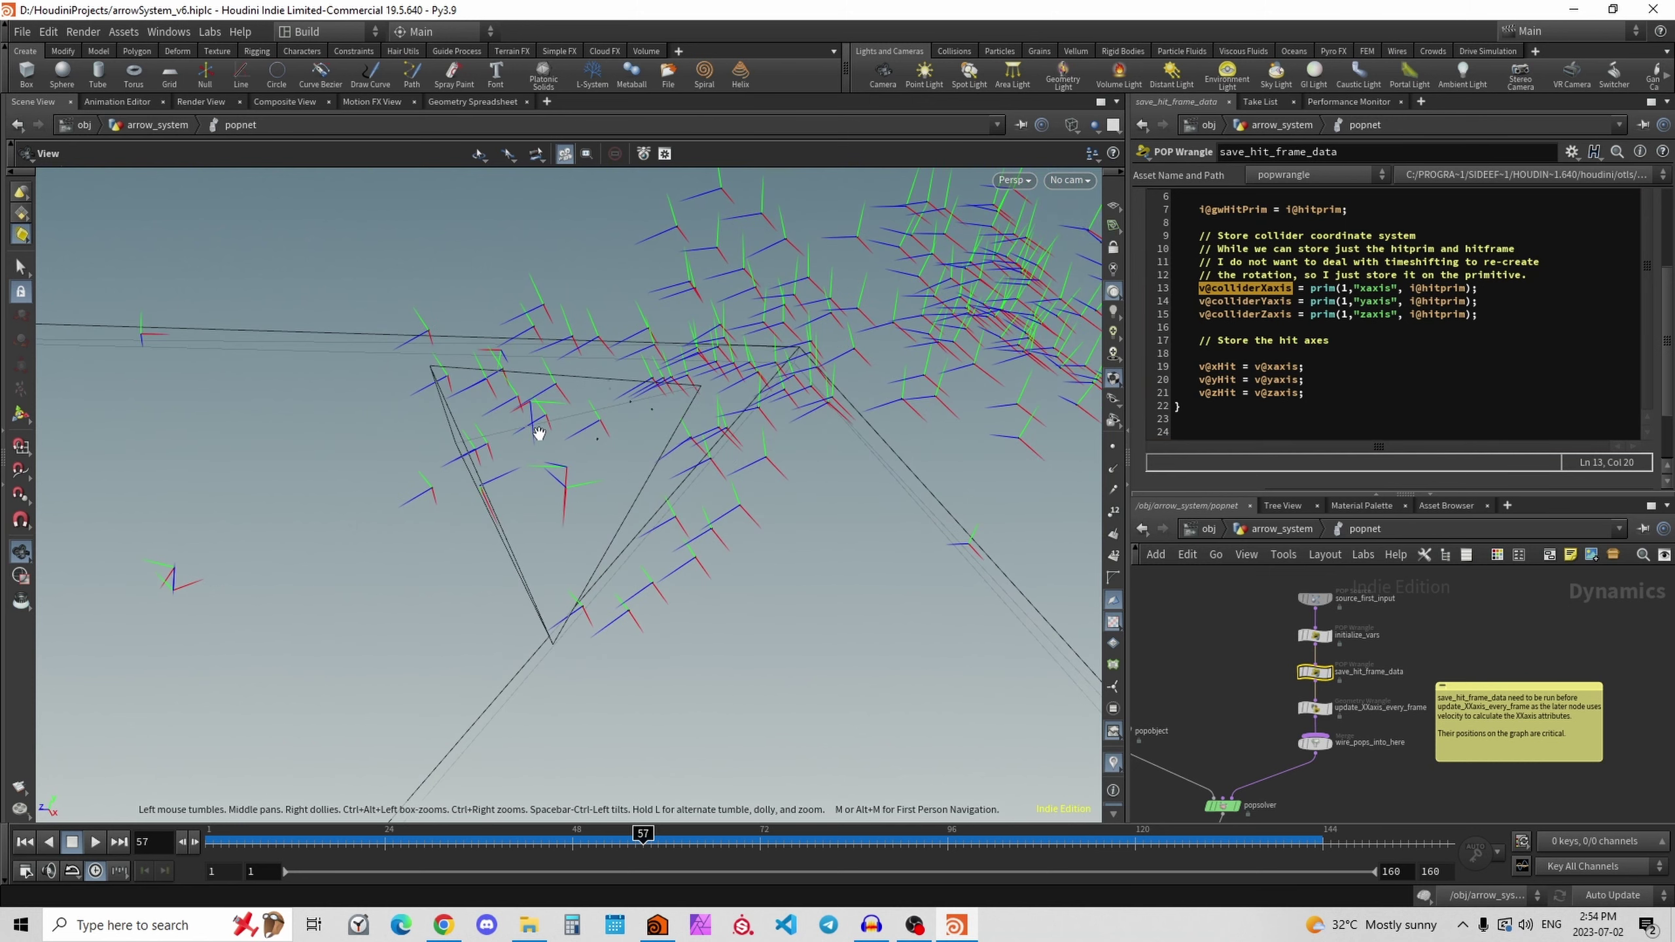
left_click_drag(535, 430, 565, 448)
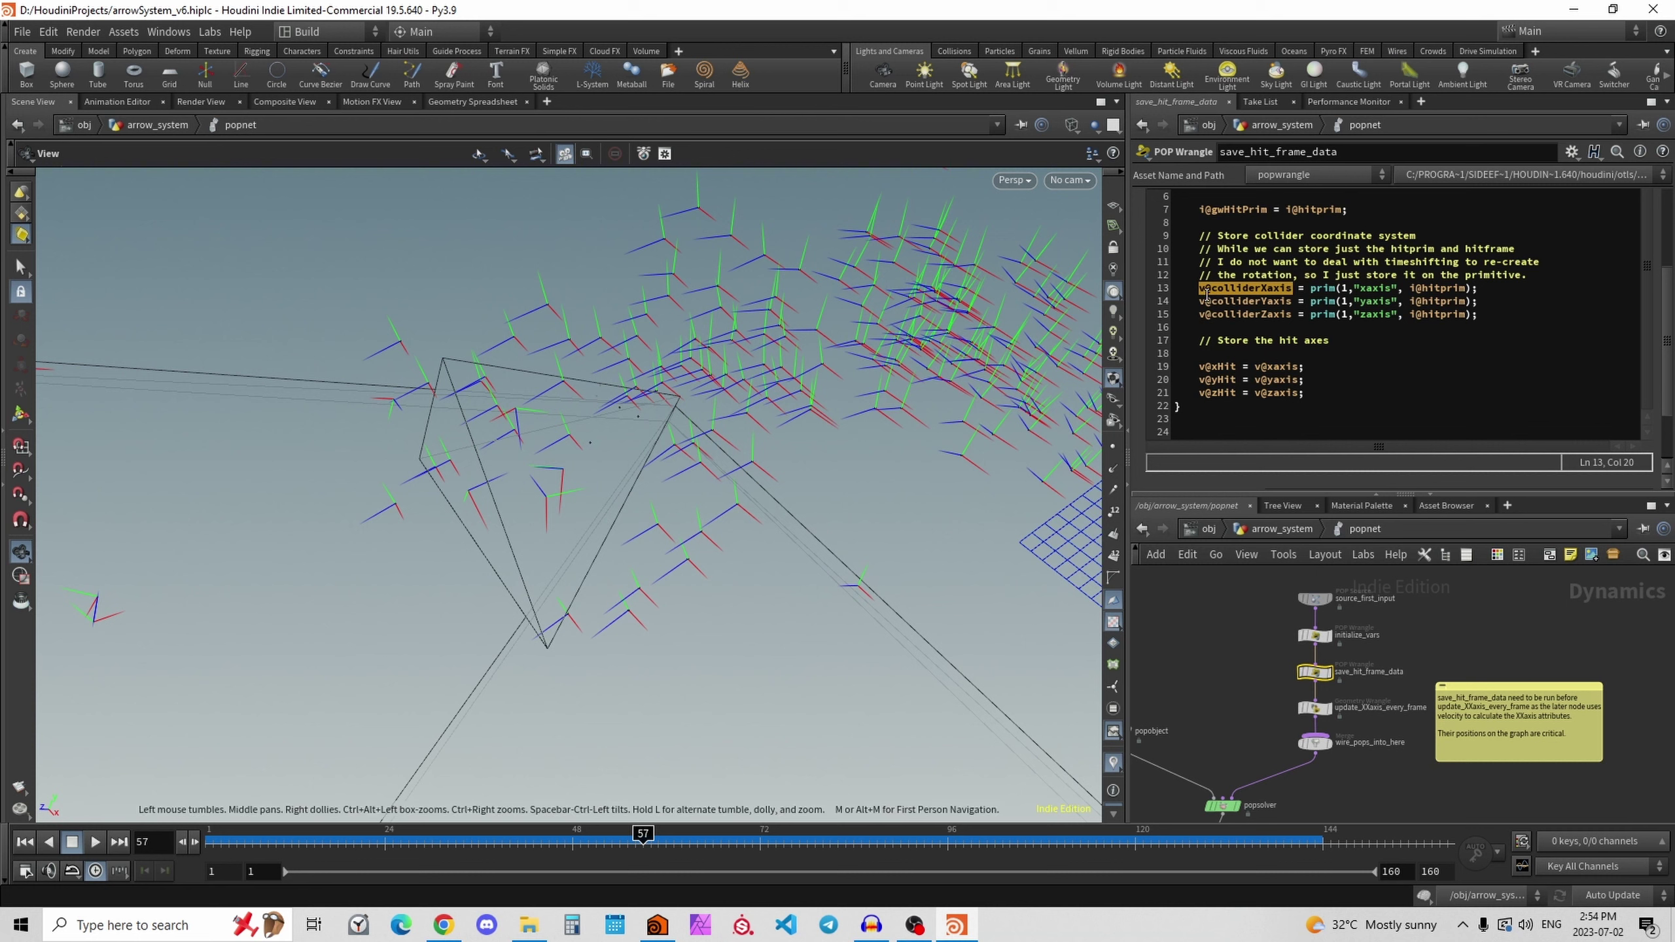
Inspect the wrangle's second input, follow its SOP path to the OUT_COLLIDER null, and return to the popnet.
scroll(1672, 368, "up", 3)
left_click(1281, 248)
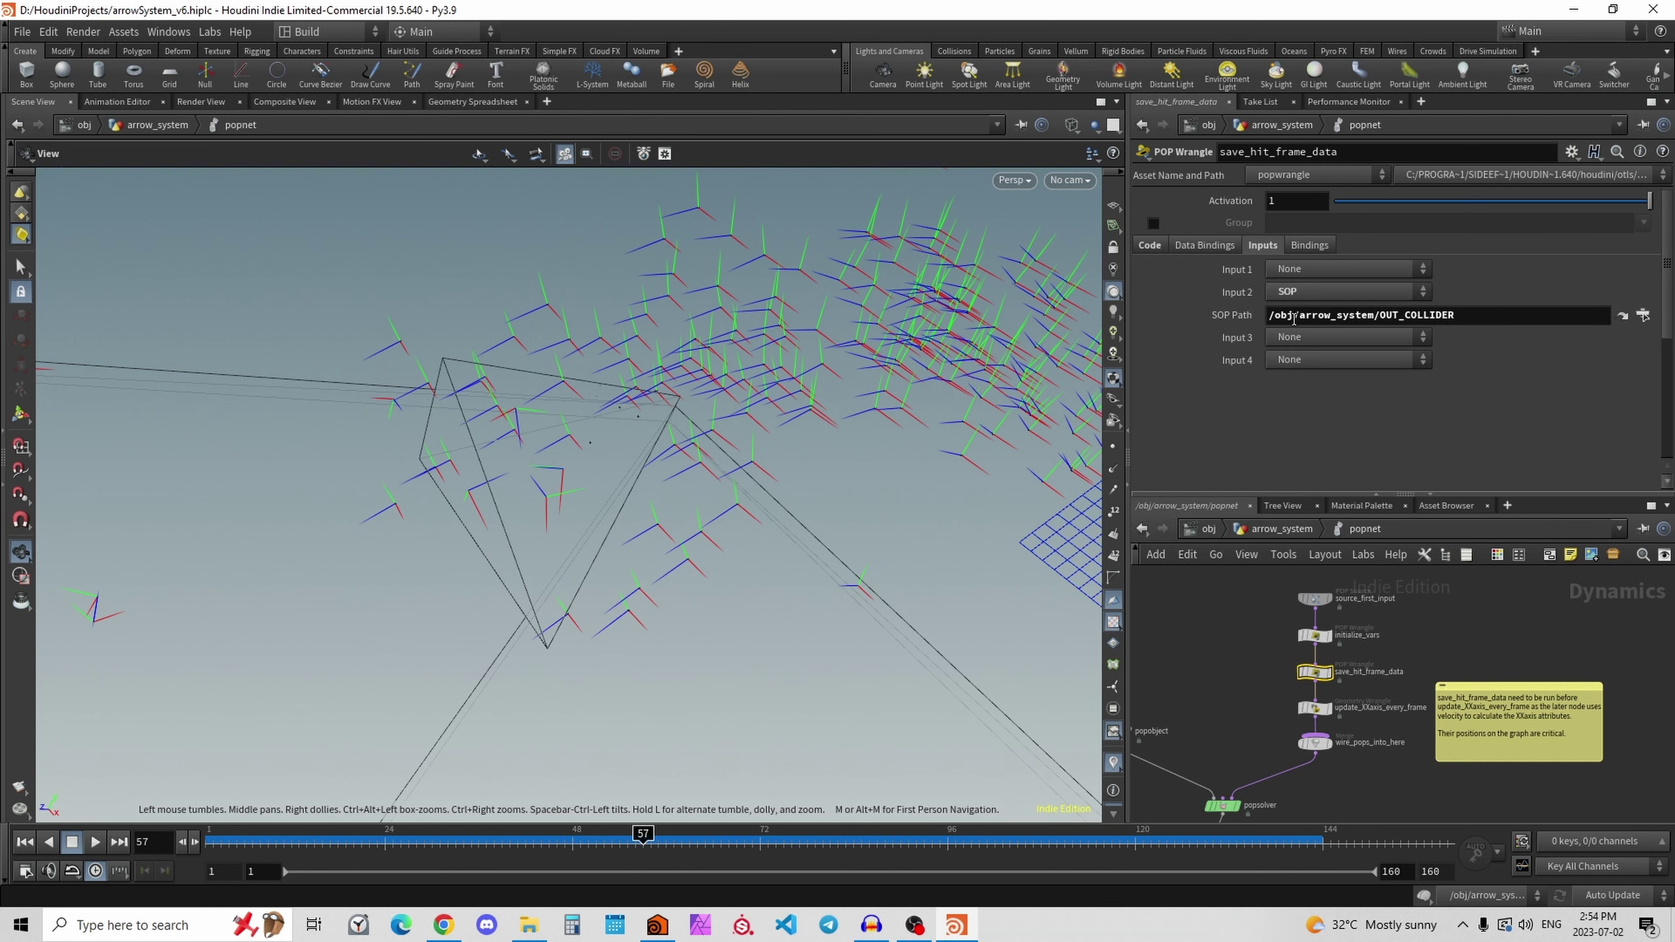
left_click(1622, 315)
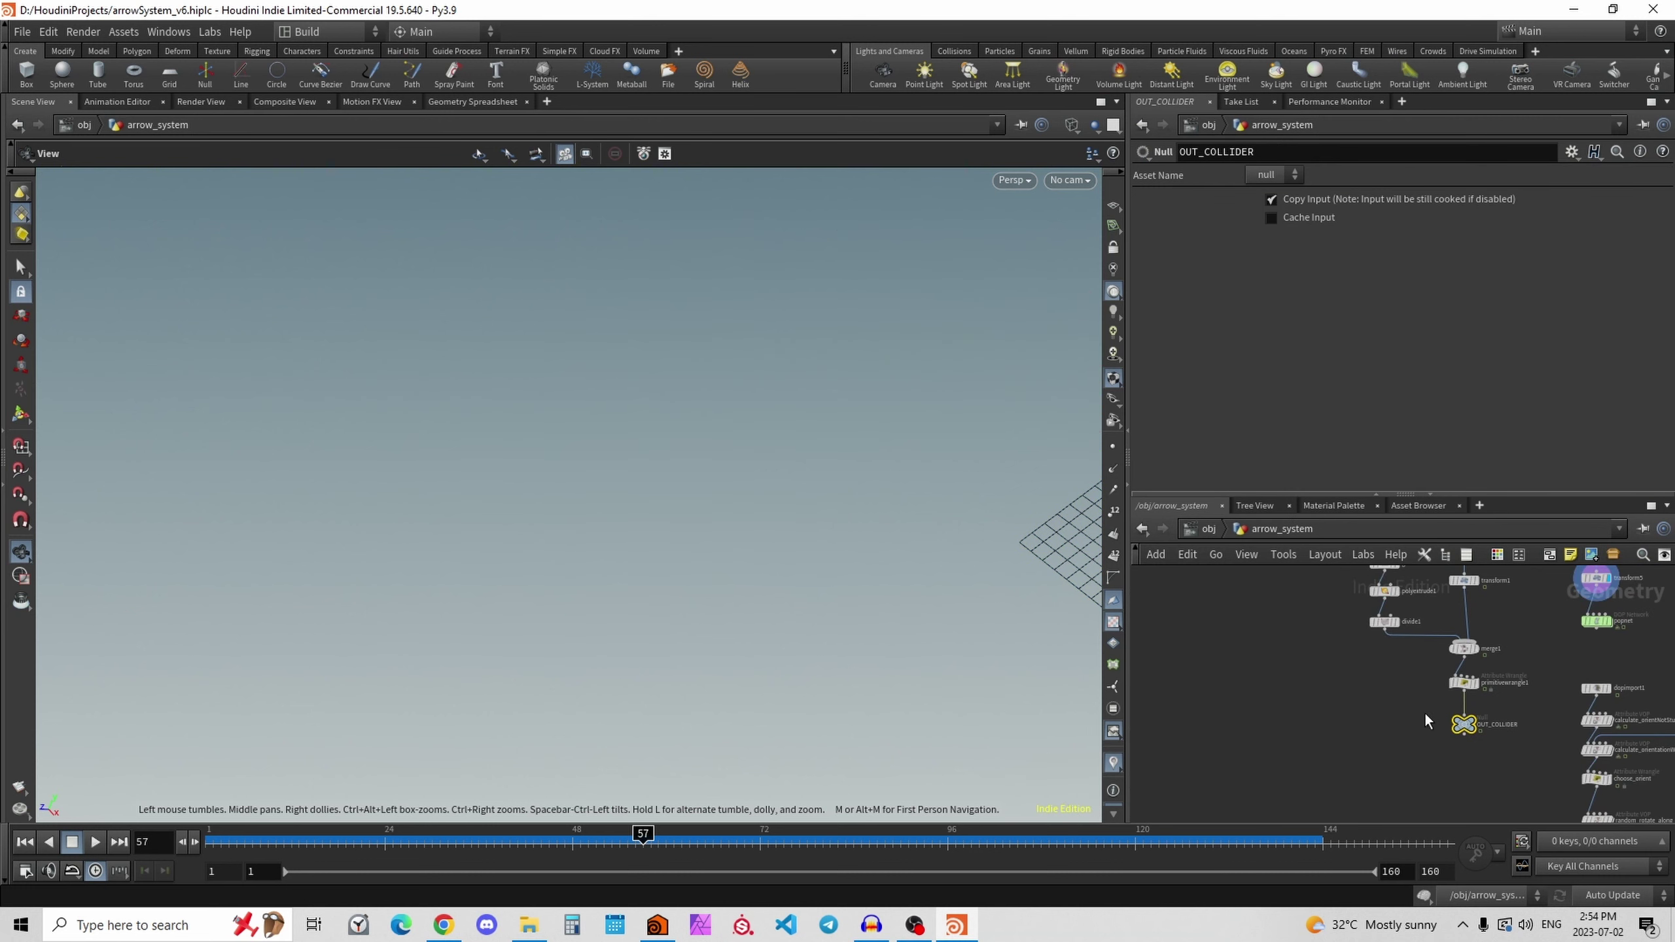
left_click(1142, 529)
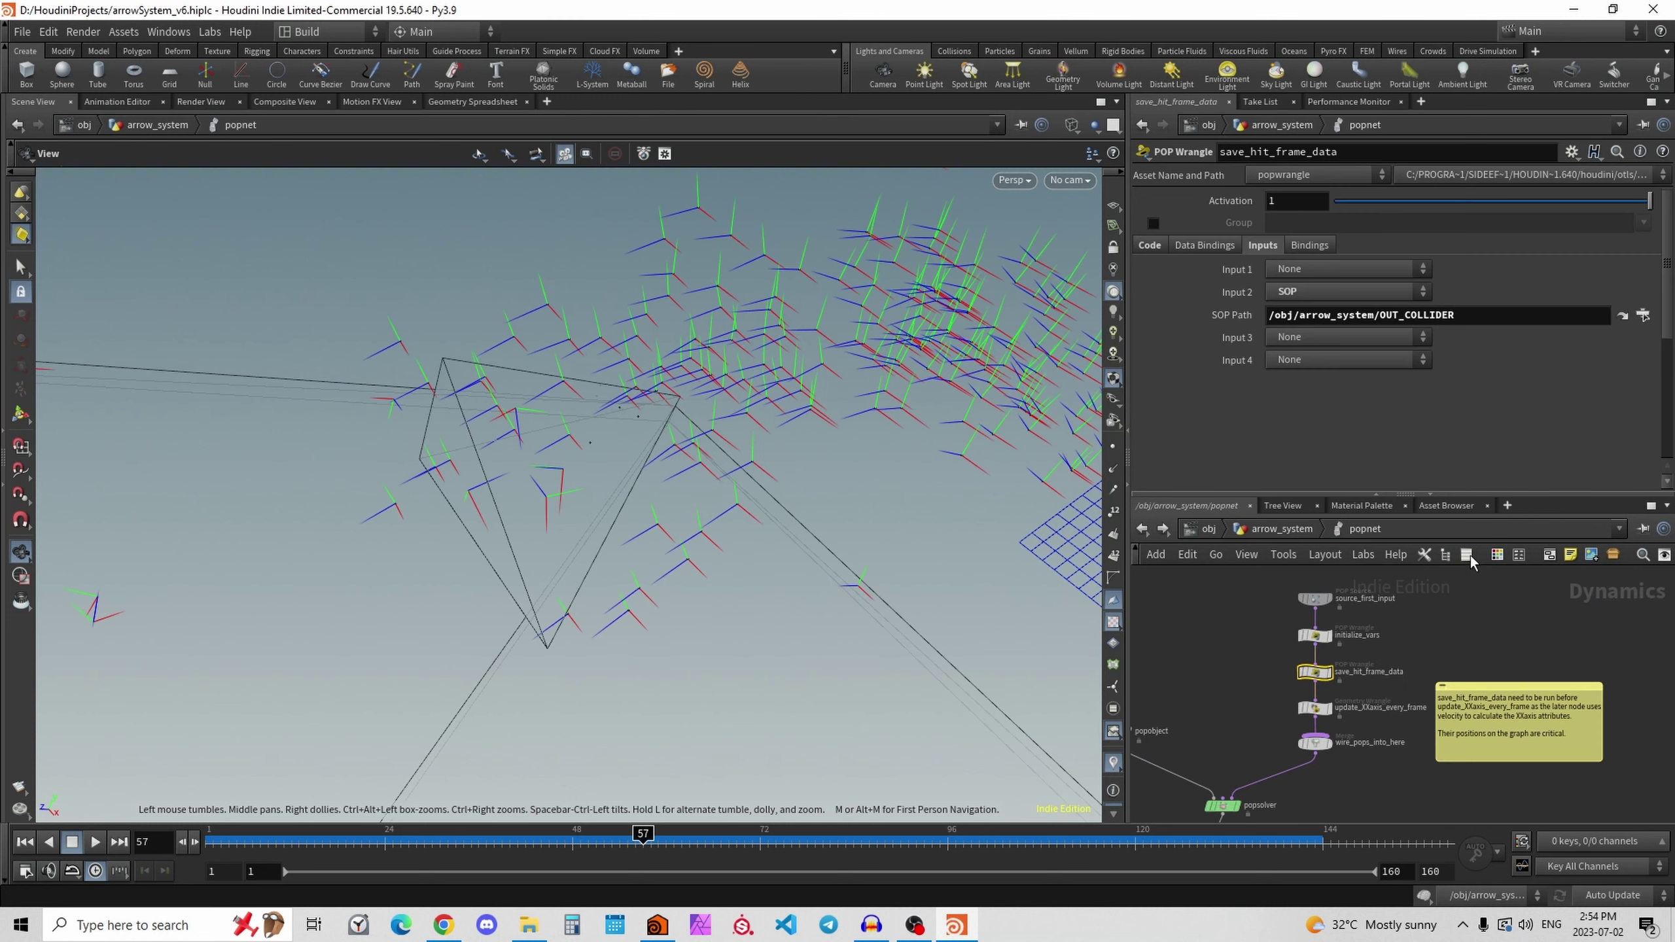
Highlight the prim function, its "xaxis" attribute and the i@hitprim argument in the code, and relate them to the hit primitive in the viewport.
left_click(1149, 244)
scroll(1453, 404, "down", 2)
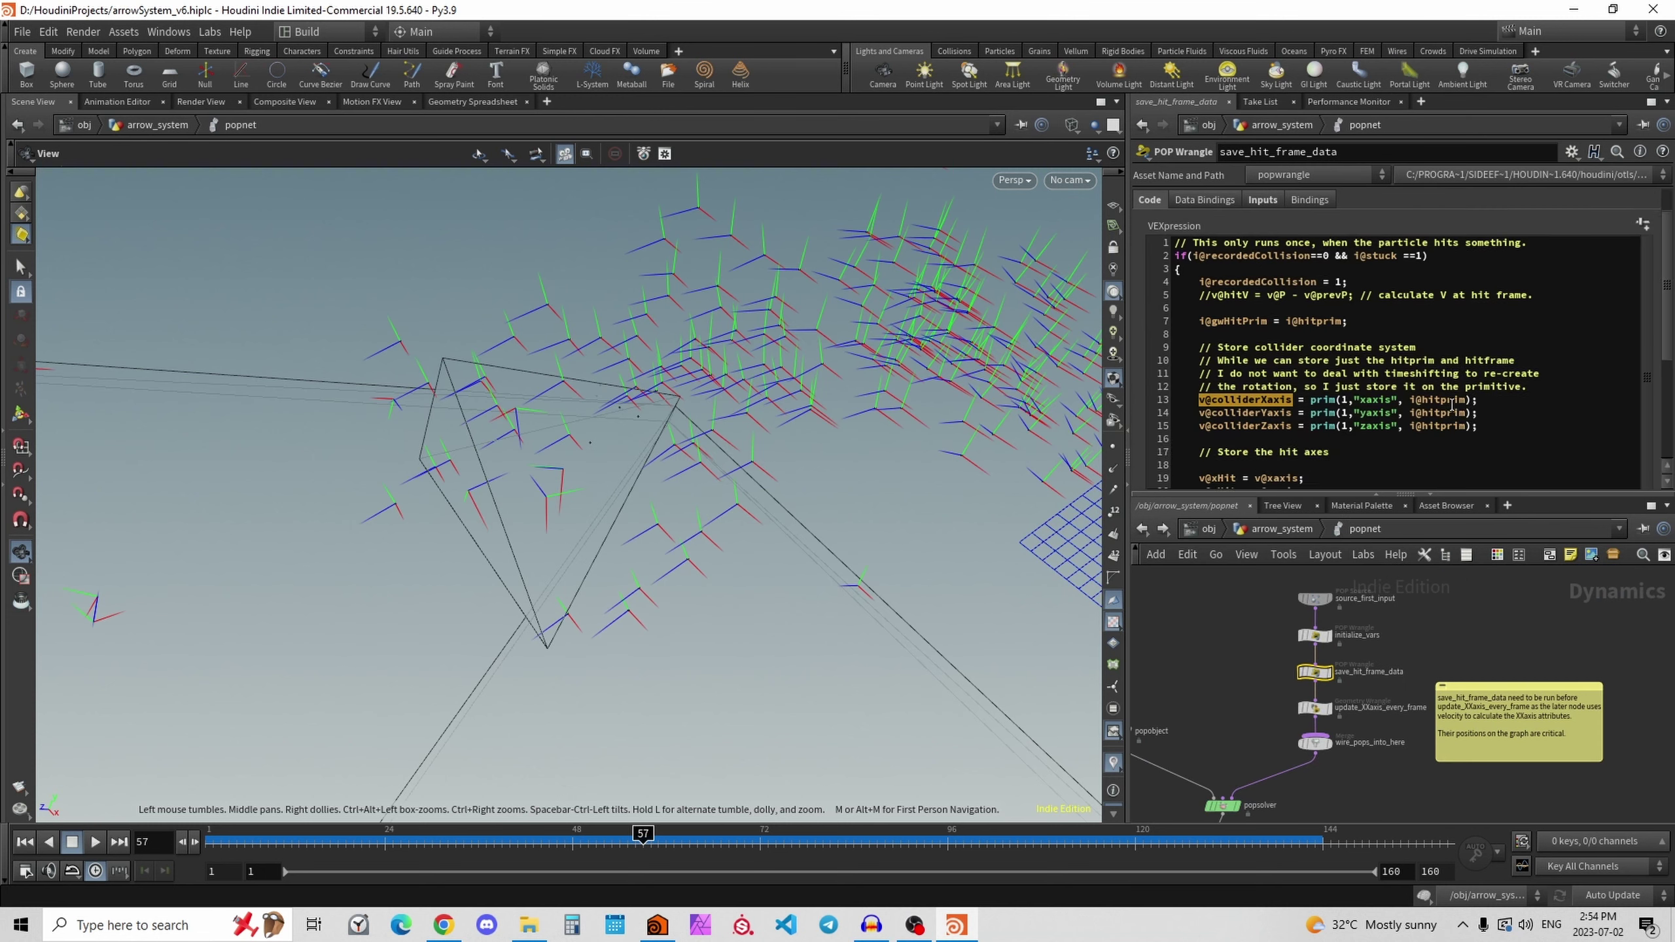
double_click(1322, 399)
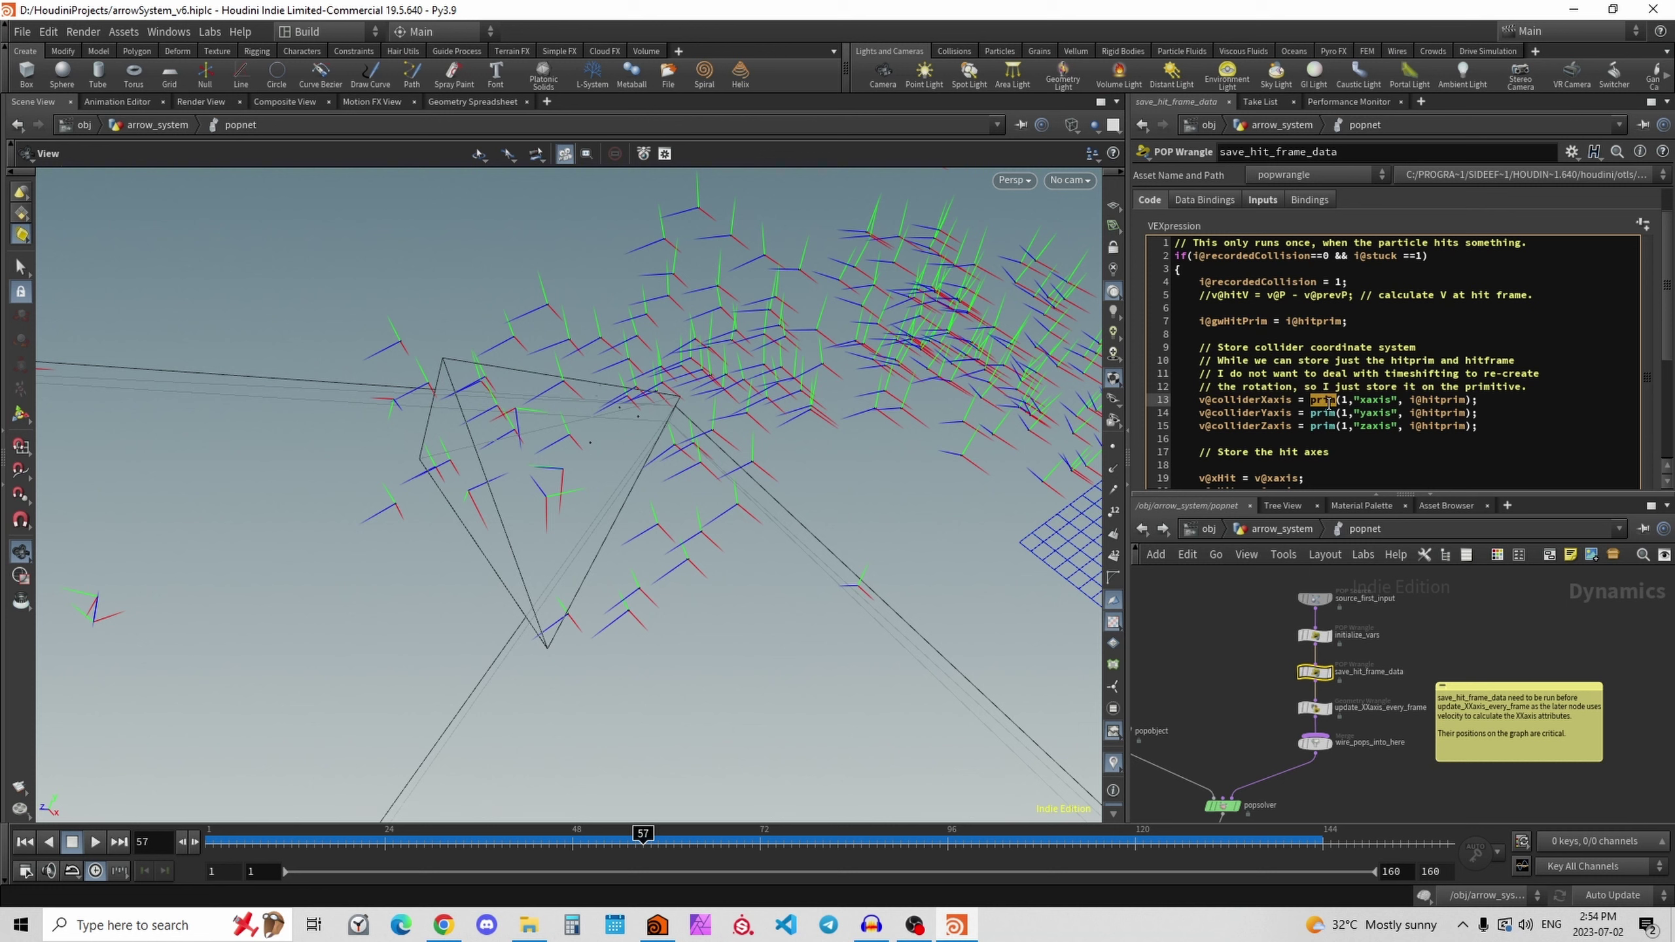
double_click(1371, 399)
double_click(1452, 400)
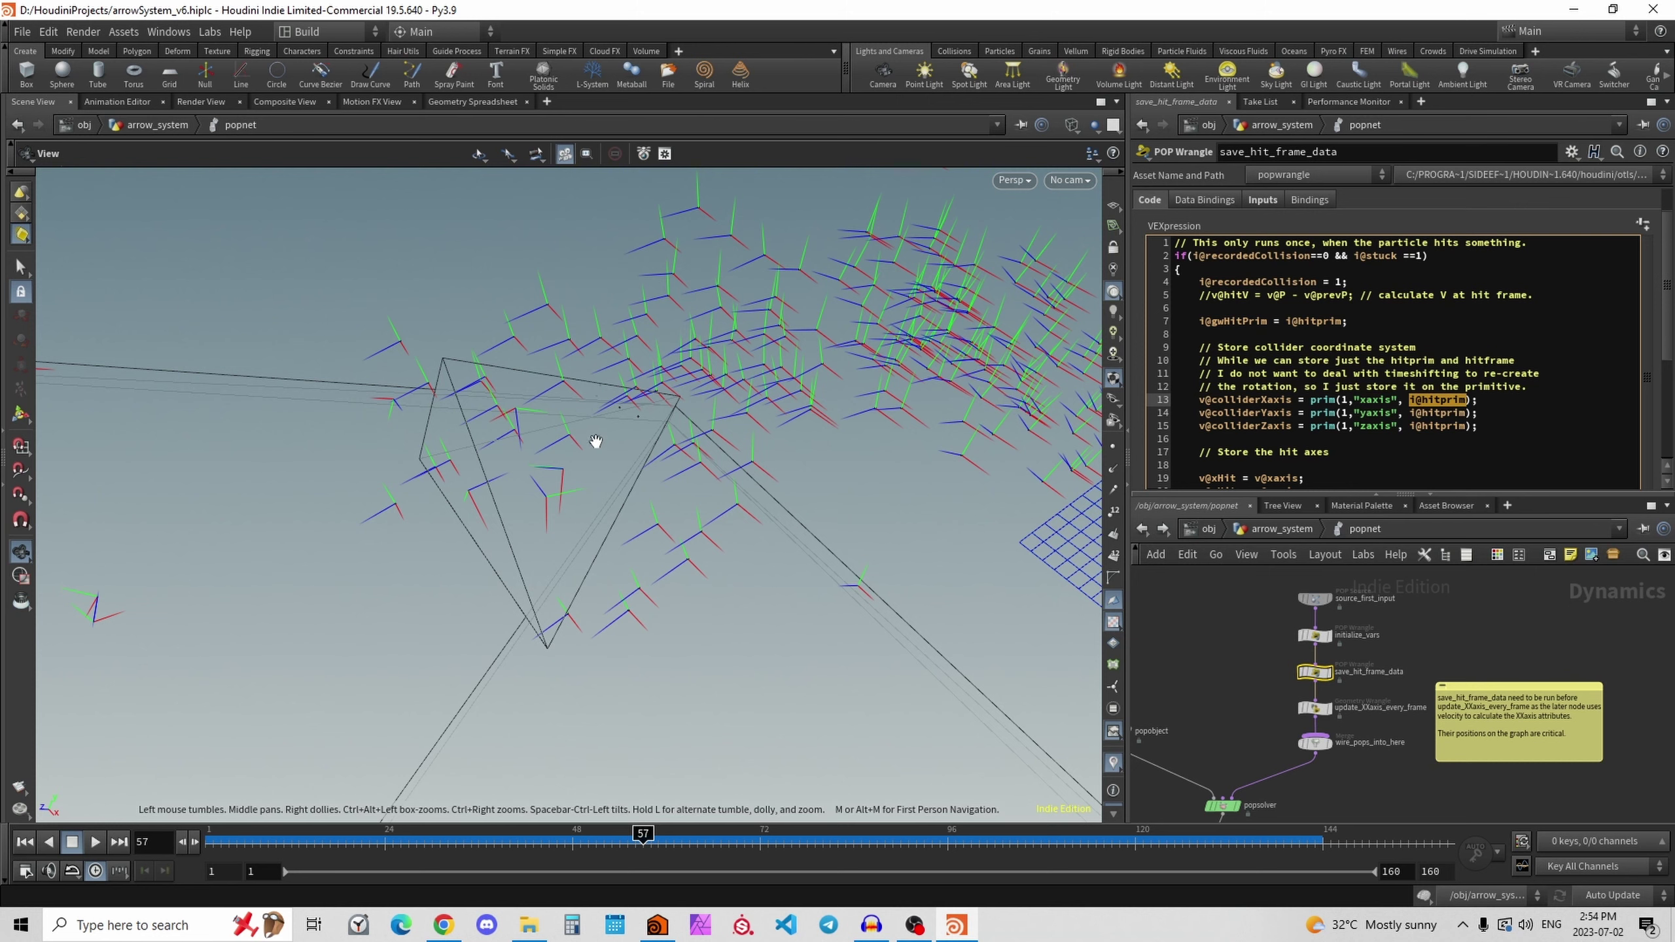
mouse_move(596, 441)
left_mouse_down()
mouse_move(598, 423)
mouse_move(615, 440)
left_mouse_up()
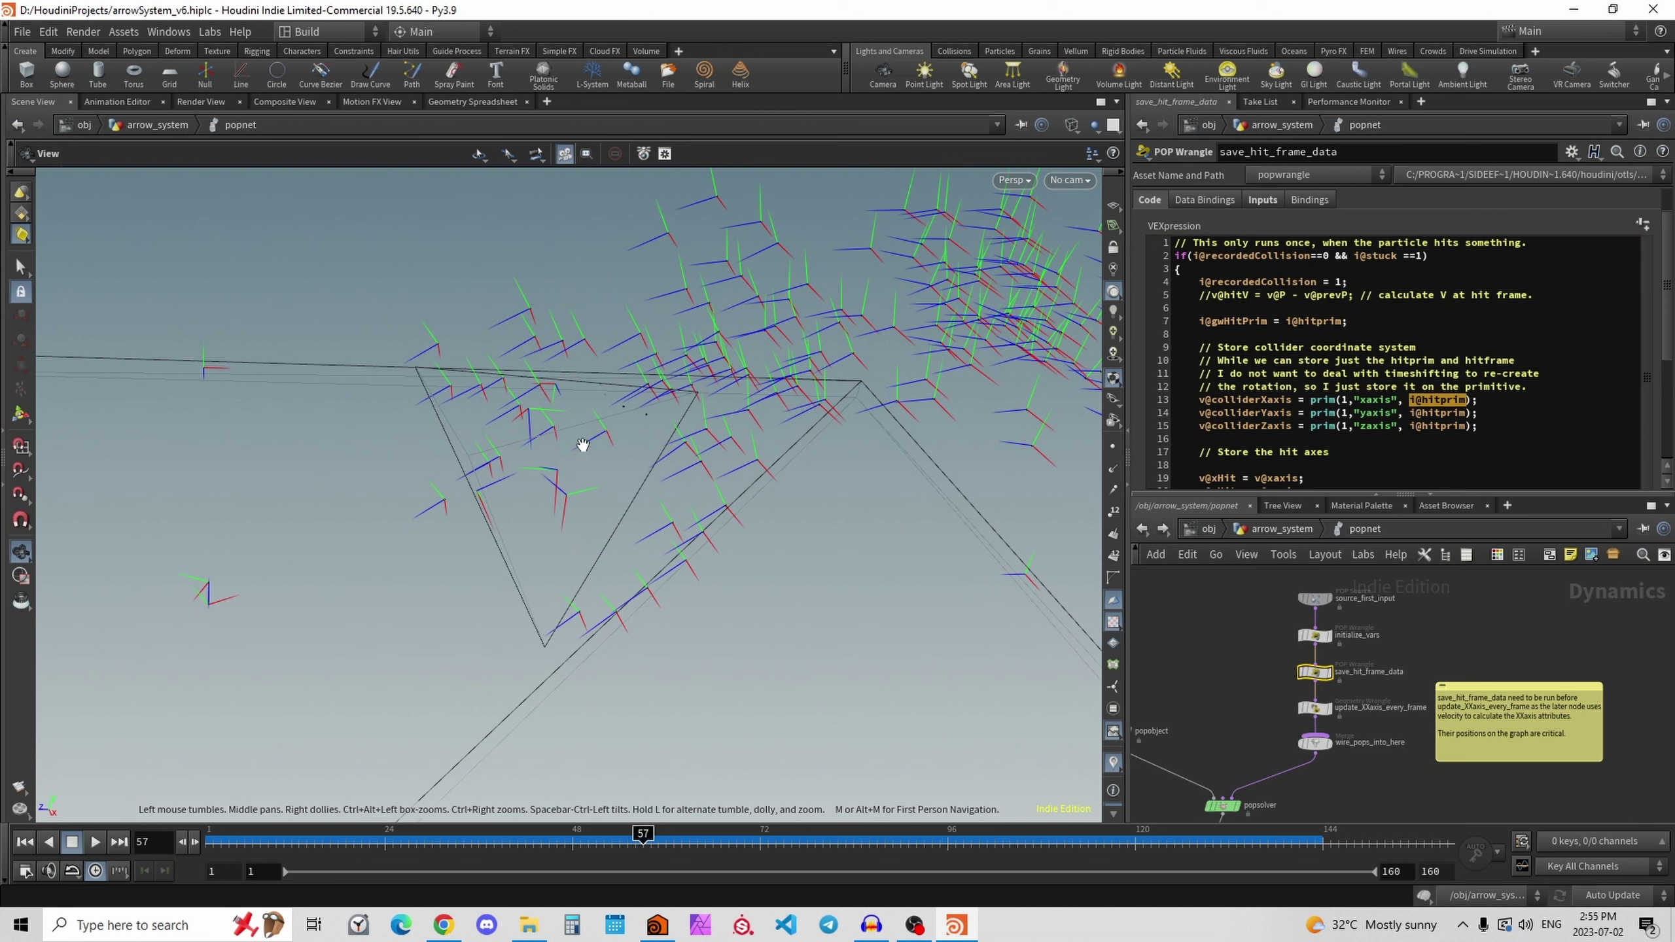
Highlight the v@colliderXaxis, v@colliderYaxis and v@colliderZaxis attributes in turn in the wrangle code.
double_click(1241, 399)
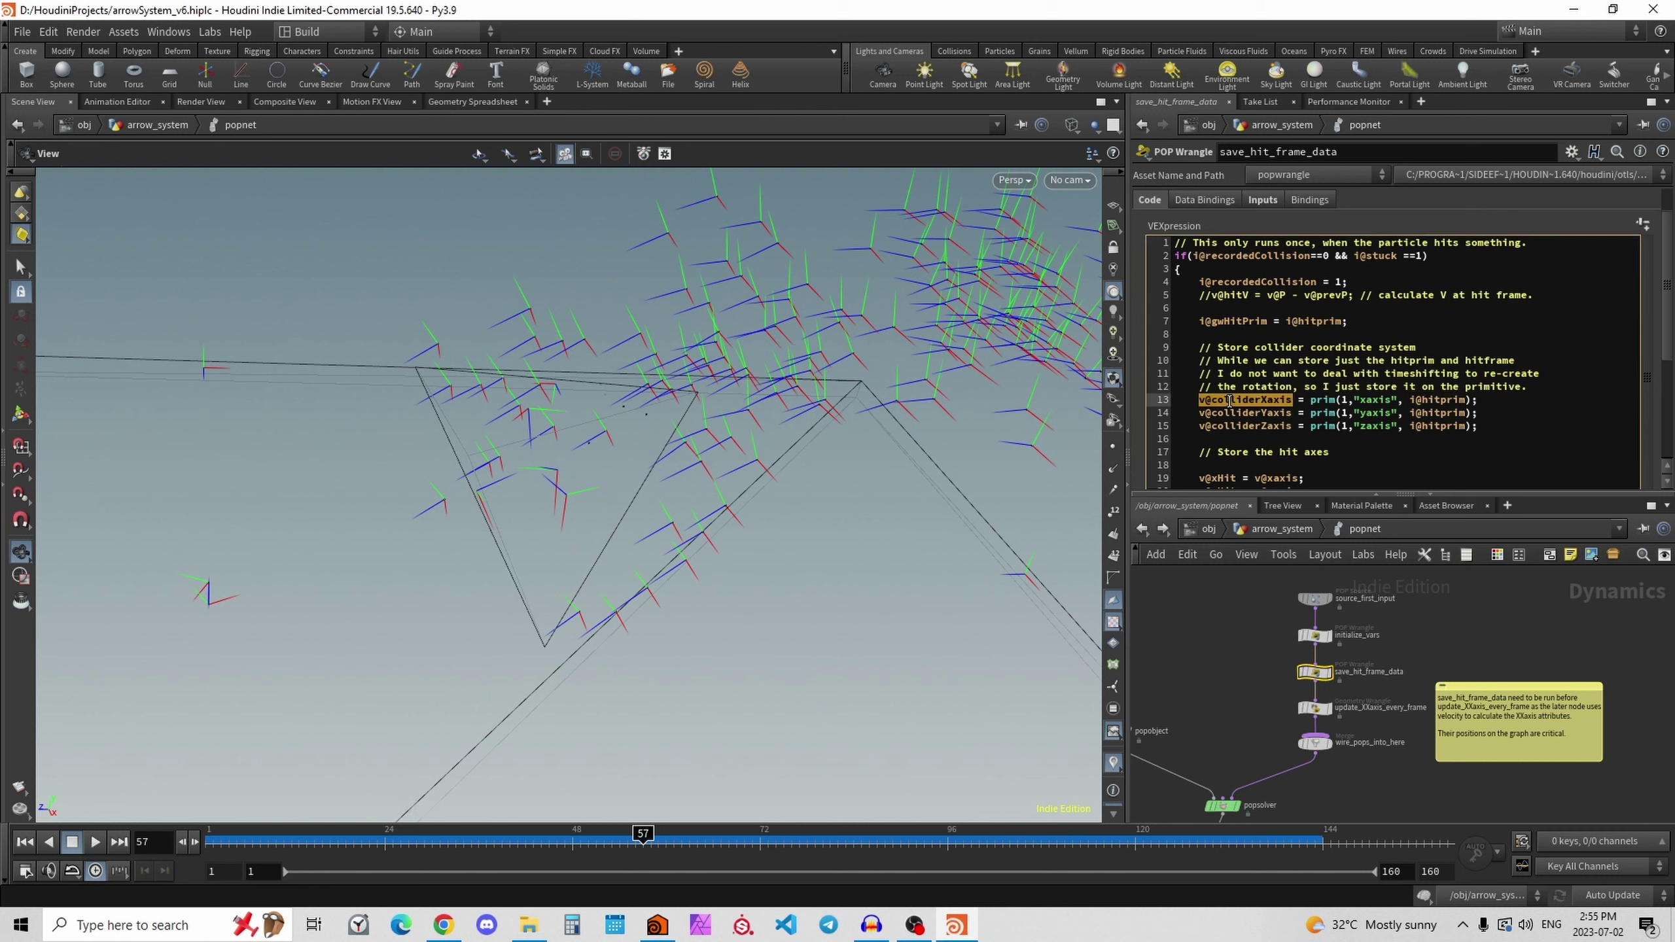
double_click(1247, 413)
double_click(1248, 425)
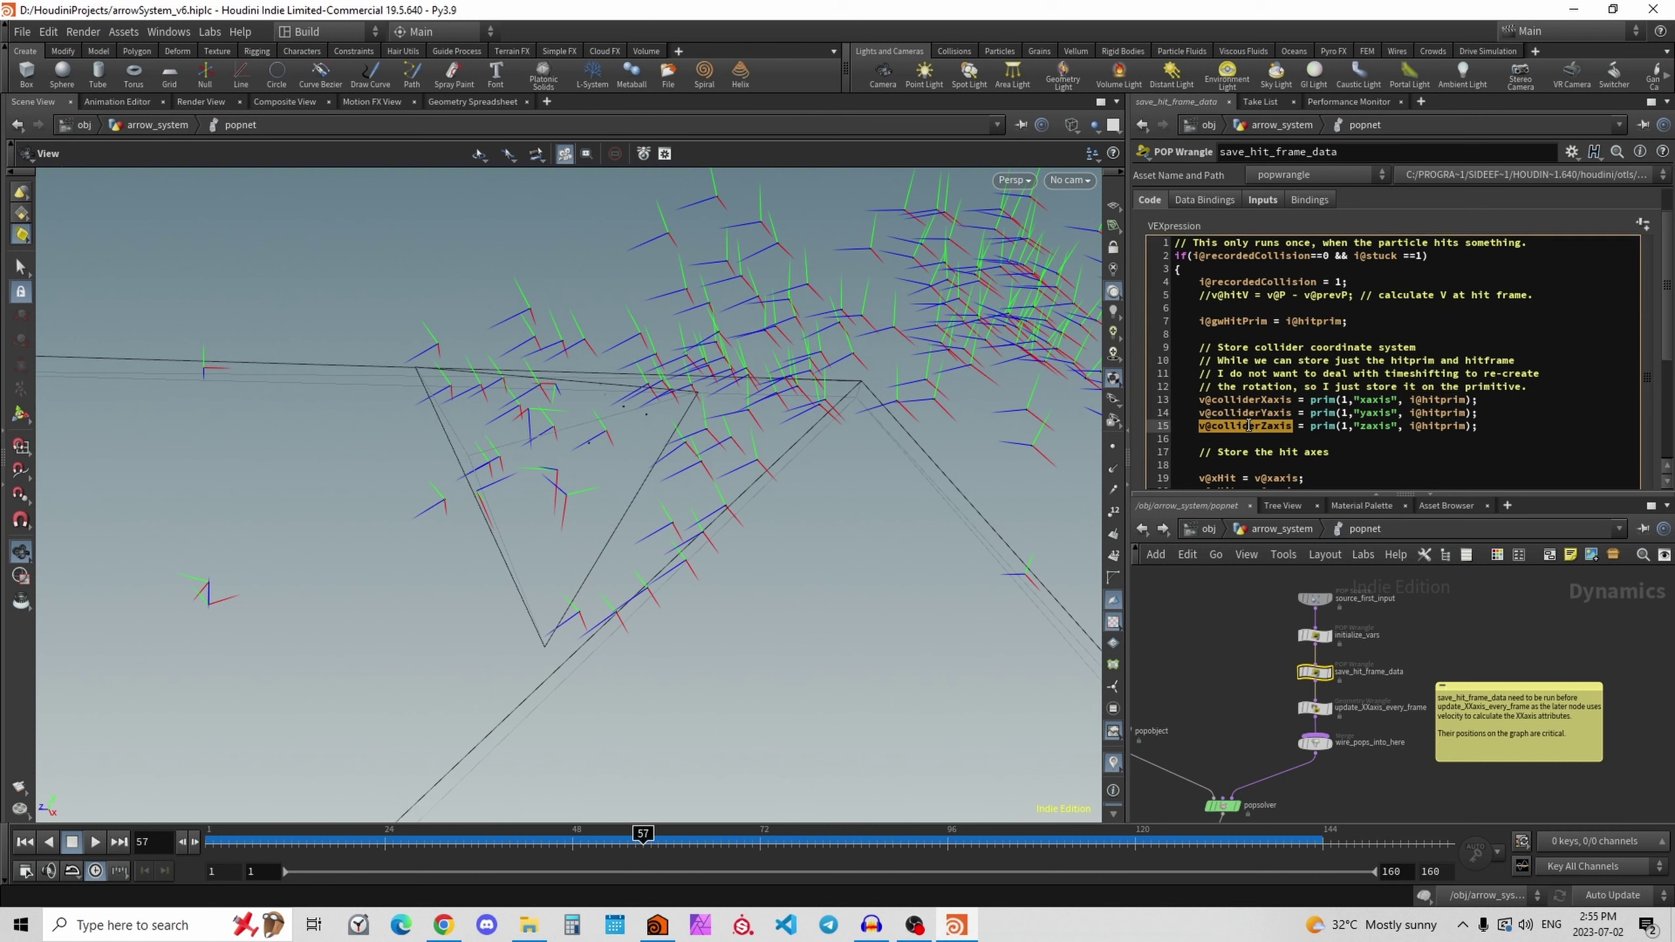
left_click(1302, 426)
Examine the lines storing v@xHit, v@yHit and v@zHit from the particle axes, and relate them to the particles in the viewport.
scroll(1660, 394, "down", 3)
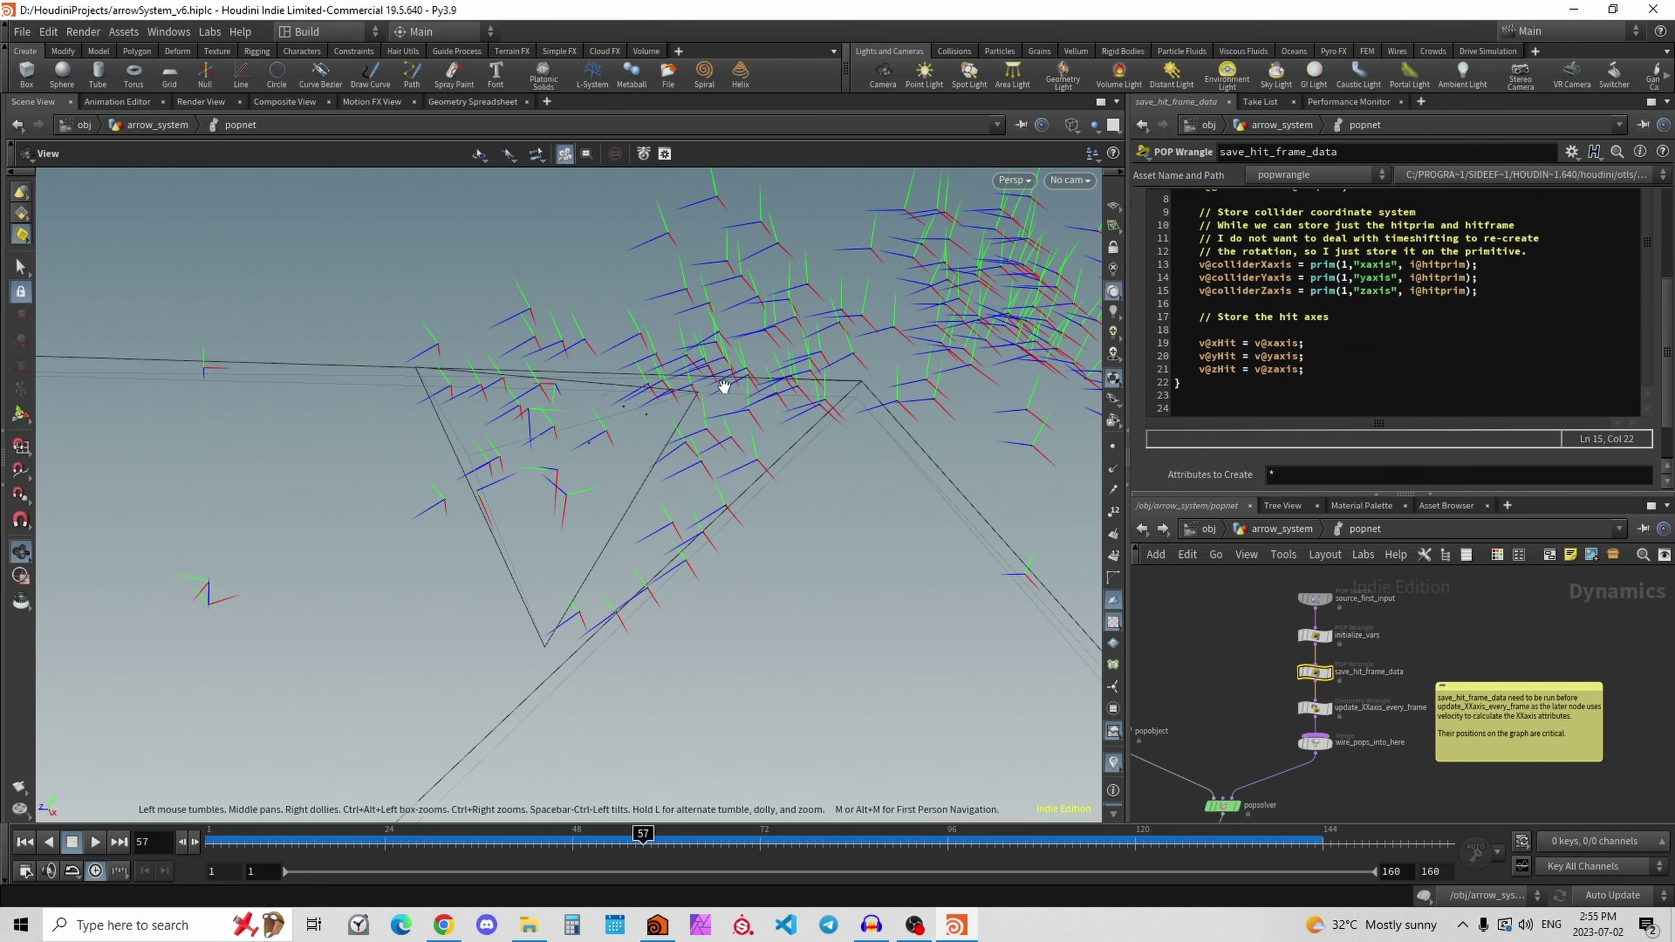
left_click(1224, 353)
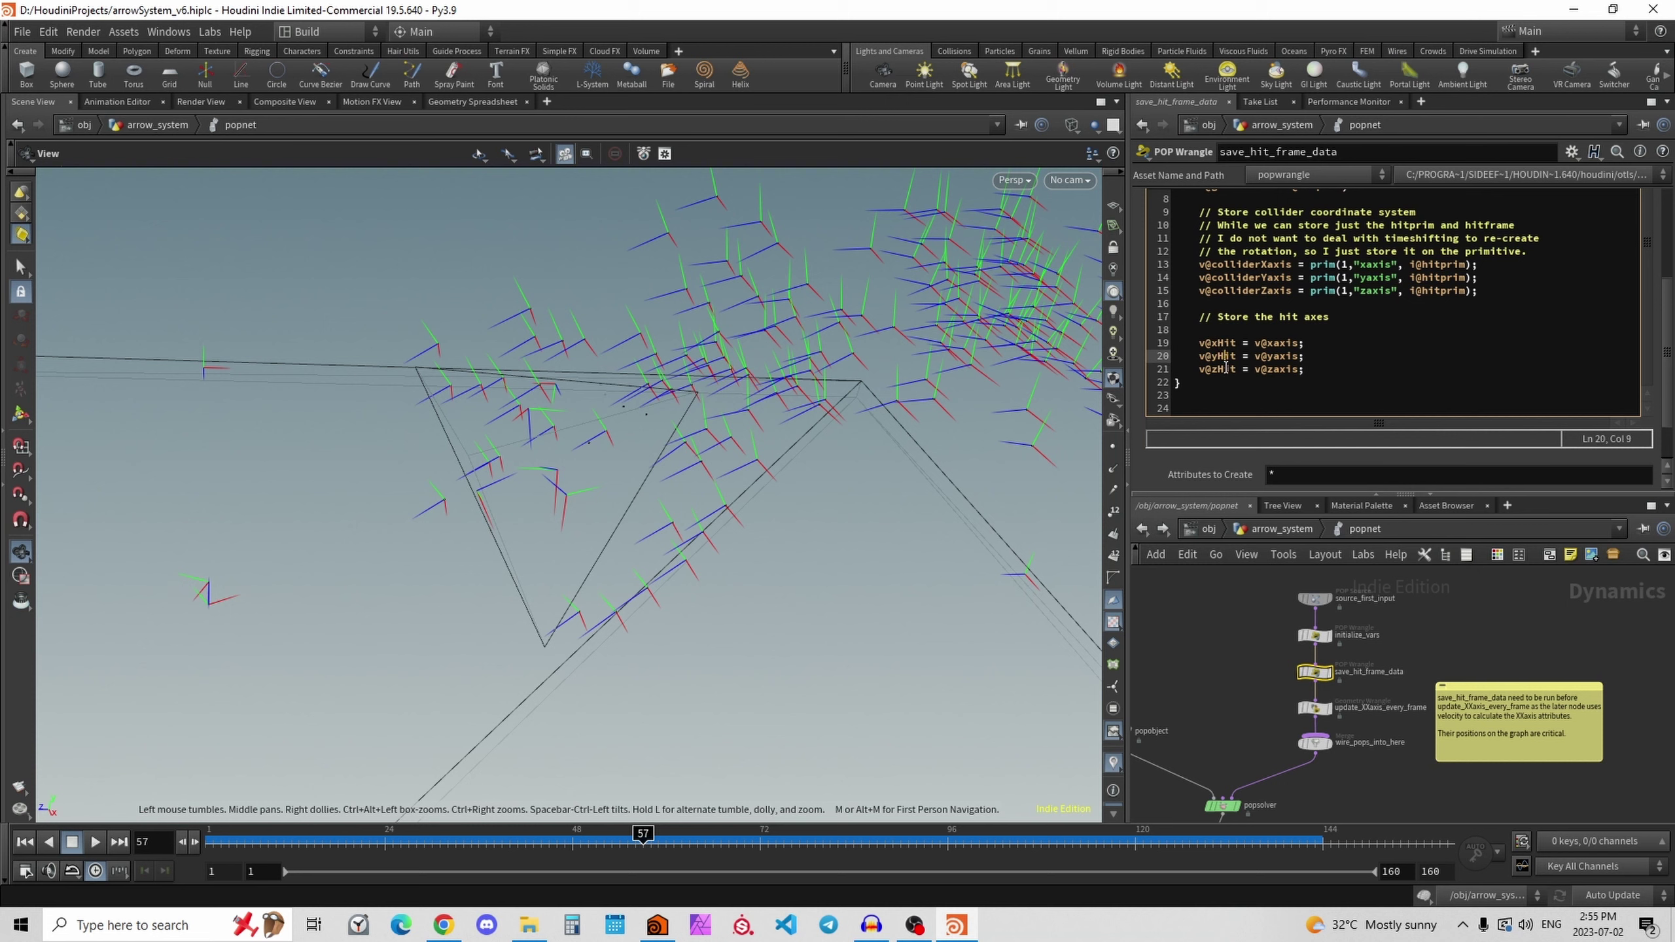
left_click(1225, 368)
left_click_drag(740, 418, 735, 335)
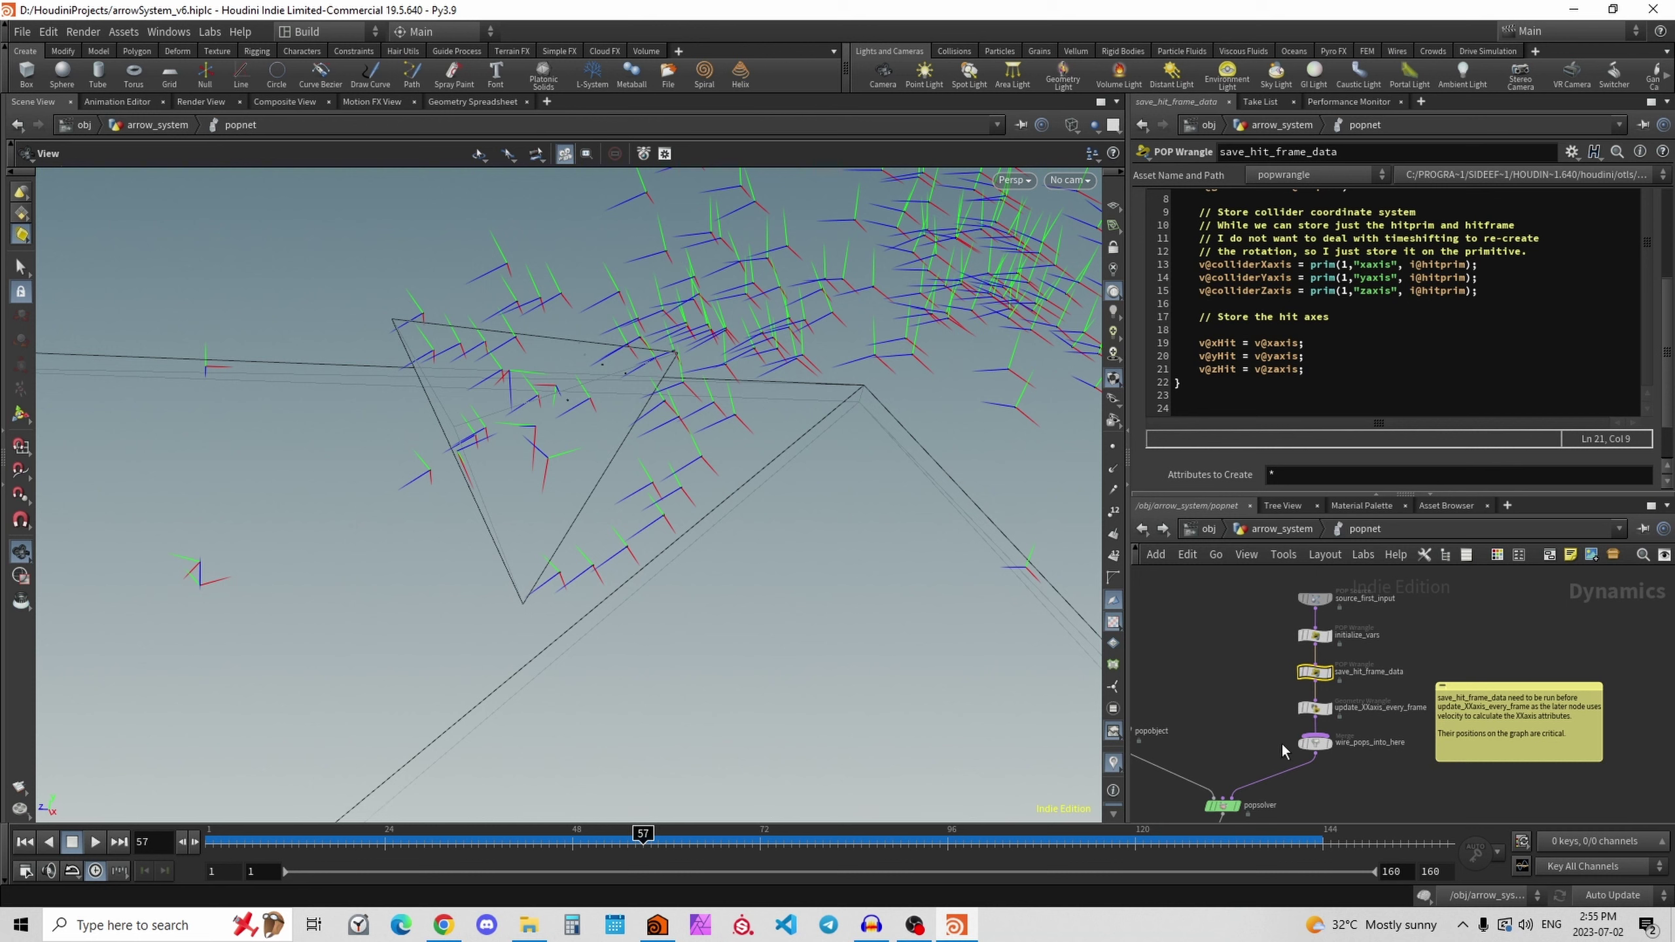
Compare the order of save_hit_frame_data and update_XXaxis_every_frame in the network, and open the latter's code.
left_click(1364, 709)
left_click(1378, 673)
left_click_drag(1372, 690, 1370, 689)
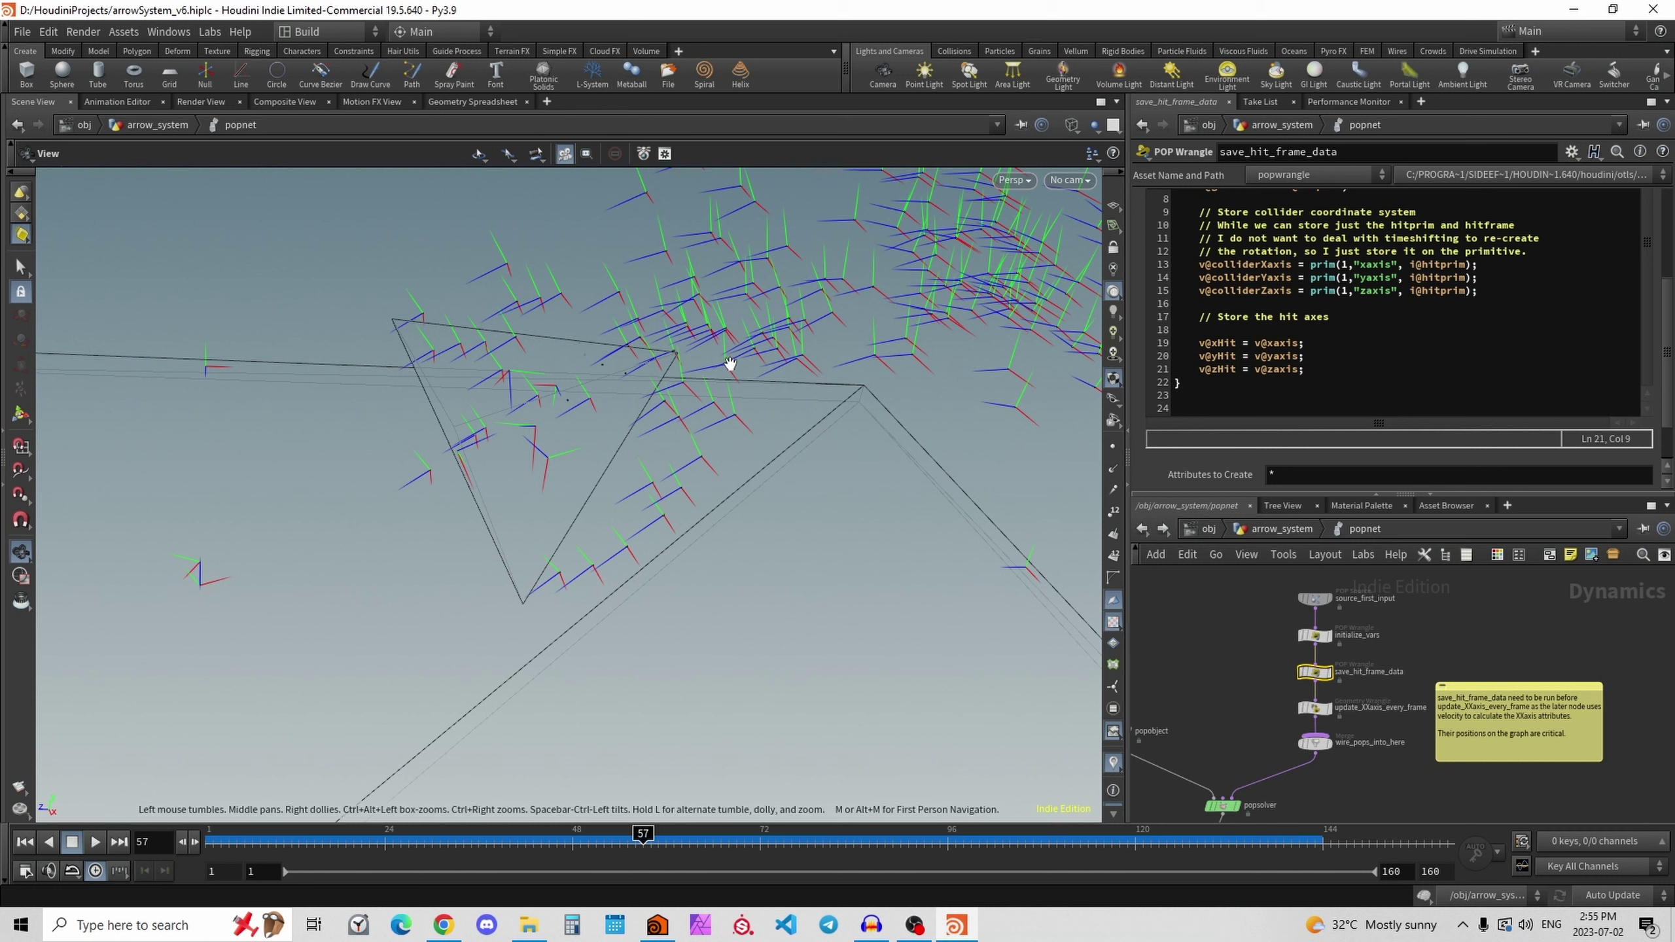
left_click(1368, 711)
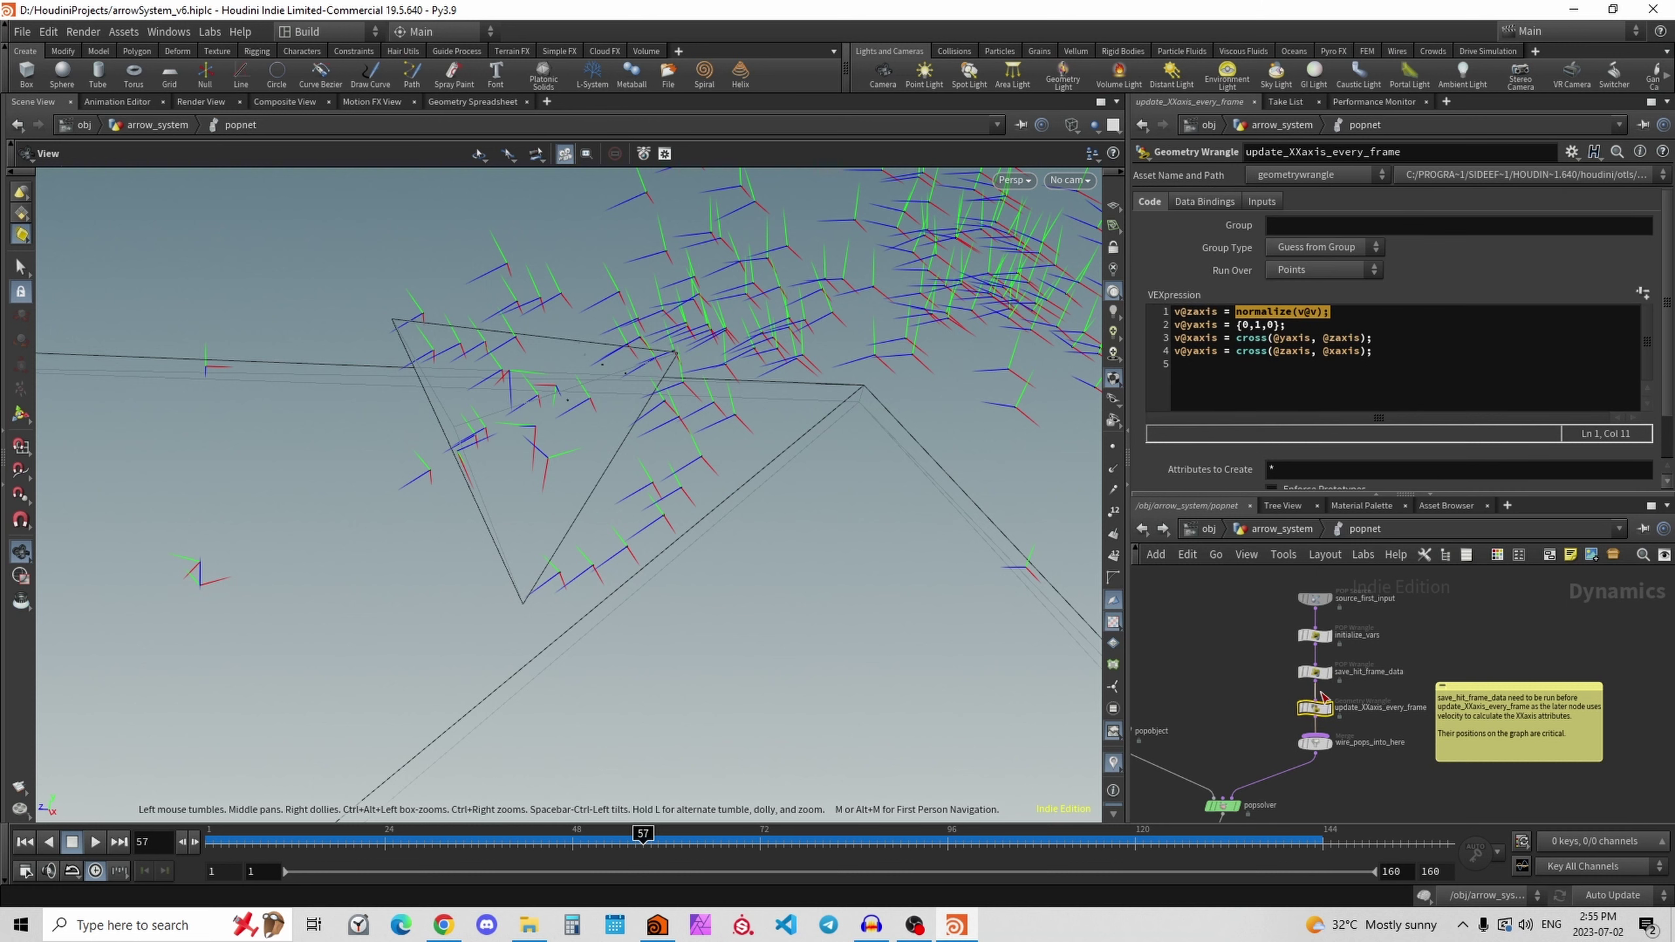
Highlight the four axis lines in update_XXaxis_every_frame, reopen the save_hit_frame_data code, and examine the particles in the viewport at frame 126.
left_click_drag(1446, 382, 1147, 312)
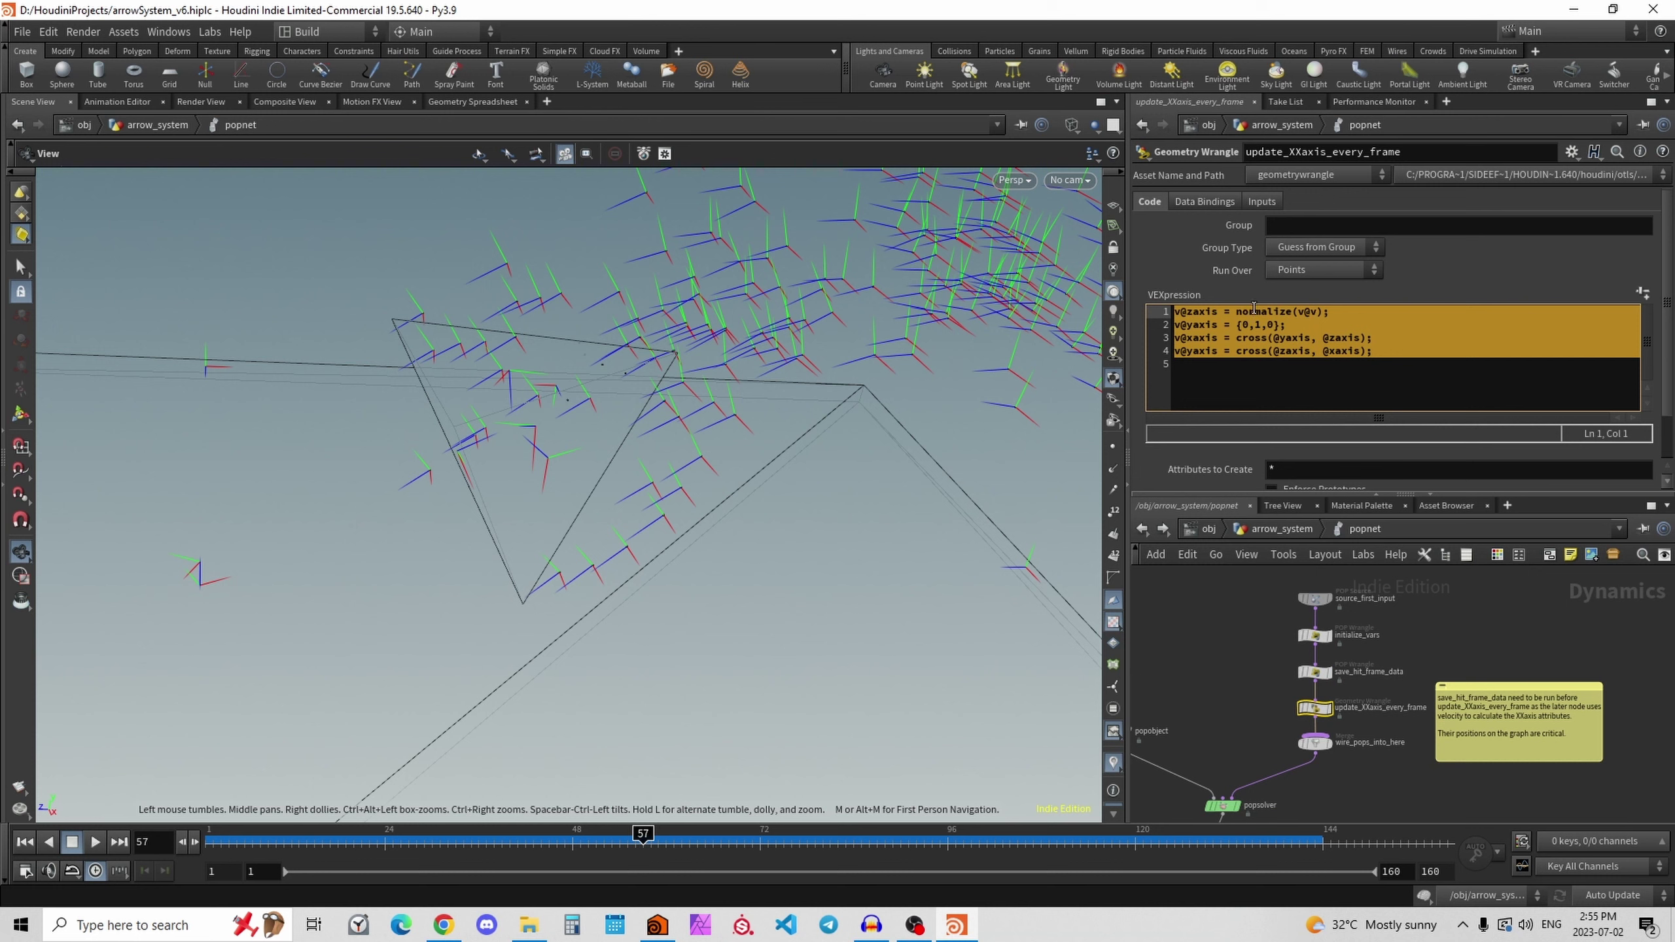
left_click(1315, 670)
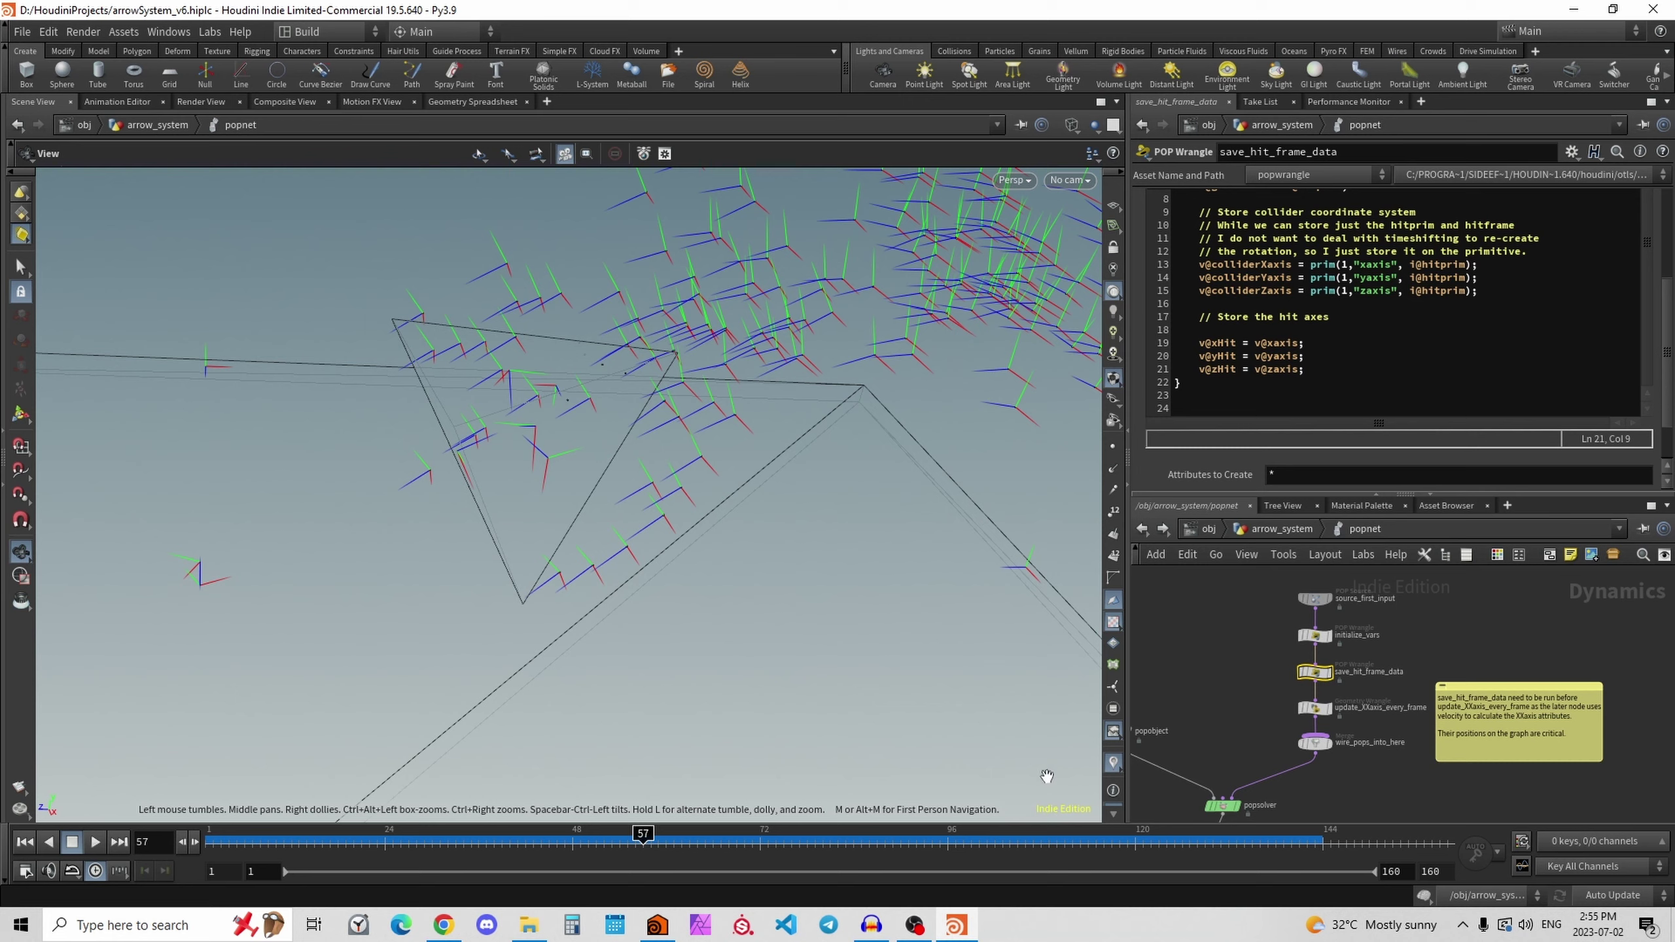
left_click_drag(605, 836, 1182, 832)
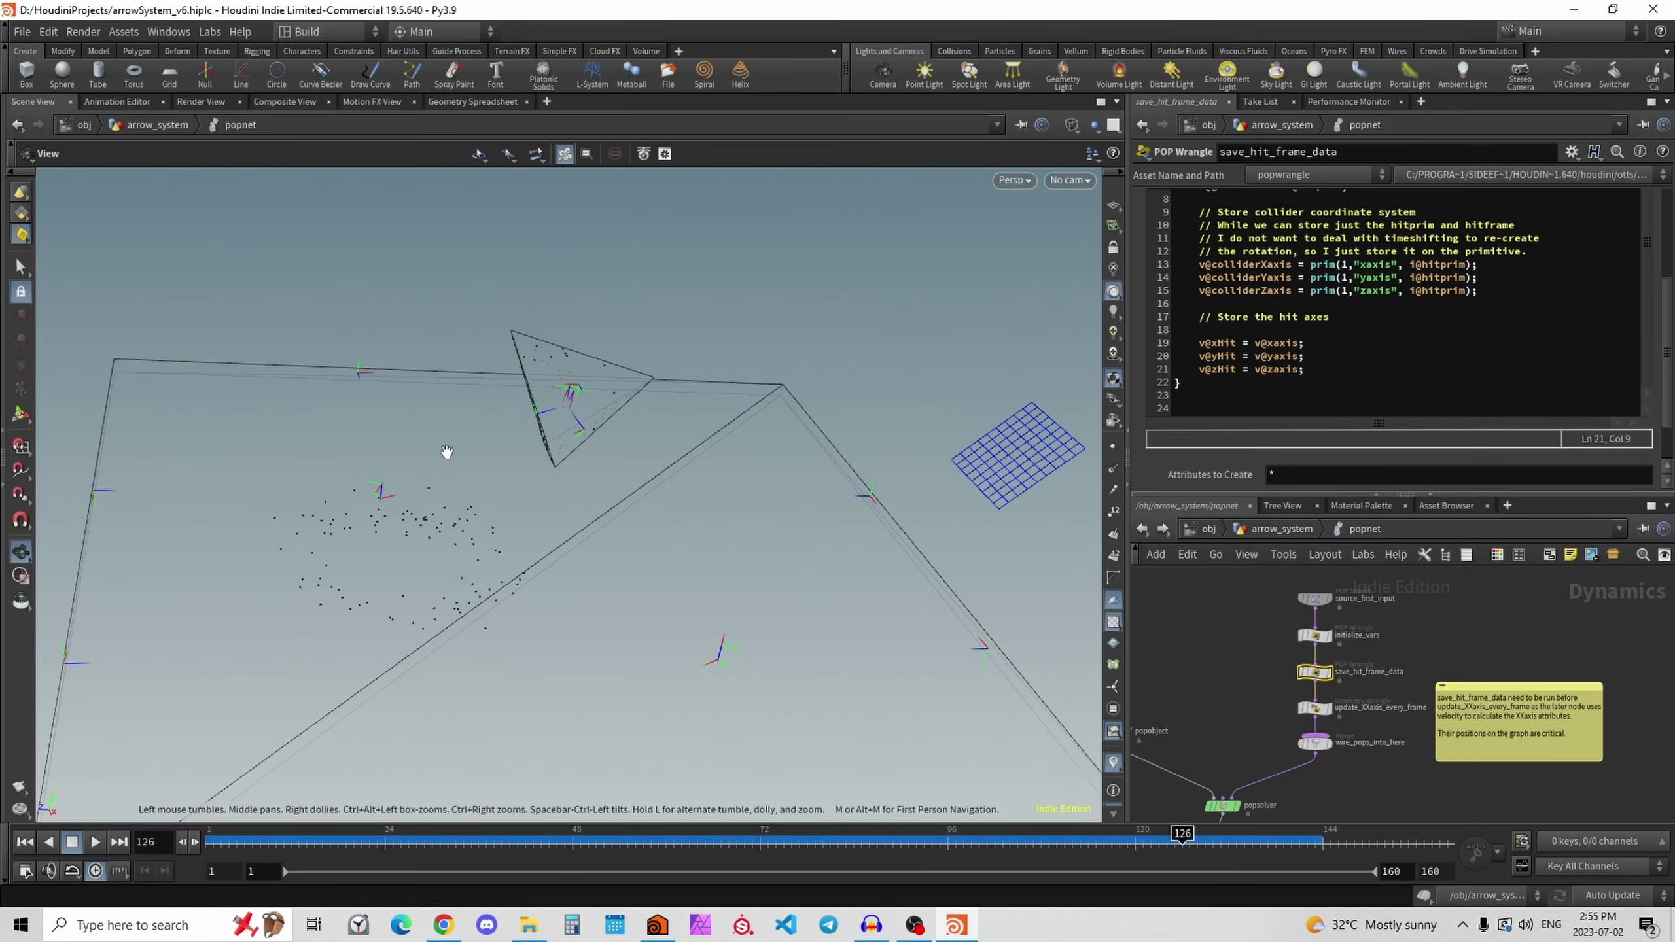
left_click_drag(446, 452, 422, 422)
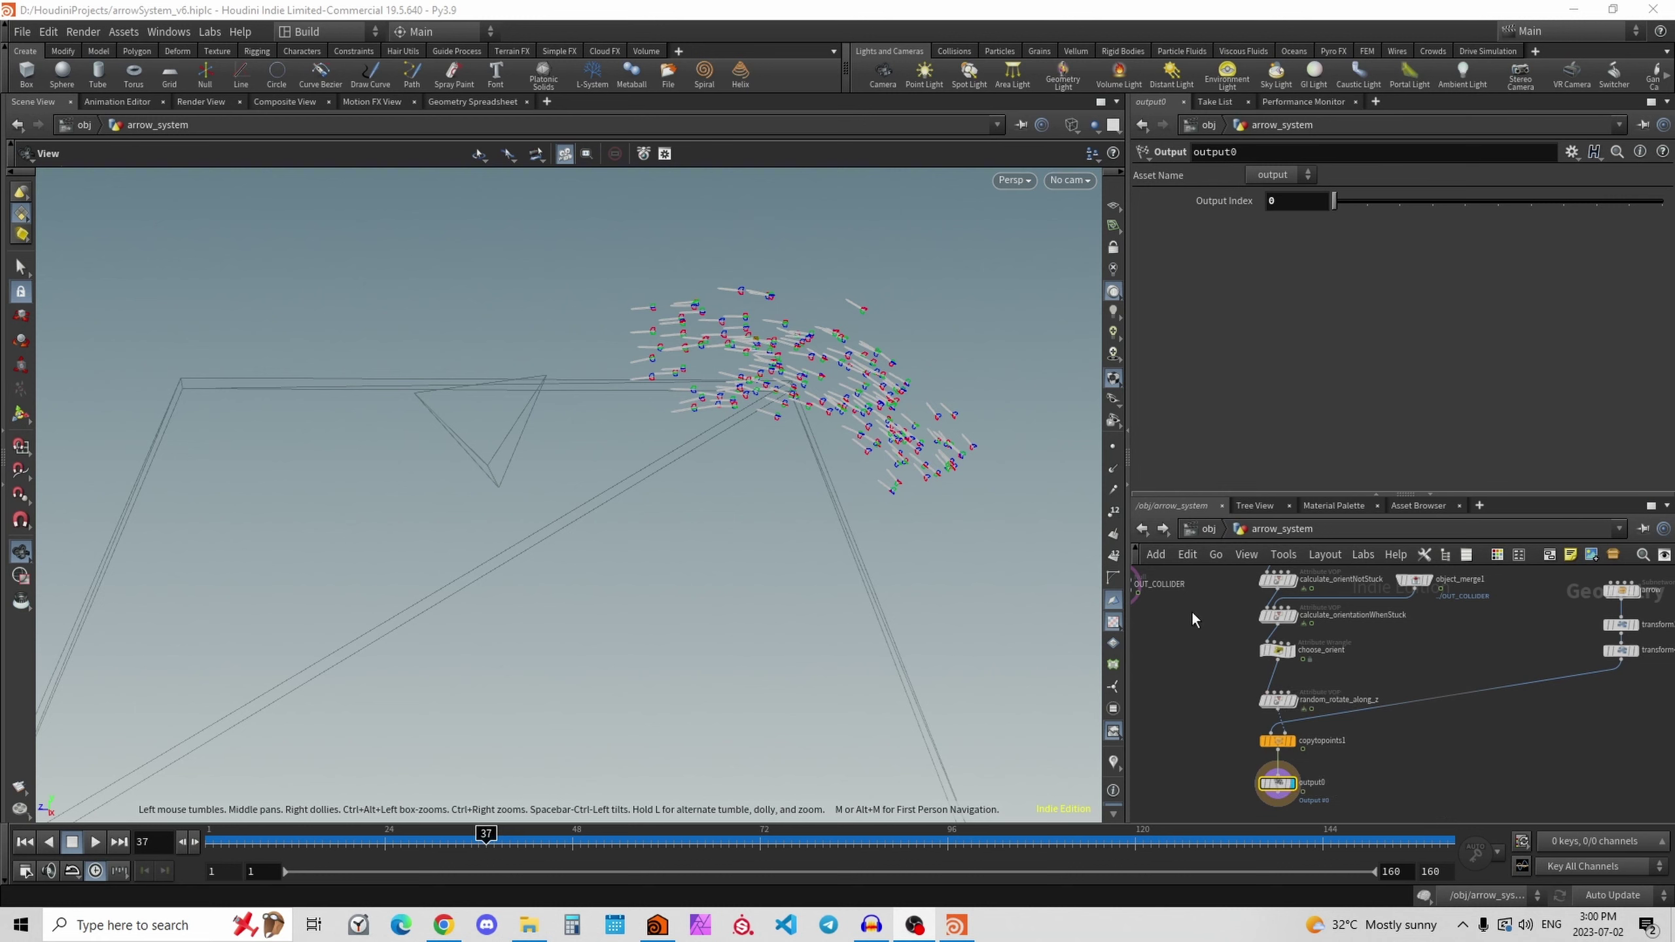
Compare the raw particles of dopimport1 with the copied arrows of output0 in arrow_system, and rewind to frame 1.
middle_click_drag(1345, 699, 1236, 675)
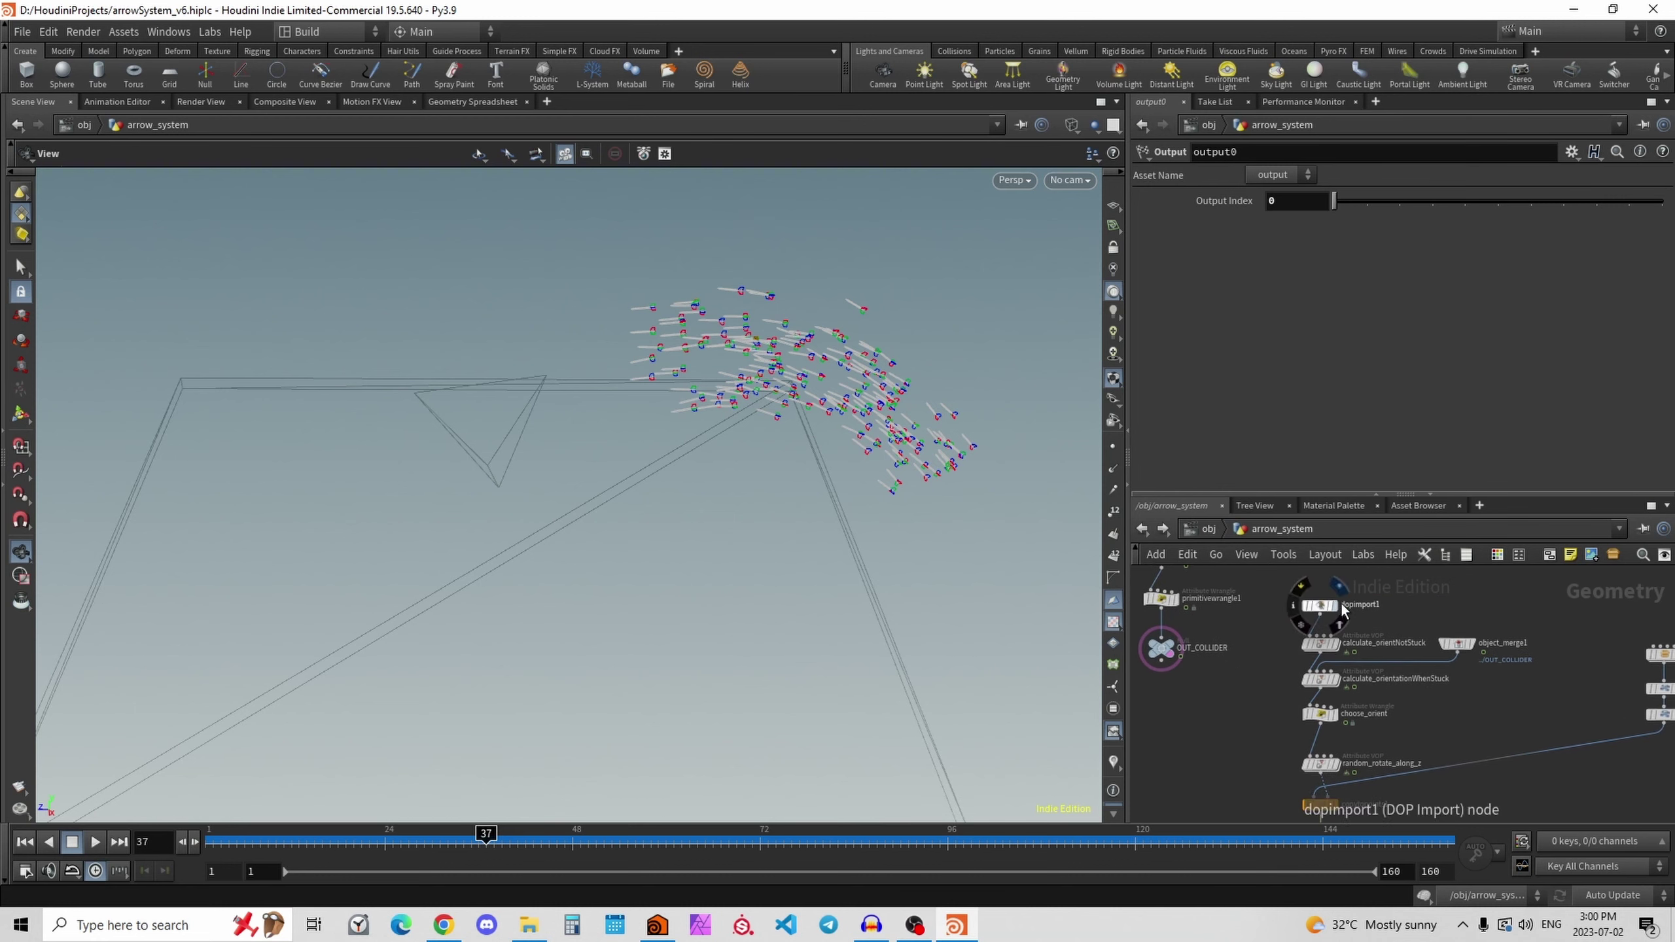
left_click(1343, 610)
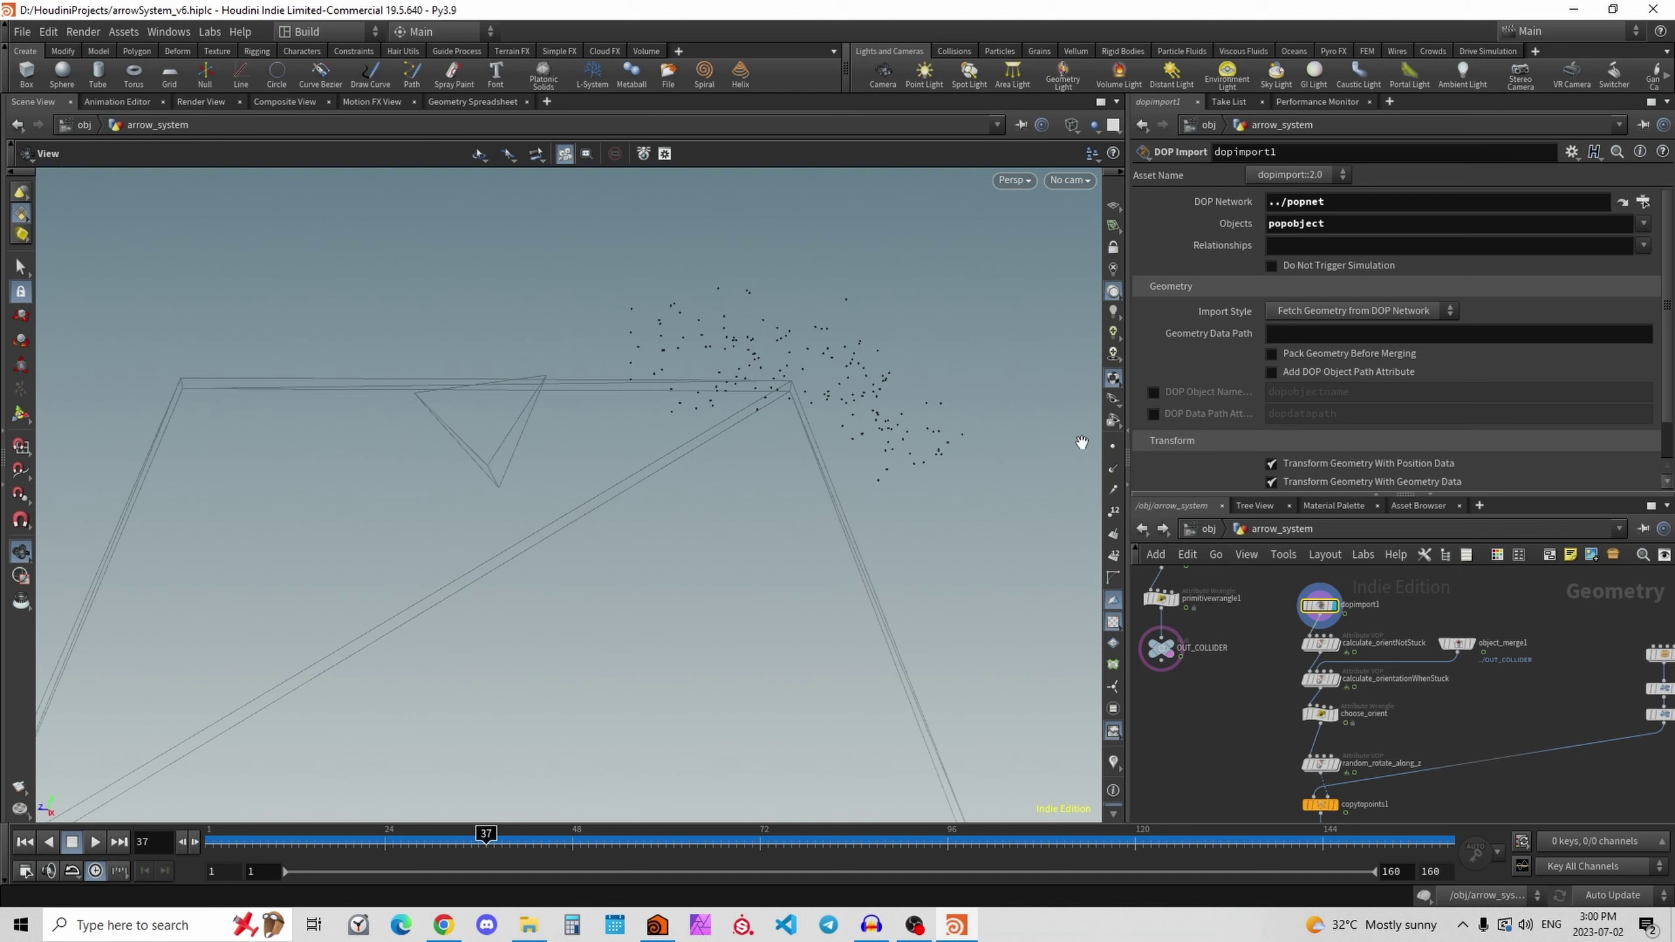
middle_click_drag(1343, 810, 1327, 749)
left_click(1314, 789)
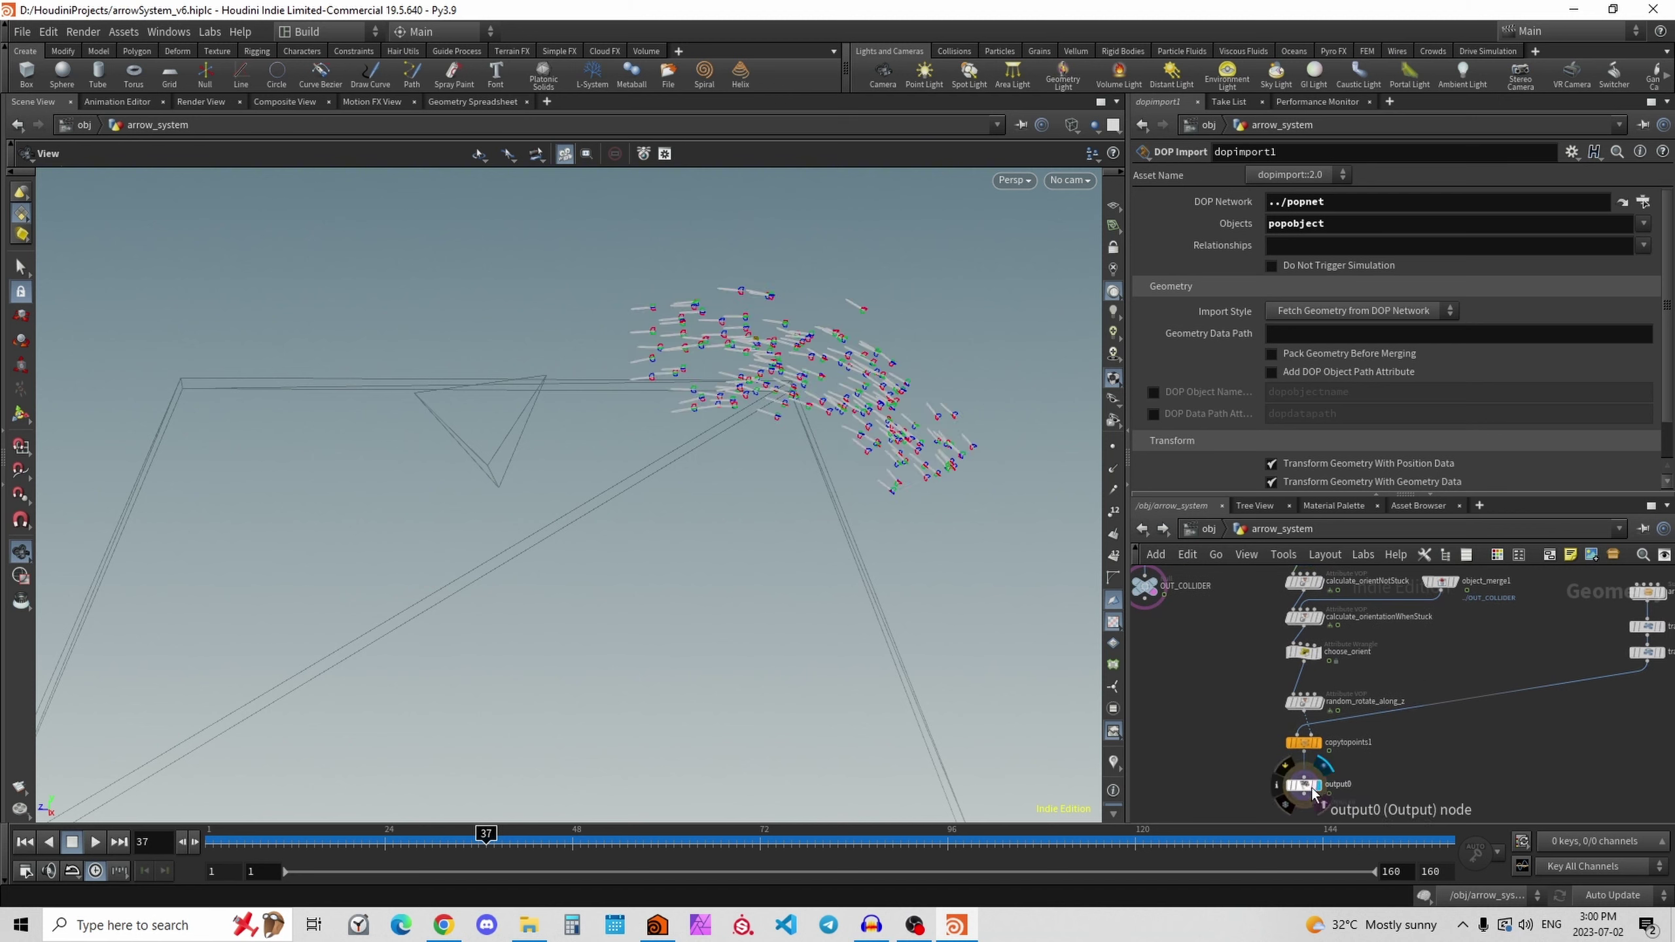
left_click(1314, 792)
mouse_move(579, 846)
left_mouse_down()
mouse_move(1167, 847)
mouse_move(218, 864)
mouse_move(100, 887)
left_mouse_up()
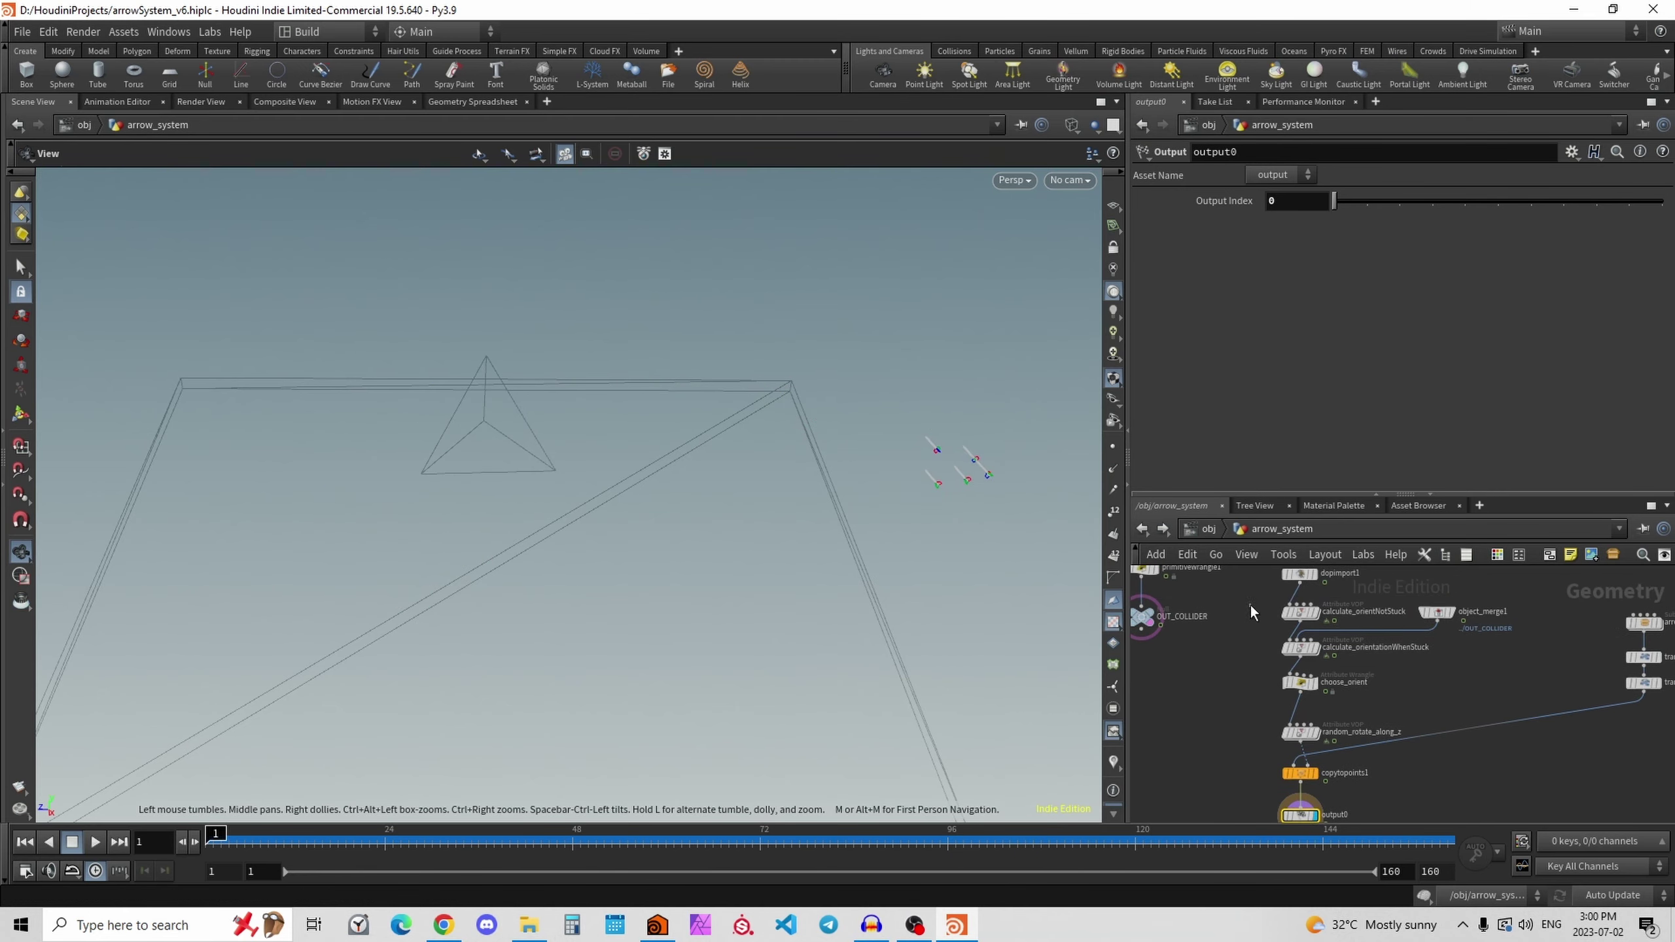
Bypass the four nodes from calculate_orientNotStuck to random_rotate_along_z, and display dopimport1 at frame 42.
left_click(1299, 731)
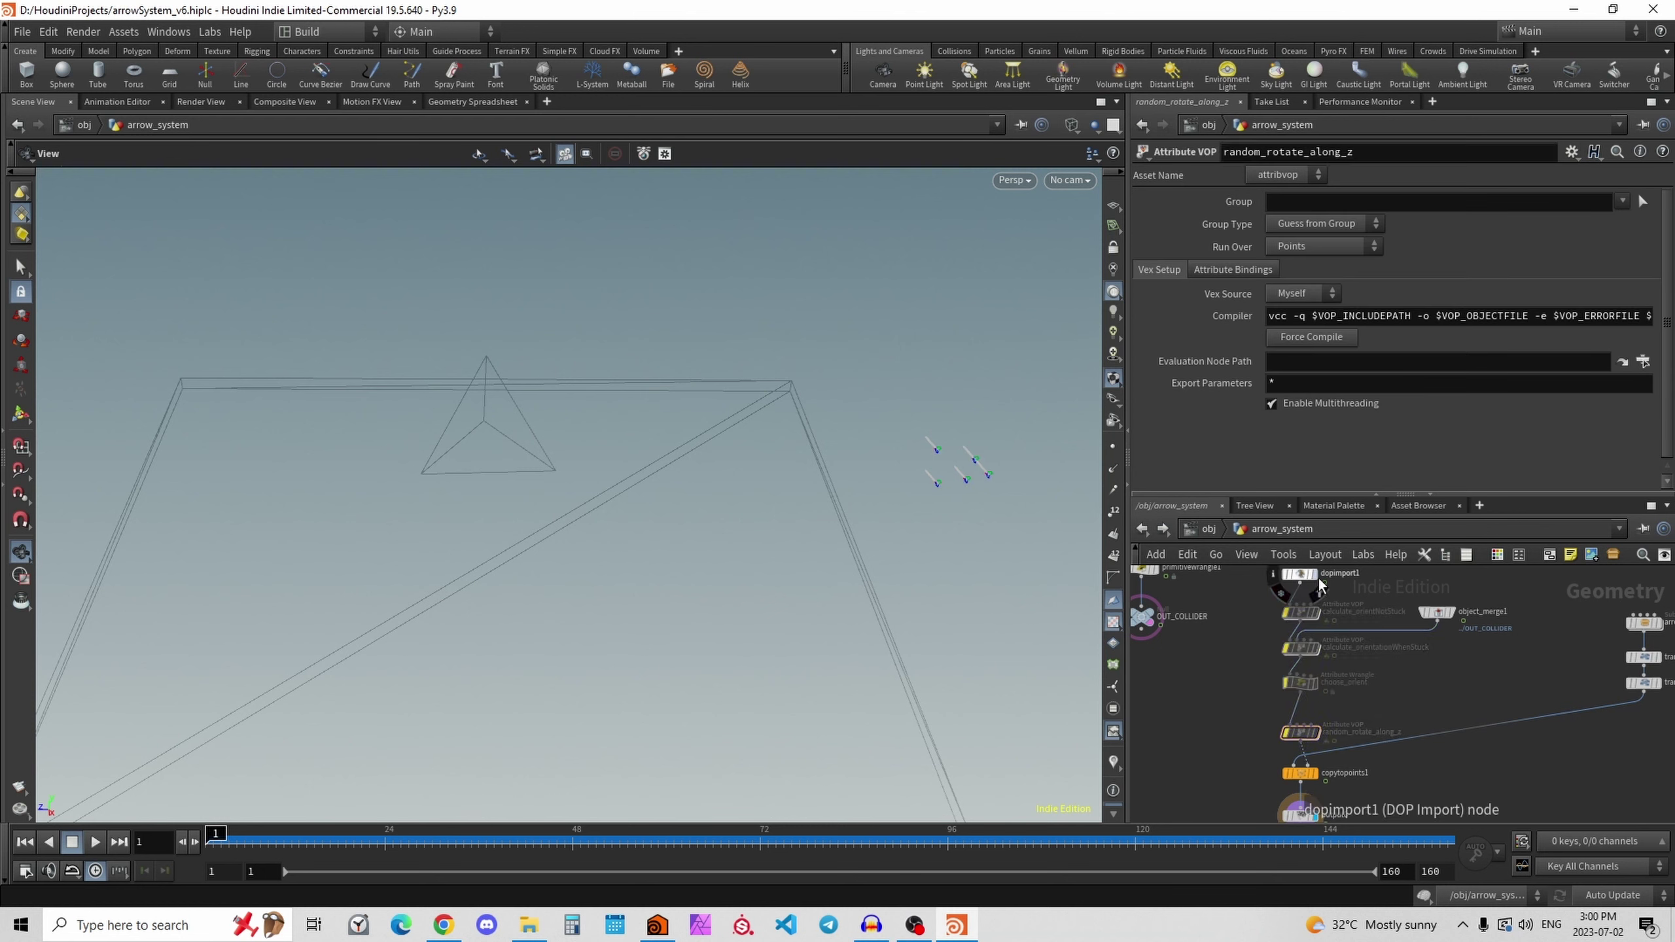
left_click(1316, 579)
left_click(354, 842)
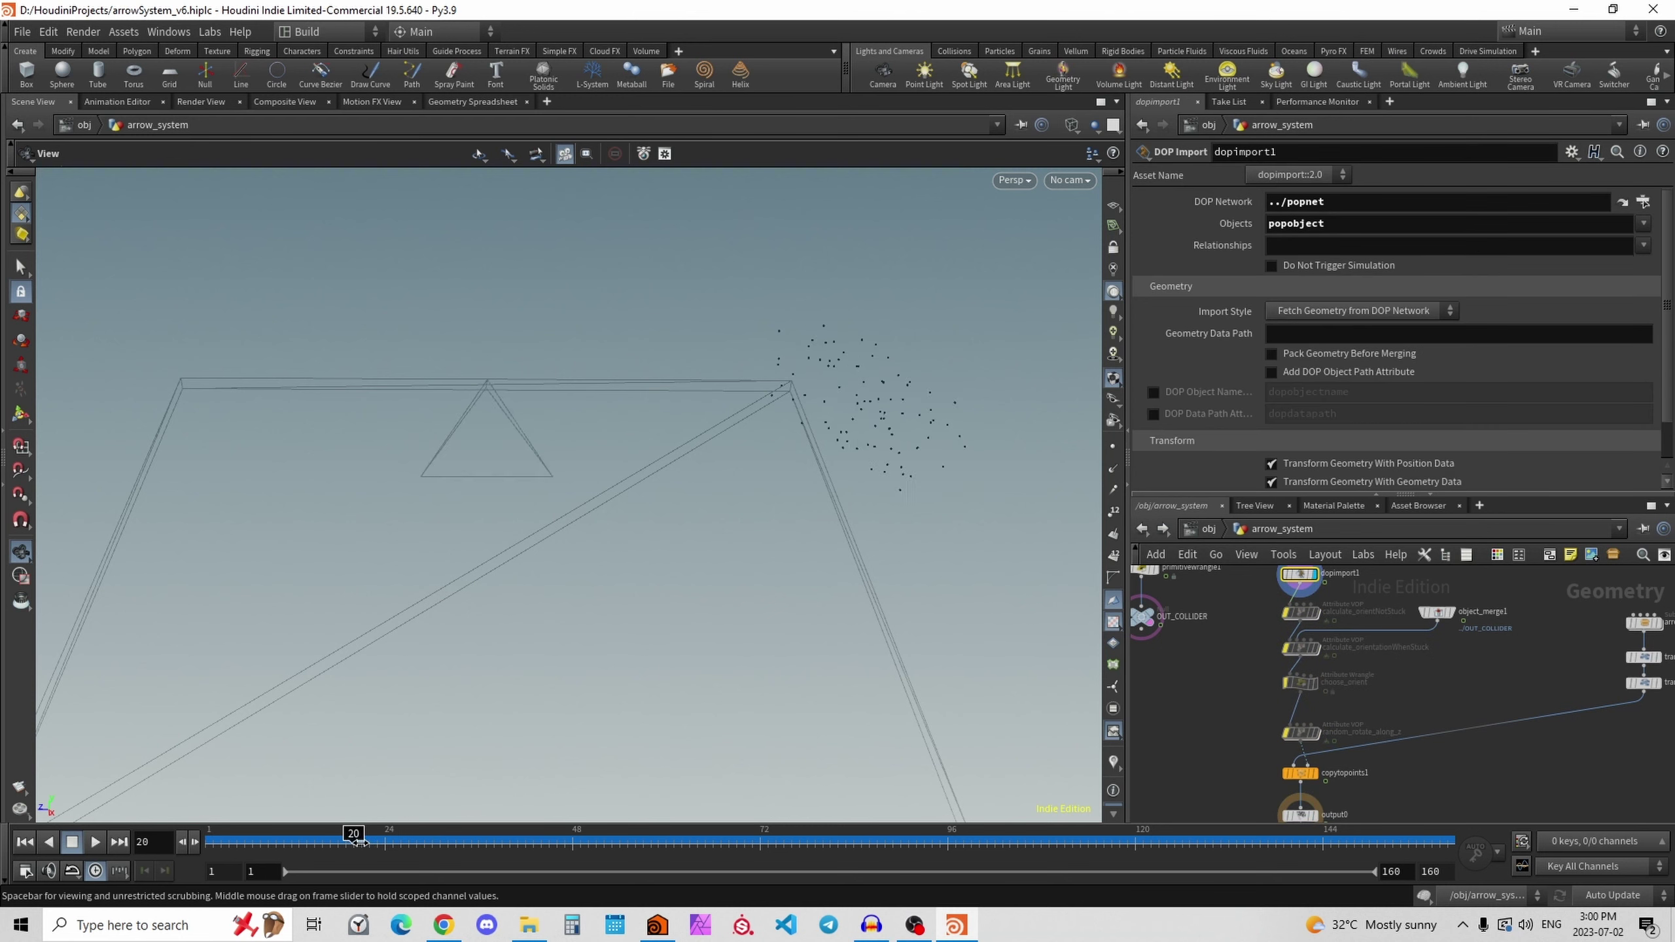
left_click_drag(359, 843, 525, 835)
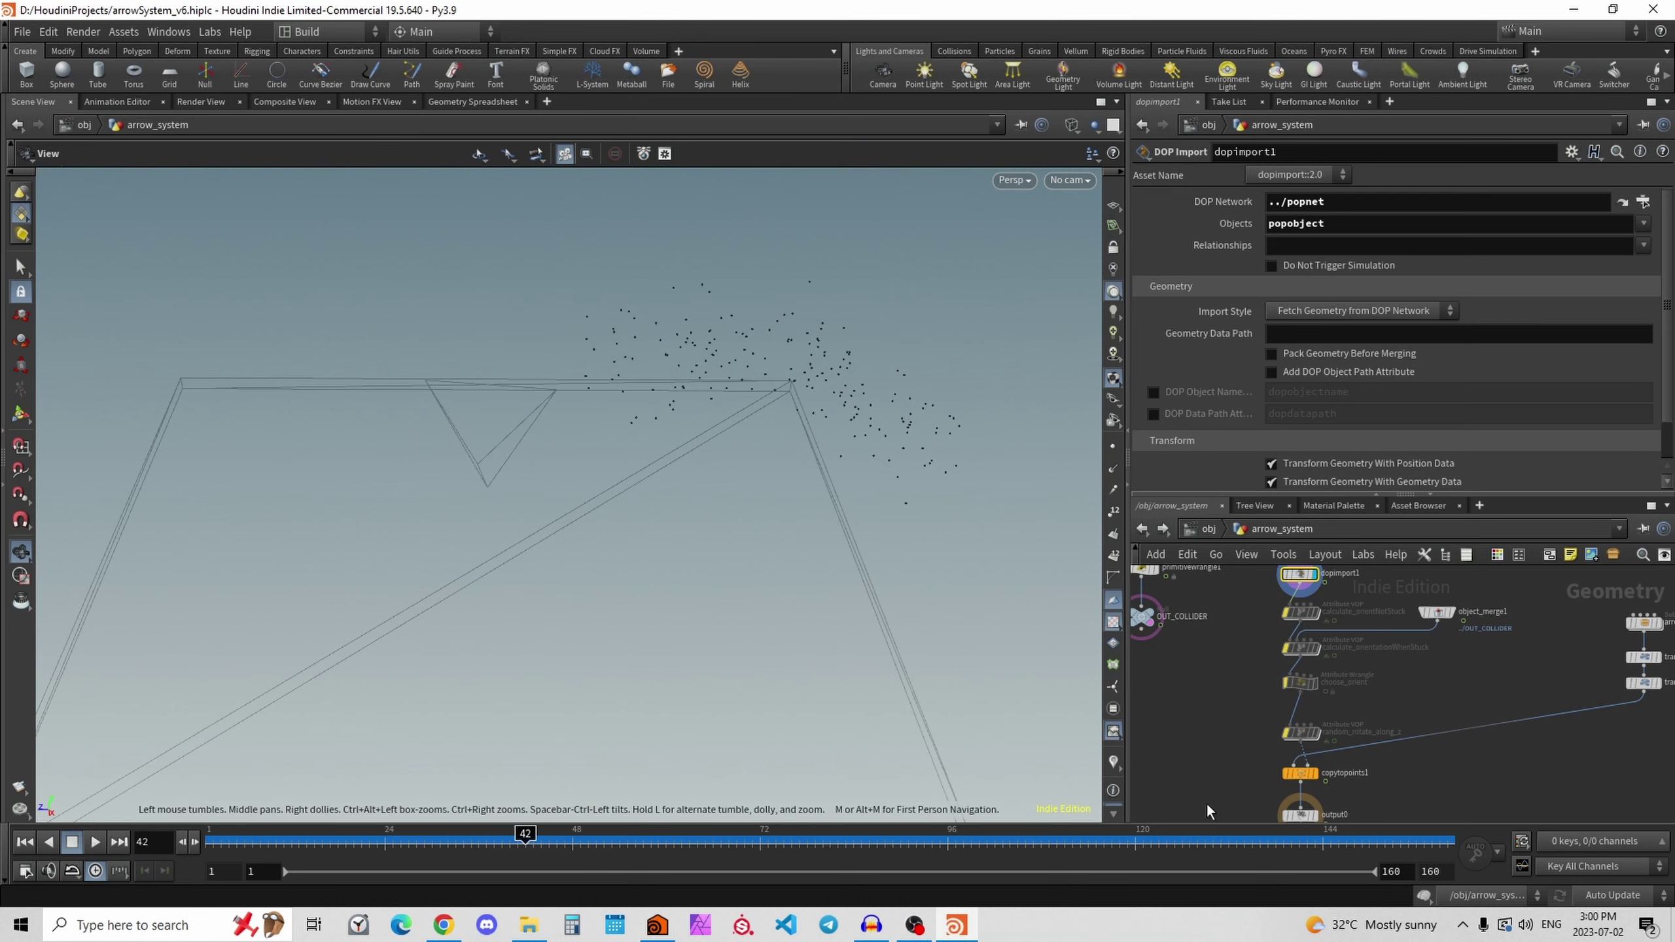
Turn on the viewport visualizers for the particle axes and inspect them from a slightly different angle.
left_click(1114, 766)
right_click(1114, 766)
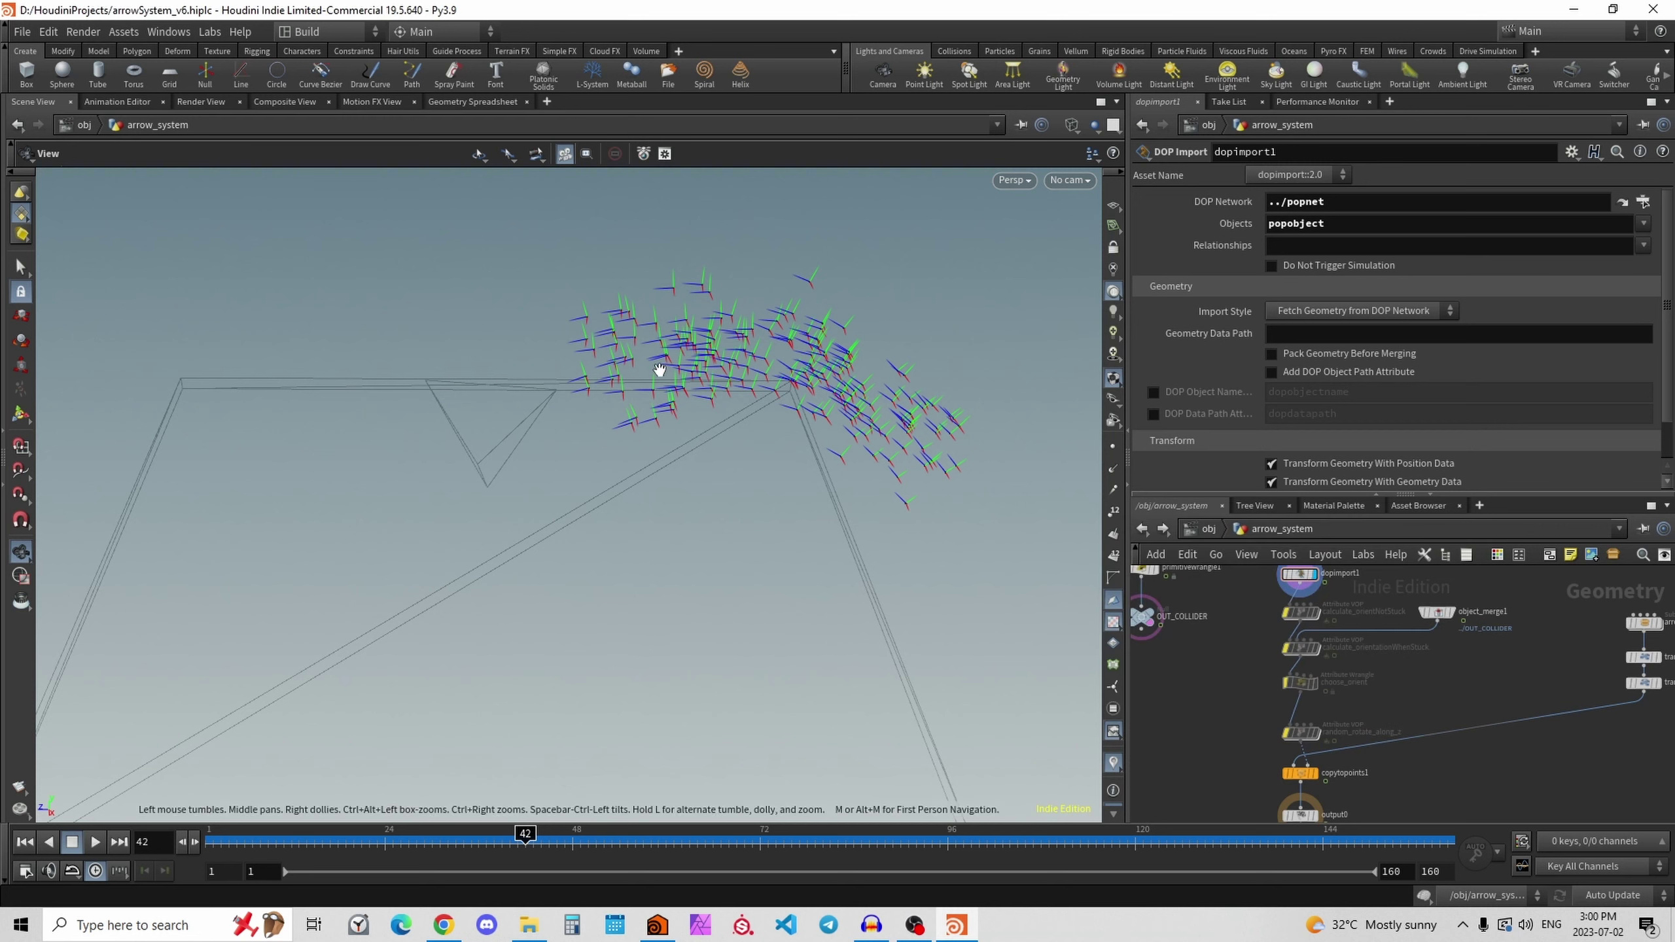
left_click_drag(657, 370, 776, 449)
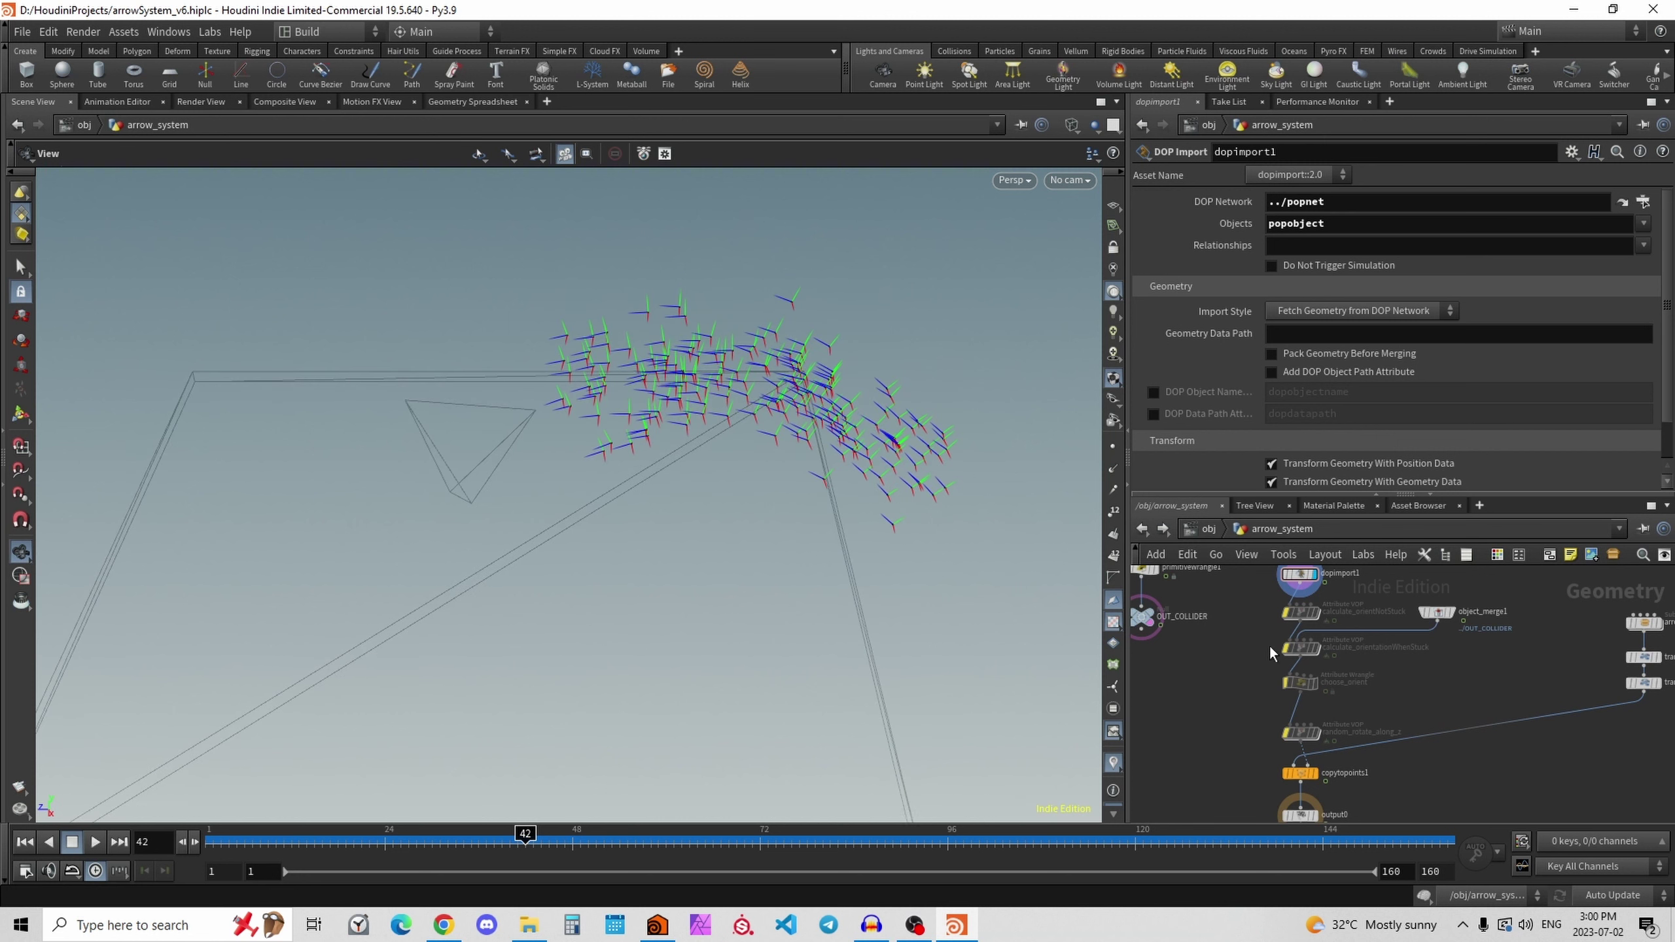
Re-enable calculate_orientNotStuck and open its VOP network.
scroll(1361, 607, "up", 5)
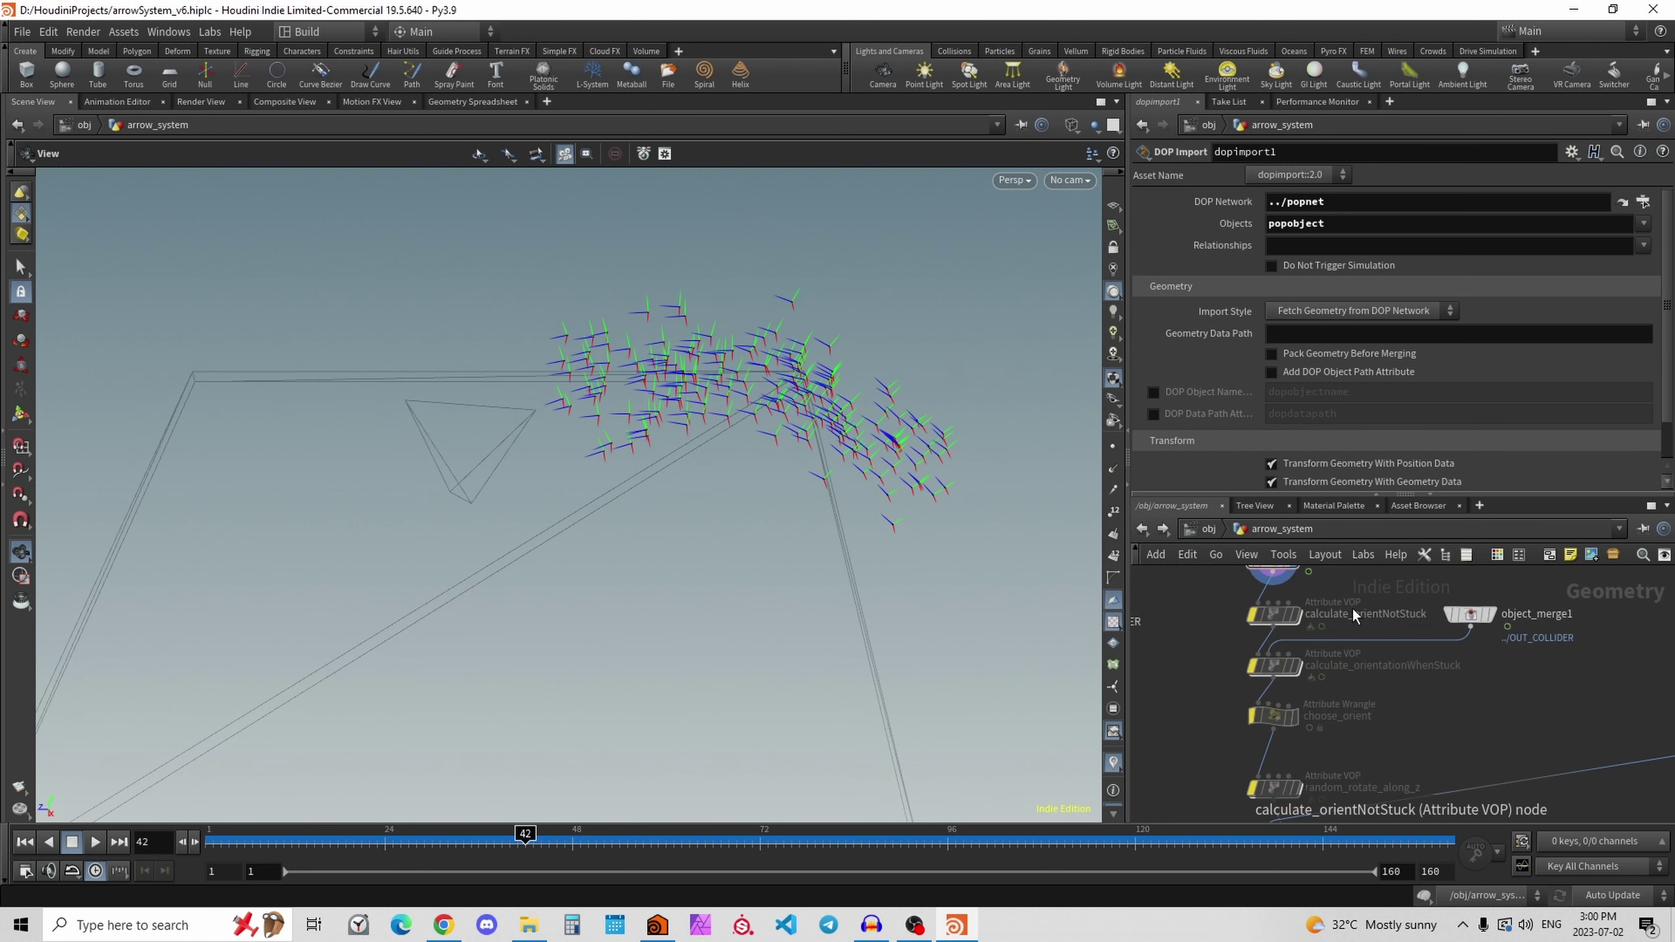
left_click(1193, 625)
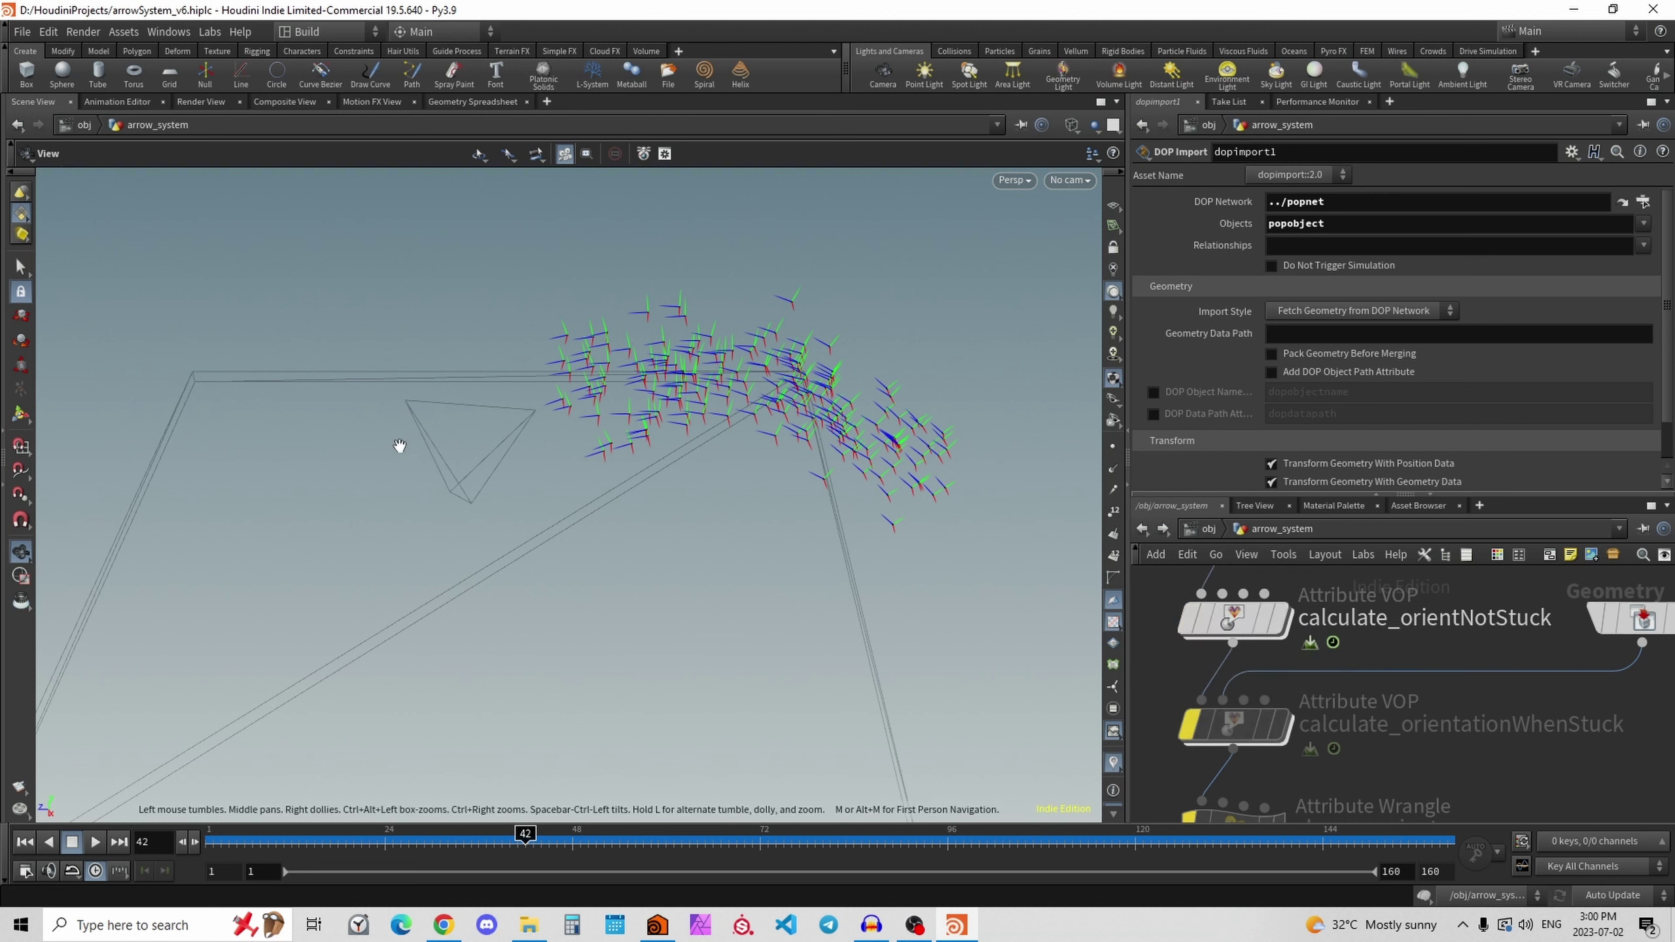
double_click(1232, 620)
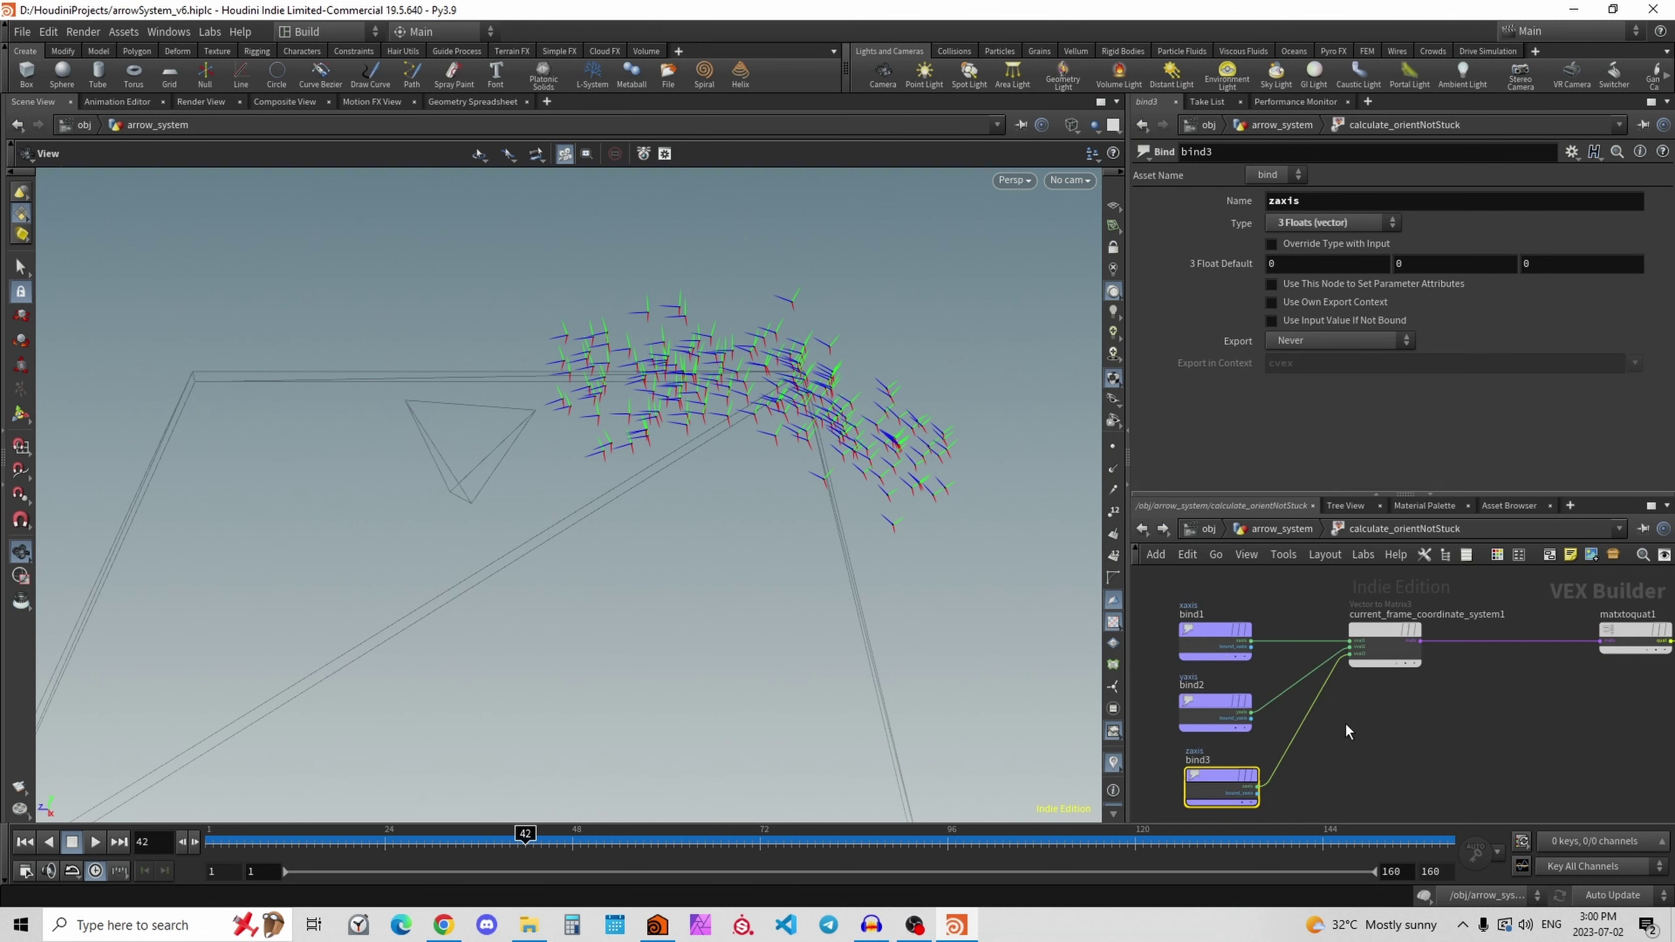
Examine the axis bind nodes and how they feed the current_frame_coordinate_system1 Vector to Matrix3 node.
scroll(1363, 735, "down", 3)
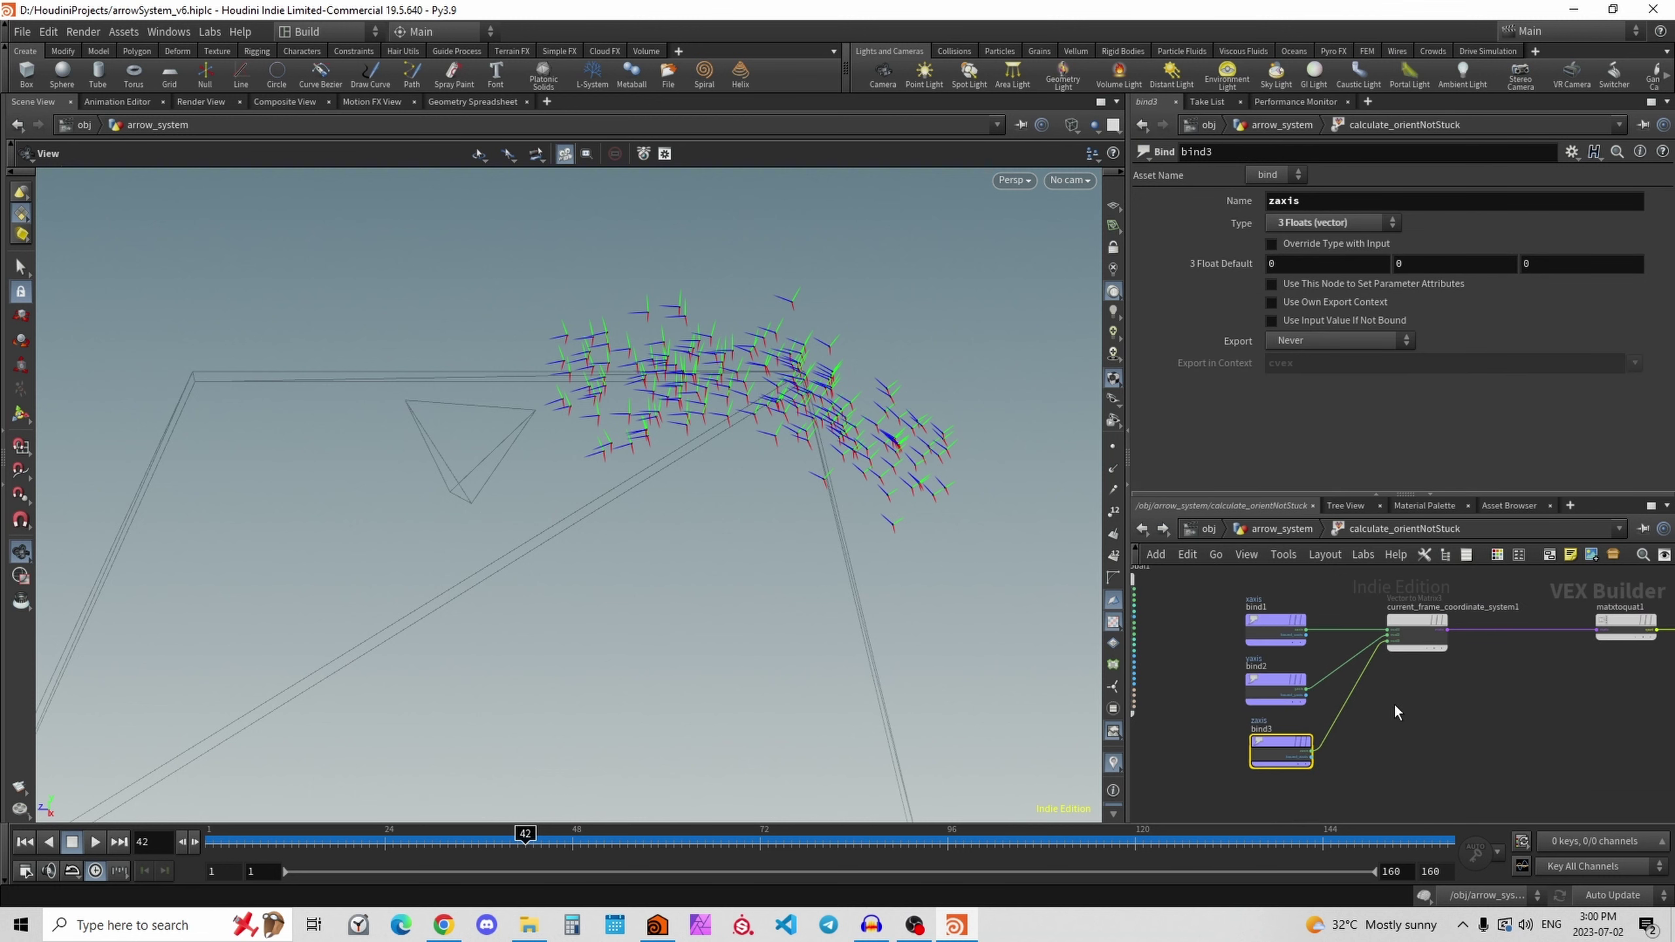
left_click(1299, 641)
left_click(1297, 741)
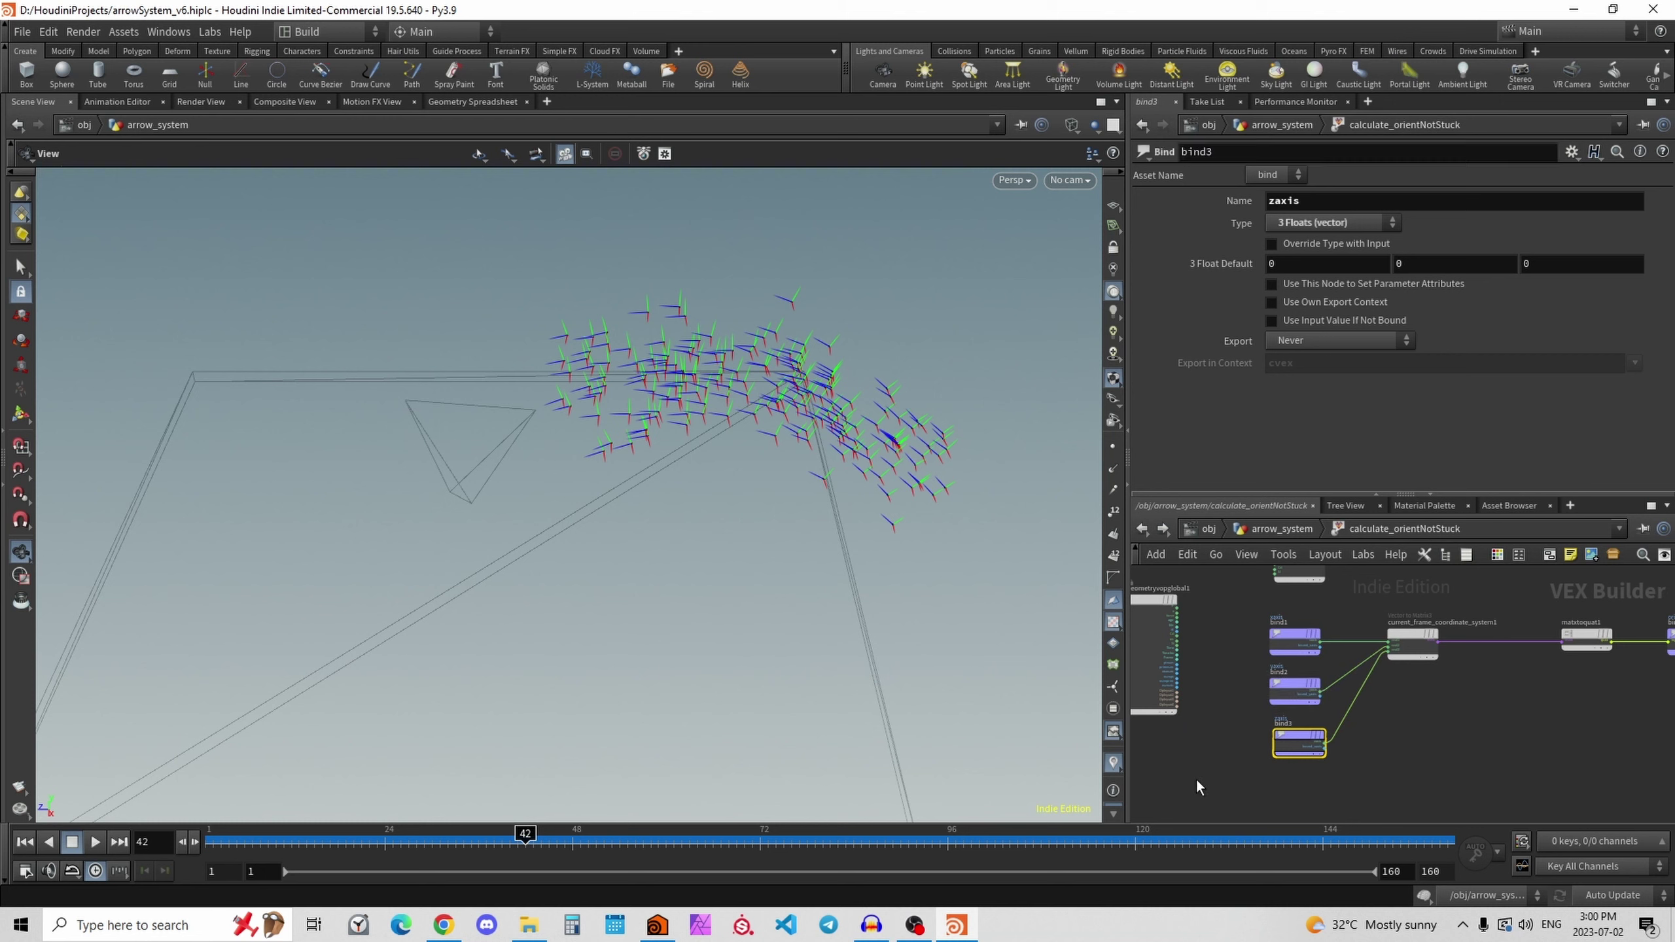
middle_click_drag(1408, 704, 1356, 717)
scroll(1357, 720, "up", 1)
left_click(1356, 675)
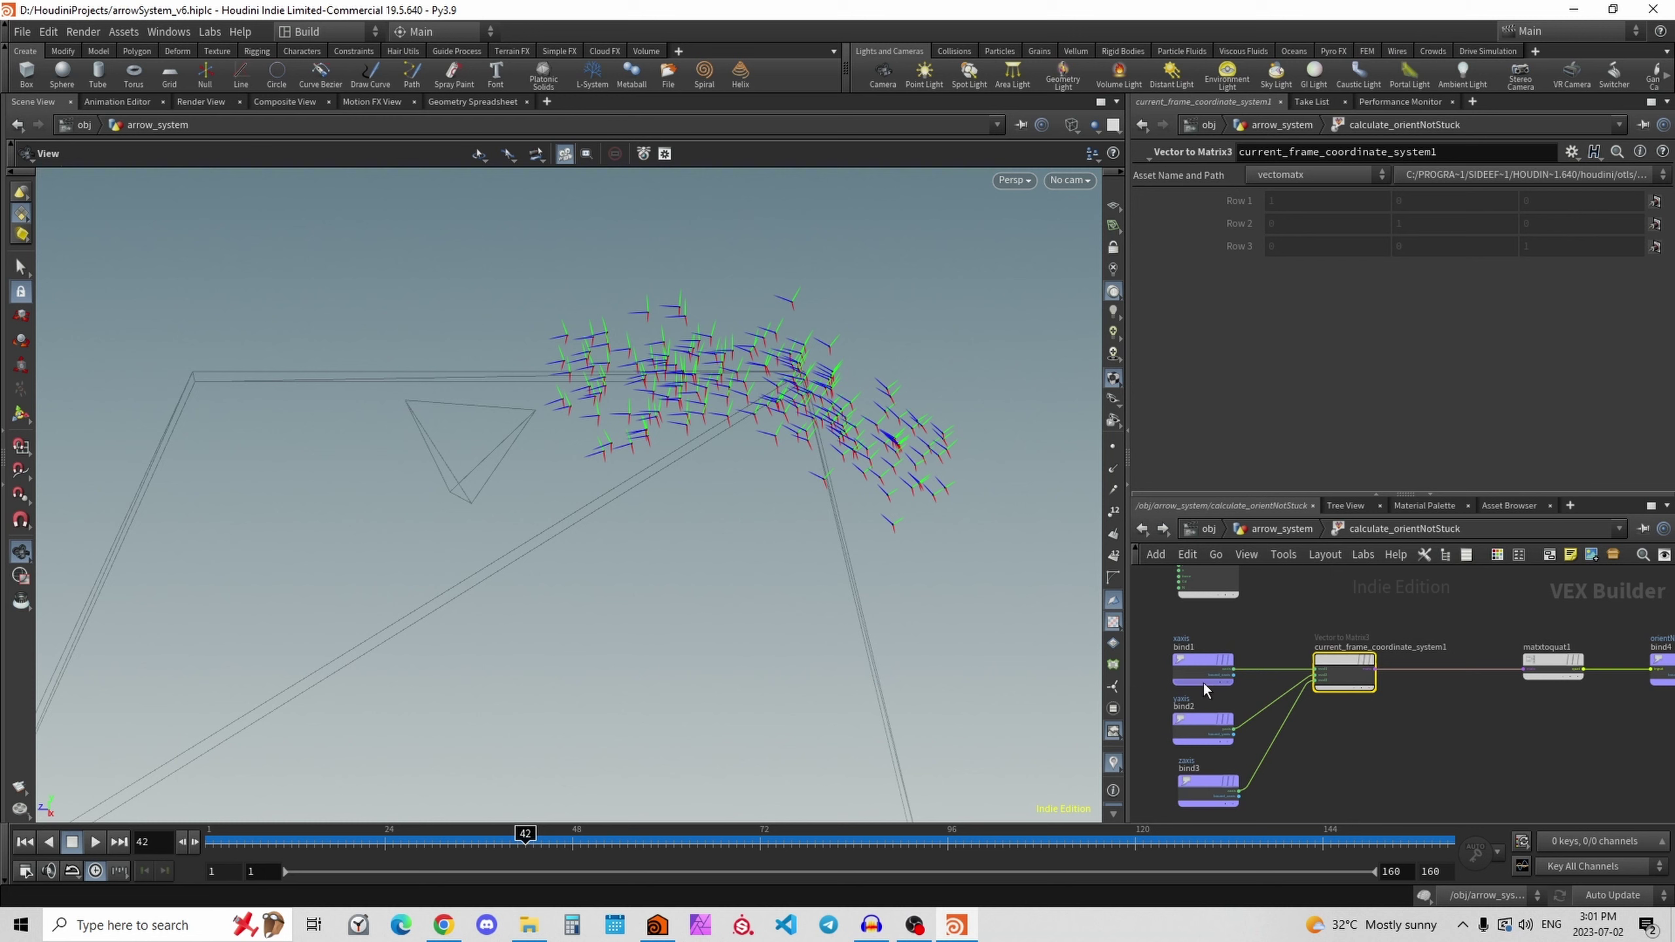
middle_click_drag(1428, 710, 1344, 741)
scroll(1344, 739, "up", 2)
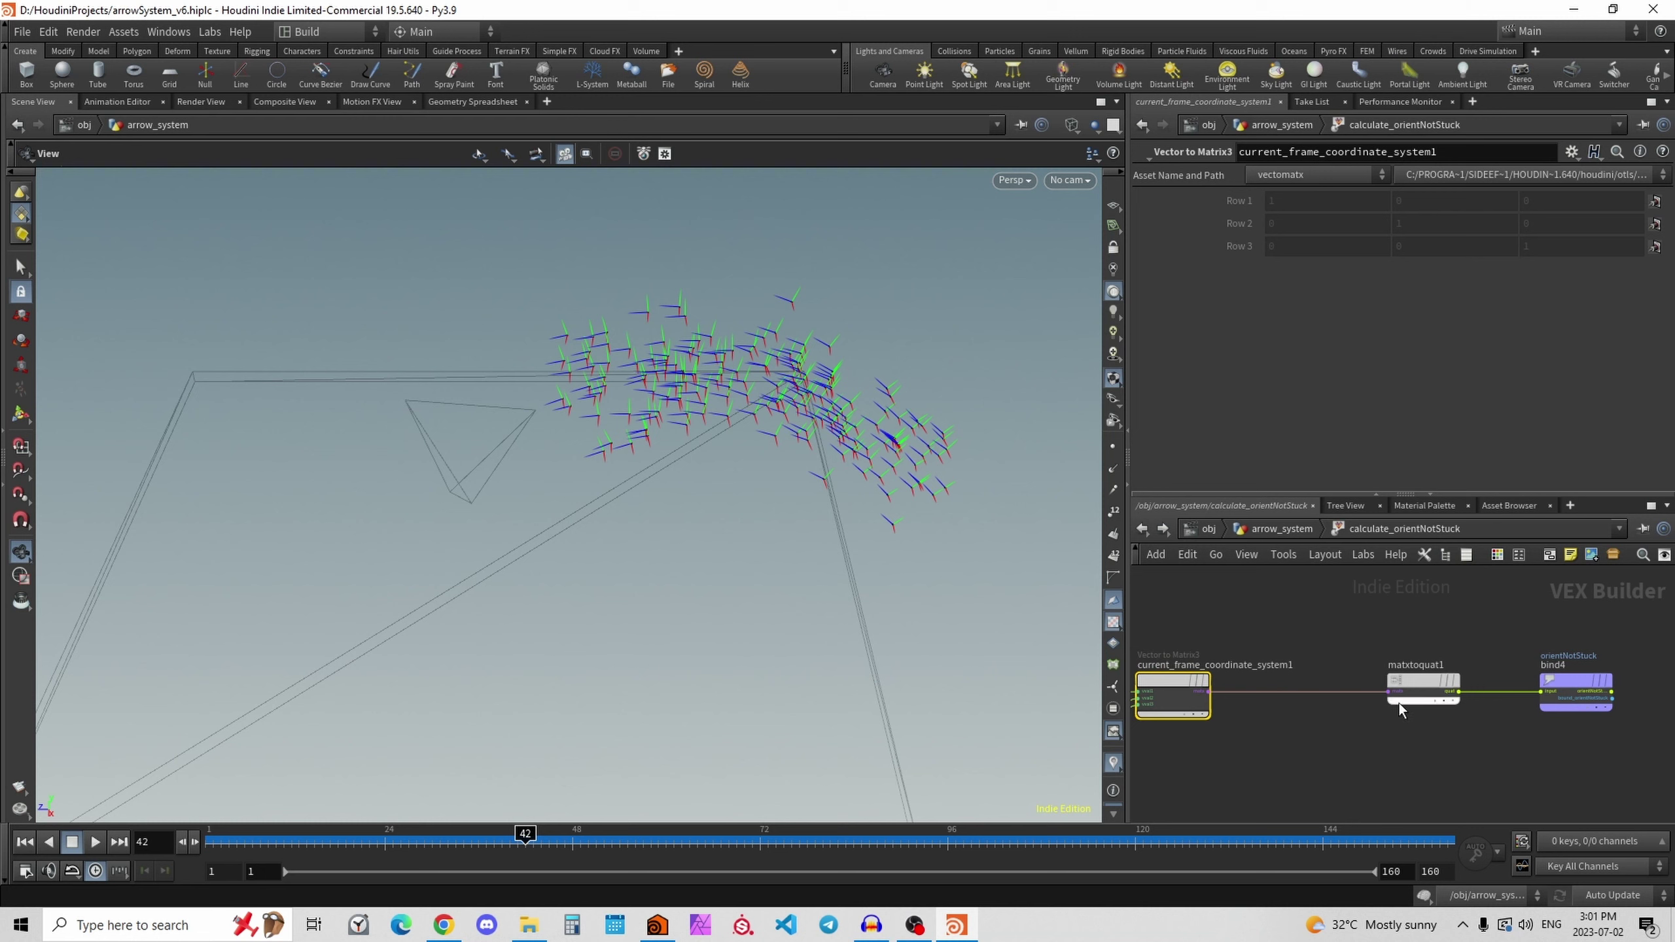
Move the matxtoquat1 and orientNotStuck bind4 nodes closer to the current_frame_coordinate_system1 node.
left_click_drag(1399, 704, 1310, 703)
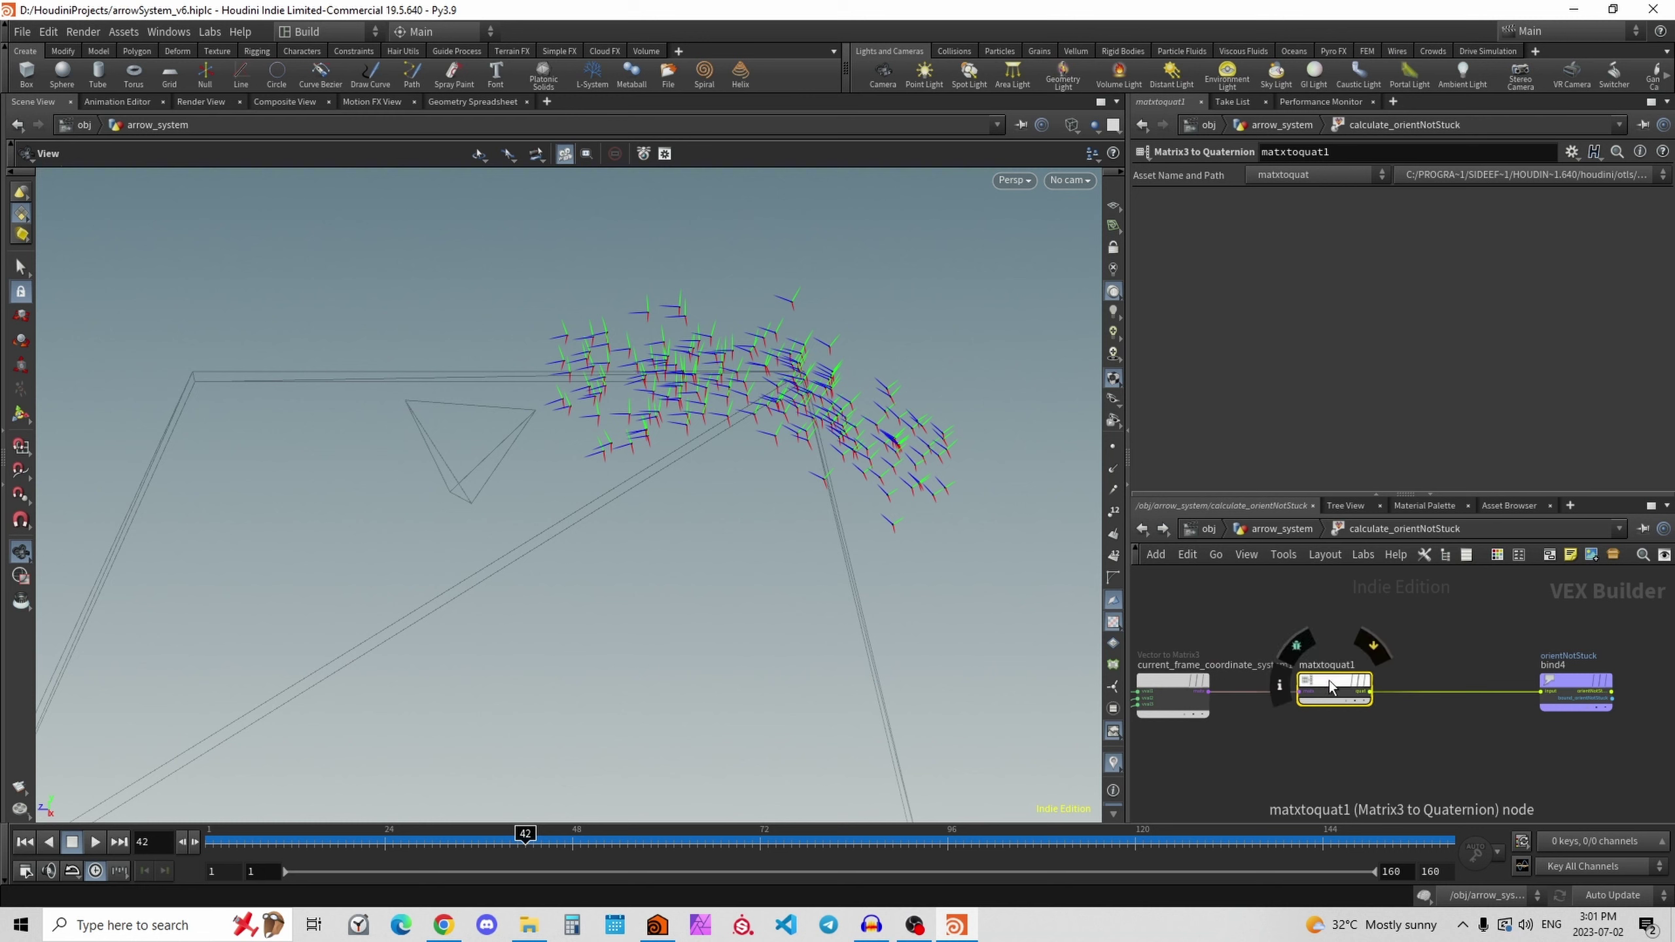
left_click_drag(1589, 688, 1490, 689)
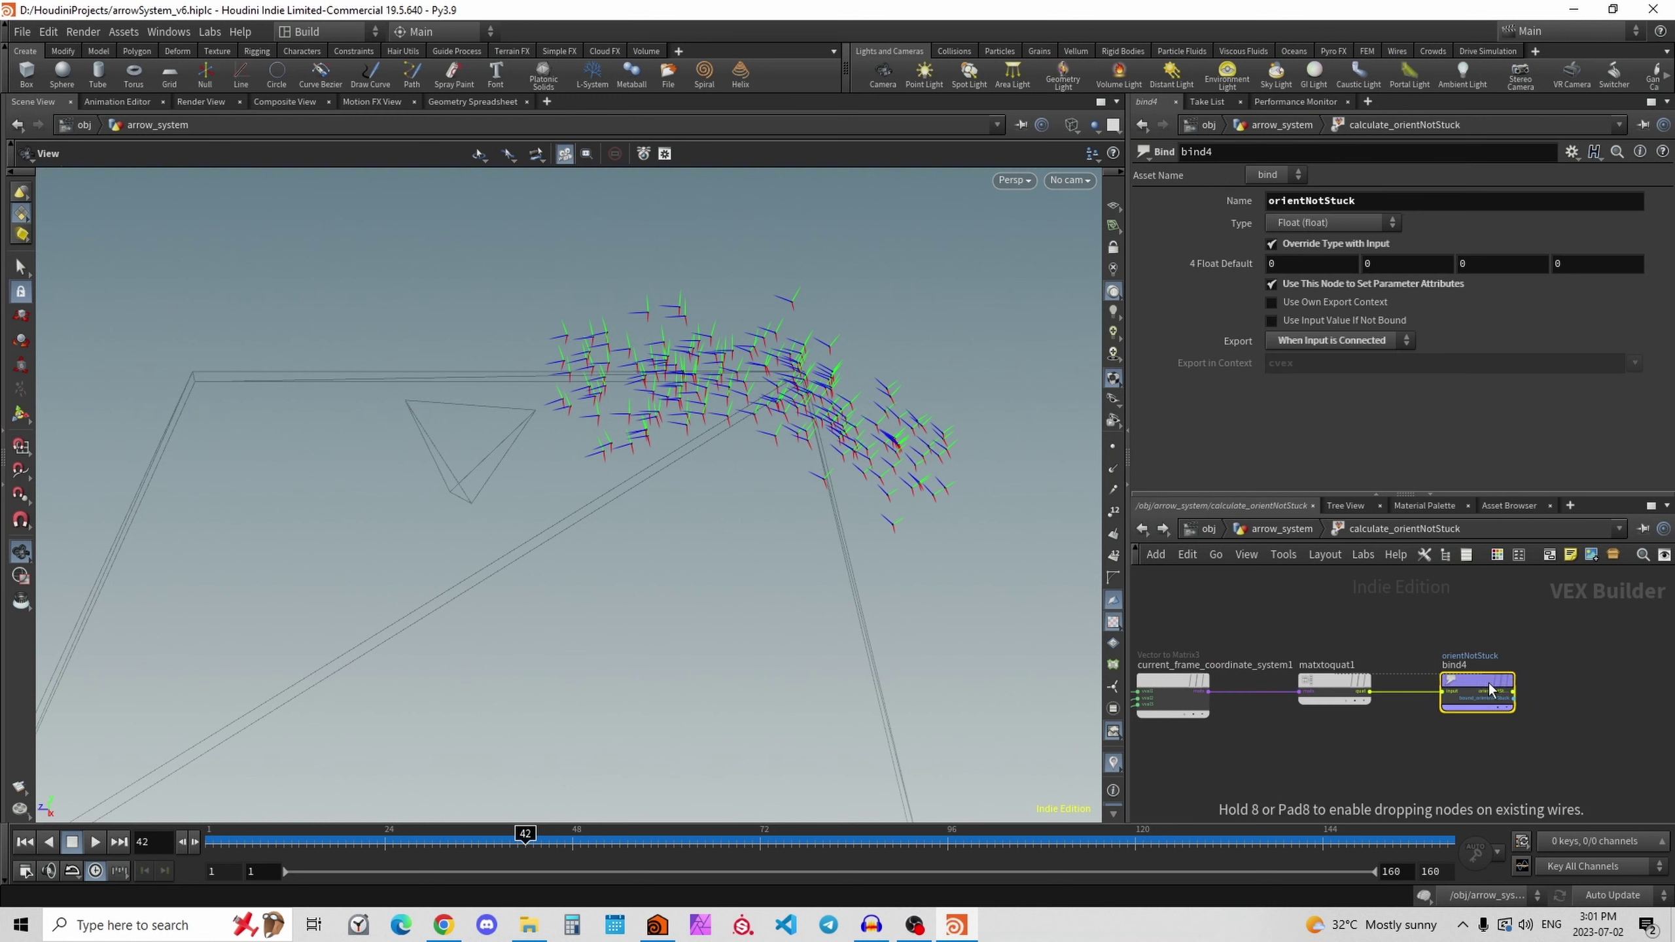
scroll(1498, 679, "up", 2)
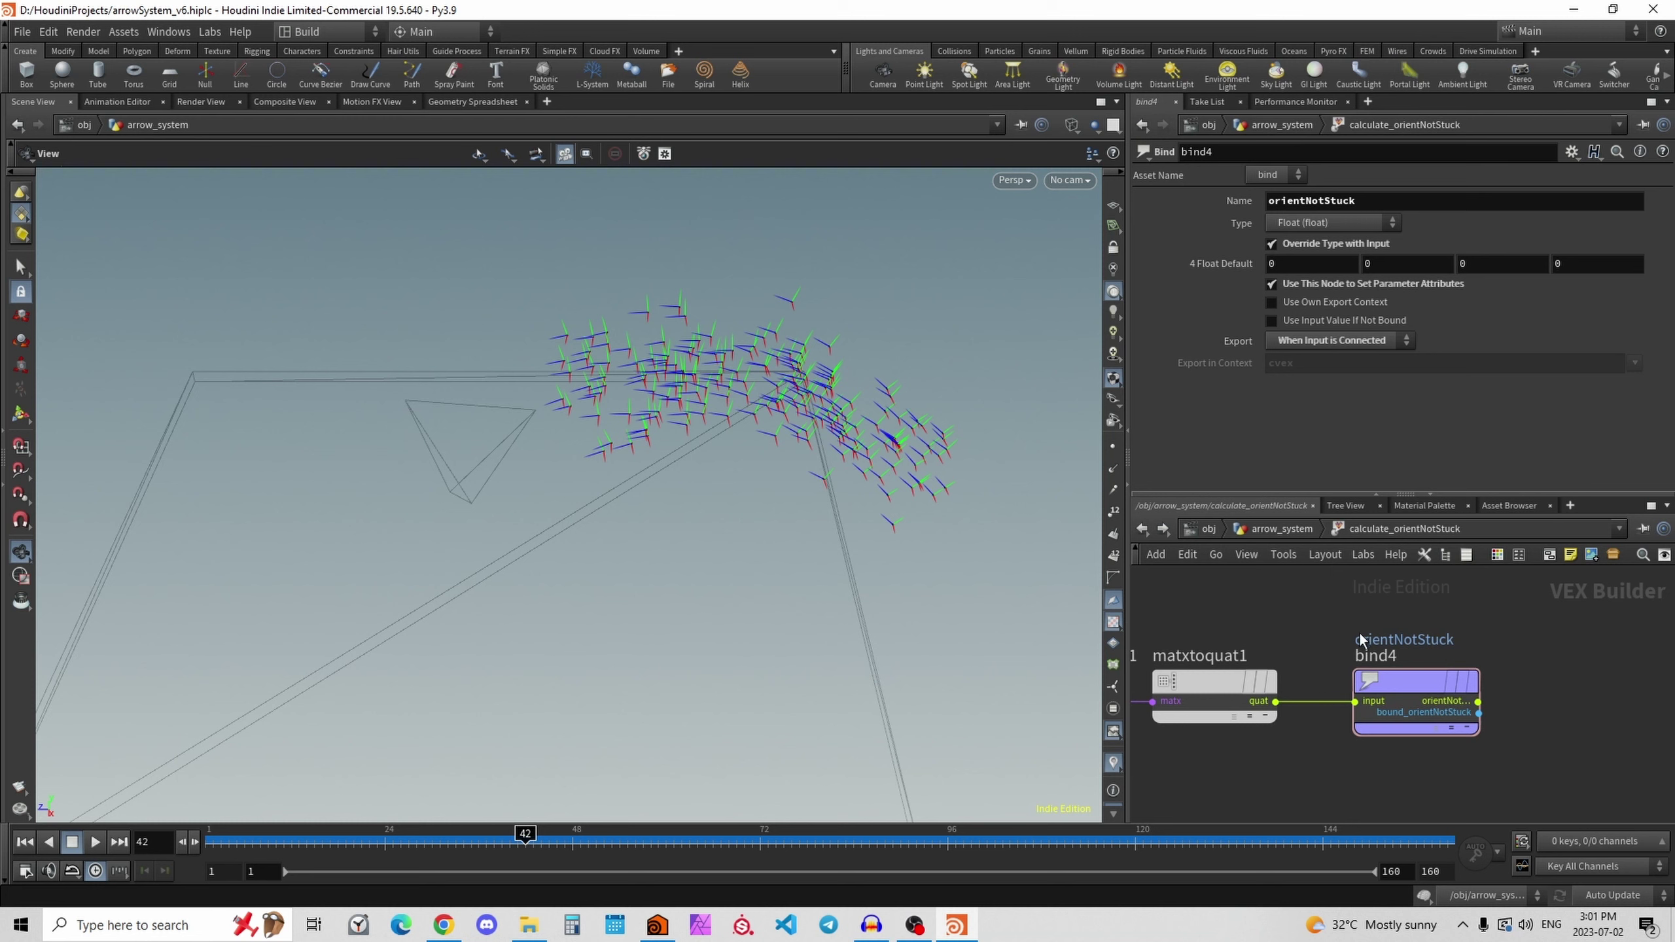
Return to the arrow_system network and display the output0 node's result in the viewport.
left_click(1280, 528)
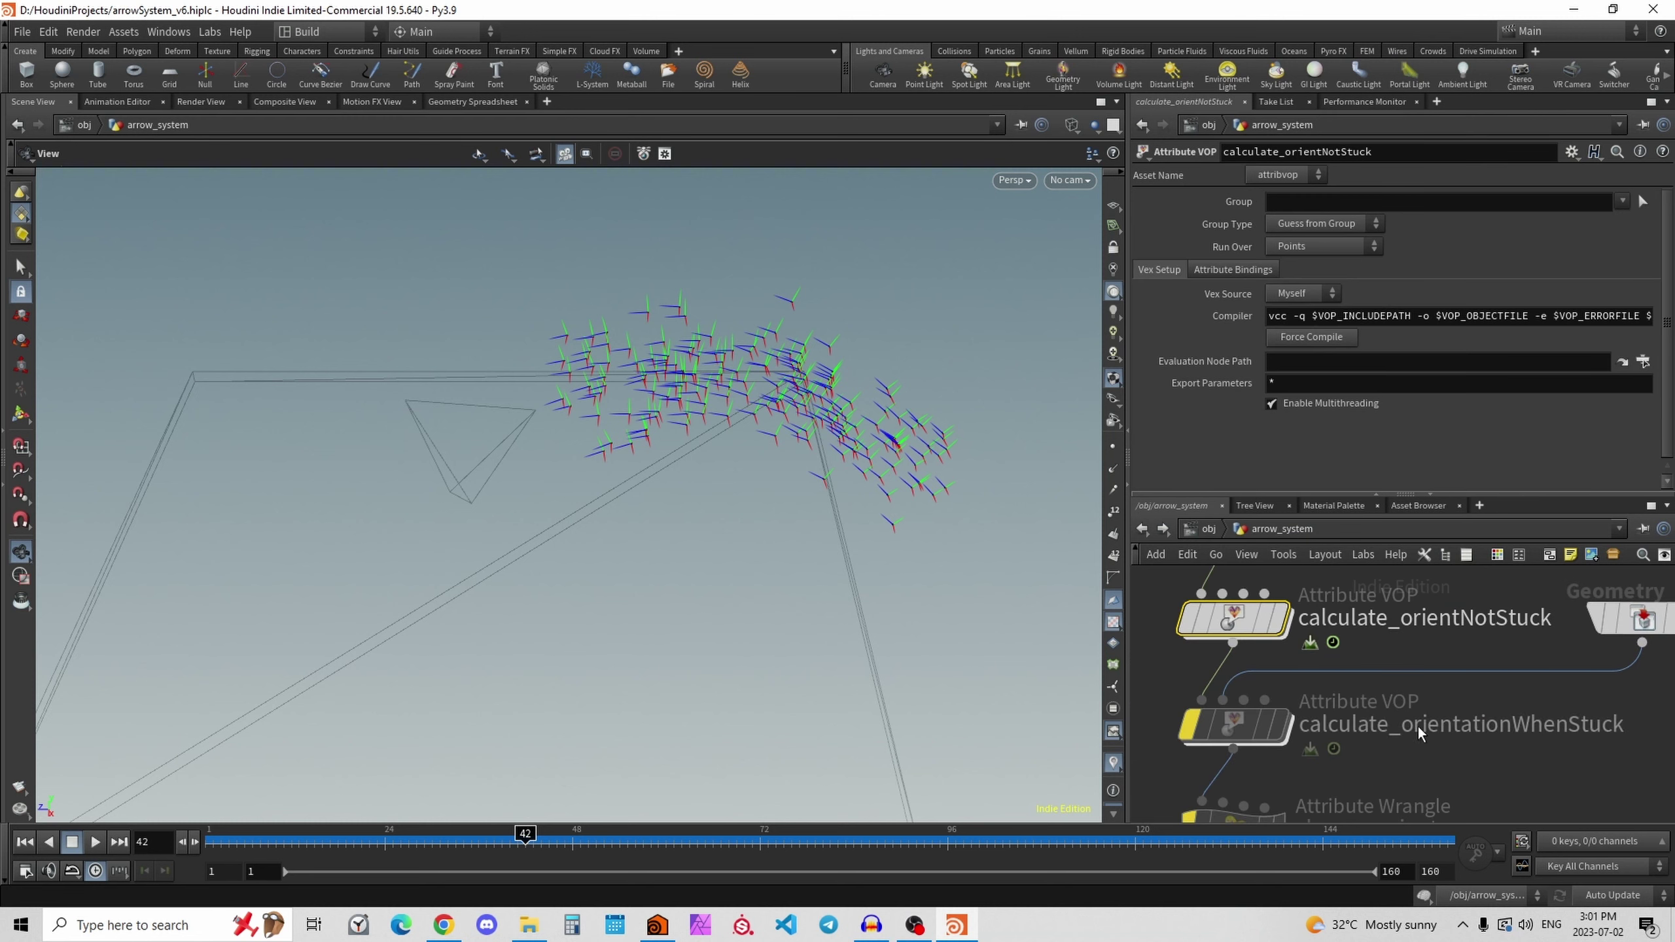
middle_click_drag(1426, 781, 1401, 598)
scroll(1430, 712, "down", 4)
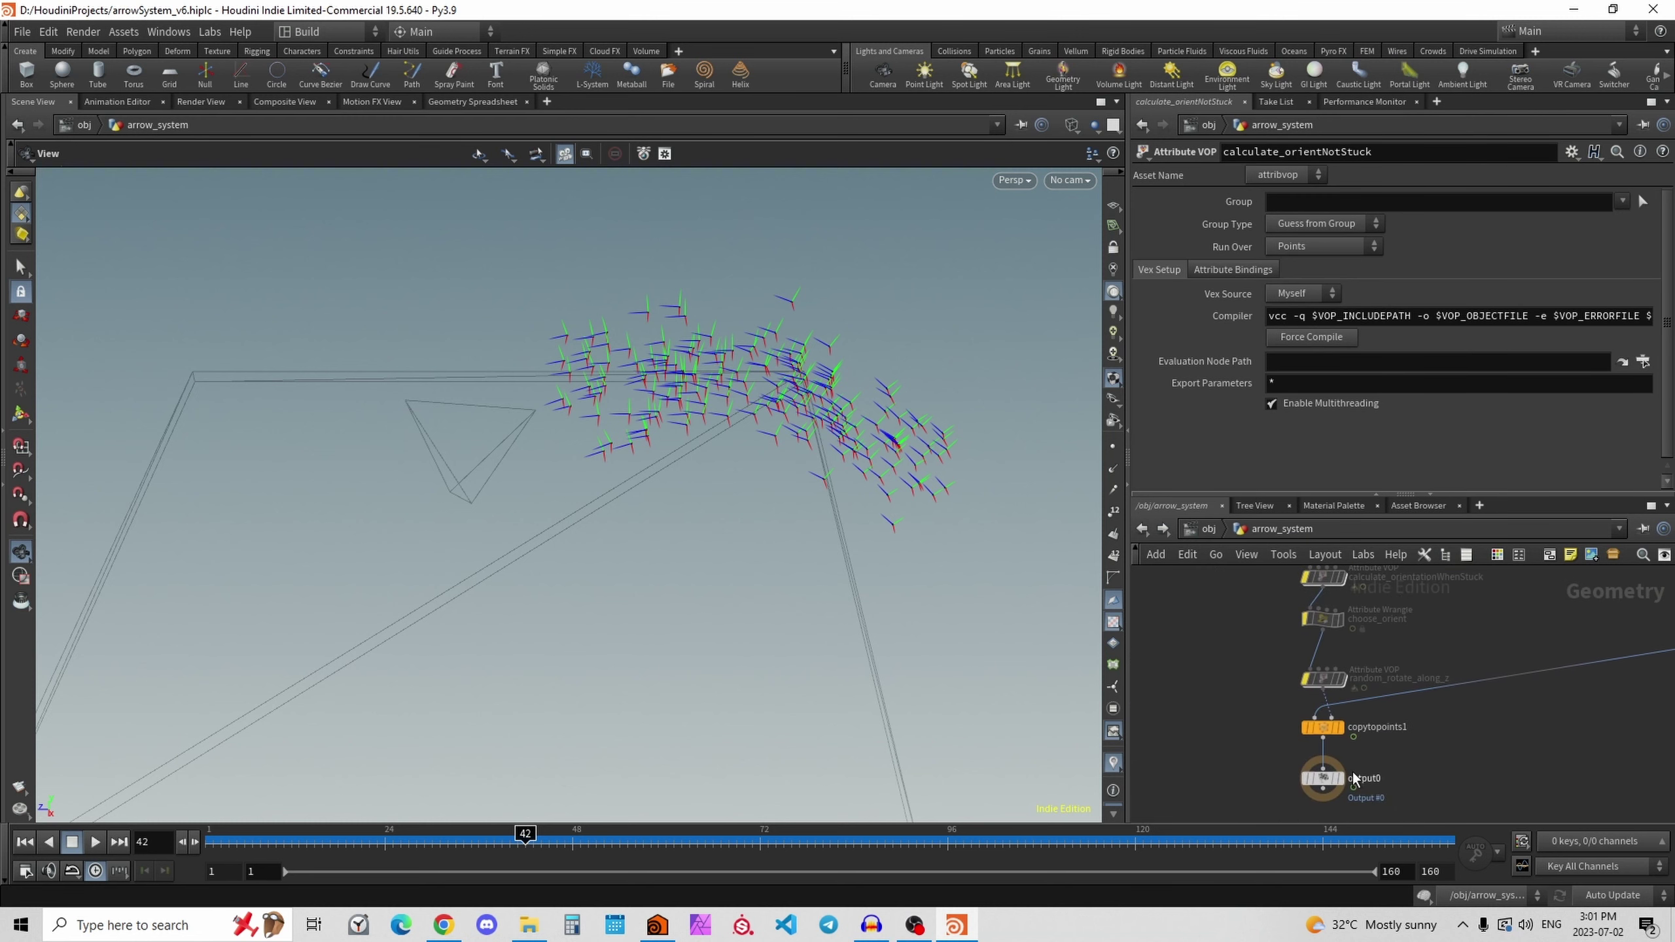
left_click(1341, 781)
left_click(1328, 782)
middle_click_drag(1442, 661, 1436, 700)
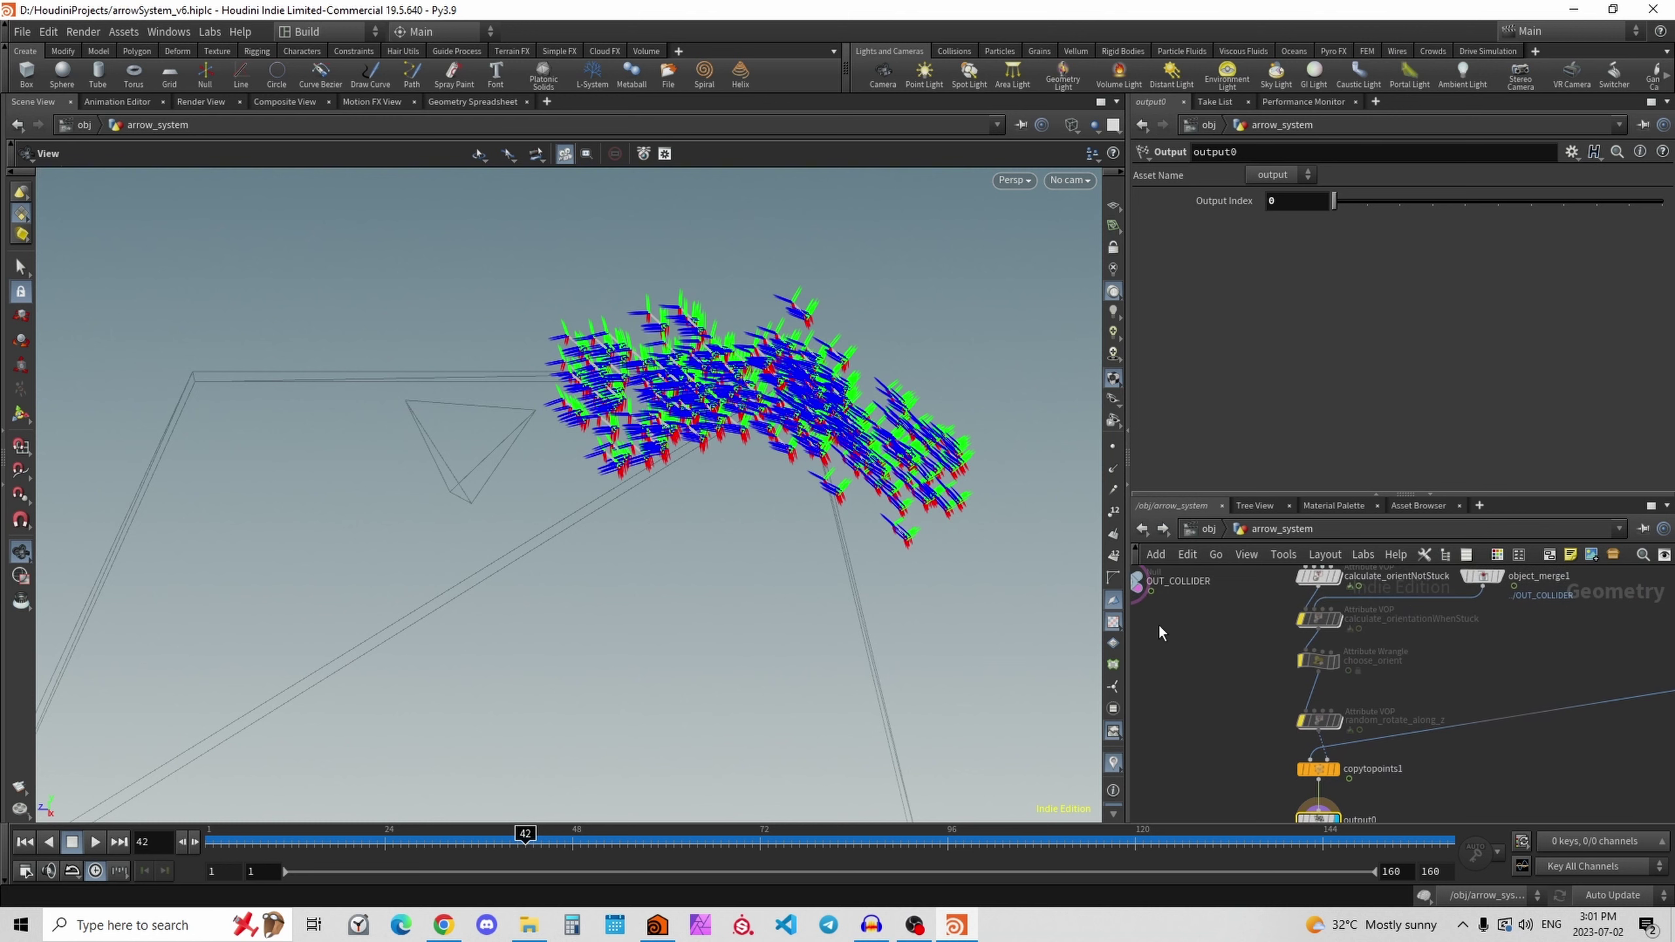
Turn off the coordinate-axis visualizers in the viewport so only the arrows are drawn.
left_click(1115, 759)
middle_click(1319, 723)
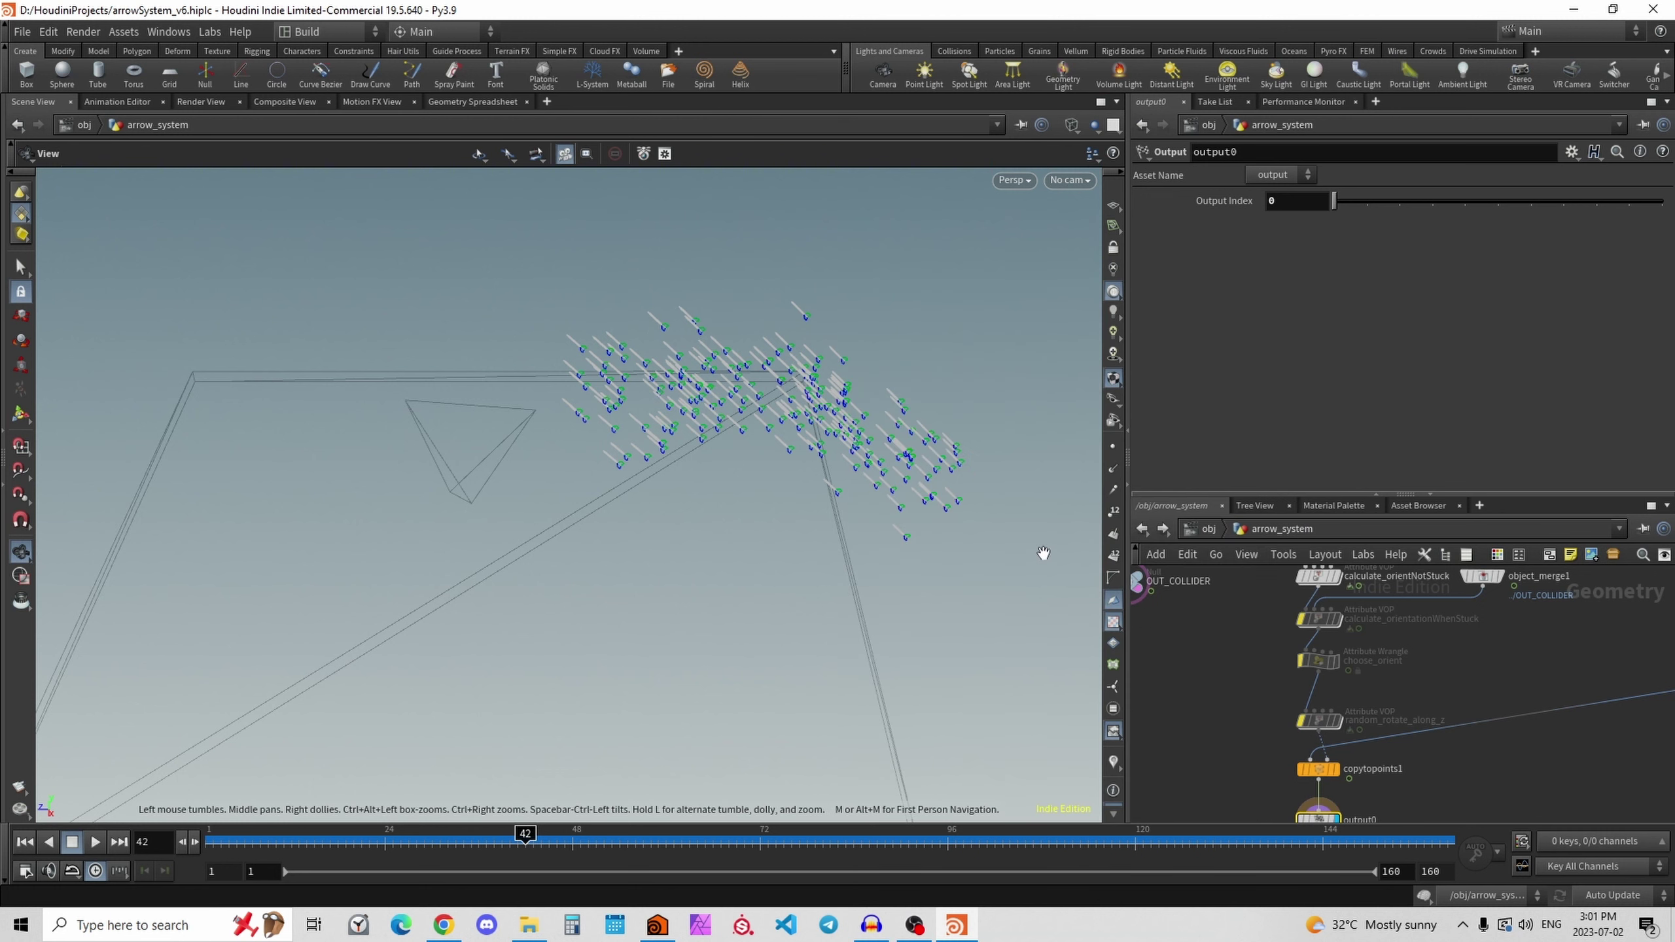
middle_click_drag(1461, 674, 1461, 699)
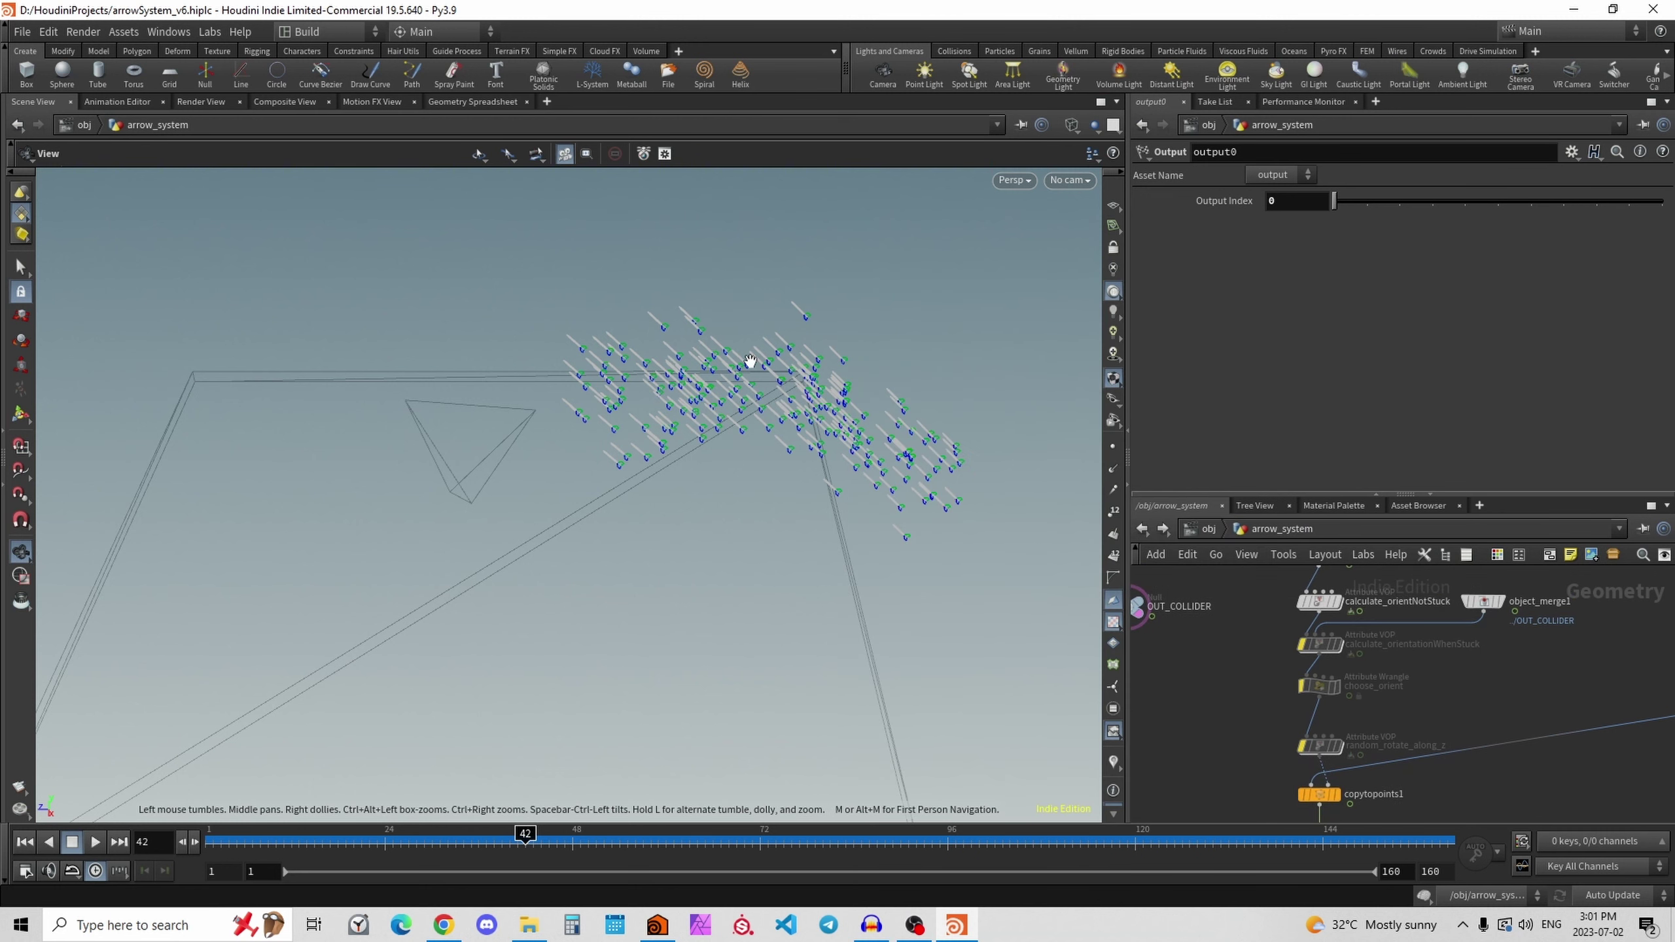
Review the VEX code of the choose_orient wrangle and take that node out of bypass.
left_click(1321, 800)
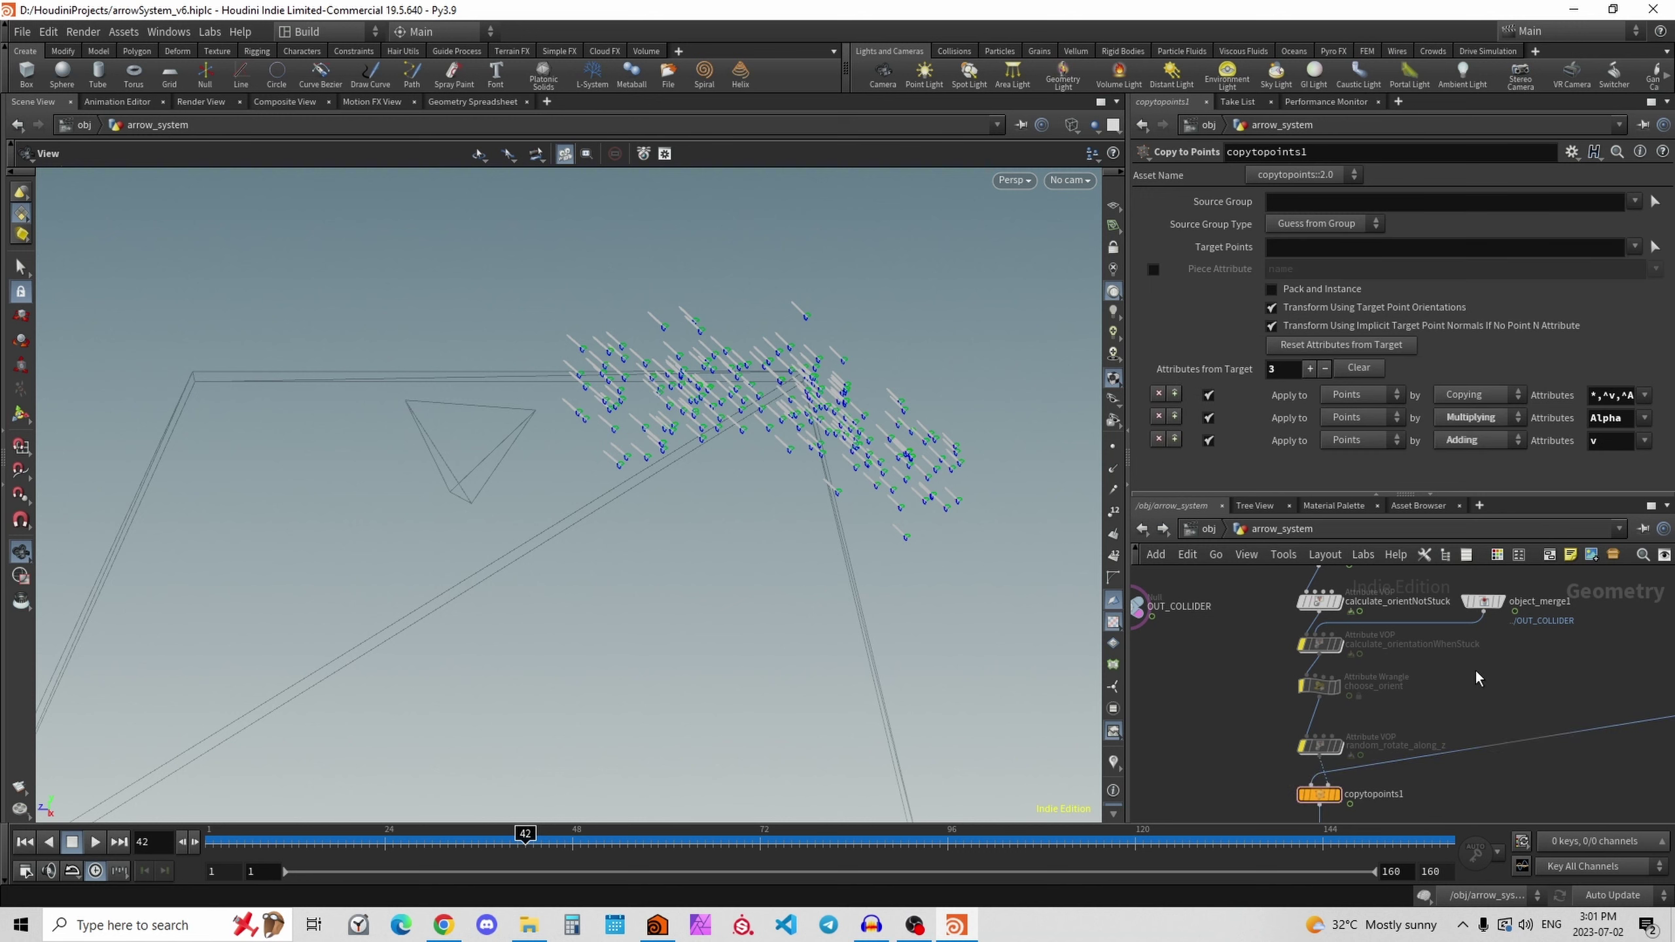
scroll(1404, 681, "up", 3)
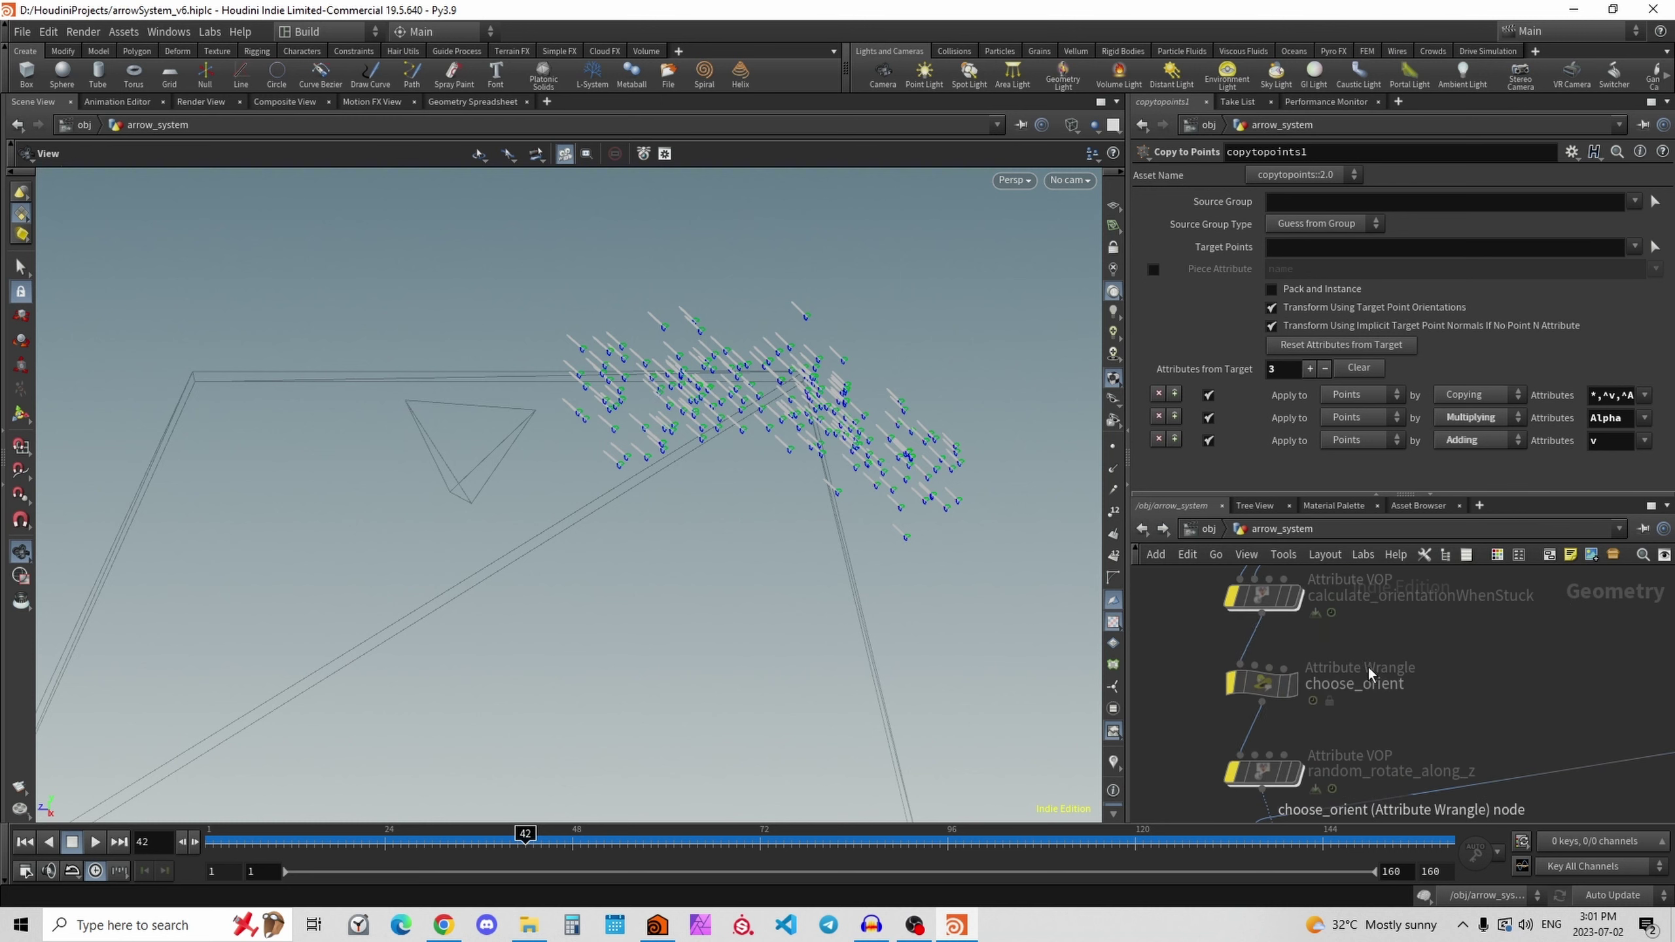
left_click(1261, 687)
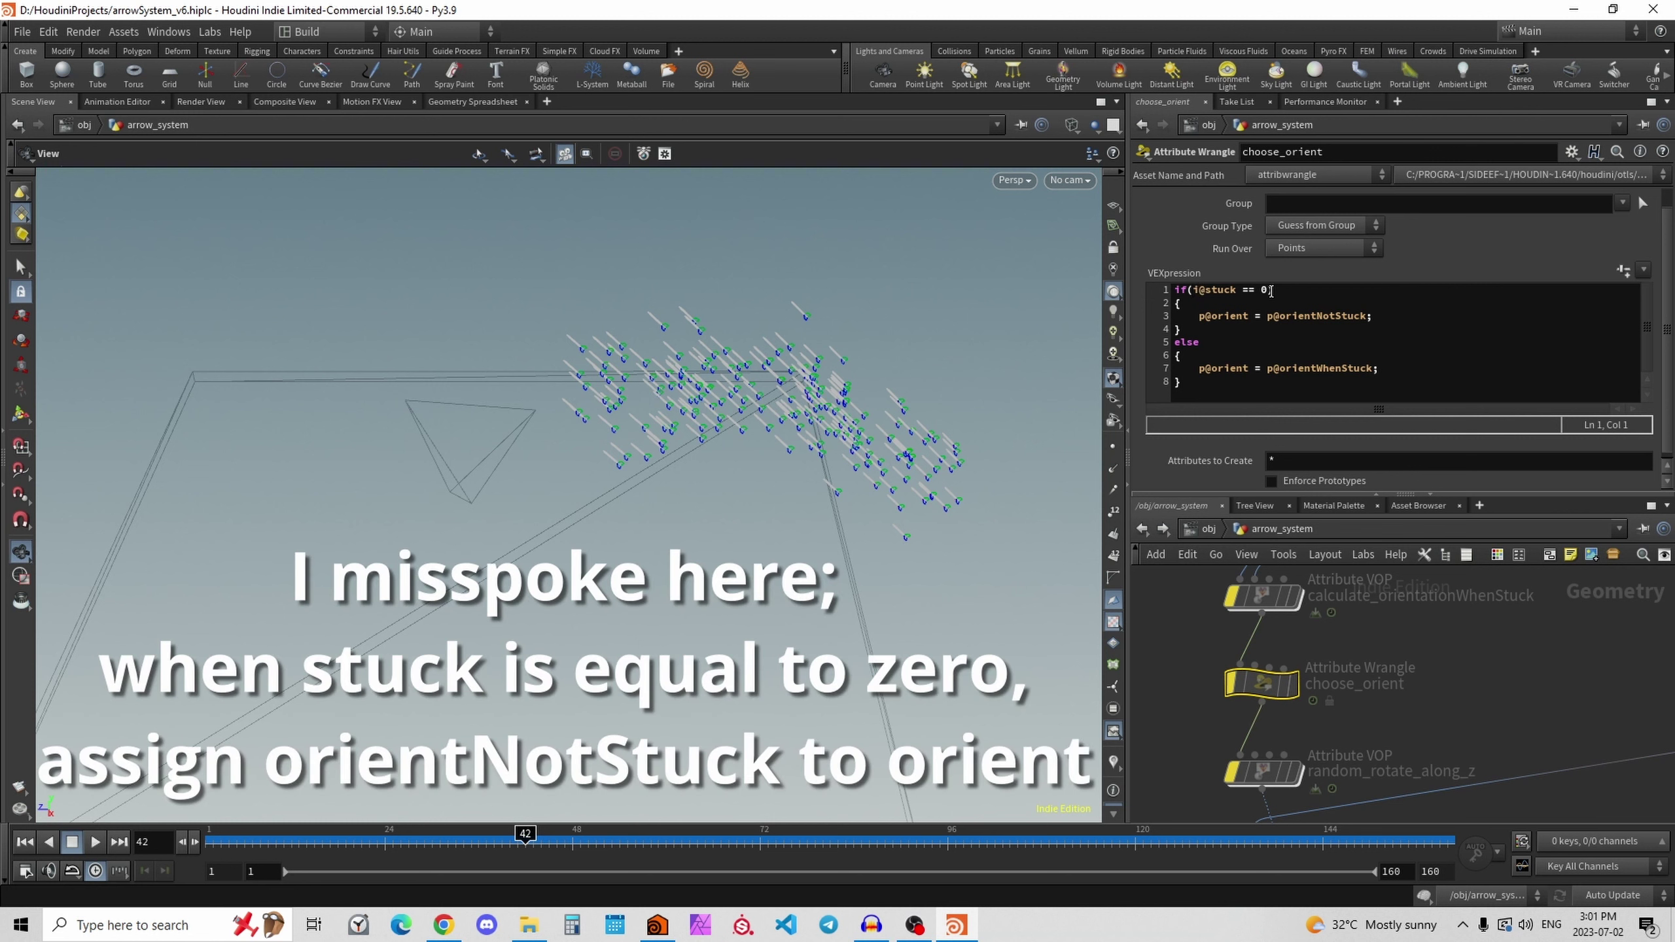
left_click_drag(975, 424, 931, 382)
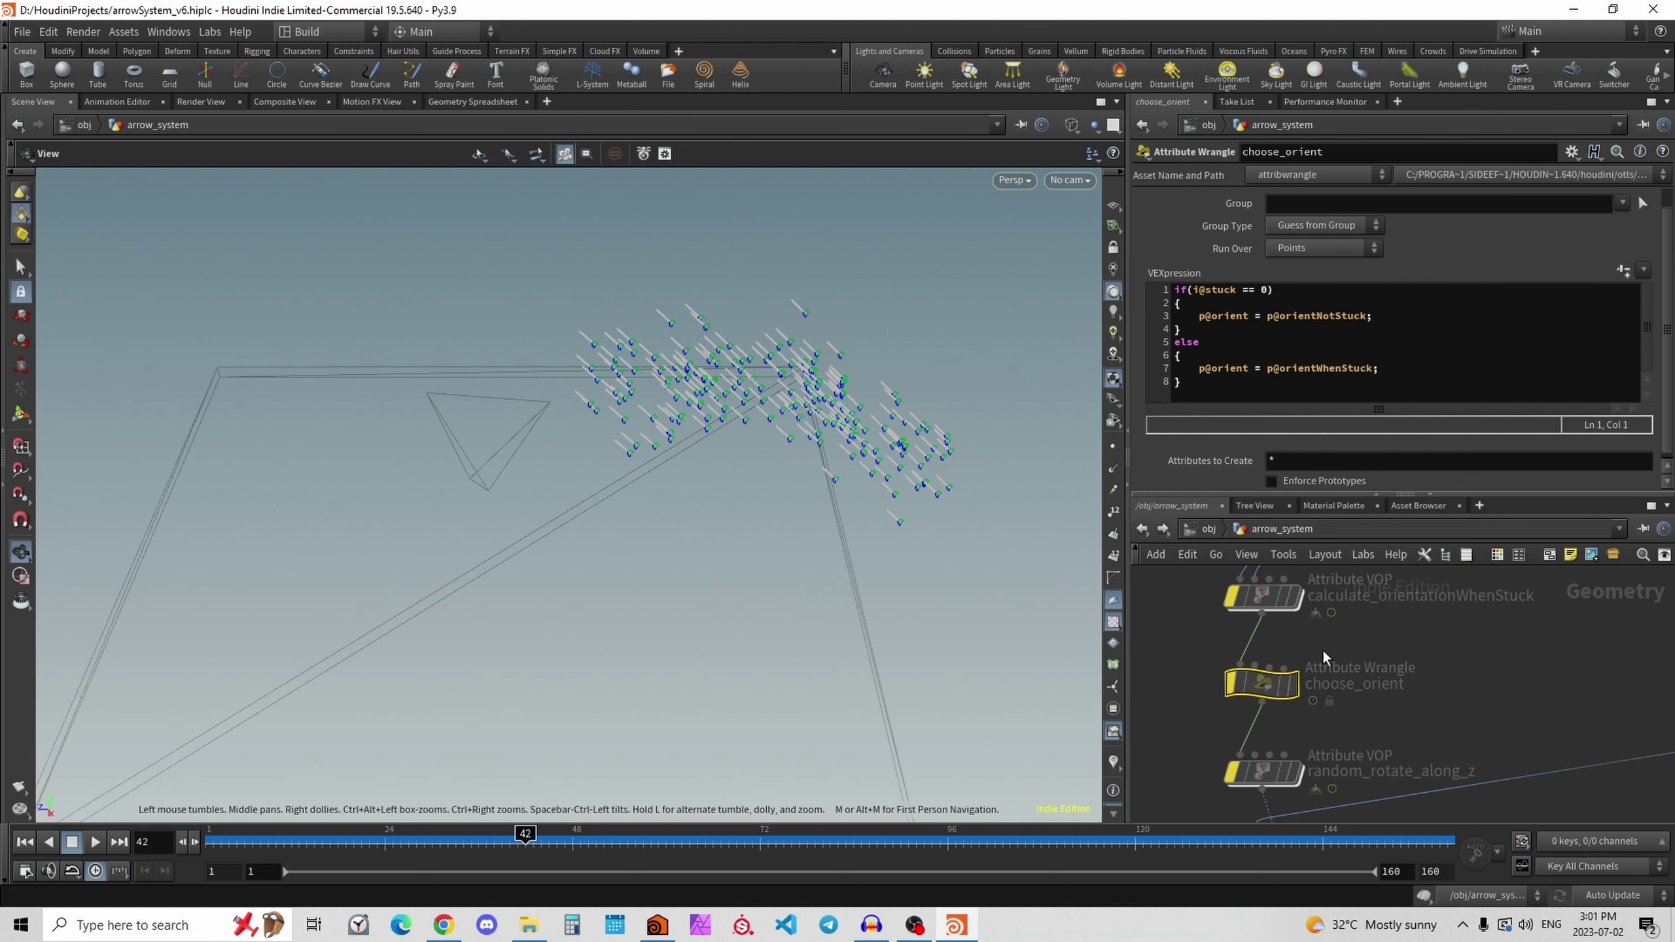
left_click(1231, 690)
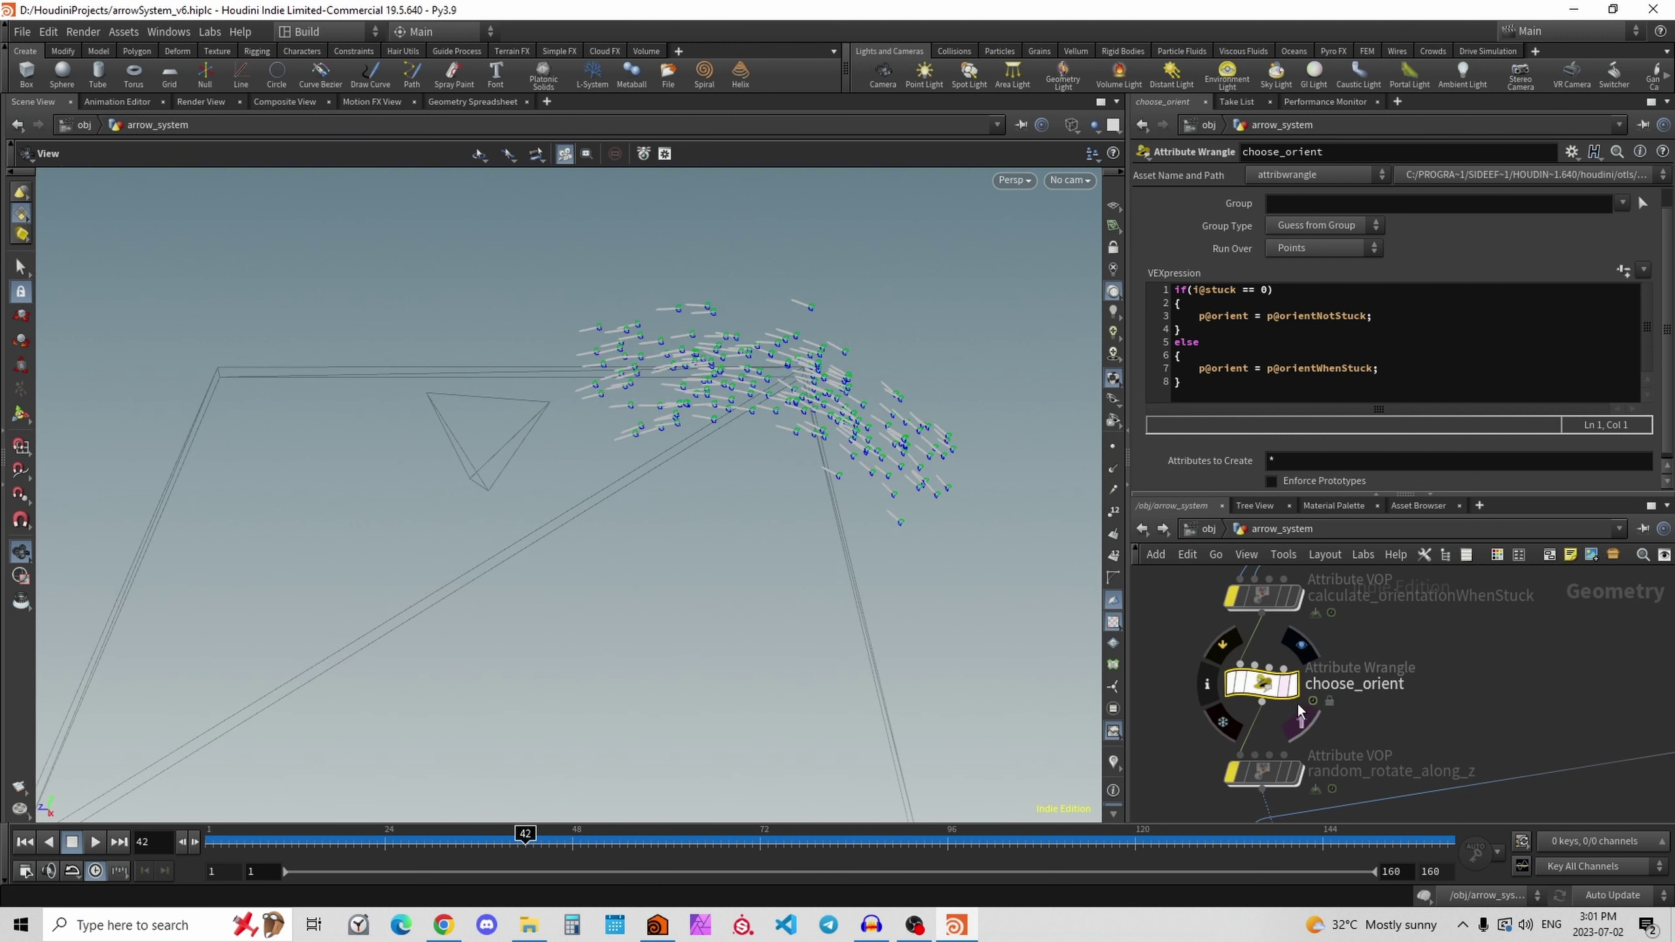
Scrub the timeline to frame 91 to check how the copied arrows are oriented along their flight.
middle_click_drag(1360, 698, 1333, 562)
middle_click(1230, 644)
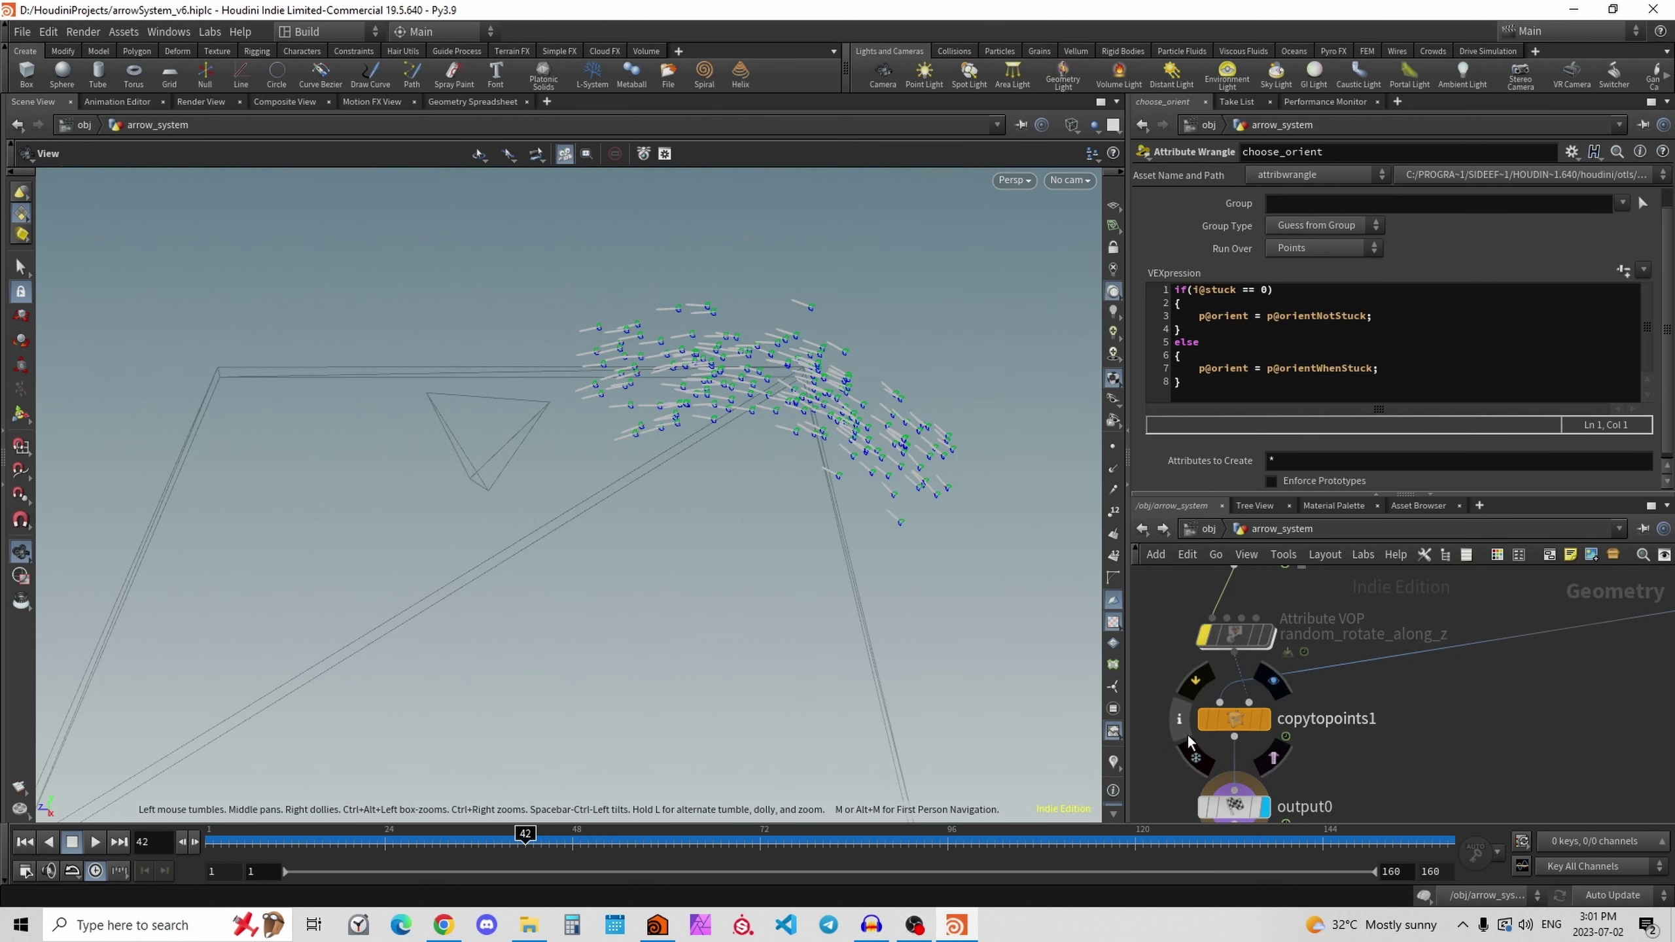
left_click(1236, 719)
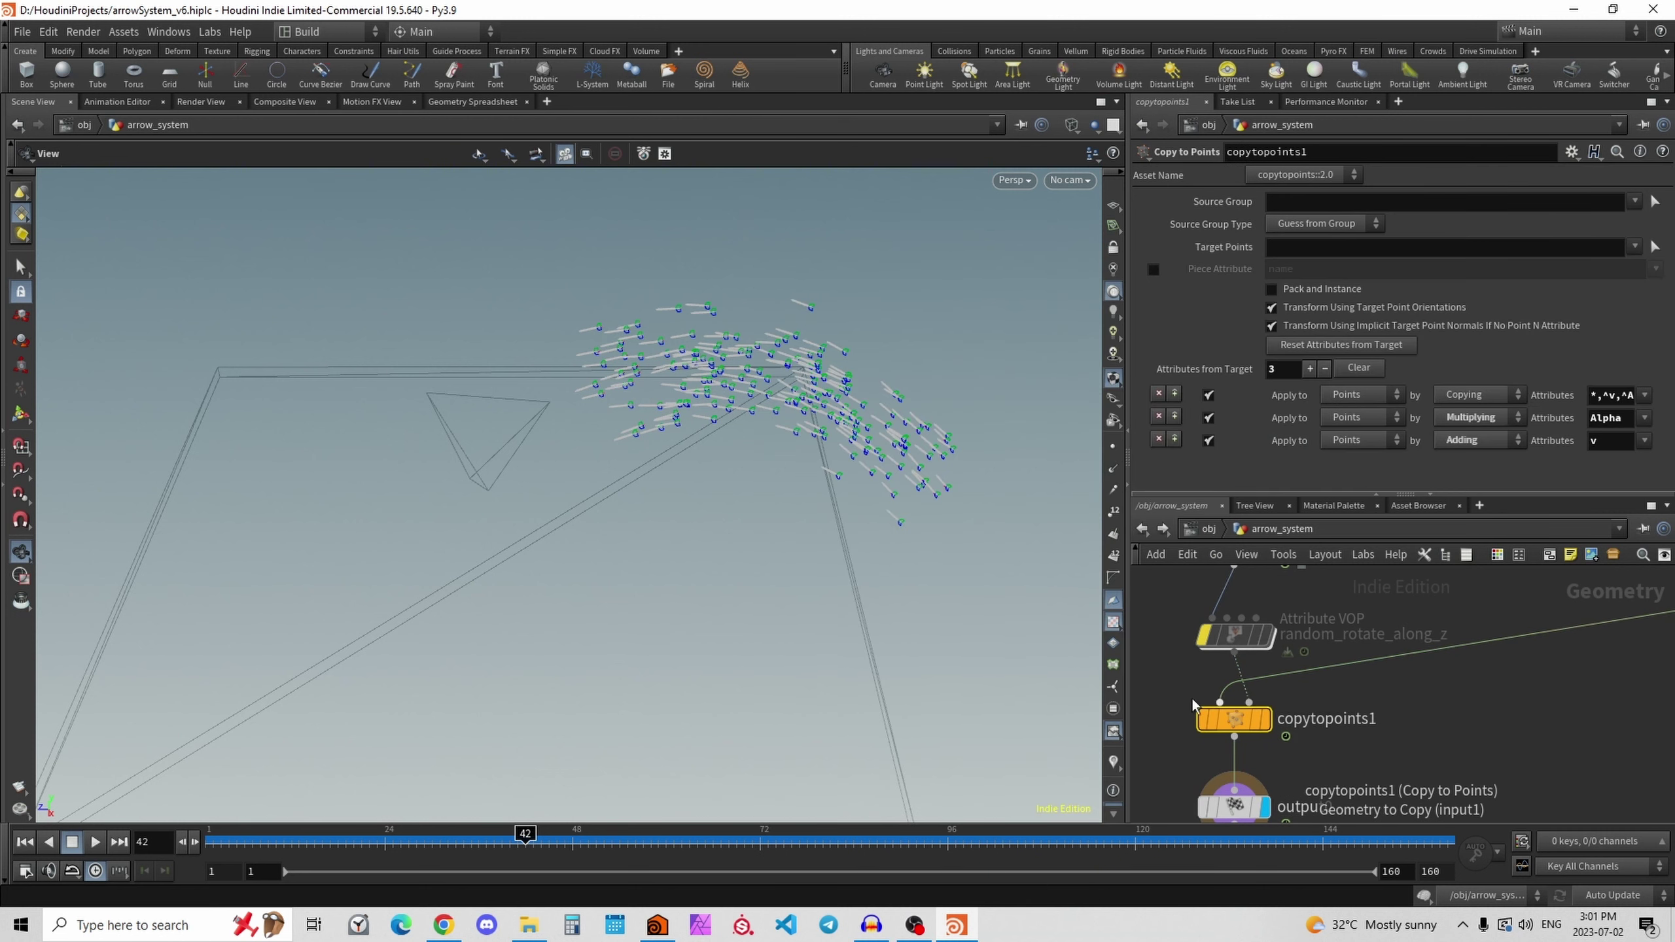
left_click(292, 836)
mouse_move(292, 835)
left_mouse_down()
mouse_move(448, 835)
mouse_move(238, 835)
mouse_move(341, 816)
mouse_move(340, 800)
mouse_move(725, 795)
mouse_move(1010, 825)
mouse_move(568, 808)
mouse_move(973, 832)
mouse_move(909, 831)
left_mouse_up()
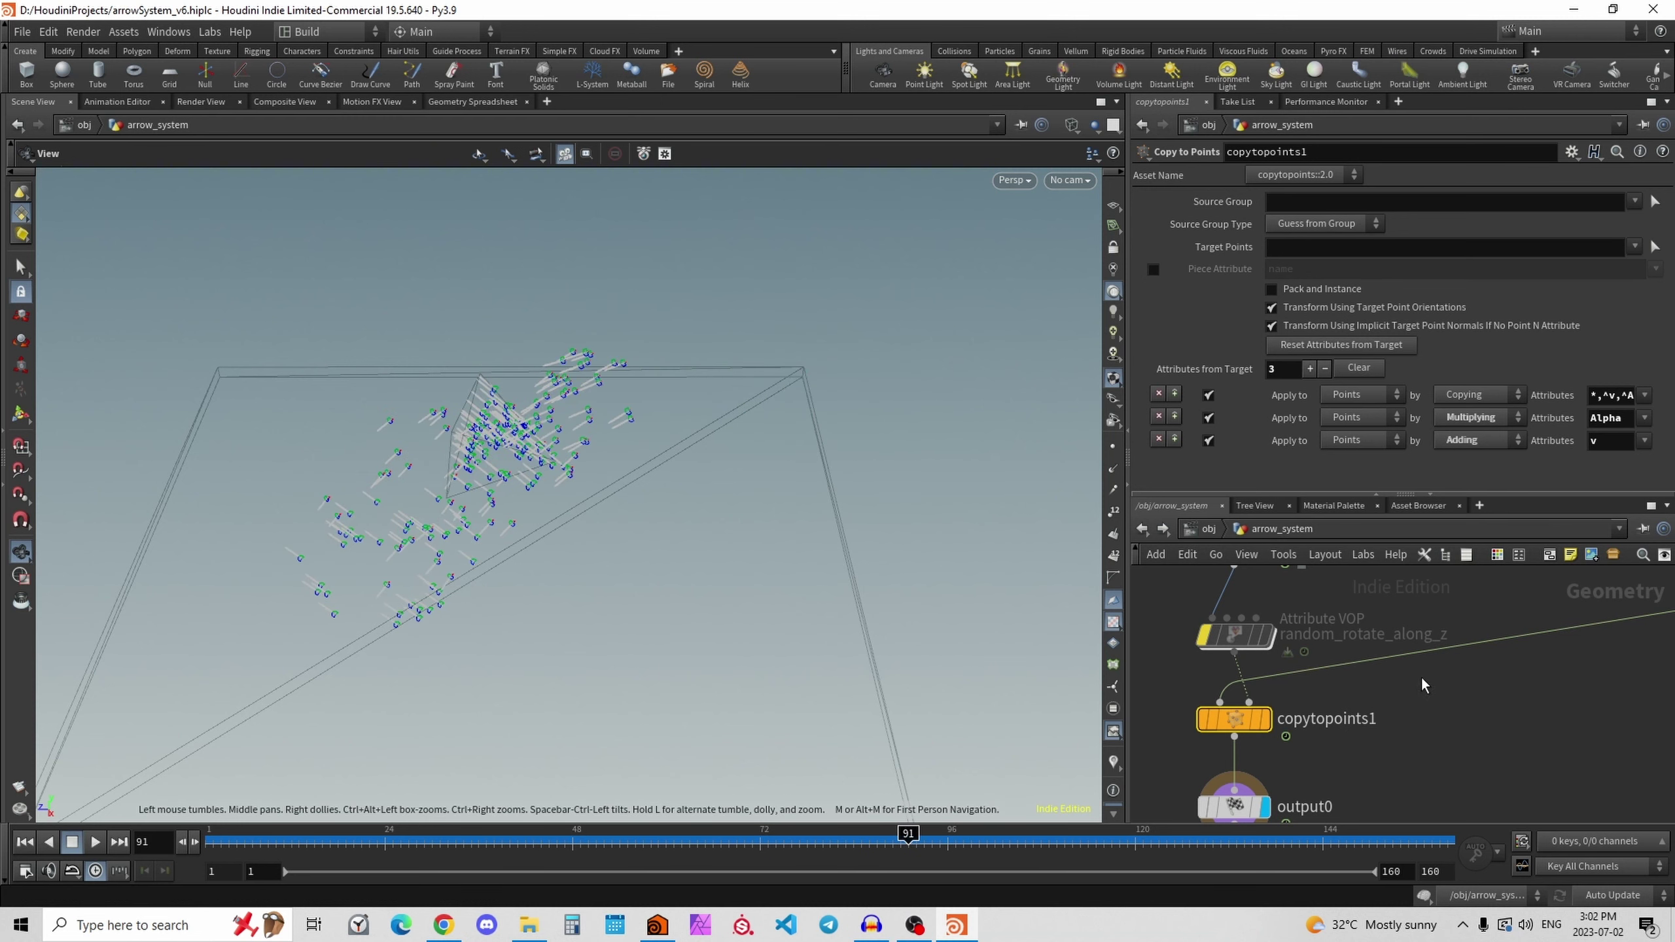
Recheck the choose_orient code, return to frame 1 and take the calculate_orientationWhenStuck node out of bypass.
middle_click_drag(1425, 681, 1415, 741)
left_click(1224, 608)
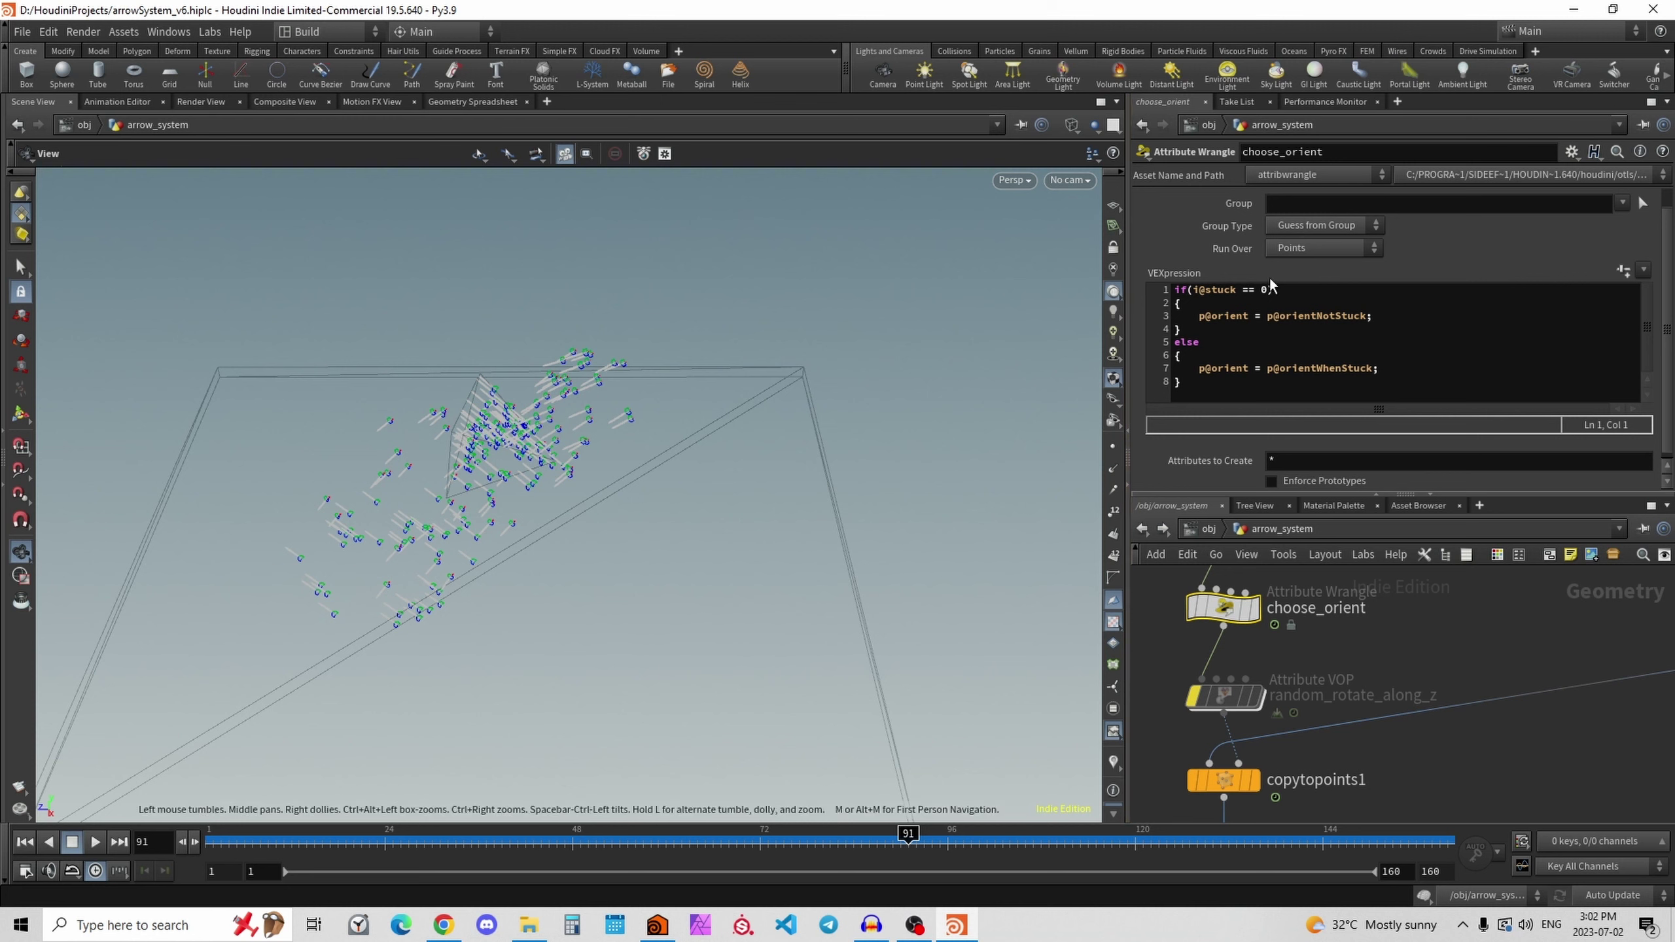
key("ctrl+Up")
scroll(1351, 722, "down", 3)
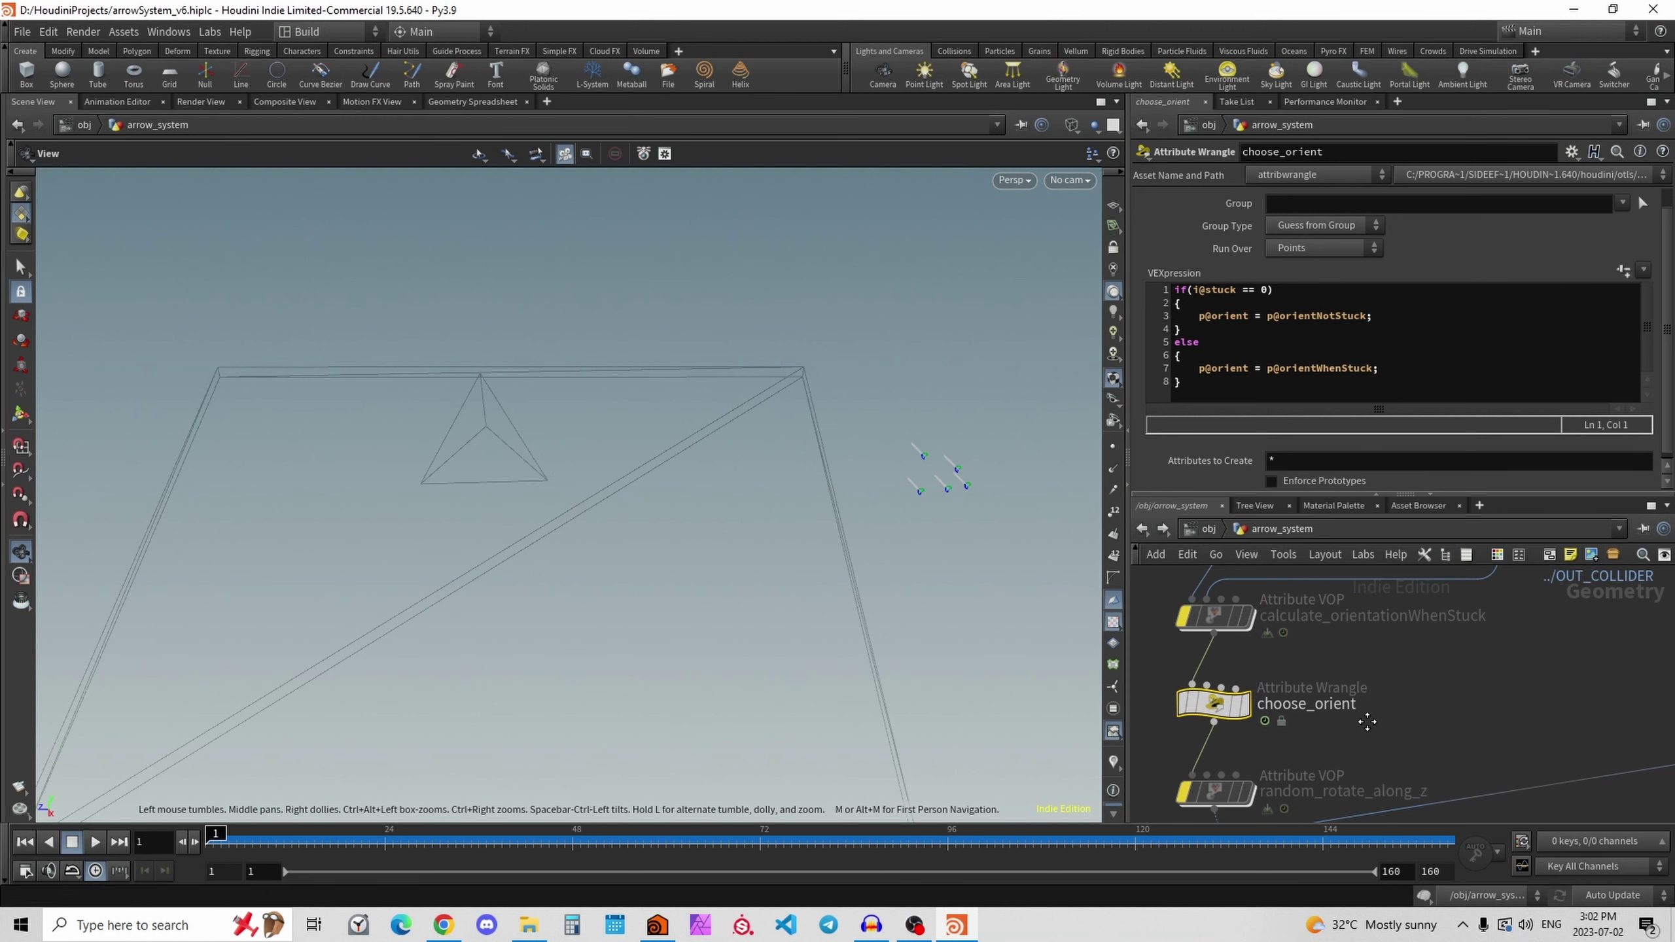
scroll(1345, 724, "up", 5)
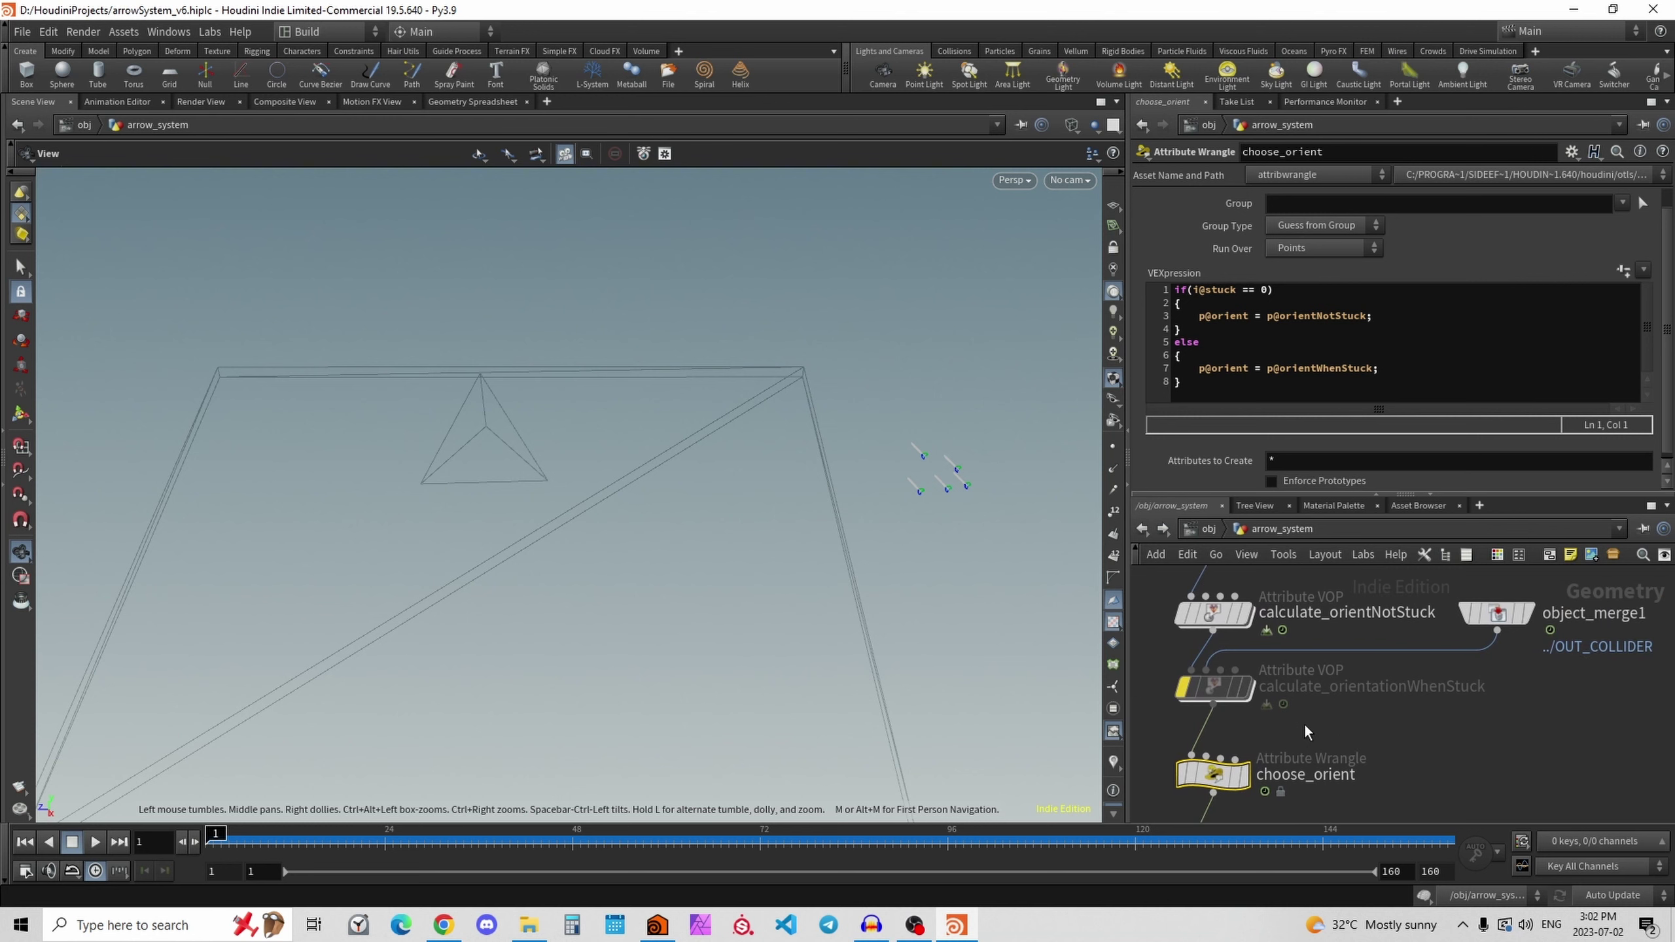
left_click(1180, 679)
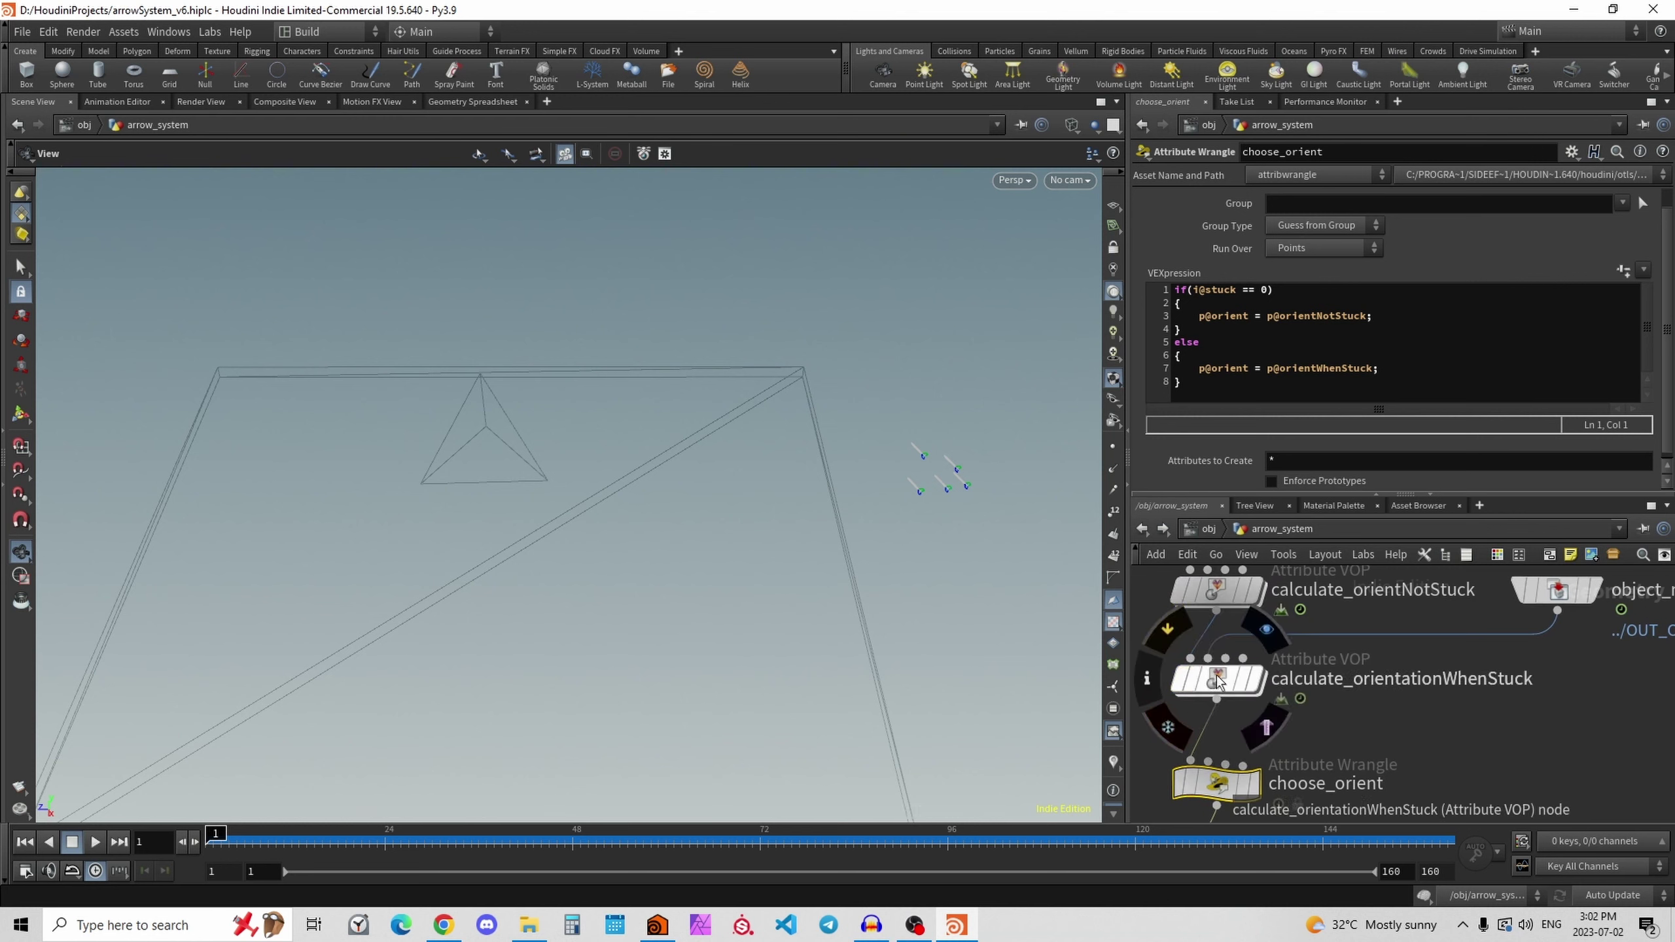
Go inside the calculate_orientationWhenStuck VOP and enlarge the network editor in height and width.
double_click(1217, 683)
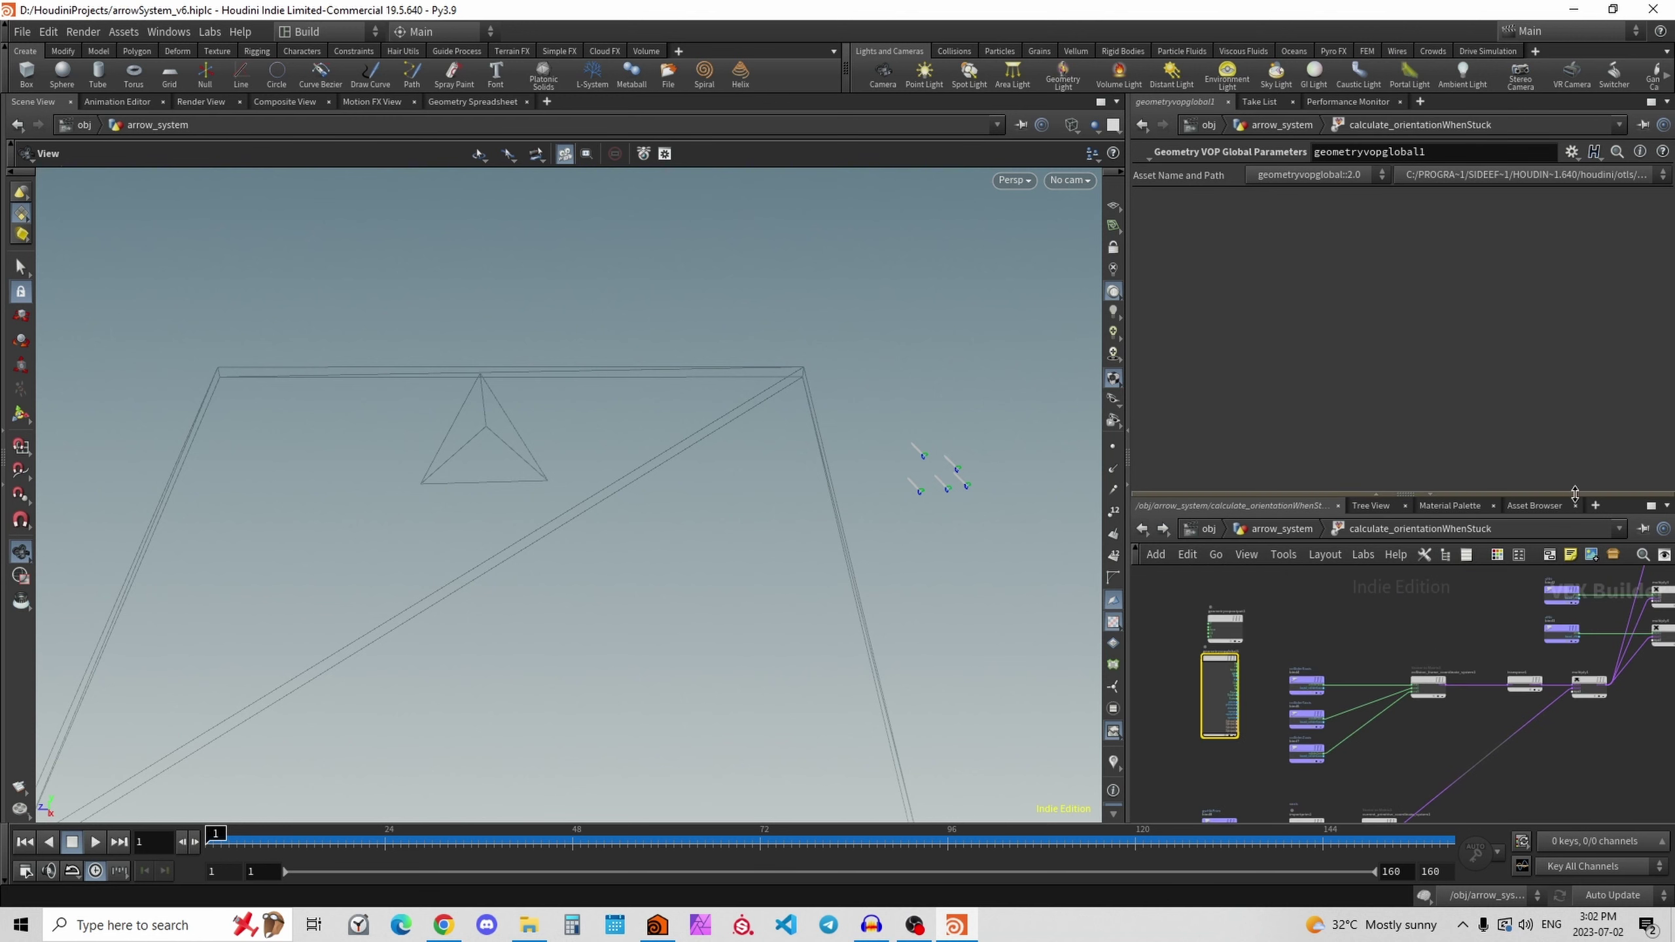
left_click_drag(1574, 493, 1572, 359)
scroll(1371, 451, "up", 5)
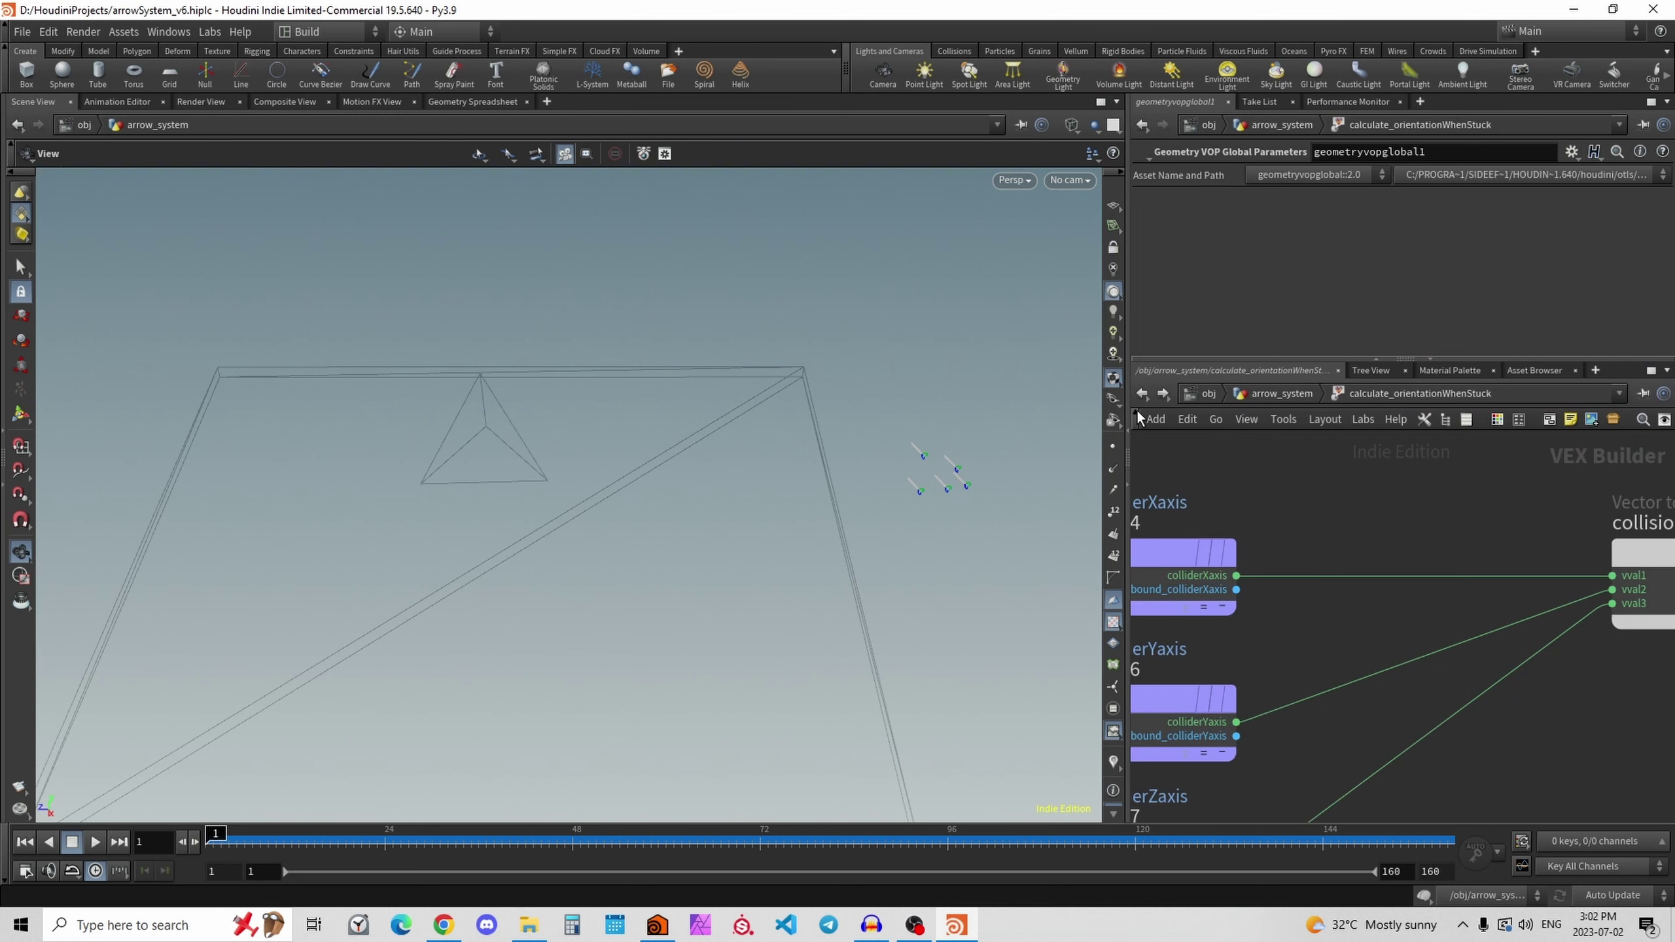
scroll(1237, 518, "down", 3)
left_click_drag(1127, 283, 938, 340)
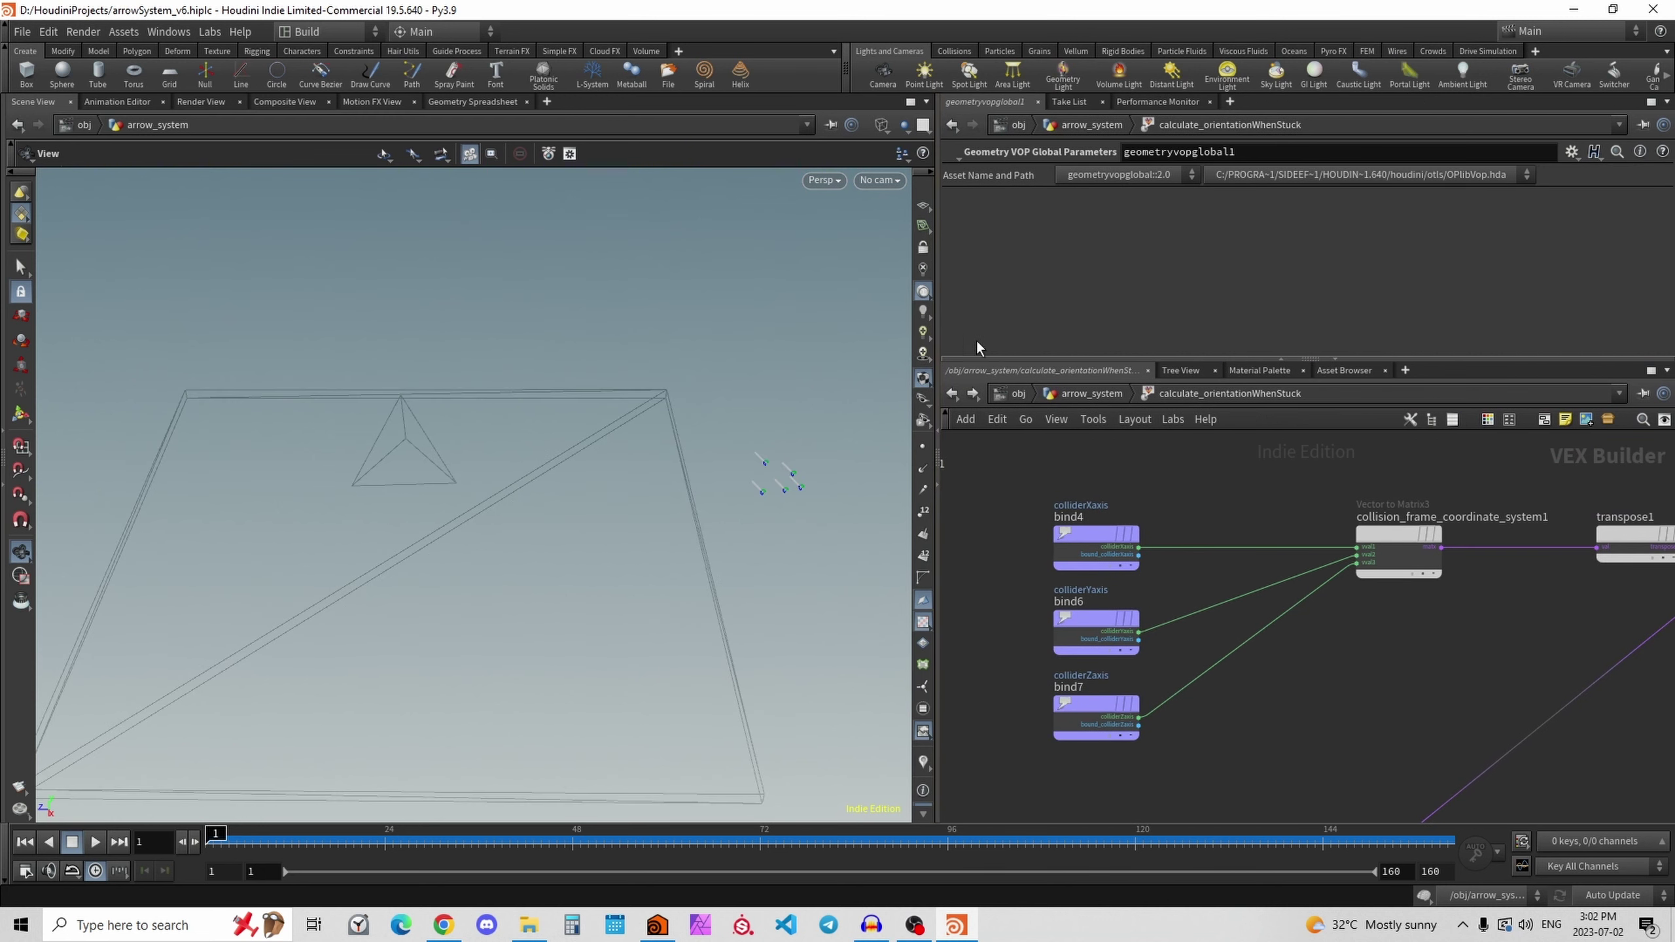
scroll(1206, 472, "down", 3)
Inspect the colliderXaxis, colliderYaxis and colliderZaxis bind nodes.
left_click(1150, 509)
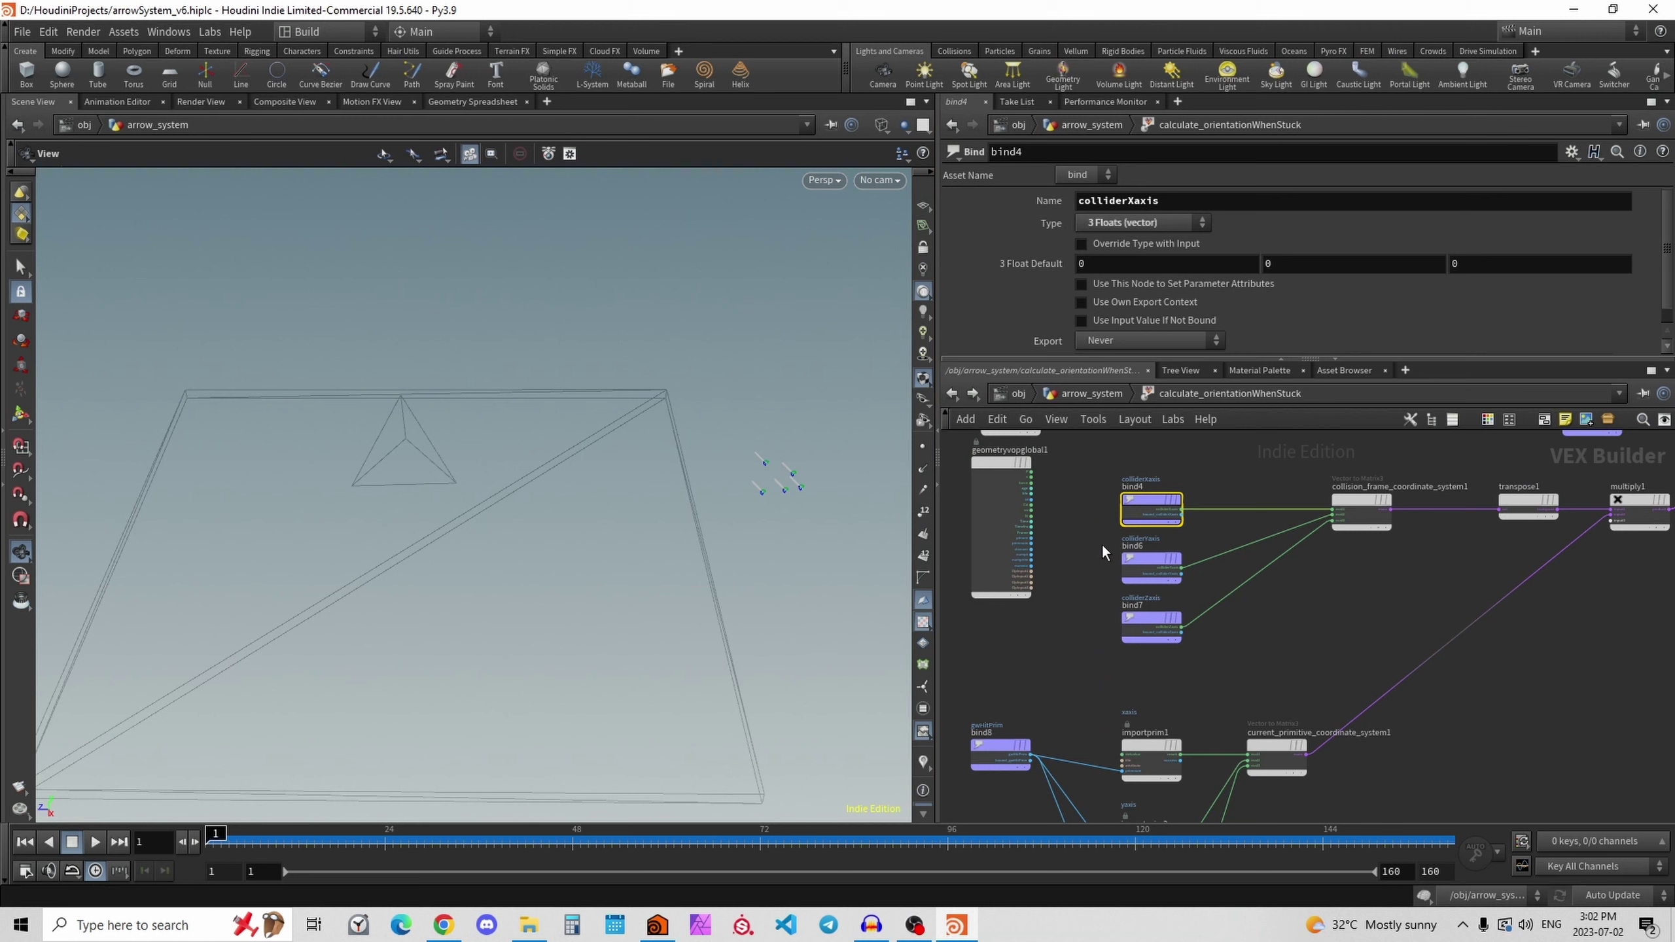
left_click(1151, 567)
left_click(1151, 626)
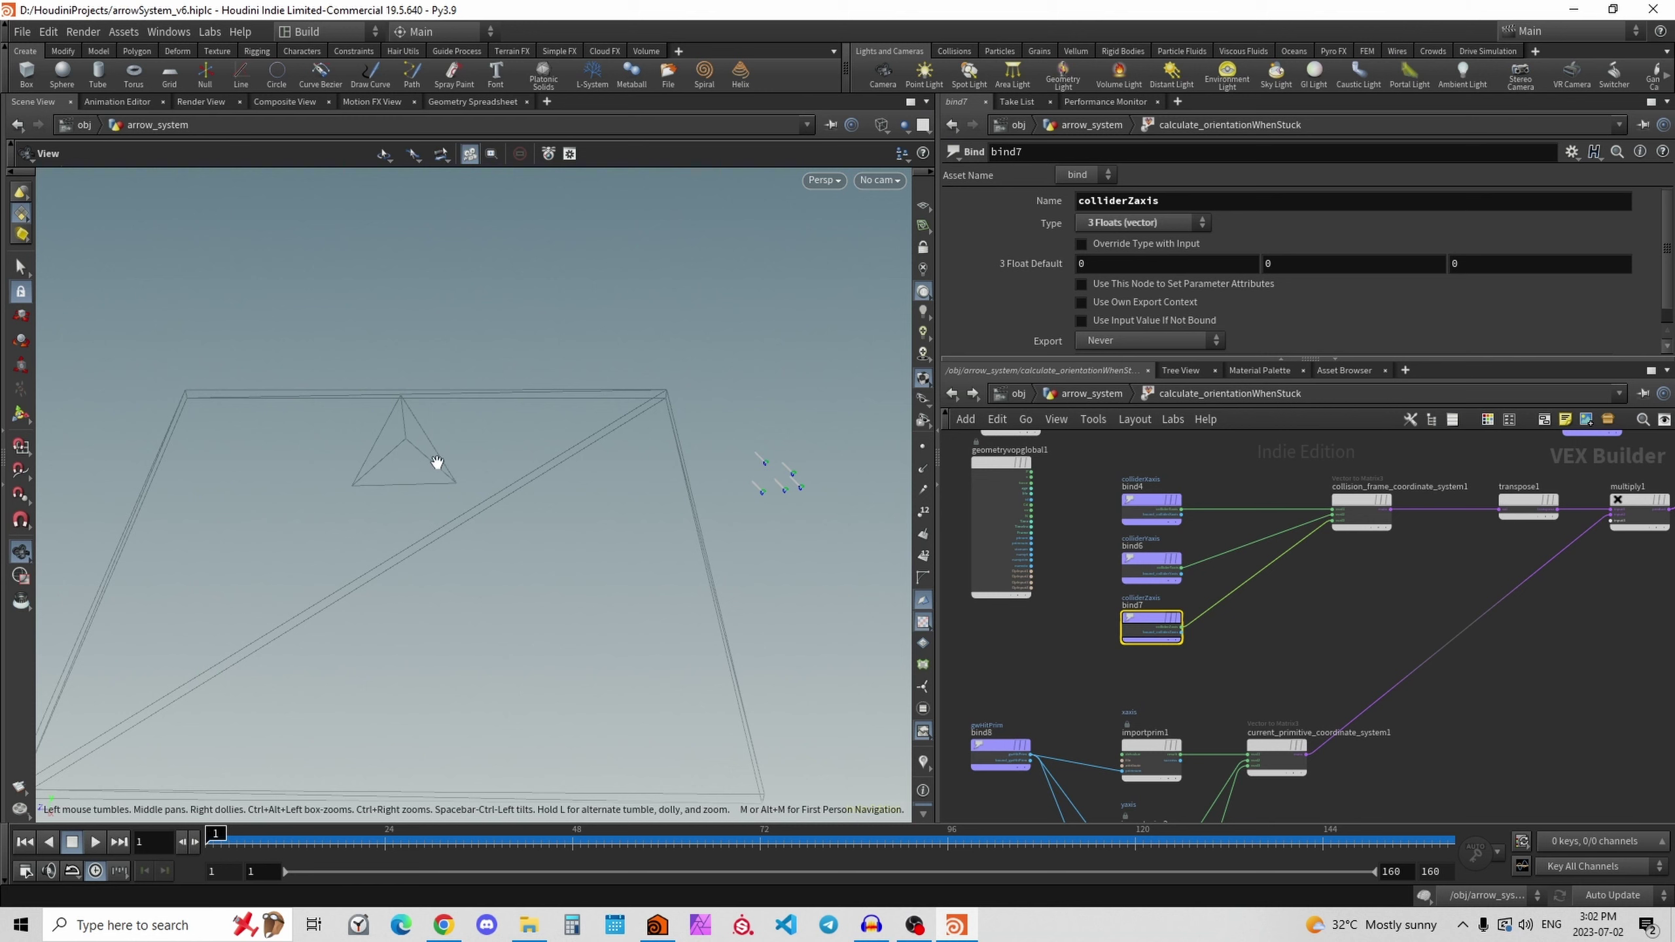
left_click_drag(1240, 467, 1116, 659)
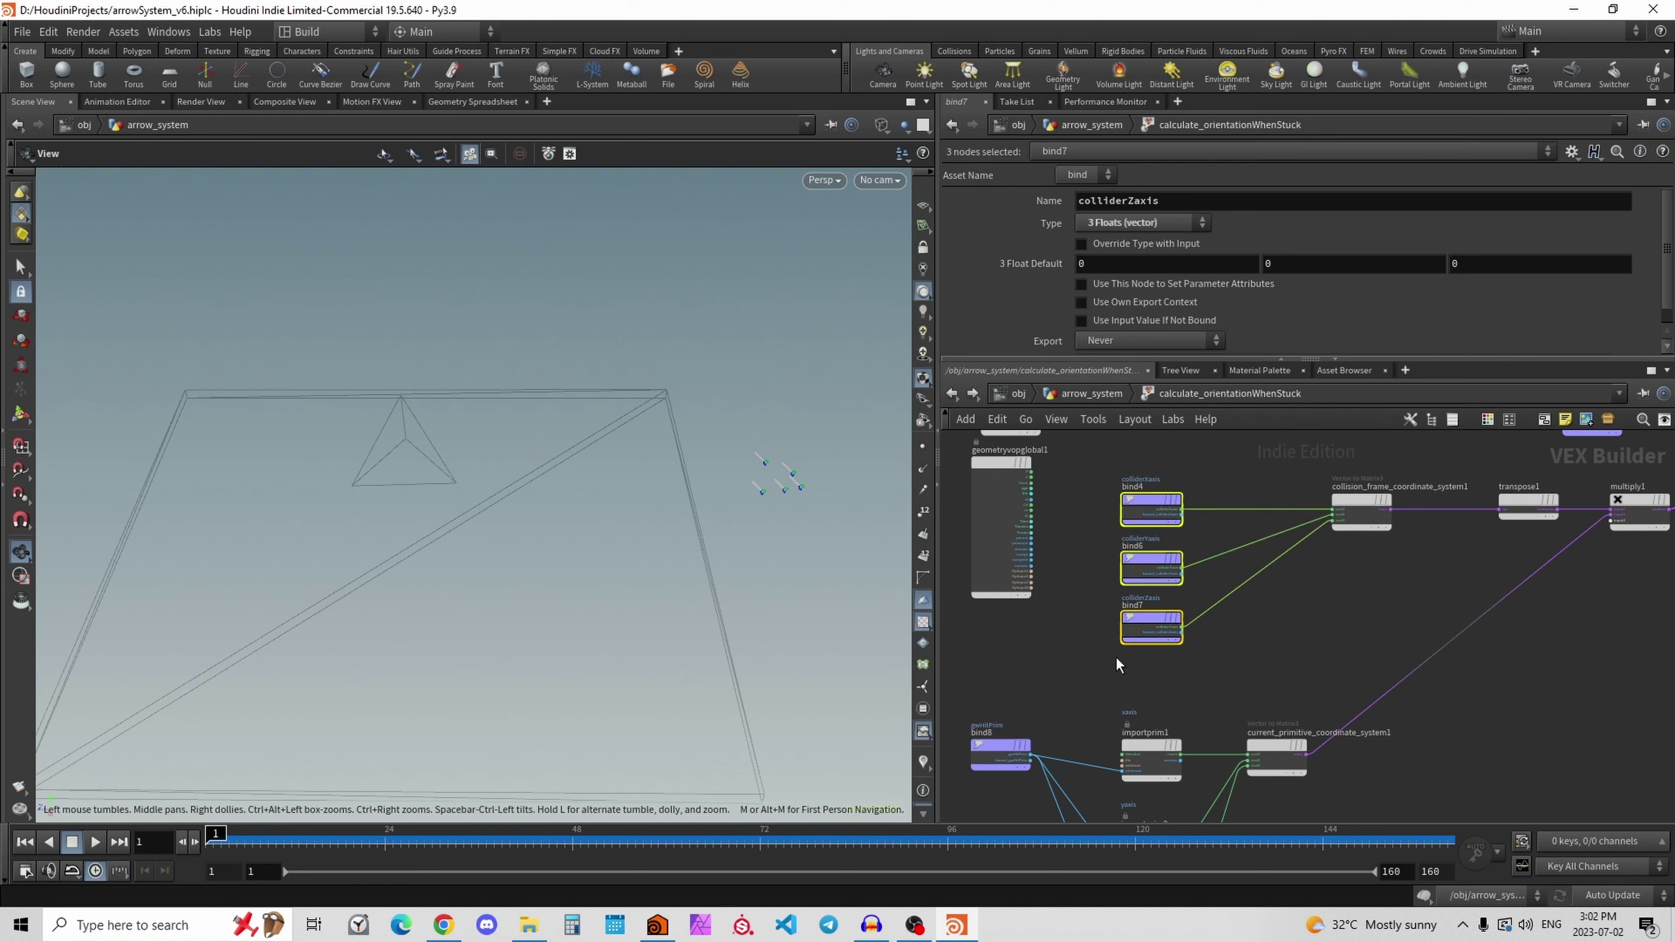
left_click(1084, 541)
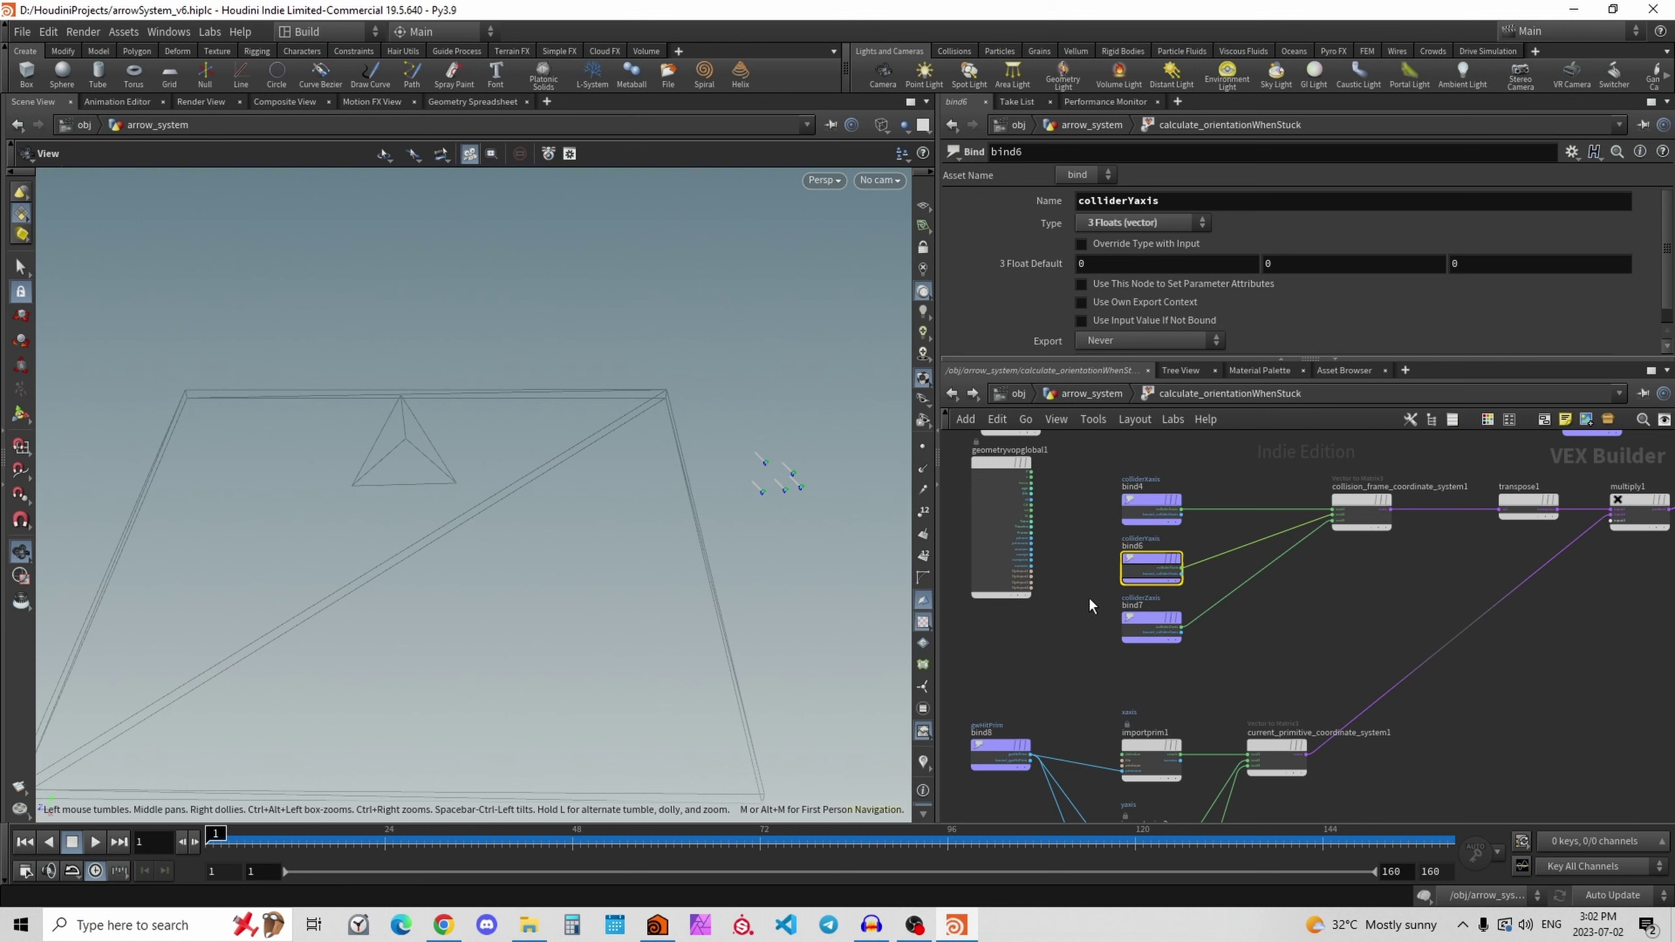
Move collision_frame_coordinate_system1 closer to the collider axis binds and bring transpose1 nearer to it.
middle_click_drag(1302, 620, 1166, 672)
scroll(1187, 620, "up", 2)
left_click_drag(1217, 565, 1103, 540)
left_click_drag(1426, 536, 1399, 536)
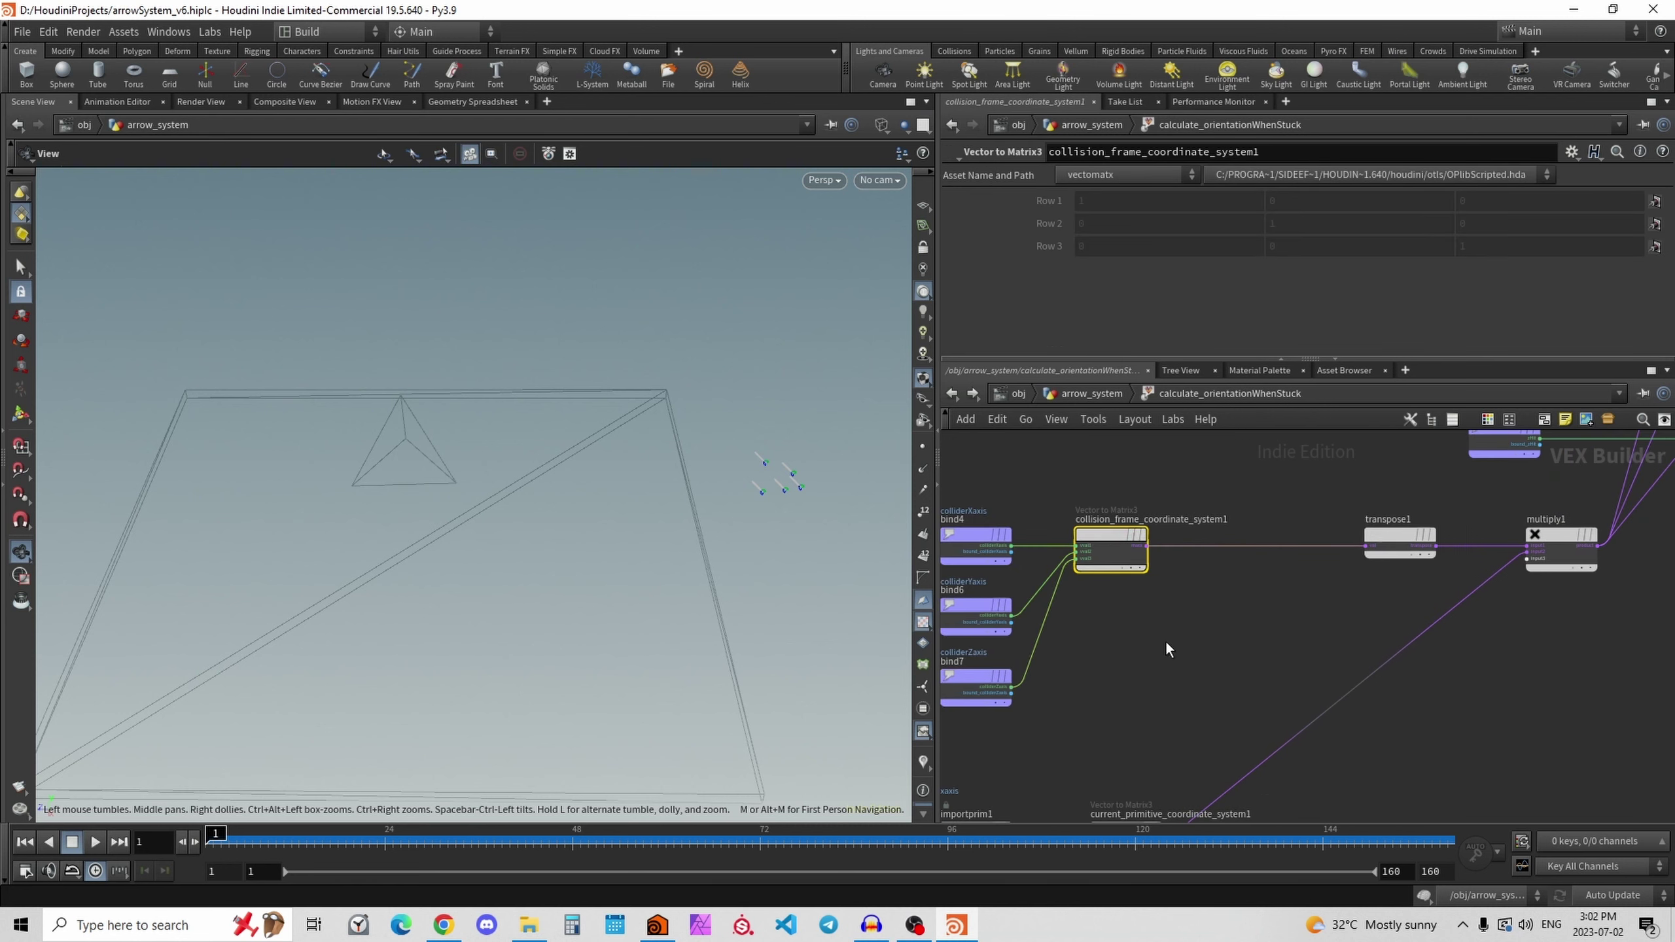
middle_click_drag(1166, 645, 1234, 632)
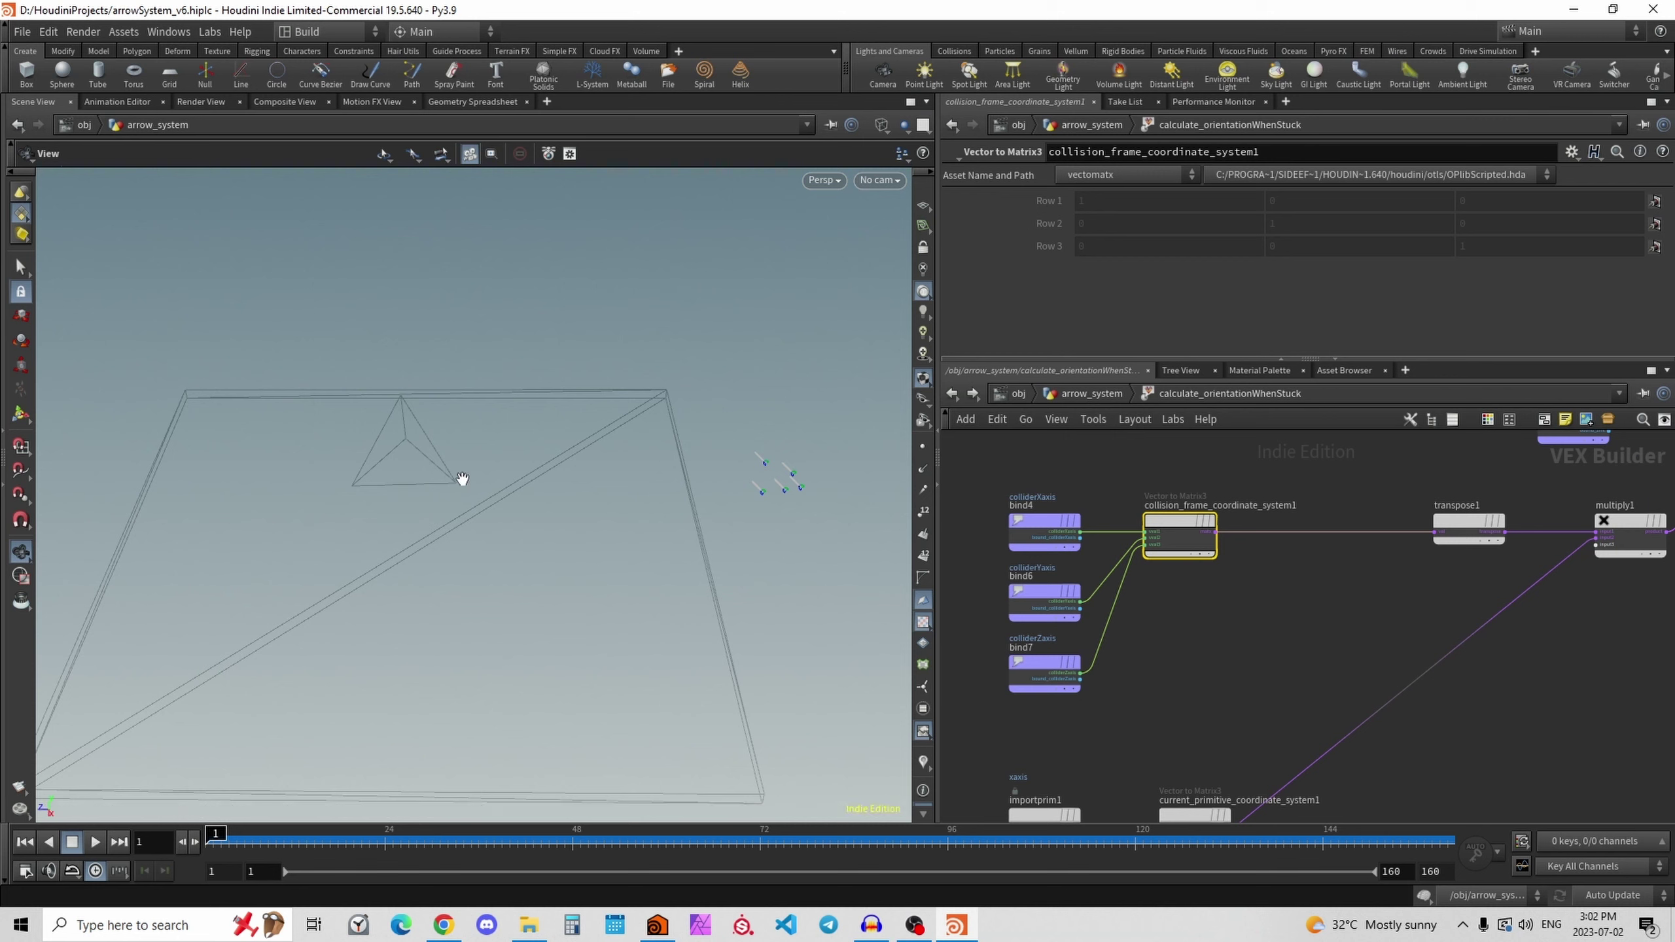
left_click_drag(1463, 521, 1391, 520)
Inspect the settings of the importprim1 node that feeds current_primitive_coordinate_system1.
middle_click_drag(1270, 678, 1398, 536)
middle_click_drag(1246, 633, 1350, 583)
scroll(1345, 584, "down", 1)
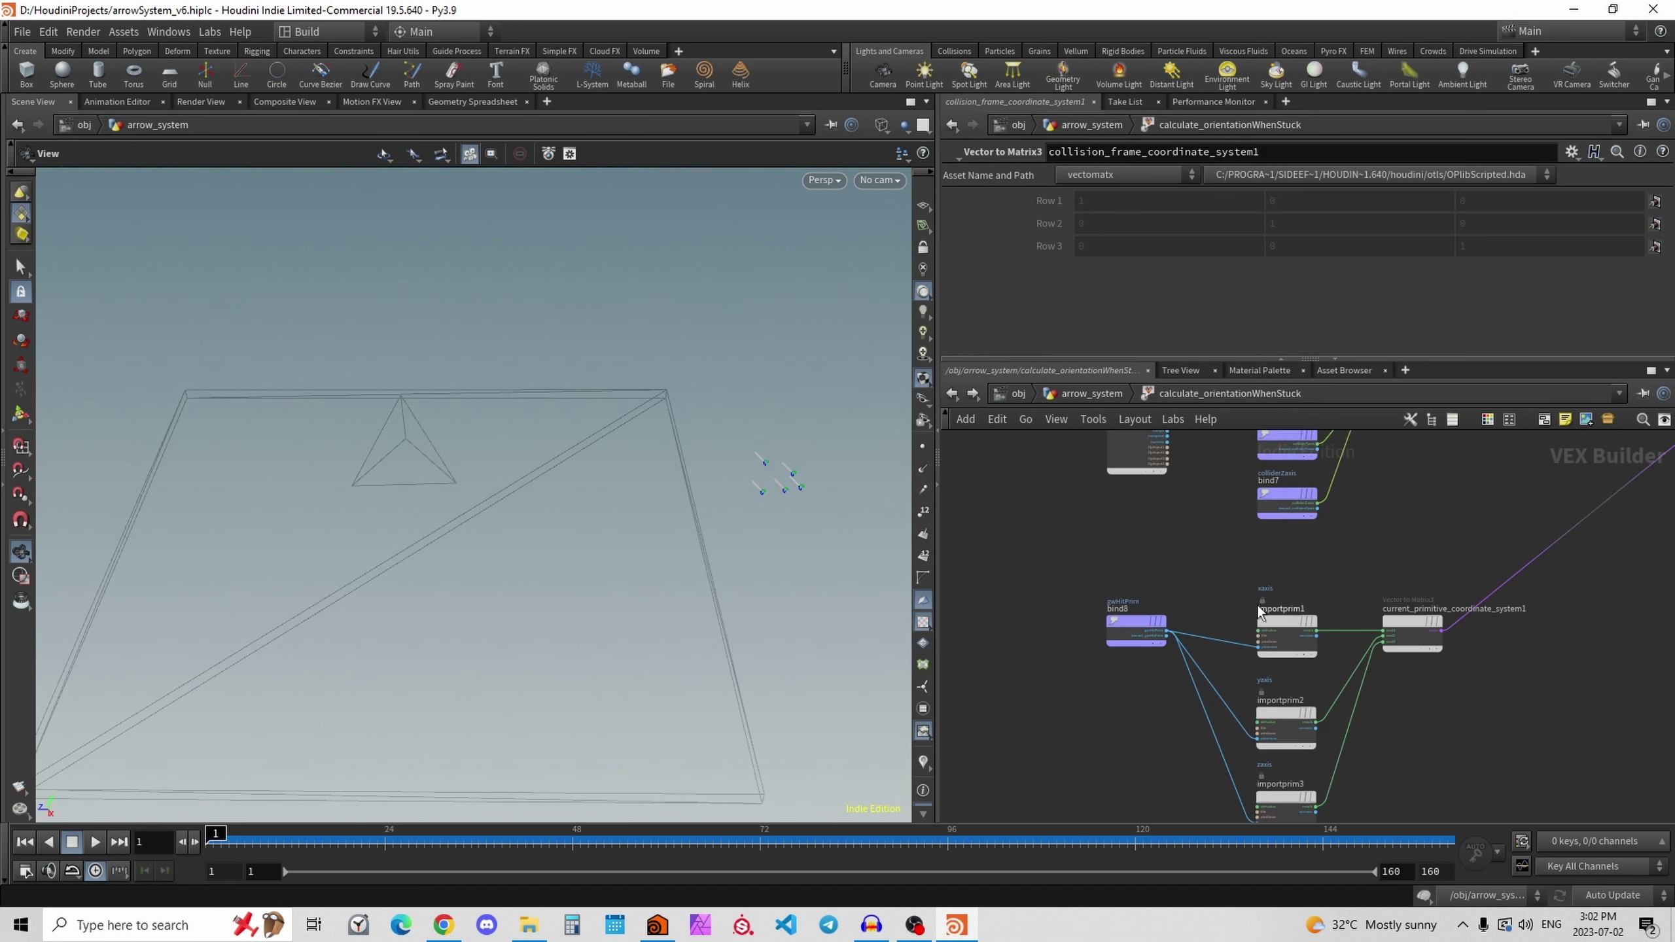
left_click(1260, 650)
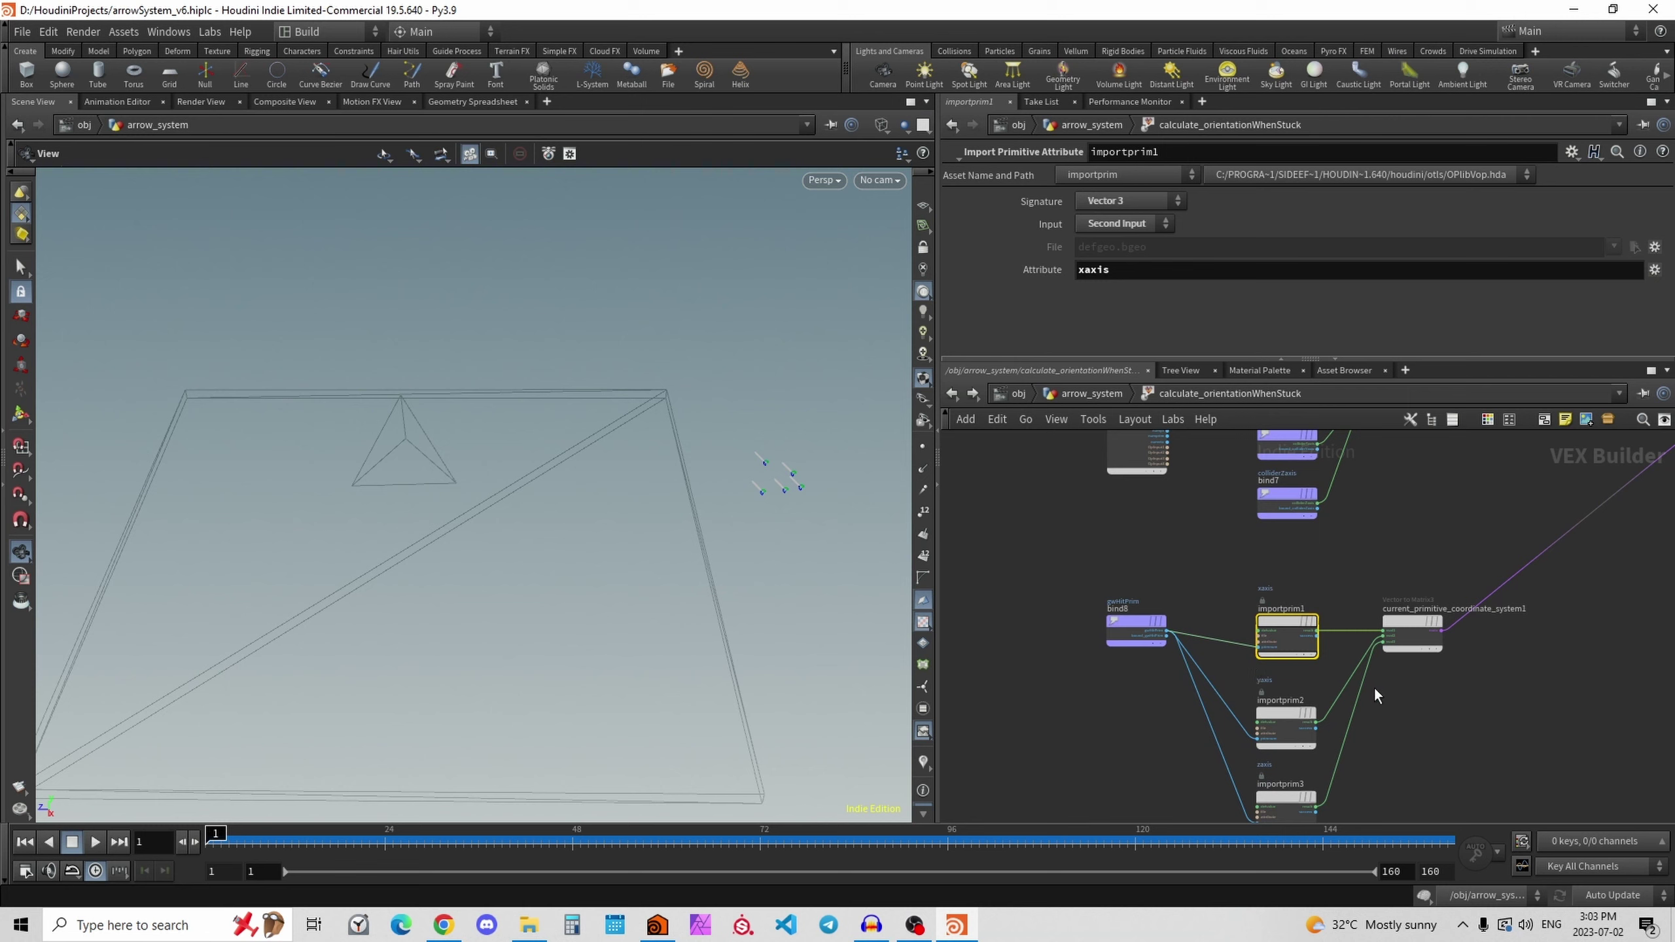
Inspect the importprim2, importprim3 and bind8 nodes, then return to importprim1.
middle_click_drag(1376, 689, 1369, 641)
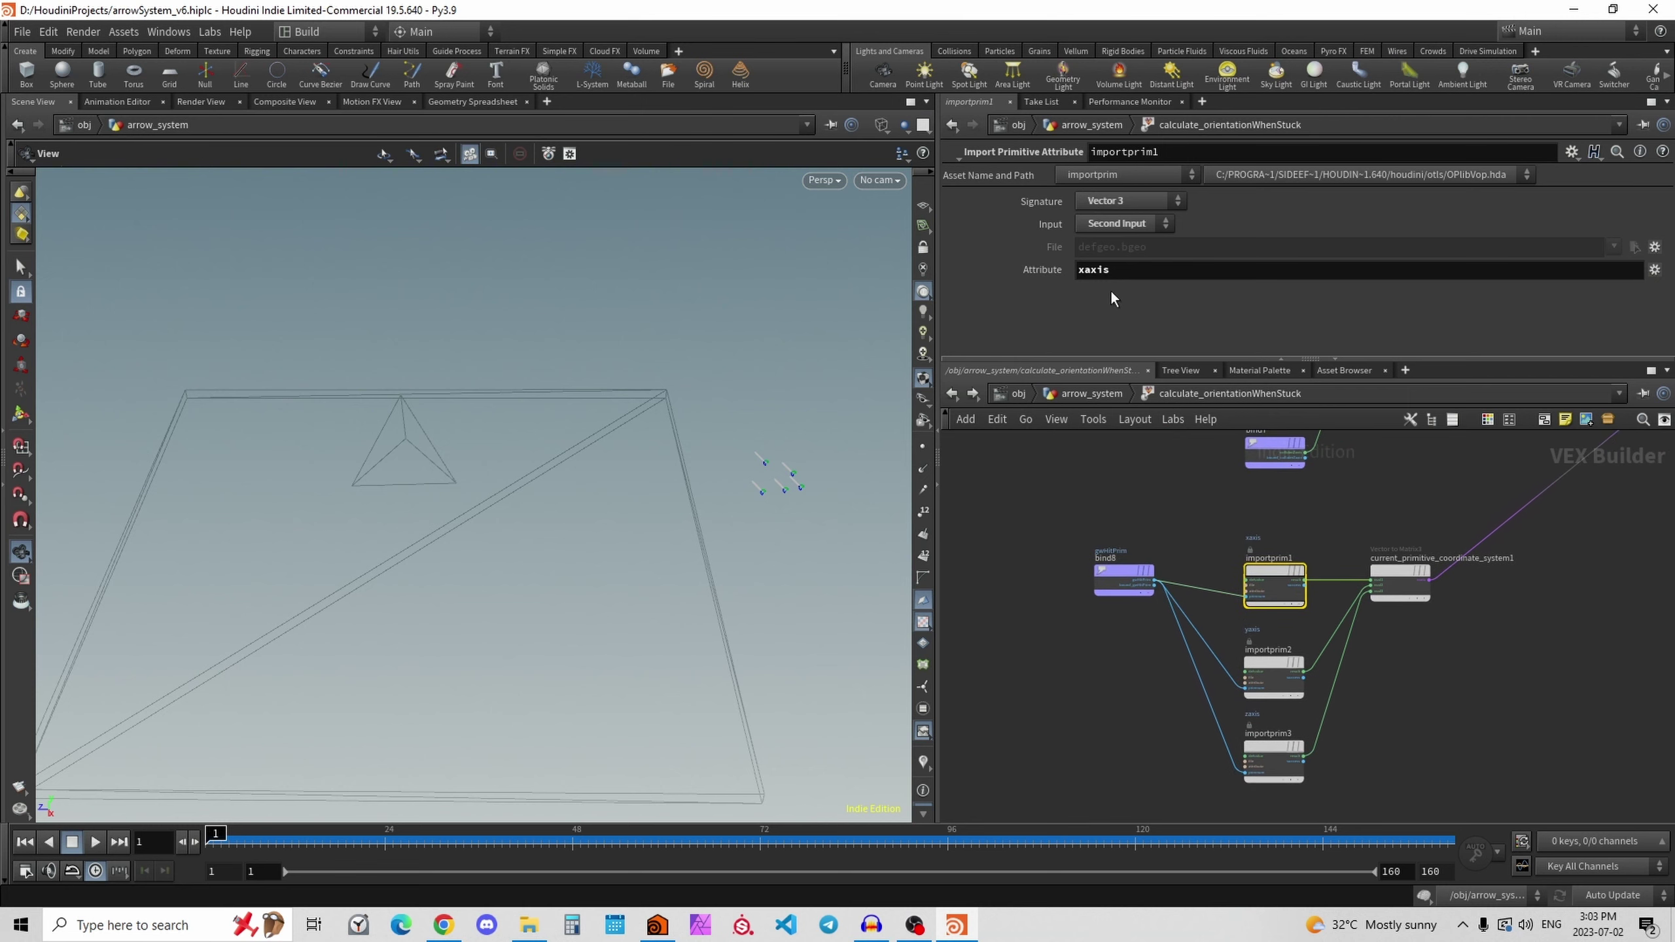
left_click(1270, 672)
left_click(1272, 759)
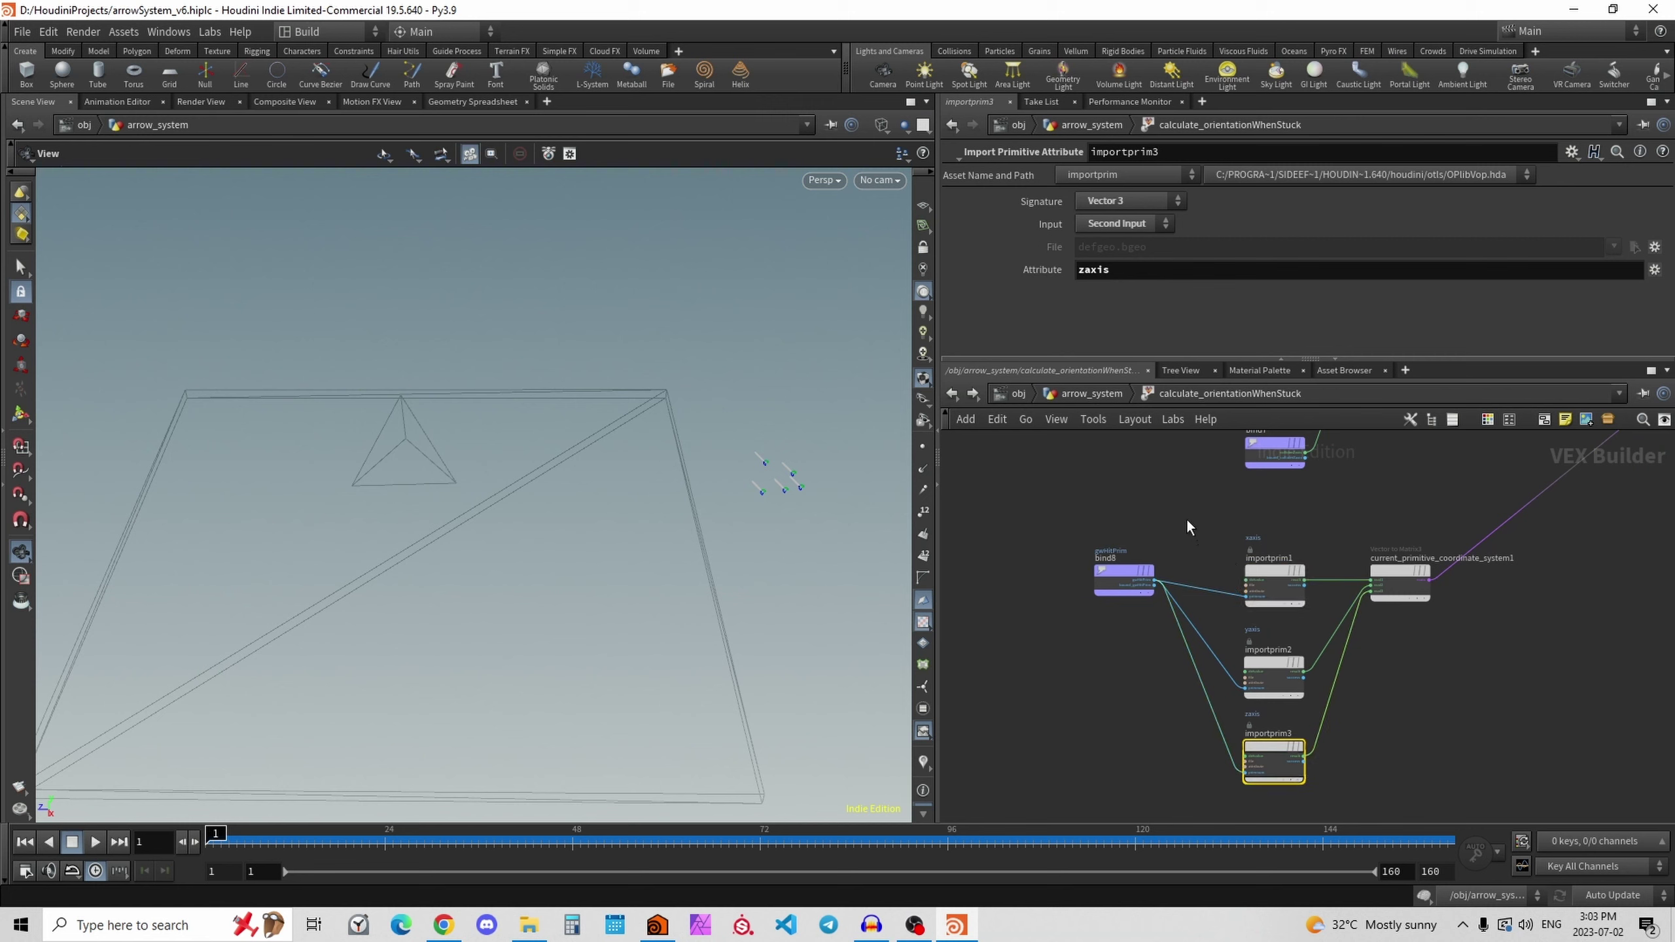
left_click(1122, 578)
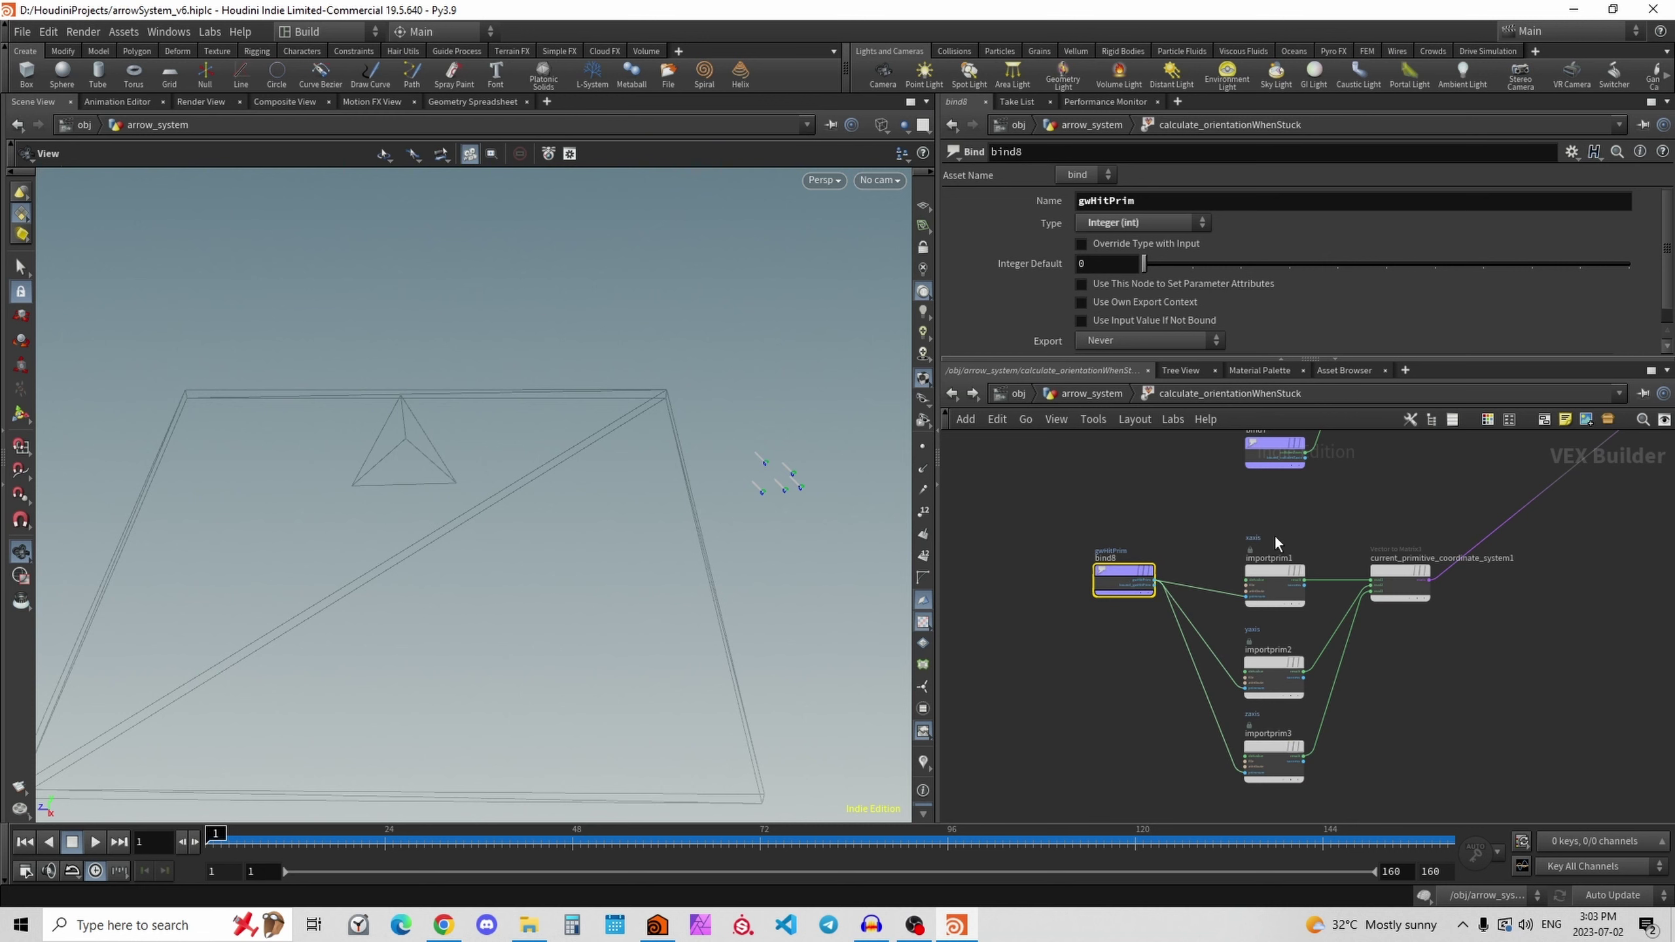
left_click(1240, 600)
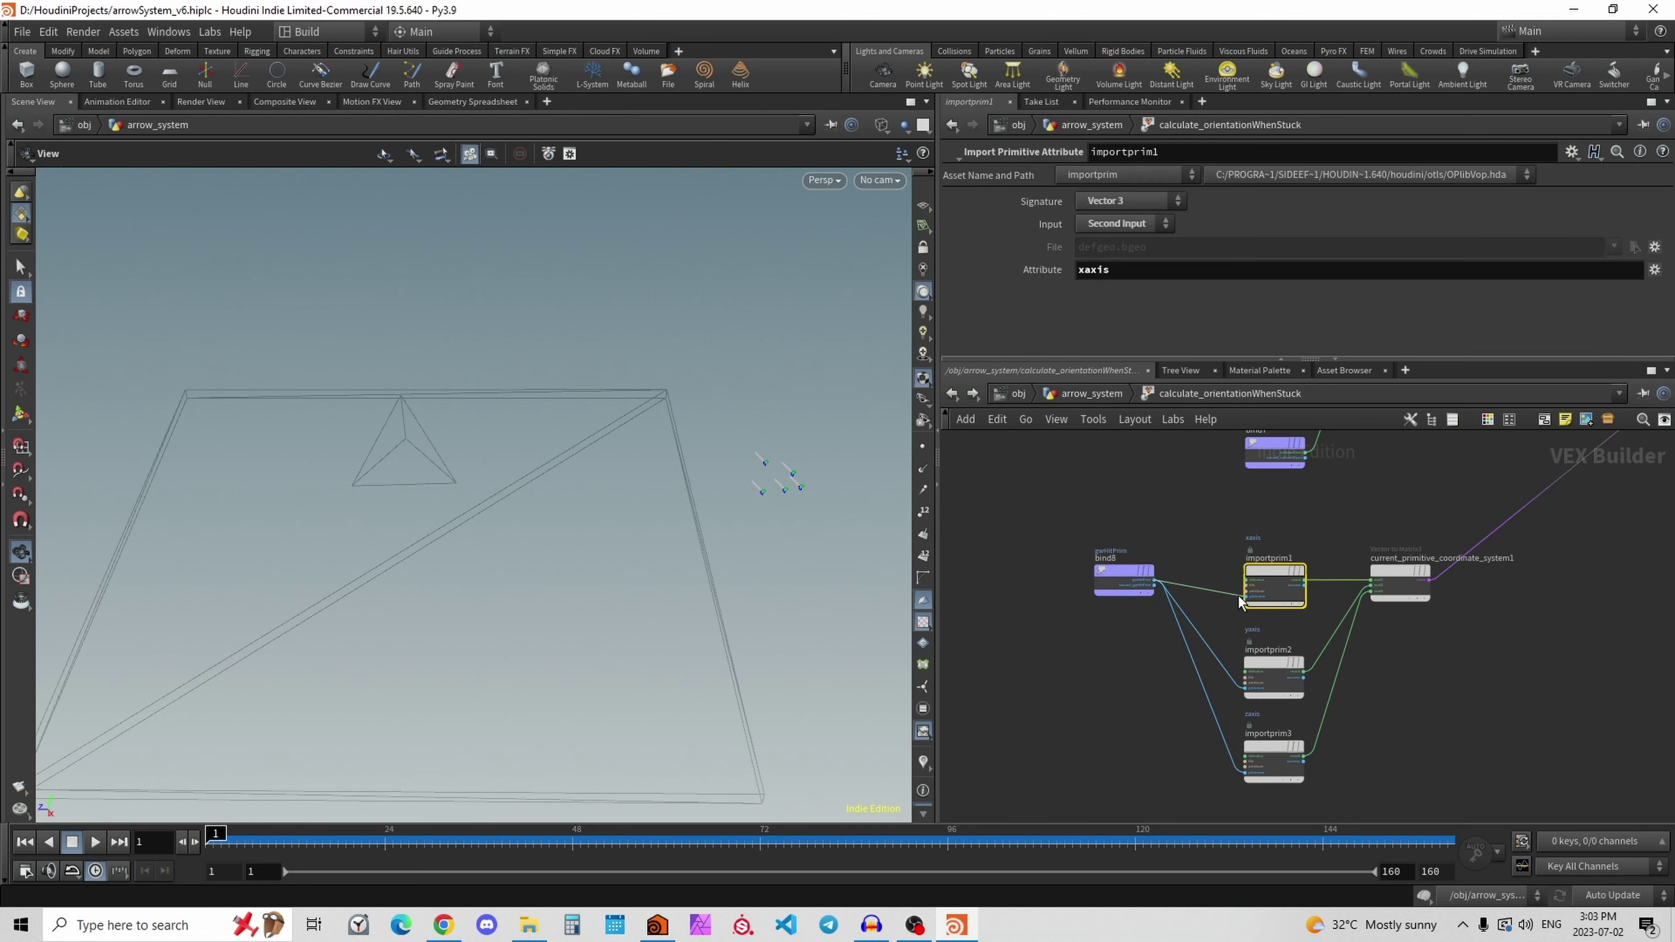
Check the object_merge1 node feeding calculate_orientationWhenStuck in the arrow_system network, then go back inside the VOP.
left_click(1089, 392)
scroll(1029, 613, "up", 5)
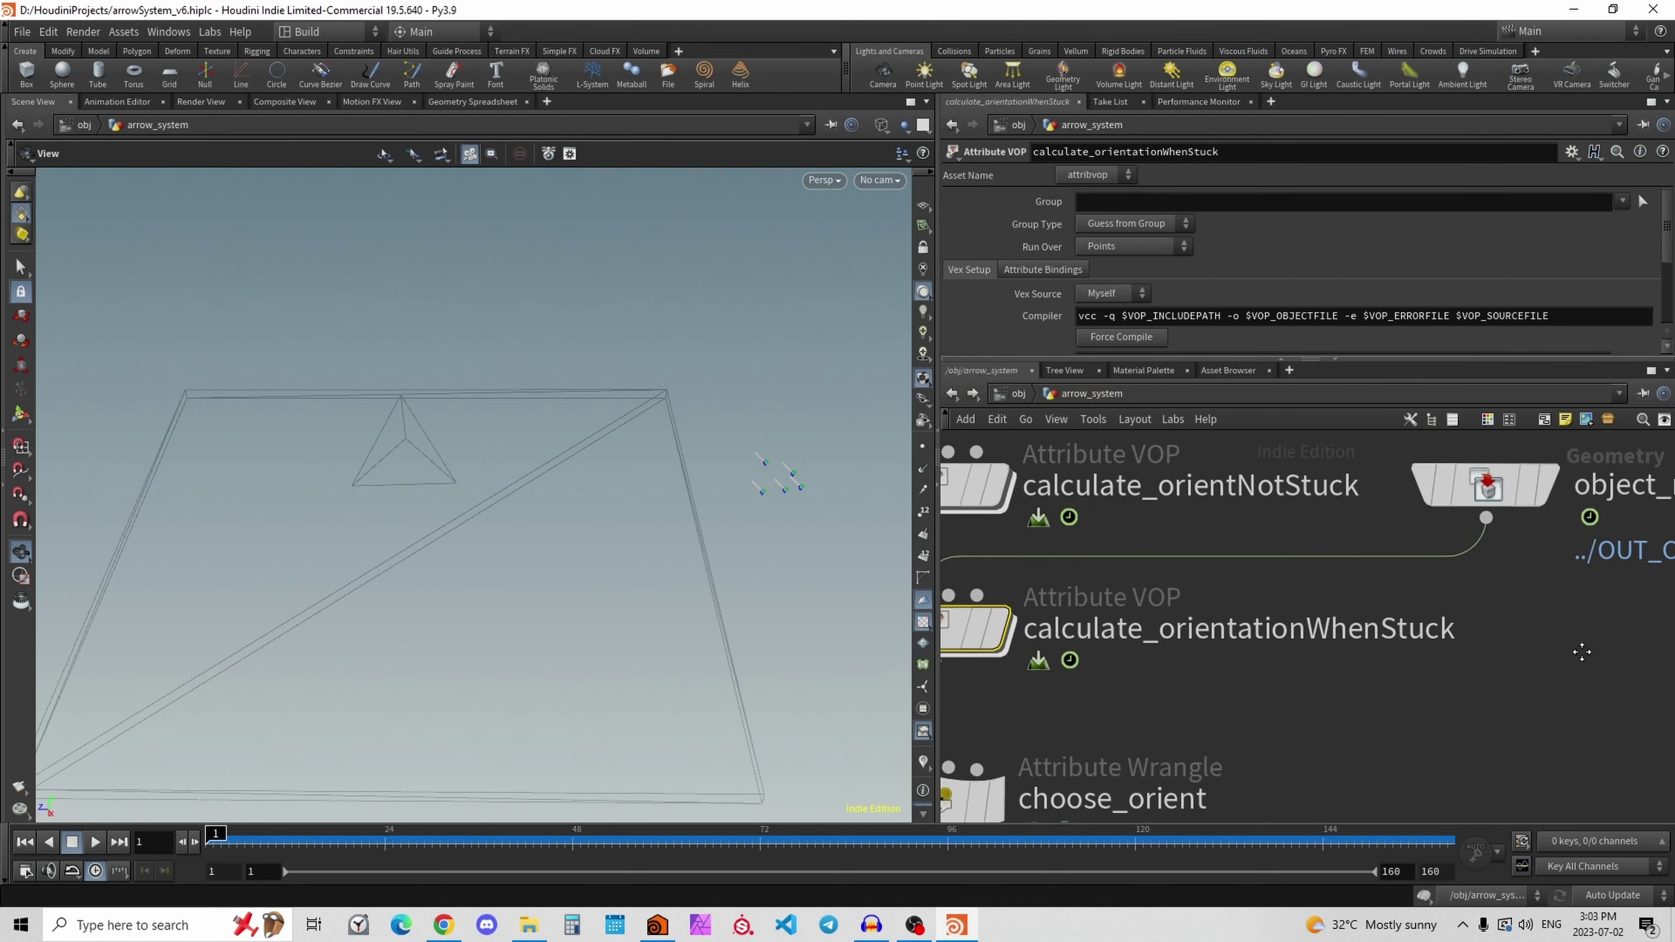
middle_click_drag(1582, 652, 1317, 563)
left_click(1240, 545)
scroll(1315, 636, "down", 8)
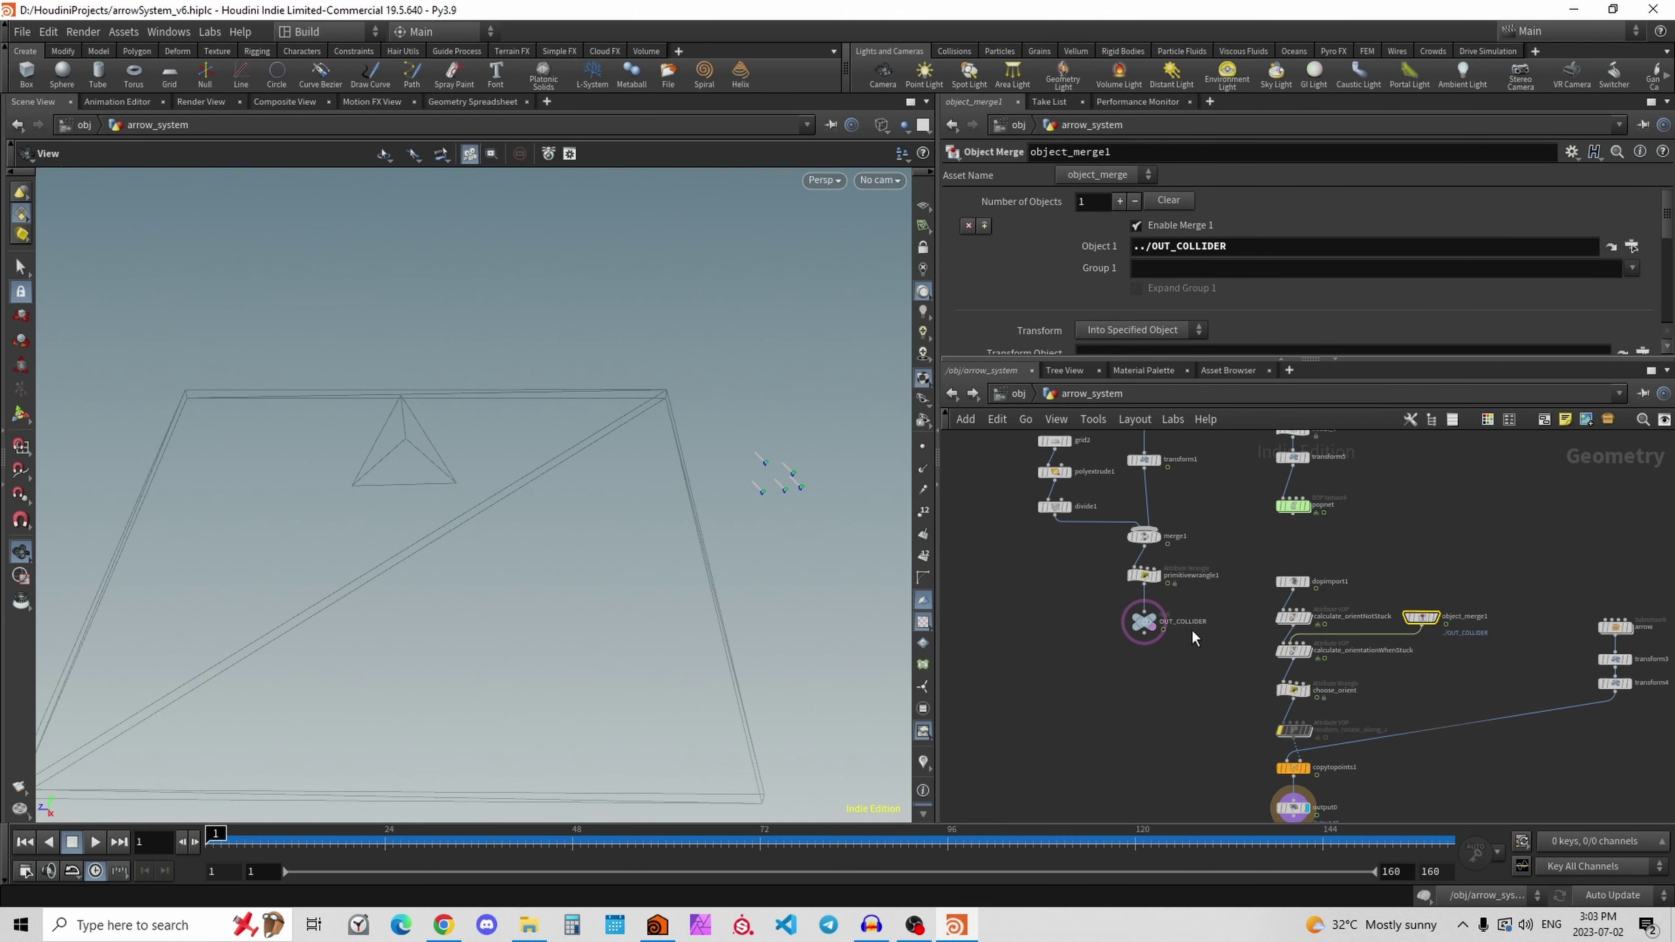
scroll(1327, 710, "up", 4)
double_click(1243, 580)
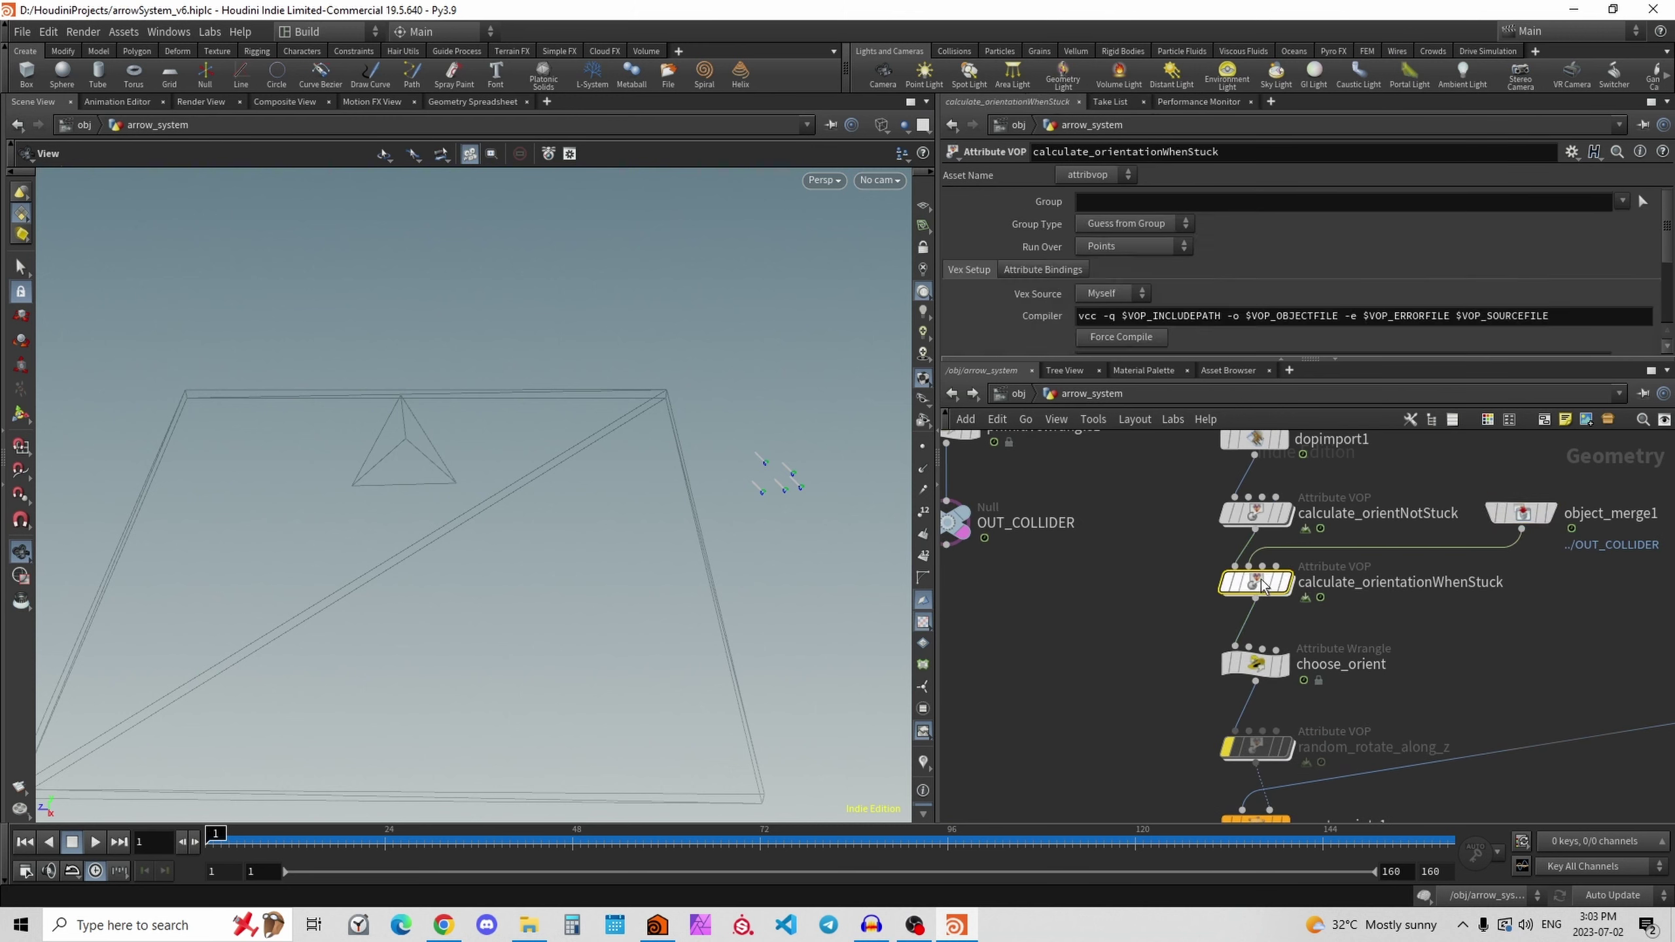
Shift the primitive import nodes together with current_primitive_coordinate_system1 slightly to the right.
left_click_drag(955, 519, 1353, 825)
scroll(1345, 759, "down", 5)
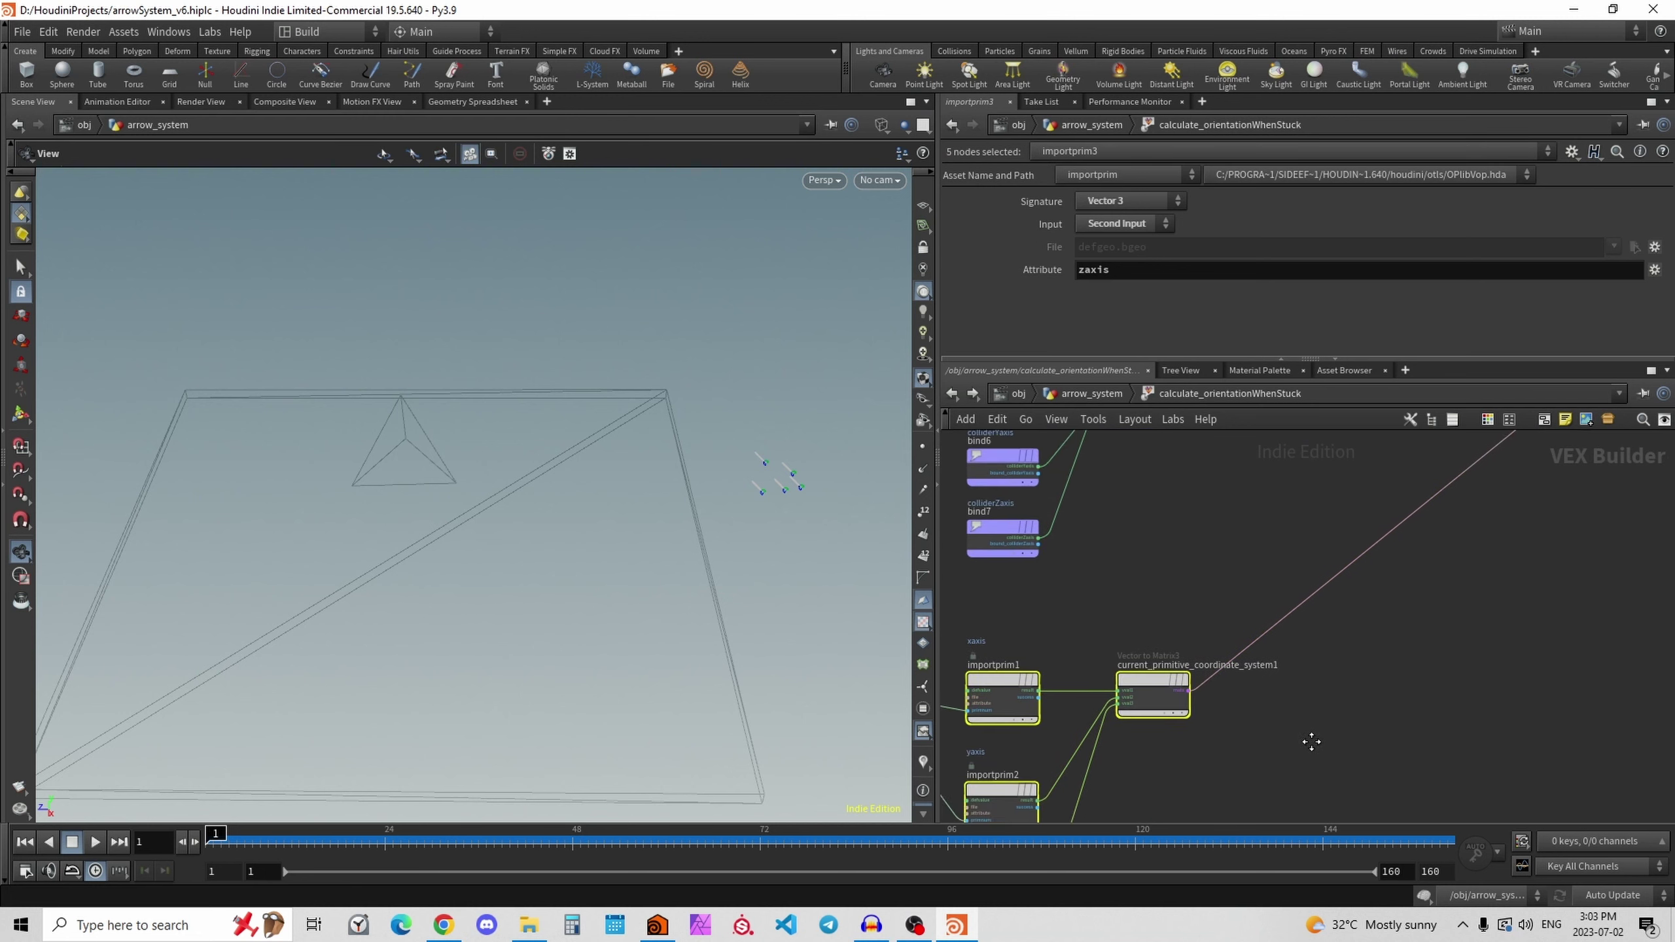
scroll(1202, 759, "up", 4)
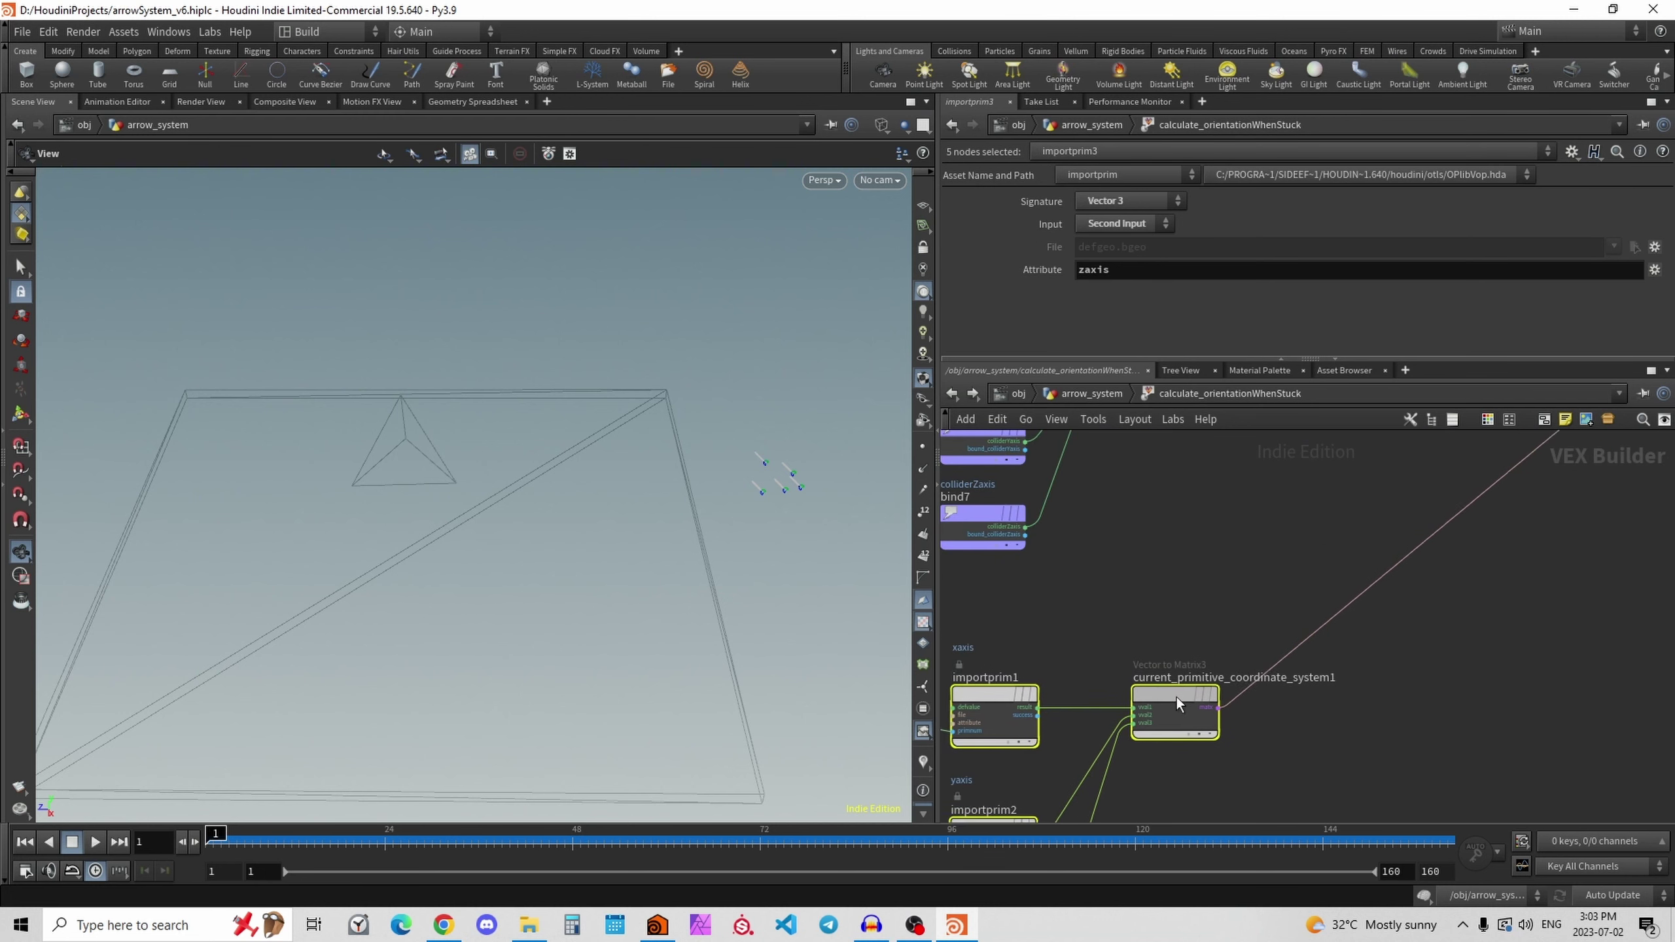
left_click_drag(1176, 697, 1205, 702)
left_click(1345, 719)
Examine how collision_frame_coordinate_system1 and current_primitive_coordinate_system1 feed into multiply1.
left_click(1199, 732)
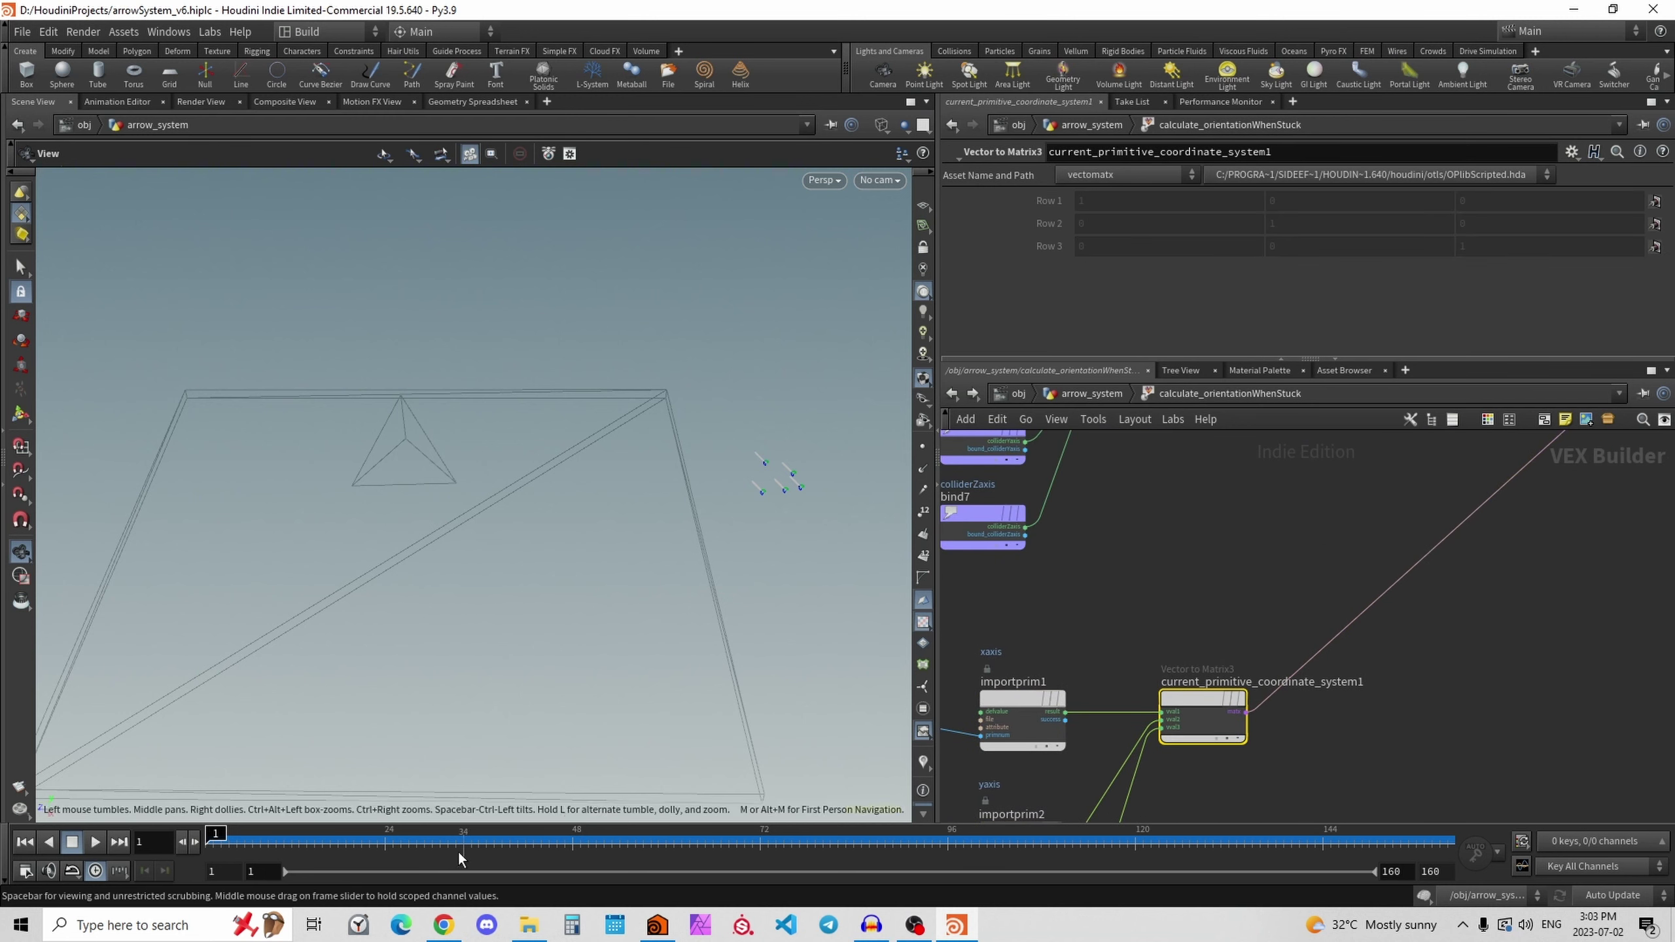
middle_click_drag(1185, 429, 1138, 524)
scroll(1191, 555, "down", 3)
scroll(1190, 554, "up", 3)
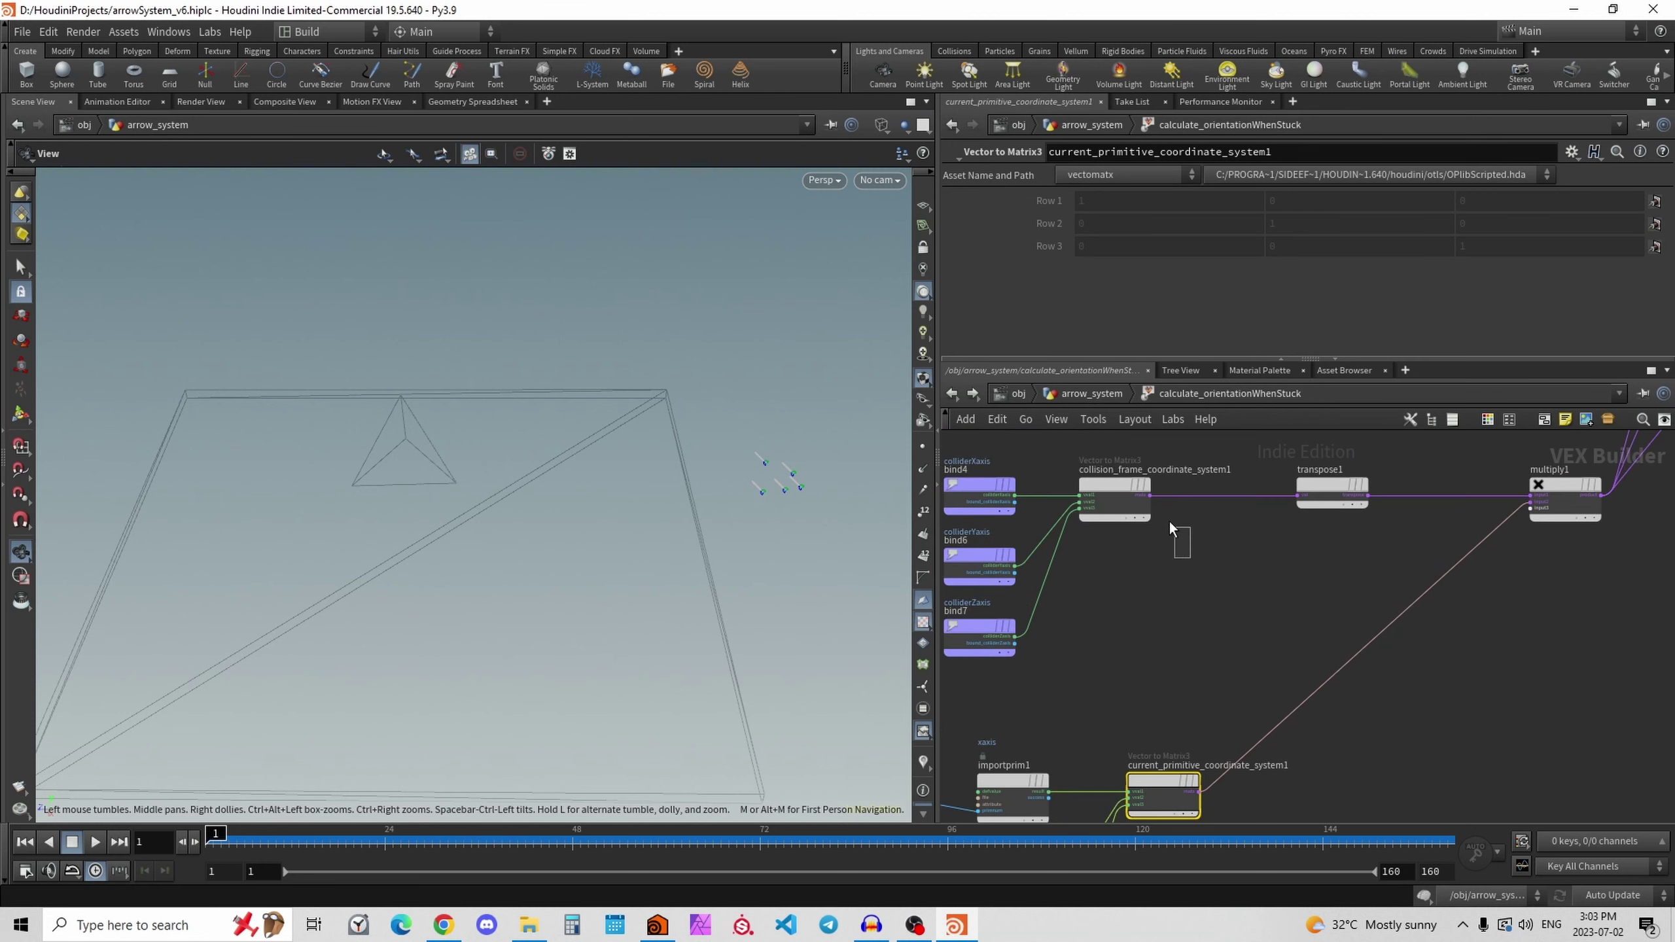
left_click(1094, 512)
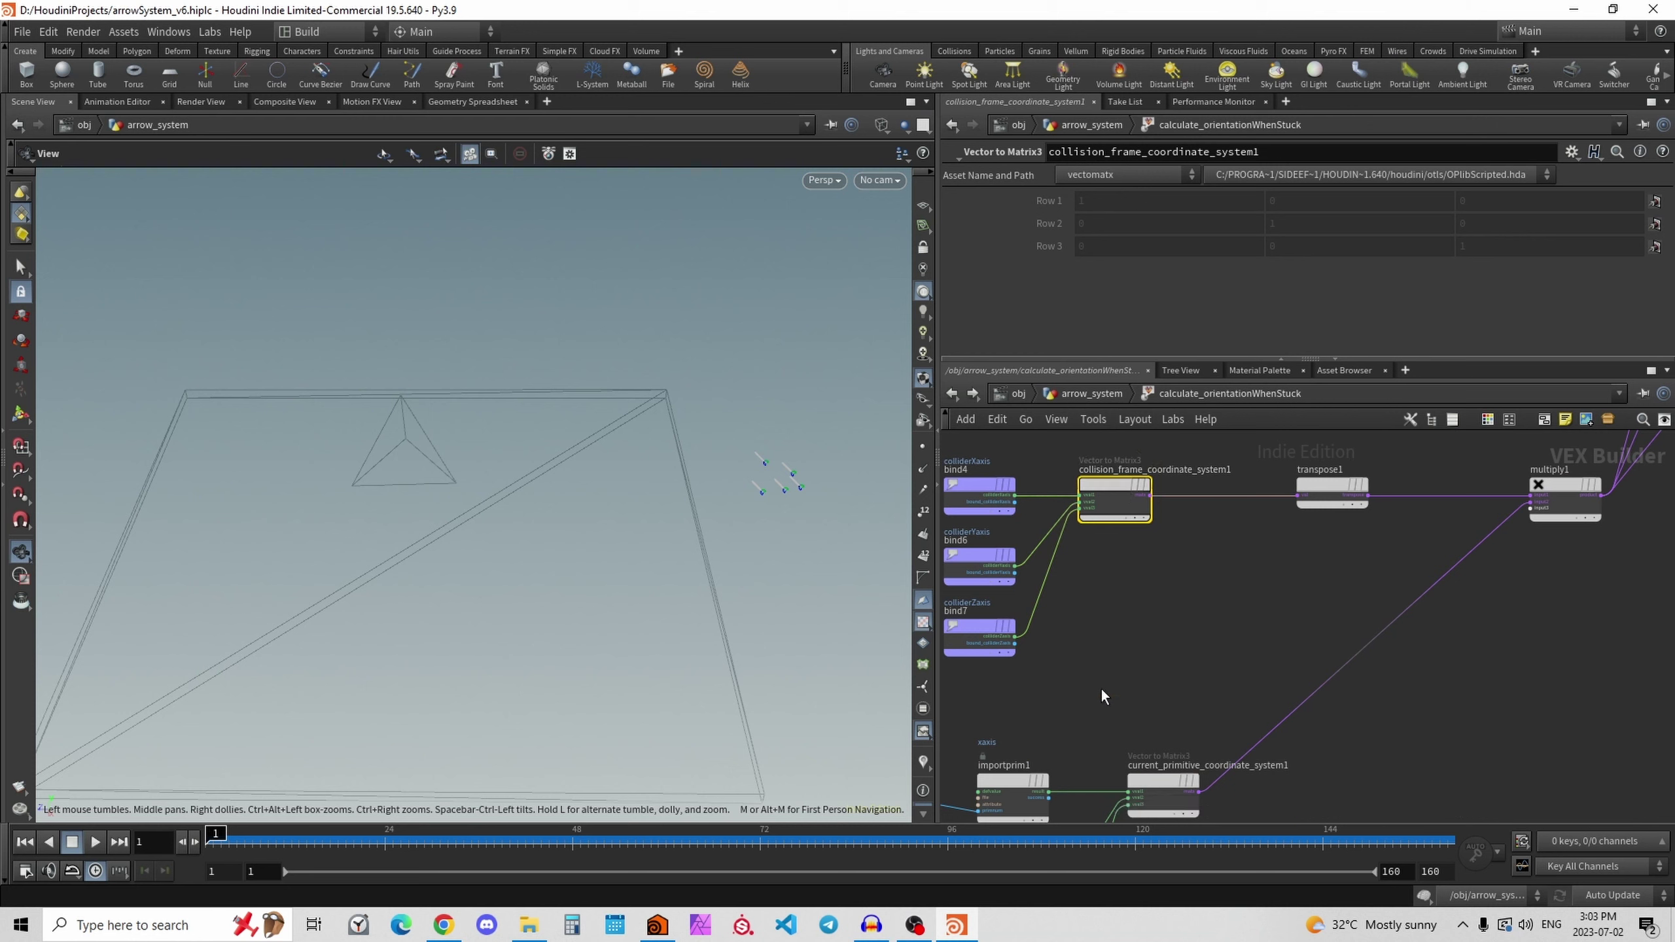
left_click(1164, 789)
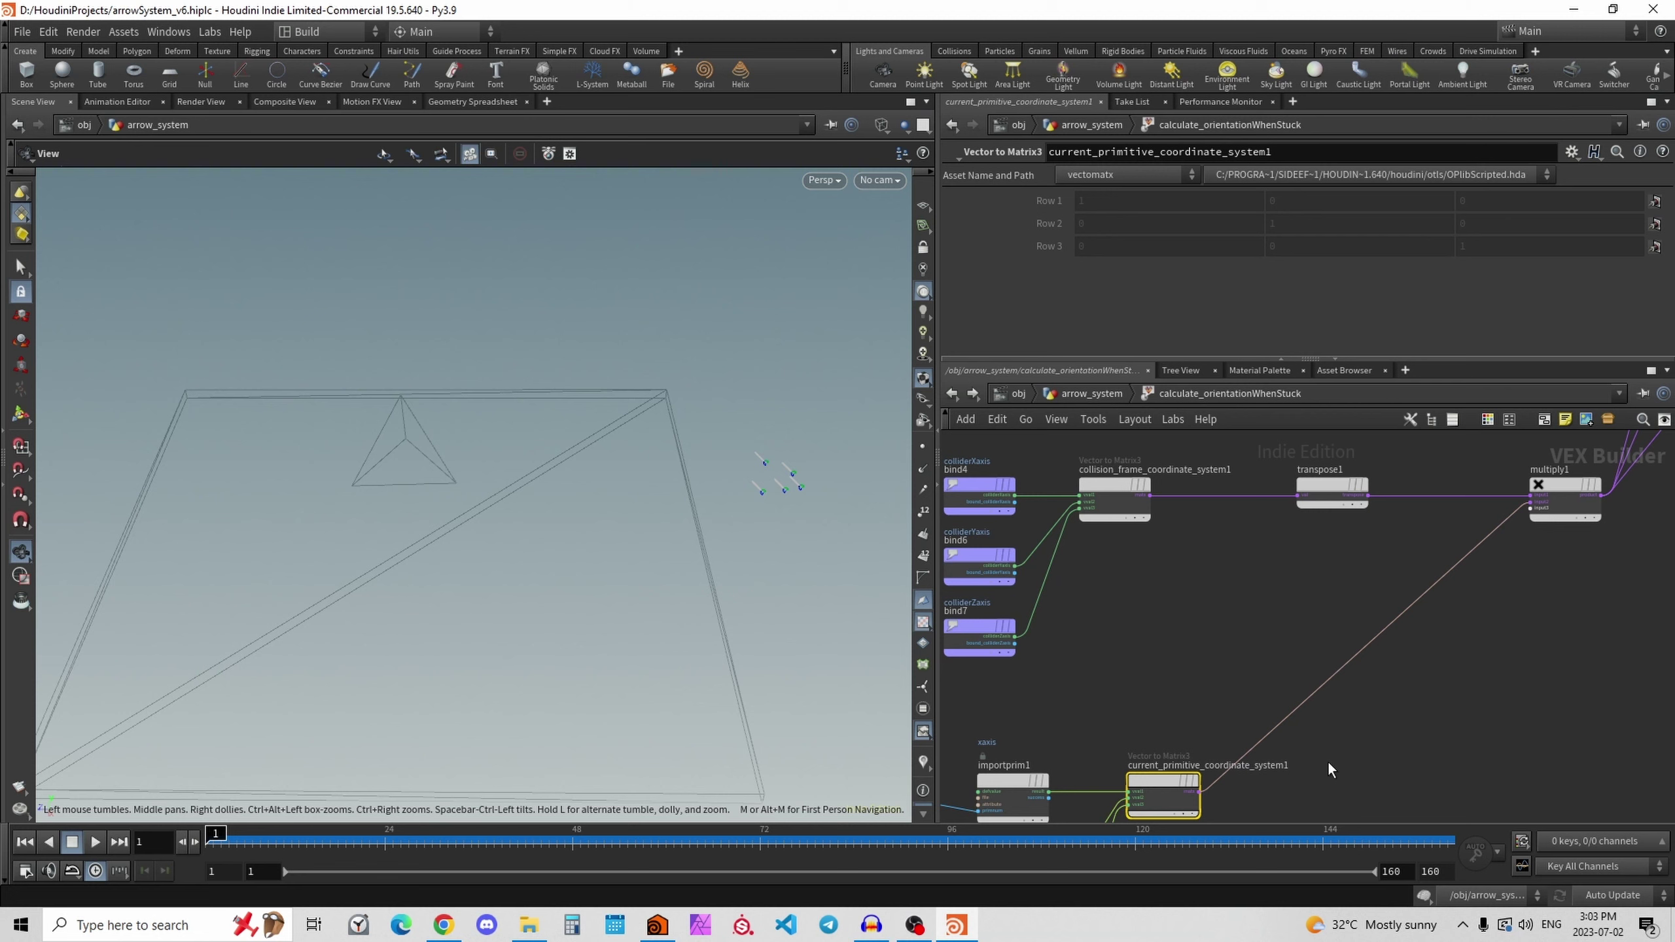
scroll(1297, 738, "down", 4)
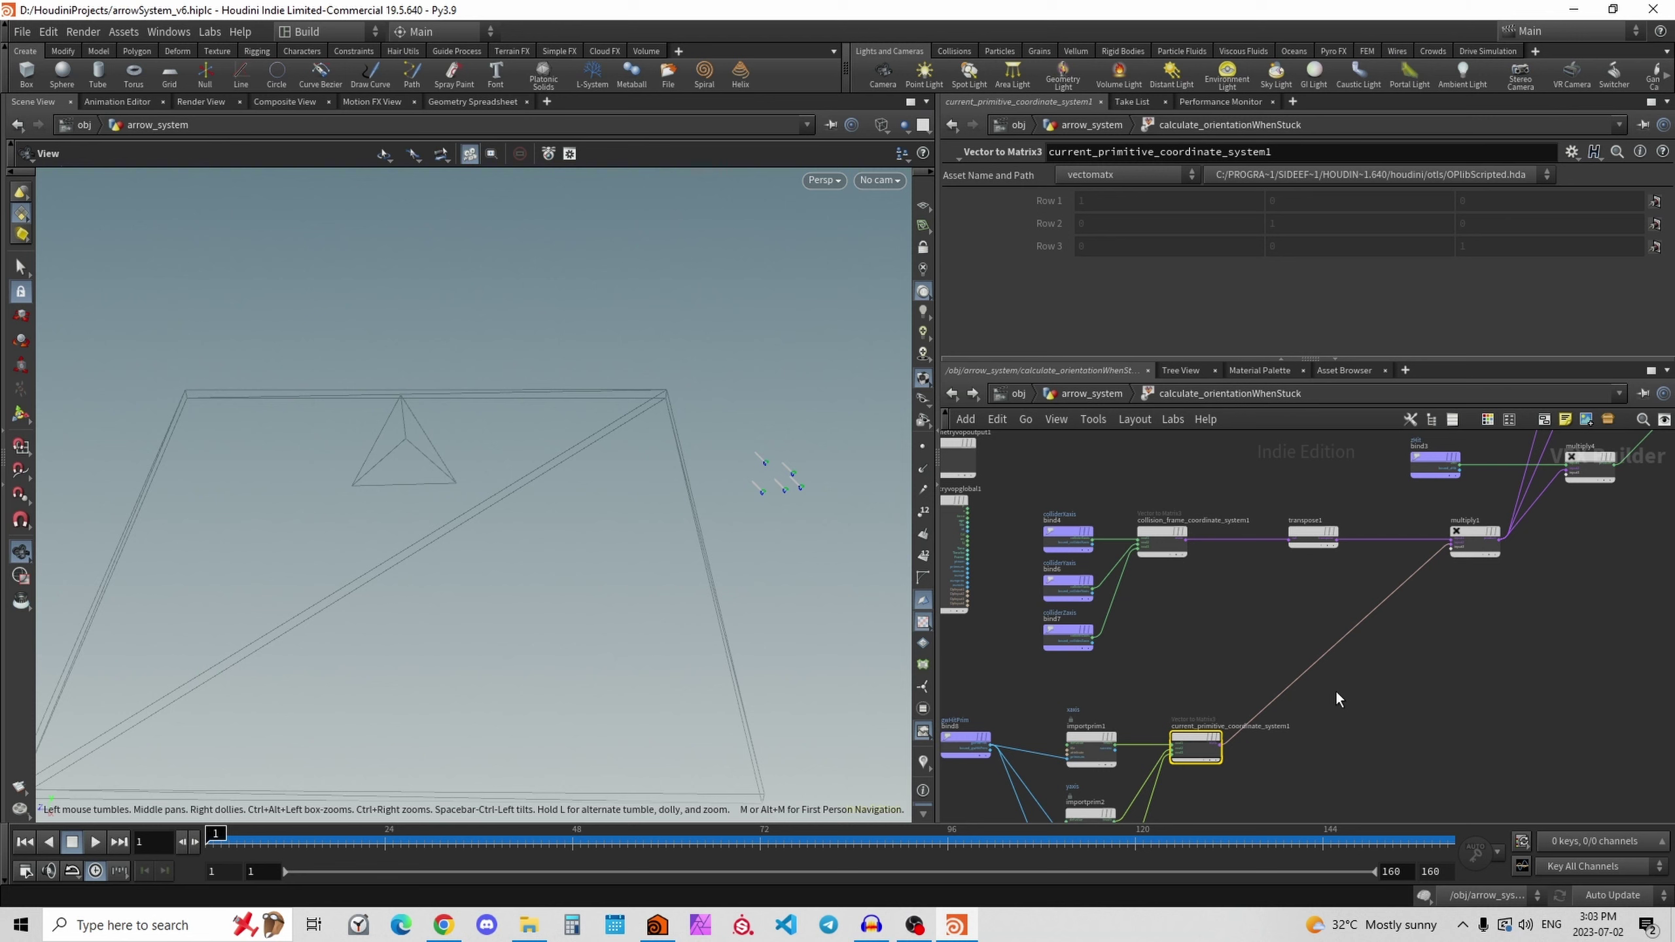
scroll(1248, 615, "up", 4)
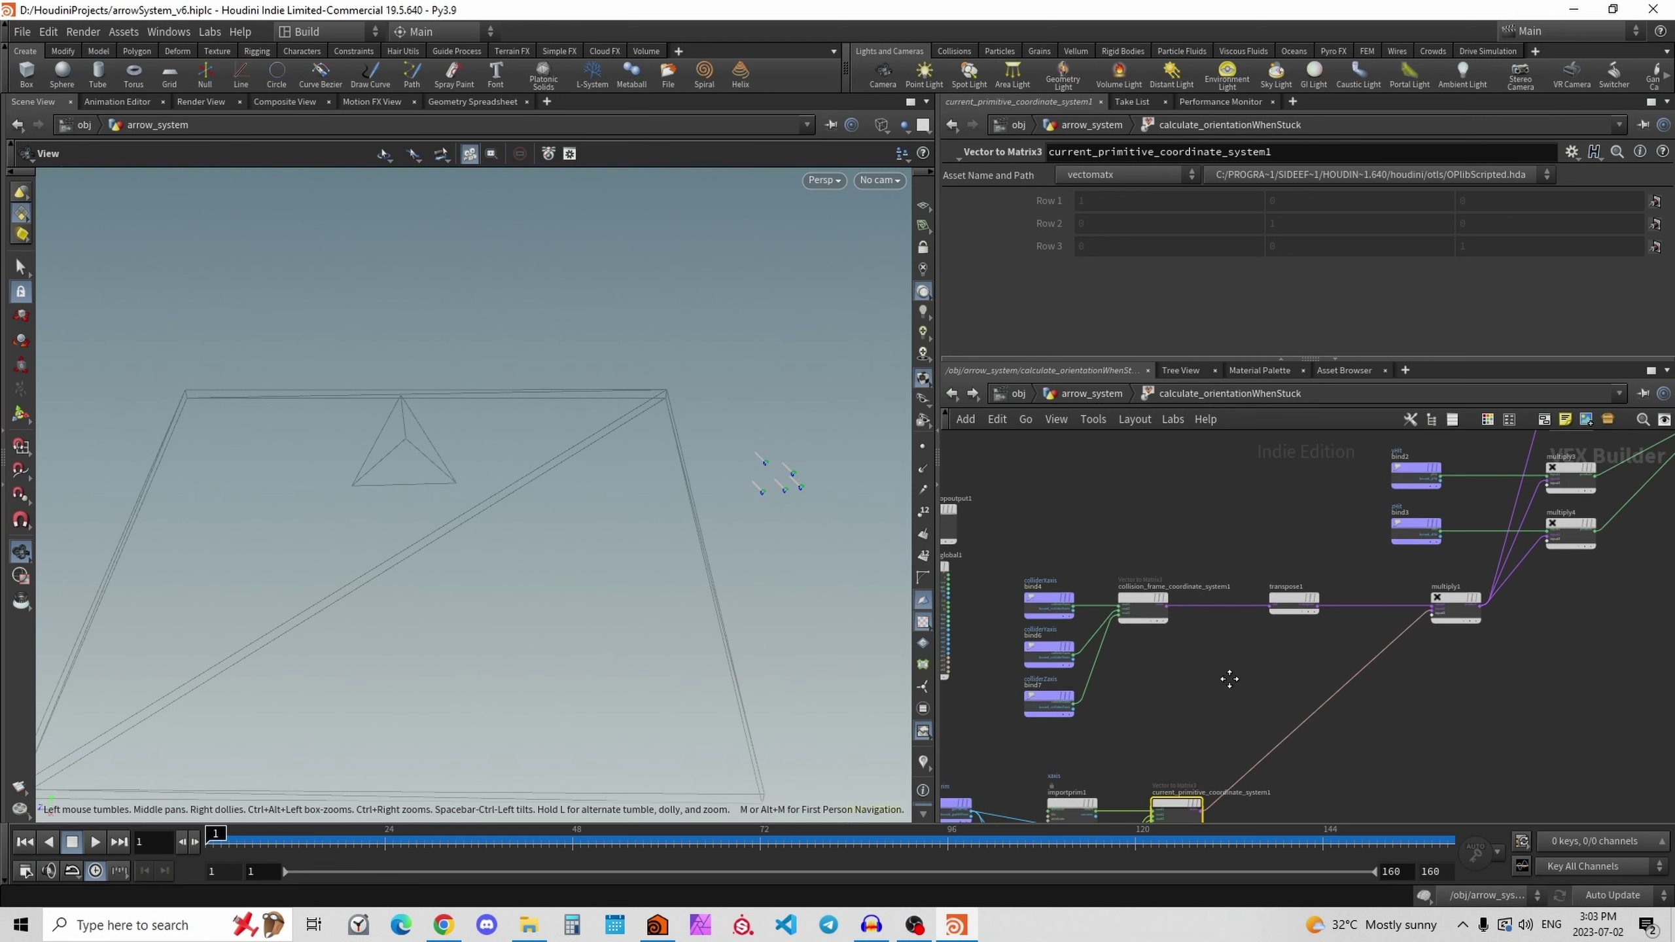
Review collision_frame_coordinate_system1 and move transpose1 closer to it.
left_click(1061, 594)
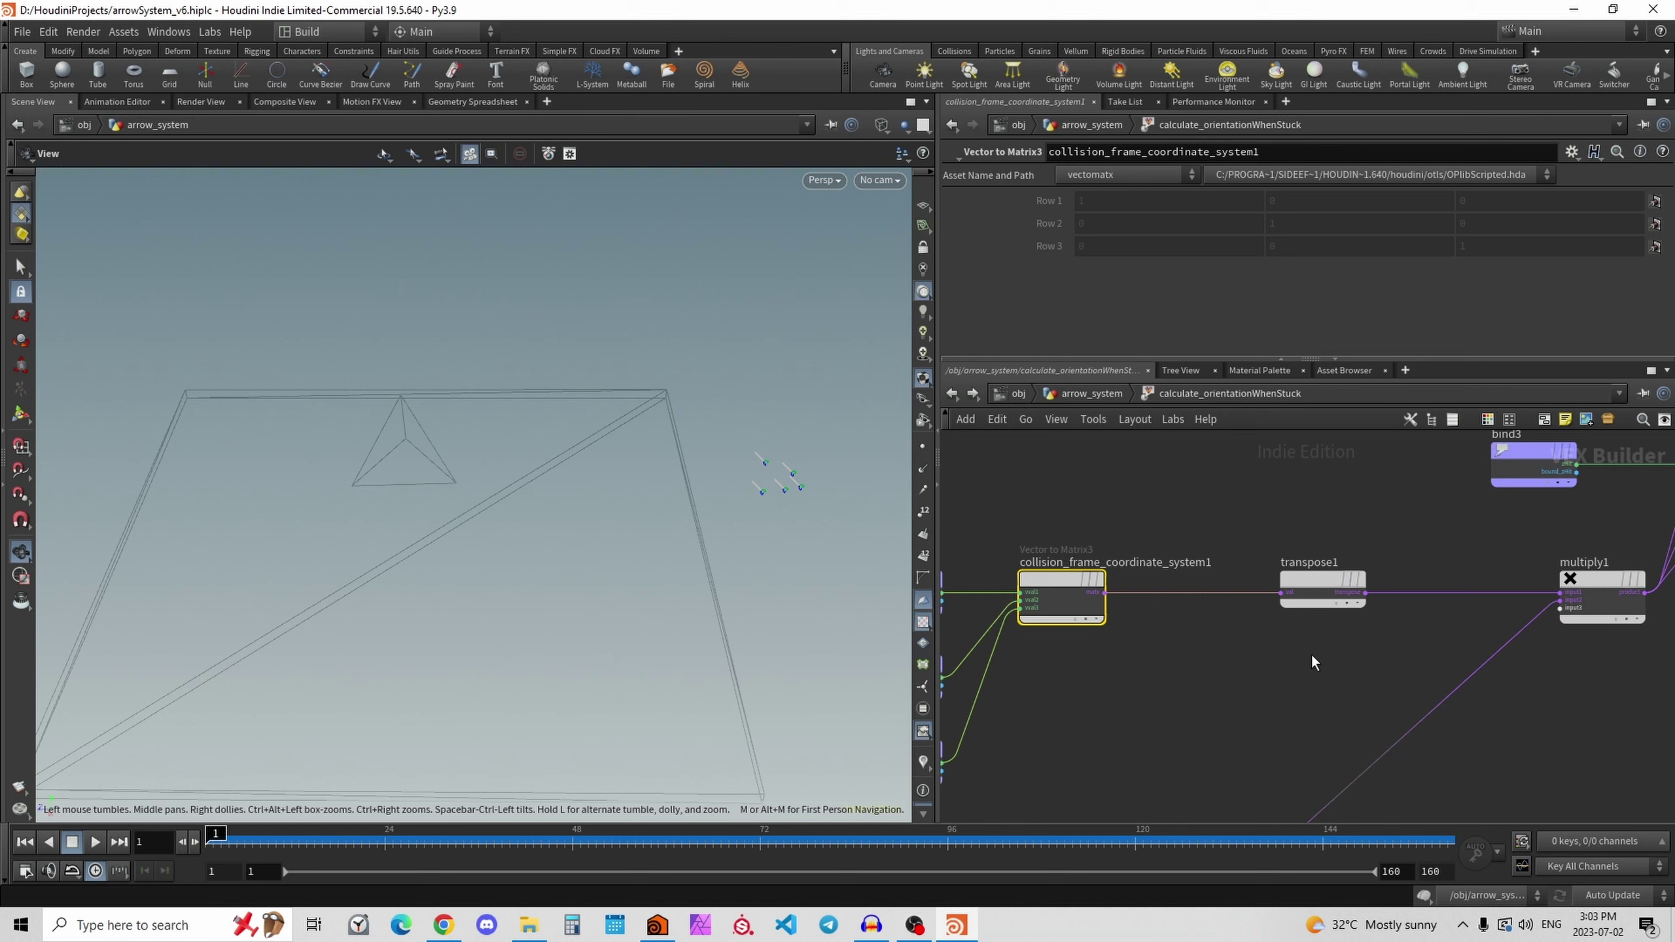
left_click(1322, 591)
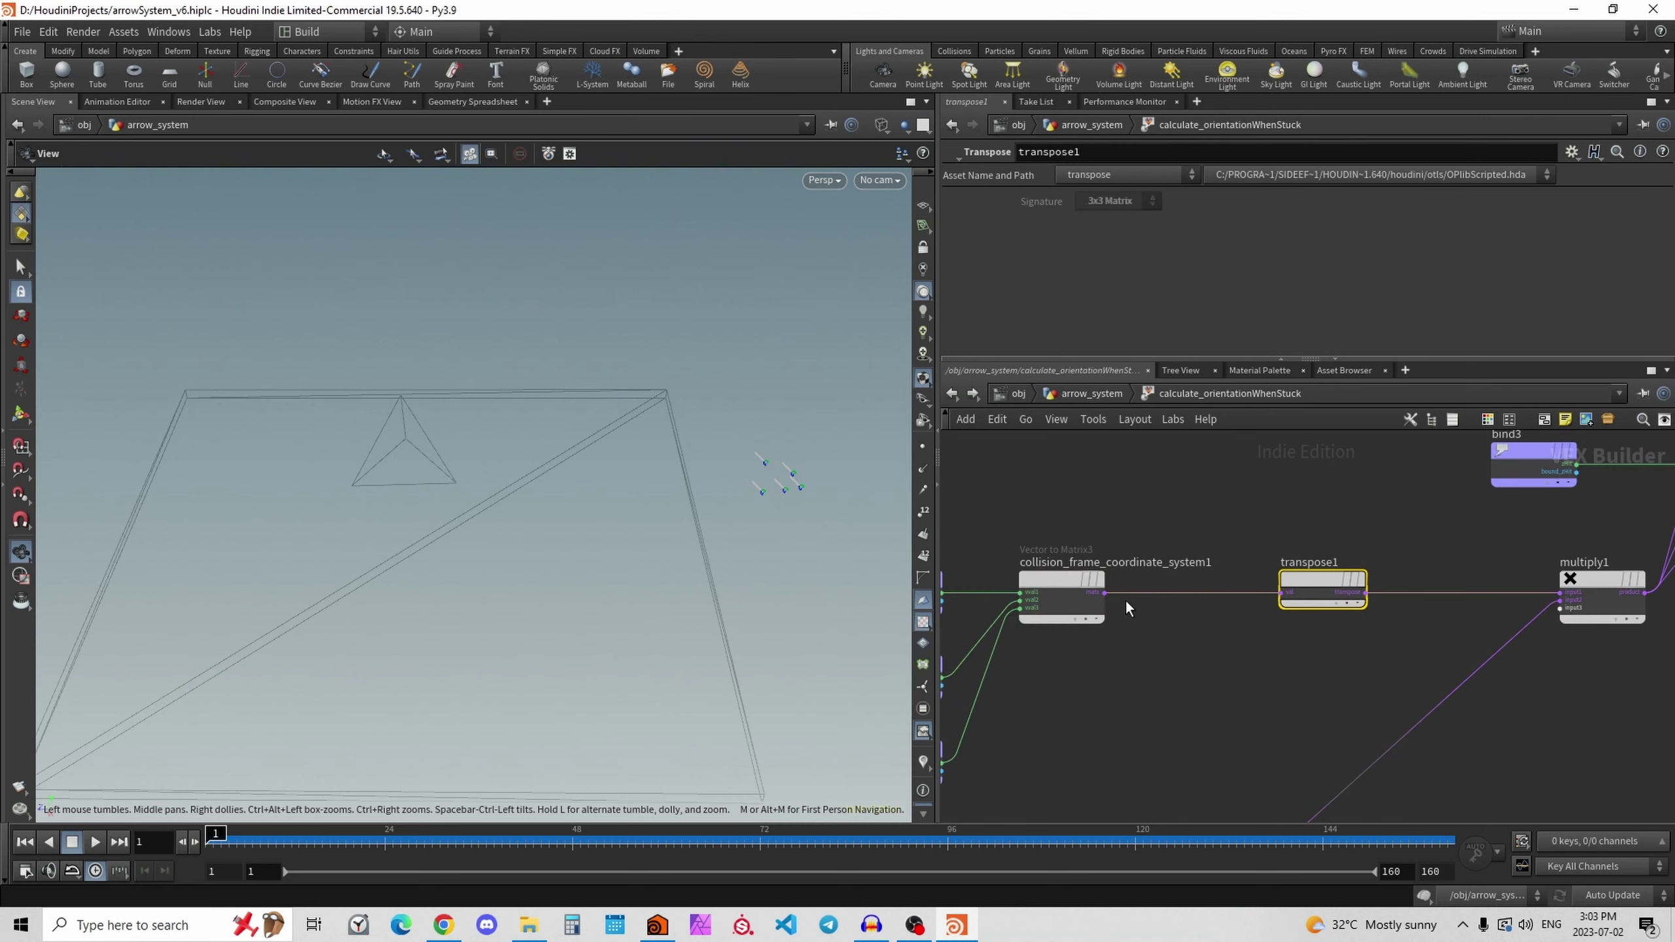
left_click(1071, 583)
left_click_drag(997, 497, 1371, 508)
left_click_drag(1331, 580, 1275, 580)
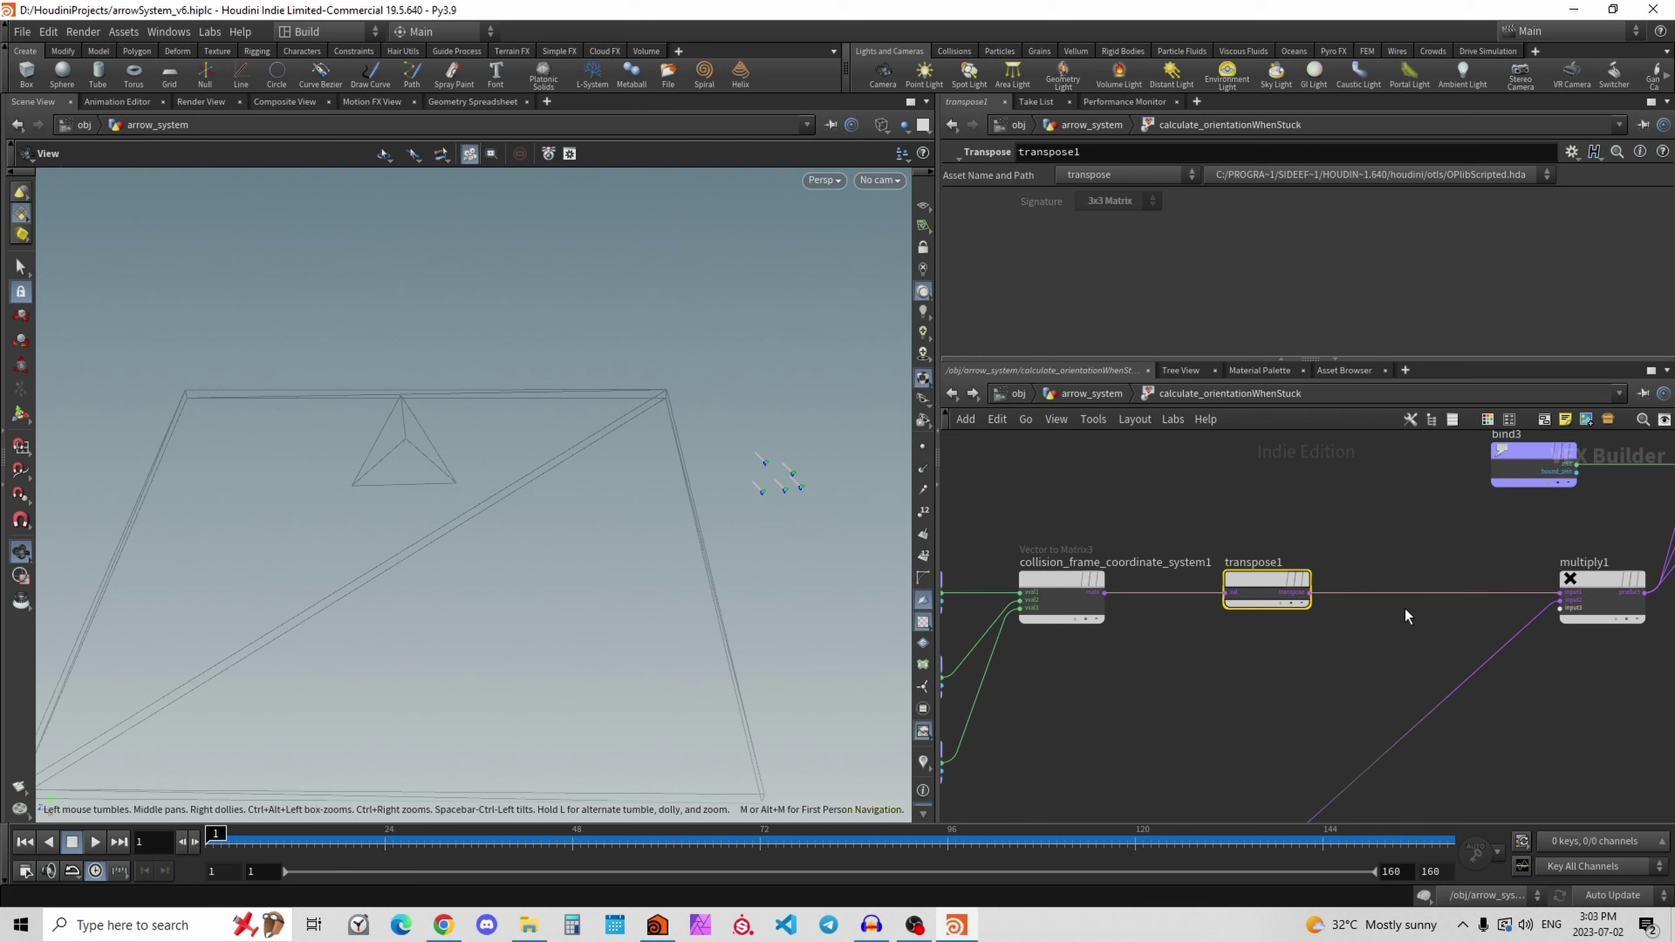
Examine multiply1 and the connection it receives from current_primitive_coordinate_system1.
middle_click_drag(1330, 644, 1292, 548)
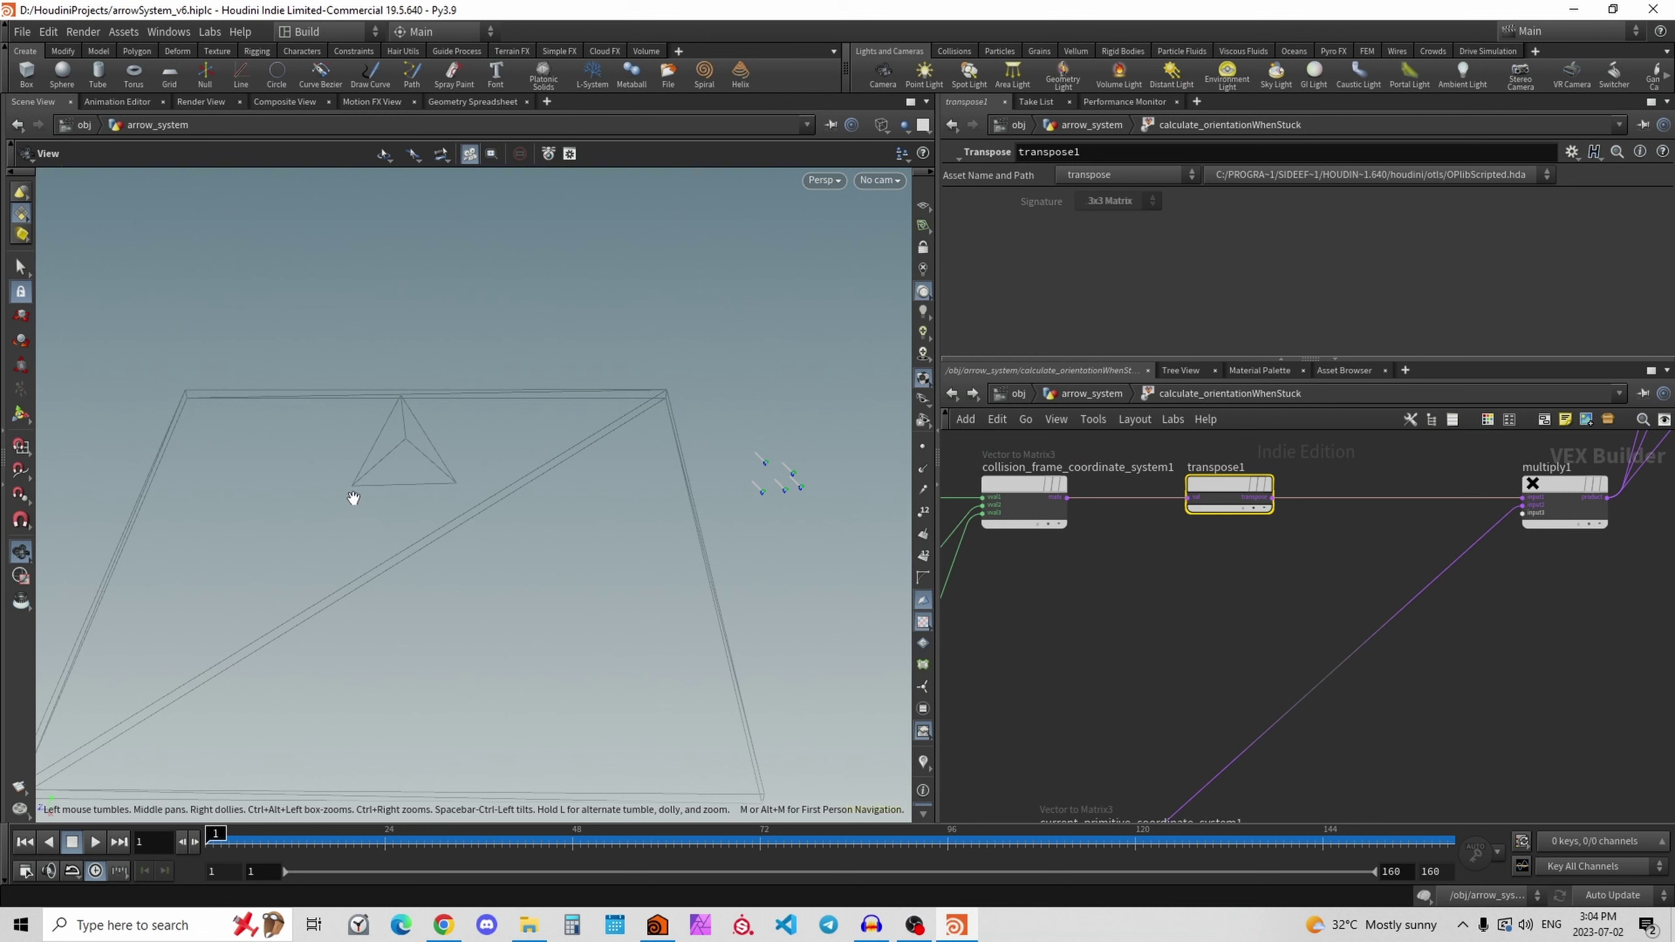
middle_click_drag(1585, 745, 1533, 703)
scroll(1521, 659, "down", 2)
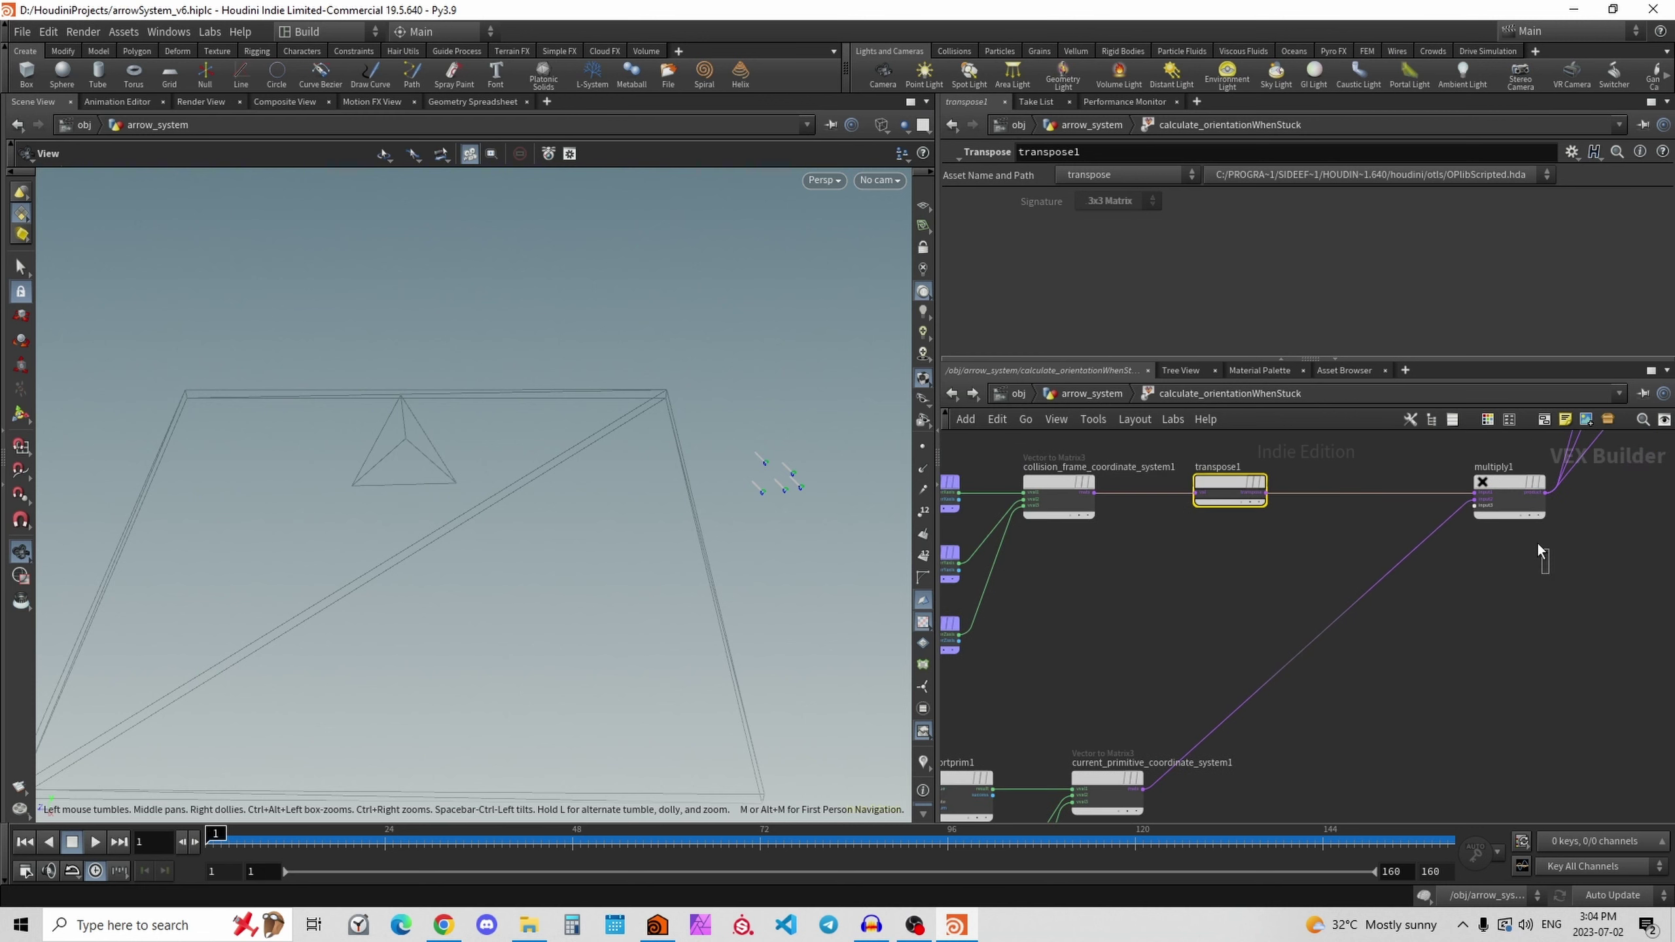
left_click(1484, 512)
left_click(1135, 795)
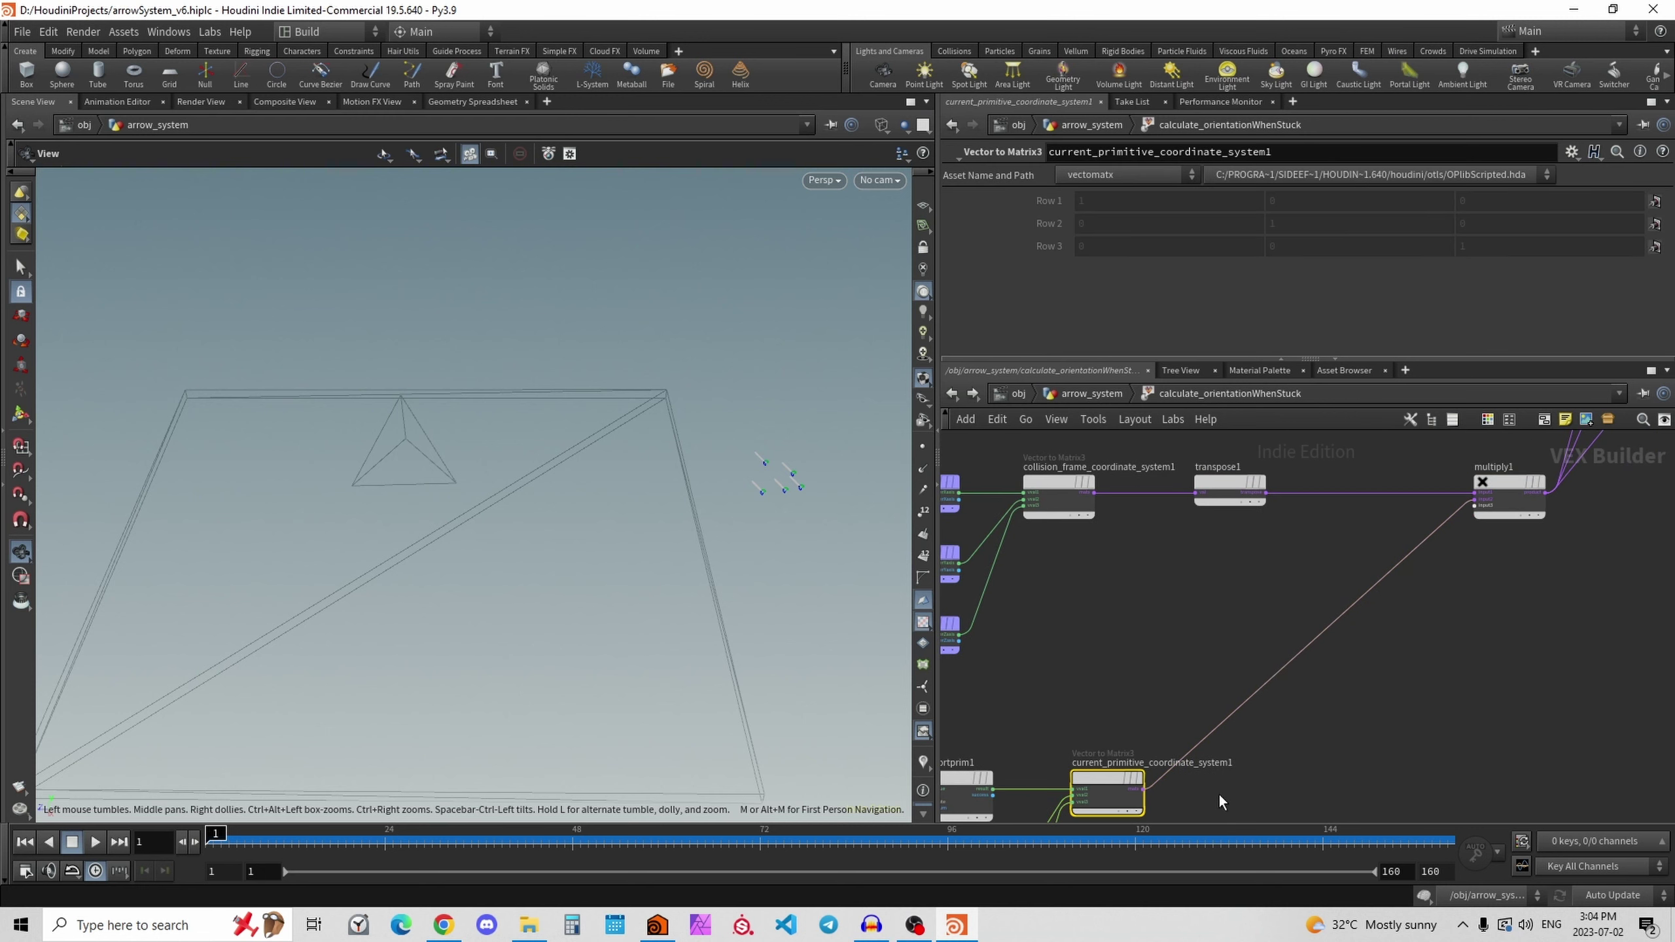
Inspect the xHit, yHit and zHit bind nodes that feed multiply2, multiply3 and multiply4.
middle_click_drag(1520, 629, 1331, 737)
scroll(1385, 712, "down", 3)
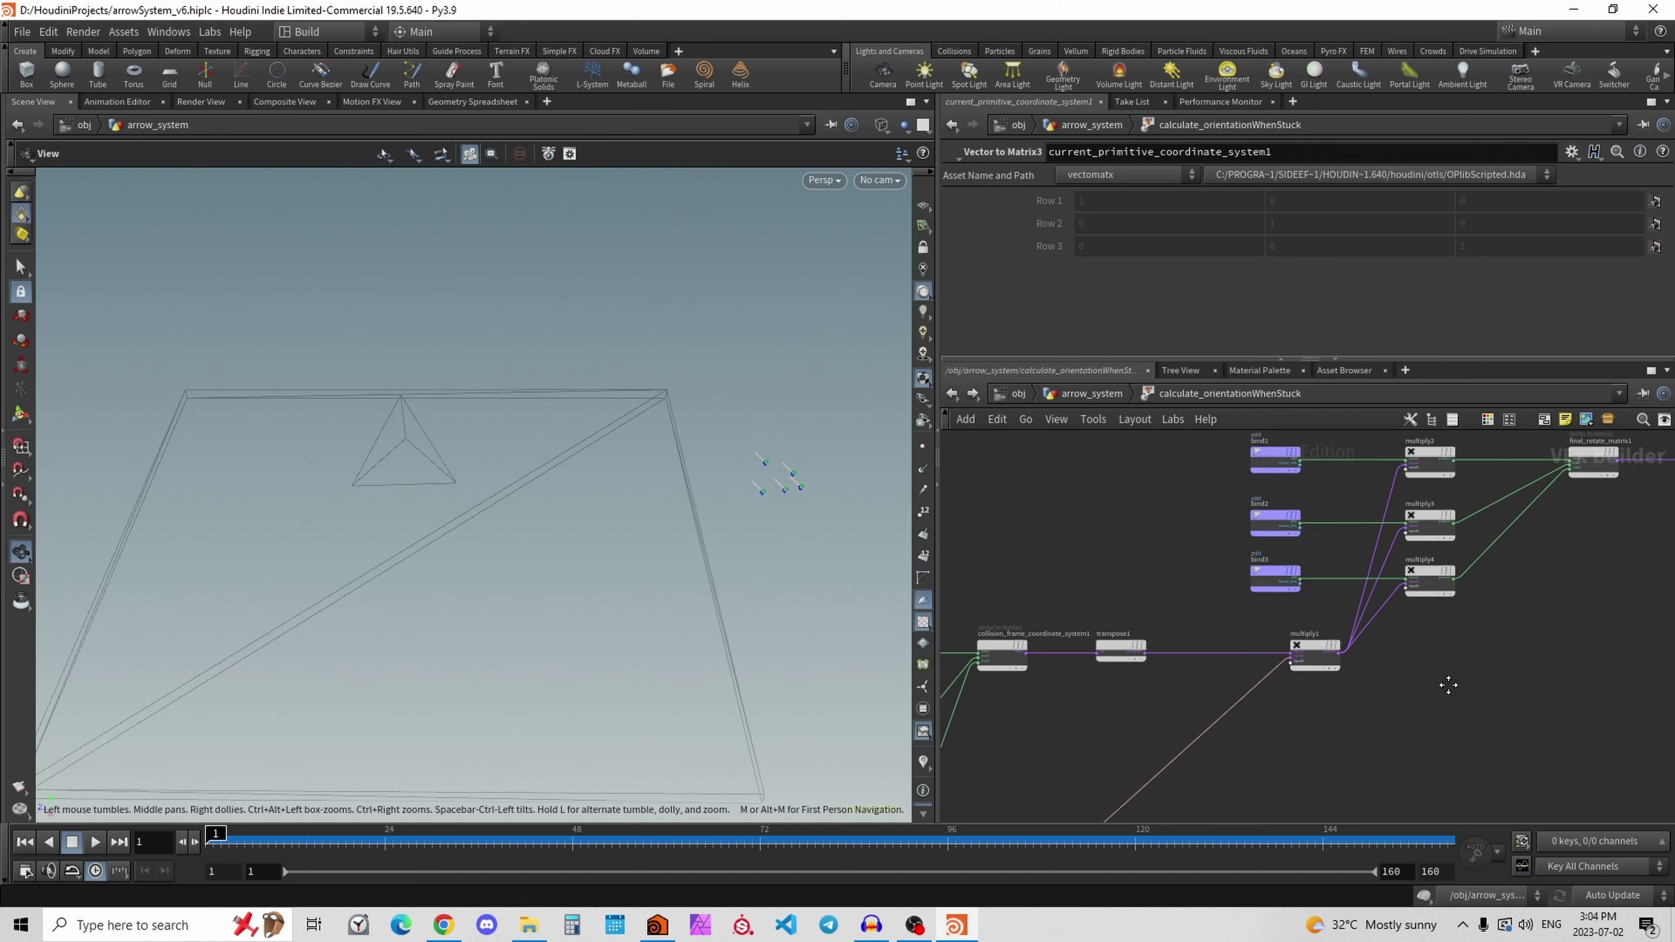
middle_click_drag(1446, 685, 1345, 776)
scroll(1348, 778, "up", 3)
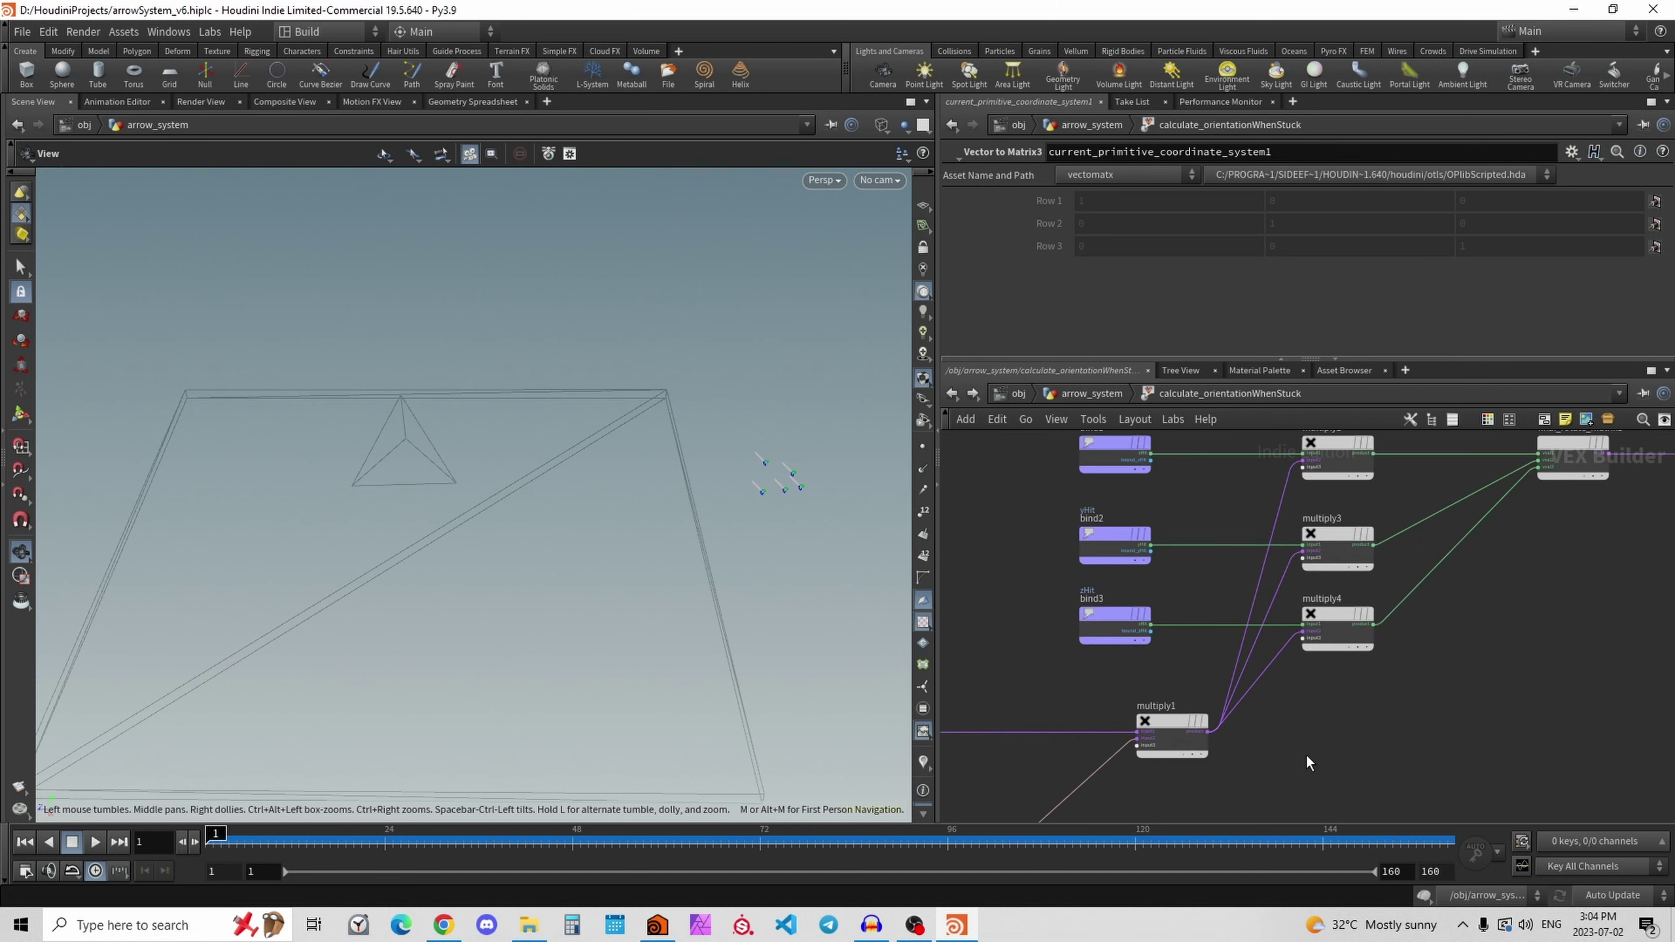
left_click(1114, 504)
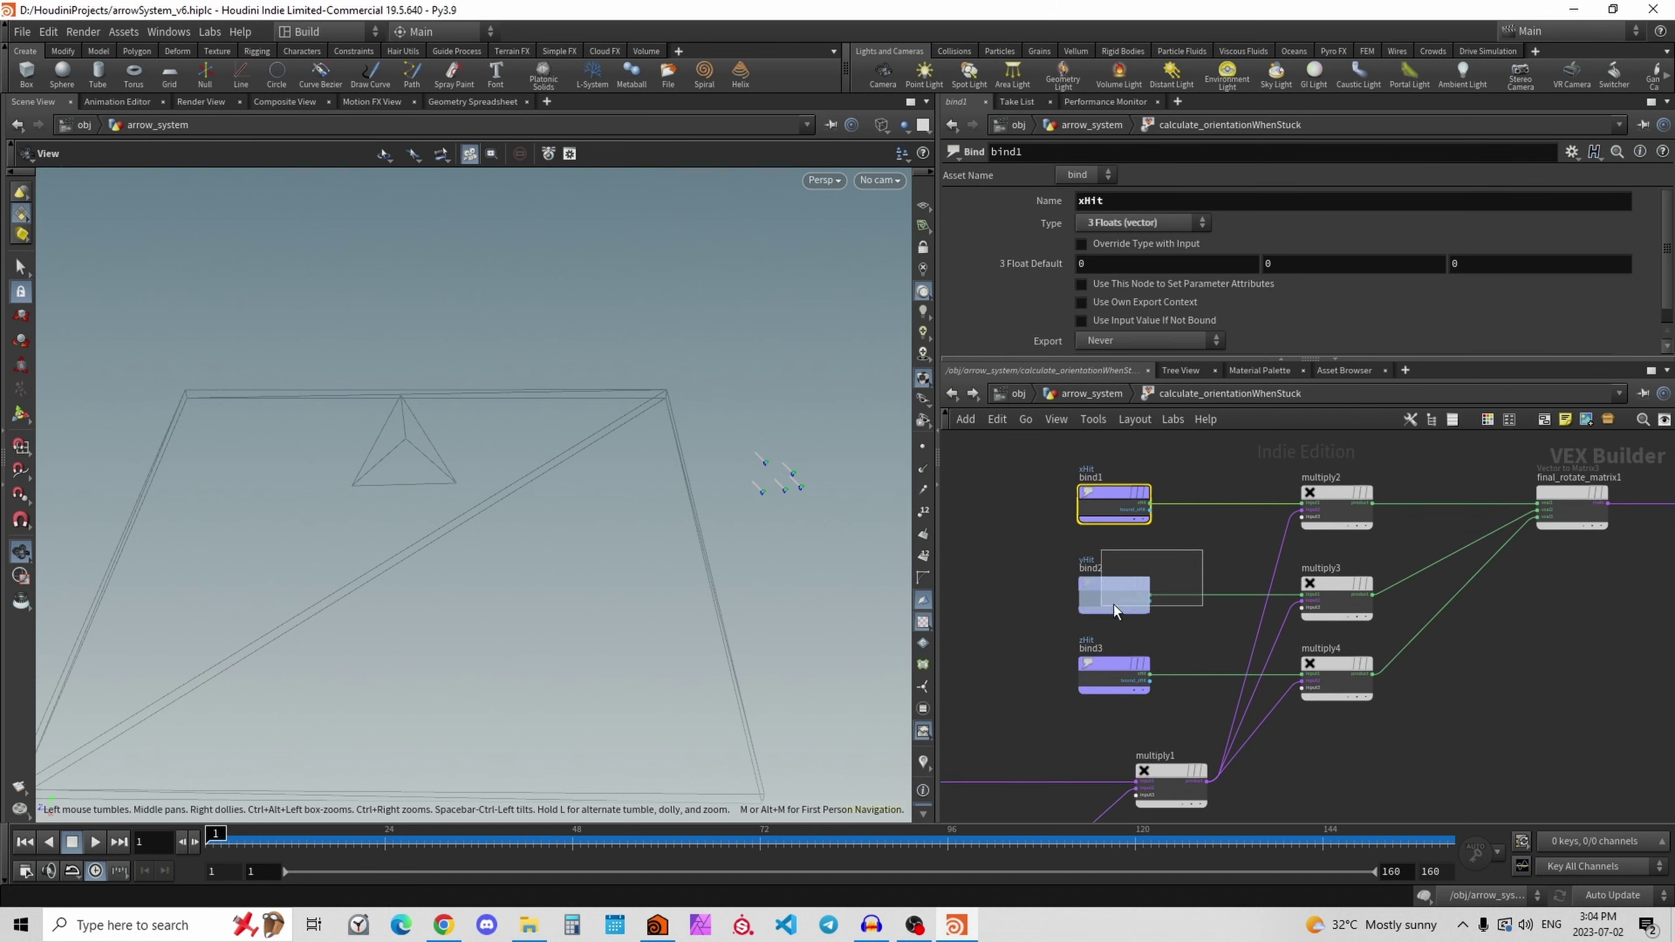
left_click_drag(1113, 606, 1118, 606)
left_click_drag(1186, 639, 1124, 683)
left_click_drag(1126, 505, 1137, 507)
left_click_drag(1064, 583, 1144, 607)
left_click_drag(1063, 666, 1146, 684)
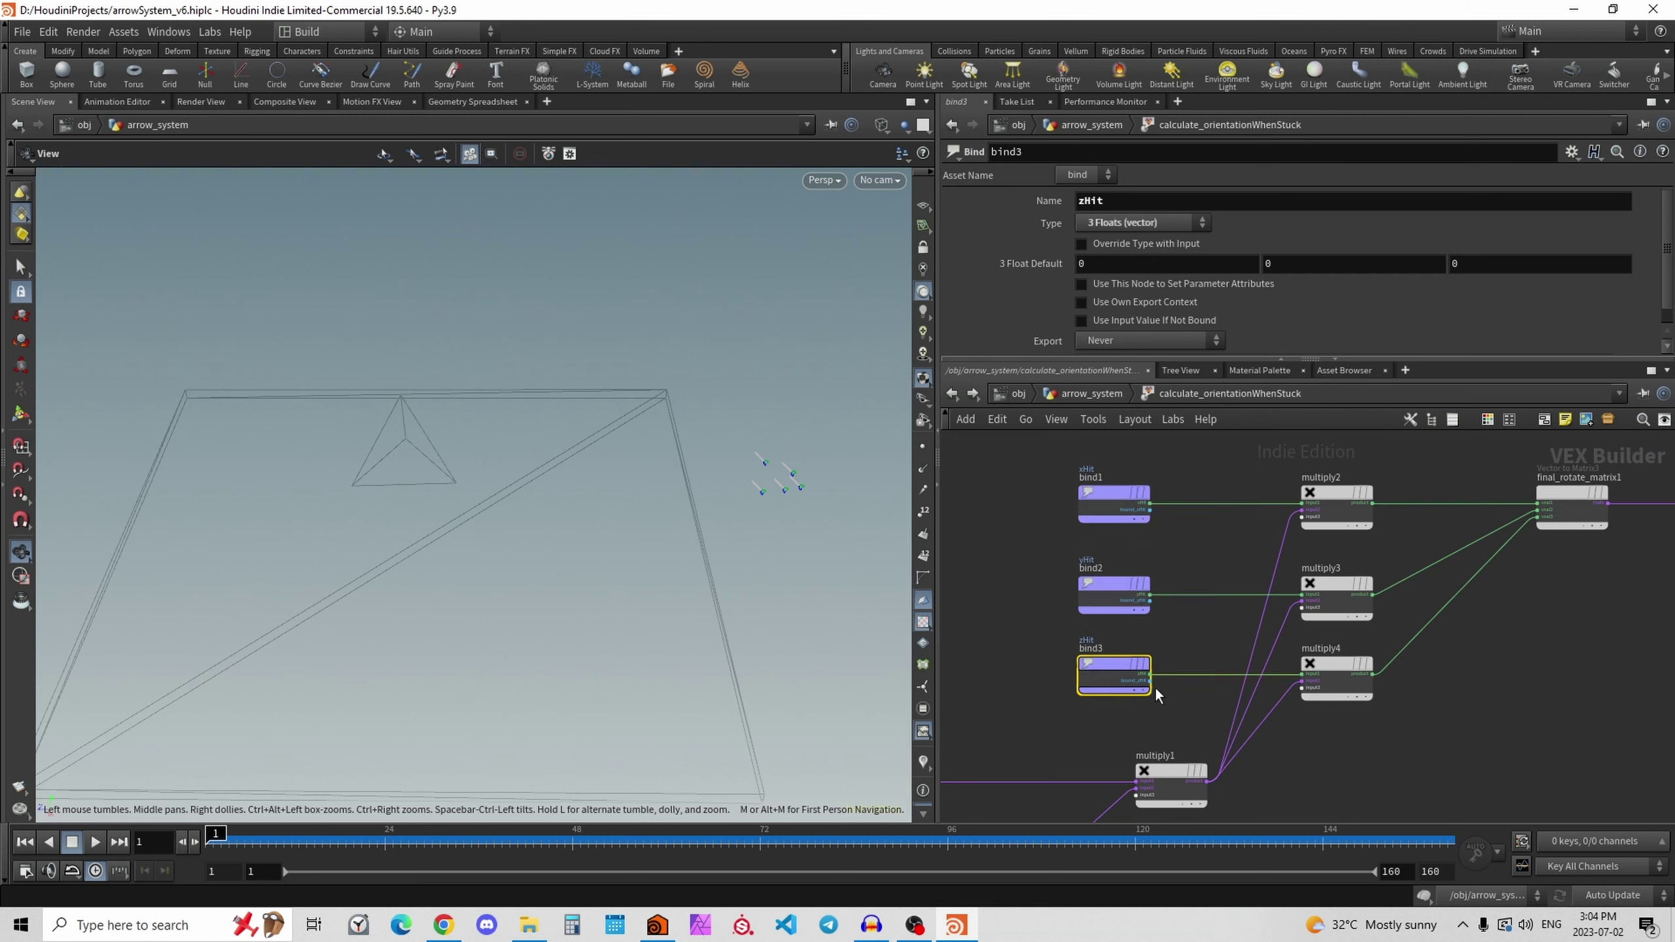
left_click_drag(1035, 515, 1216, 543)
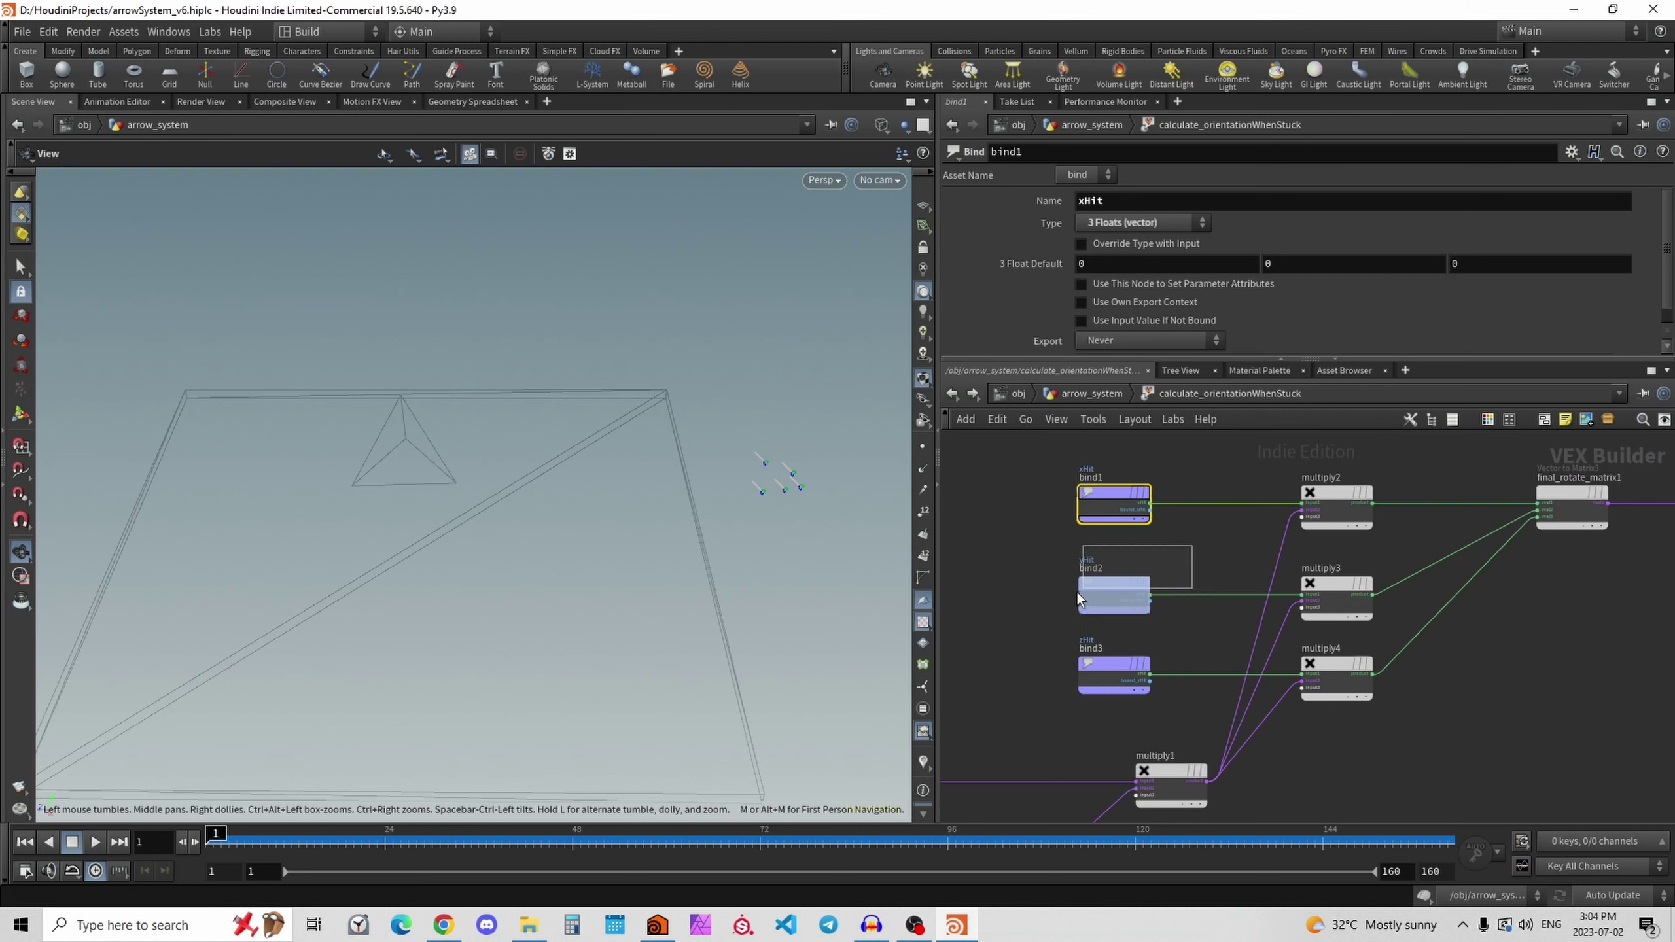
left_click_drag(1077, 592, 1067, 597)
left_click_drag(1026, 658, 1146, 682)
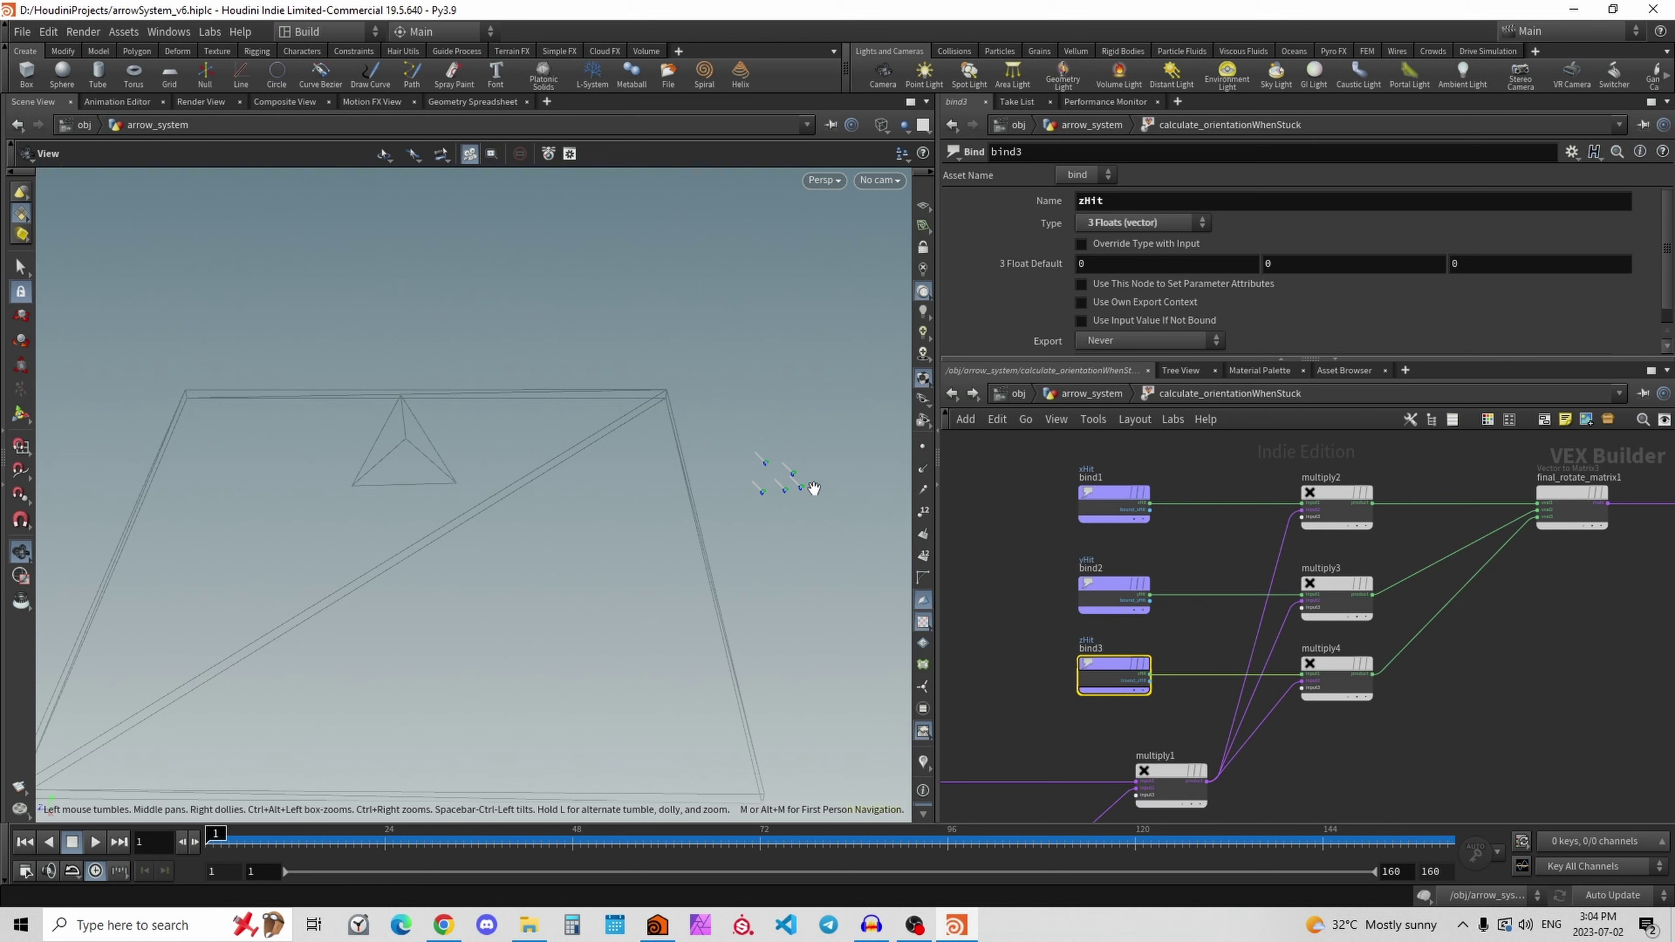
Turn on the viewport visualizers to display the arrows' orientation axes.
left_click(924, 764)
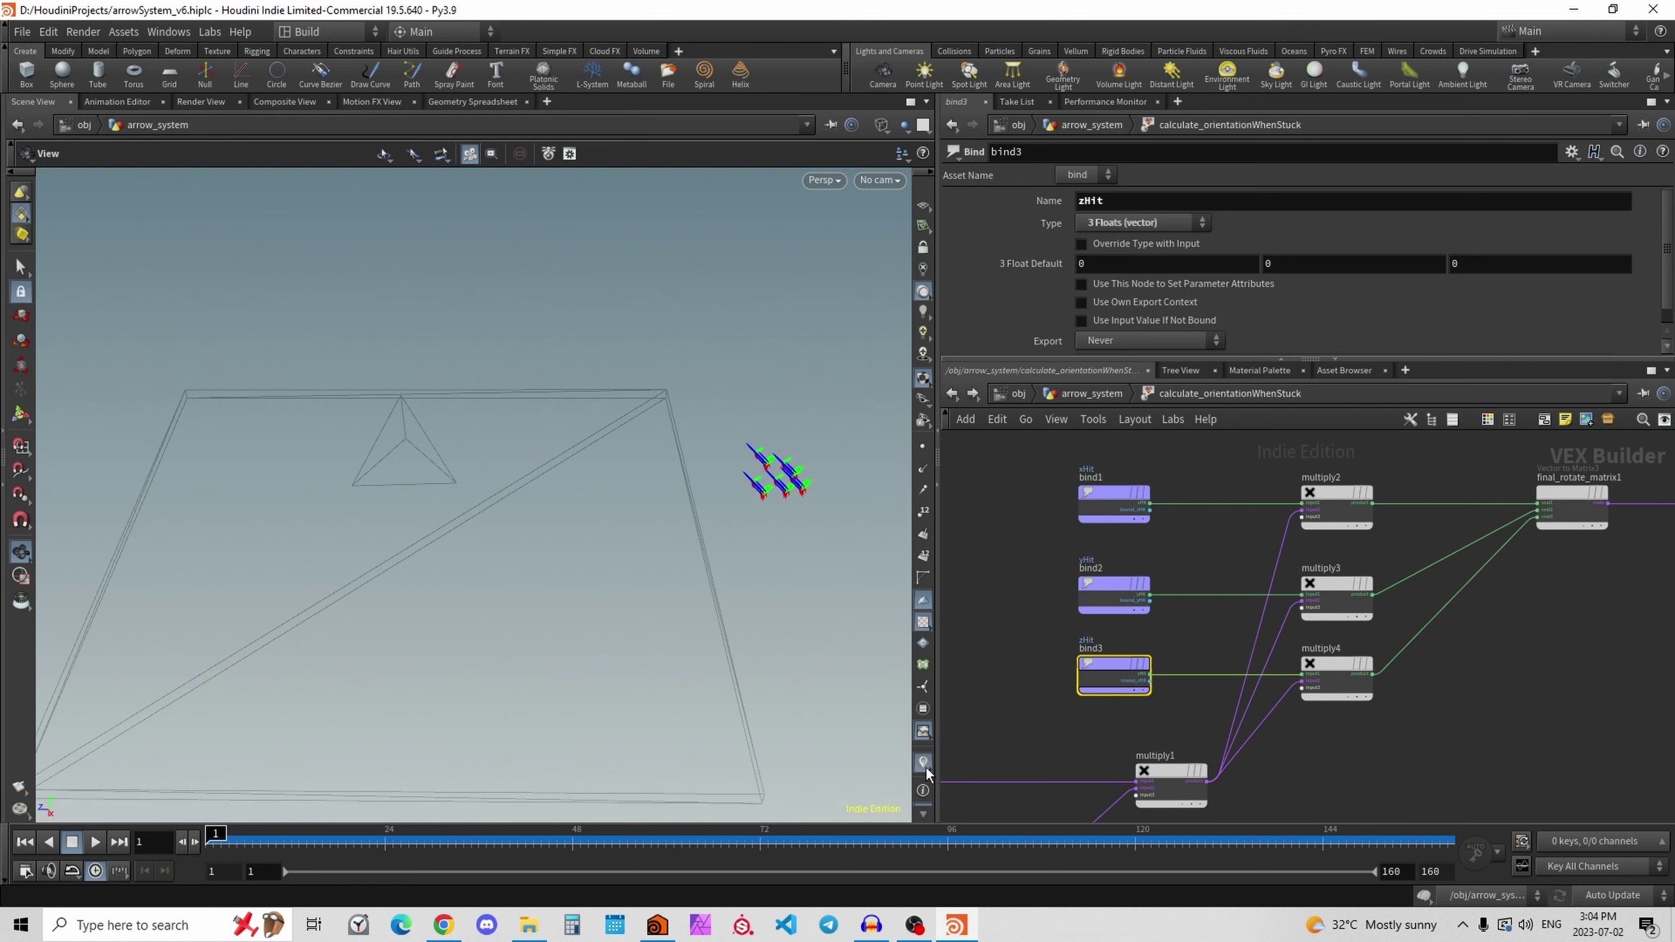
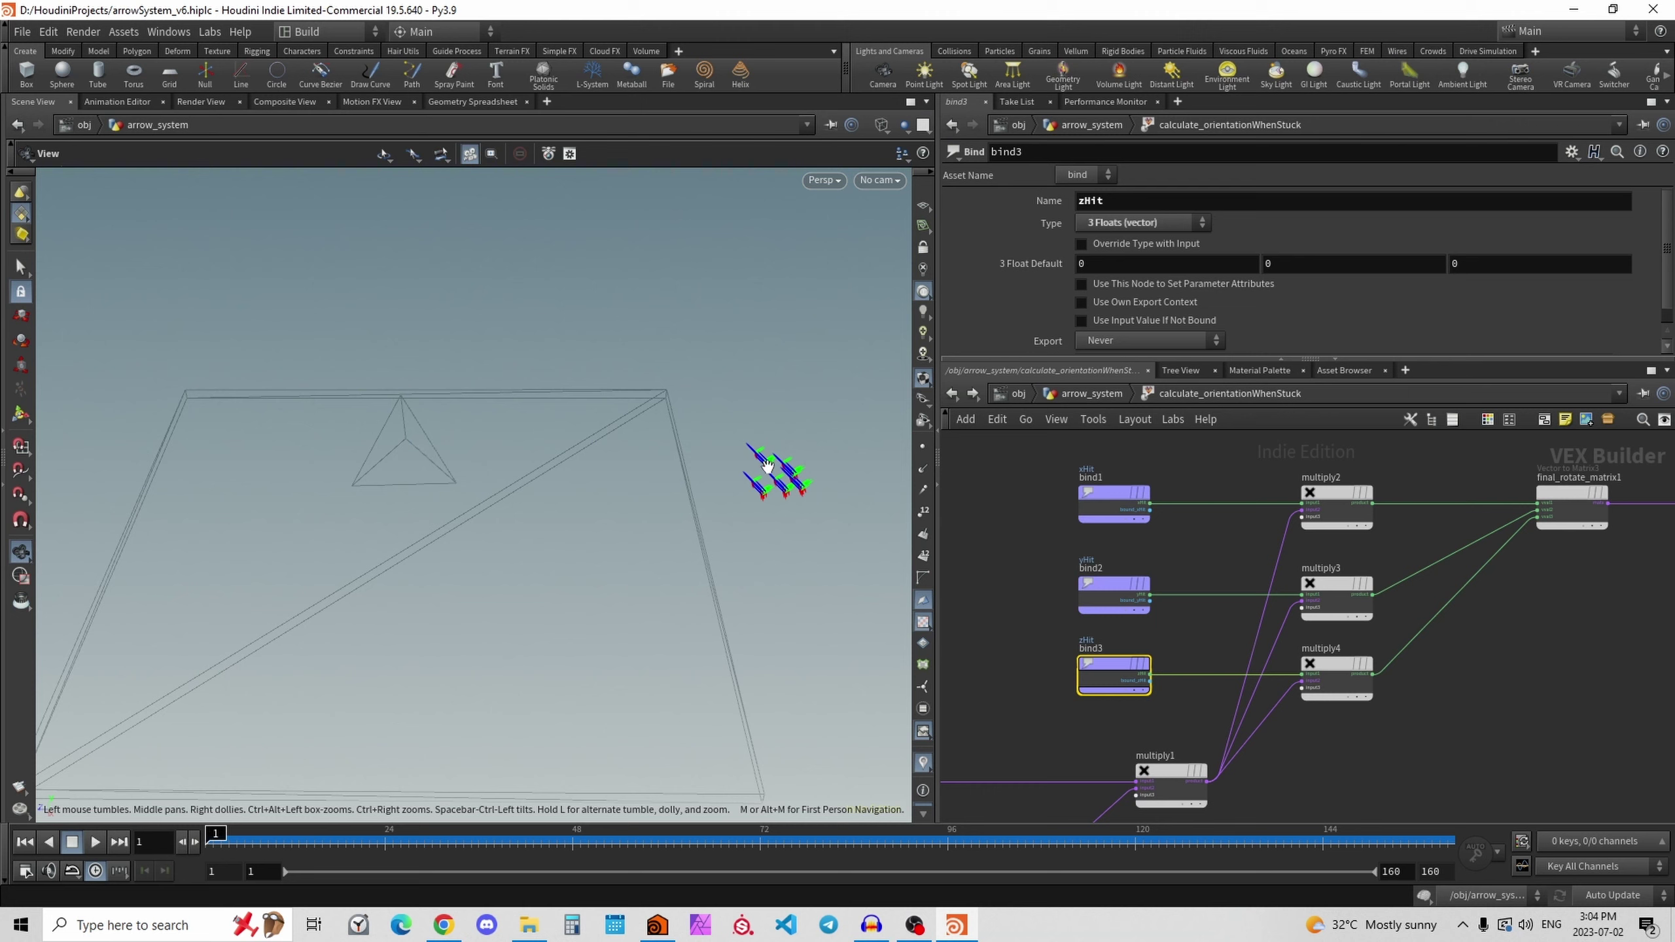
Move multiply1 slightly closer to transpose1.
scroll(1389, 676, "down", 4)
scroll(1339, 709, "up", 2)
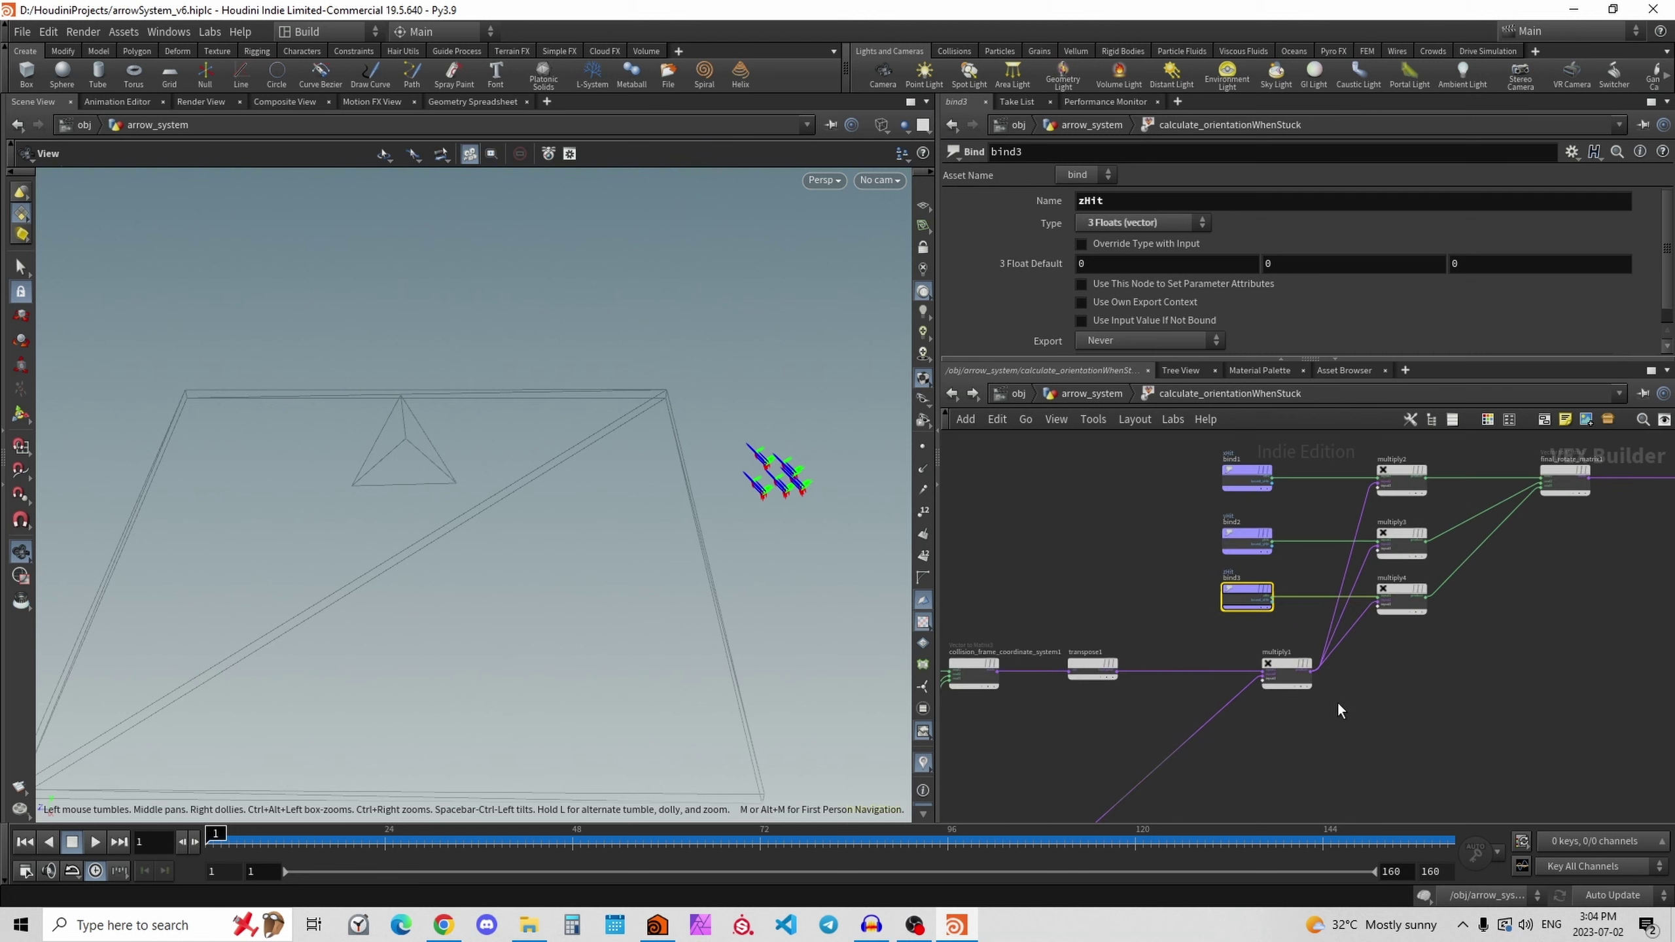
left_click_drag(1290, 668, 1260, 664)
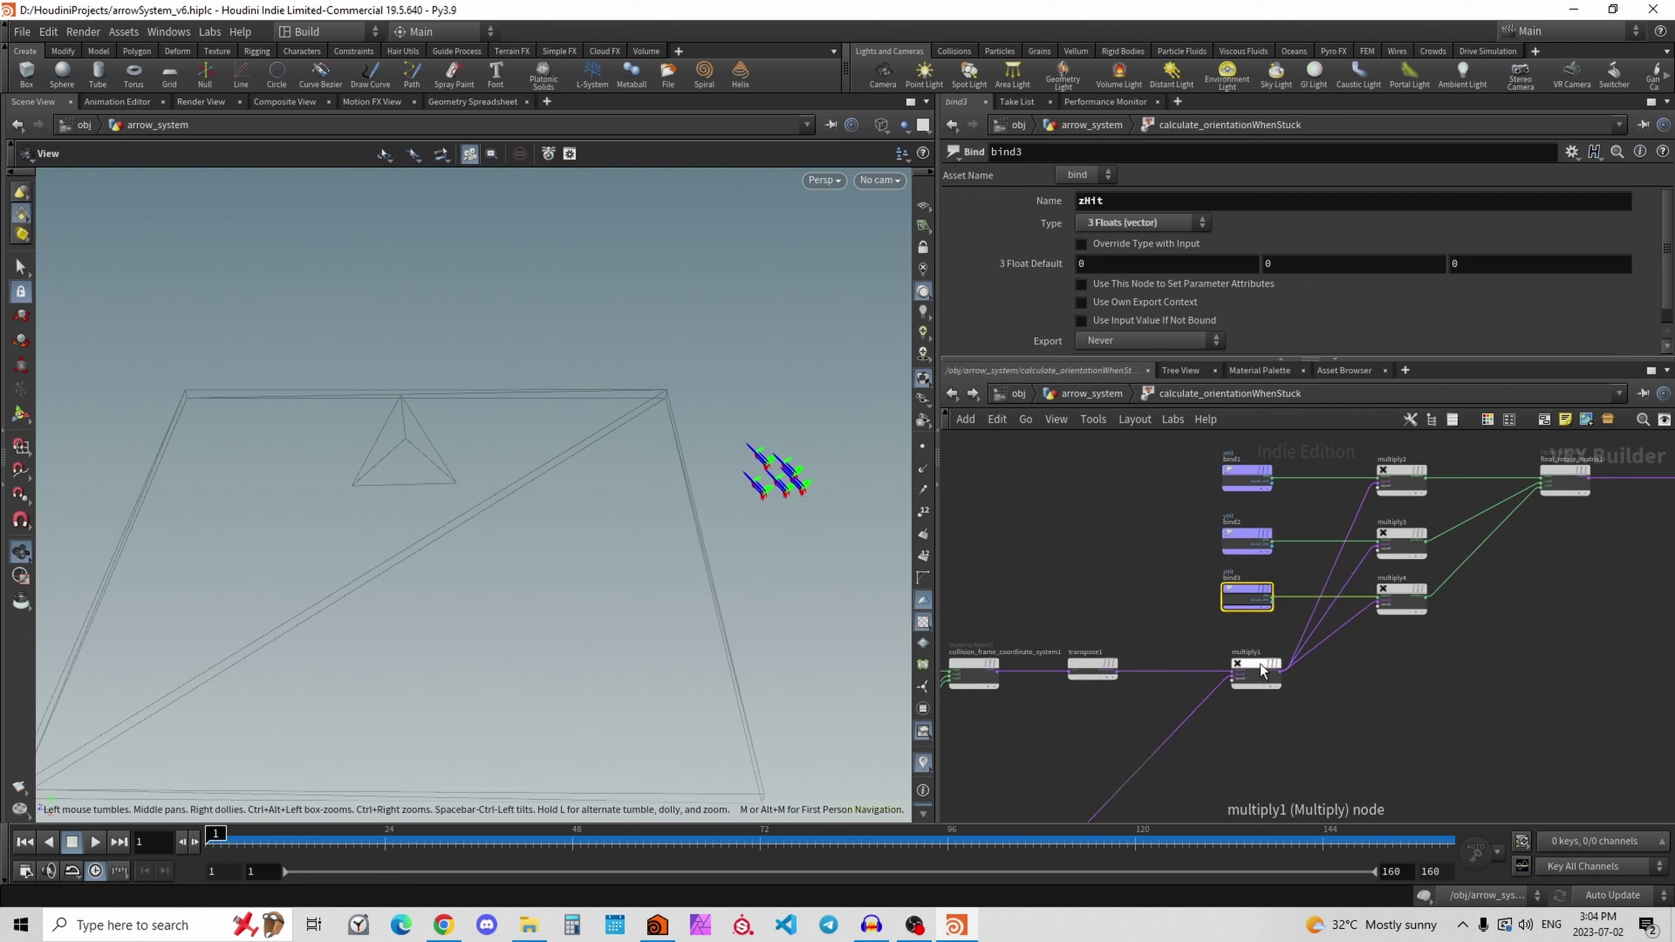
middle_click_drag(1093, 728, 1195, 695)
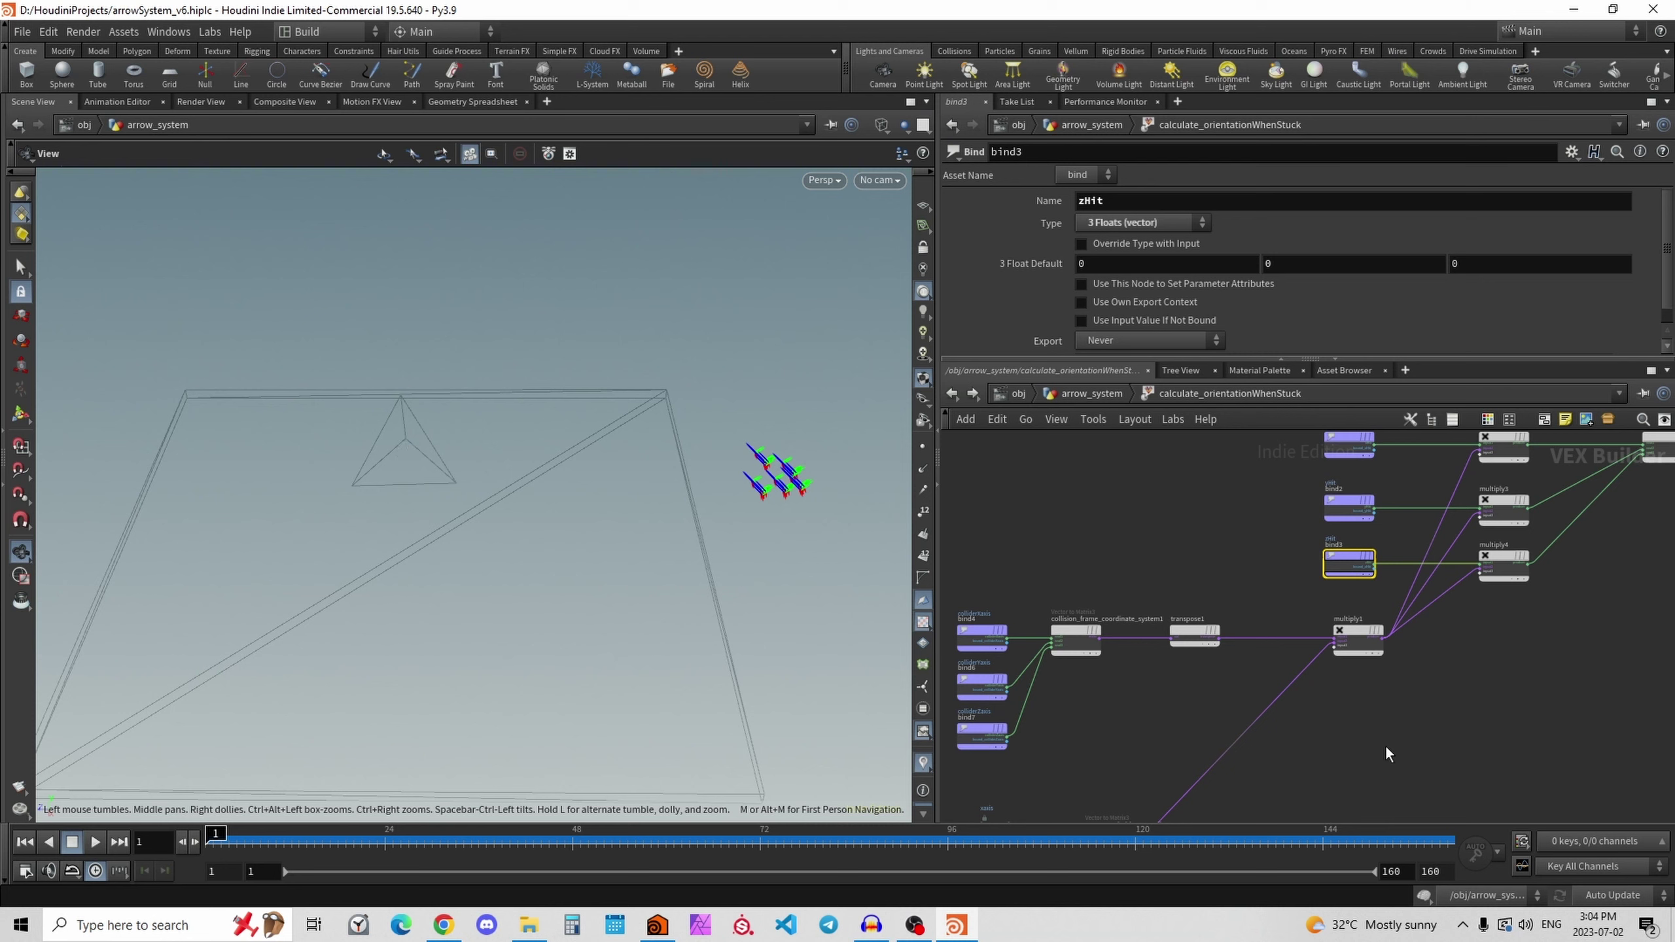
Examine current_primitive_coordinate_system1 and the multiply2, multiply3 and multiply4 nodes leading to final_rotate_matrix1.
middle_click_drag(1225, 742, 1332, 581)
scroll(1332, 581, "down", 1)
scroll(1242, 720, "down", 1)
left_click(1238, 682)
middle_click_drag(1509, 568, 1276, 759)
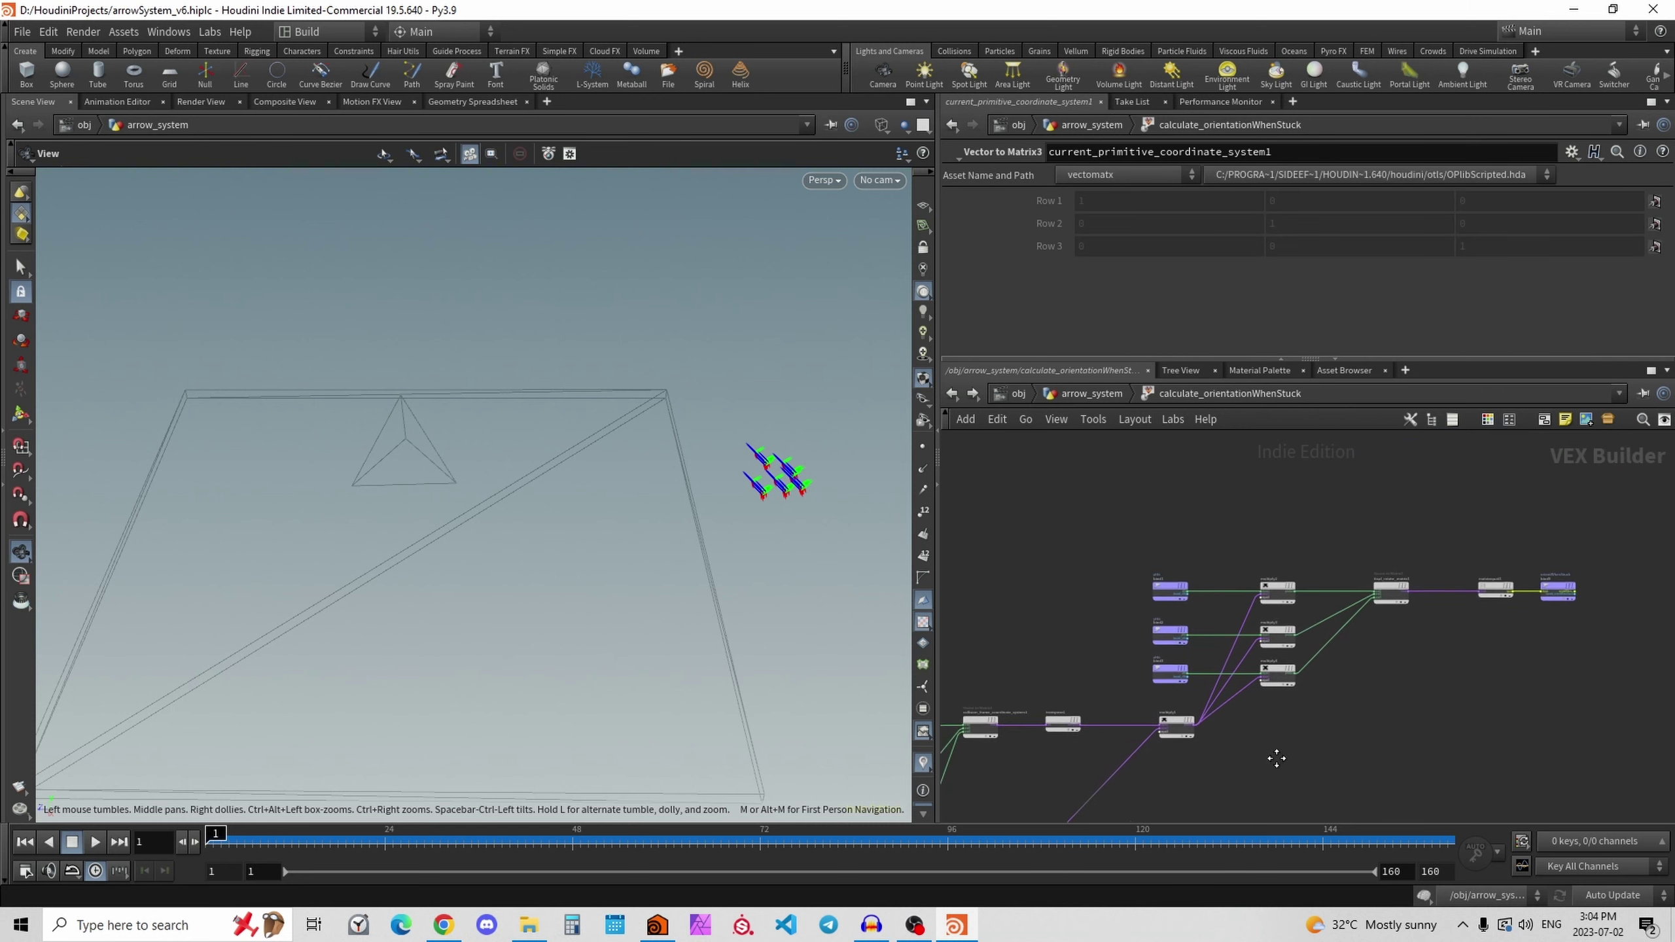
scroll(1267, 567, "up", 3)
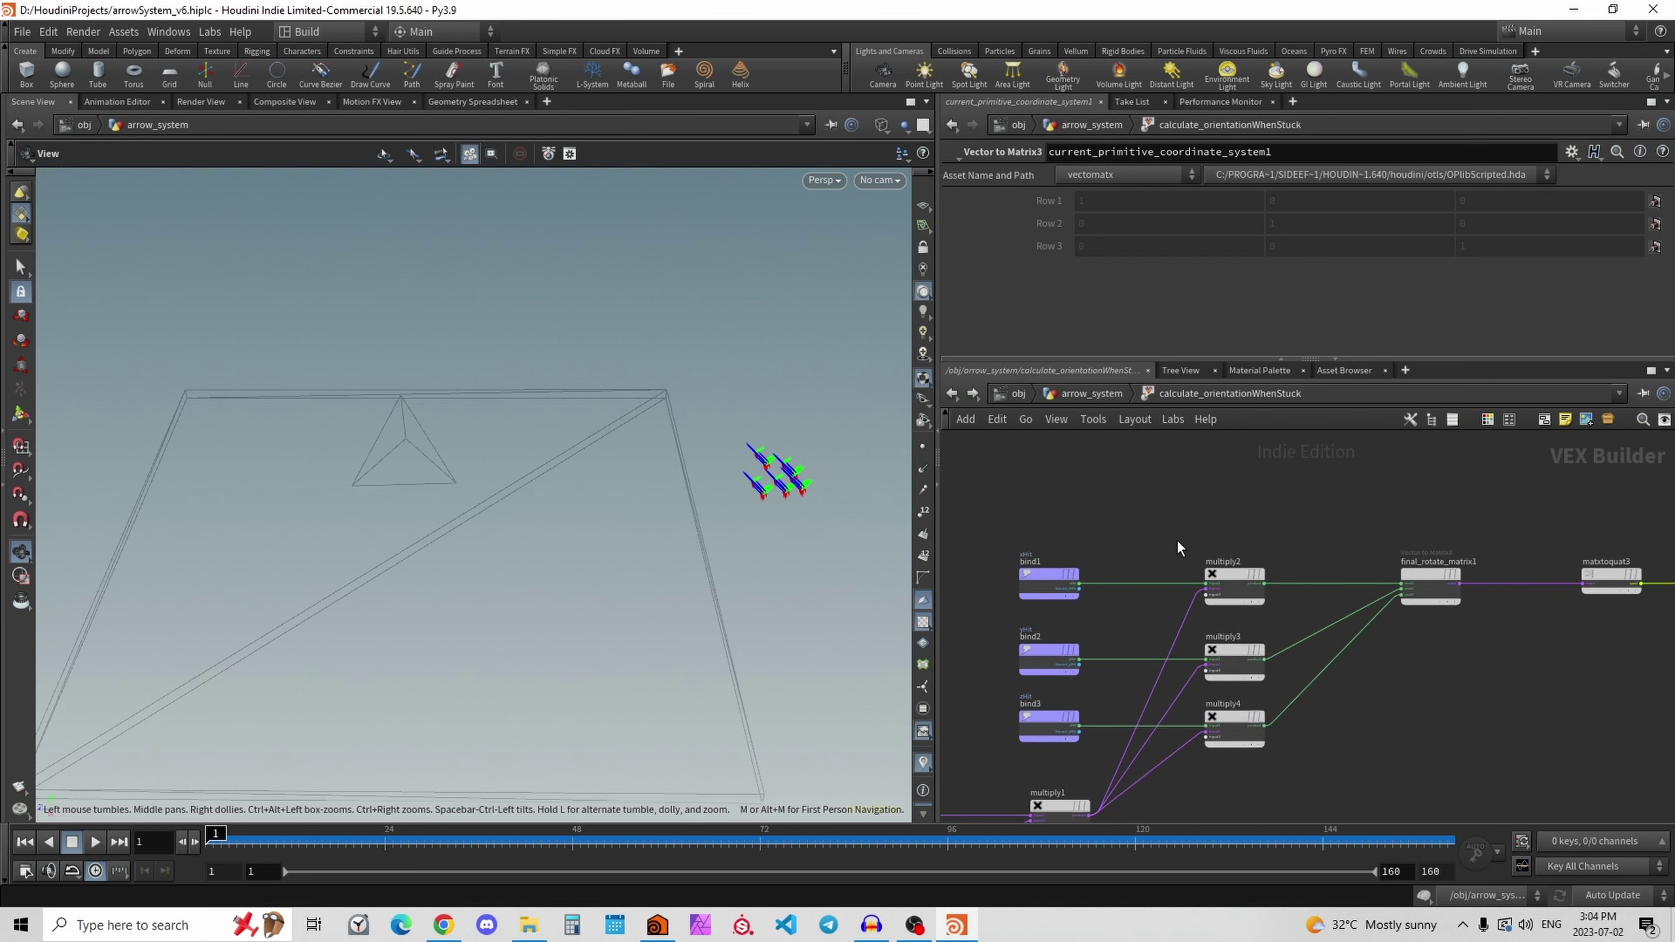
left_click_drag(1180, 493, 1270, 776)
left_click(1506, 704)
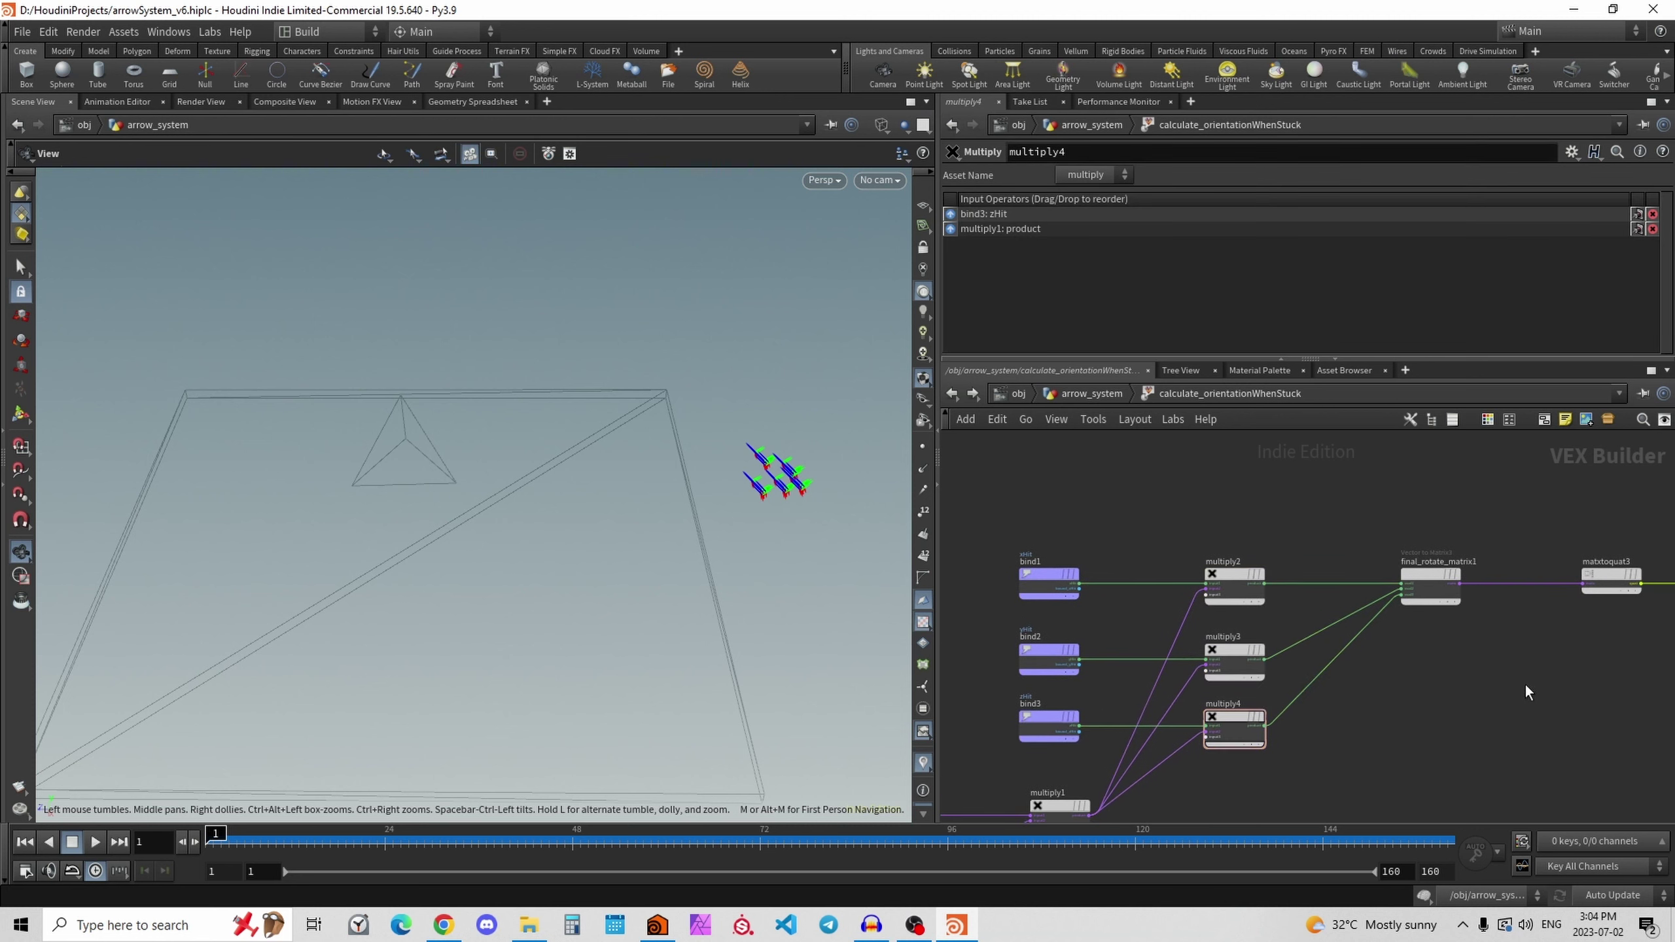
Inspect final_rotate_matrix1, matxtoquat3 and the bind9 node that exports orientWhenStuck.
middle_click_drag(1524, 683, 1390, 694)
left_click_drag(1373, 646, 1233, 527)
middle_click_drag(1500, 630, 1404, 624)
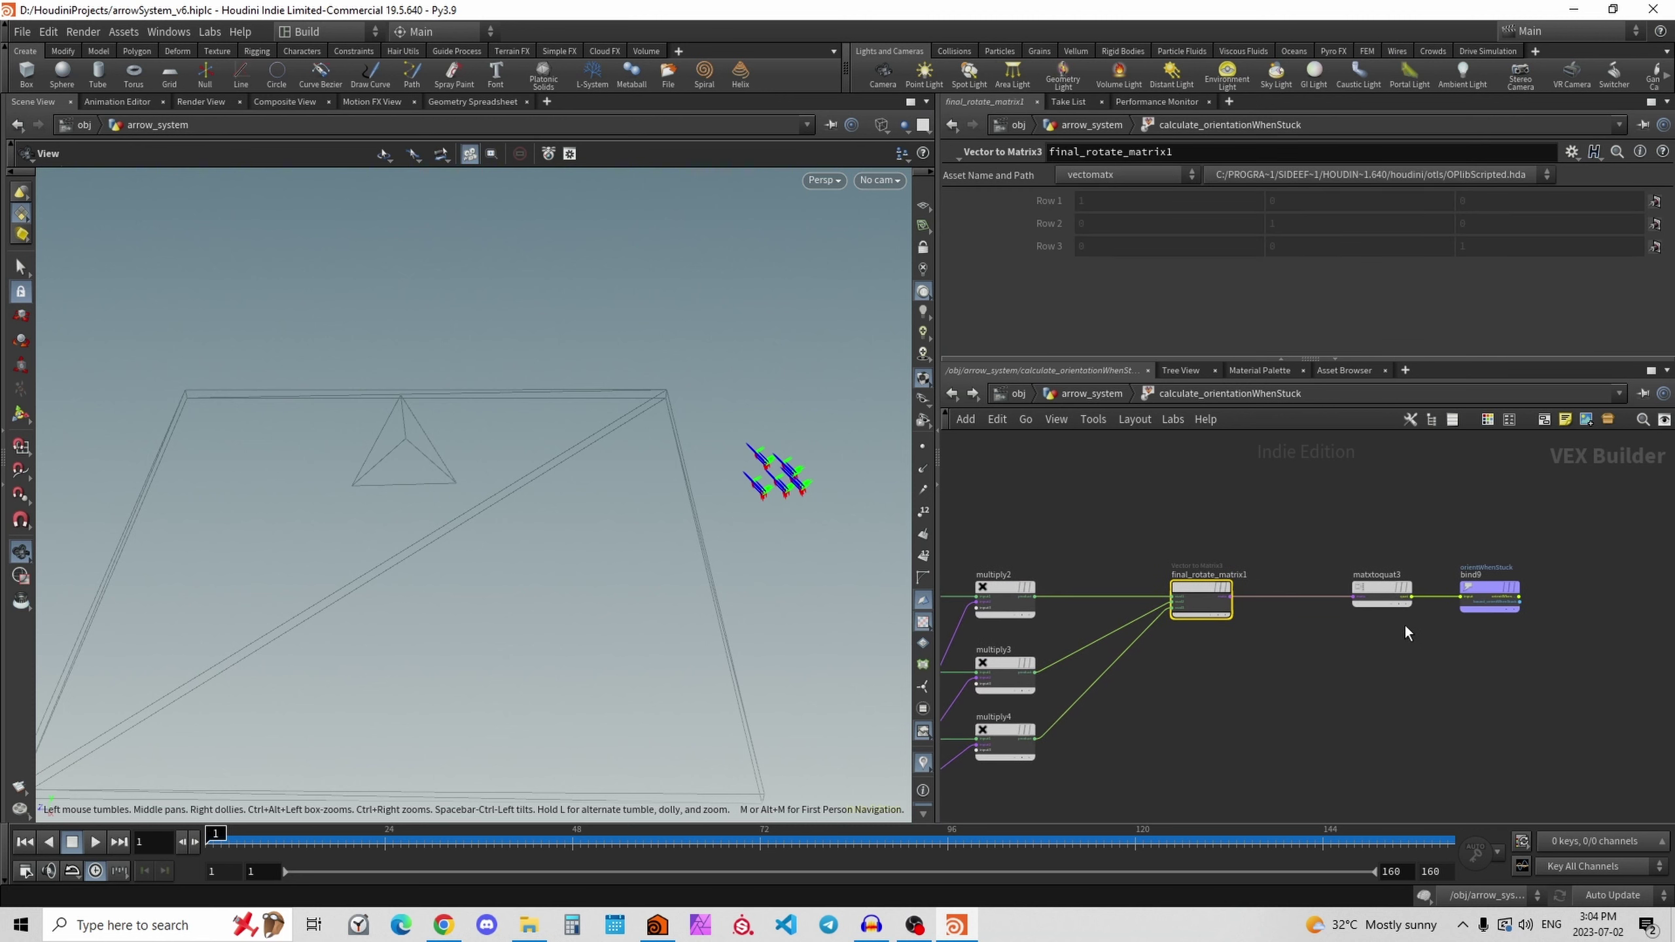
scroll(1399, 610, "up", 1)
left_click_drag(1385, 583, 1307, 581)
mouse_move(1332, 578)
left_click(1503, 590)
scroll(1517, 571, "up", 2)
mouse_move(1463, 557)
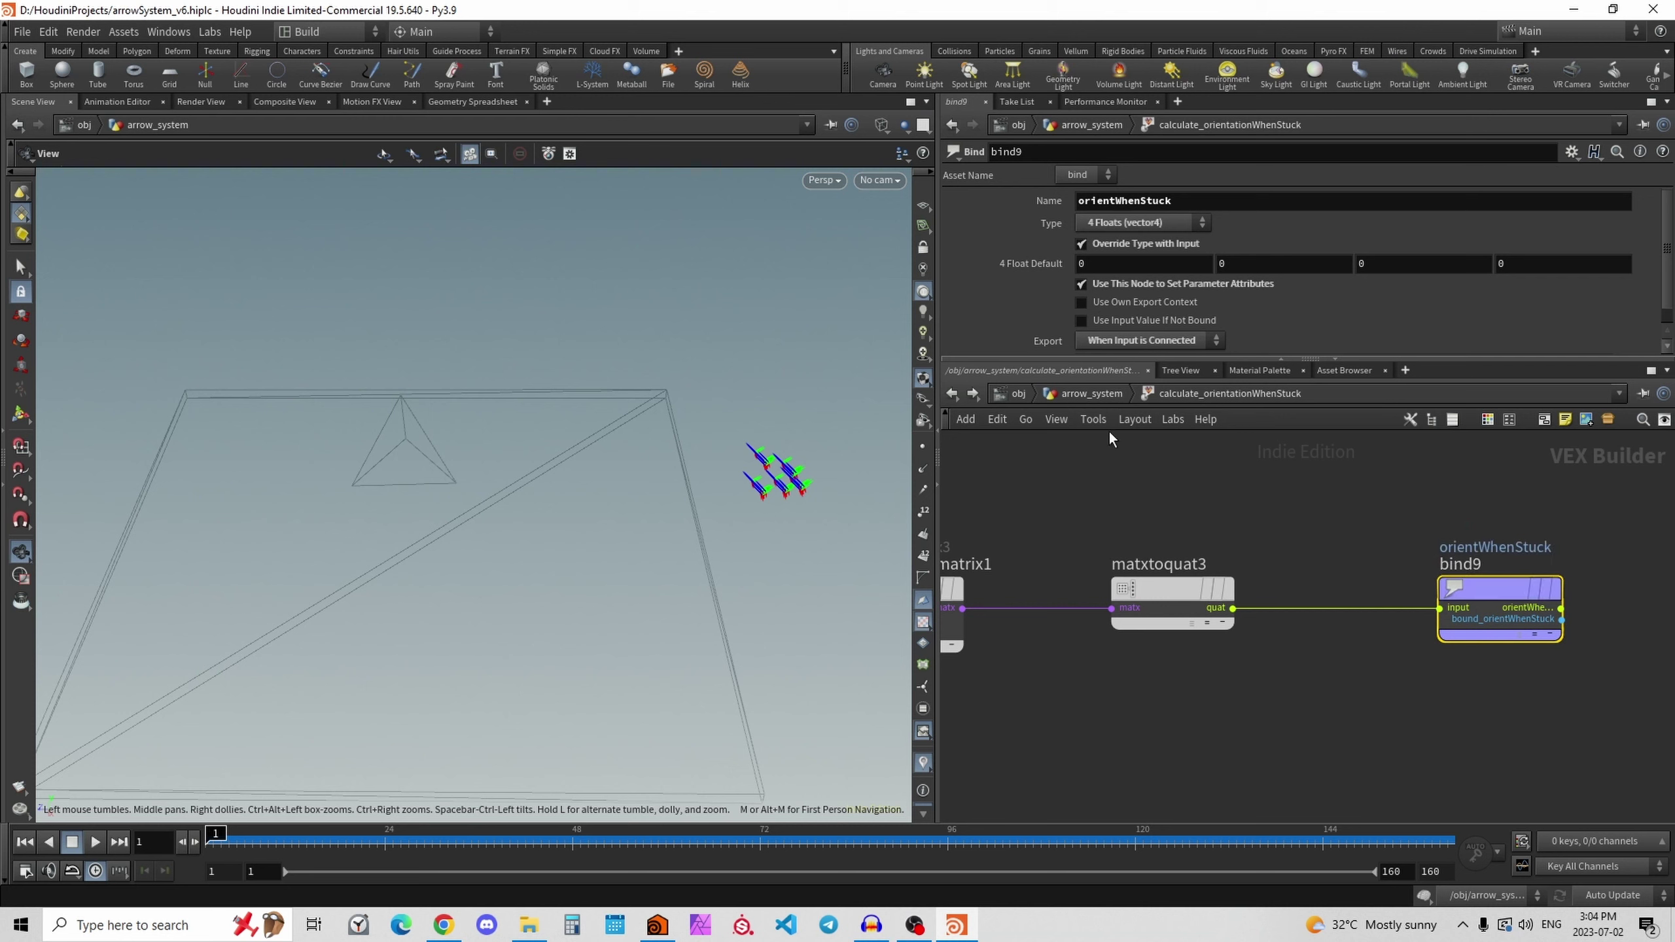
Return to the arrow_system network, turn off the viewport visualizers and select the output0 node.
left_click(1091, 395)
middle_click_drag(1394, 678, 1388, 641)
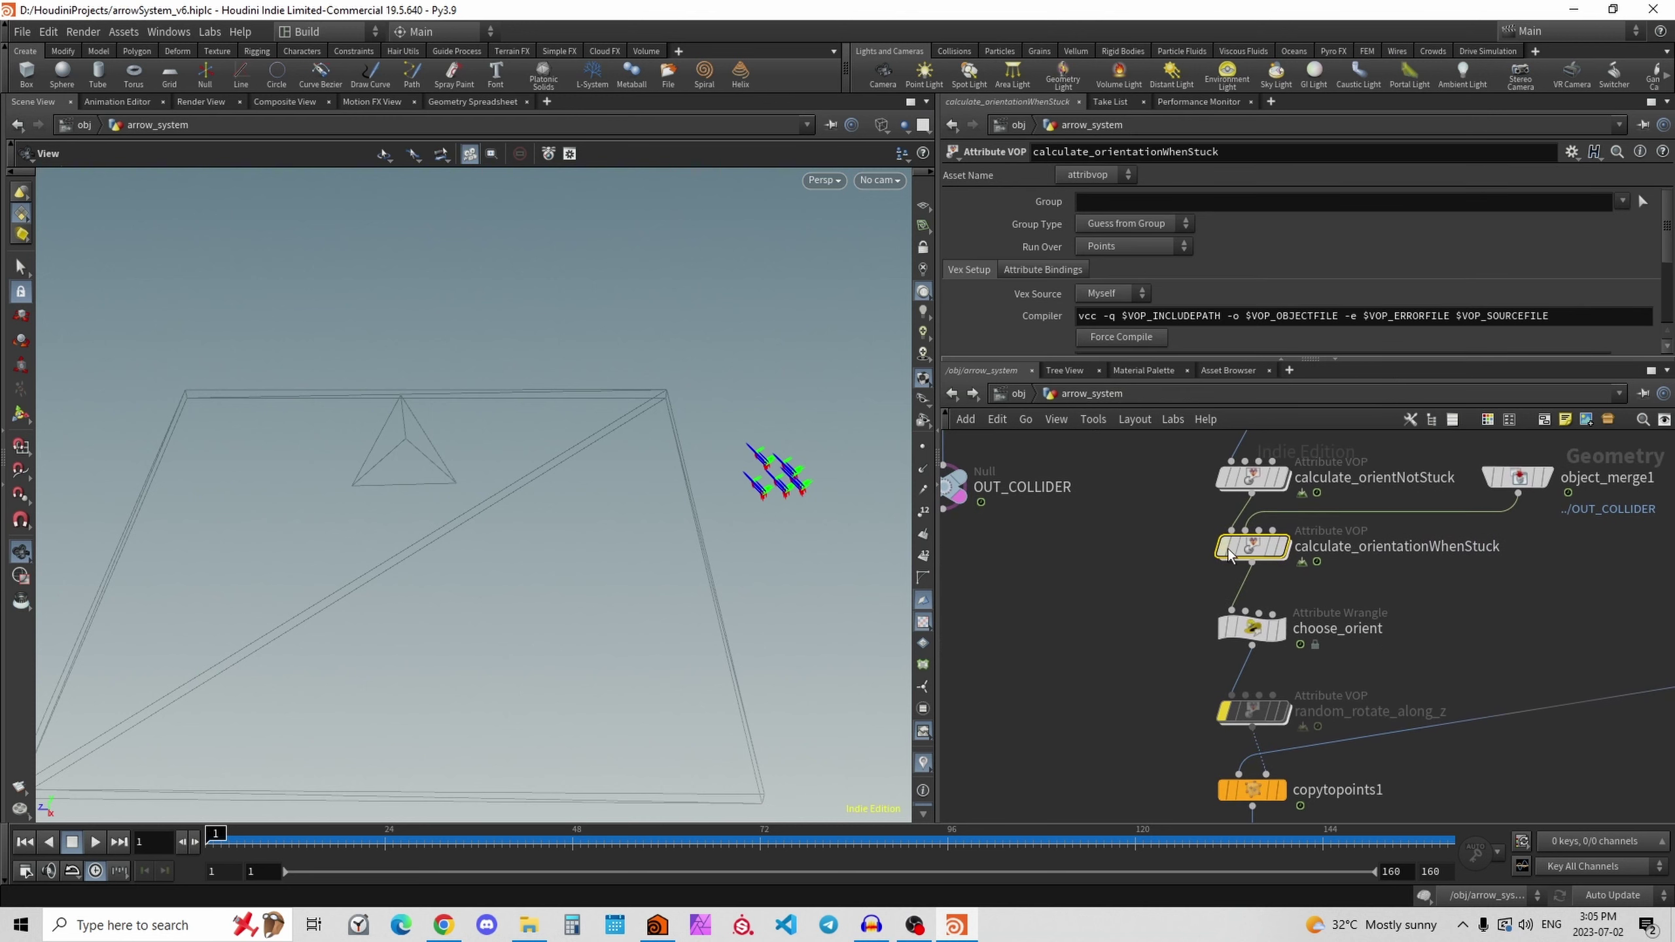
middle_click_drag(1419, 725, 1386, 658)
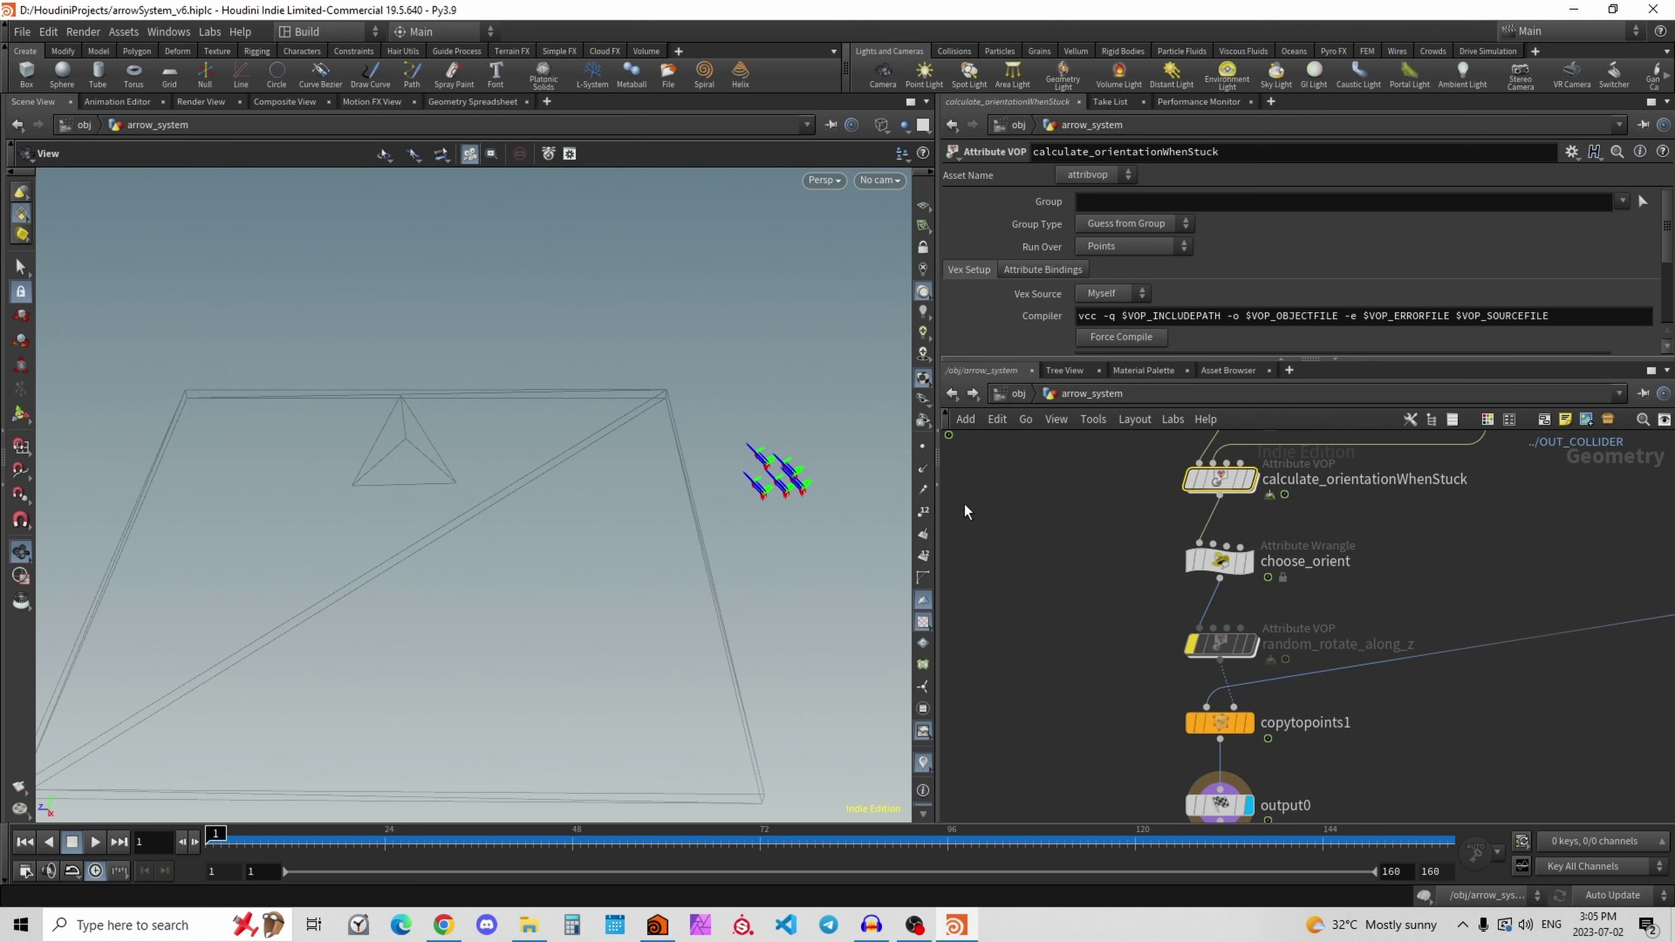
left_click(922, 759)
middle_click_drag(1380, 776, 1438, 681)
left_click(1207, 705)
Scrub the timeline to frame 71 and frame the flying arrows in the viewport.
left_click_drag(218, 839, 479, 836)
right_click_drag(544, 471, 692, 453)
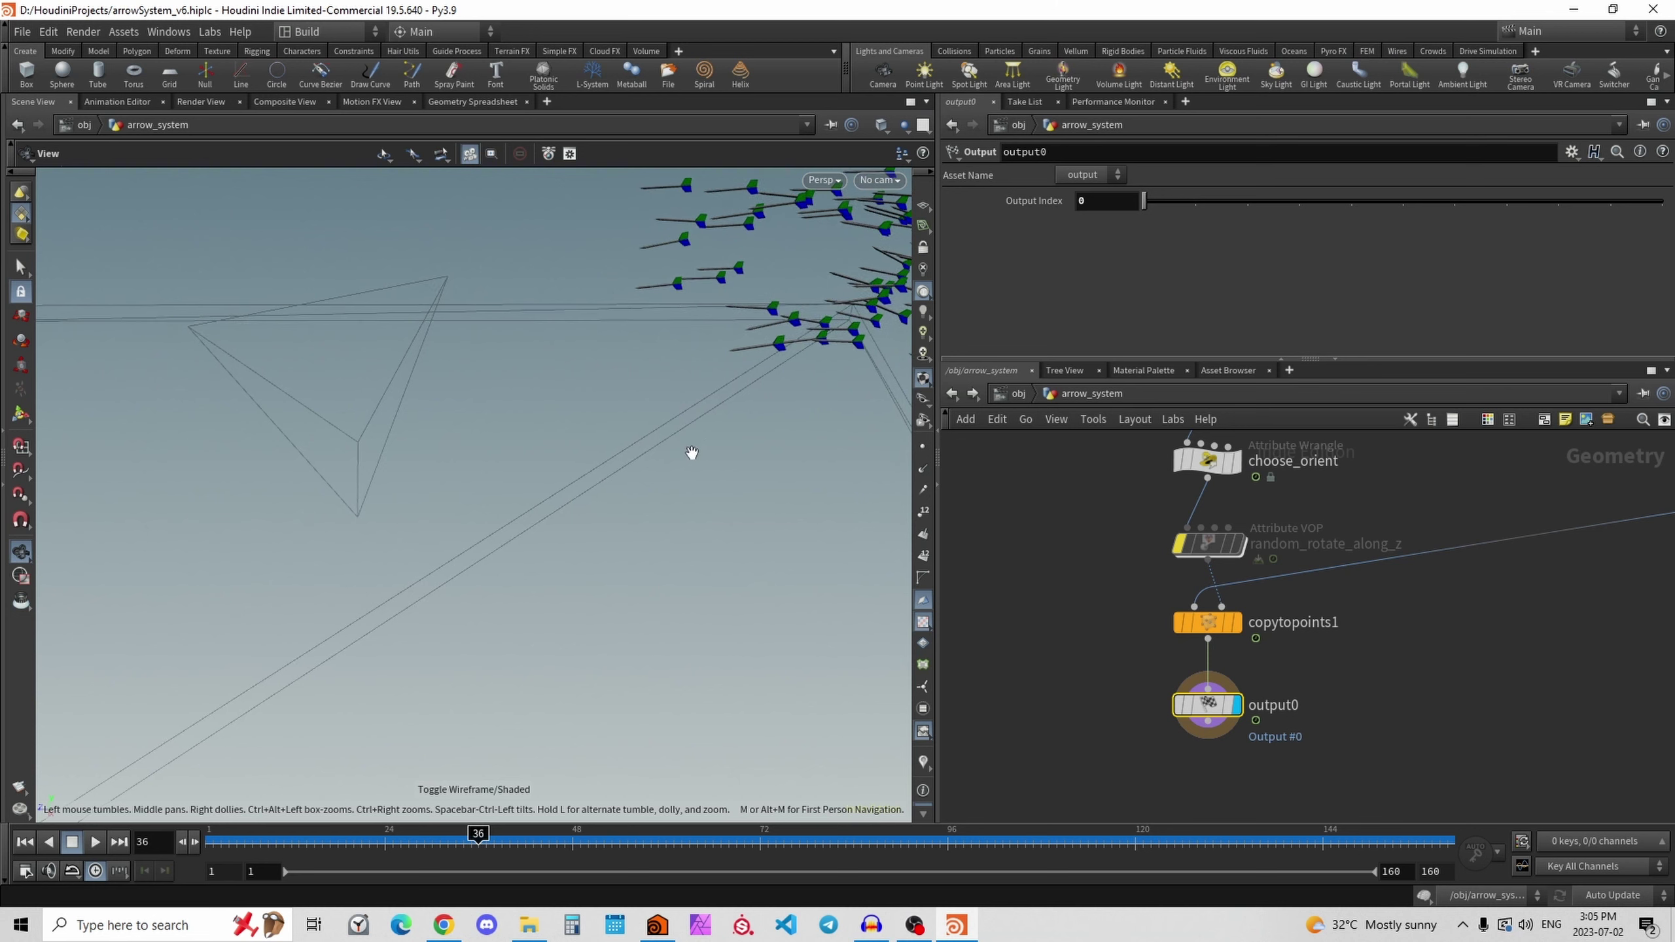
middle_click_drag(692, 453, 686, 574)
left_click_drag(485, 835, 751, 841)
scroll(531, 652, "down", 5)
right_click_drag(531, 653, 572, 611)
middle_click_drag(572, 610, 530, 505)
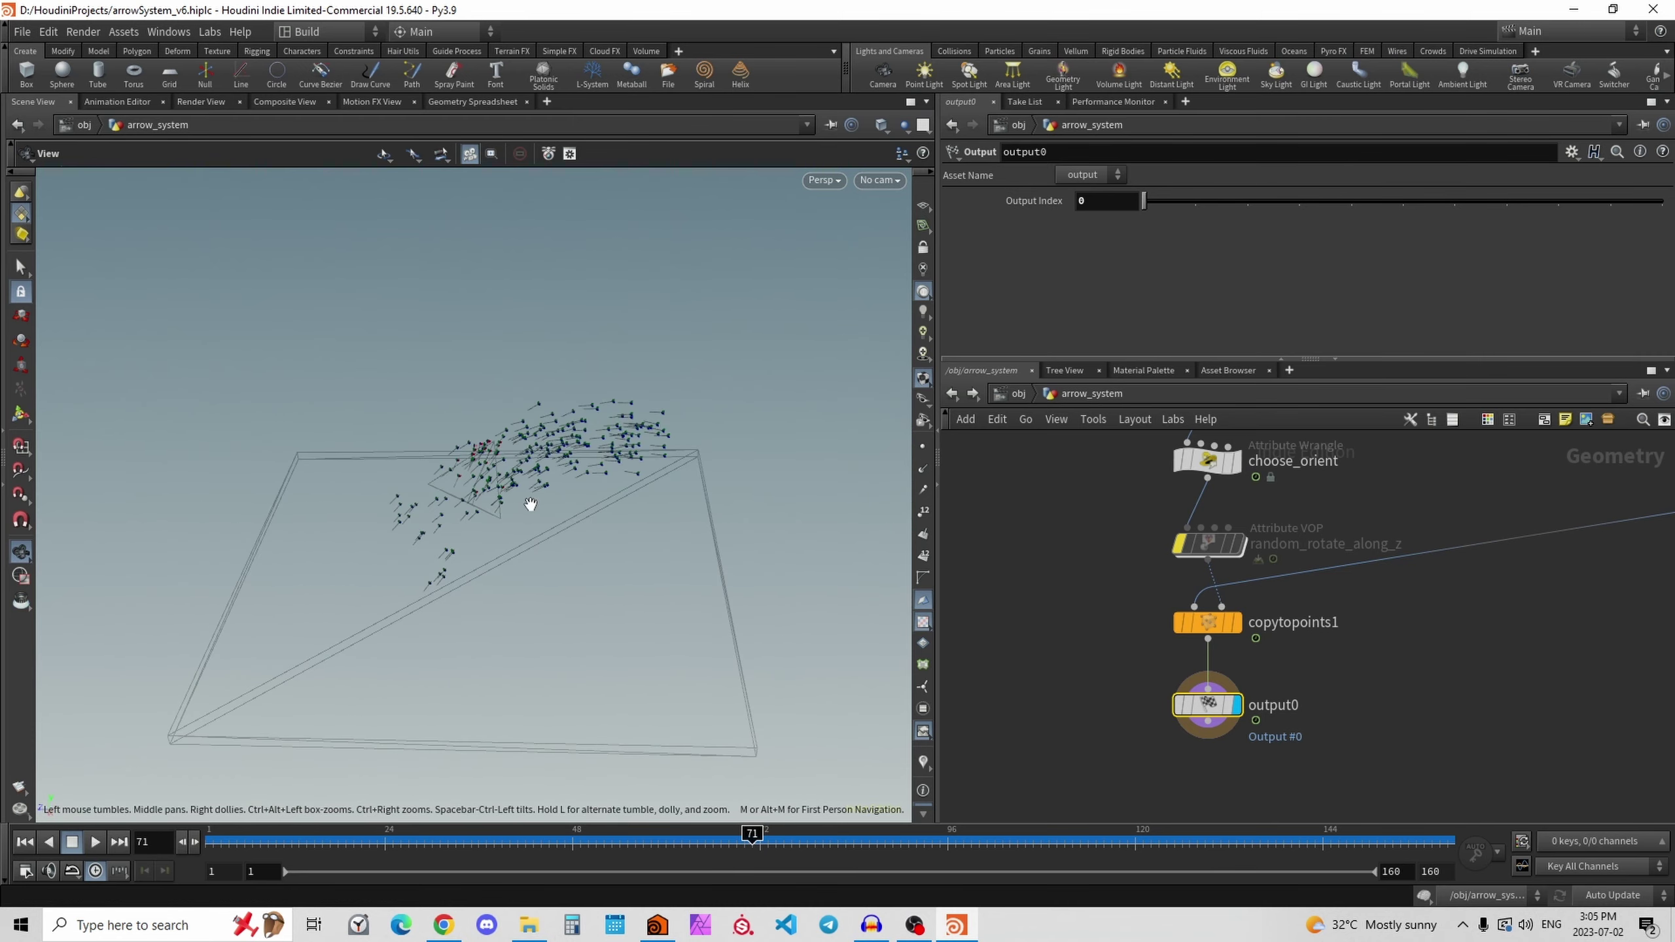
Examine the arrows' fletching rotation from several angles at frame 71 with random_rotate_along_z bypassed.
right_click_drag(531, 504, 875, 445)
middle_click_drag(875, 446, 692, 500)
left_click_drag(693, 500, 541, 713)
left_click_drag(385, 538, 247, 384)
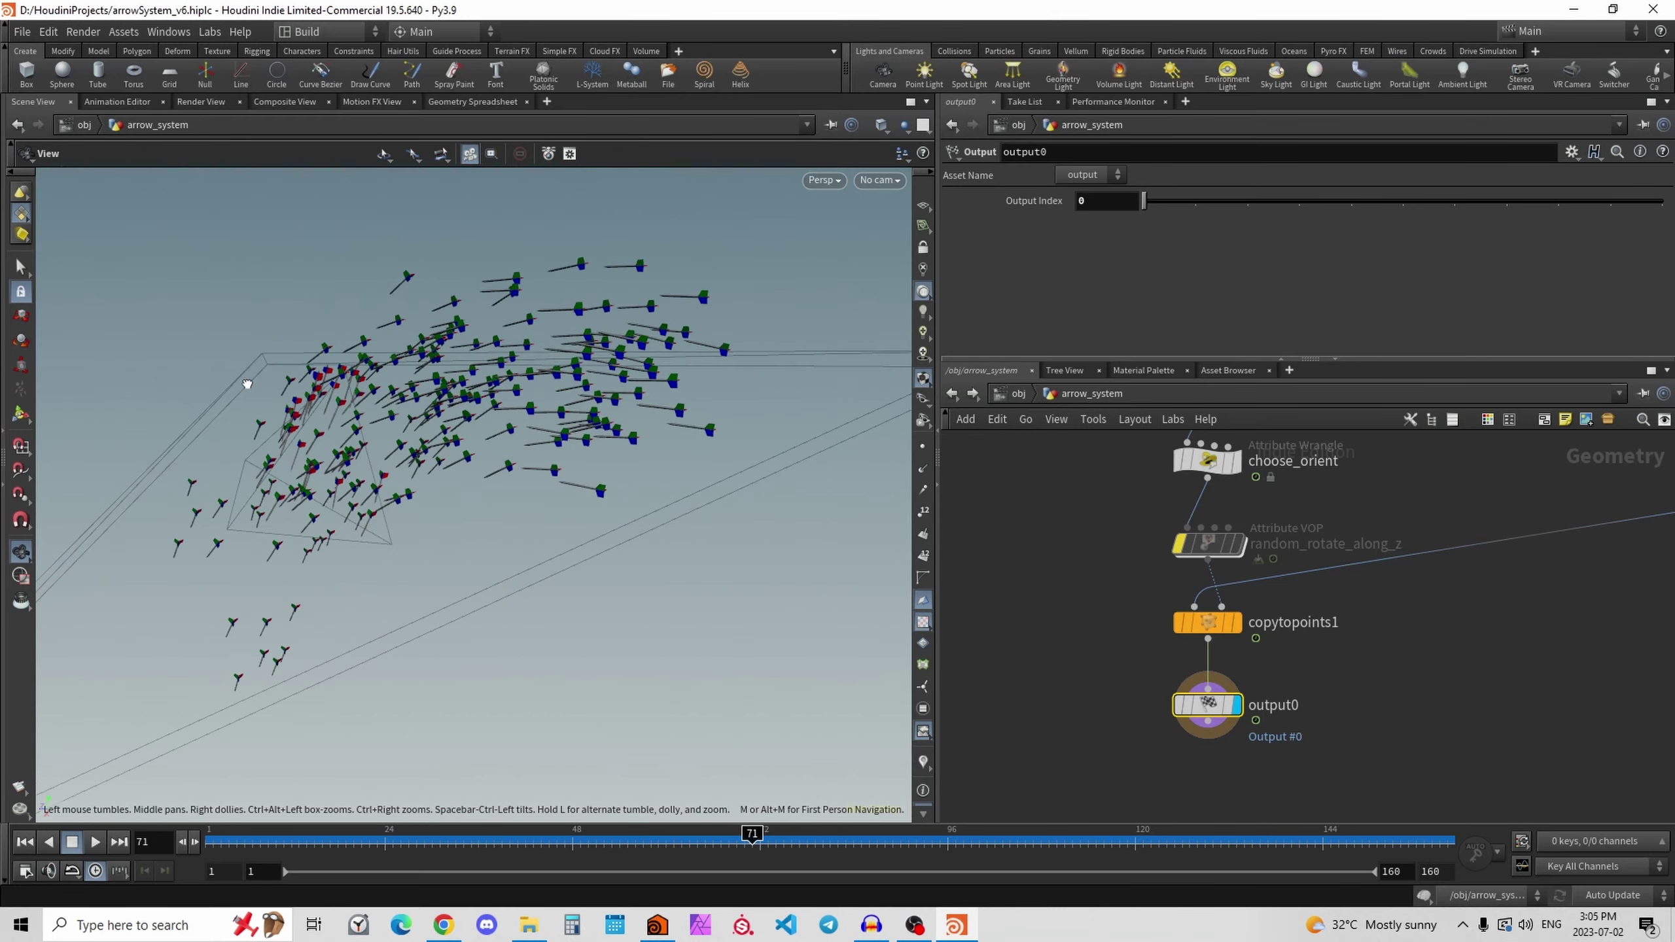
left_click_drag(617, 249, 733, 340)
left_click_drag(619, 353, 285, 339)
right_click_drag(286, 339, 254, 307)
middle_click_drag(1394, 622, 1373, 716)
left_click_drag(778, 544, 638, 475)
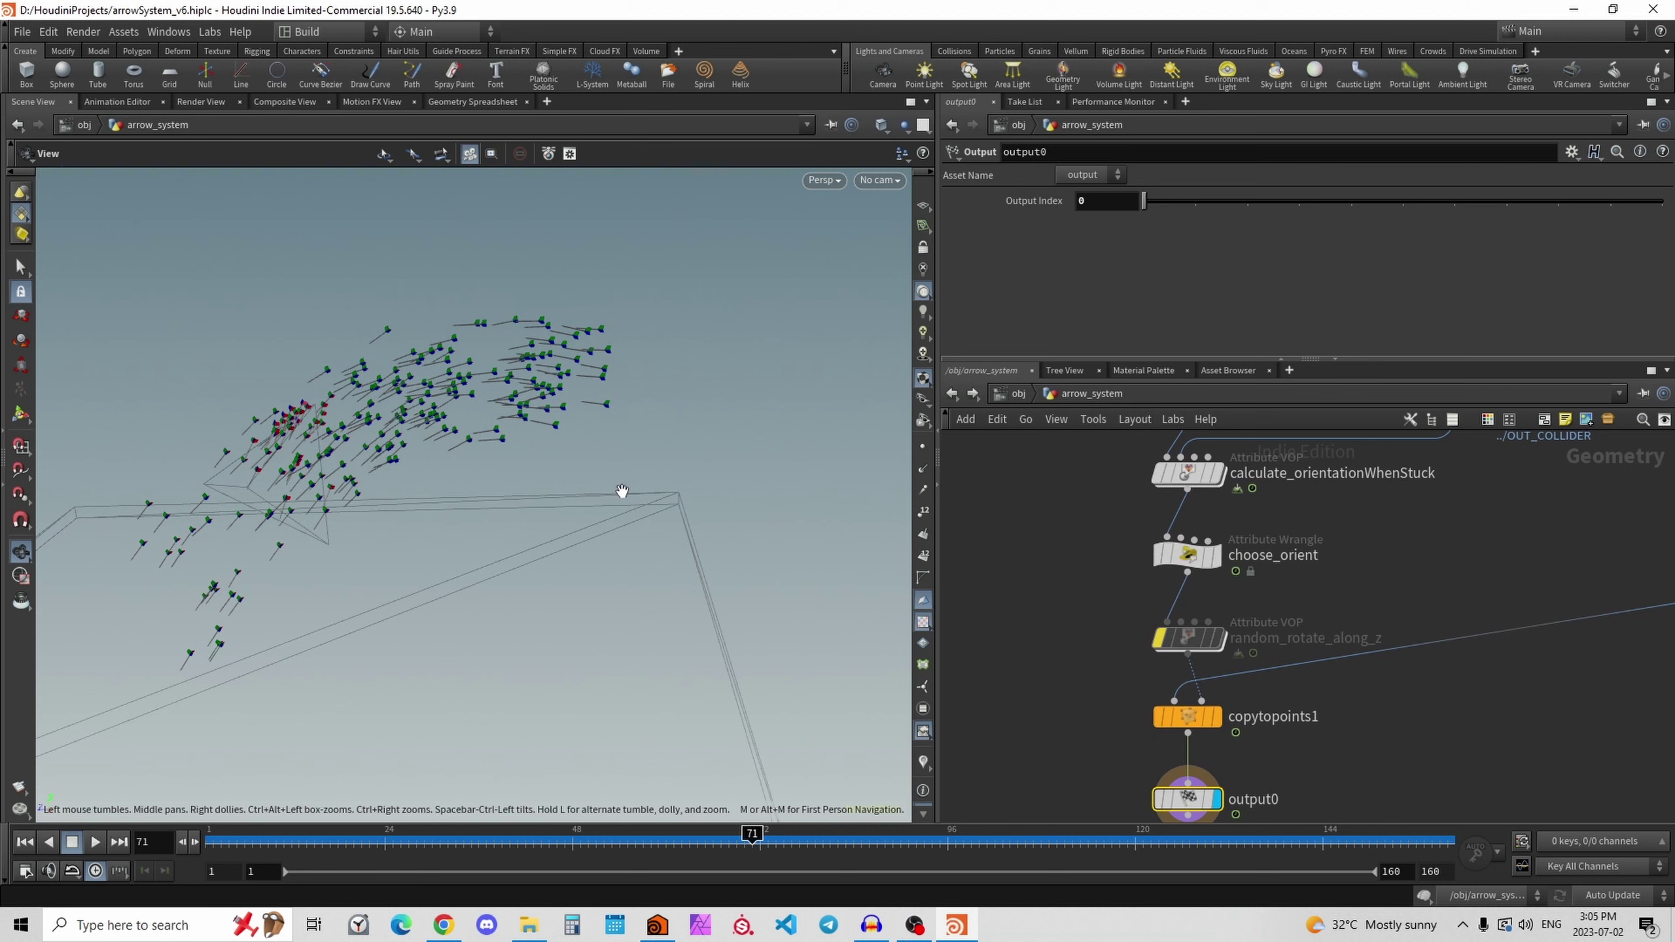
left_click_drag(419, 506, 445, 513)
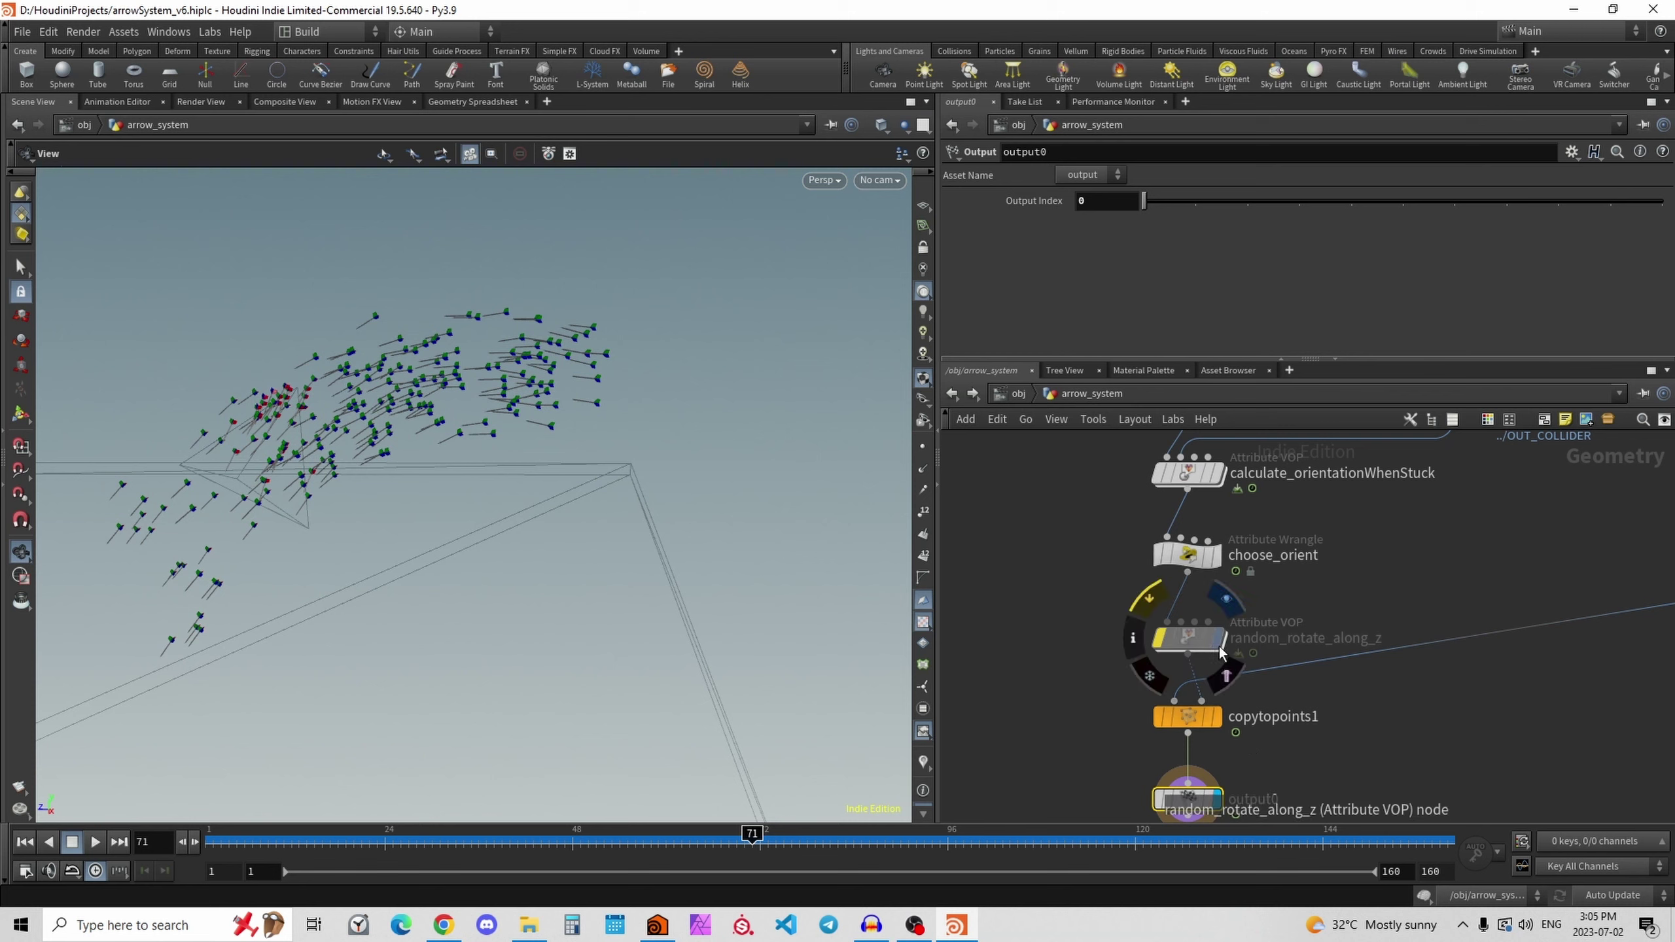
Enable the random_rotate_along_z node, compare the arrows with and without it, and scrub to frame 67.
left_click(1159, 639)
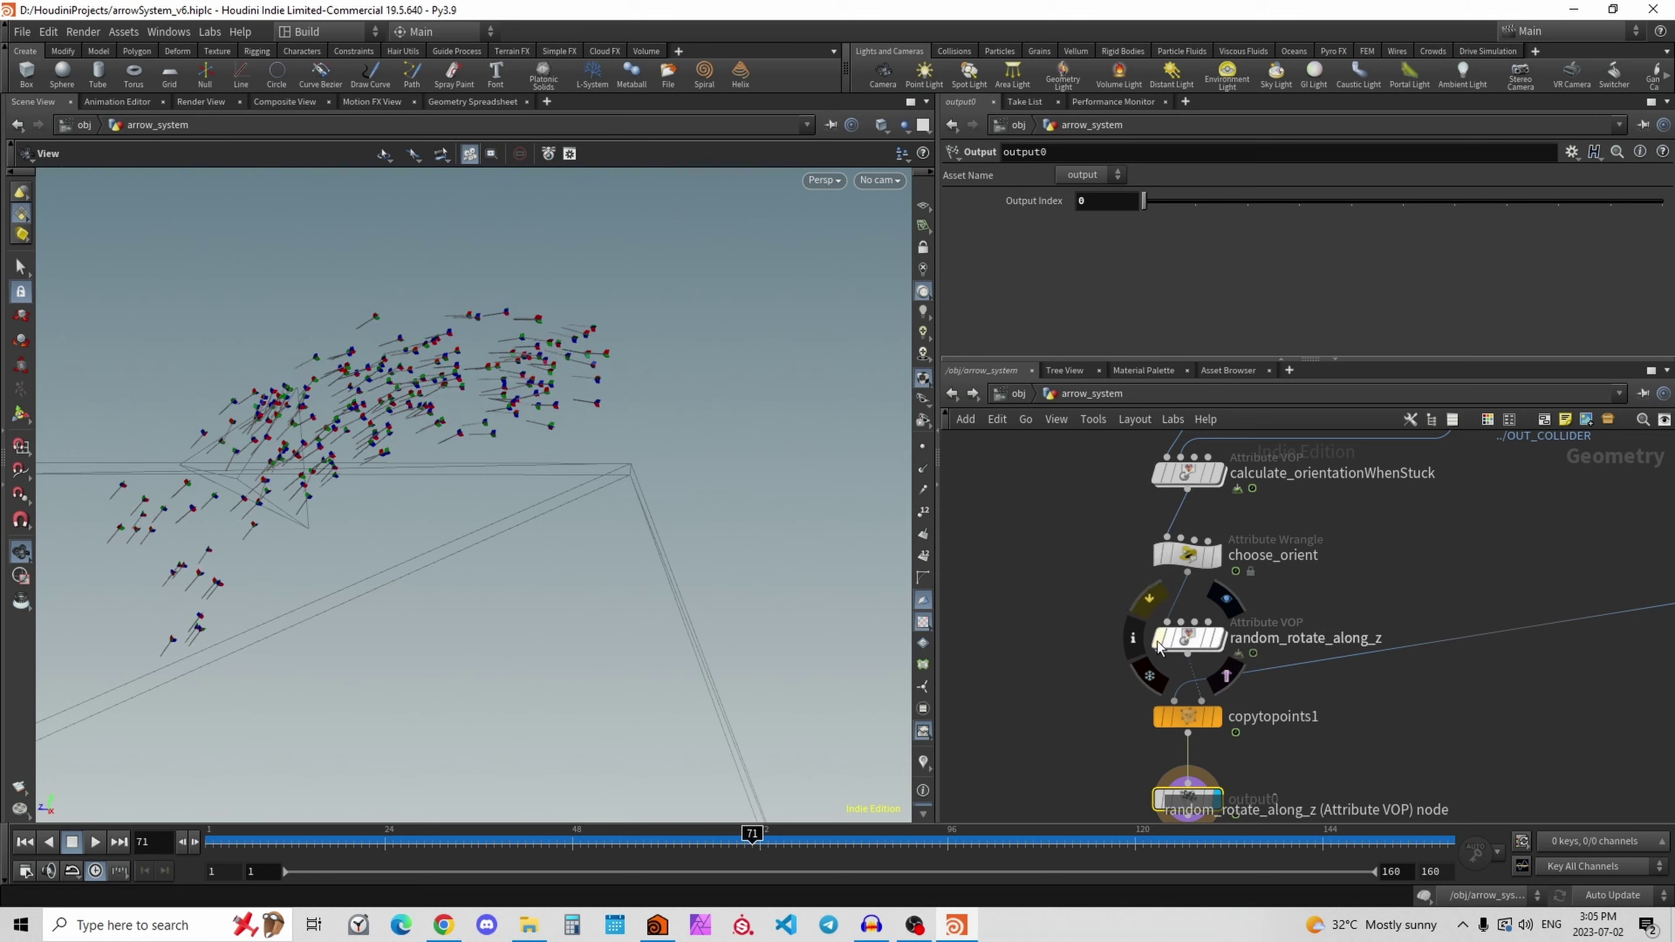
middle_click_drag(396, 448, 450, 456)
scroll(450, 456, "up", 2)
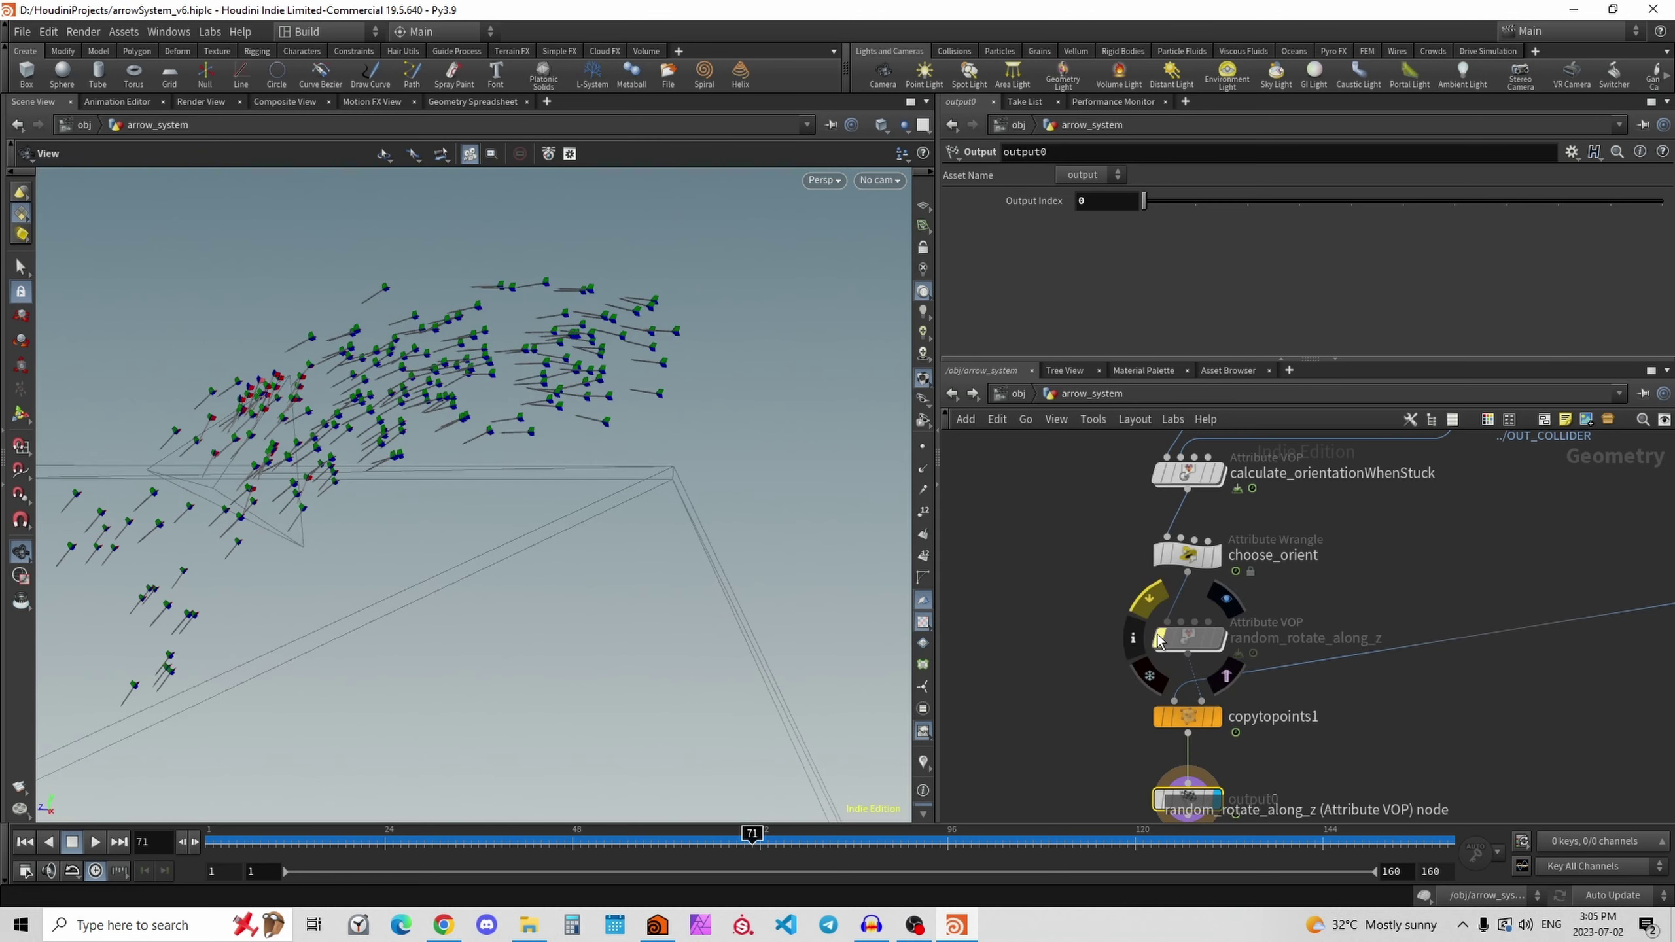
left_click_drag(468, 485, 387, 520)
scroll(388, 520, "down", 3)
left_click_drag(510, 450, 529, 459)
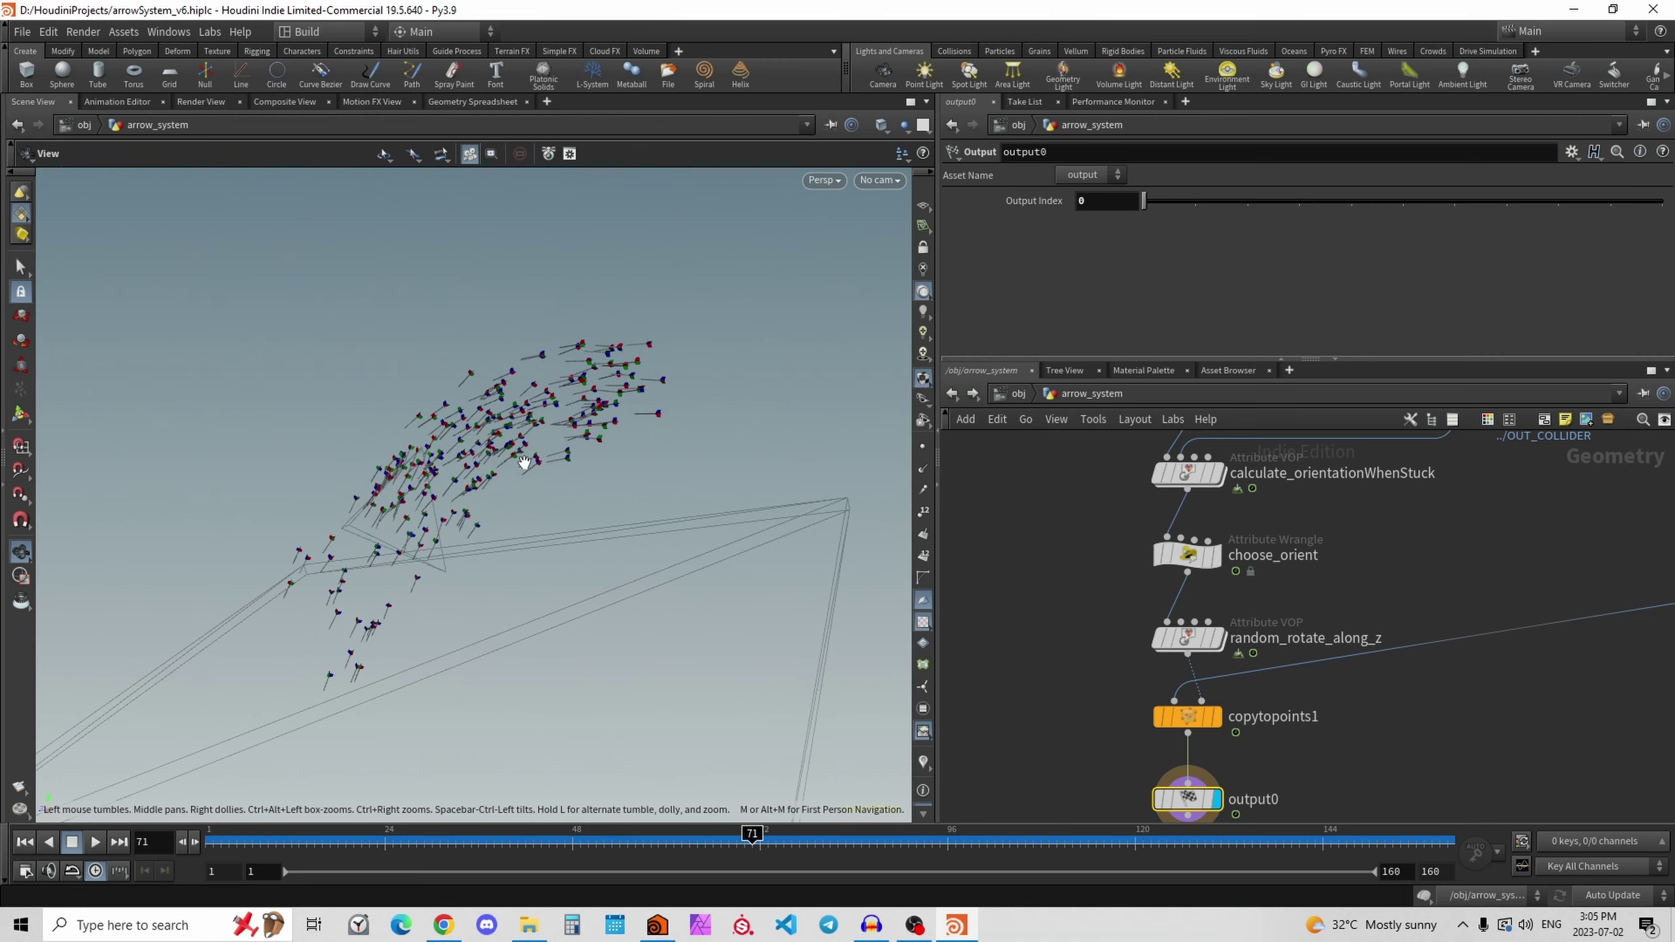
scroll(529, 458, "up", 3)
left_click_drag(267, 851, 721, 892)
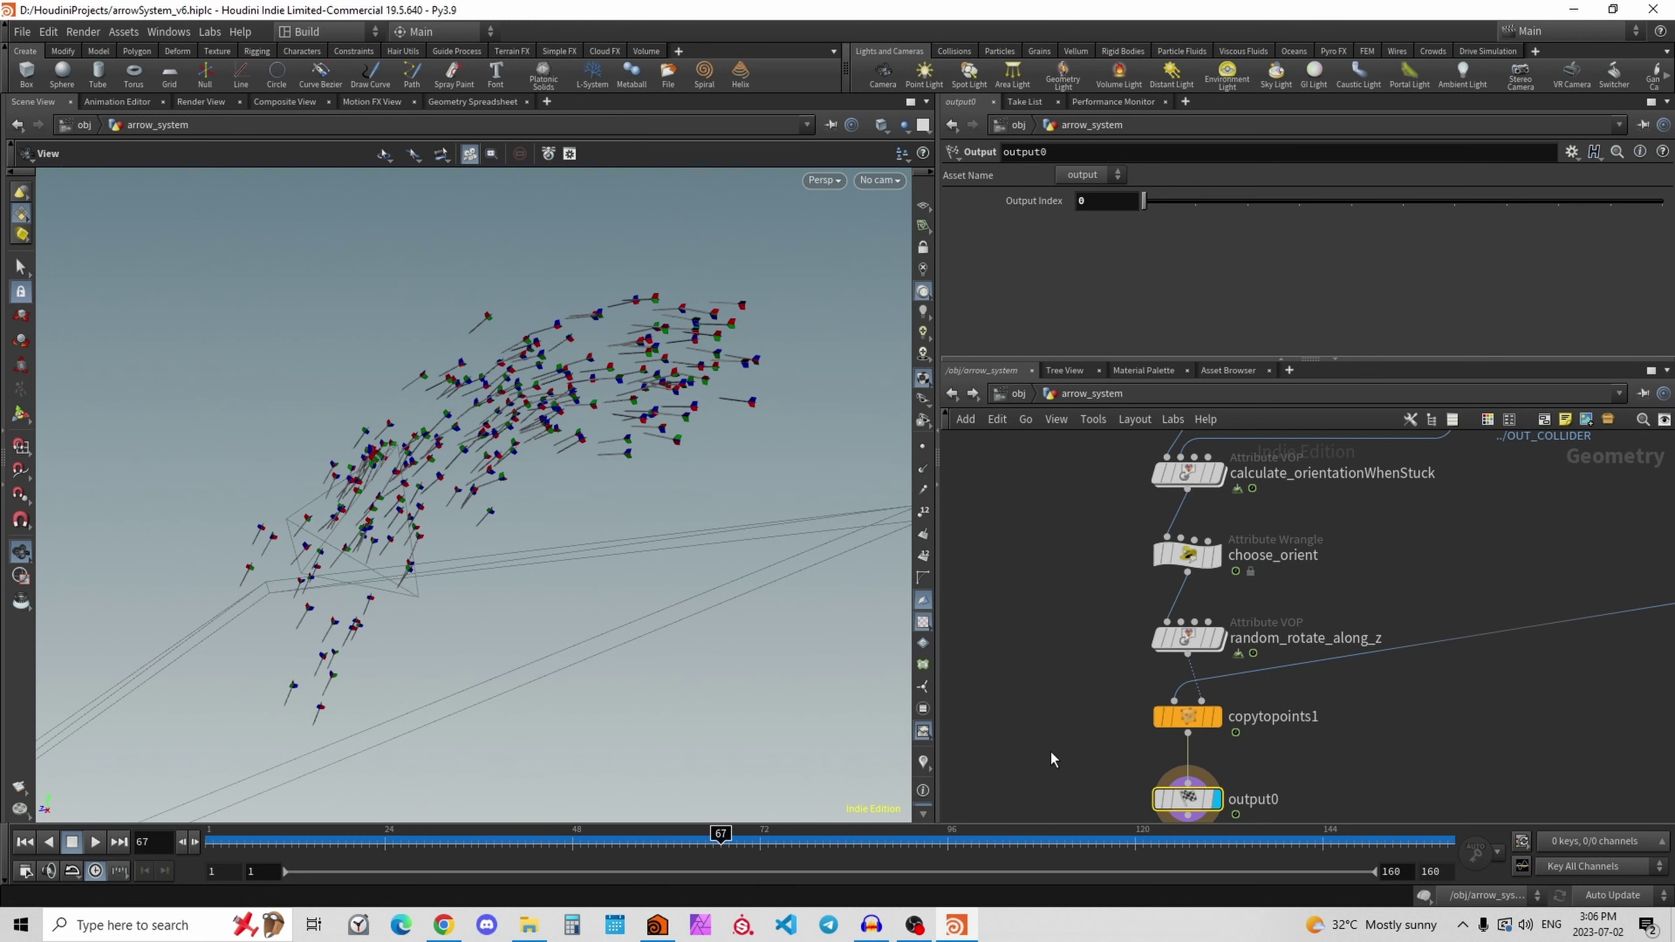
Open the random_rotate_along_z VOP network and inspect the random_rotations_along_Z_axis node.
double_click(1187, 638)
middle_click_drag(1176, 602, 1241, 564)
scroll(1149, 578, "up", 3)
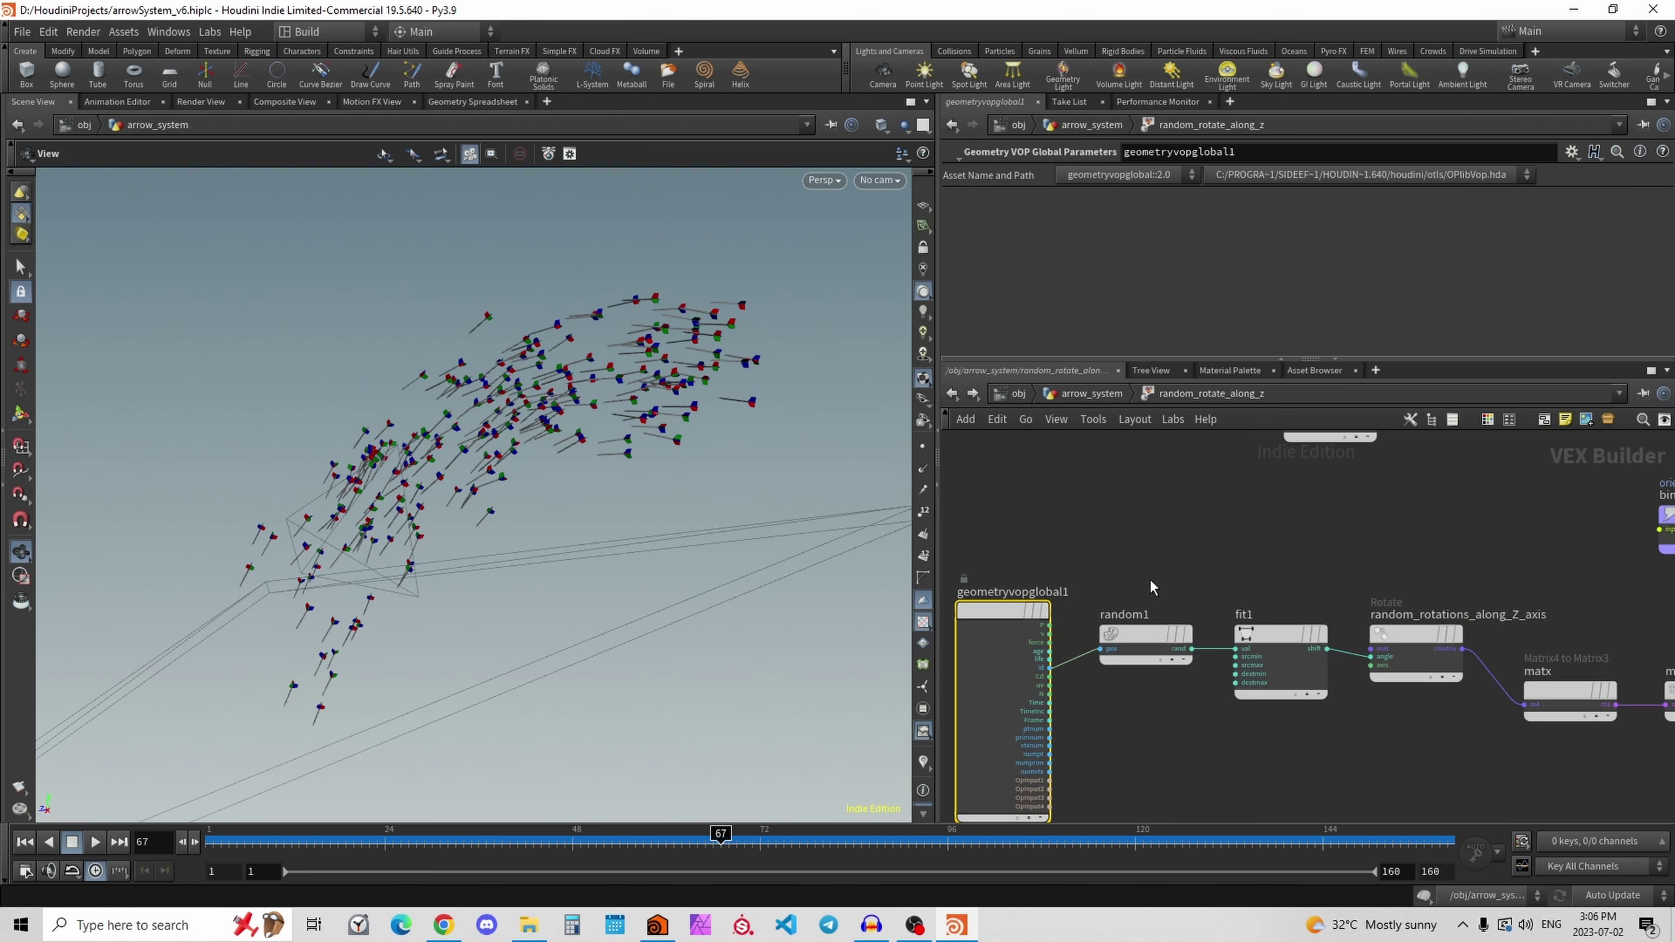
scroll(1126, 597, "up", 2)
left_click_drag(1118, 538, 1149, 743)
middle_click_drag(1371, 754, 1163, 739)
left_click_drag(1267, 757, 1382, 558)
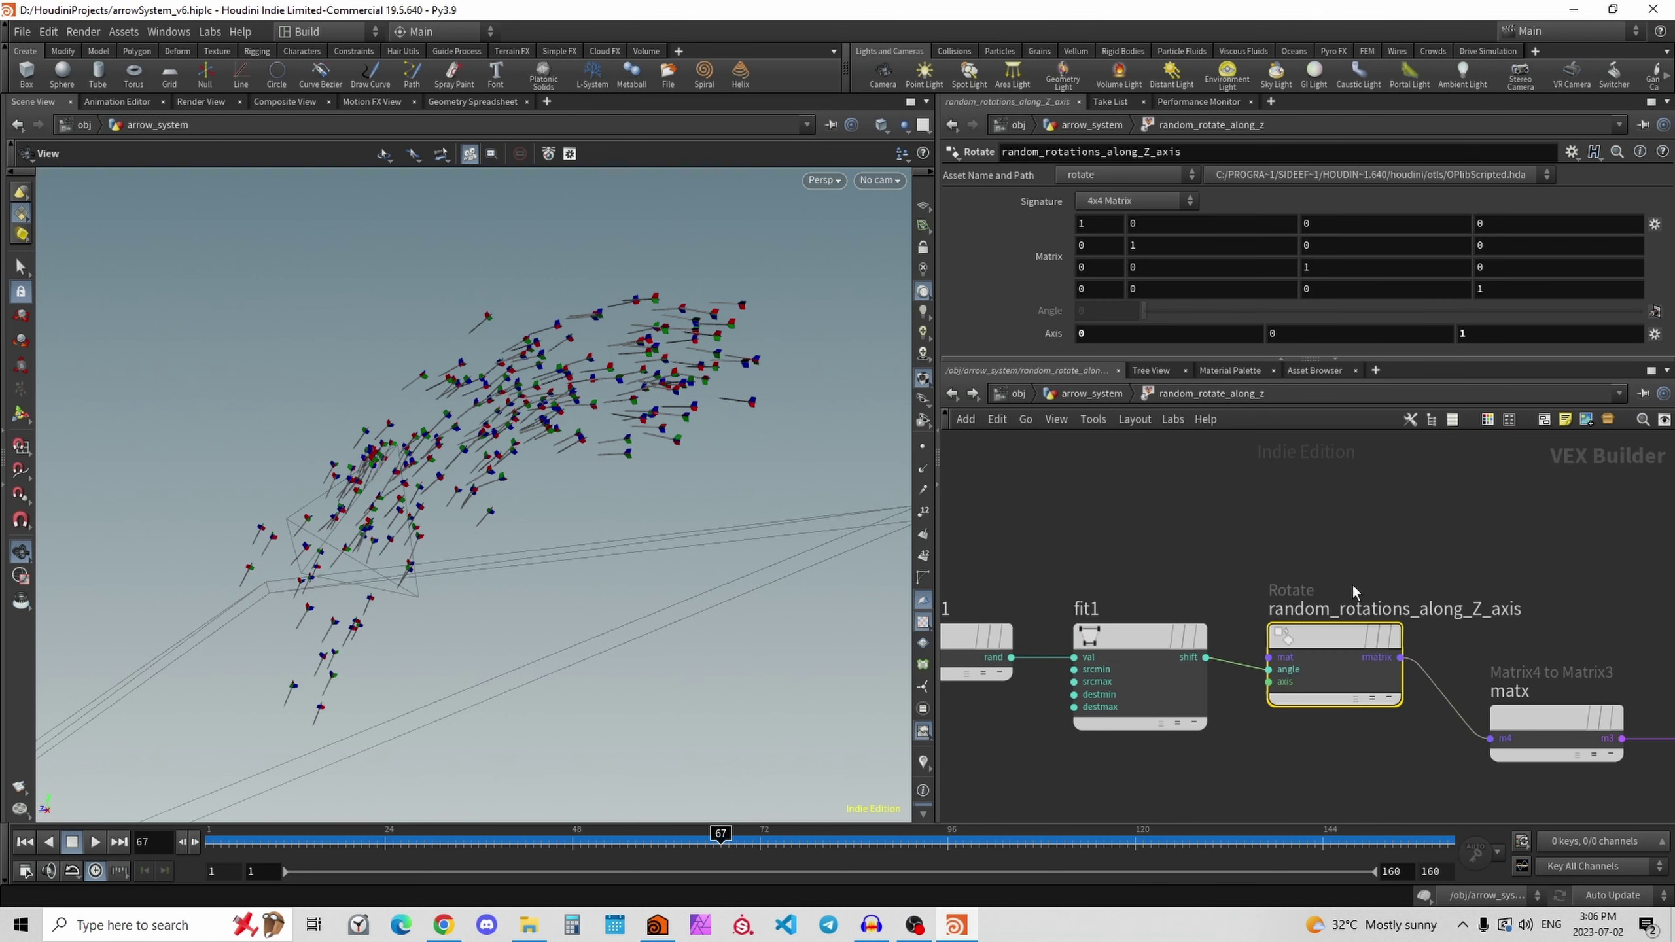
Review how the id feeds random1, then check the fit1 destination range and the rotation axis.
middle_click_drag(1288, 764, 1413, 711)
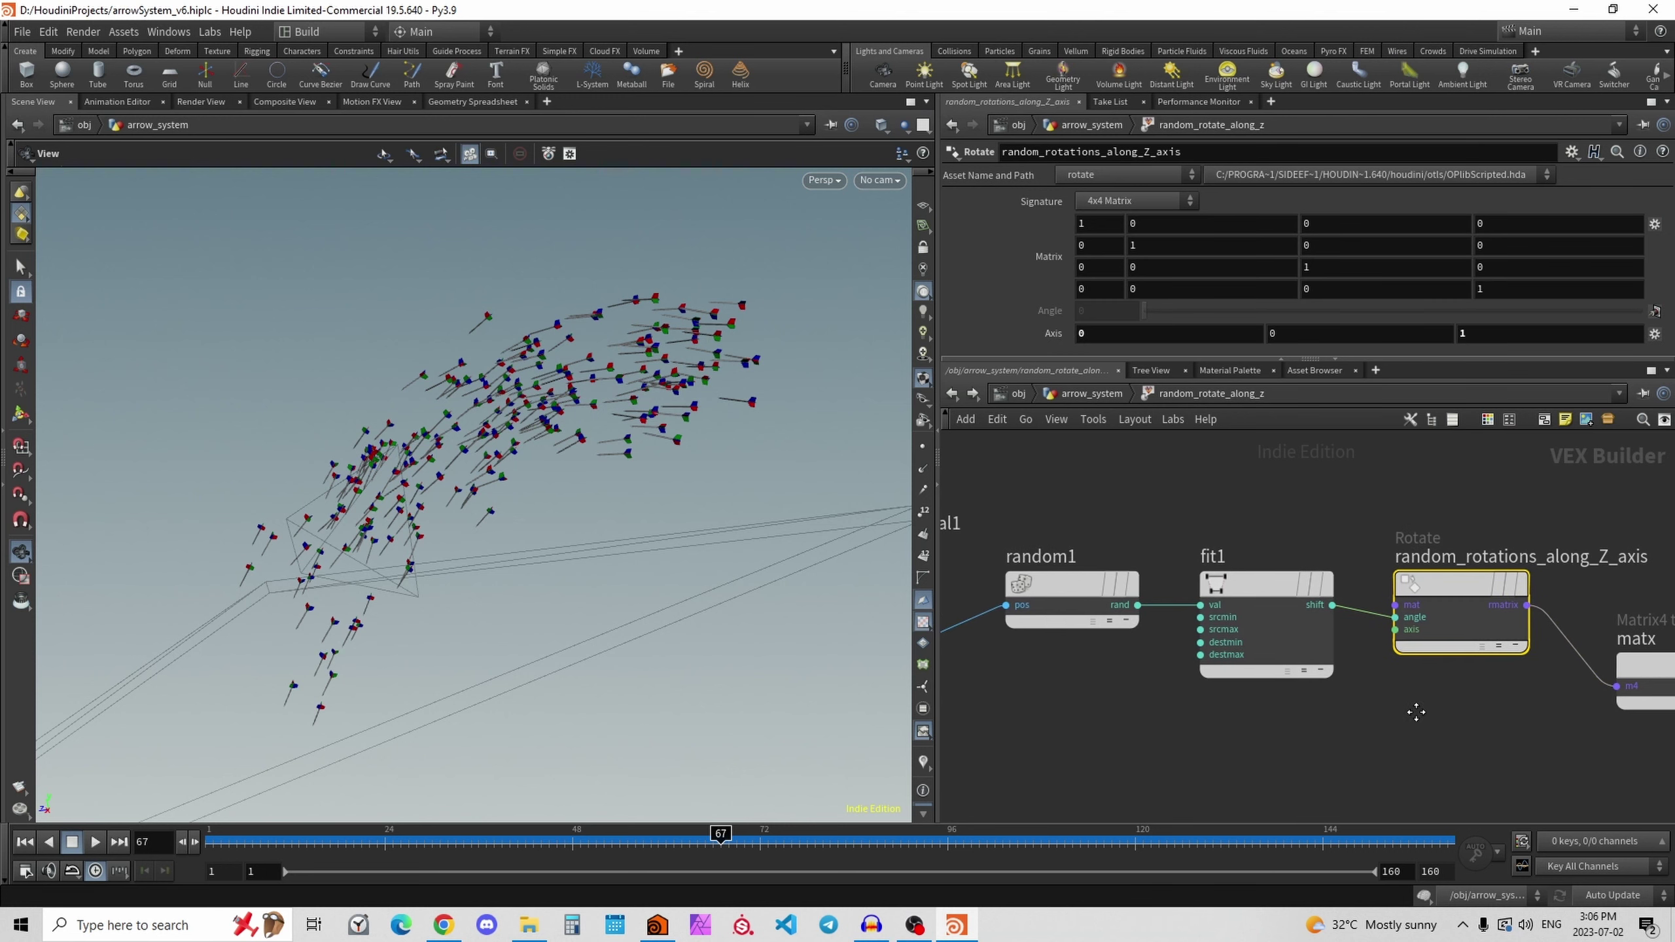
left_click_drag(1115, 484, 1060, 738)
middle_click_drag(1060, 738, 1326, 776)
left_click(1513, 607)
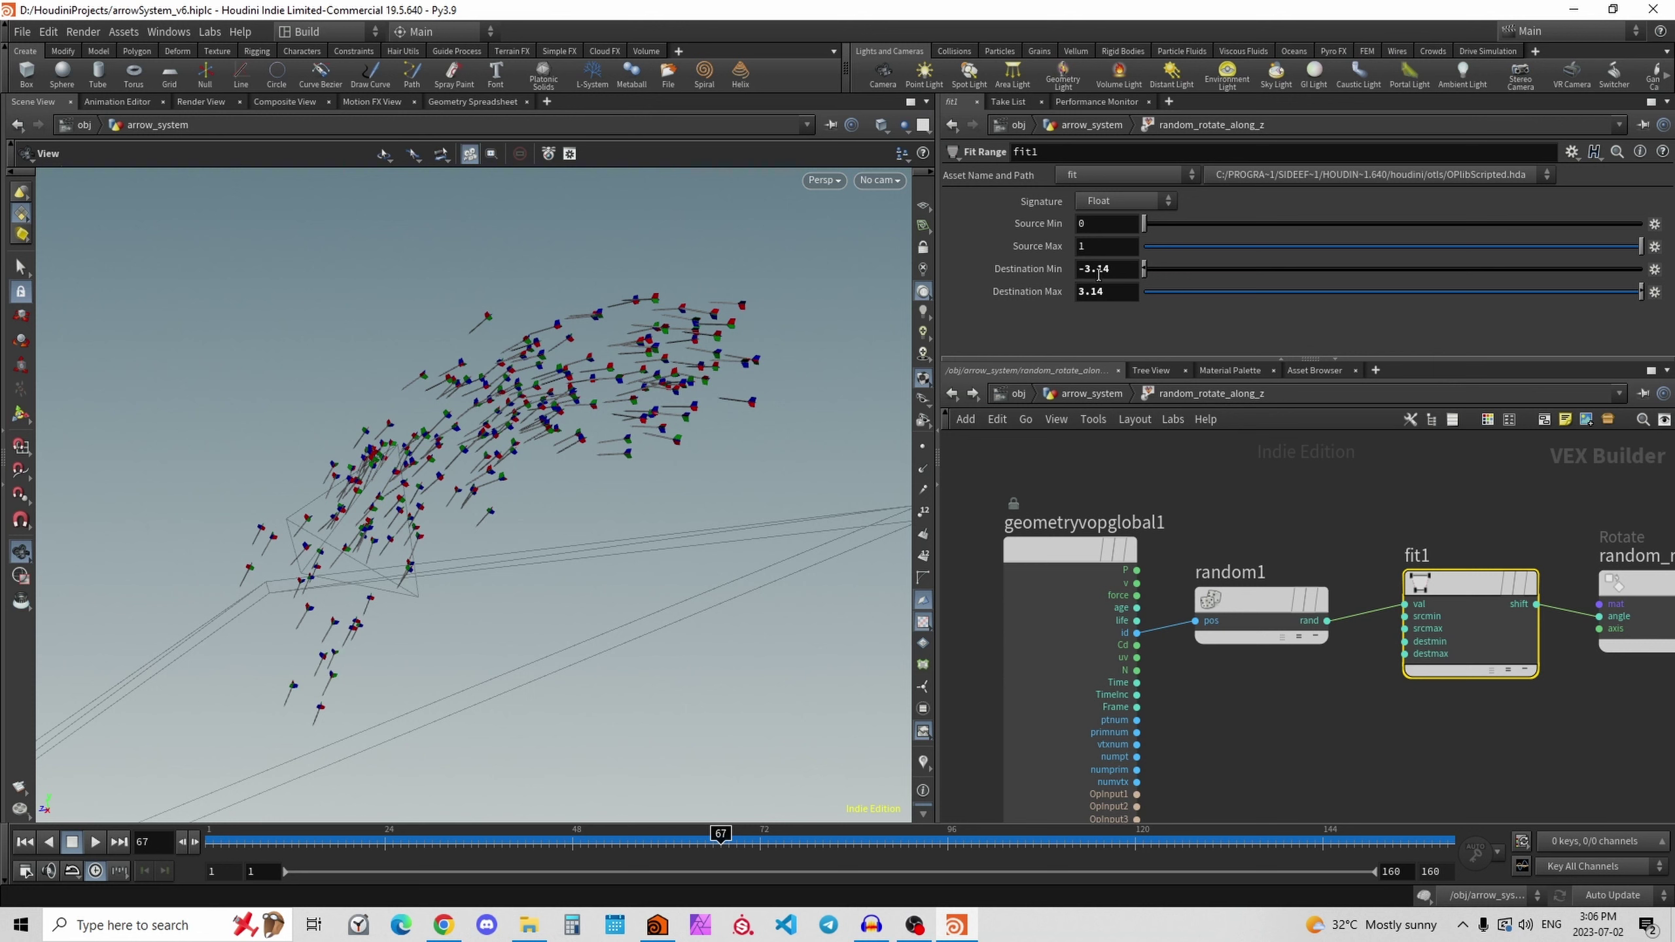
left_click(1629, 583)
middle_click_drag(1629, 584, 1103, 602)
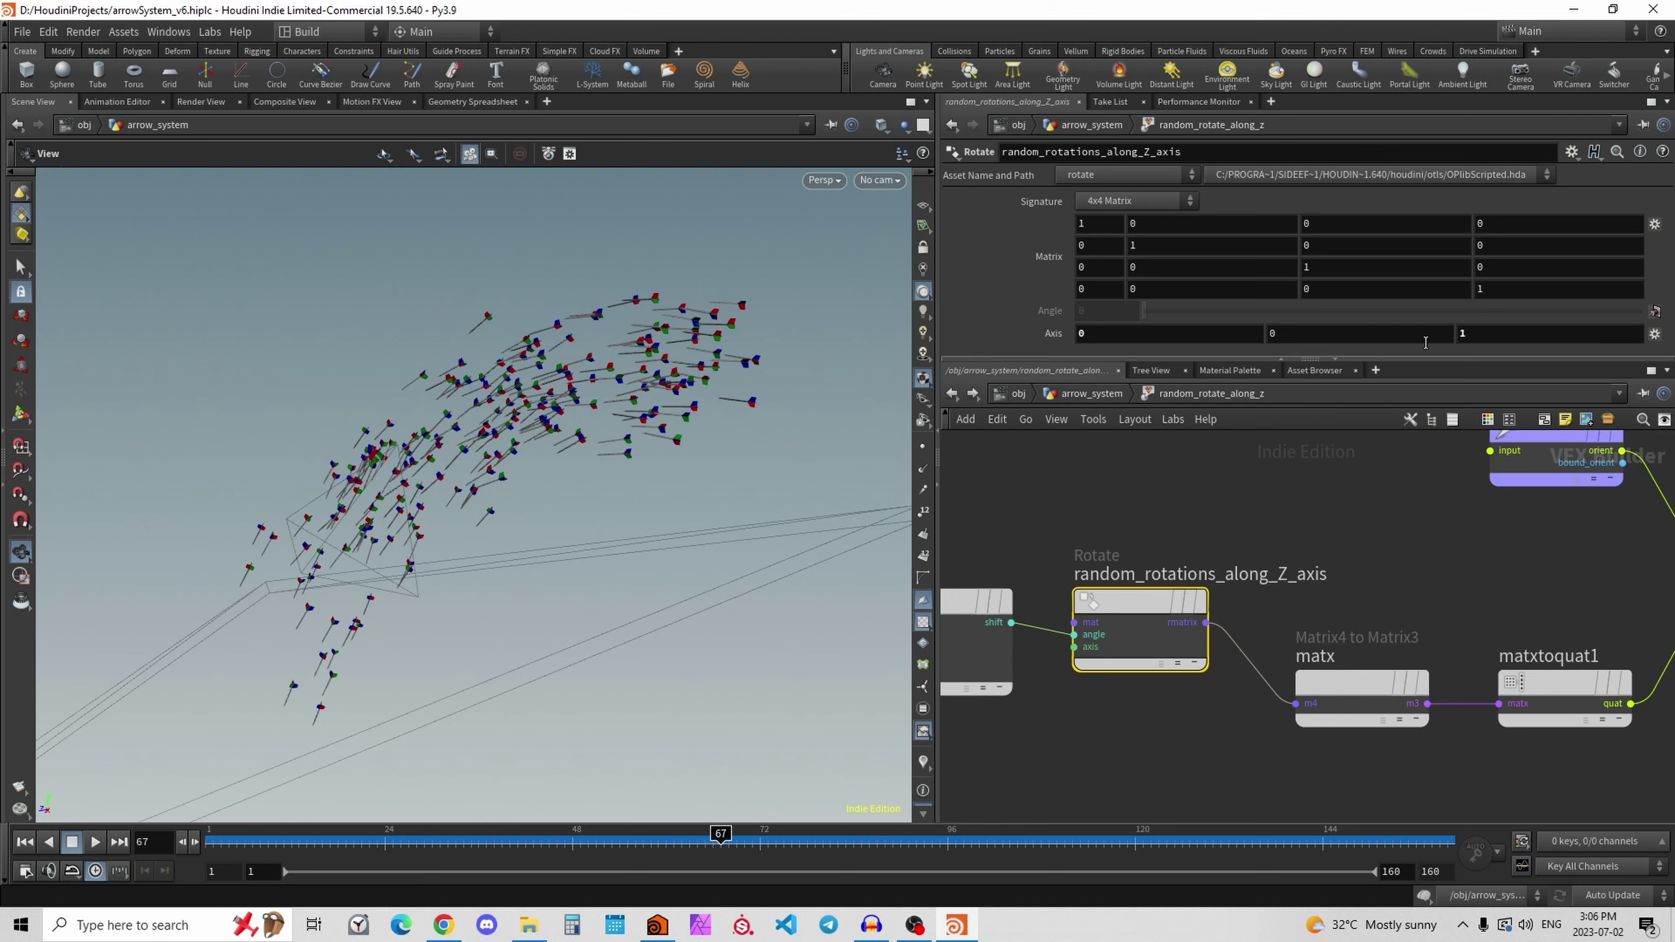
Inspect the matx and matxtoquat1 nodes that convert the rotated matrix to a quaternion.
left_click(1358, 683)
middle_click_drag(1504, 738, 1227, 752)
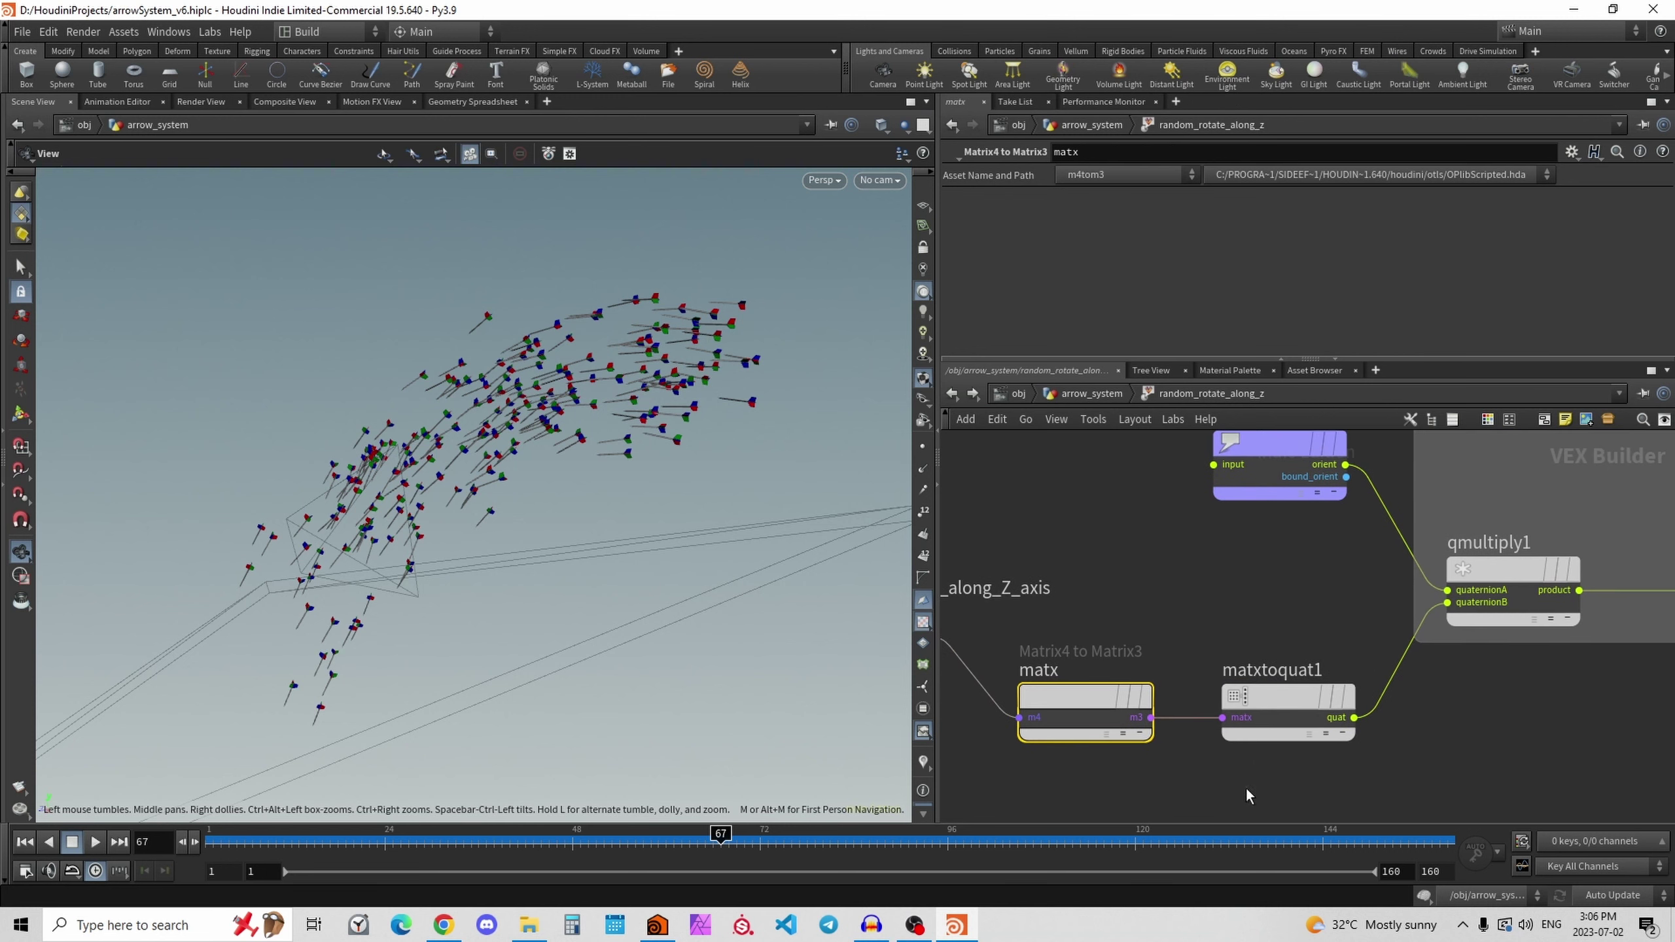
middle_click_drag(1110, 769, 1299, 757)
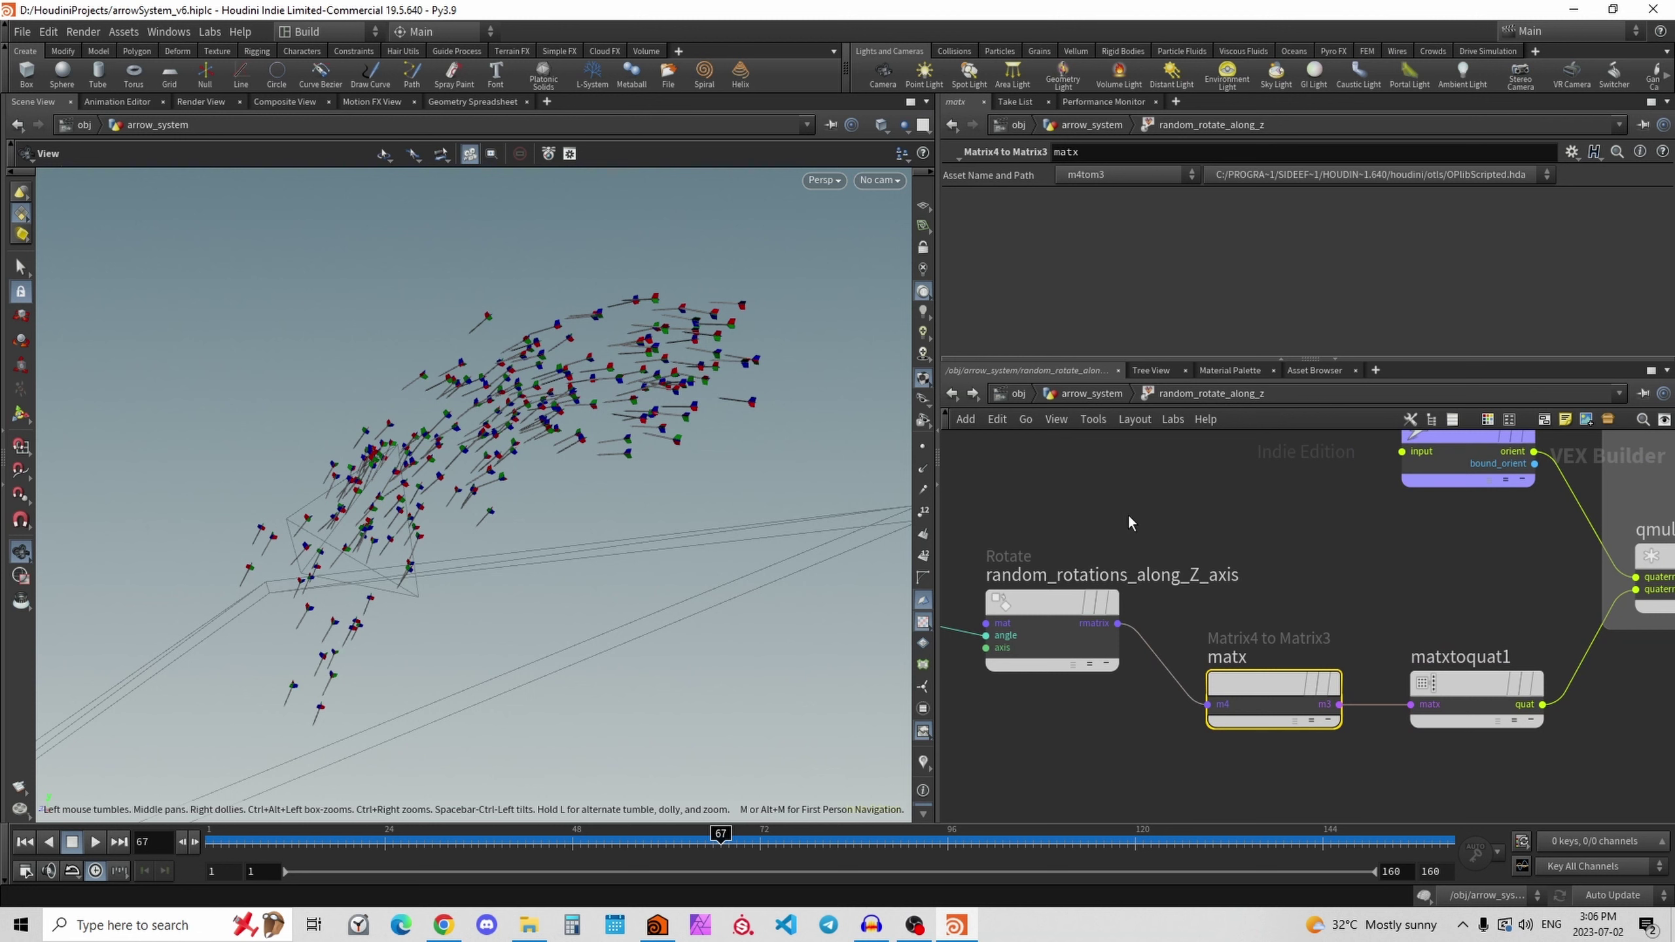
left_click(1048, 614)
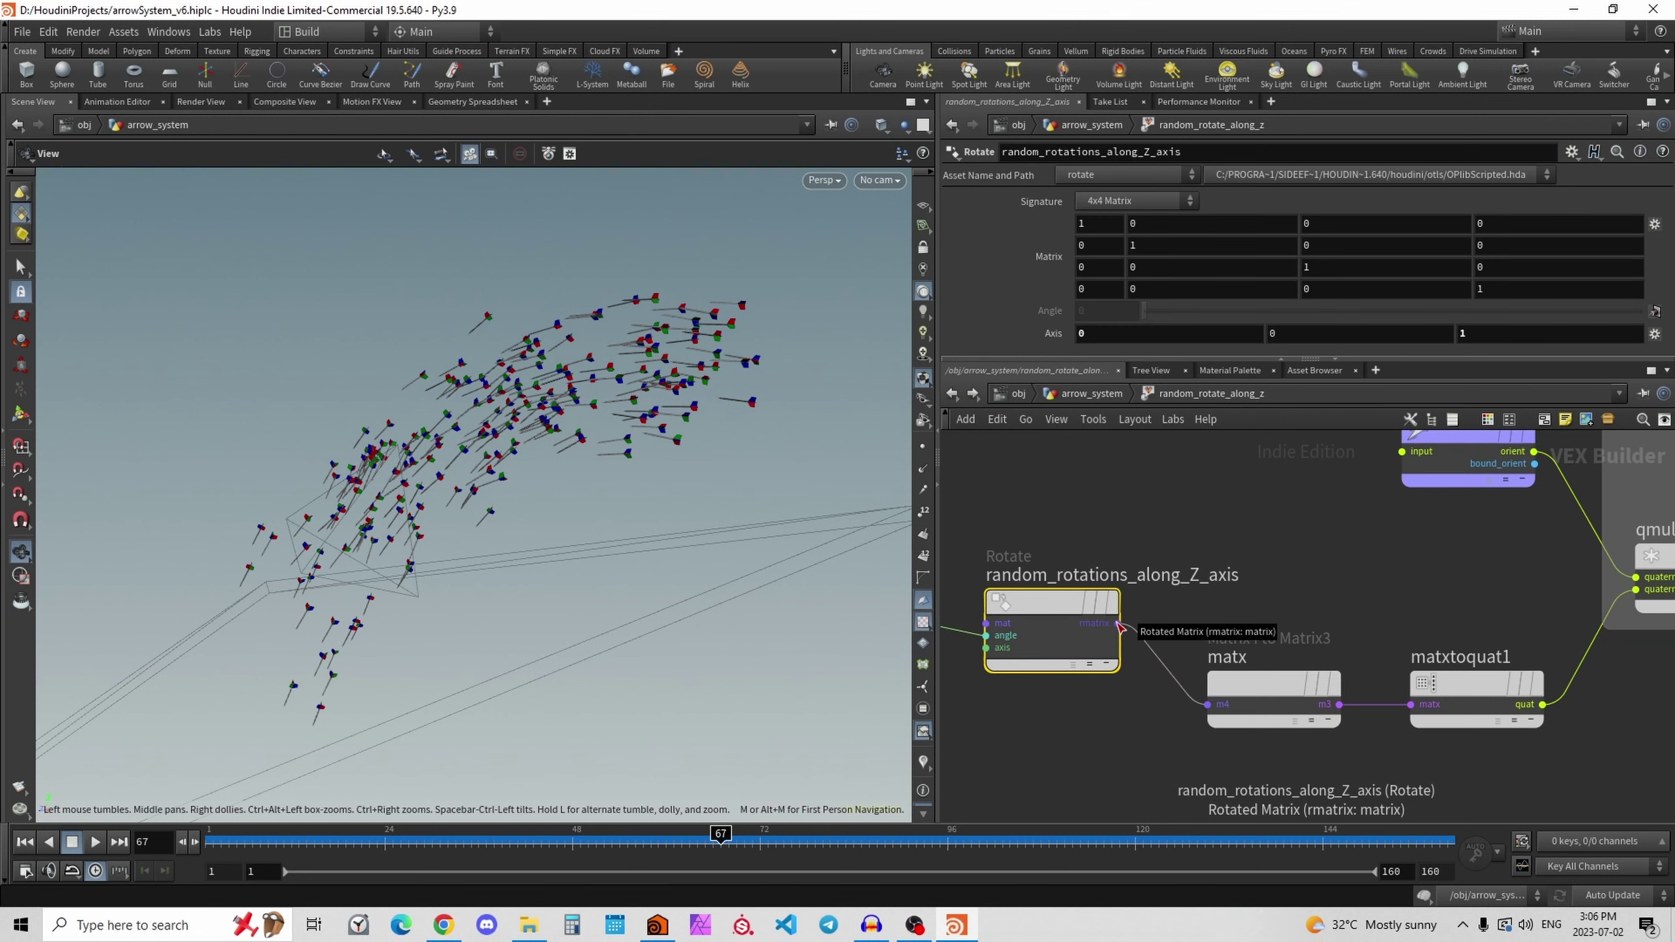
left_click(1295, 685)
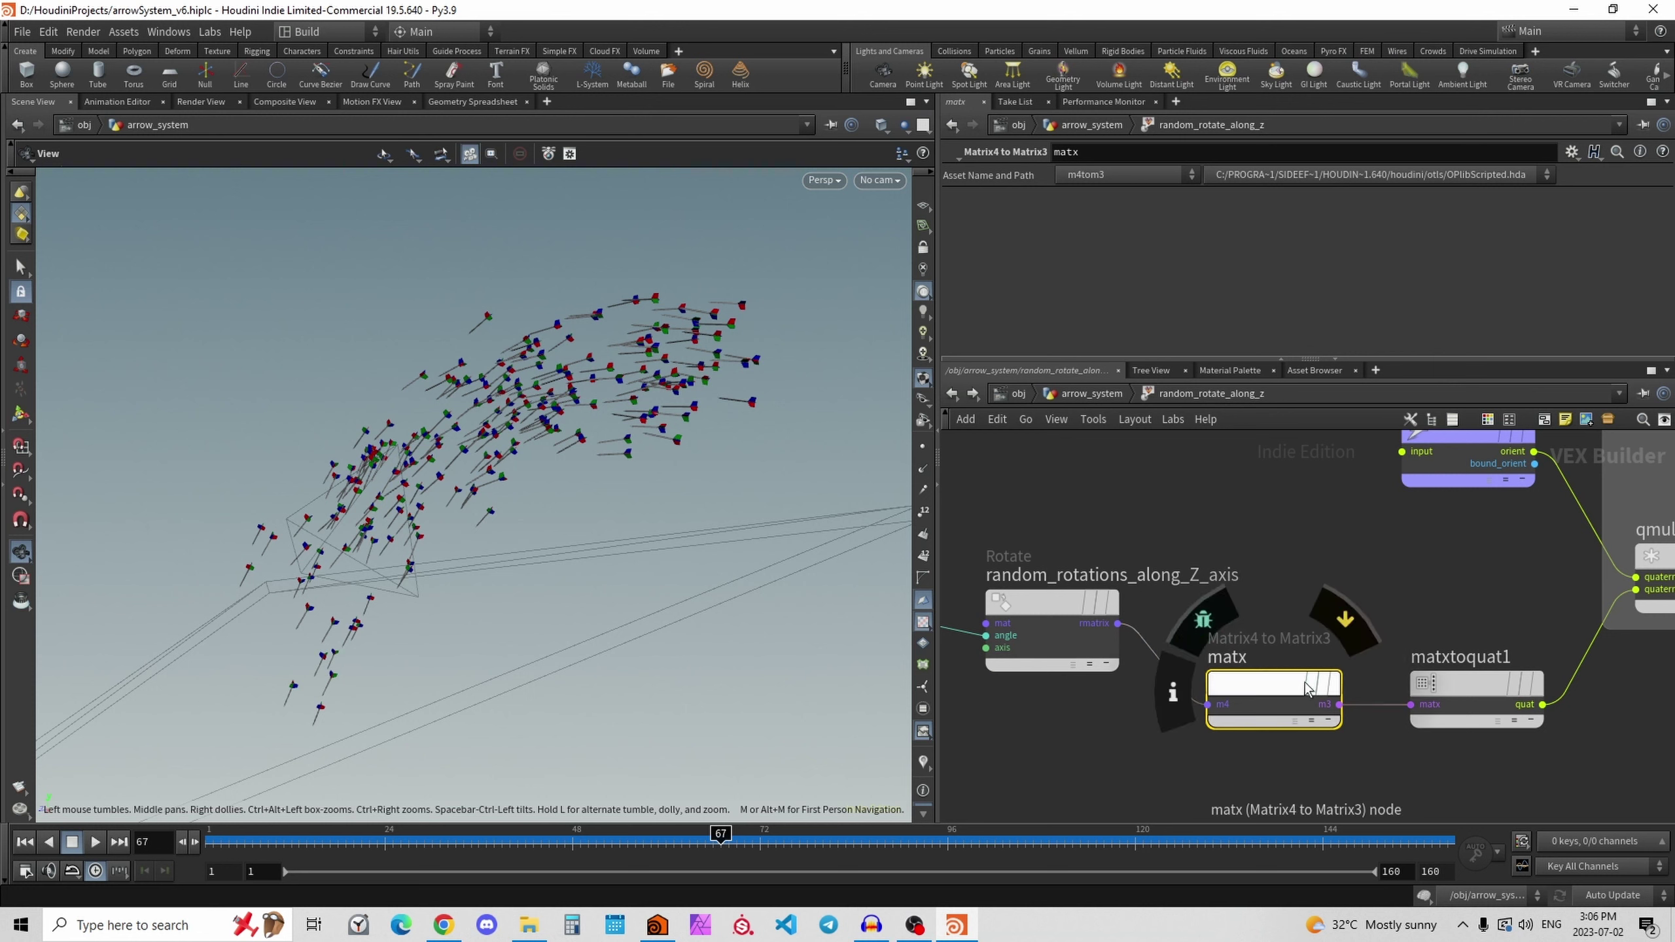
left_click(1510, 686)
middle_click_drag(1510, 686, 1209, 724)
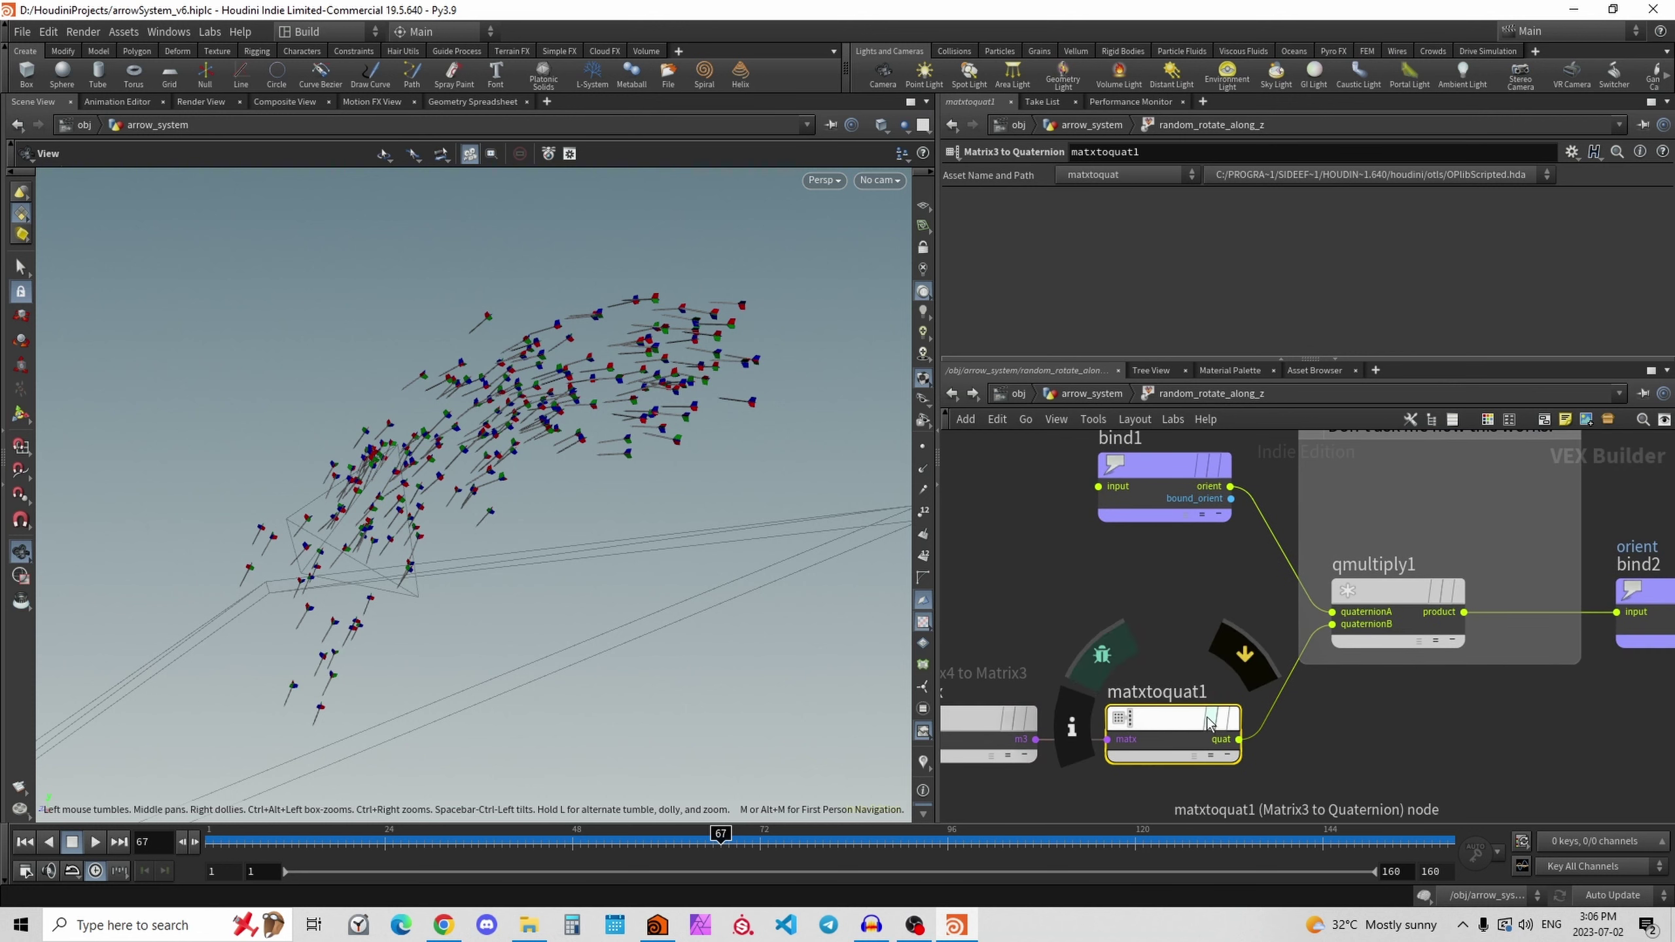
scroll(1348, 730, "down", 2)
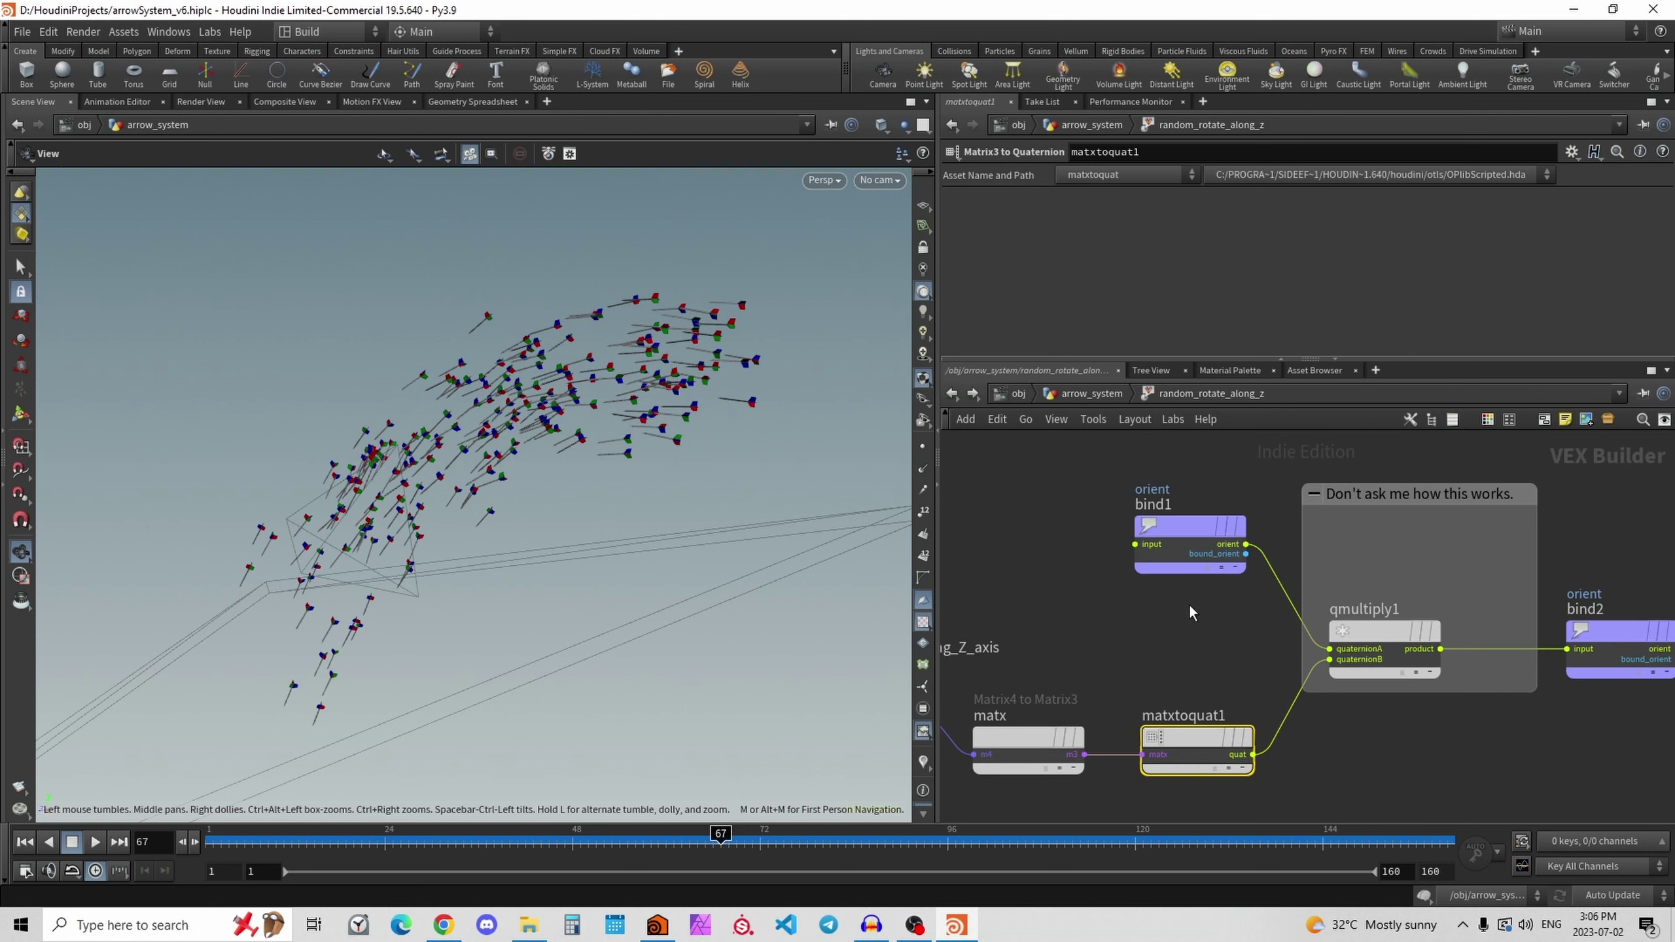
Inspect how qmultiply1 combines bind1's orient with the random rotation quaternion and outputs to bind2.
left_click(1186, 557)
left_click_drag(1388, 635, 1408, 635)
middle_click_drag(1379, 736, 1243, 738)
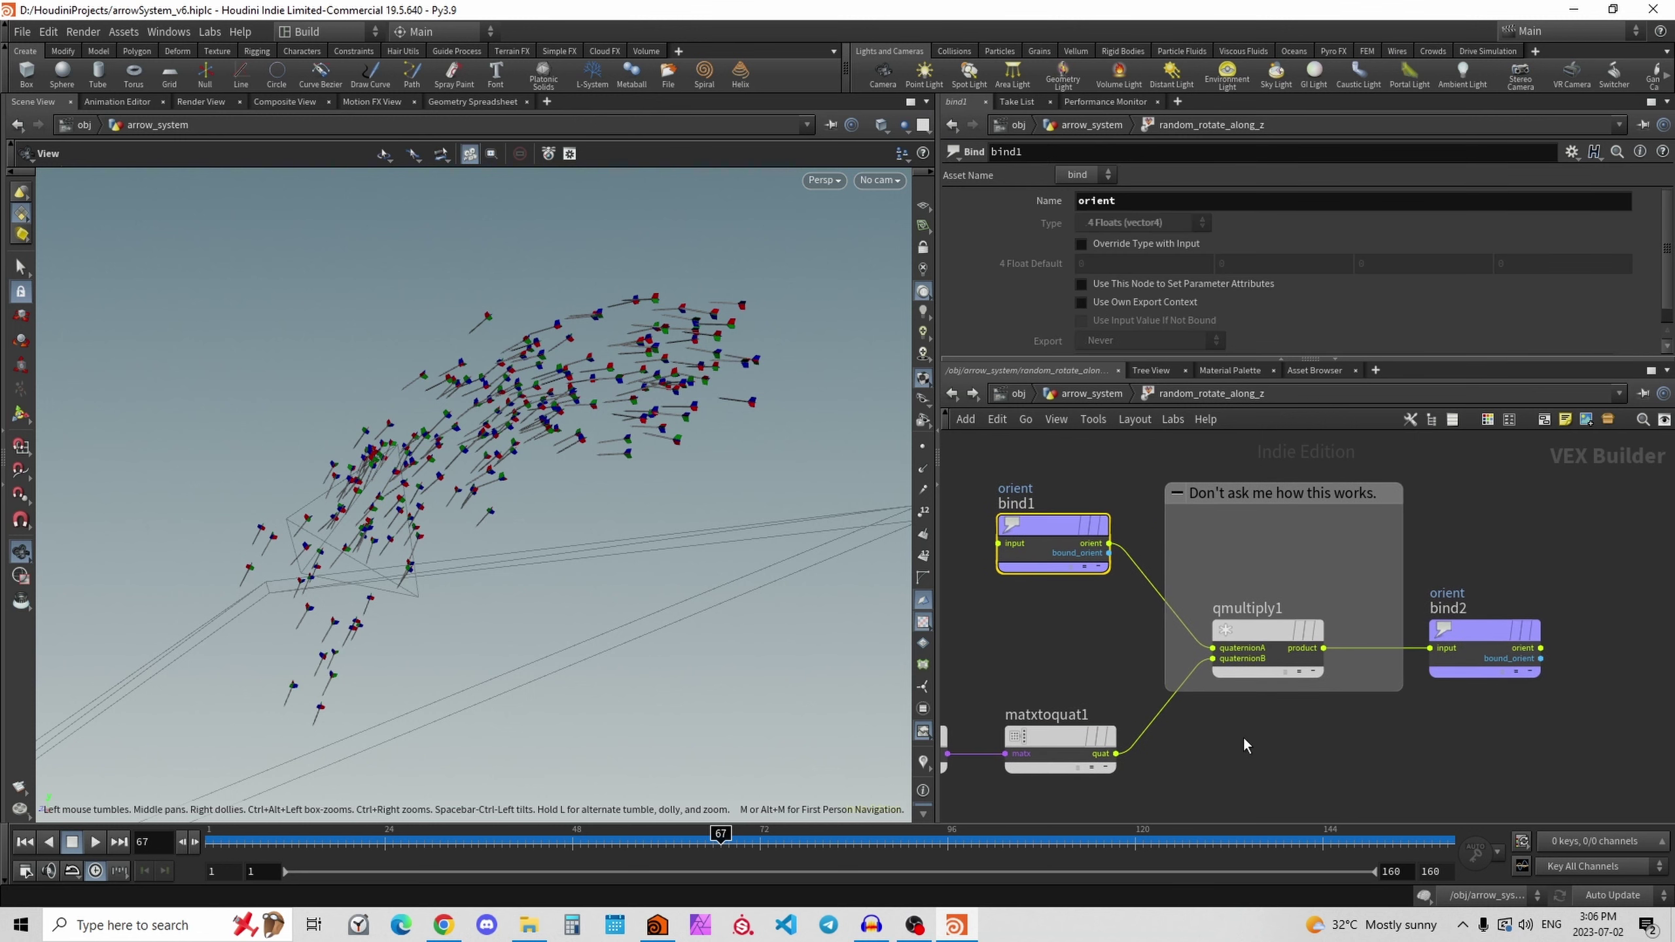
left_click(1279, 637)
left_click(1307, 754)
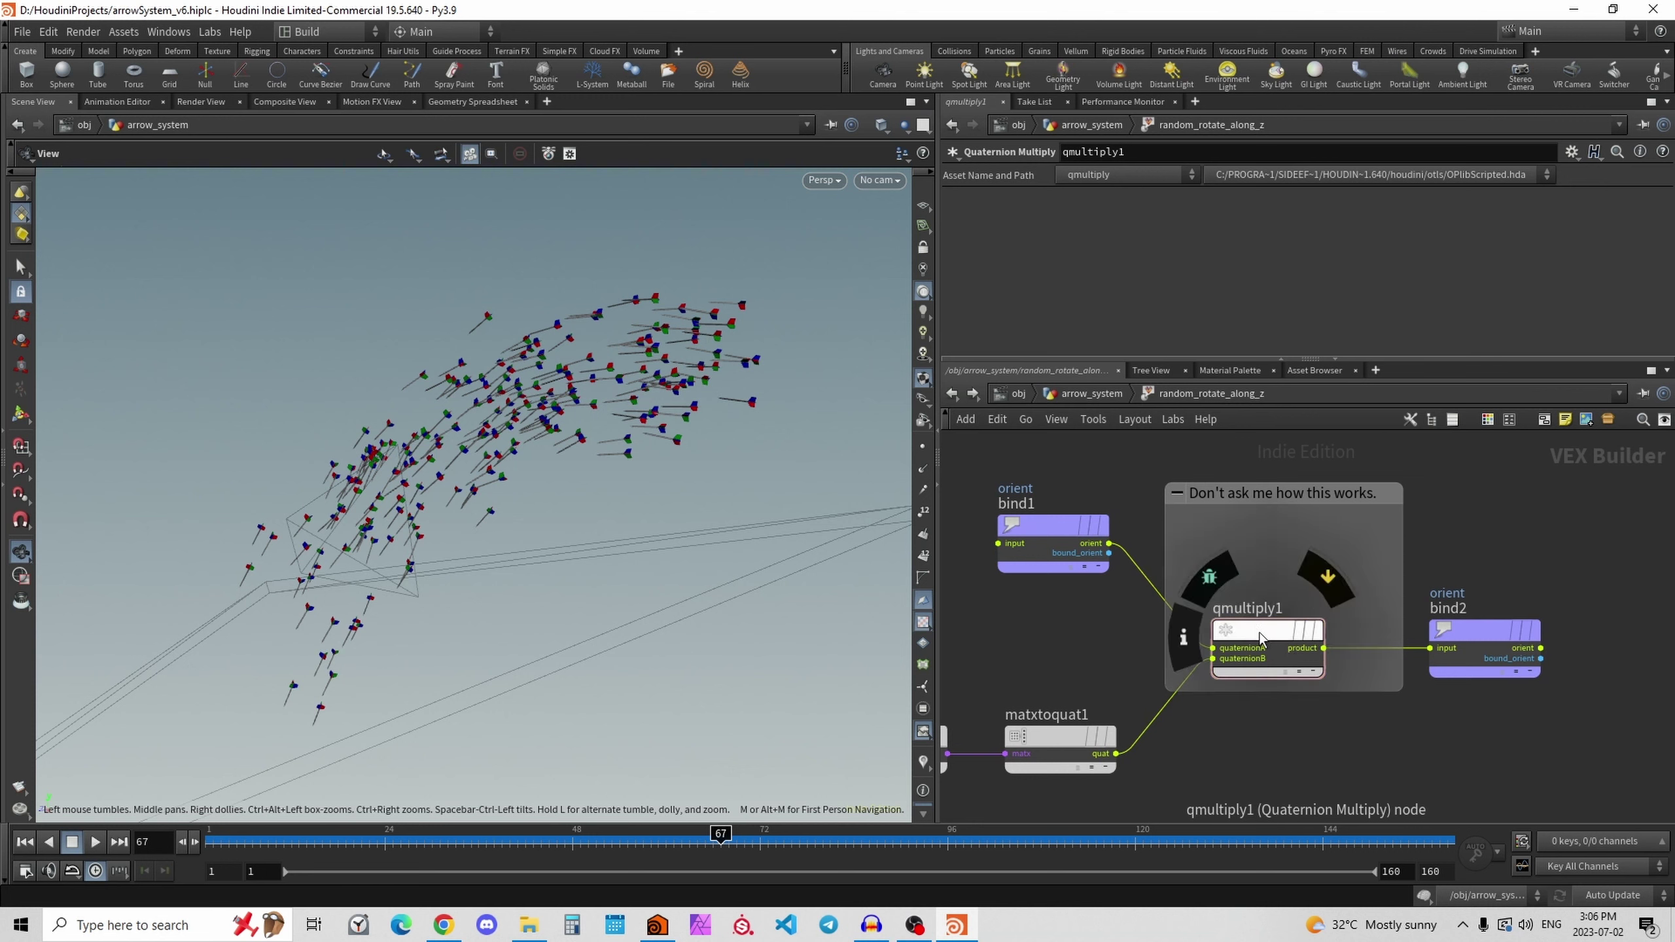
left_click(1037, 526)
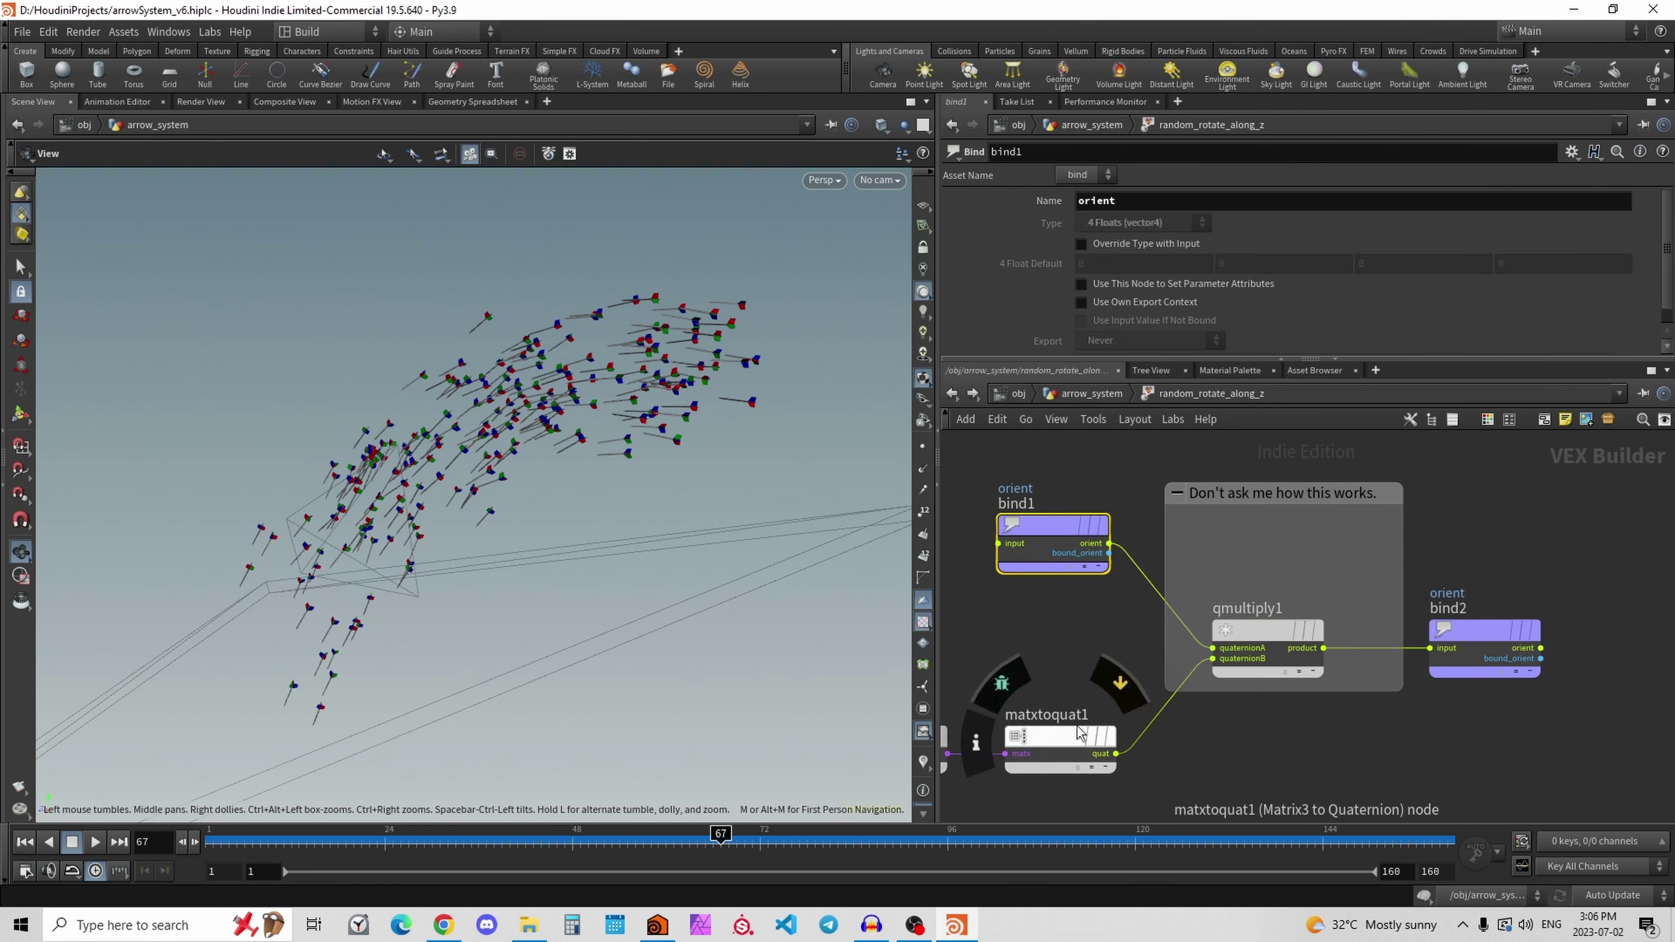
middle_click_drag(1049, 689, 1053, 688)
key("h")
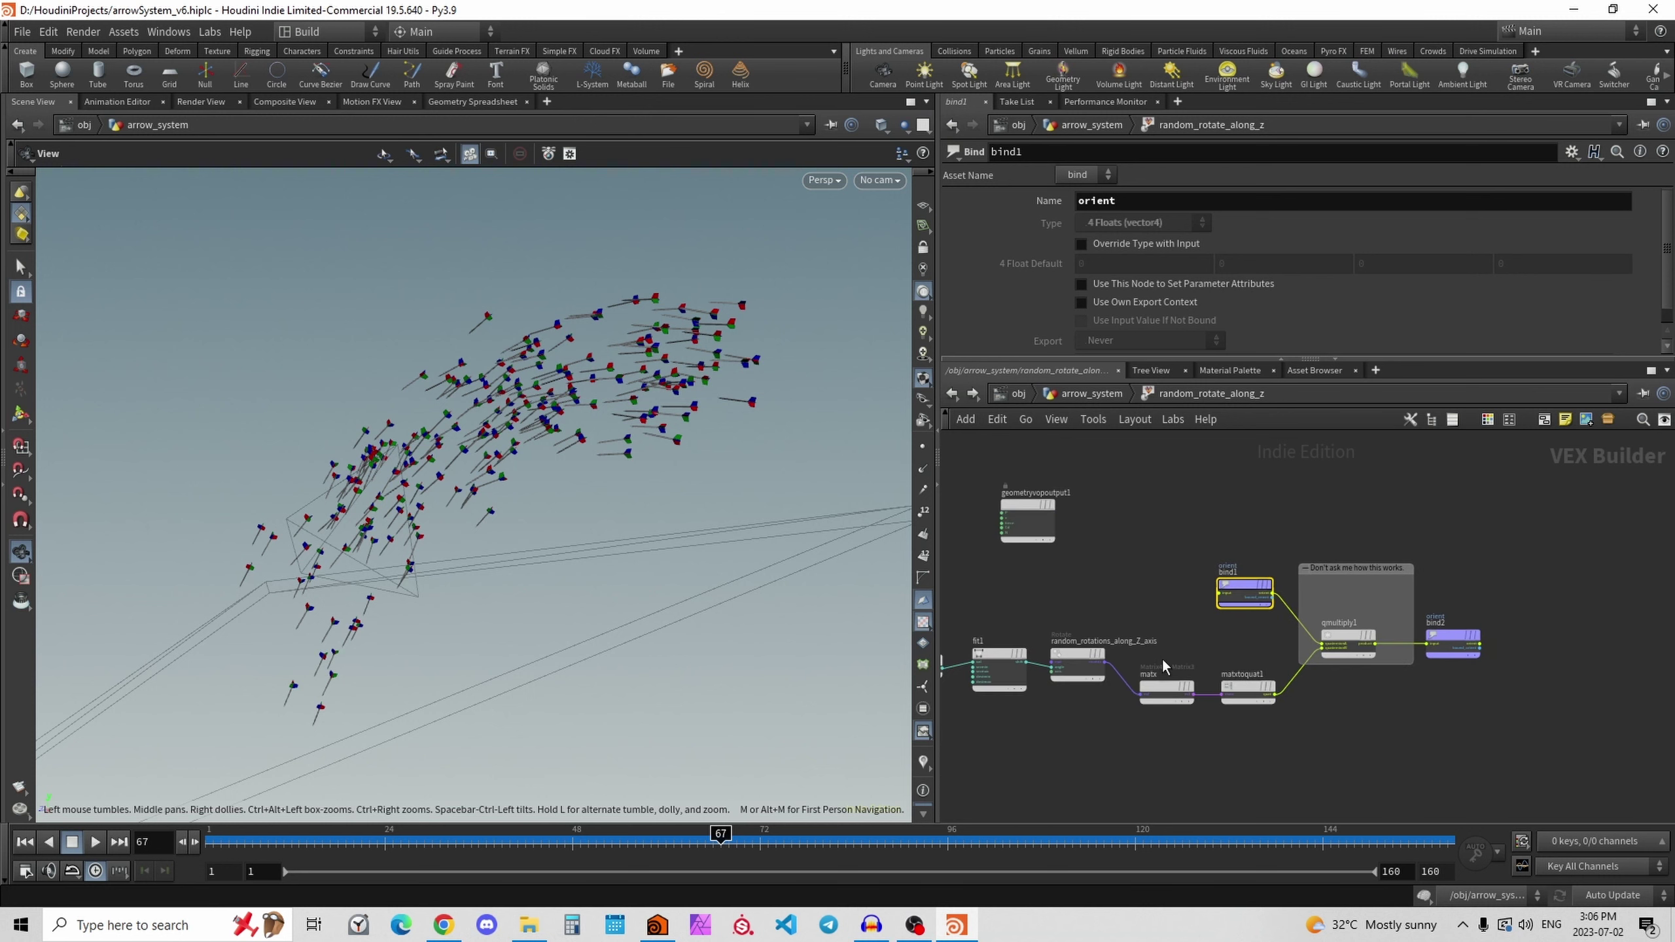
scroll(1476, 666, "up", 3)
left_click(1414, 649)
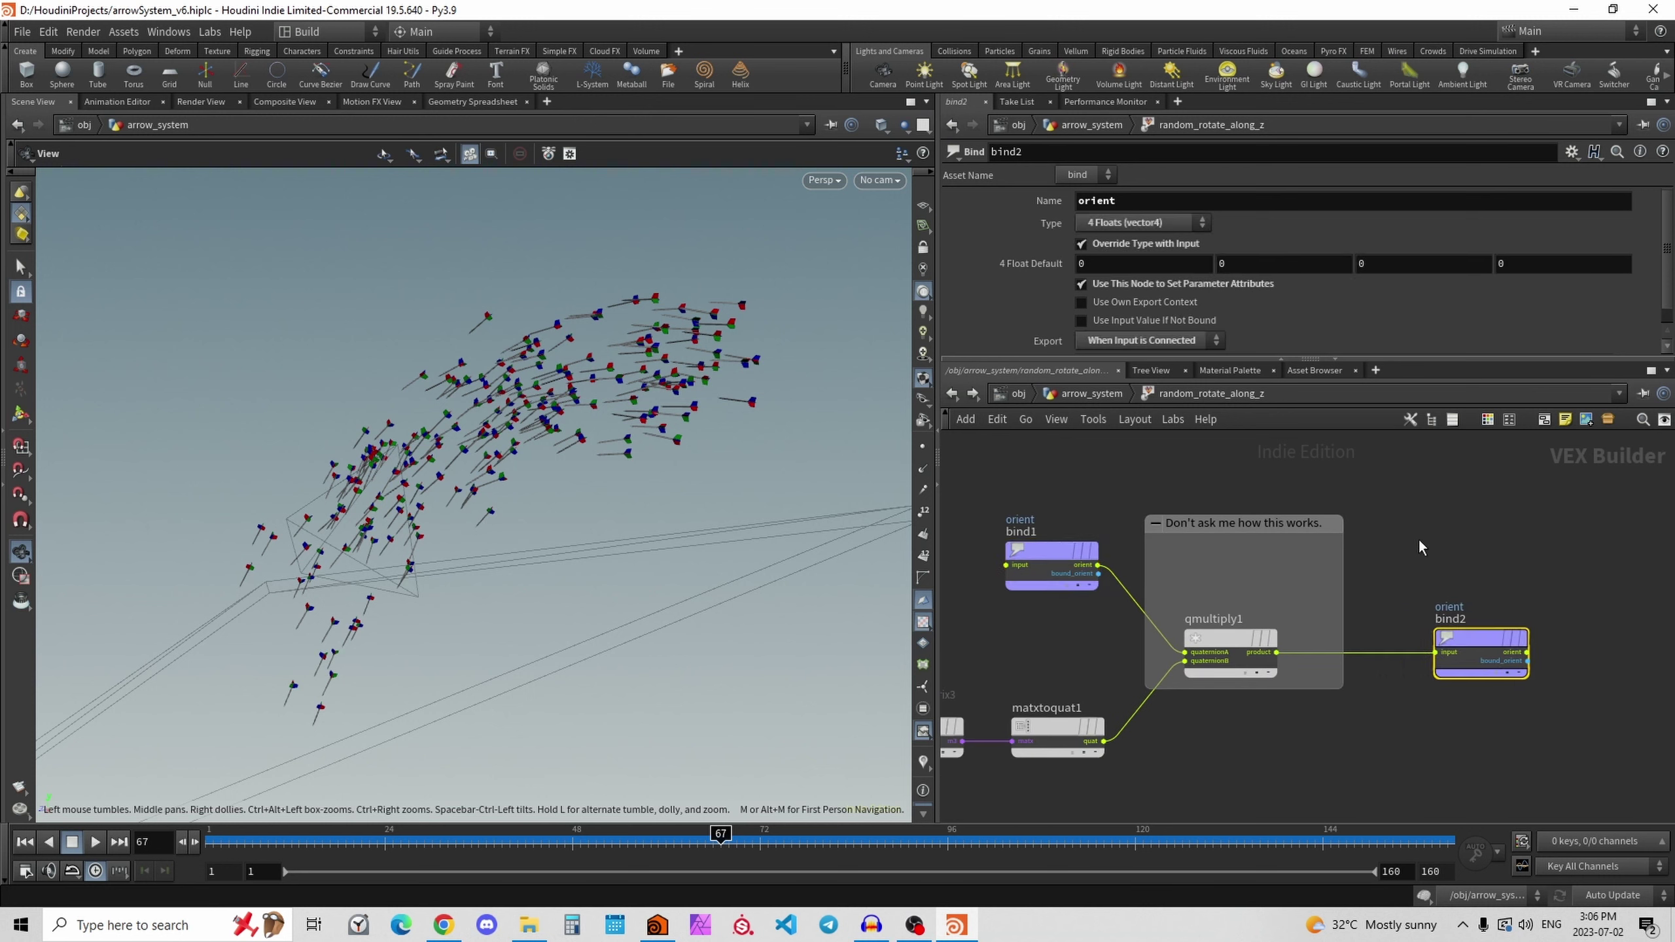
Return to the arrow_system network and review the full node tree alongside the arrows in the viewport.
left_click(1091, 394)
mouse_move(1158, 644)
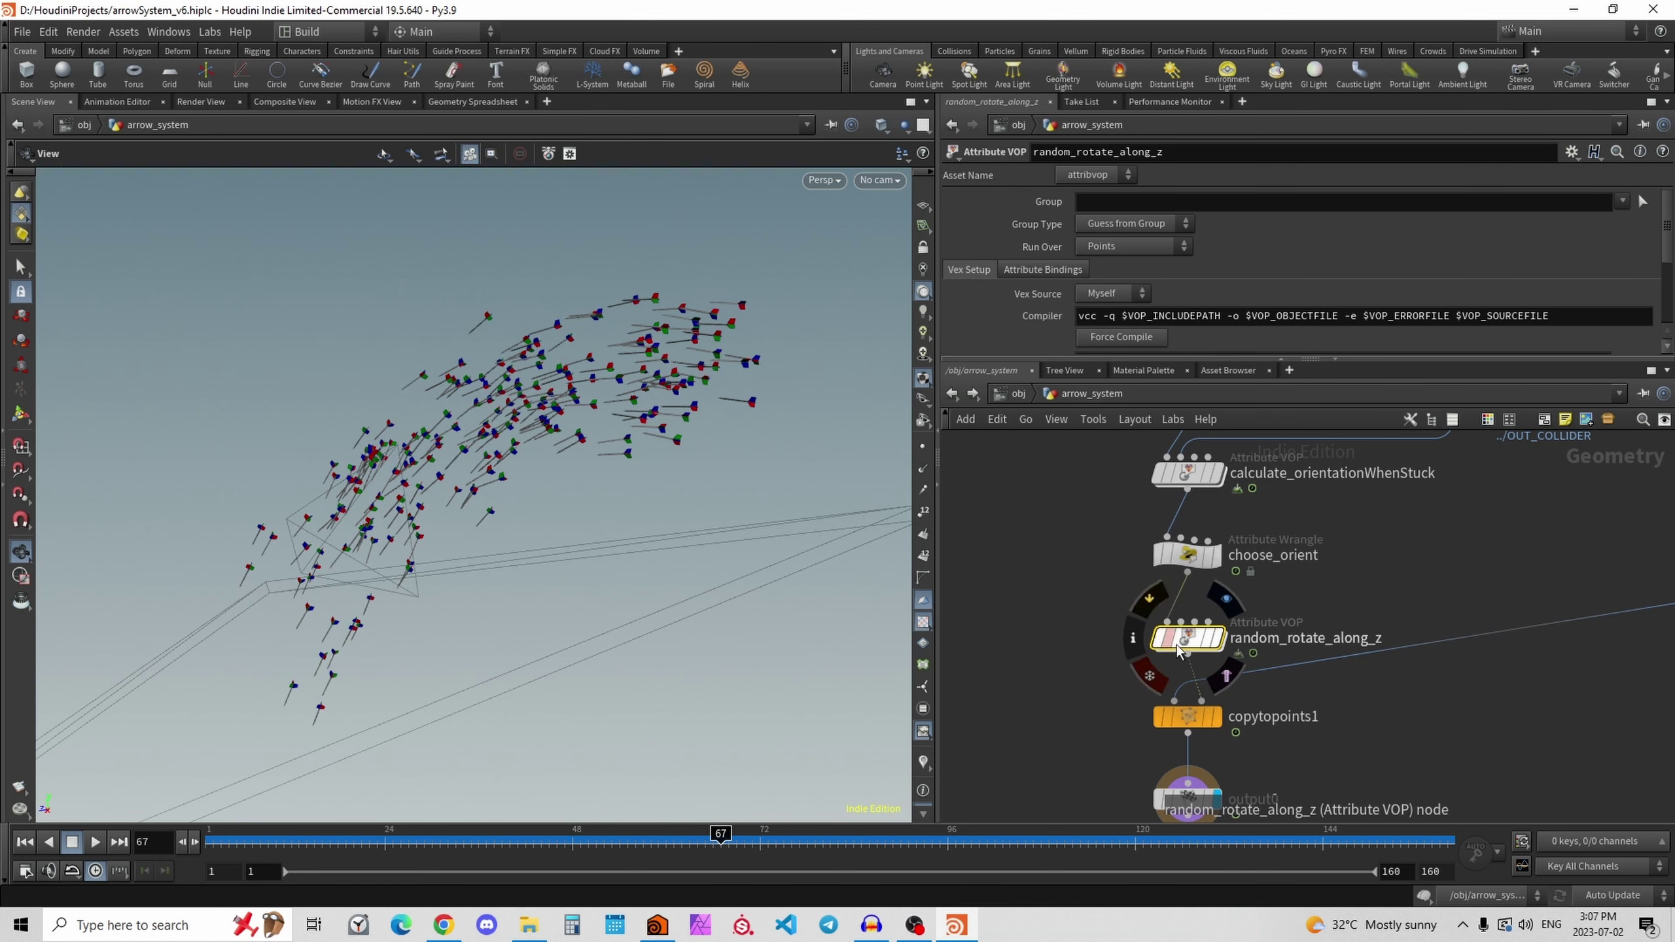
scroll(1337, 657, "down", 5)
middle_click_drag(1322, 698, 1356, 681)
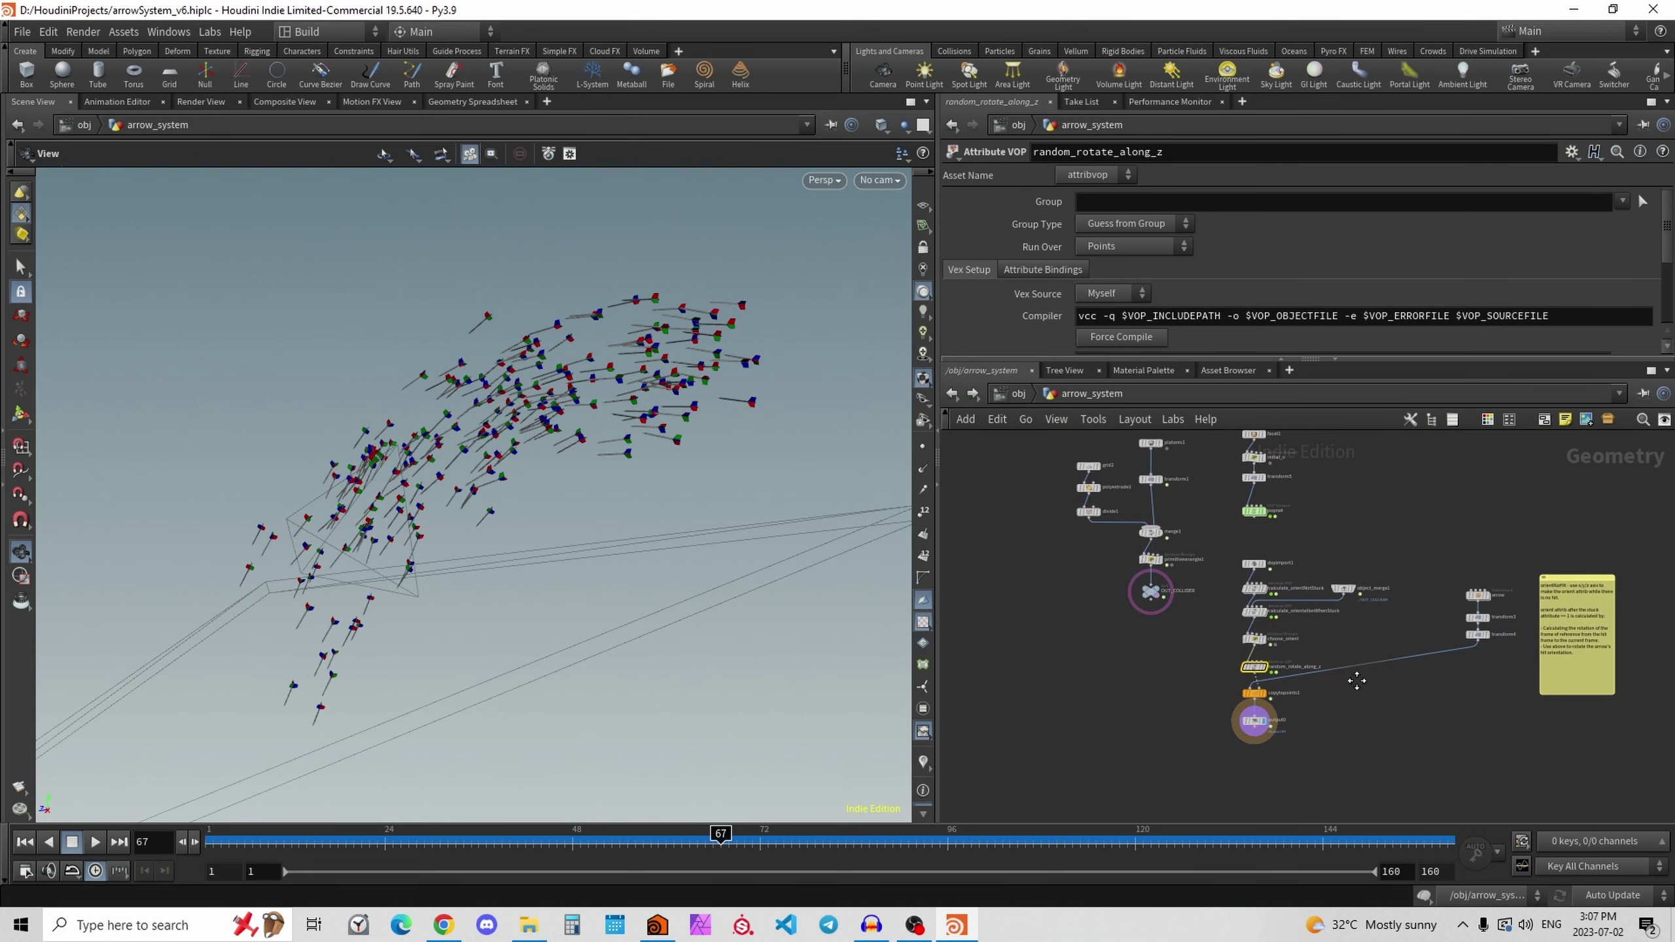
scroll(1356, 681, "up", 2)
left_click_drag(699, 567, 548, 561)
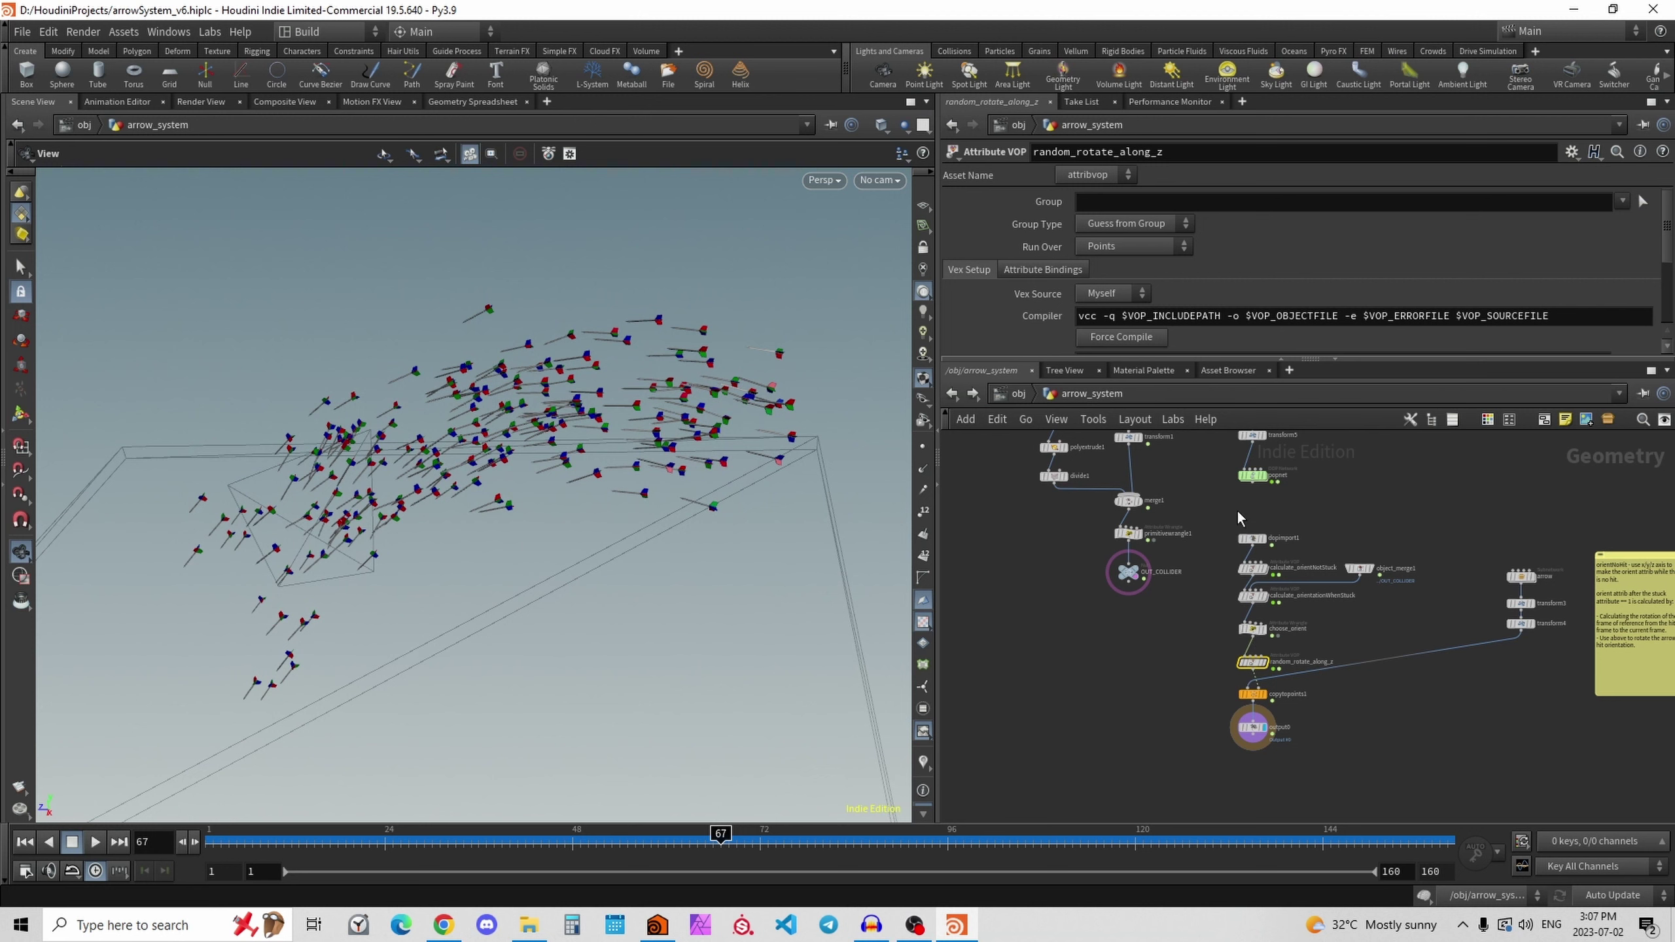
scroll(1237, 518, "down", 3)
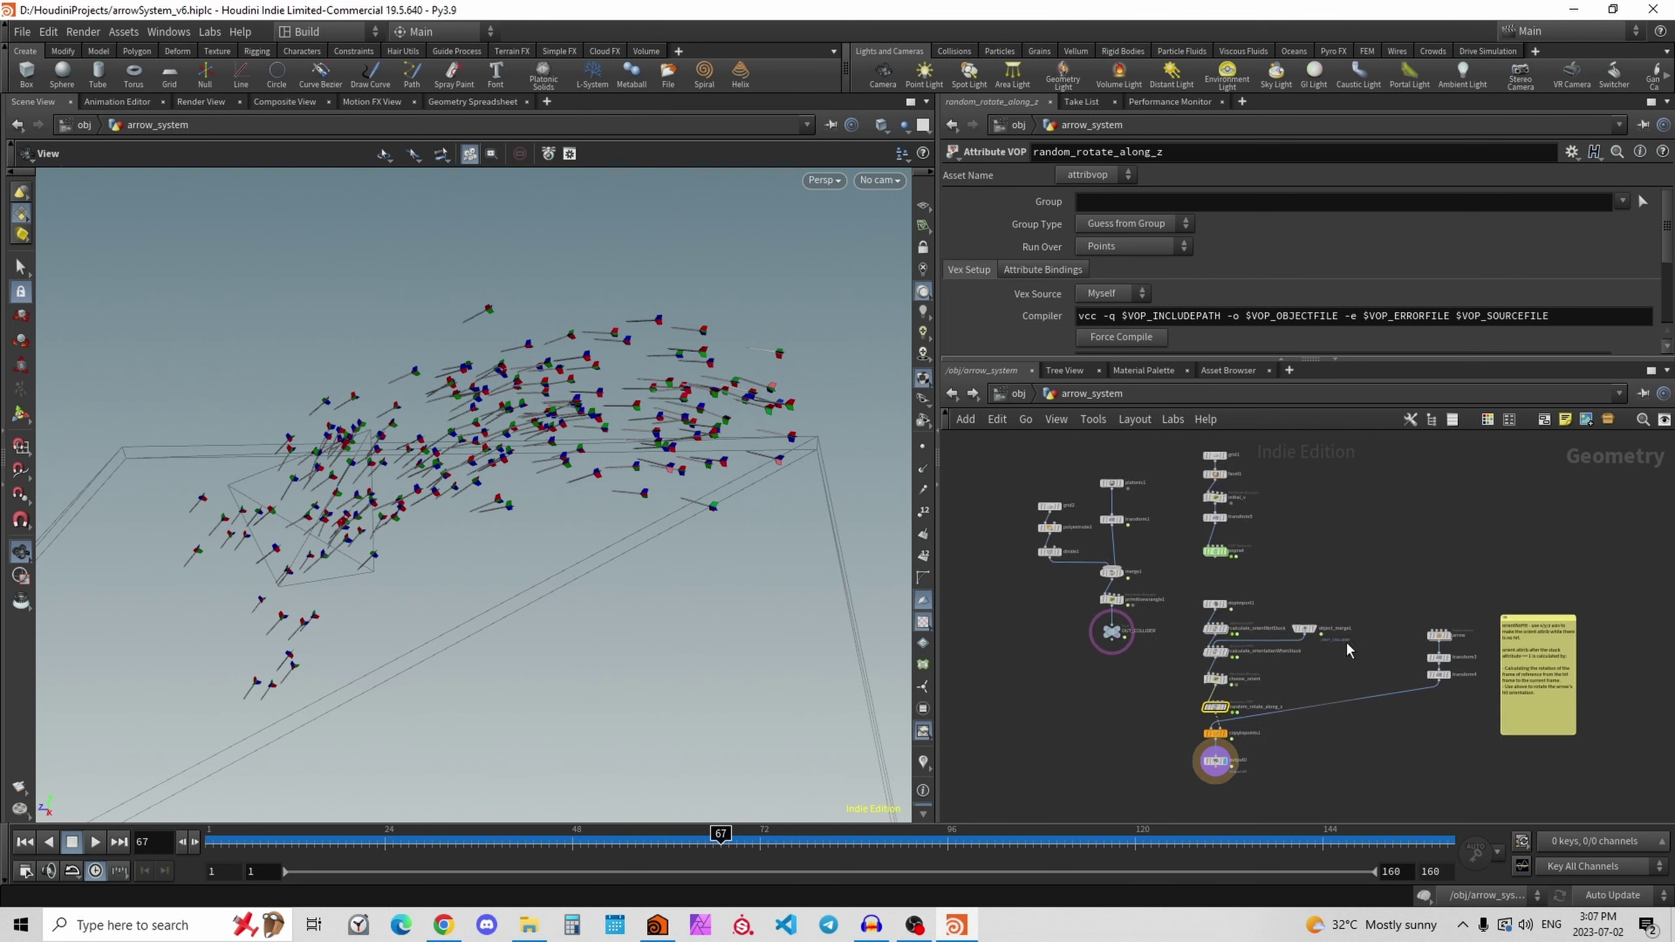
middle_click_drag(1347, 648, 1335, 652)
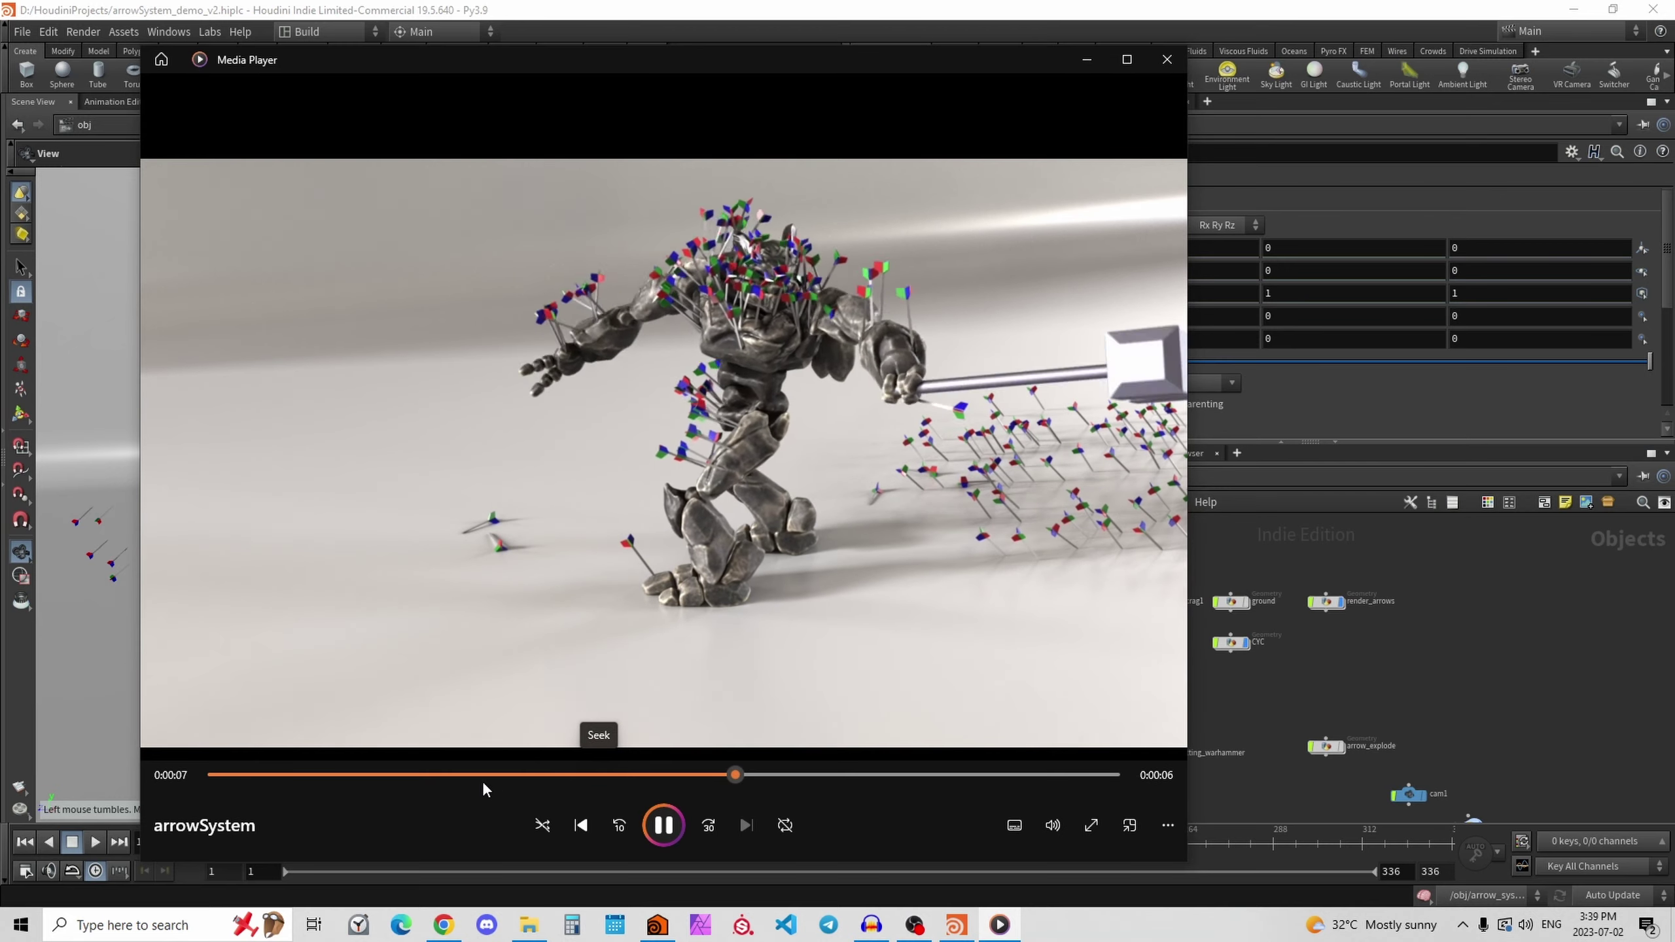
Rewind the arrowSystem render video in Media Player to the 4-second mark.
left_click_drag(484, 785, 600, 781)
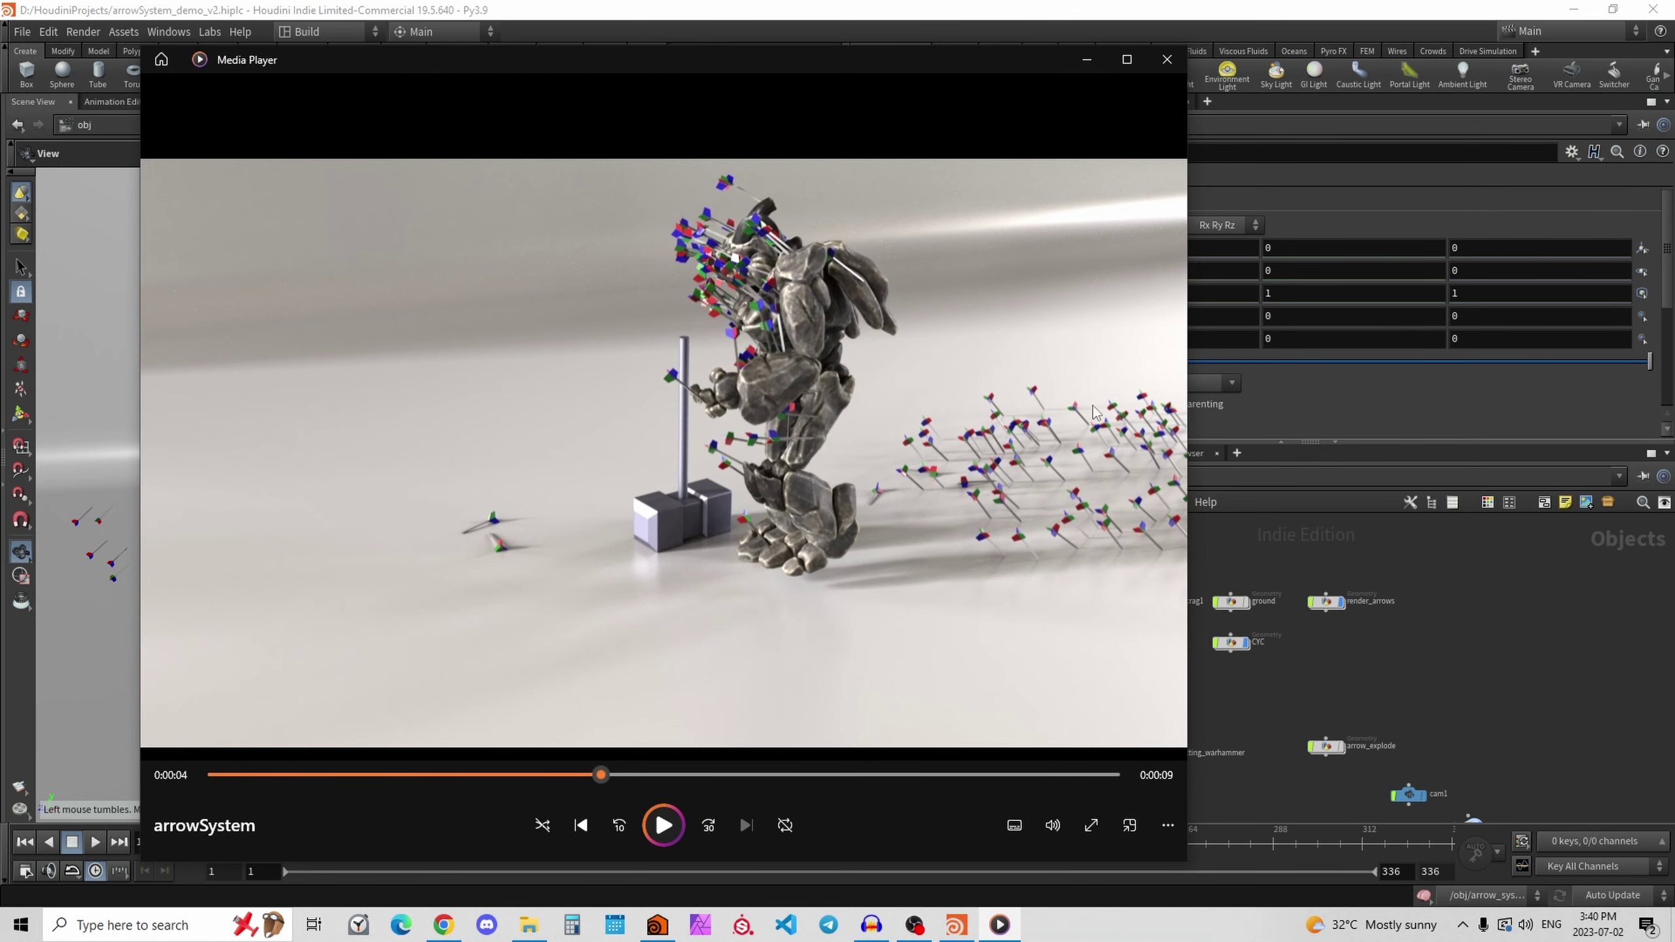
Switch back to Houdini, open the colliders network and inspect the hardSurface expression in primitivewrangle2.
left_click(1086, 60)
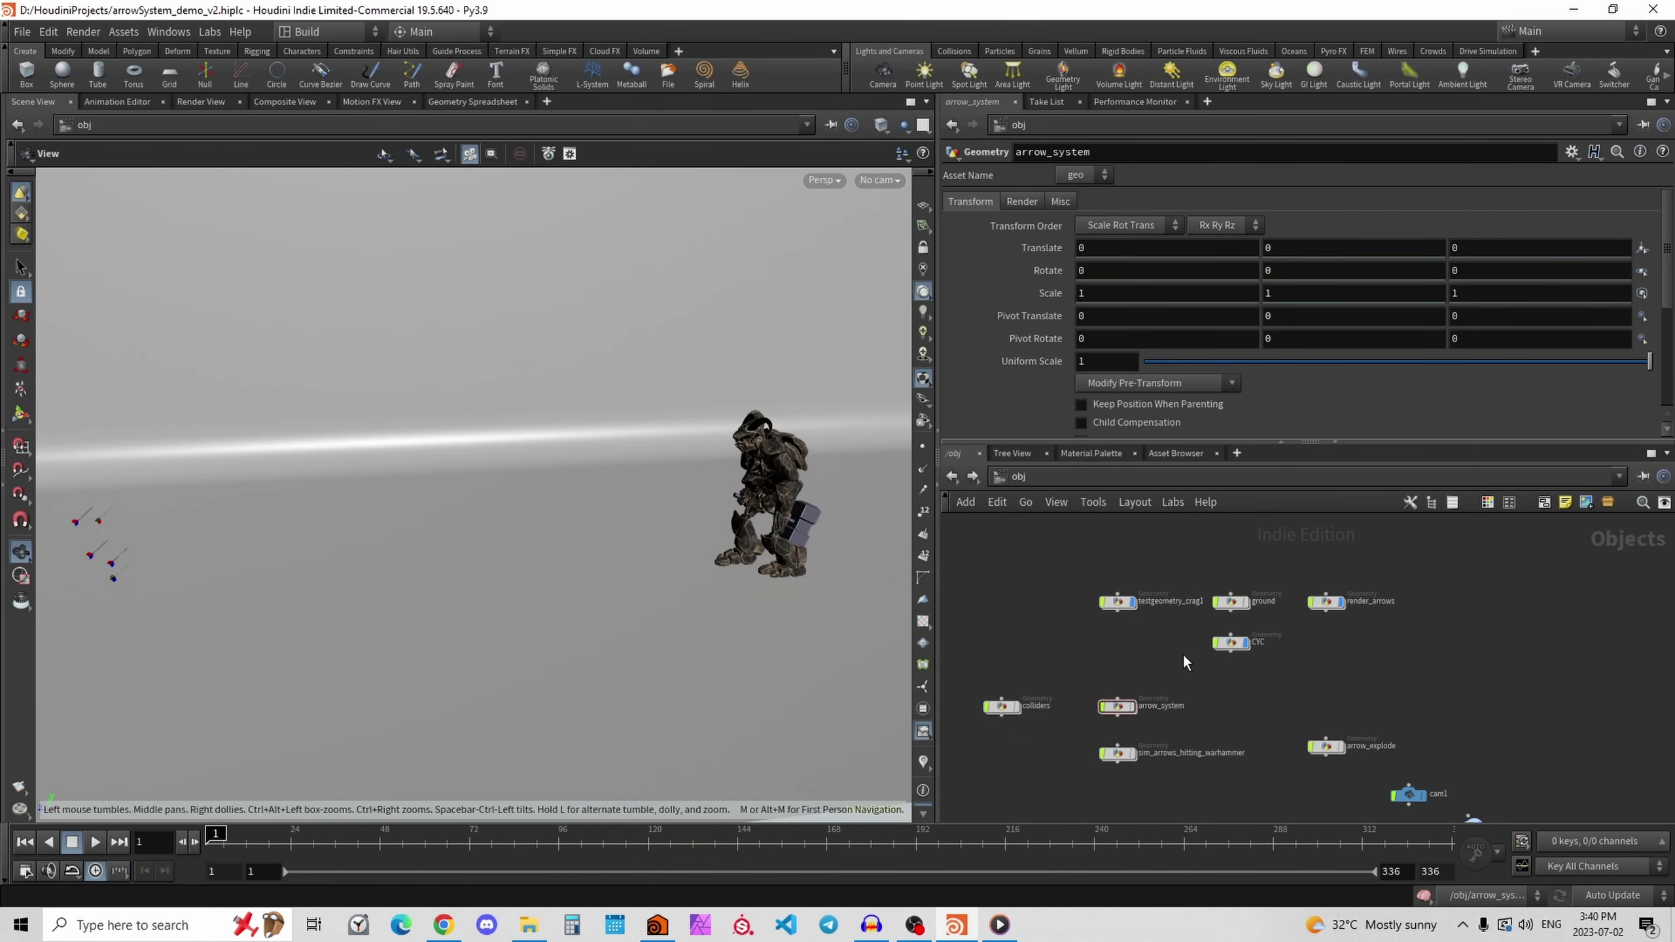
double_click(1120, 706)
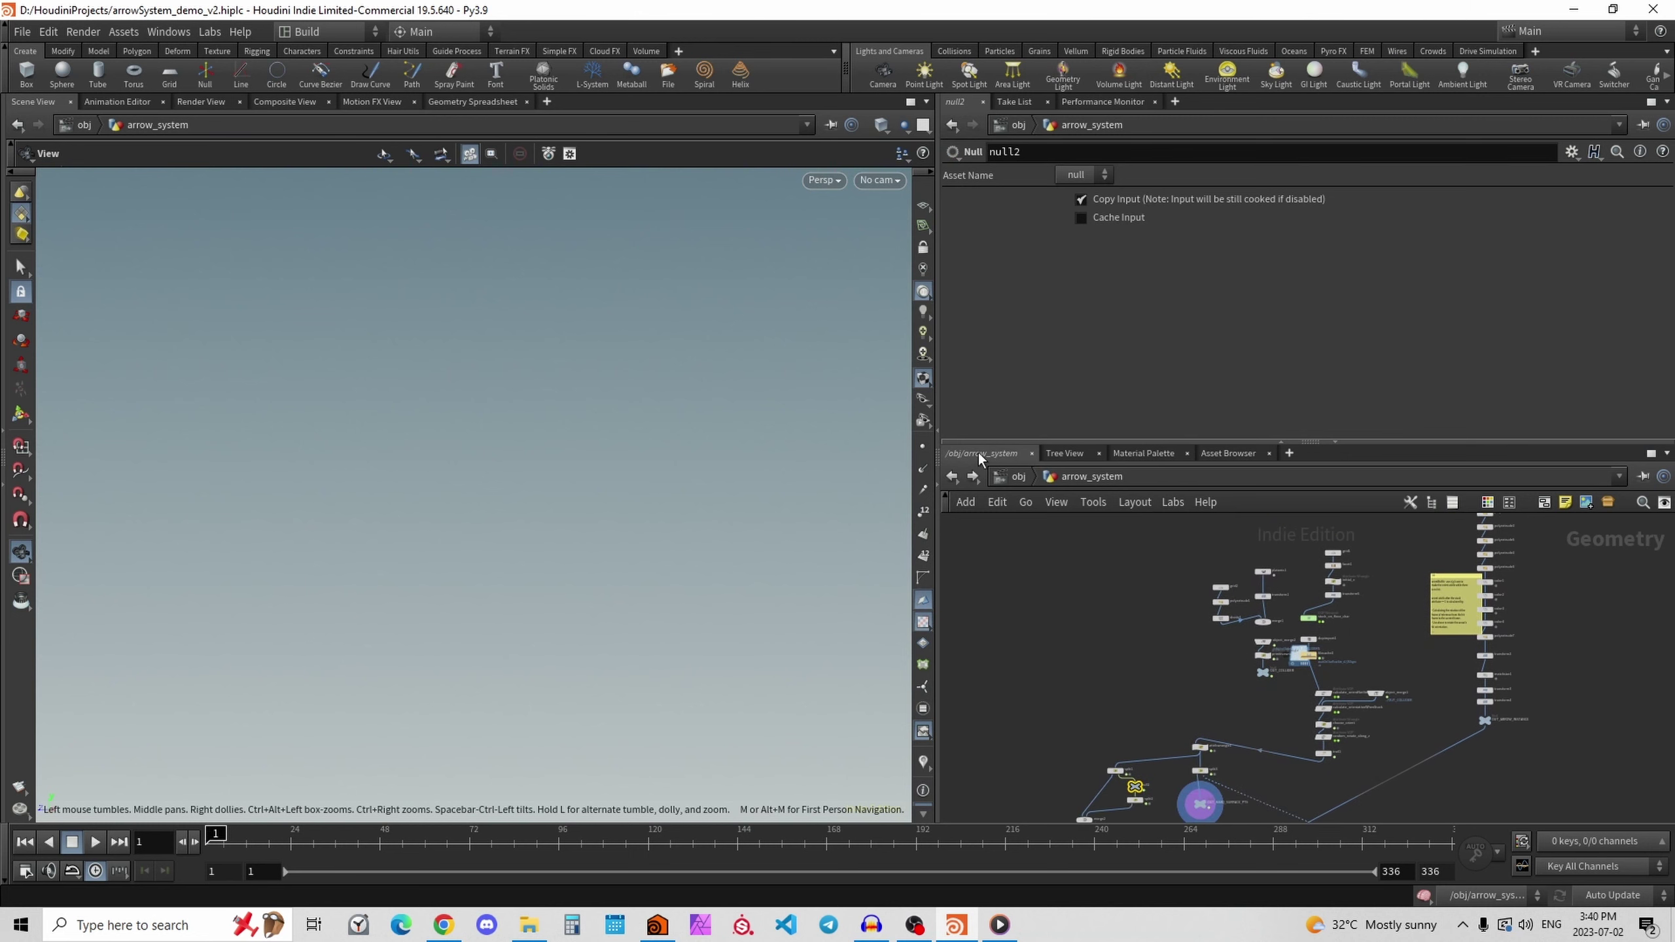
left_click(1019, 476)
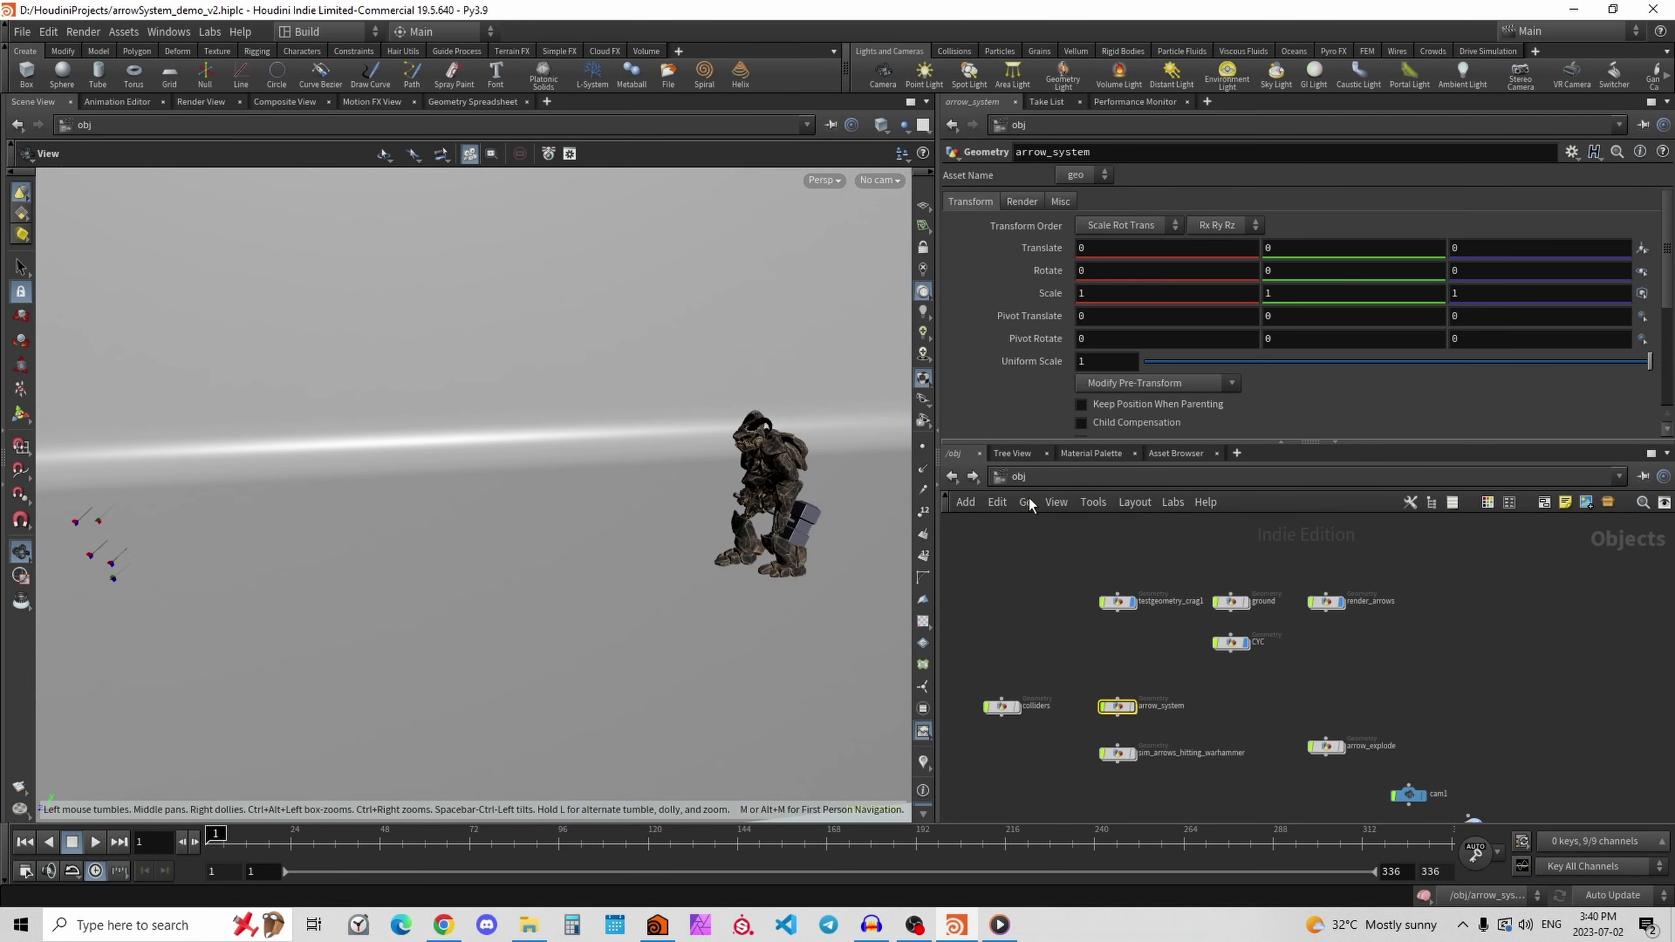
double_click(1003, 704)
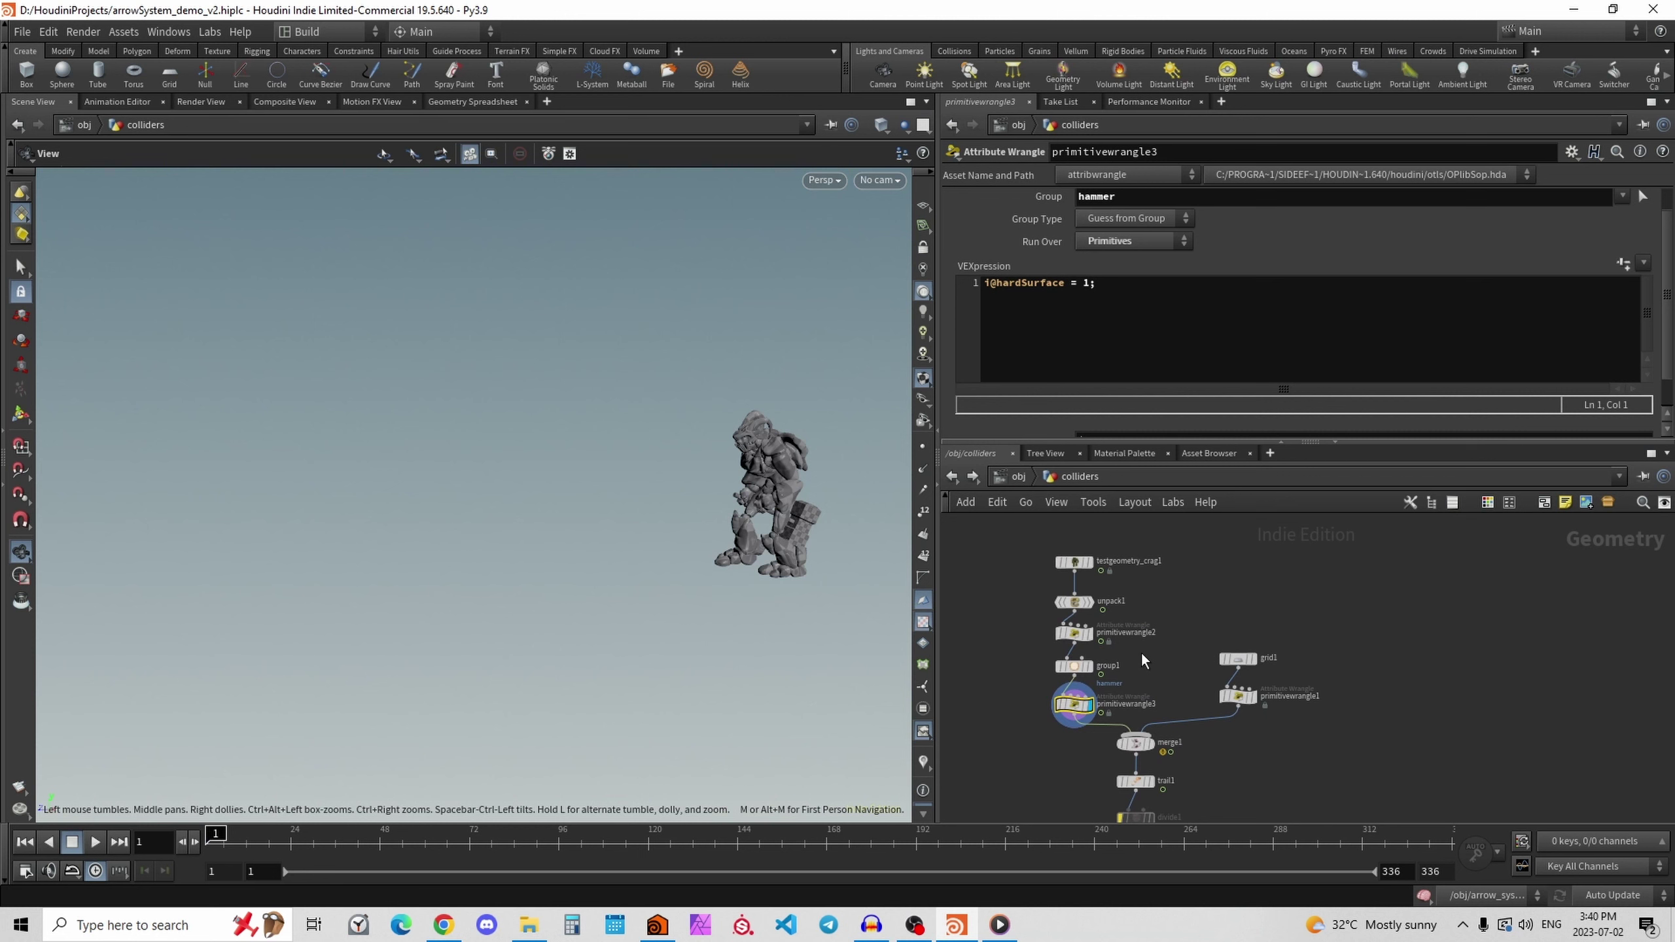
scroll(1141, 652, "up", 4)
left_click(1009, 623)
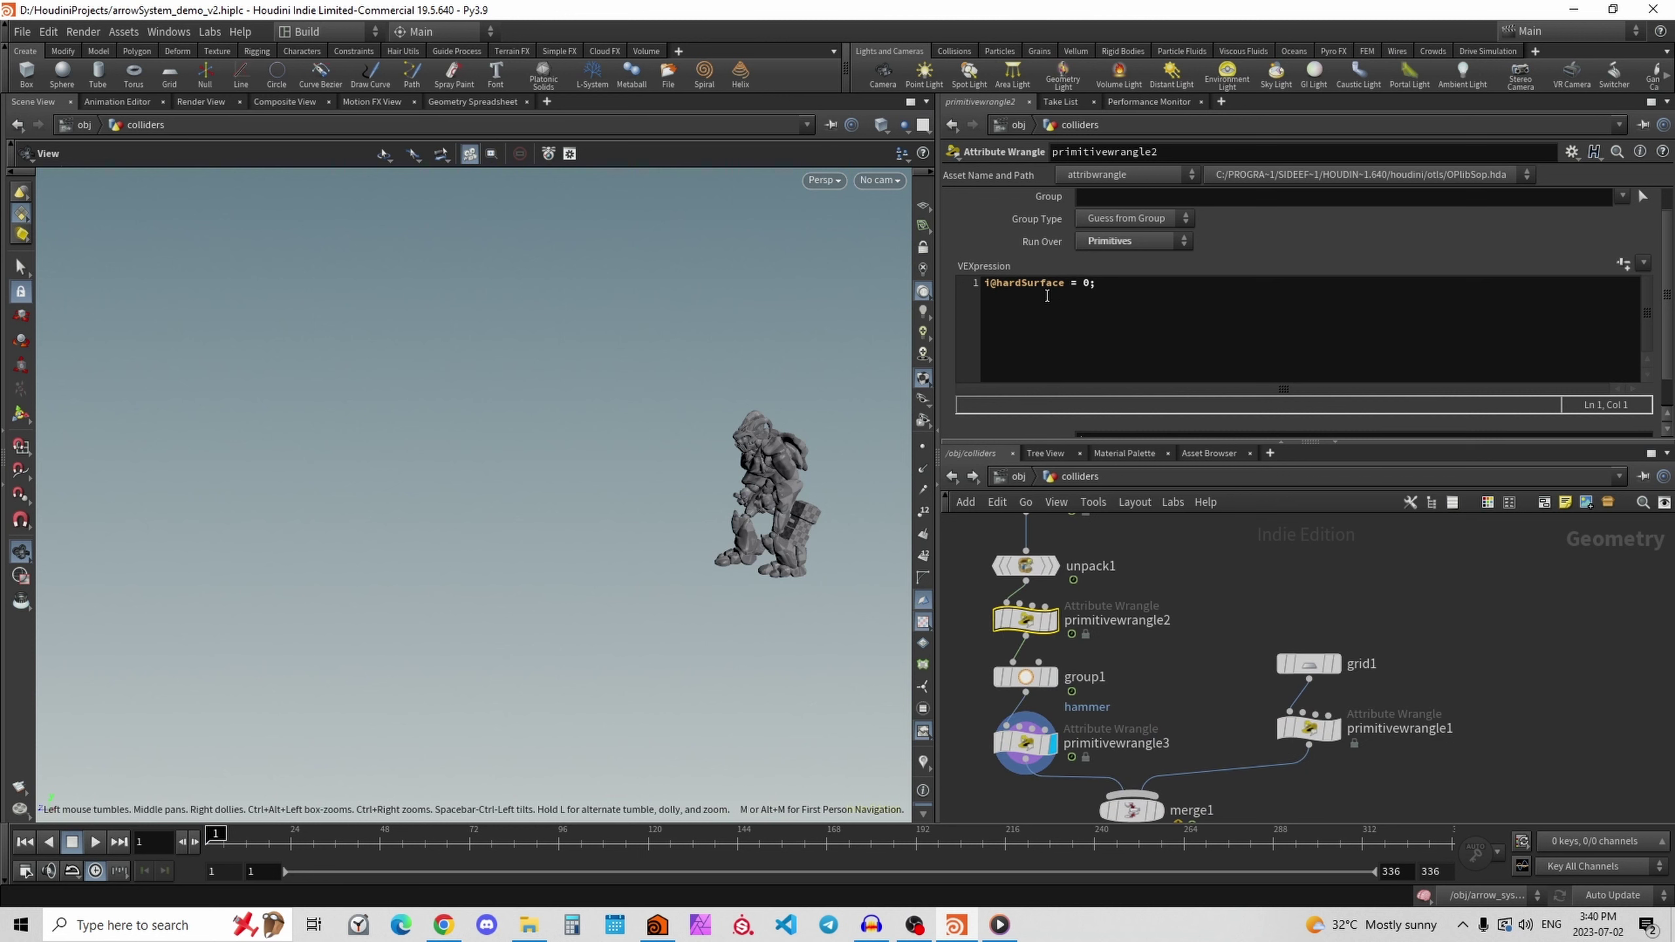
Display primitivewrangle2's character geometry and primitivewrangle1's ground grid in turn, framing each in the viewport.
left_click(1053, 620)
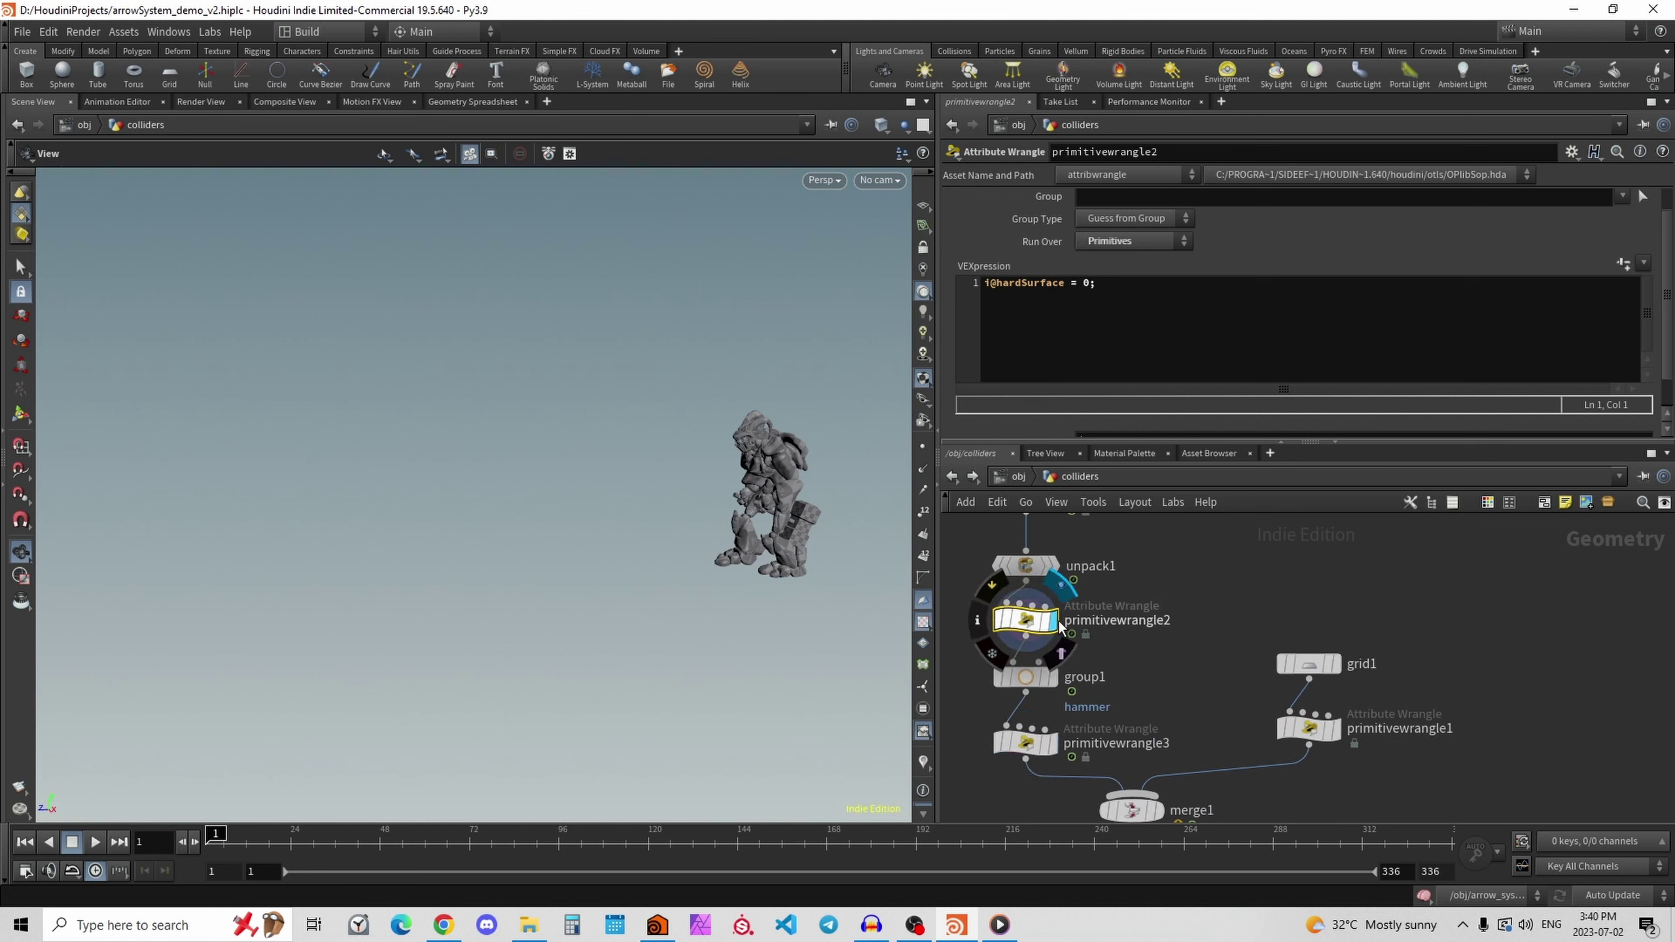
key("space+g")
left_click_drag(747, 498, 633, 415)
left_click(1335, 728)
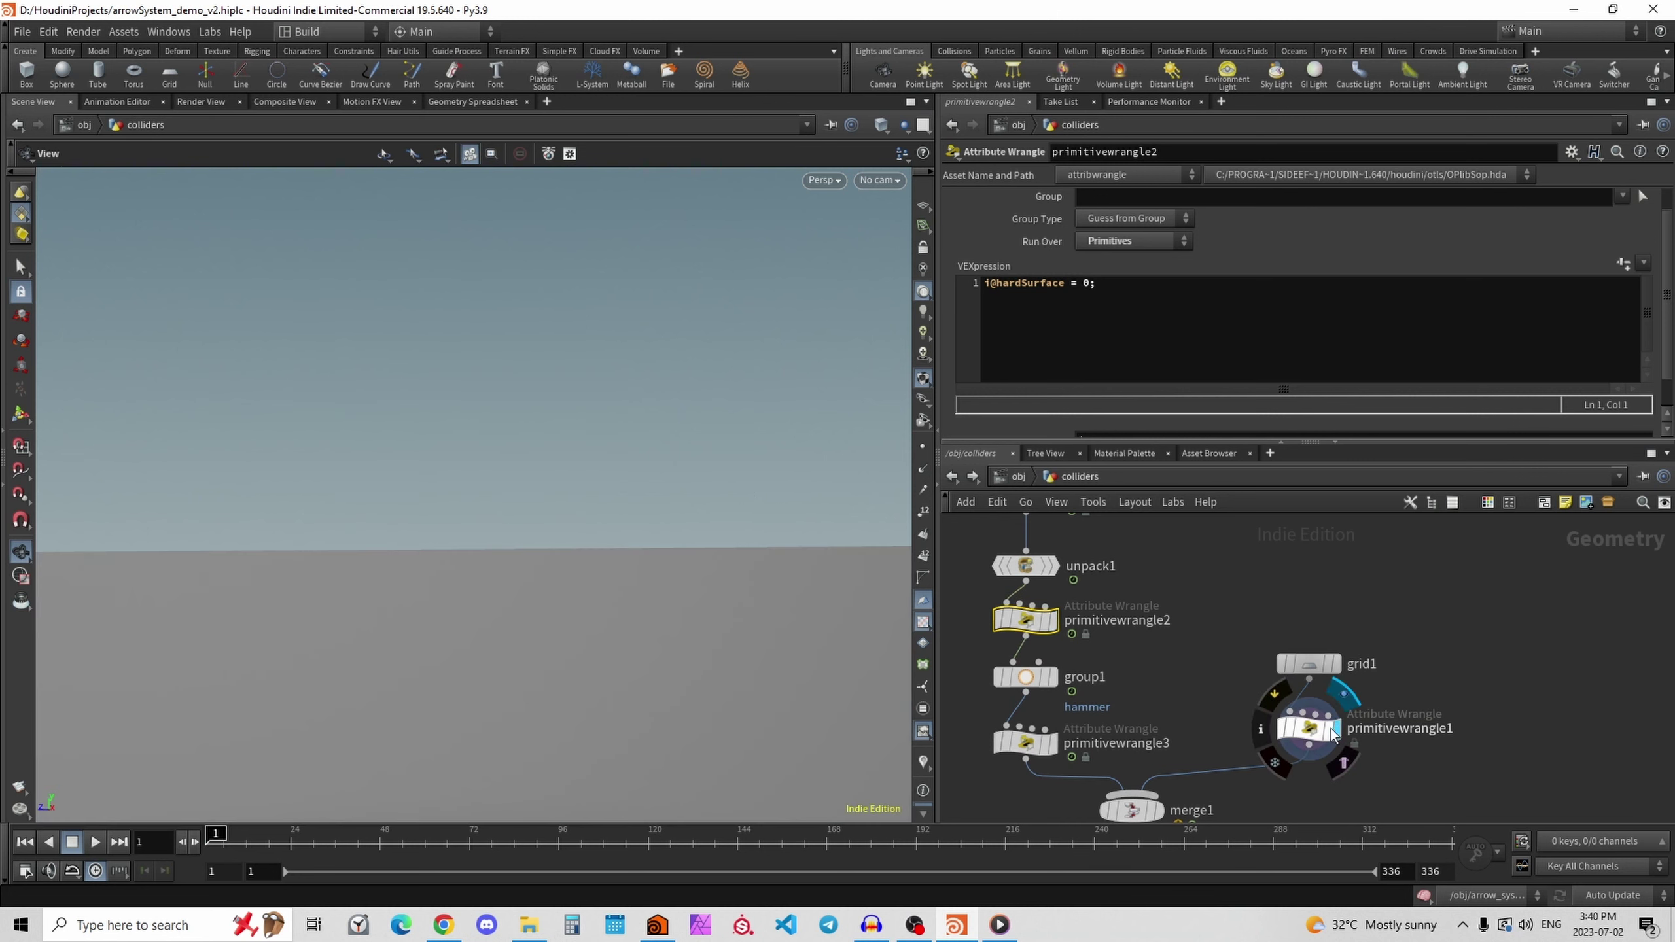
key("space+g")
Display the group1 node and orbit around the character to examine the highlighted hammer group.
left_click(1052, 678)
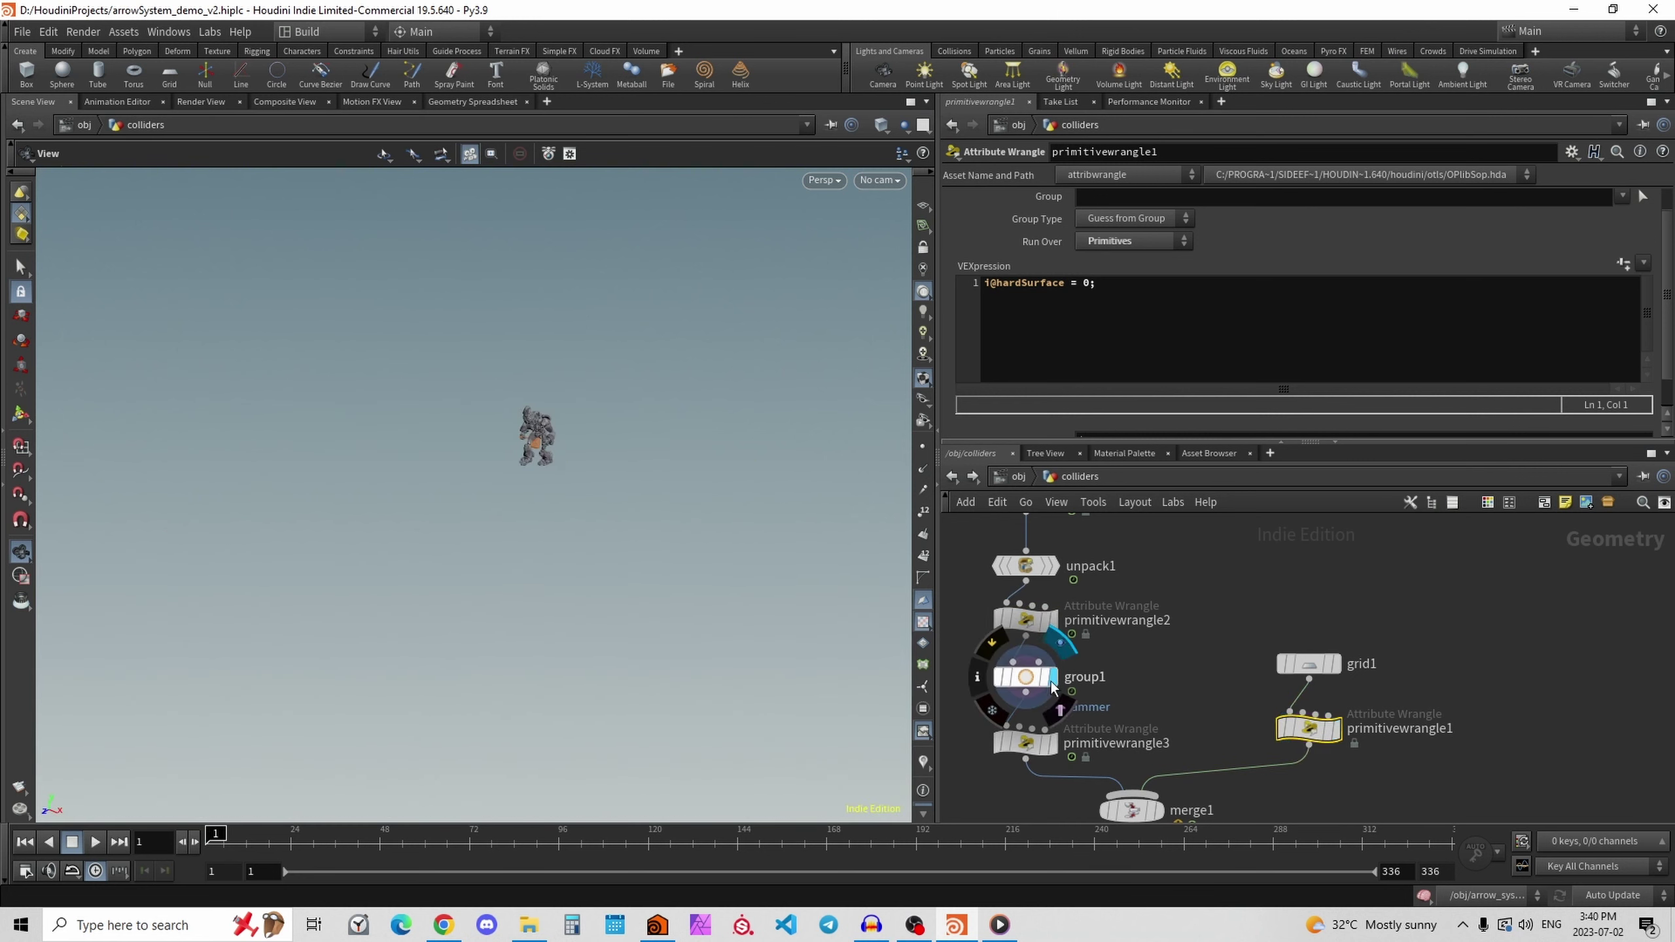
key("space+g")
left_click_drag(514, 475, 392, 516)
scroll(393, 516, "down", 3)
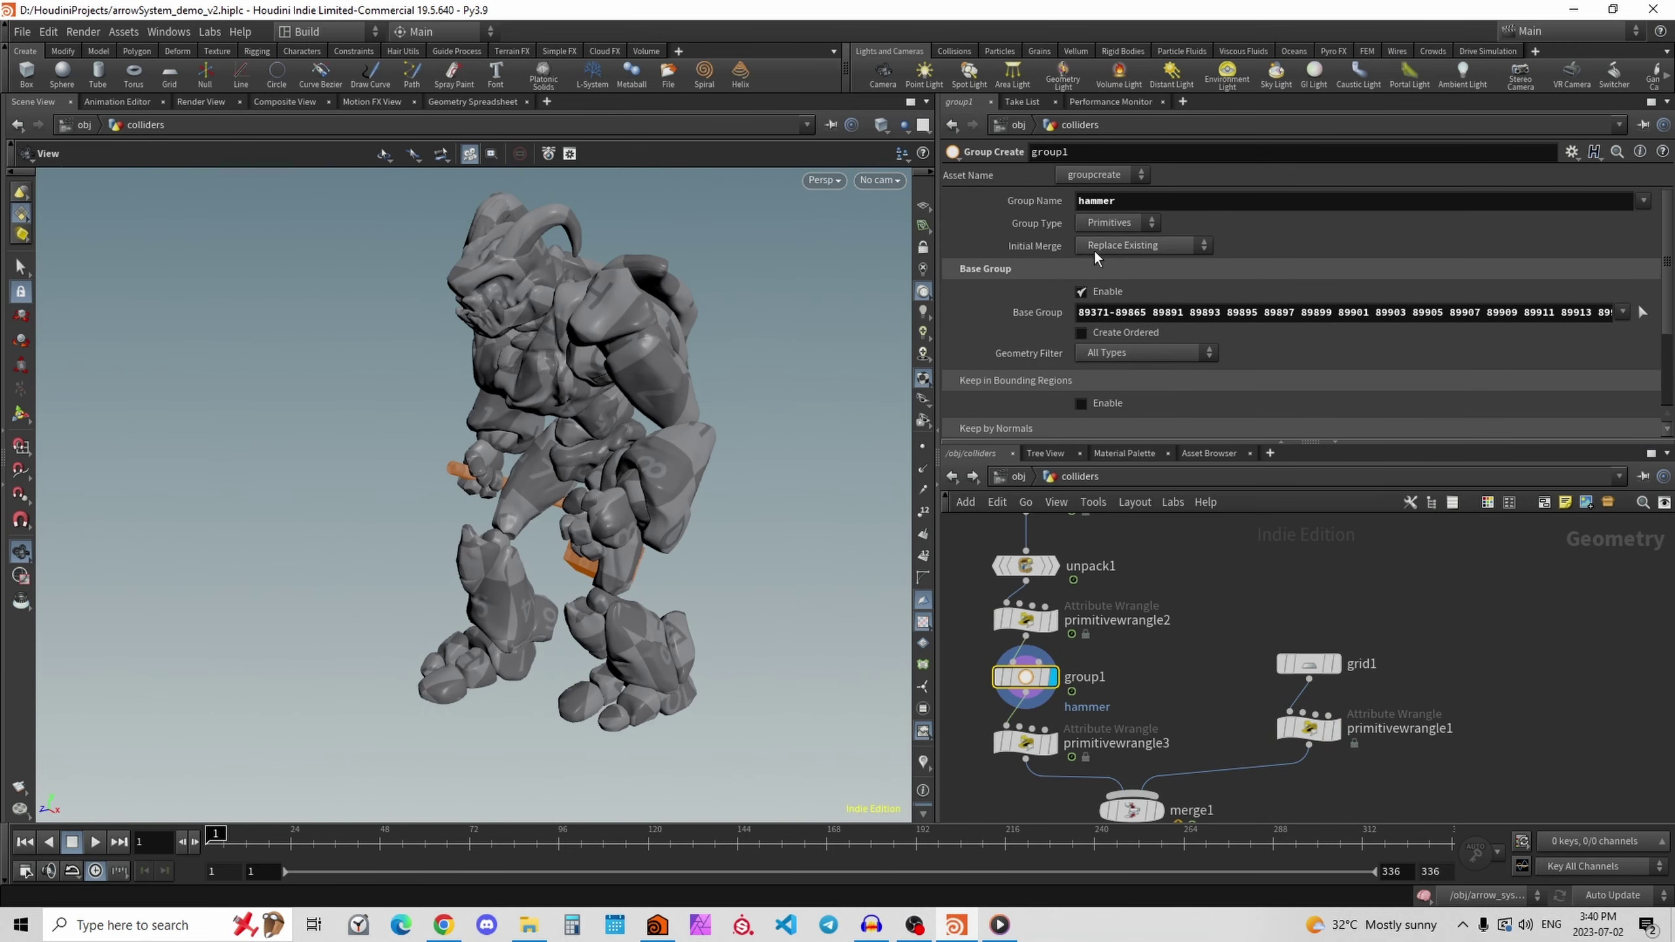
left_click_drag(593, 462, 864, 462)
Display primitivewrangle3 and inspect the hardSurface expression it applies to the hammer group.
middle_click_drag(1145, 691, 1242, 575)
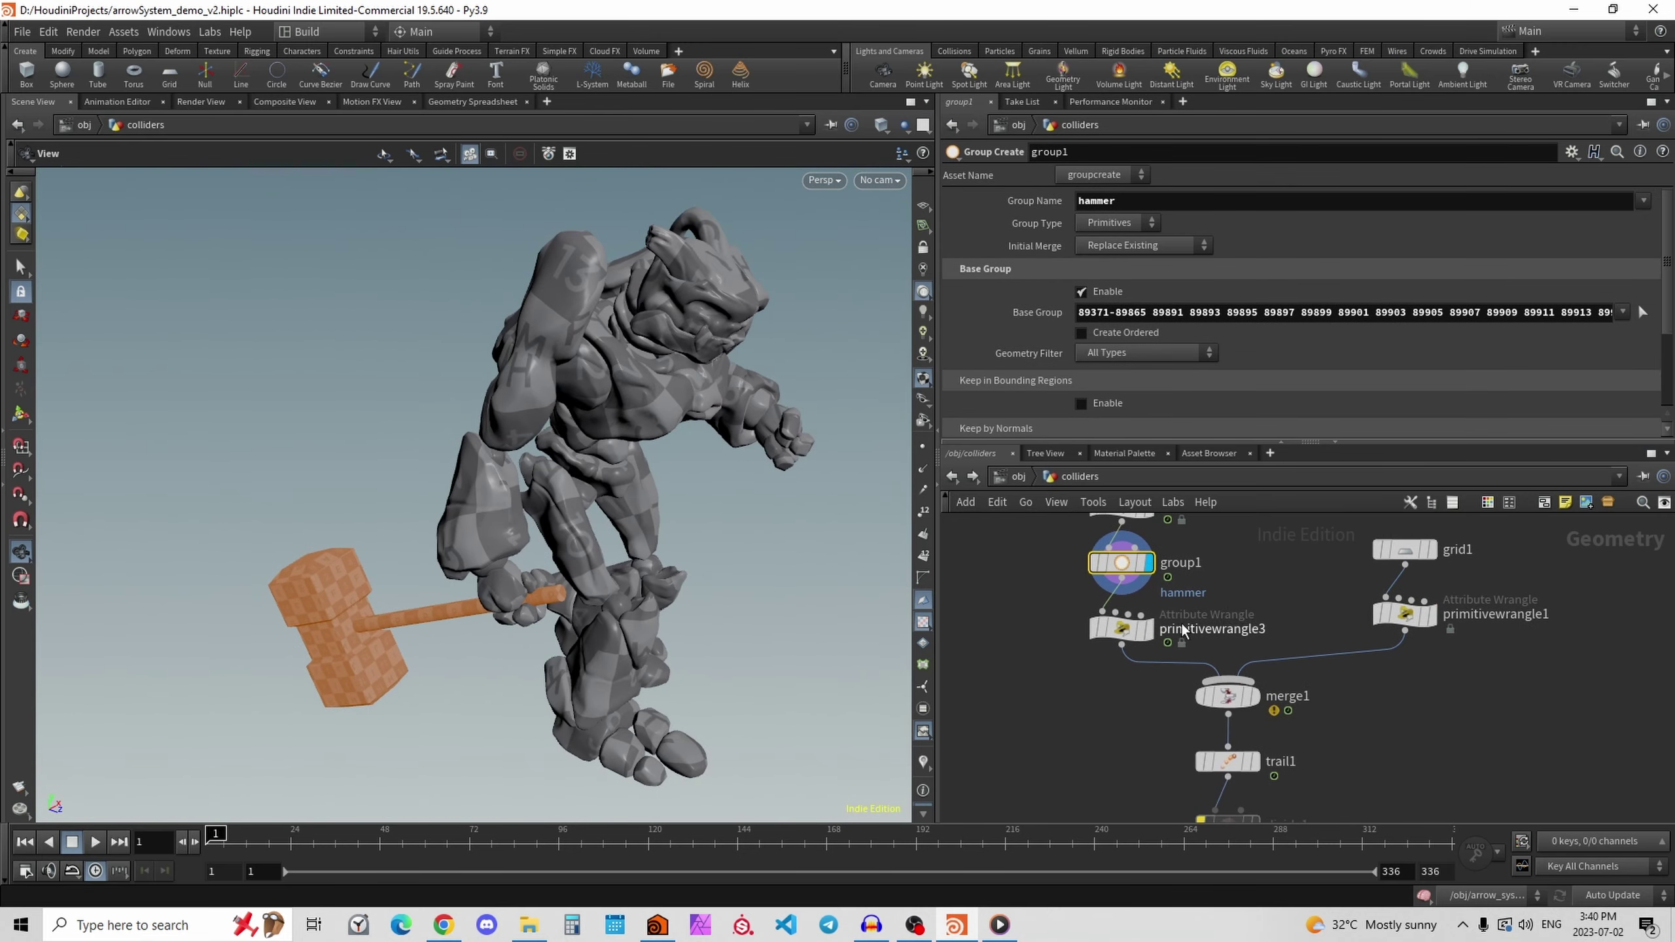
scroll(1183, 620, "up", 2)
left_click(1136, 637)
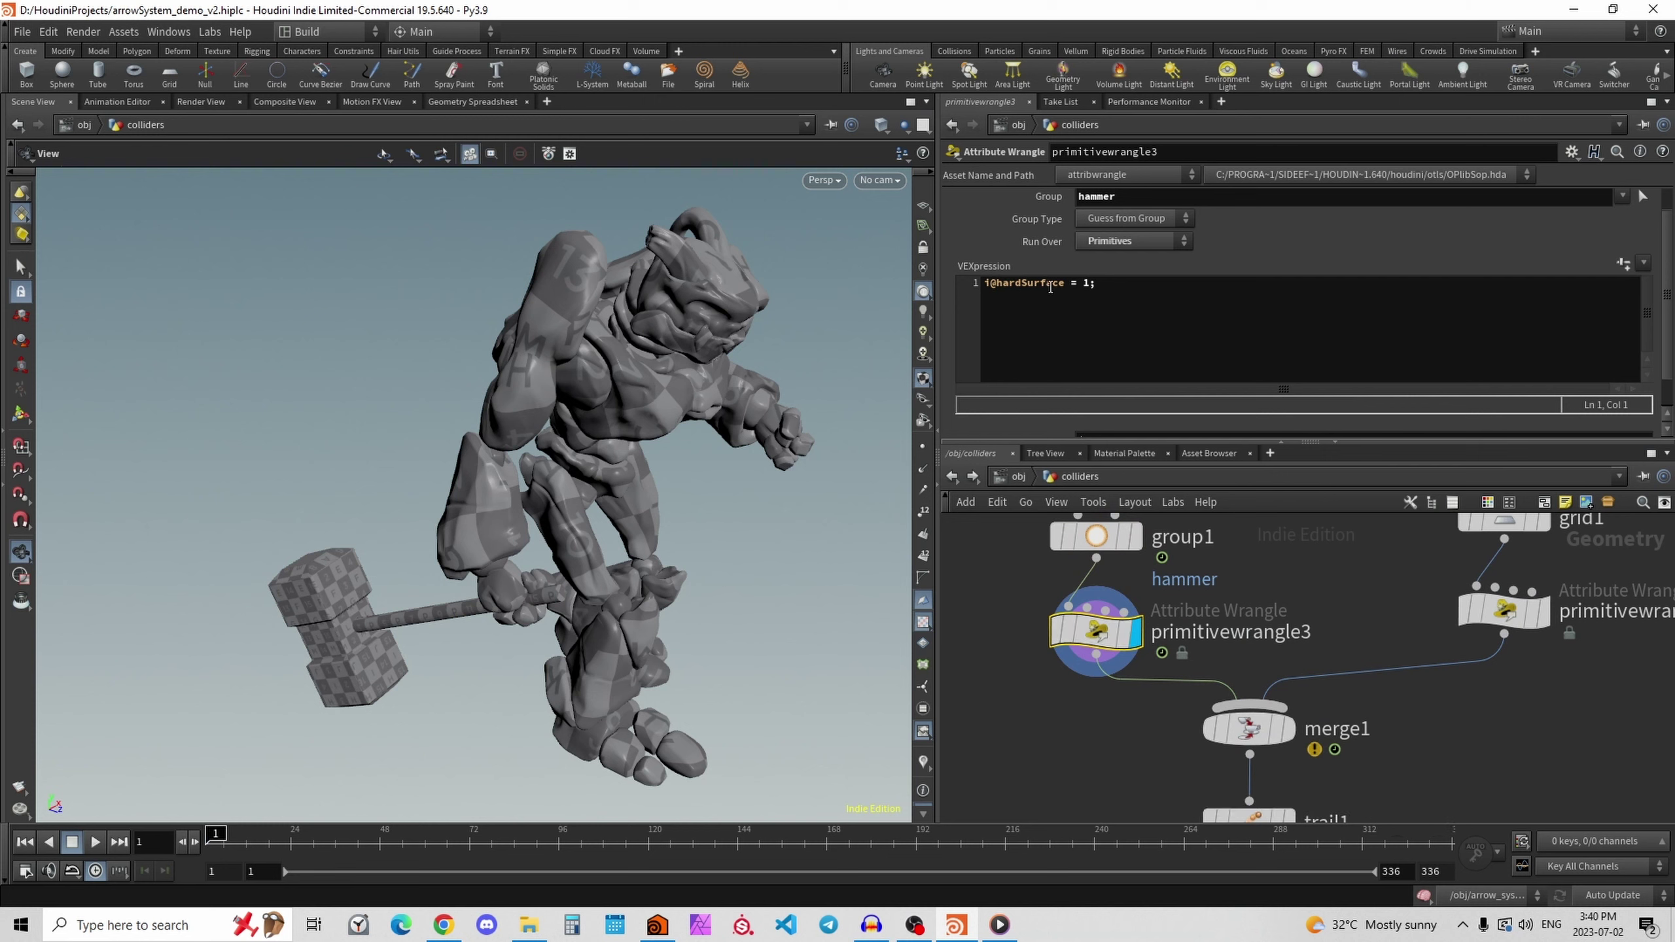
scroll(505, 504, "down", 5)
left_click_drag(416, 555, 677, 516)
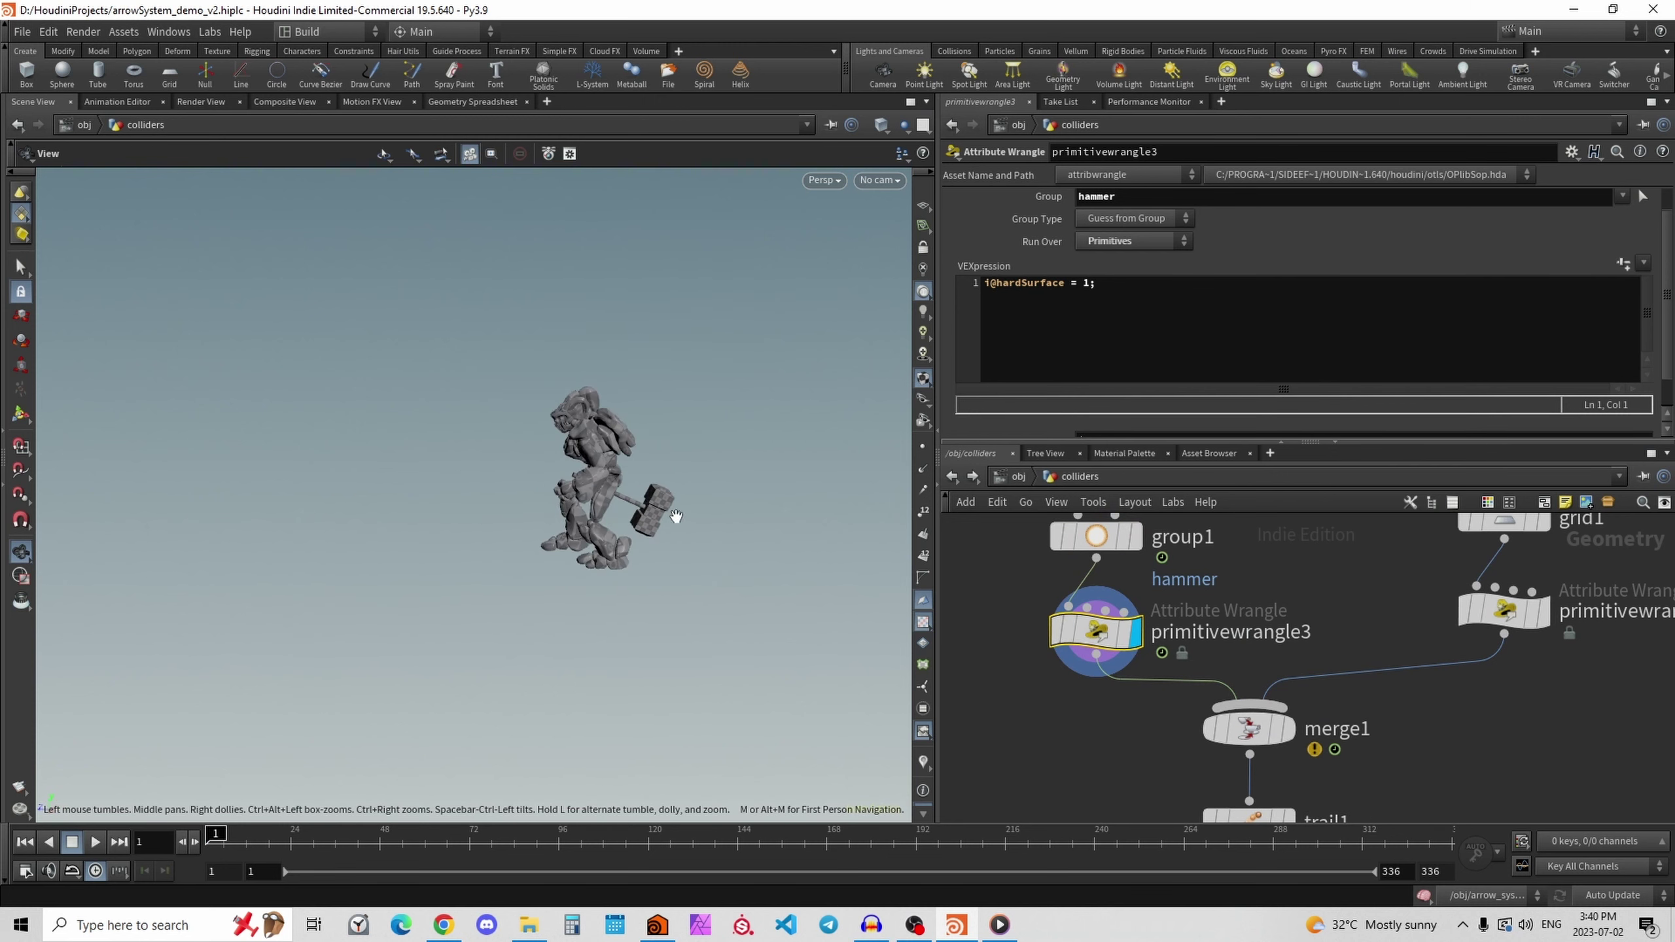
Open stuck_on_floor_char inside arrow_system and examine the hardSurface and hitFrame lines in the save_hit_frame_data wrangle.
left_click(1016, 474)
double_click(1409, 794)
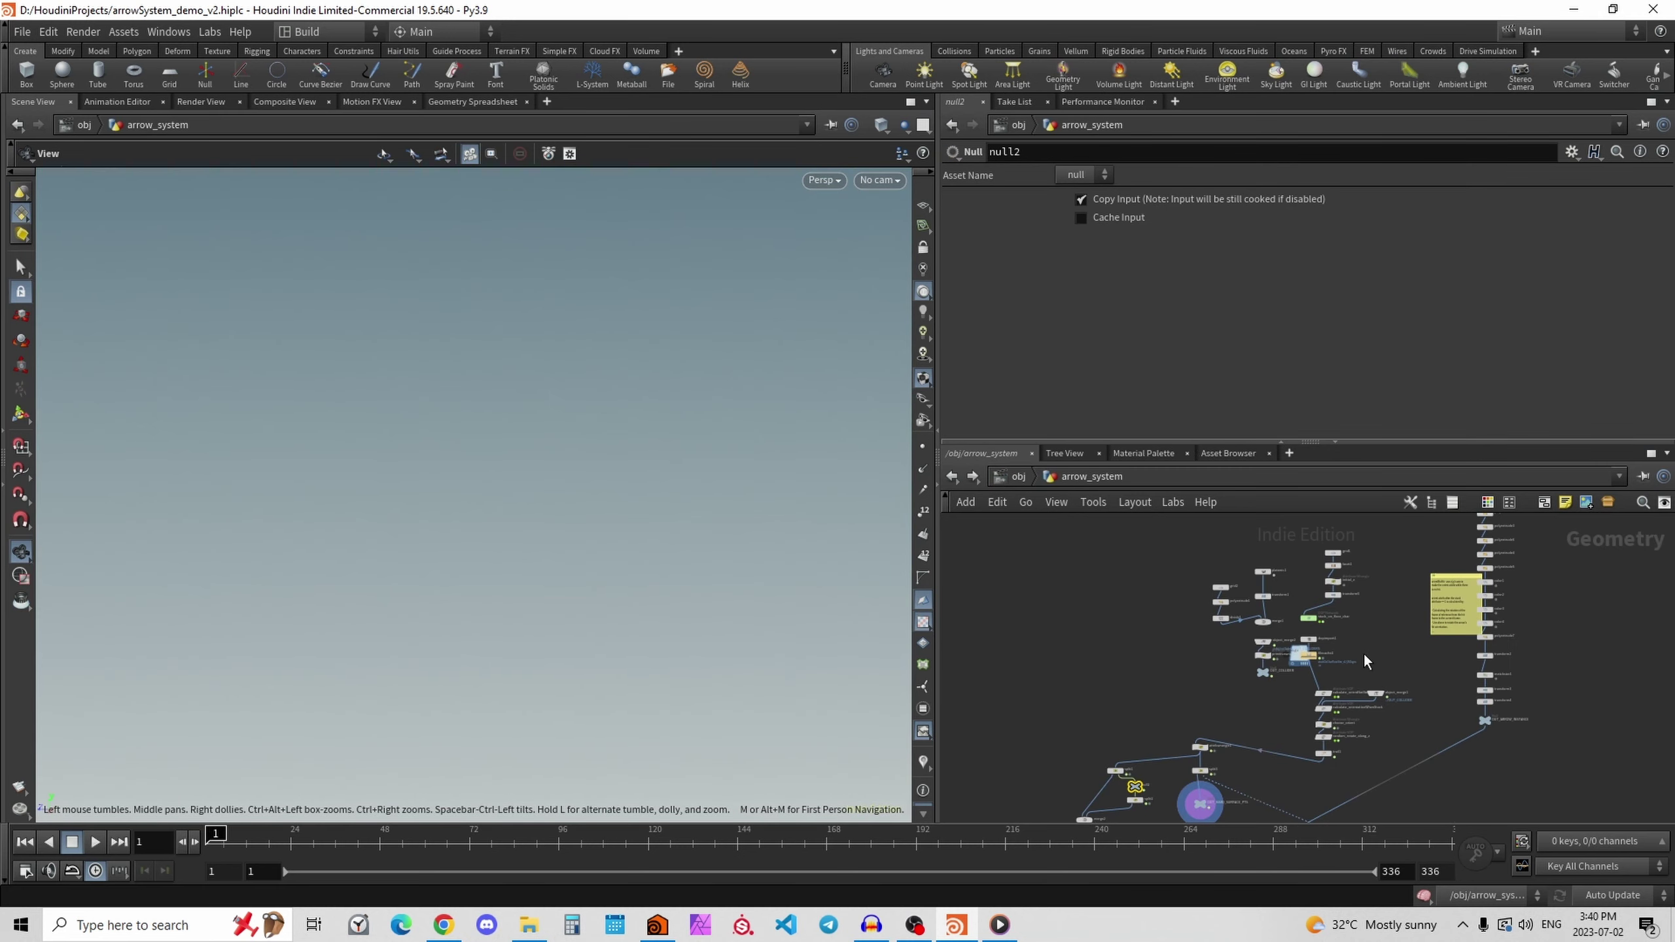
scroll(1246, 663, "up", 6)
middle_click_drag(1363, 654, 1379, 600)
double_click(1248, 665)
scroll(1358, 678, "down", 1)
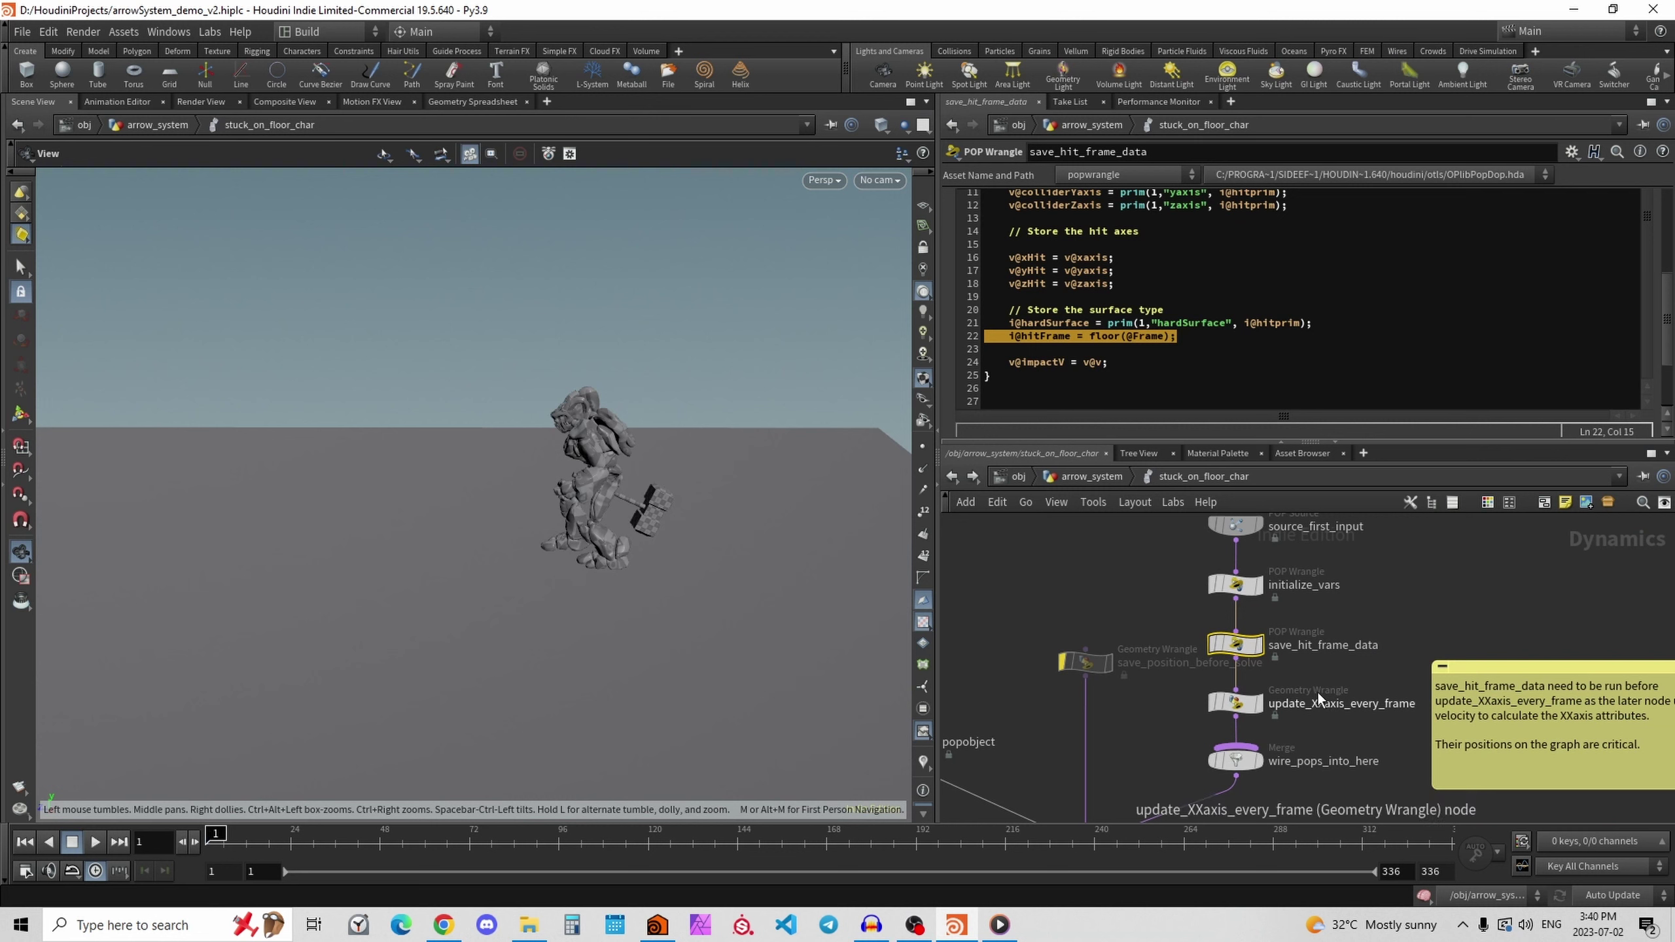
left_click_drag(1326, 683, 1190, 645)
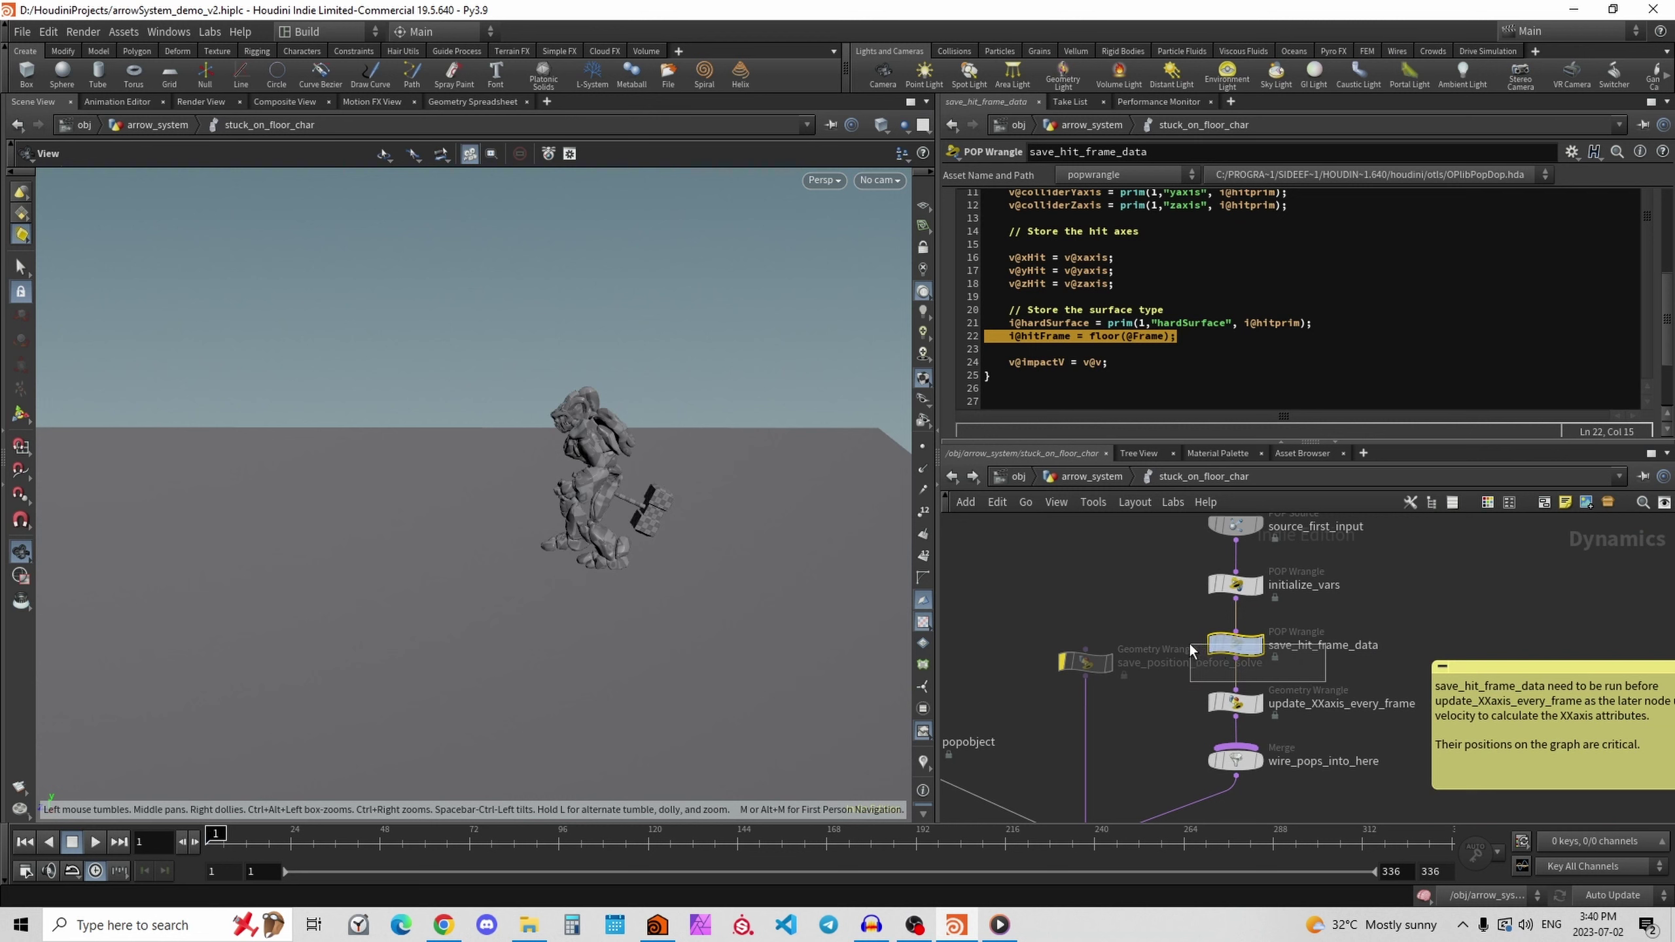
triple_click(1044, 324)
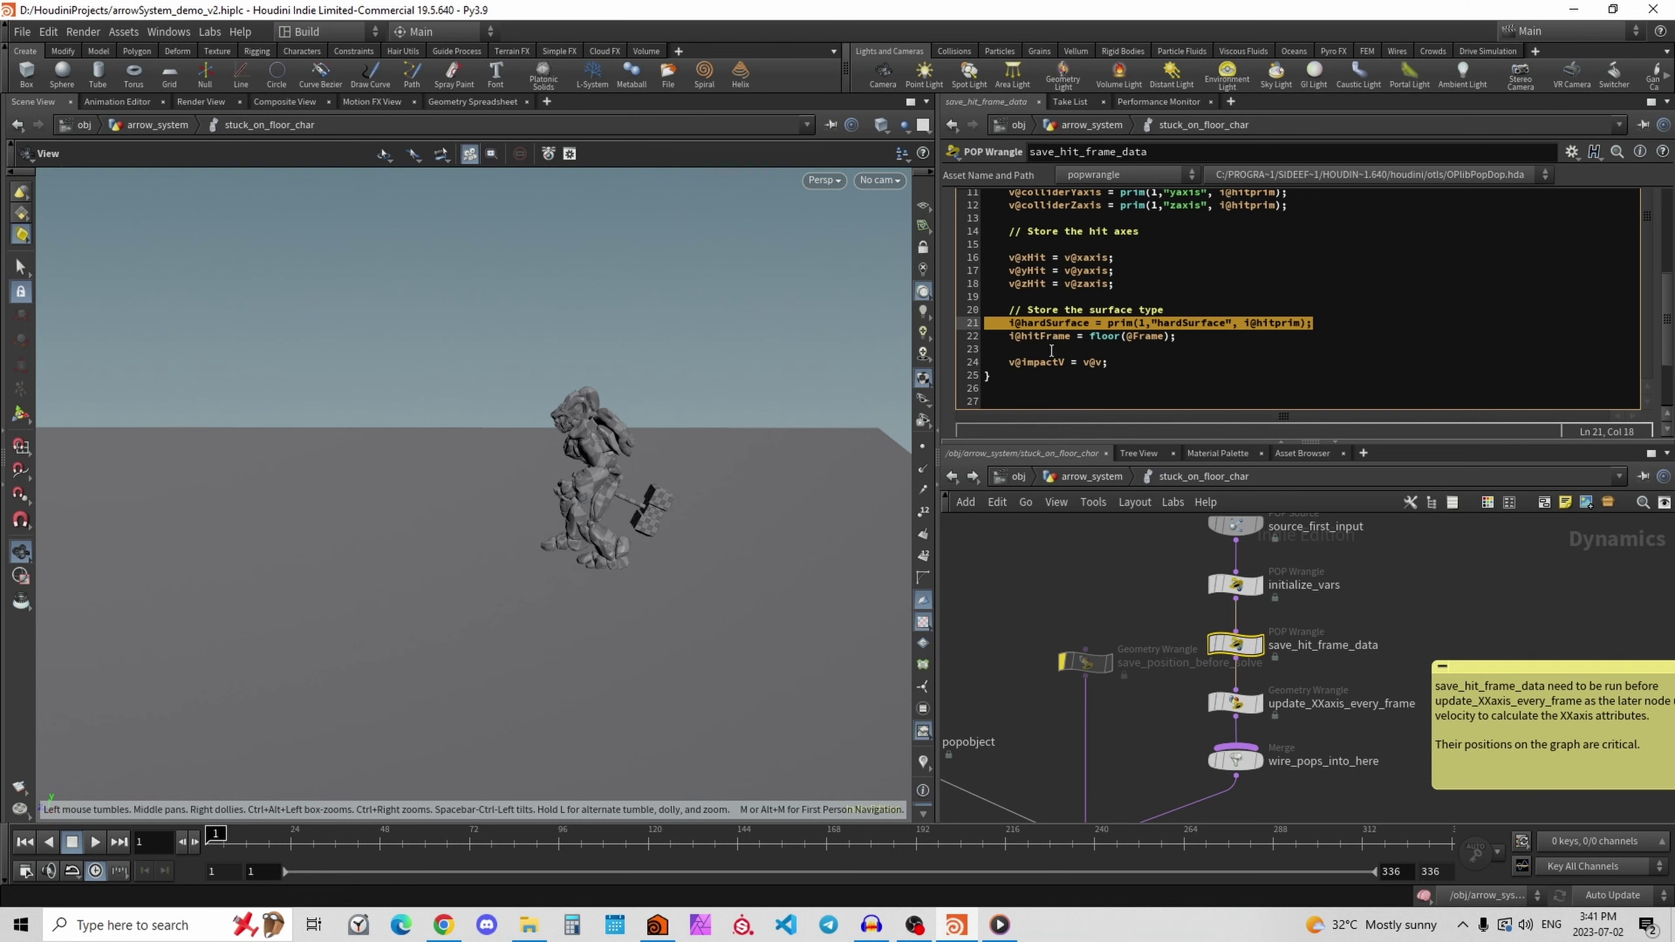
triple_click(1026, 337)
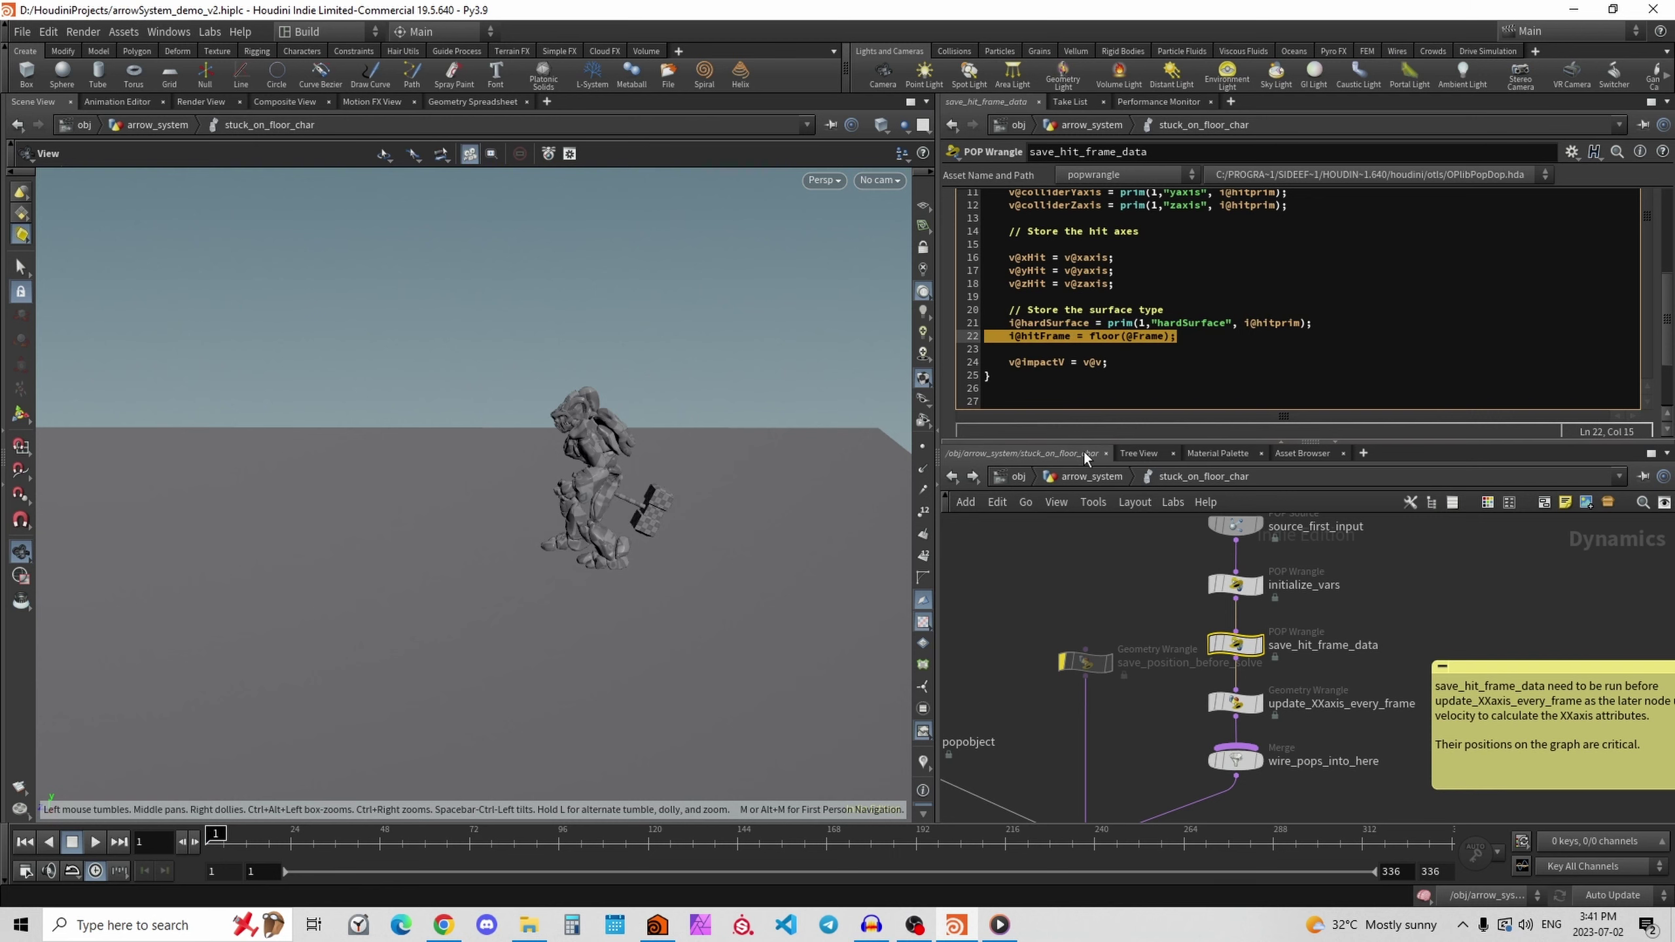
Return to the arrow_system network and trace the orientation nodes from calculate_orientNotStuck through trail1 to attribwrangle1.
key("u")
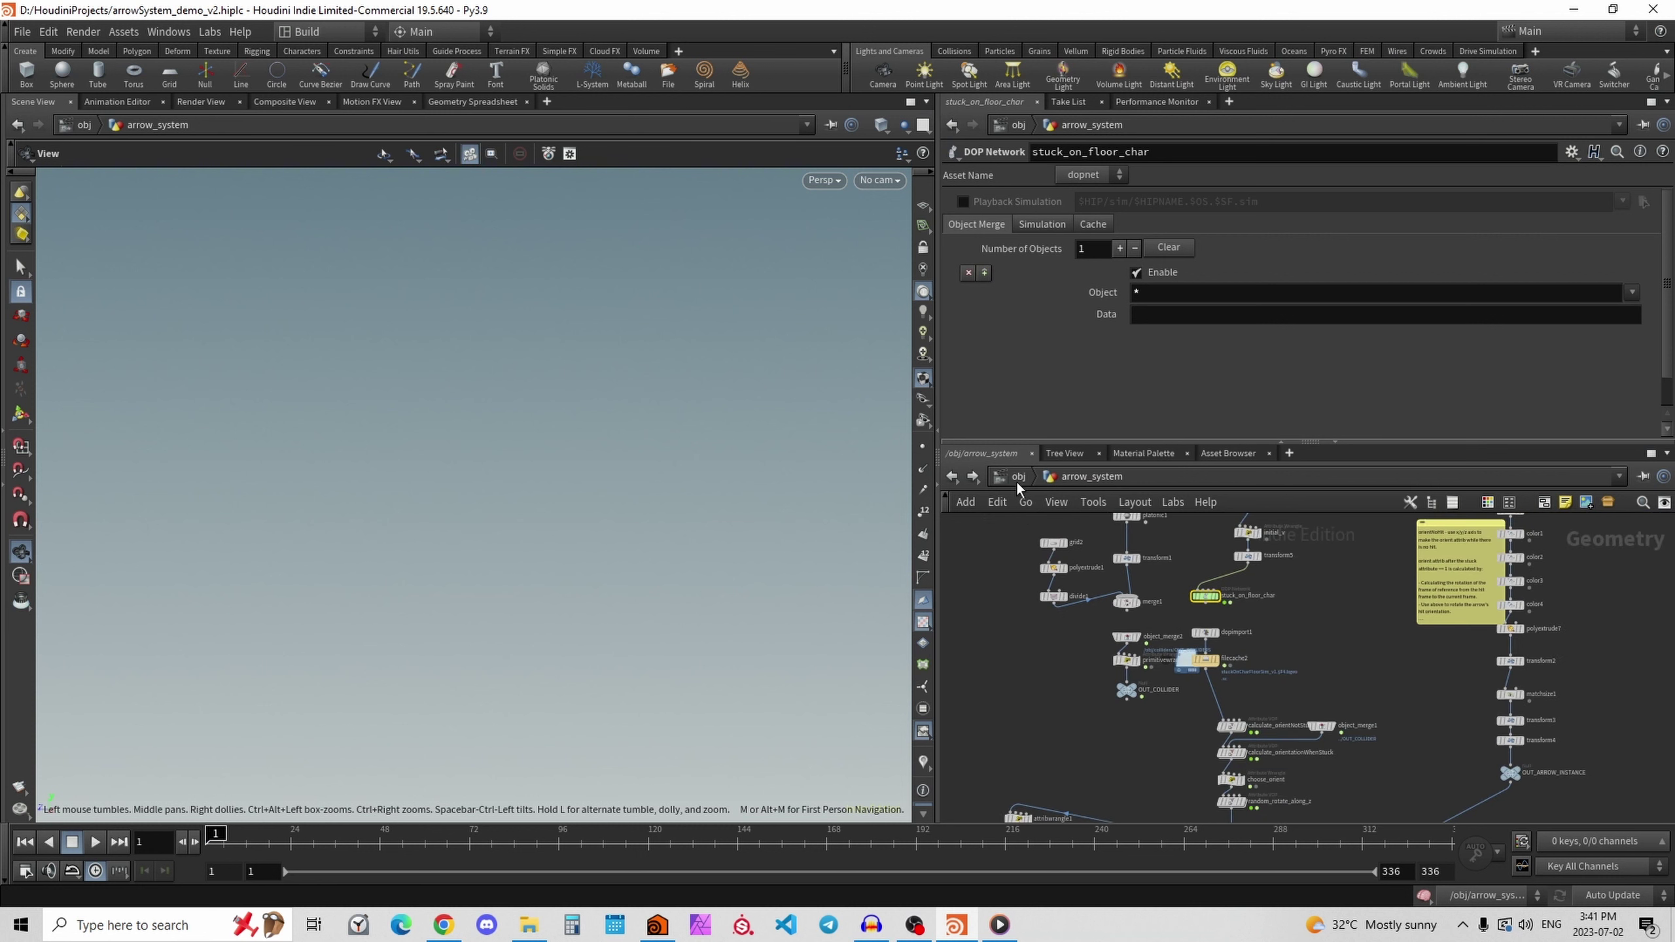
left_click(1019, 476)
double_click(1119, 708)
scroll(1206, 660, "up", 3)
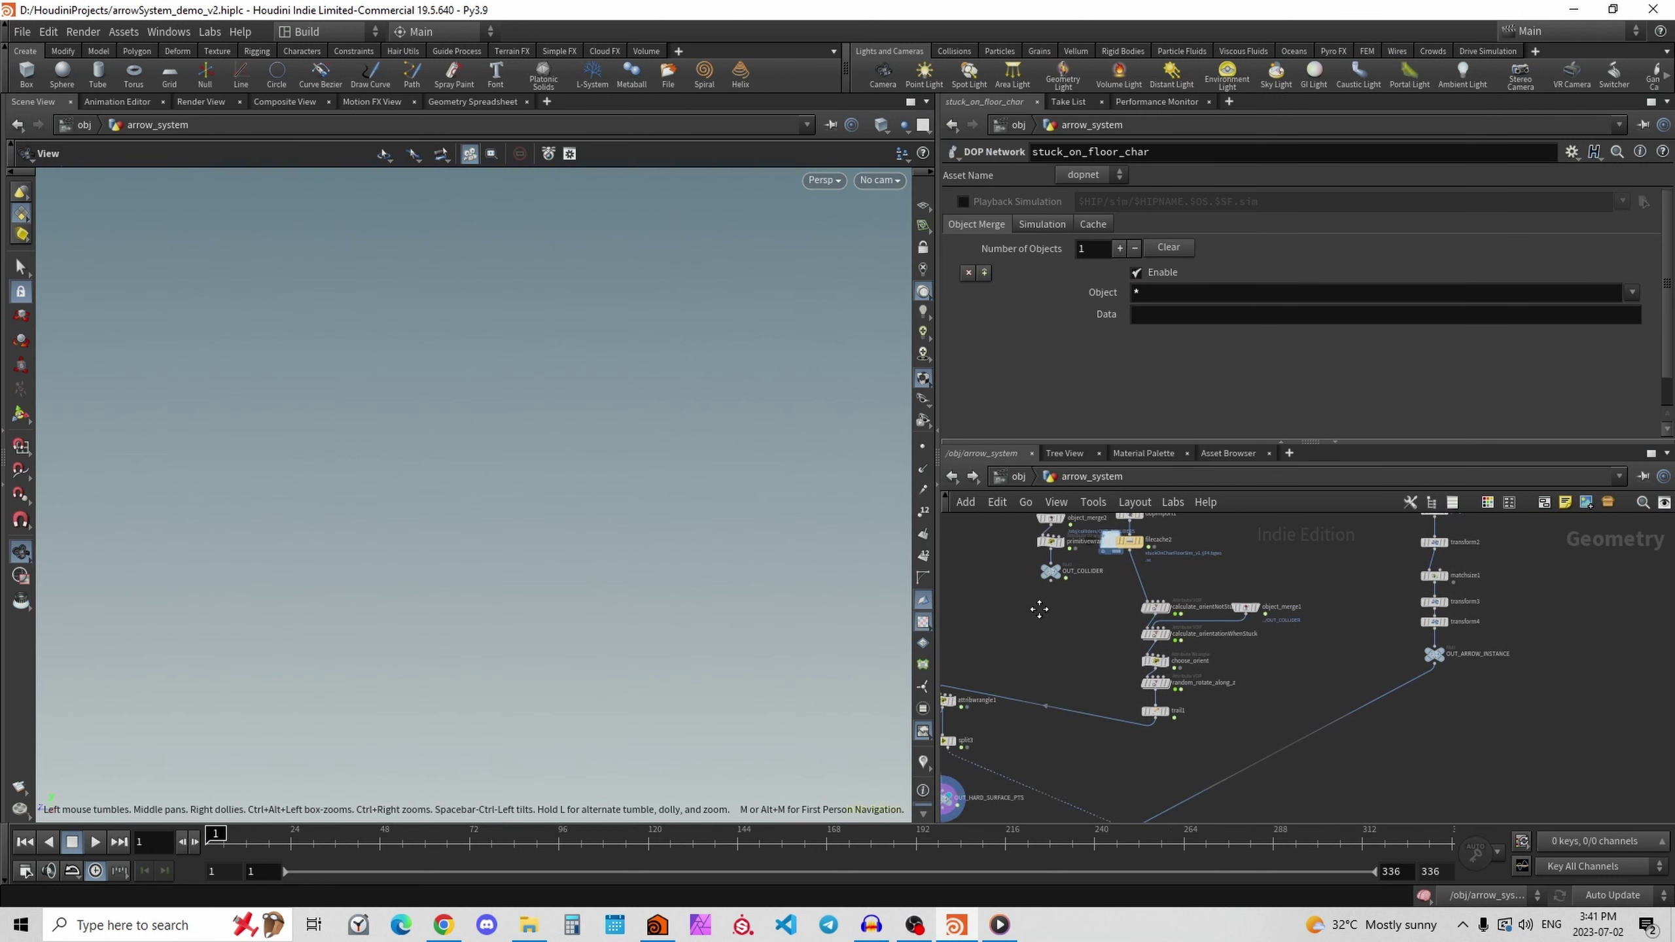
left_click(1110, 586)
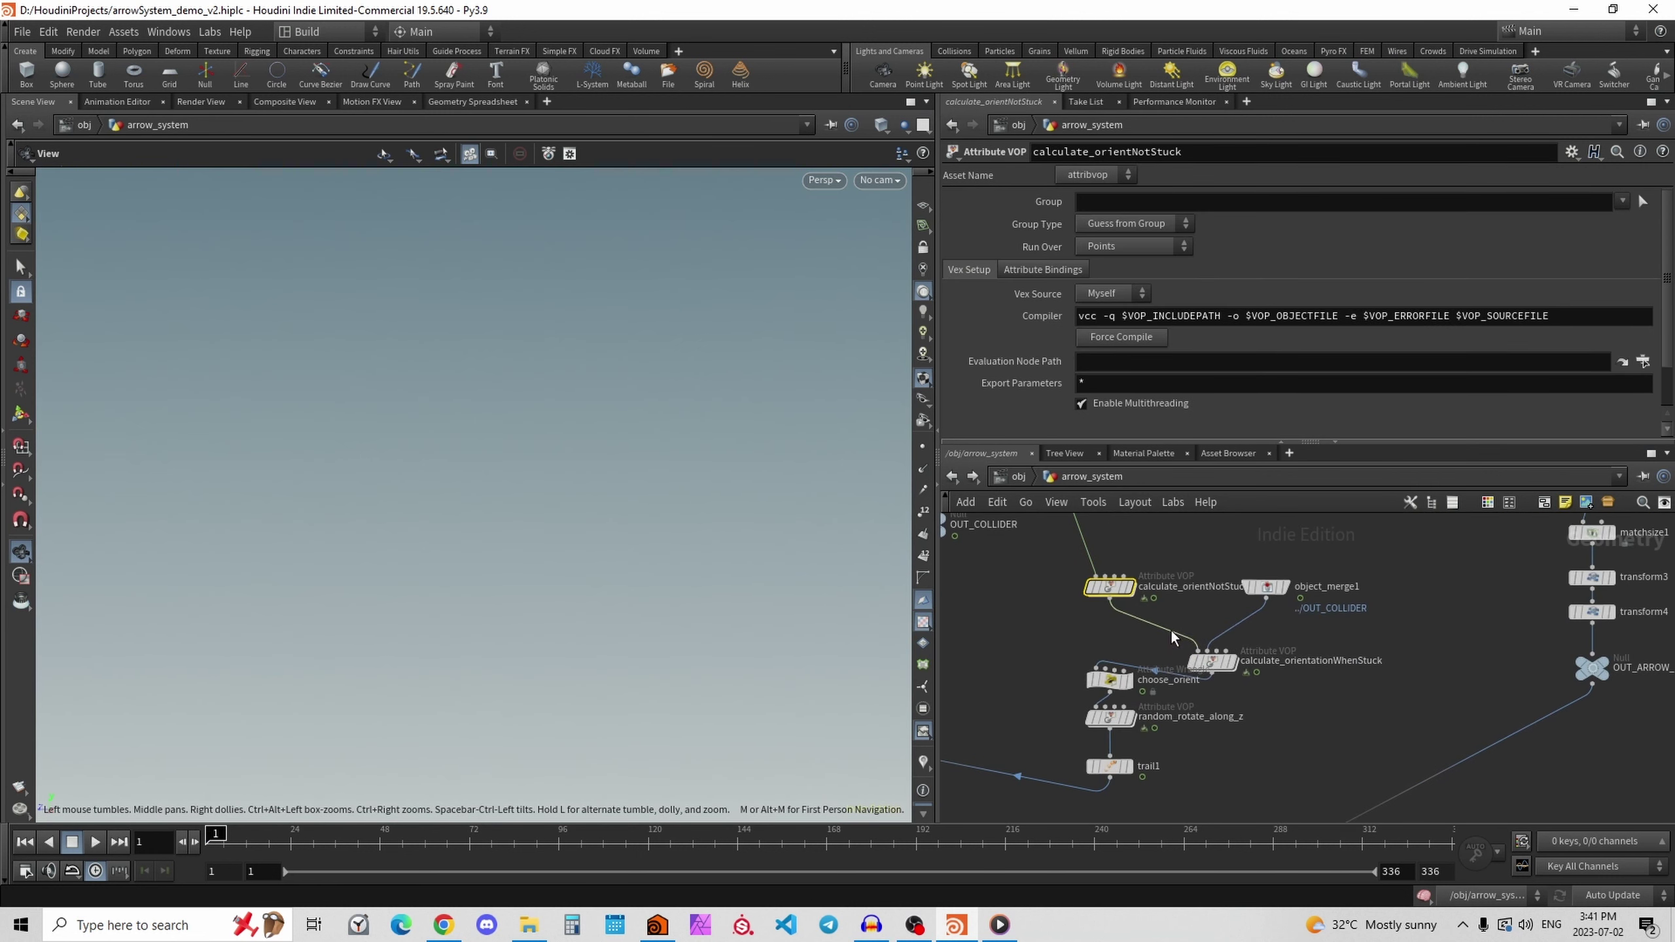
middle_click_drag(1188, 791, 1458, 686)
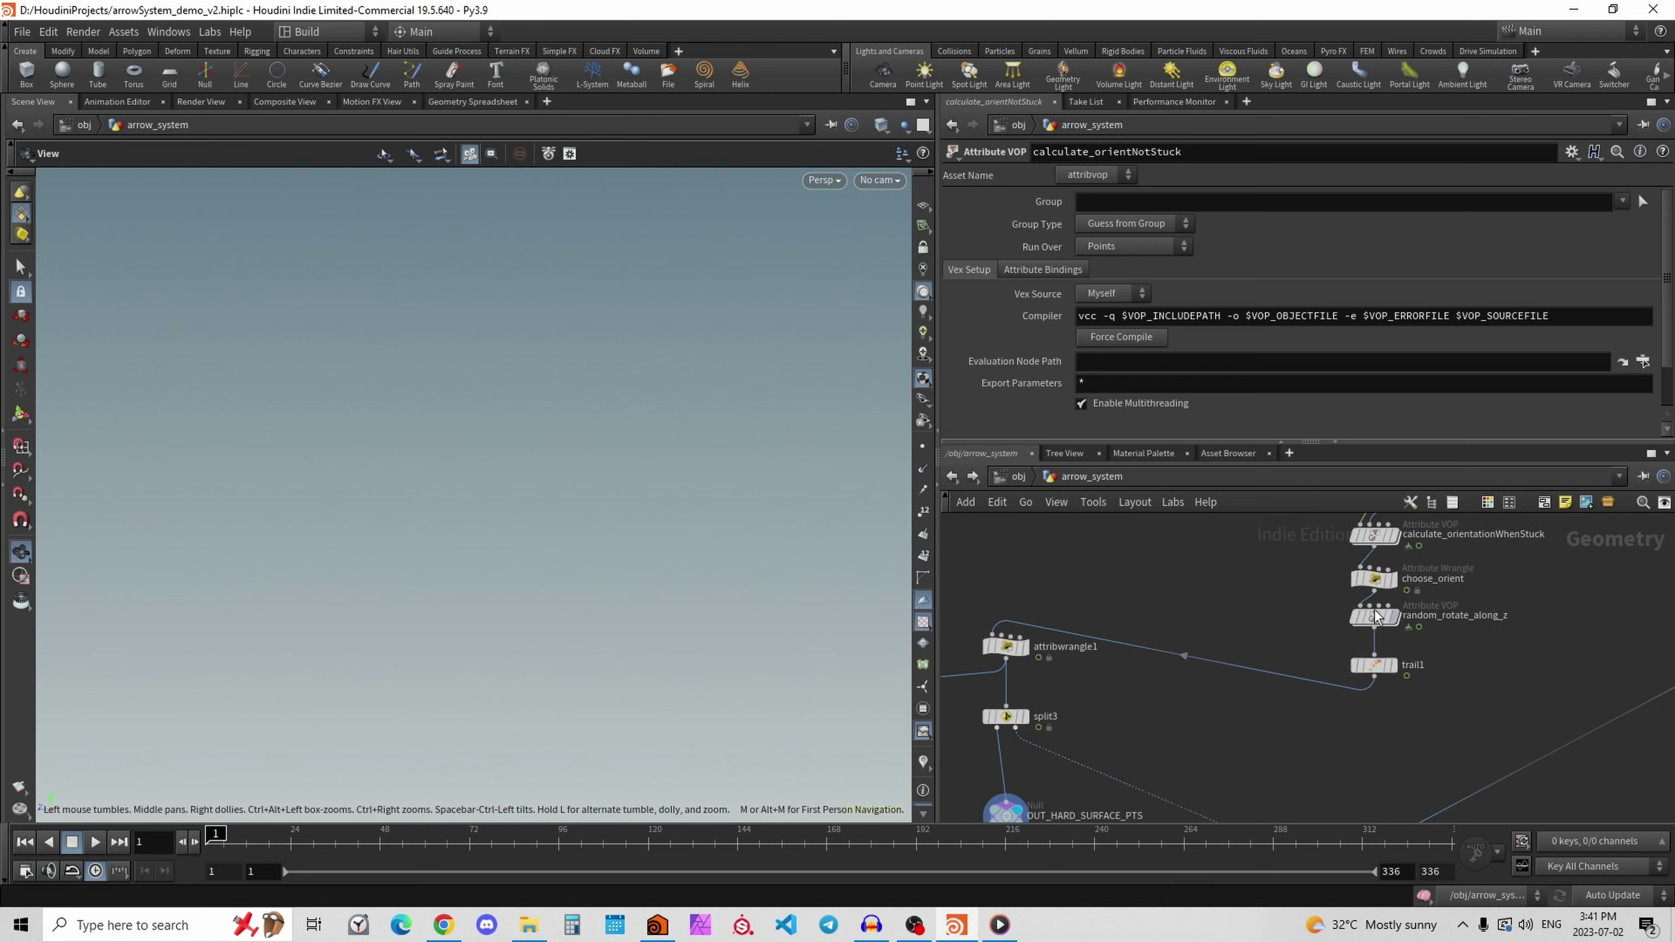
middle_click_drag(1228, 672, 1313, 680)
scroll(1179, 659, "up", 1)
Display attribwrangle1 and examine its stuck and hardSurface conditions and the line assigning points to stuckGroup.
left_click_drag(1312, 666, 1156, 560)
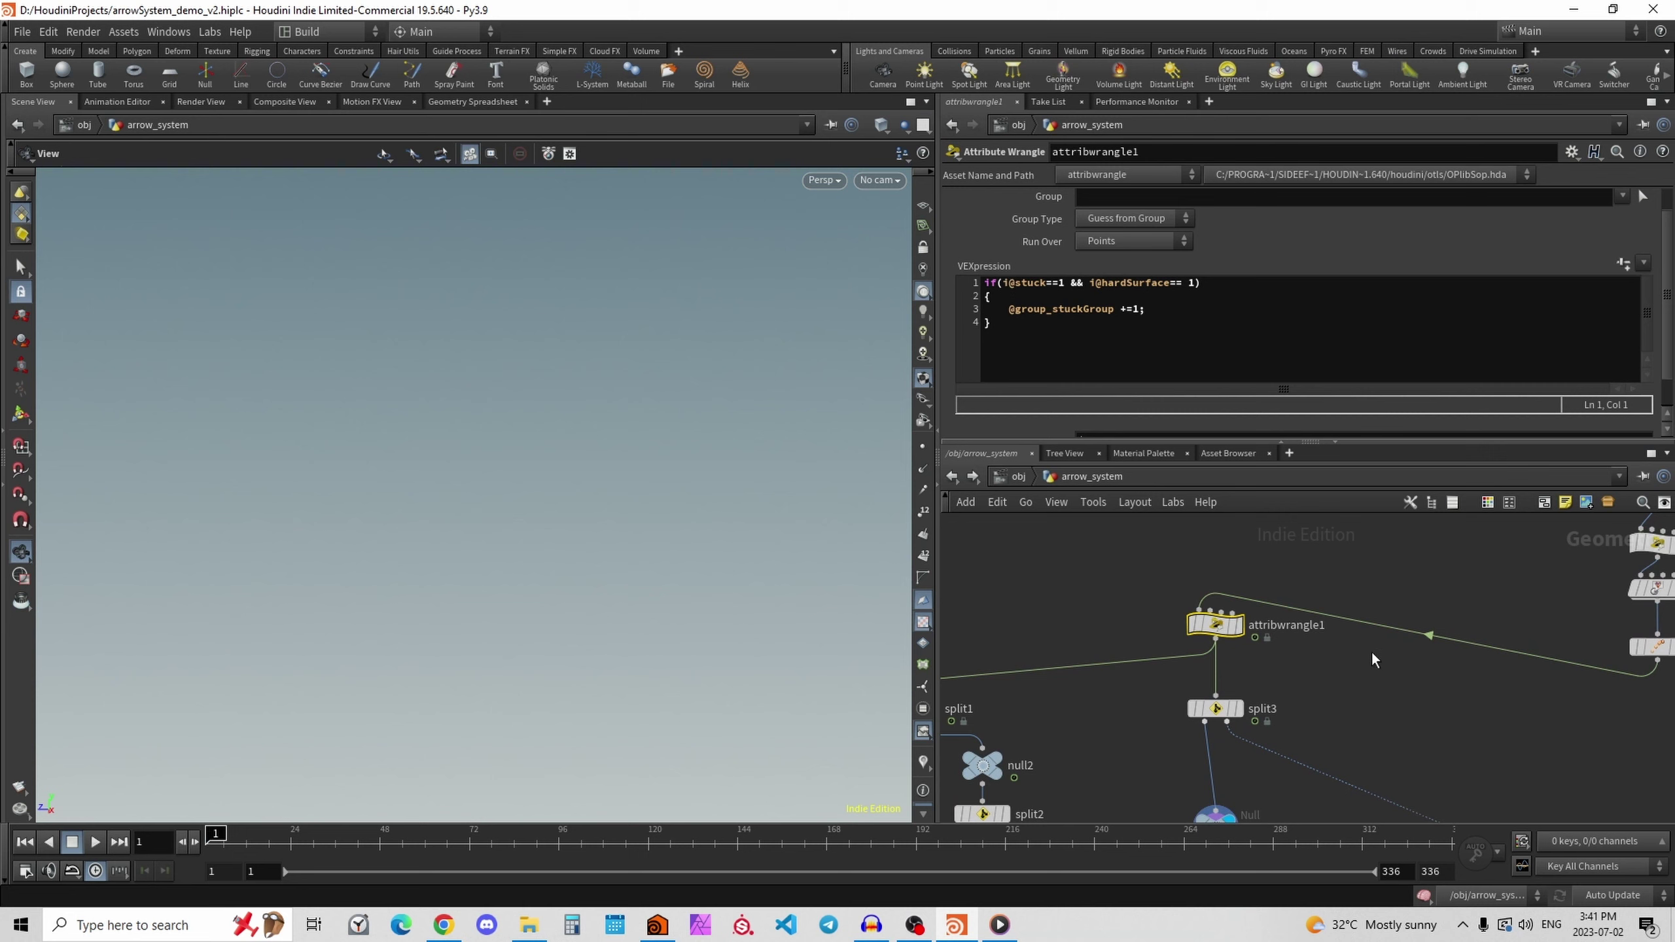
left_click(1242, 625)
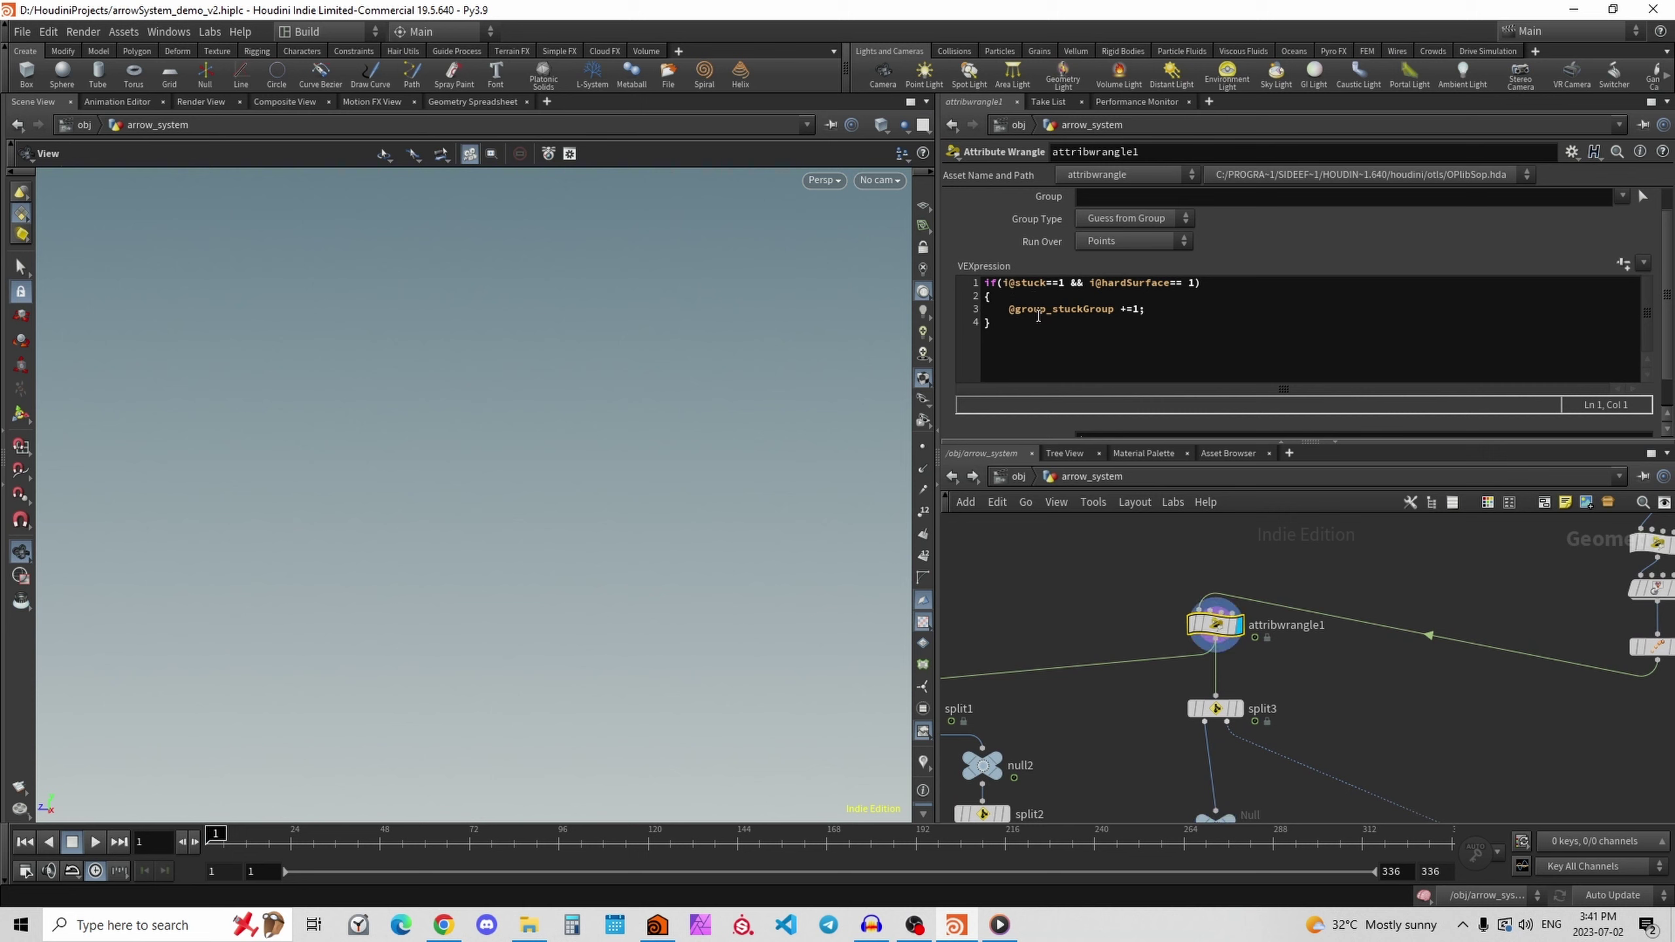
left_click_drag(1015, 284, 1075, 284)
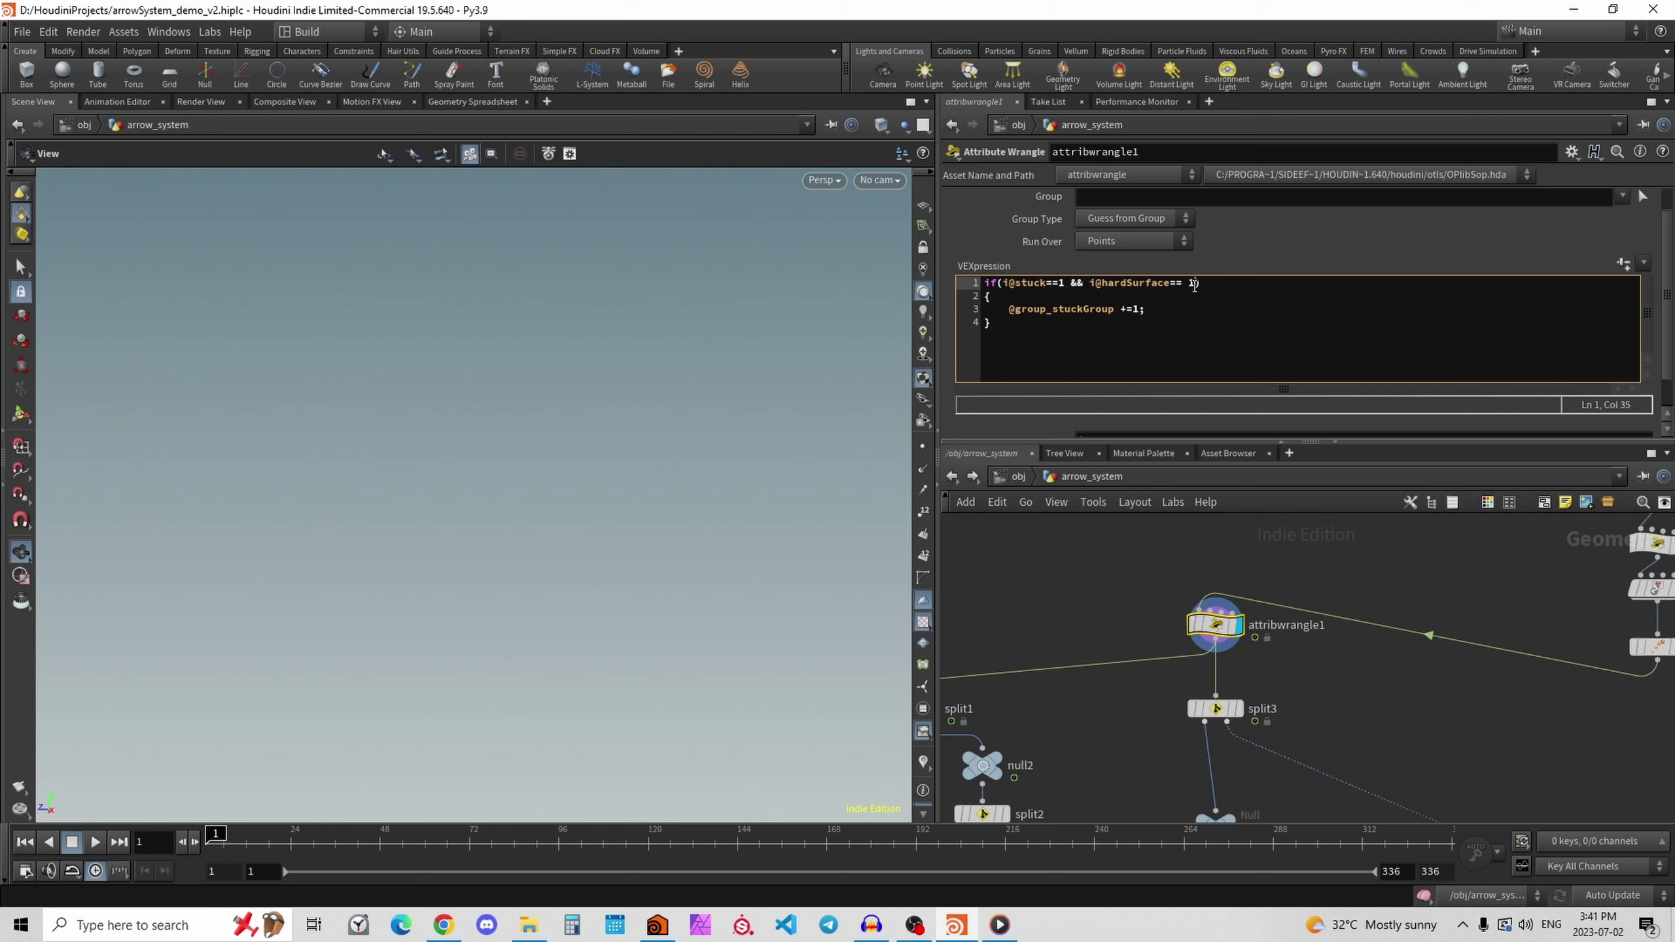
left_click_drag(1194, 284, 1090, 284)
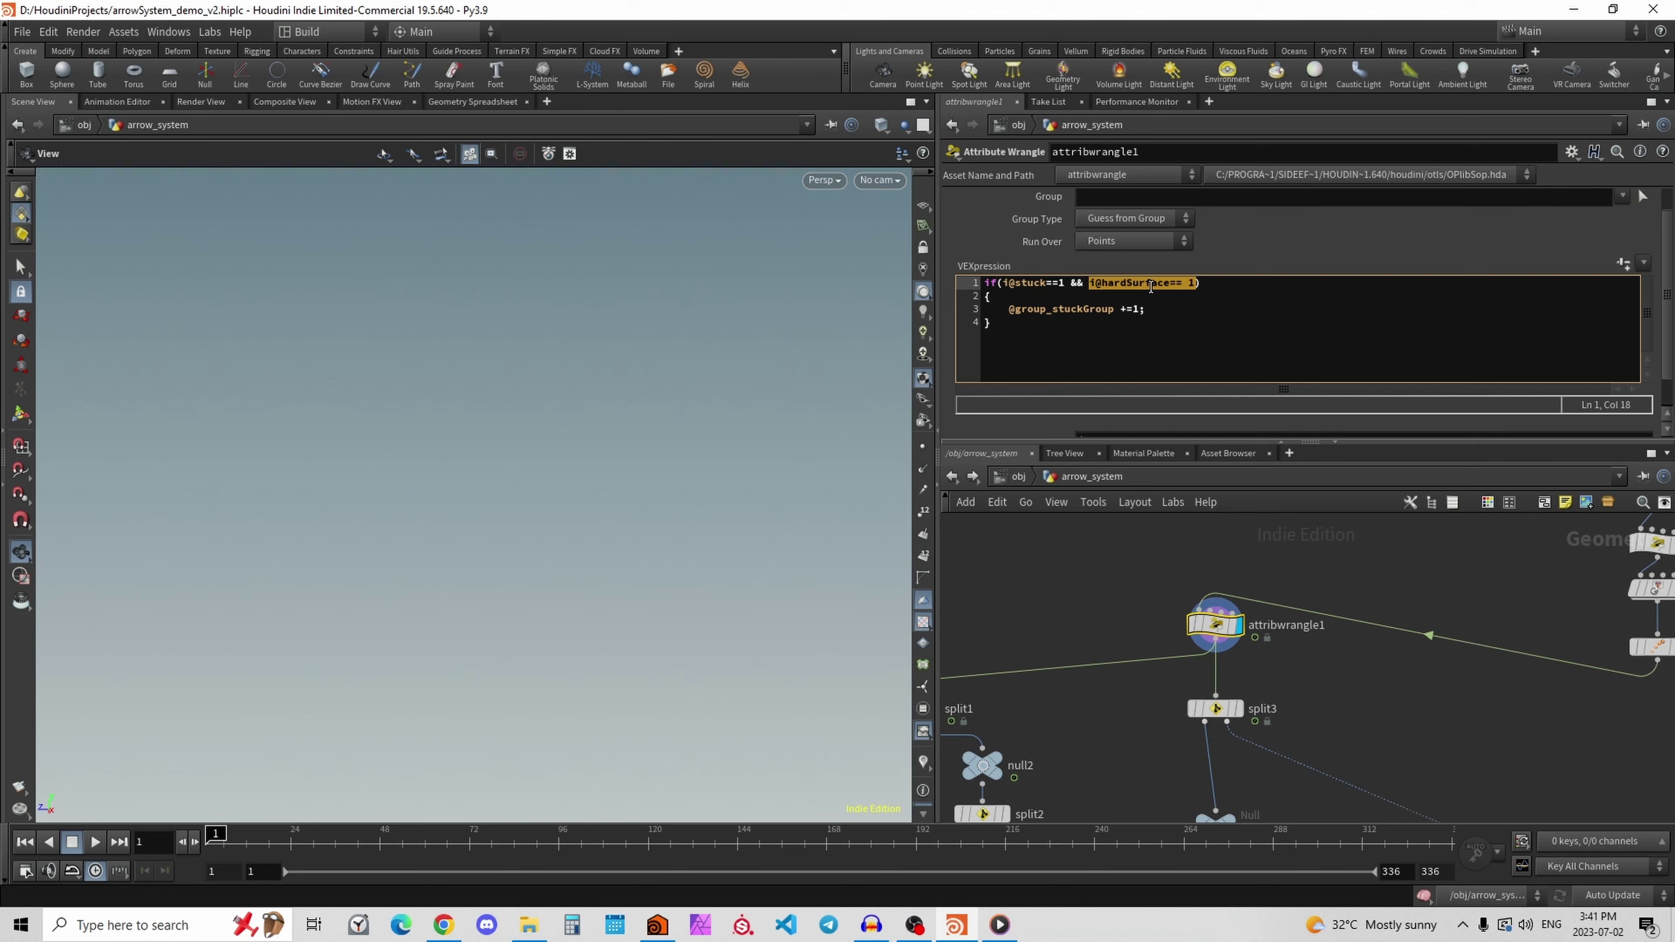
triple_click(1074, 310)
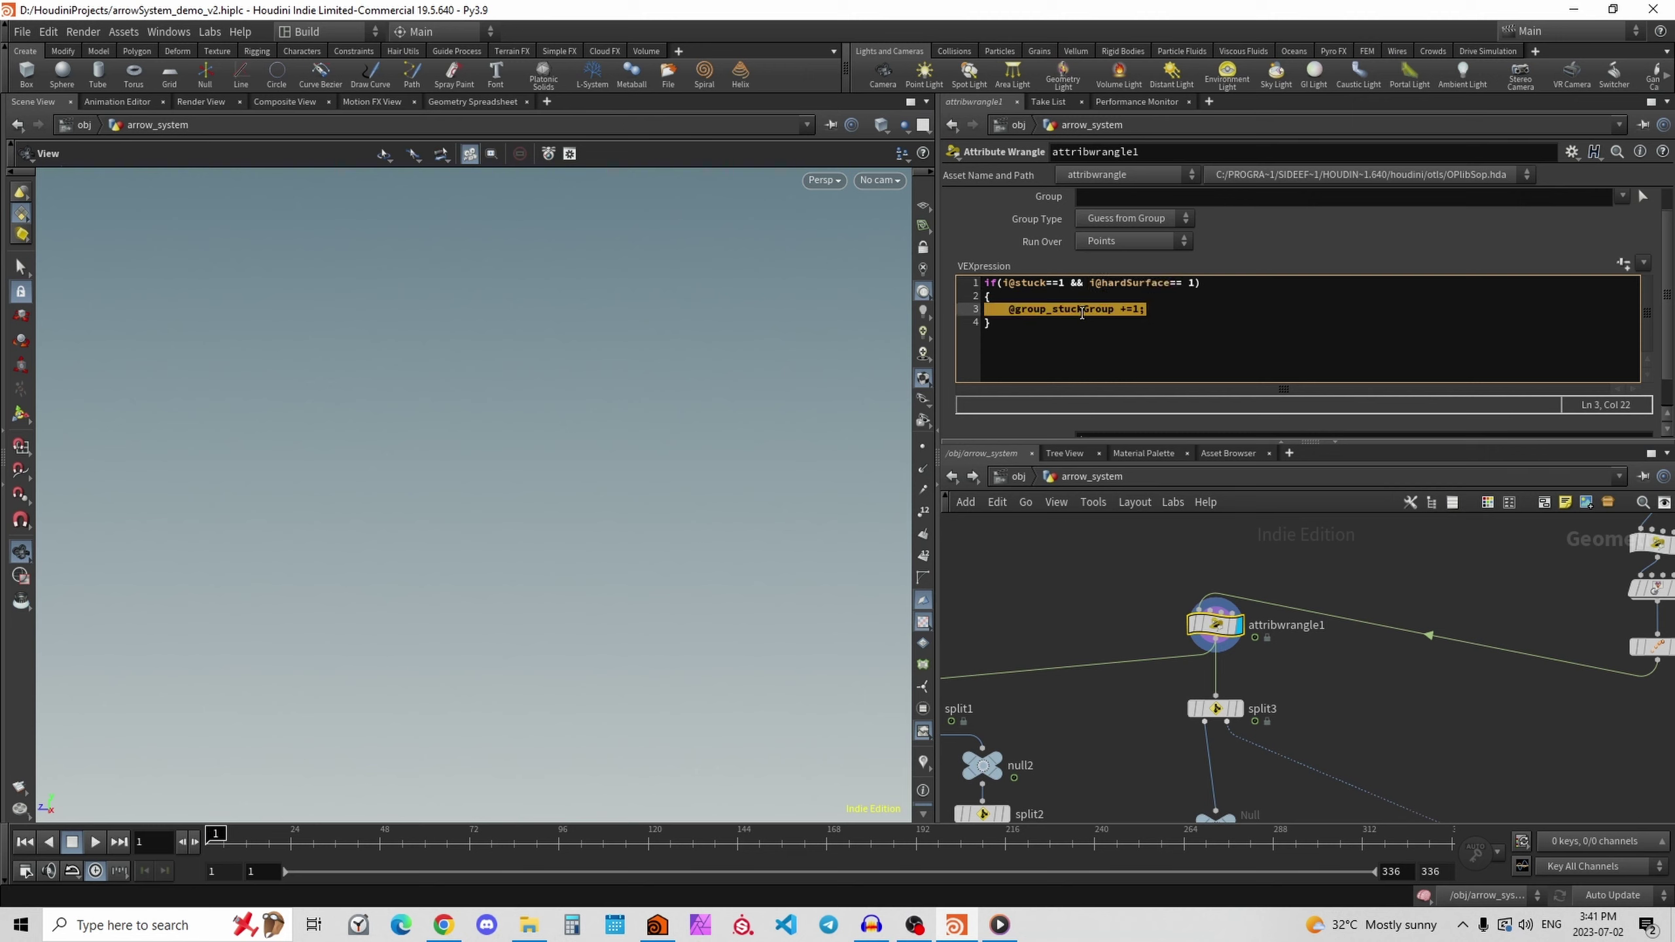
Display split3 and view its stuckGroup points at frame 191, stepping back to frame 188.
double_click(1274, 708)
left_click(1239, 709)
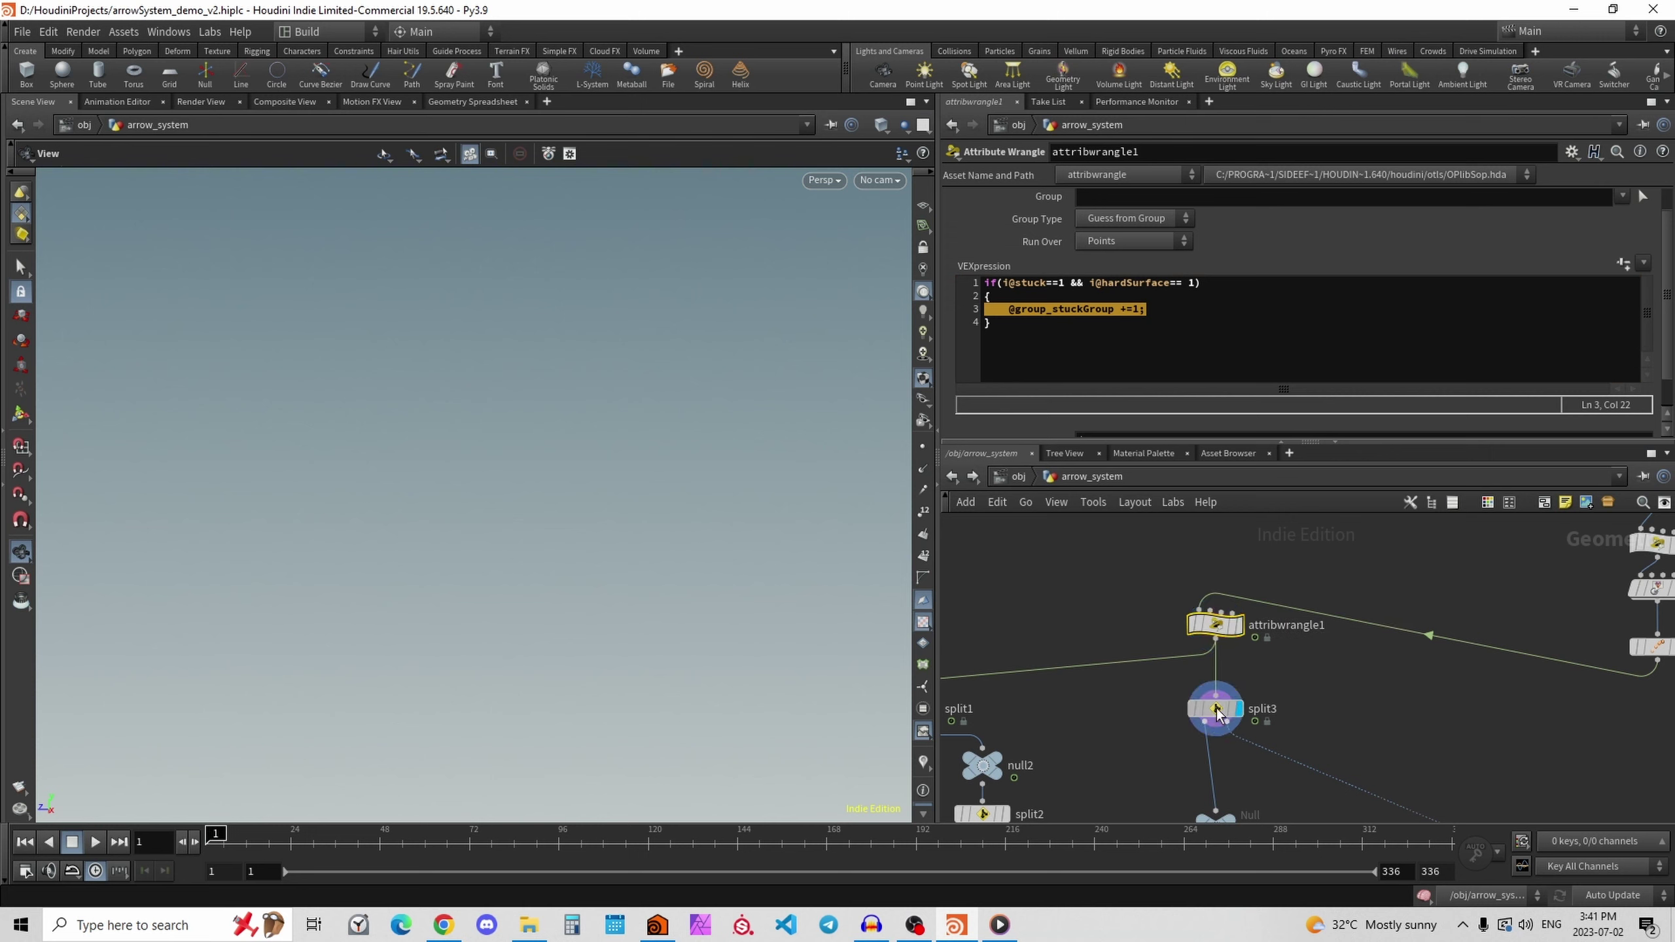
left_click(912, 842)
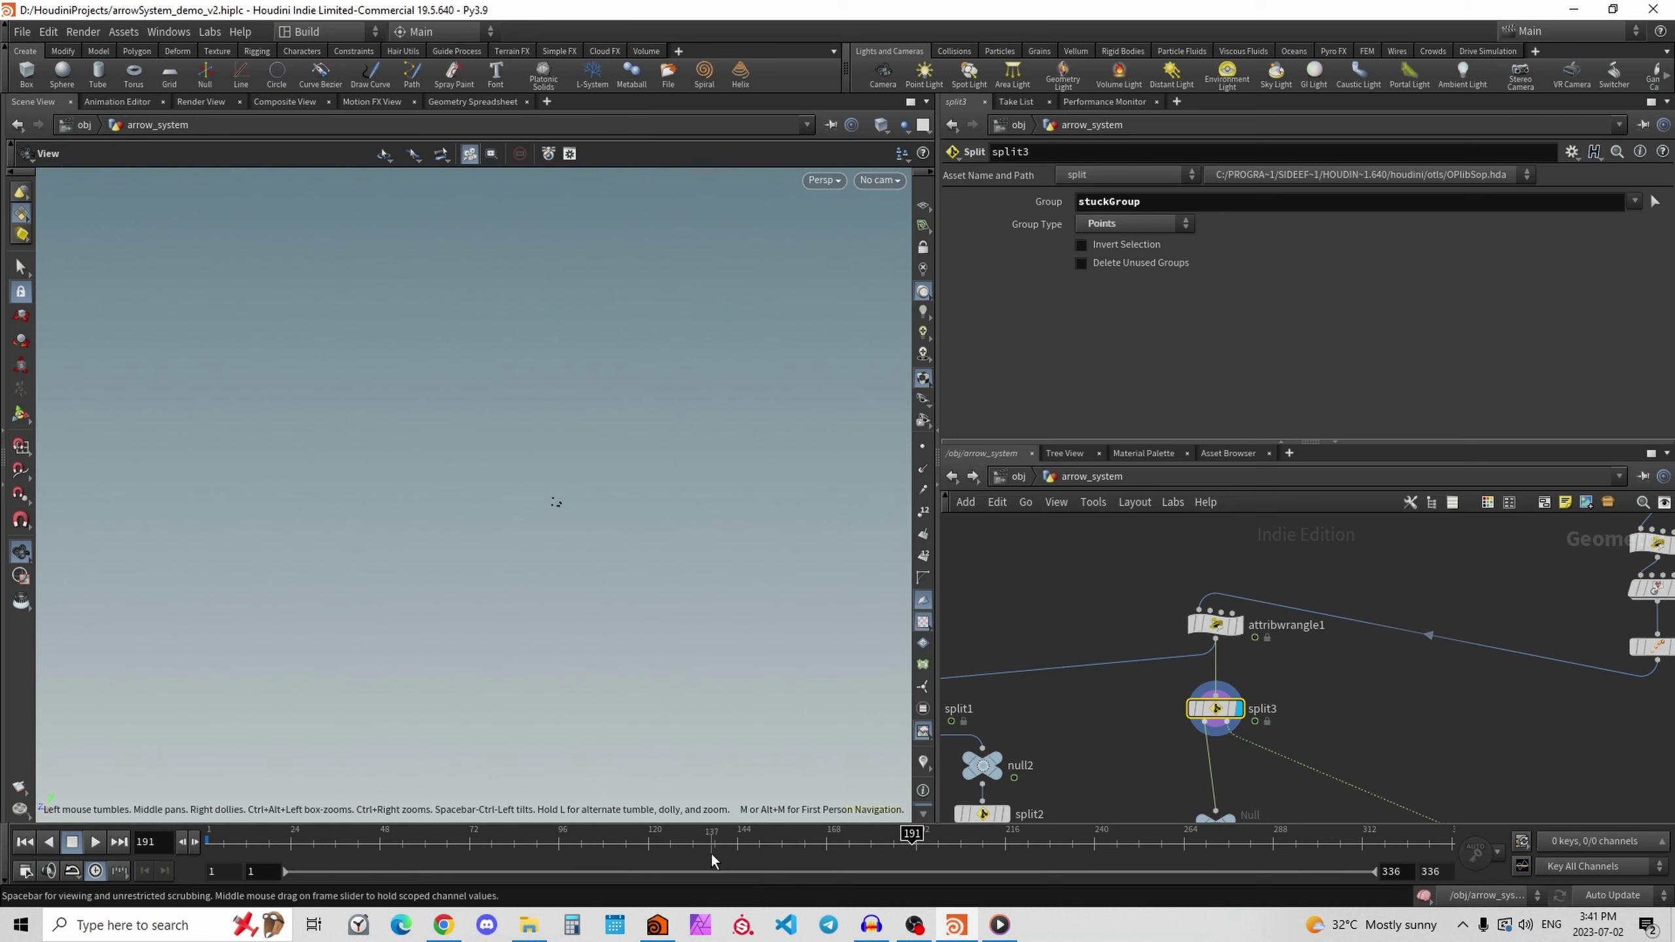
key("Left")
key("Left")
key("Left")
Display copytopoints1 and scrub the timeline to frame 131 to view the remaining arrows.
middle_click_drag(1235, 774, 1080, 679)
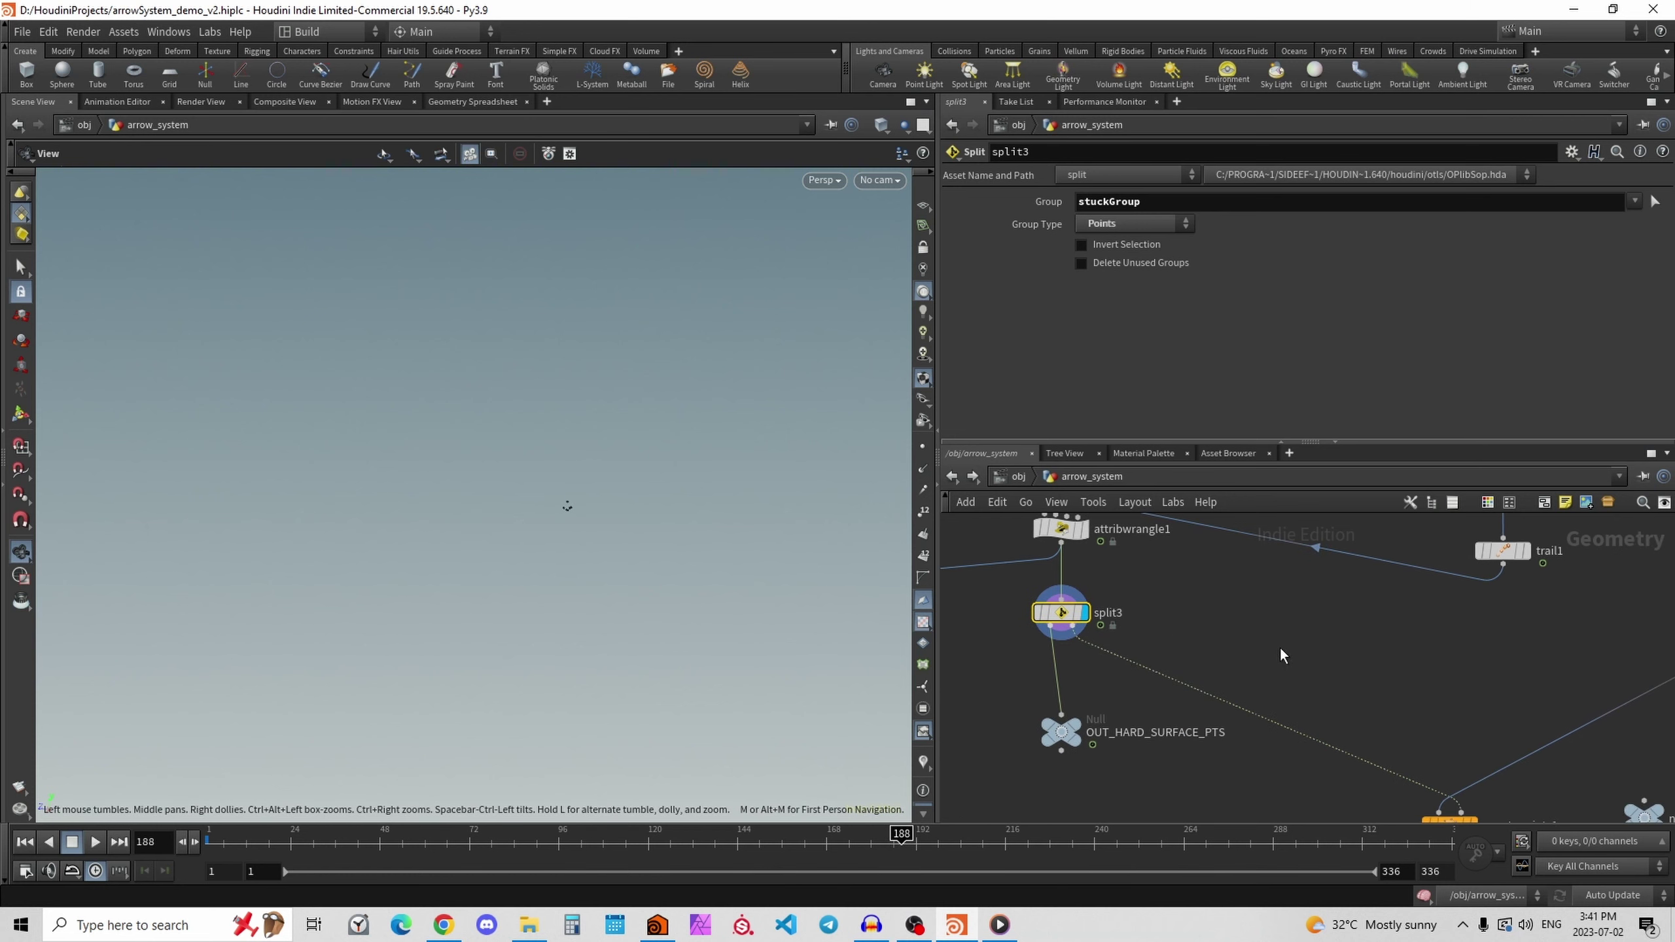
middle_click_drag(1280, 655, 1052, 501)
left_click(1245, 679)
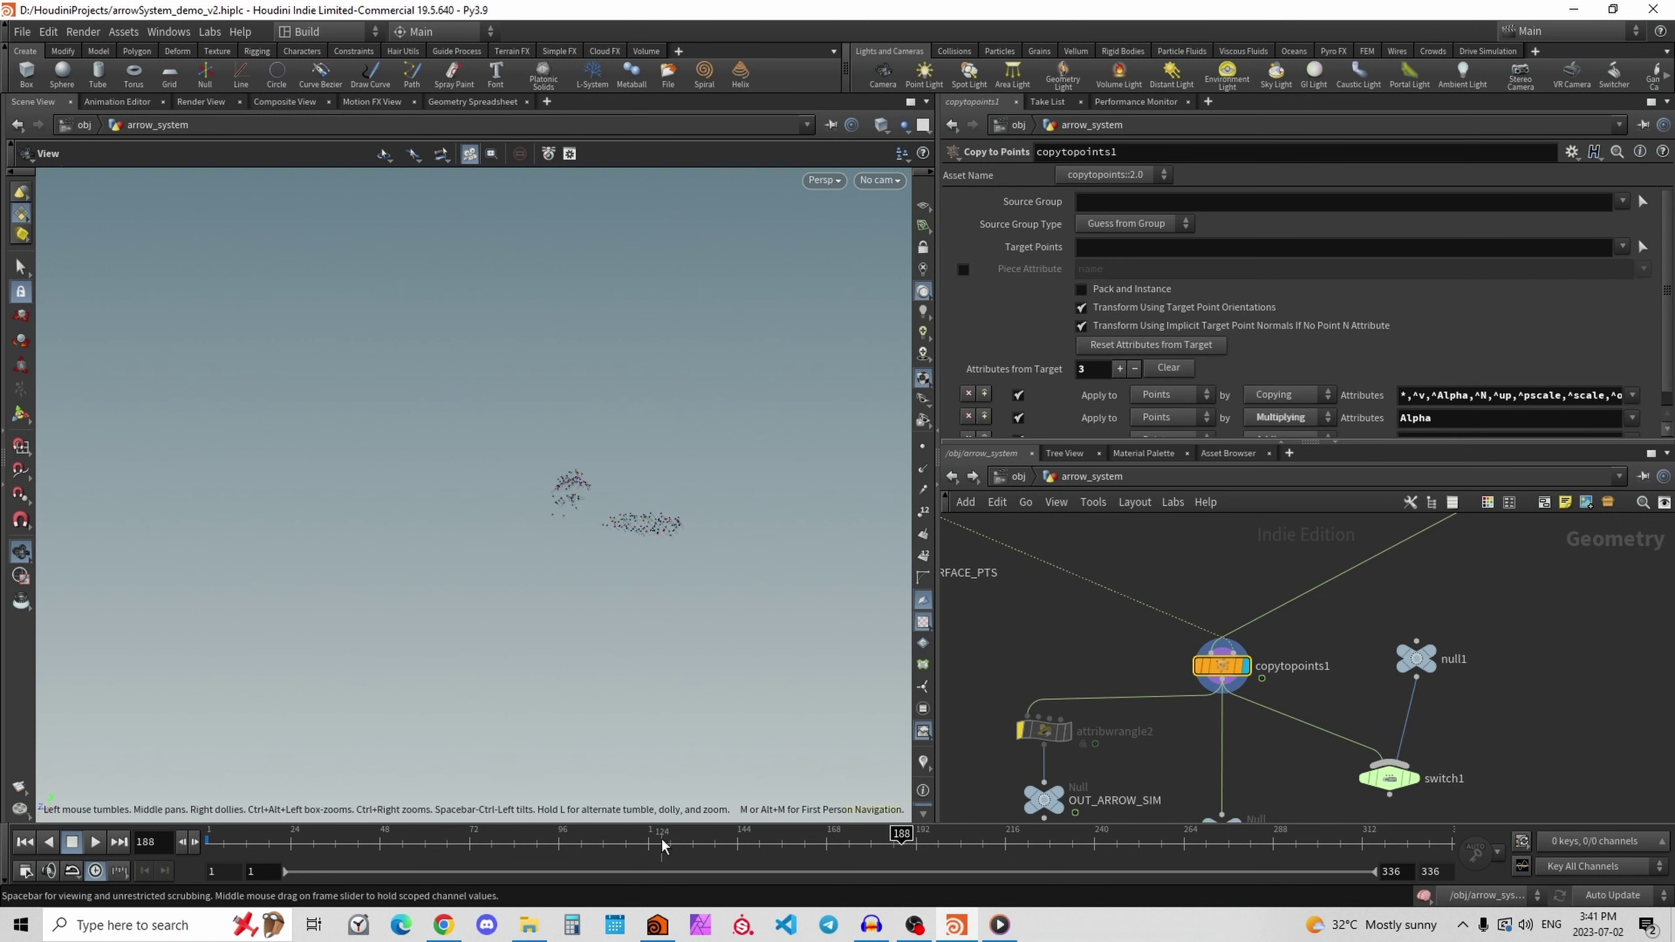
mouse_move(663, 844)
left_mouse_down()
mouse_move(444, 849)
mouse_move(1016, 857)
mouse_move(688, 850)
left_mouse_up()
Display the OUT_HARD_SURFACE_PTS null and scrub its points back to frame 1.
middle_click_drag(1222, 573, 1430, 627)
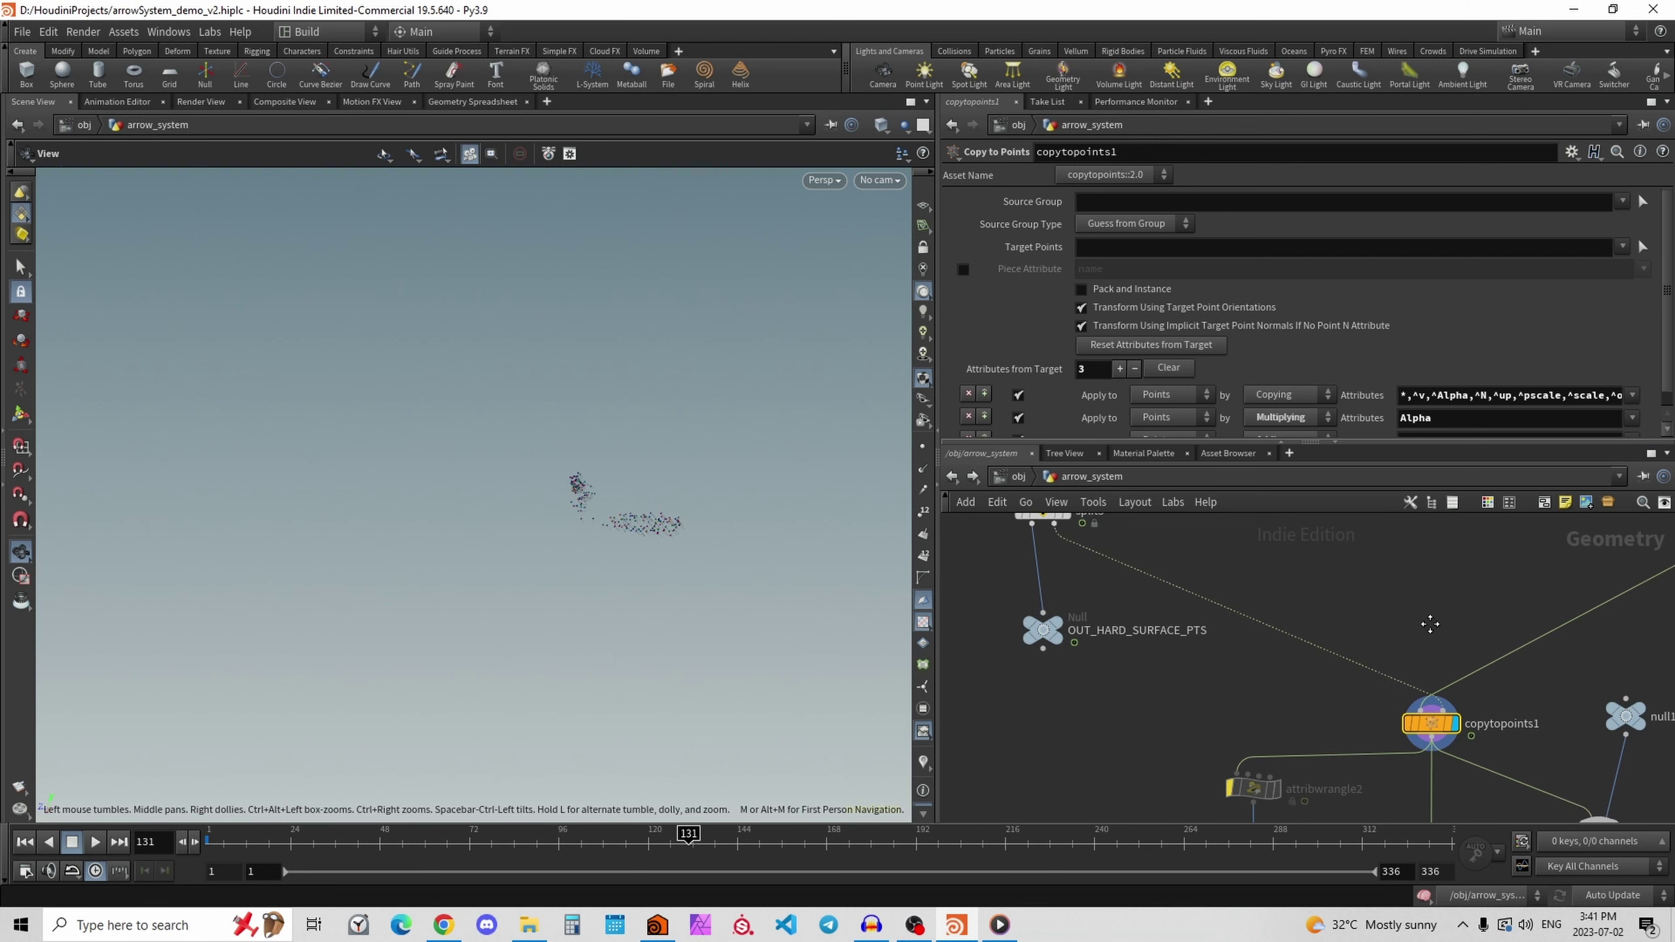
left_click(1059, 630)
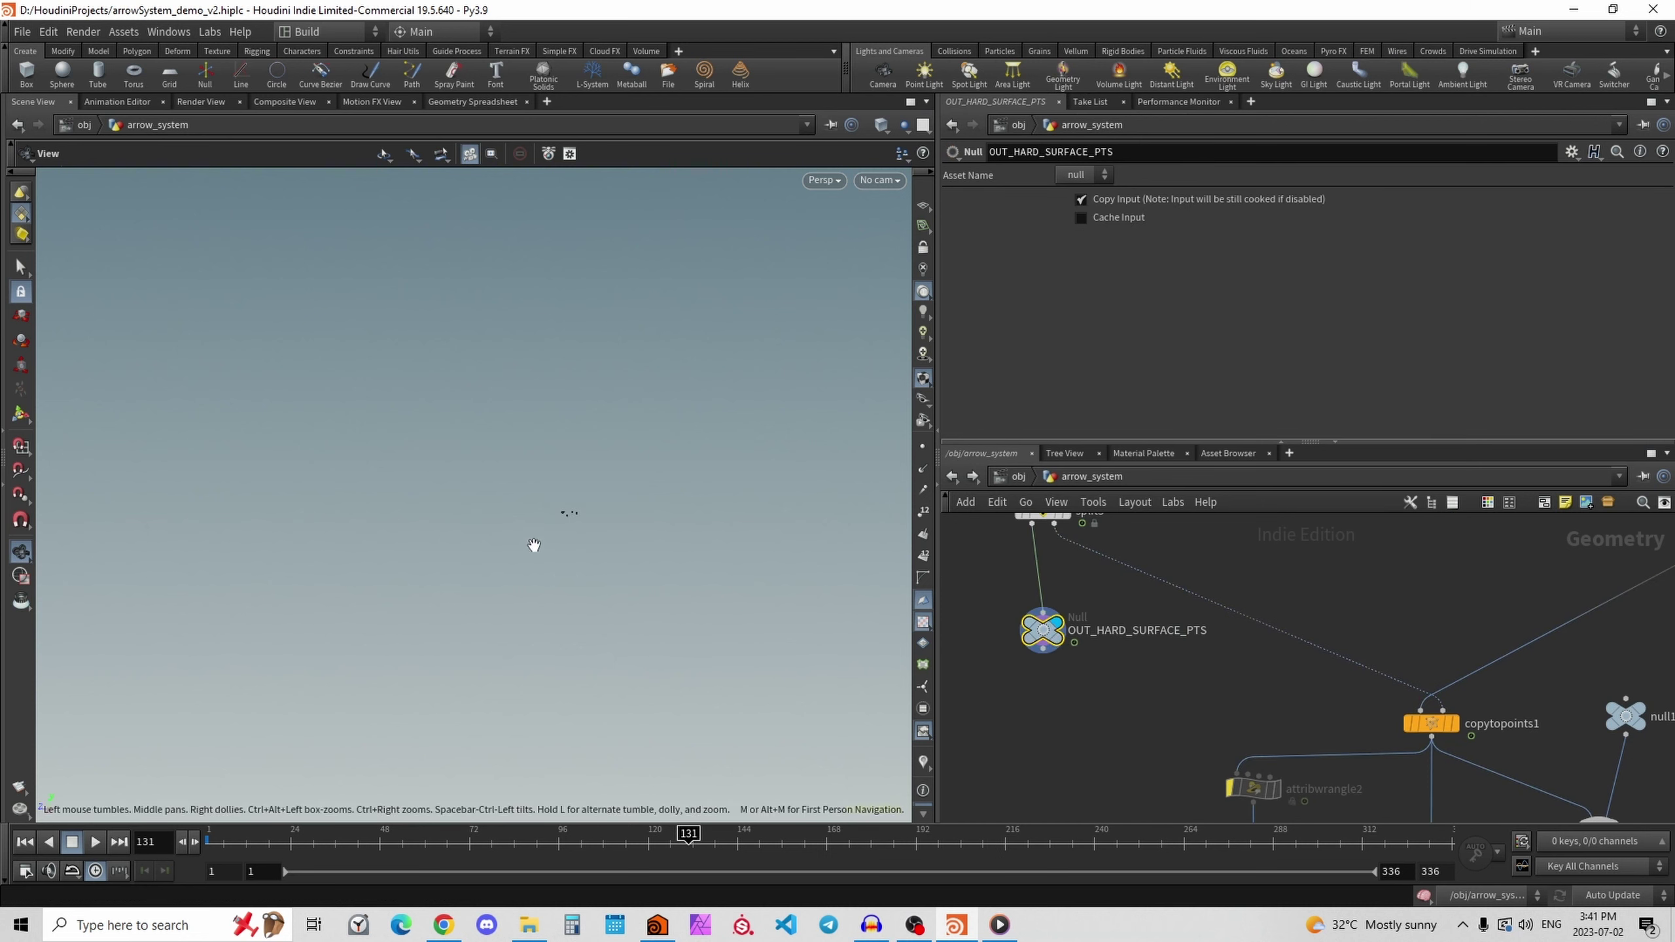
left_click_drag(683, 846, 176, 872)
Open the sim_arrows_hitting_warhammer network from the object level and look over its node tree.
left_click(1017, 480)
middle_click_drag(1297, 671, 1329, 578)
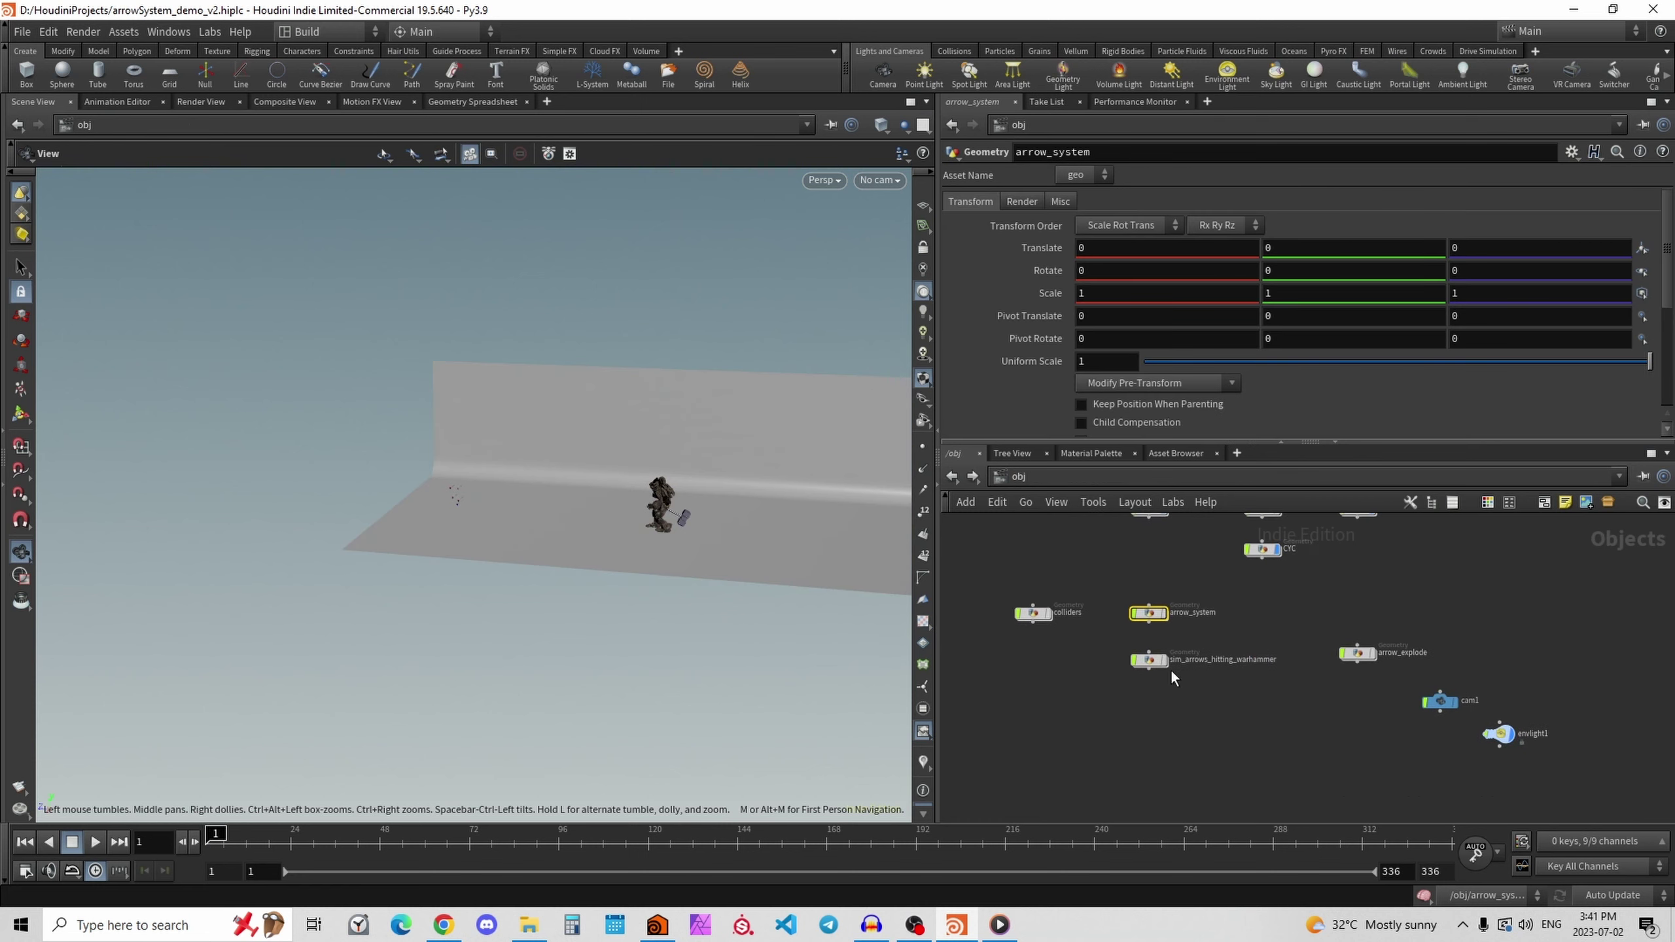
scroll(1219, 662, "up", 3)
double_click(1119, 659)
middle_click_drag(1233, 612, 1310, 651)
scroll(1311, 641, "down", 8)
middle_click(1314, 630)
scroll(1285, 635, "up", 3)
middle_click_drag(1322, 558, 1274, 647)
Display object_merge1, which imports OUT_HARD_SURFACE_PTS, and scrub to frame 95 to view its points.
scroll(1273, 646, "up", 5)
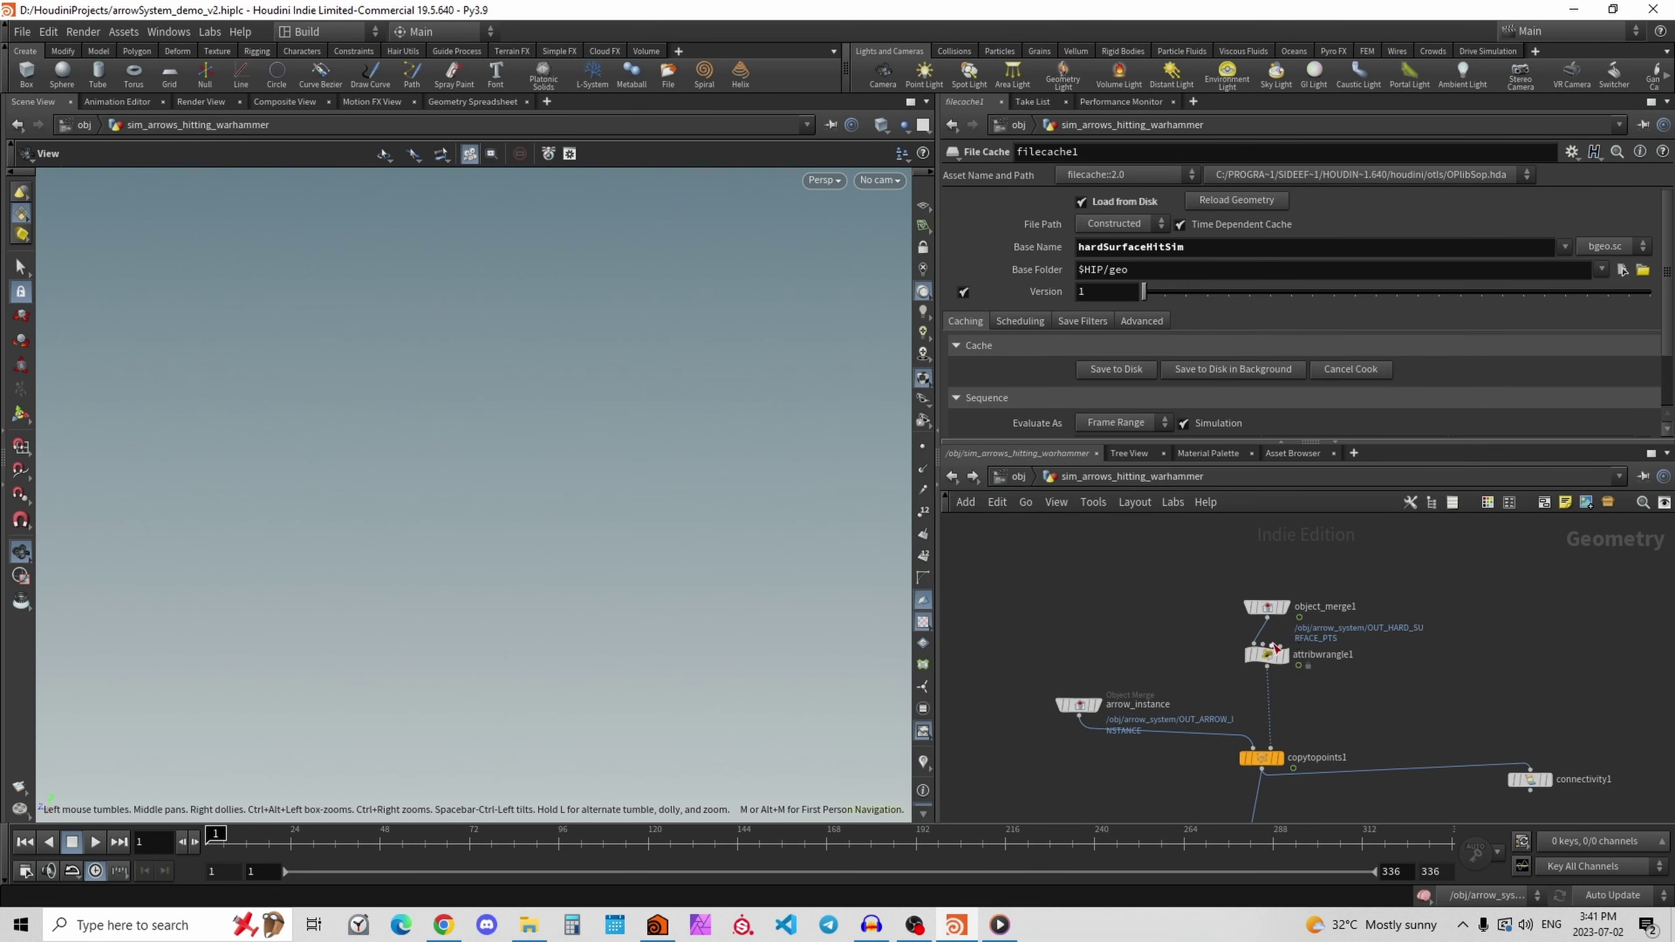
scroll(1289, 627, "up", 1)
left_click(1285, 602)
mouse_move(349, 844)
left_mouse_down()
mouse_move(759, 844)
mouse_move(528, 847)
left_mouse_up()
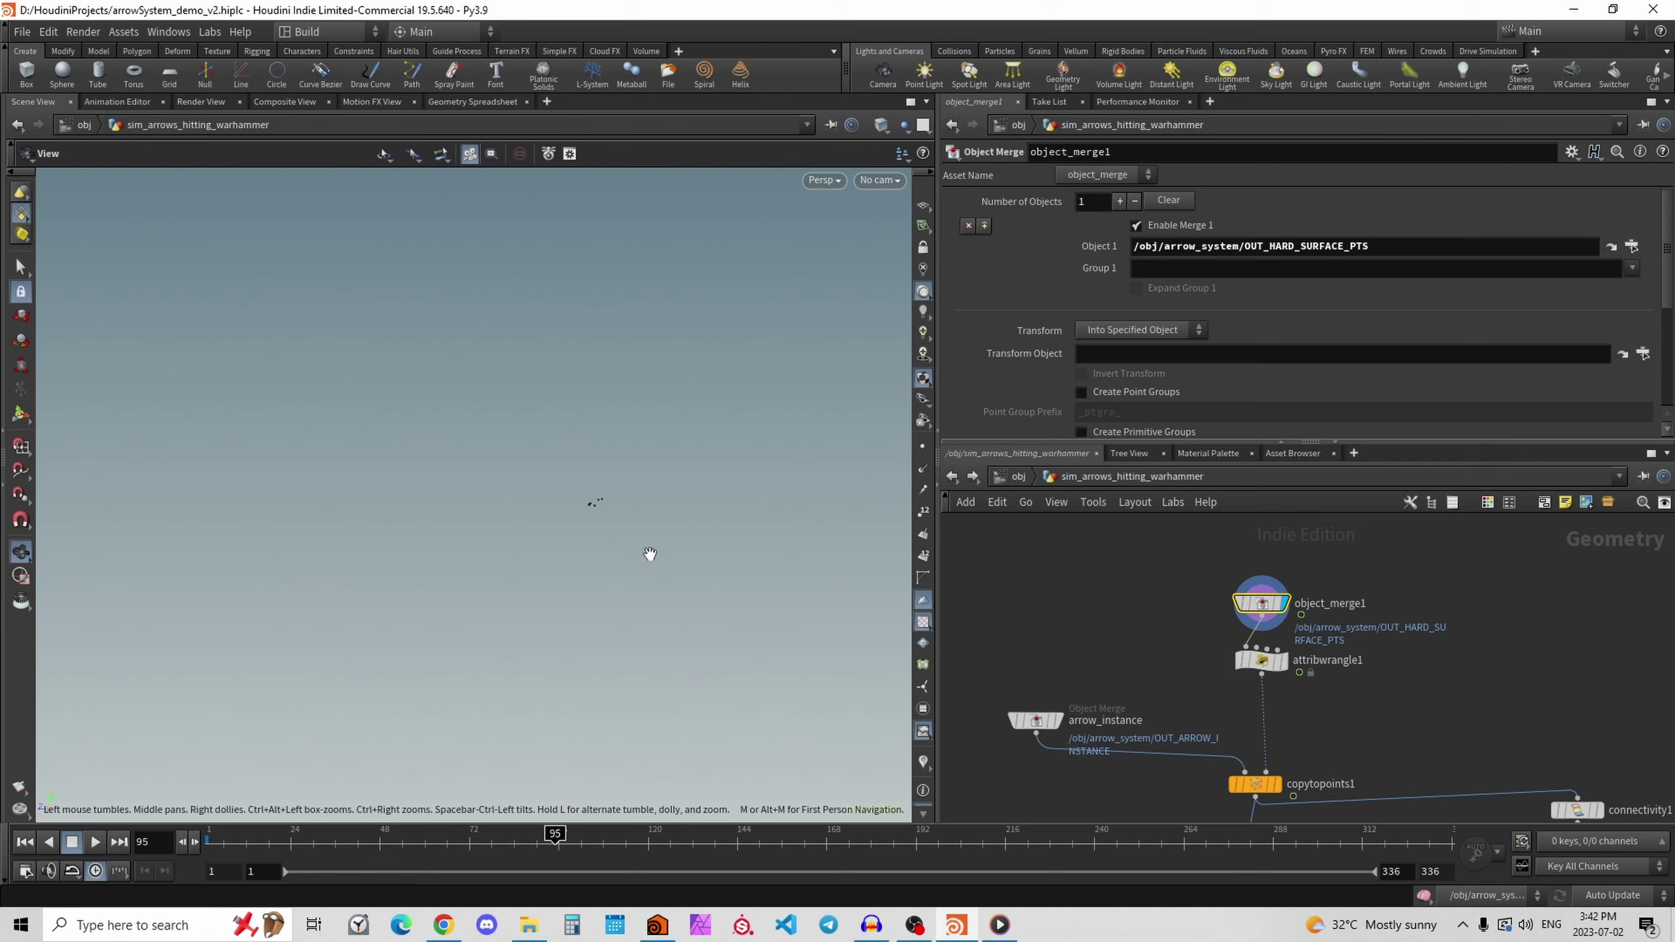
Inspect attribwrangle1's hitFrame removal code, then display the node and scrub the timeline to see which points remain.
left_click(1260, 658)
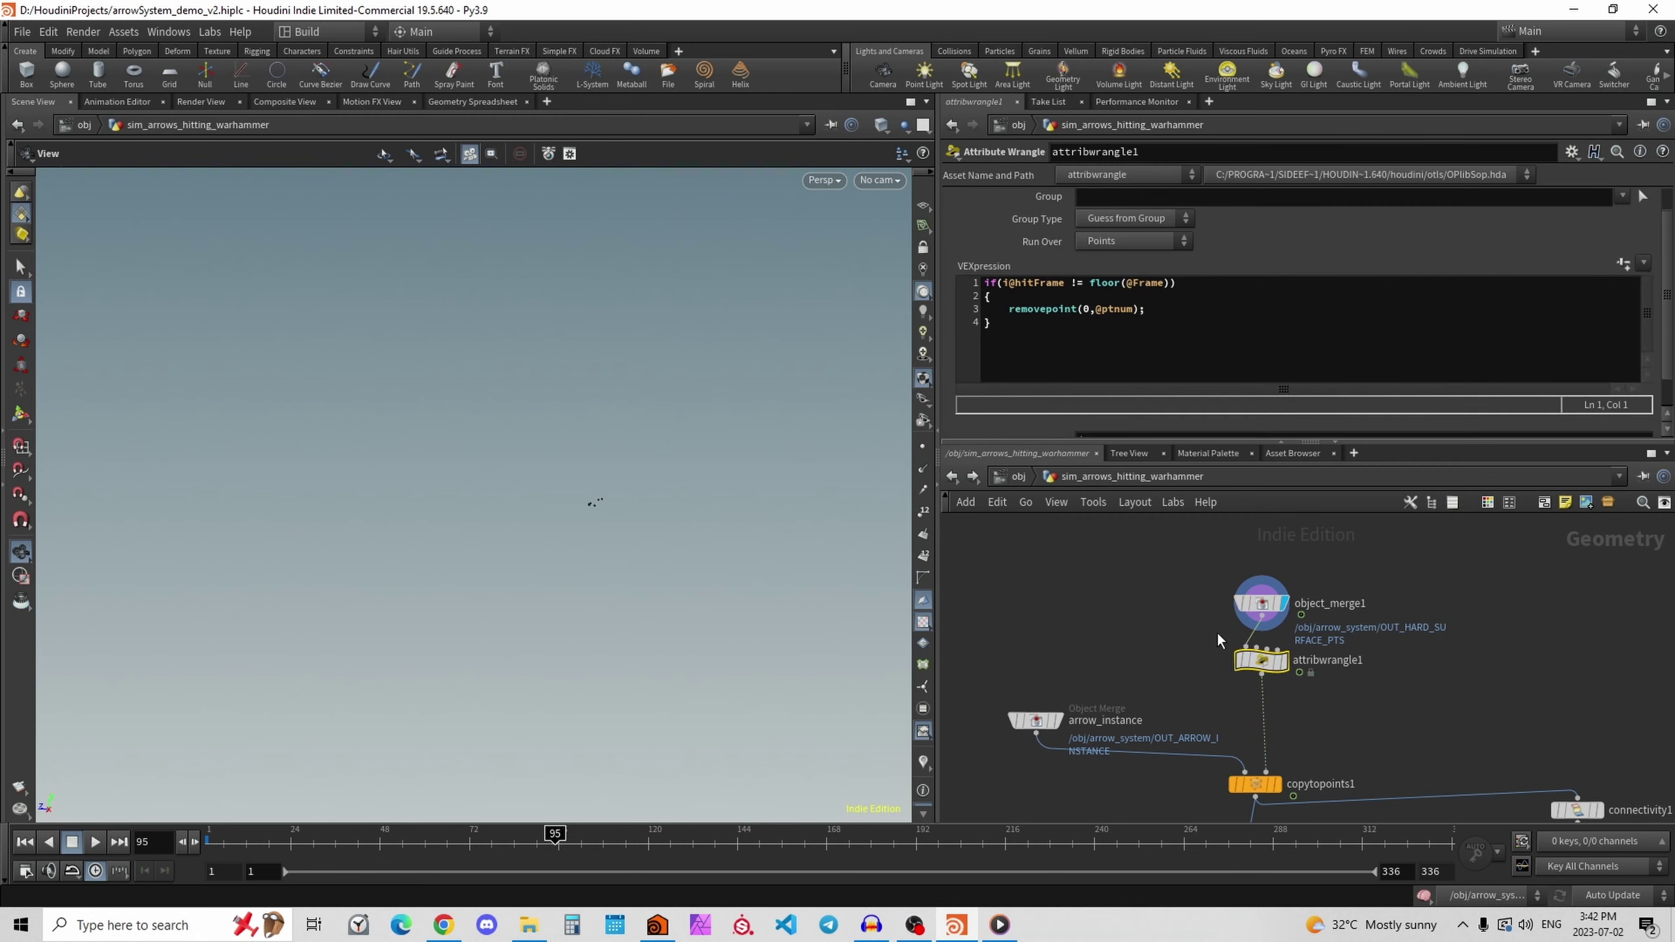
left_click(1281, 659)
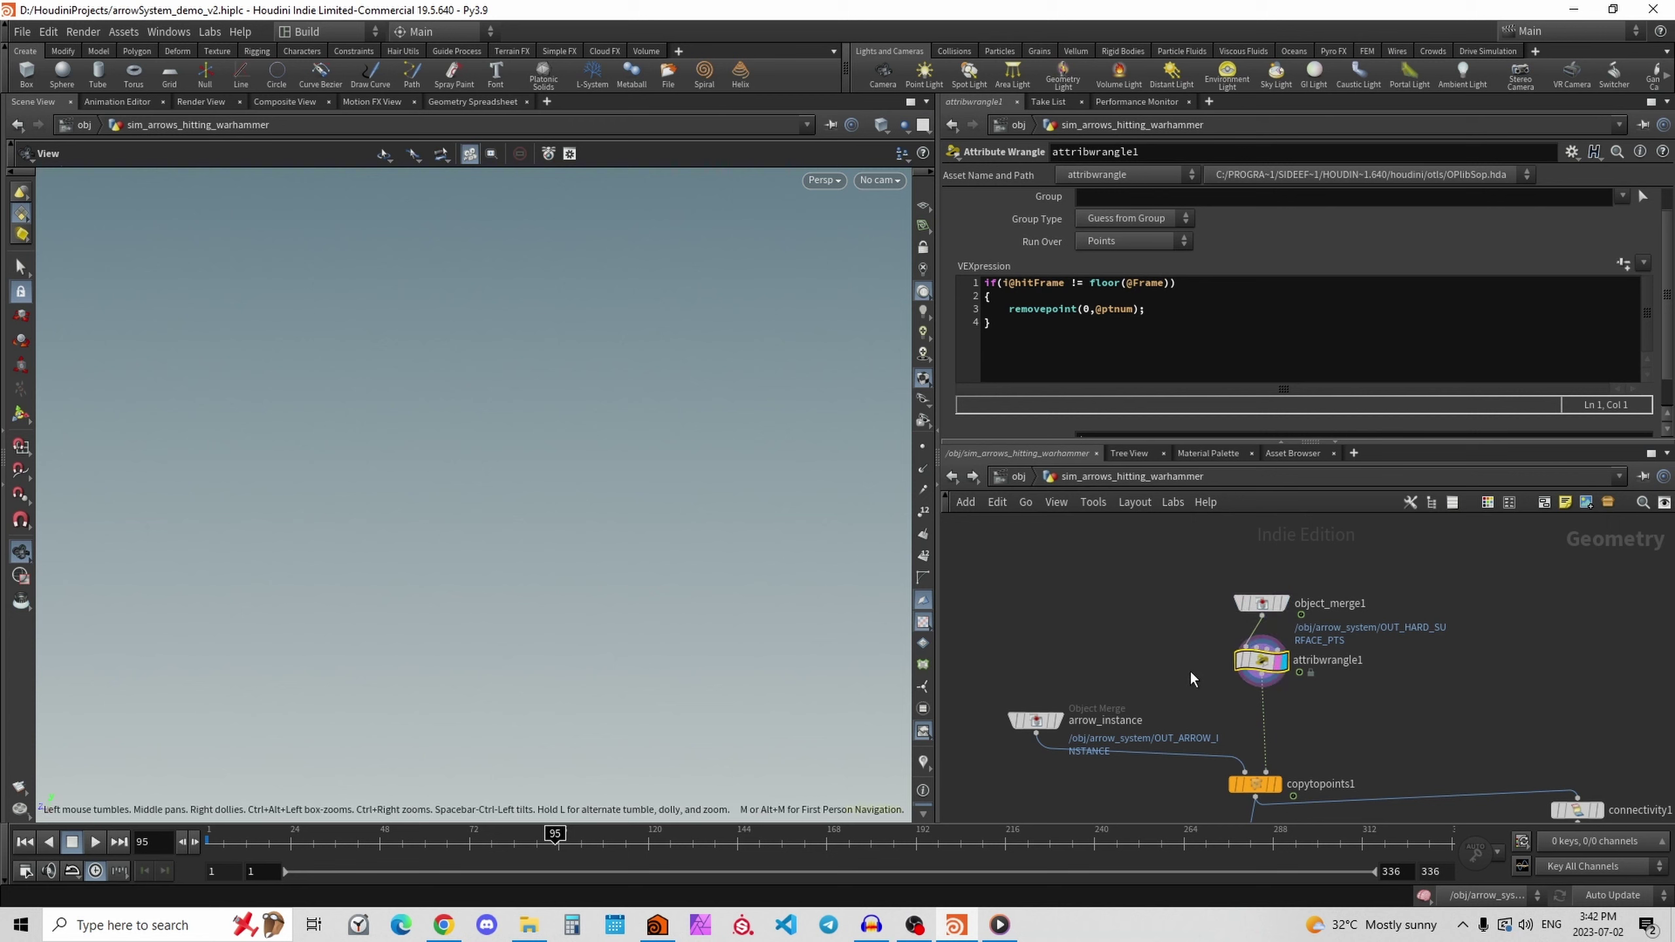
mouse_move(1278, 662)
left_click_drag(420, 846, 446, 851)
Display copytopoints1 and view the arrows copied onto the hit points around frame 60.
middle_click_drag(1285, 733, 1273, 672)
left_click(1269, 687)
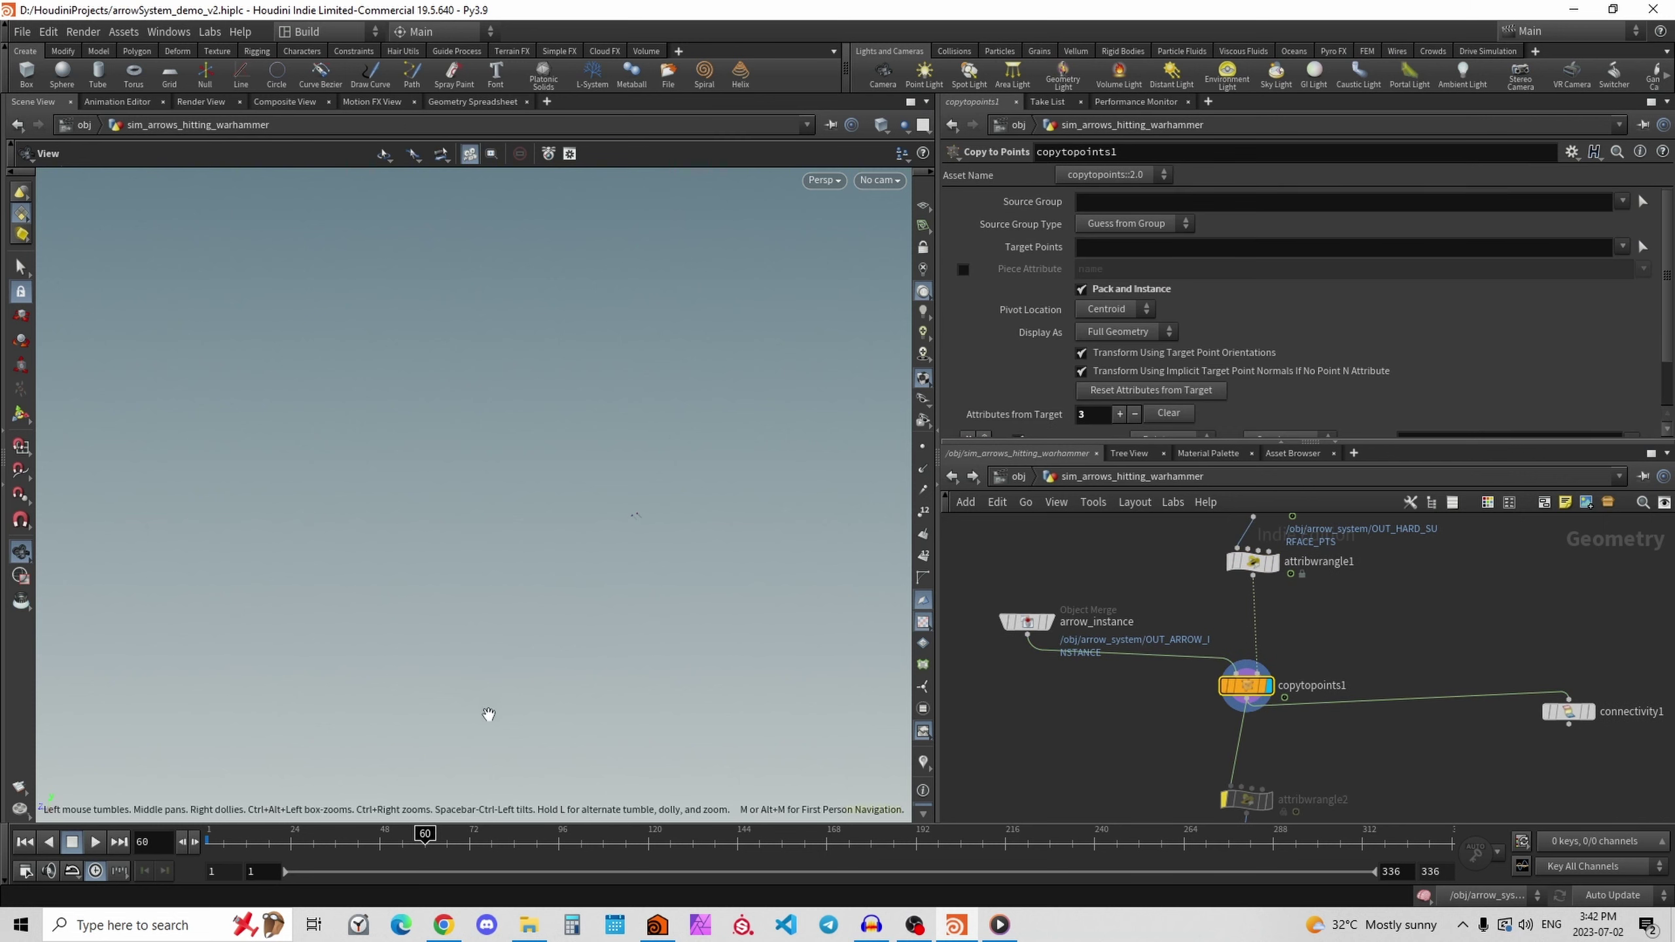
left_click(420, 842)
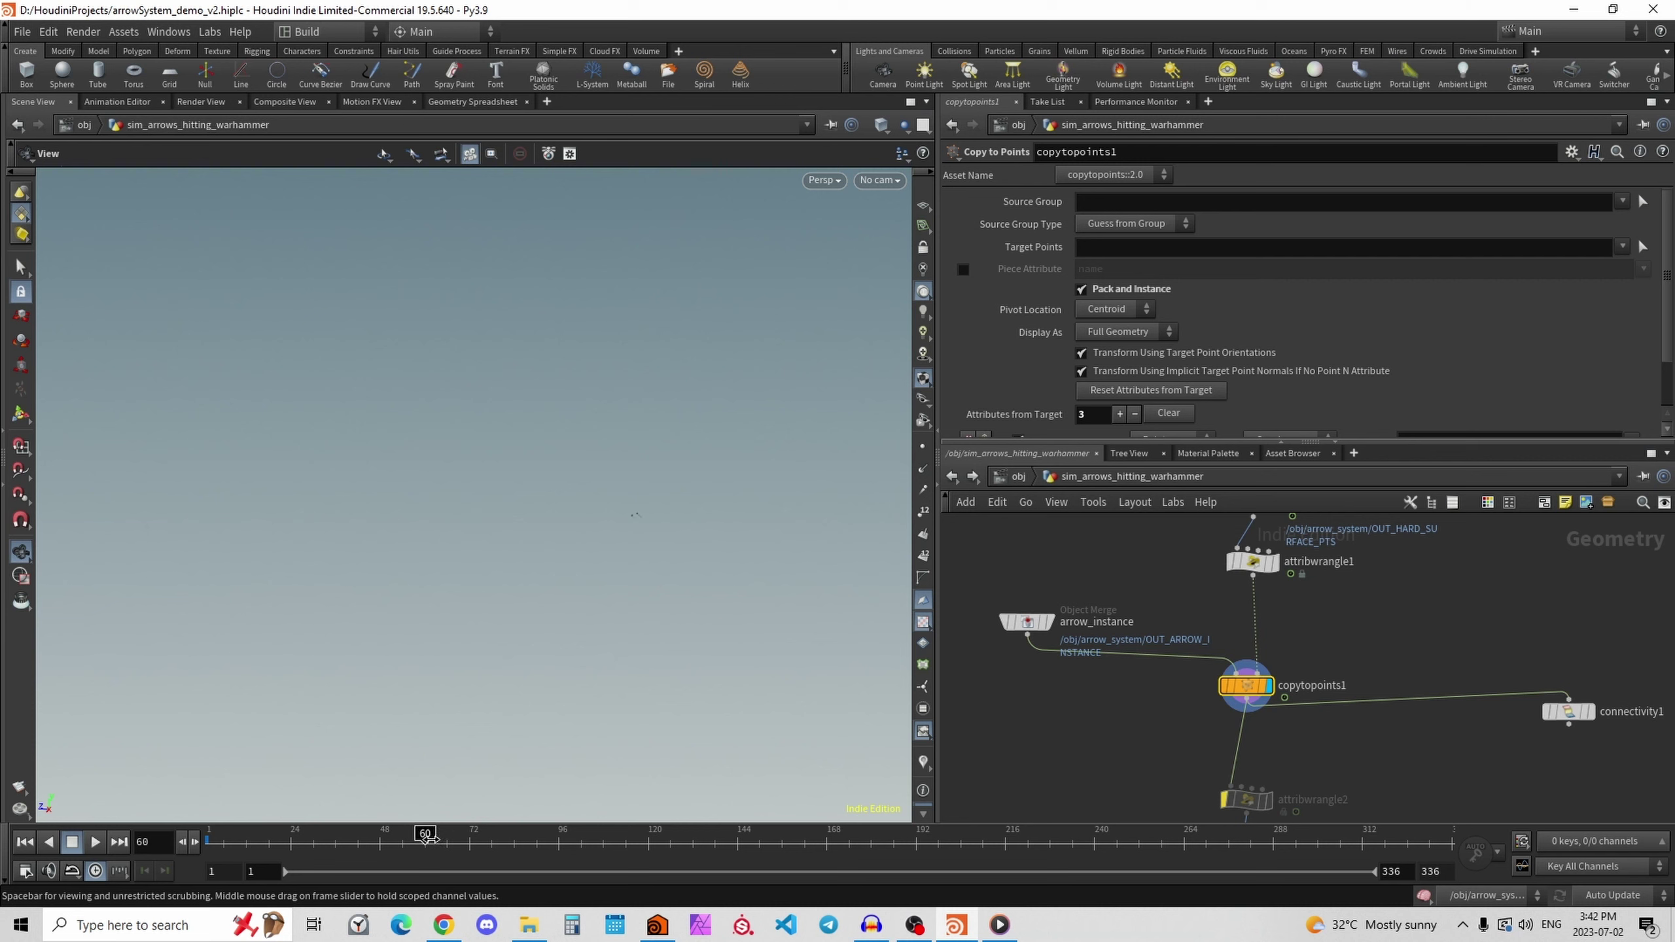
Inspect the primitivewrangle1 expression that builds each arrow's name from the frame and primitive number.
middle_click_drag(1514, 721, 1450, 565)
scroll(1408, 623, "down", 2)
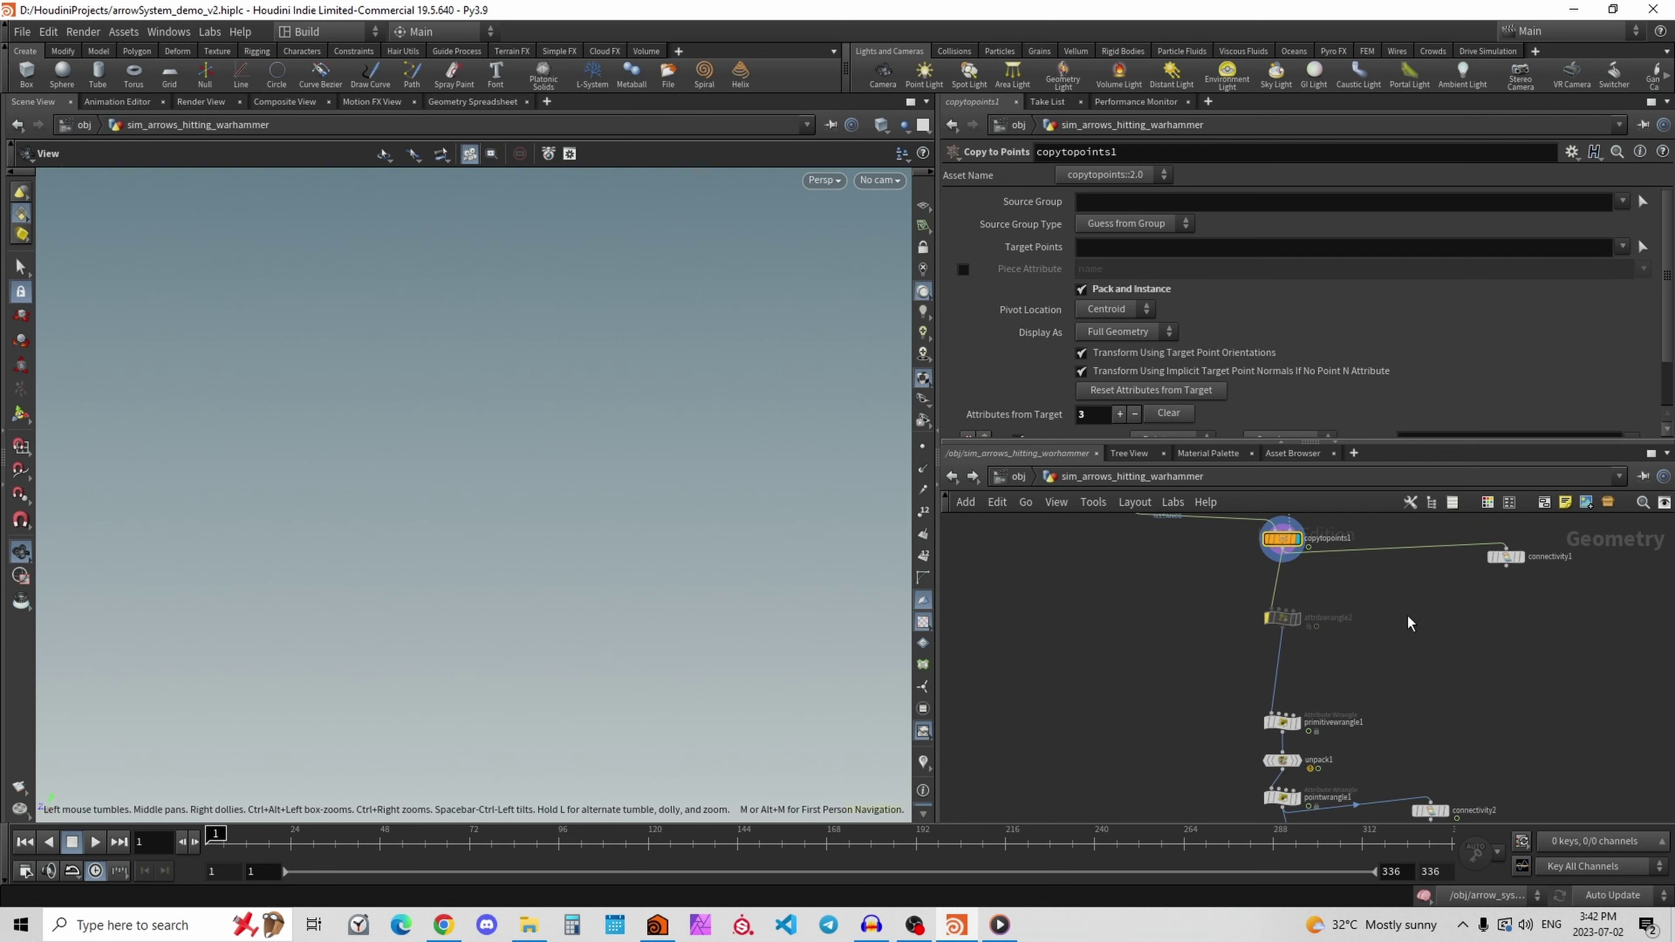
scroll(1404, 662, "up", 3)
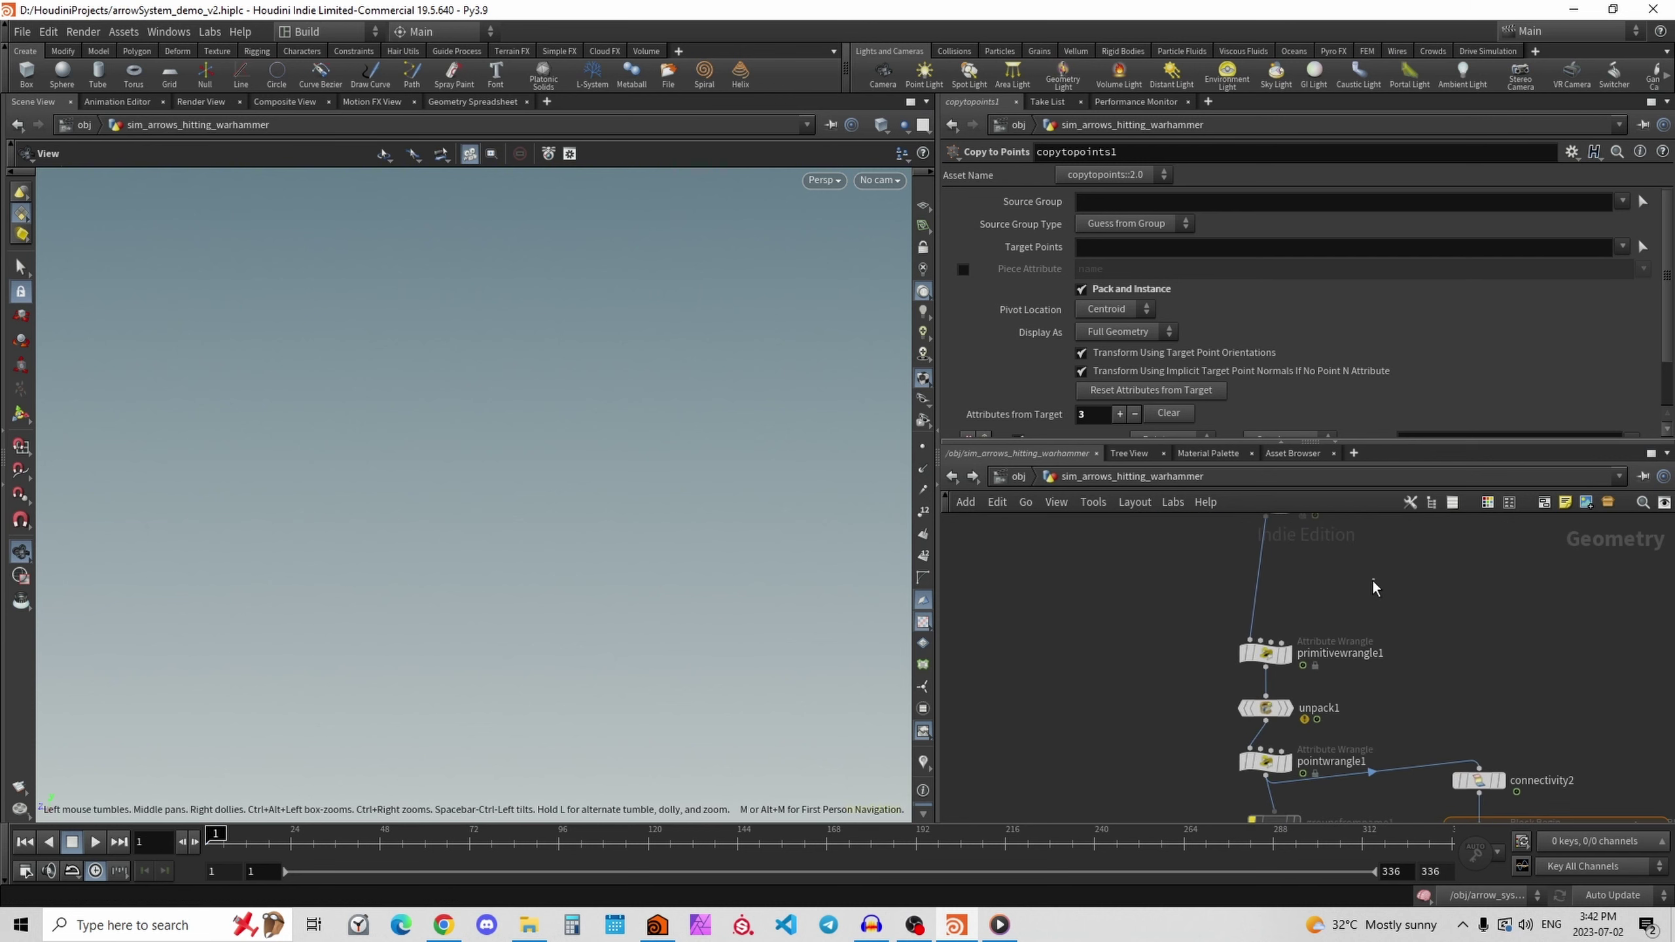
left_click(1265, 652)
scroll(1440, 636, "down", 4)
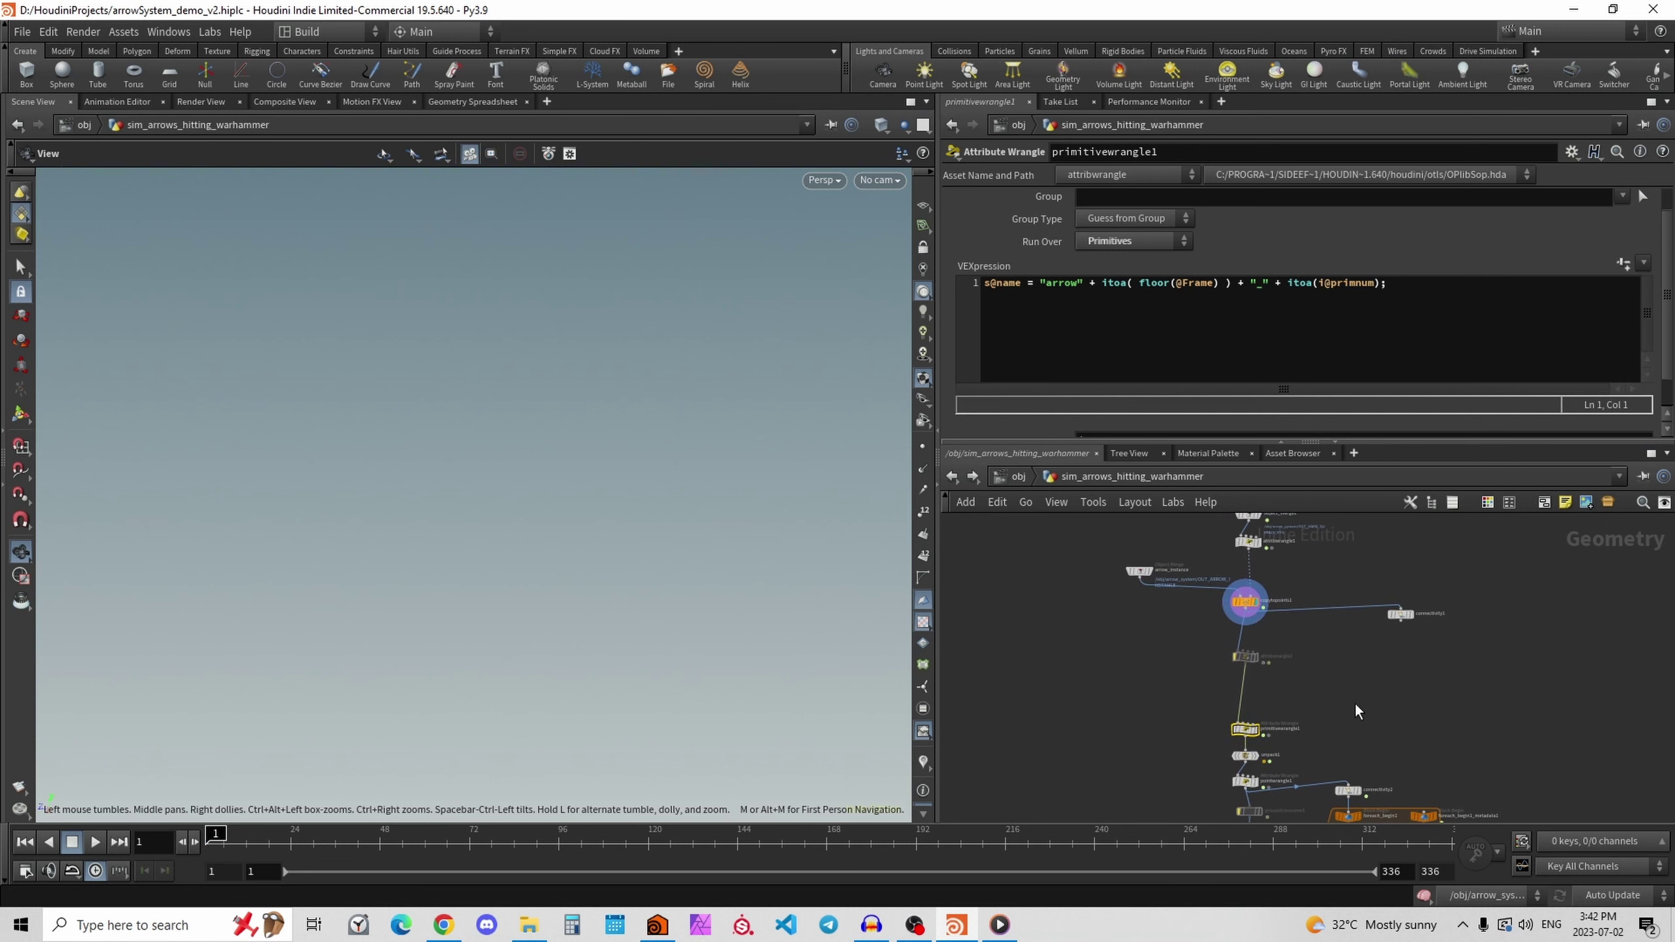
Select copytopoints1, scrub to frame 61 and frame the copied arrows for a close look in the viewport.
left_click(1244, 601)
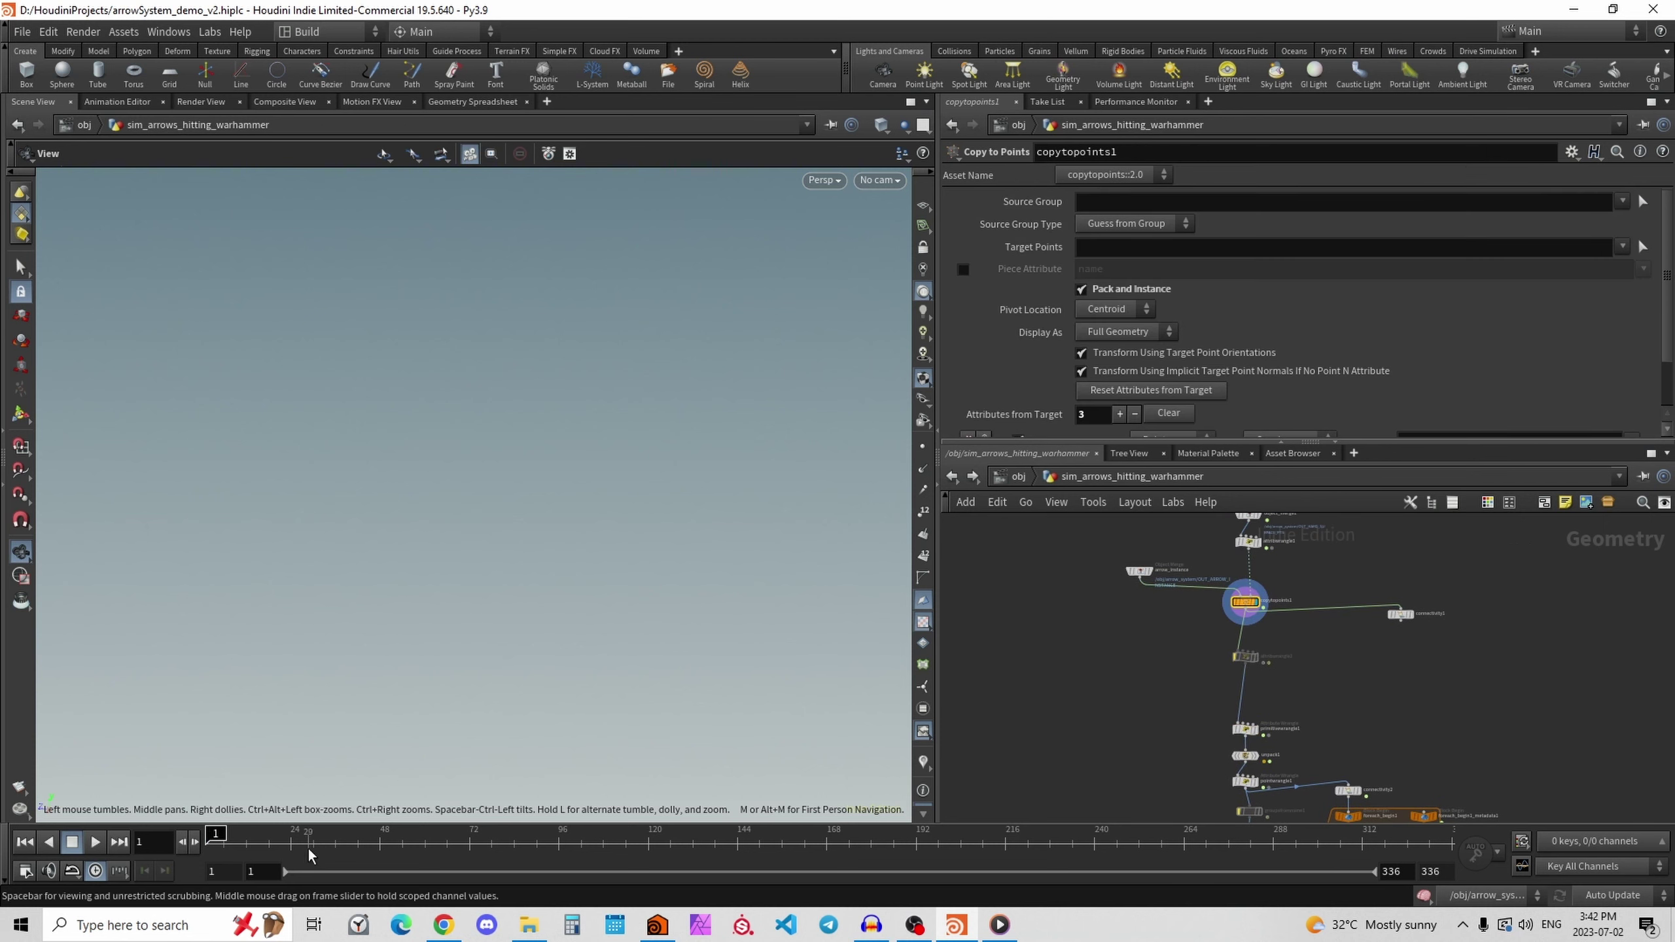
left_click(309, 851)
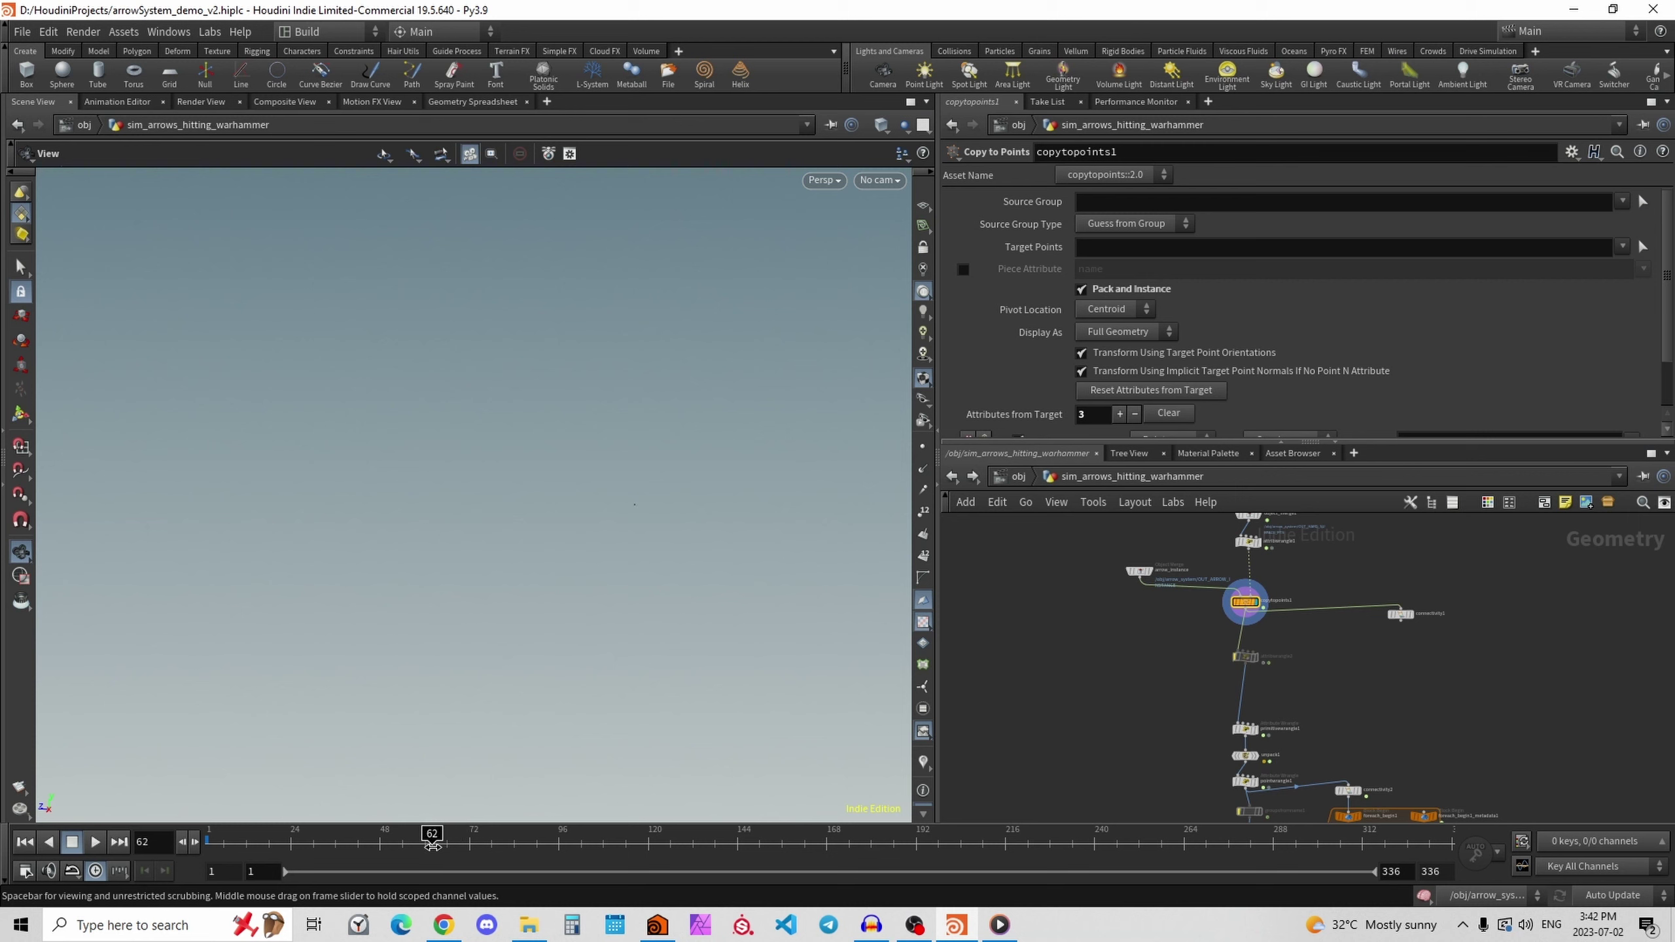
key("g")
left_click_drag(616, 579, 439, 516)
right_click_drag(439, 516, 797, 414)
left_click_drag(557, 497, 857, 581)
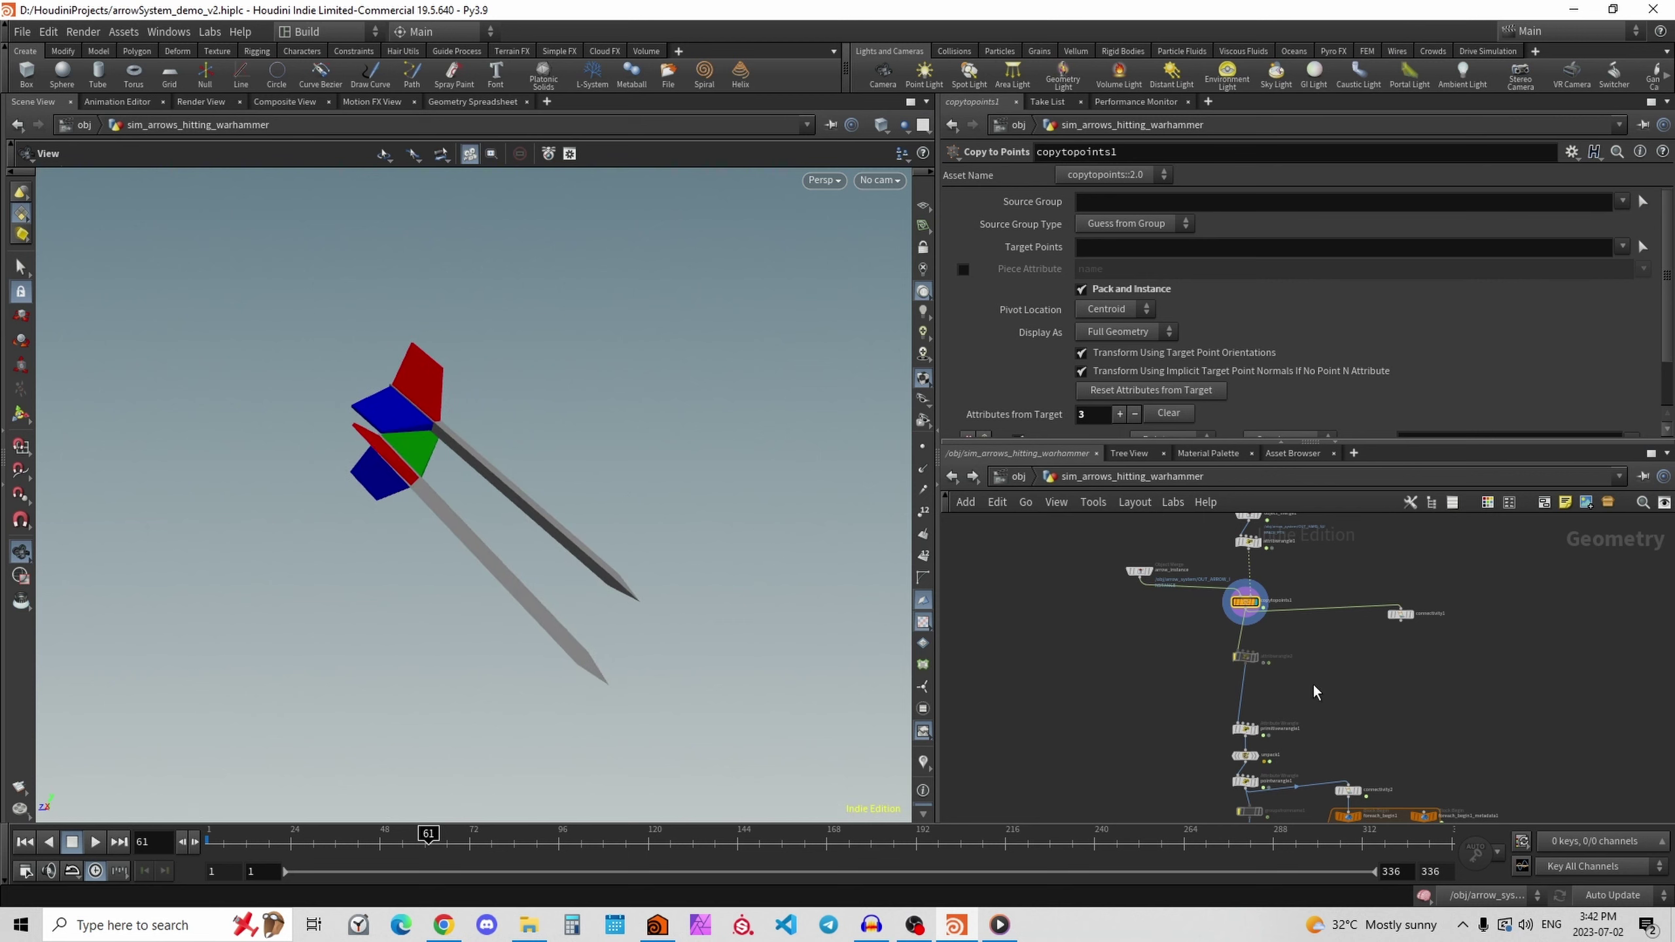
Open dopnet1 below OUT_ARROWS, look over its simulation nodes, and return to the sim_arrows_hitting_warhammer network.
middle_click_drag(1313, 684, 1313, 611)
scroll(1312, 610, "down", 3)
scroll(1449, 749, "up", 4)
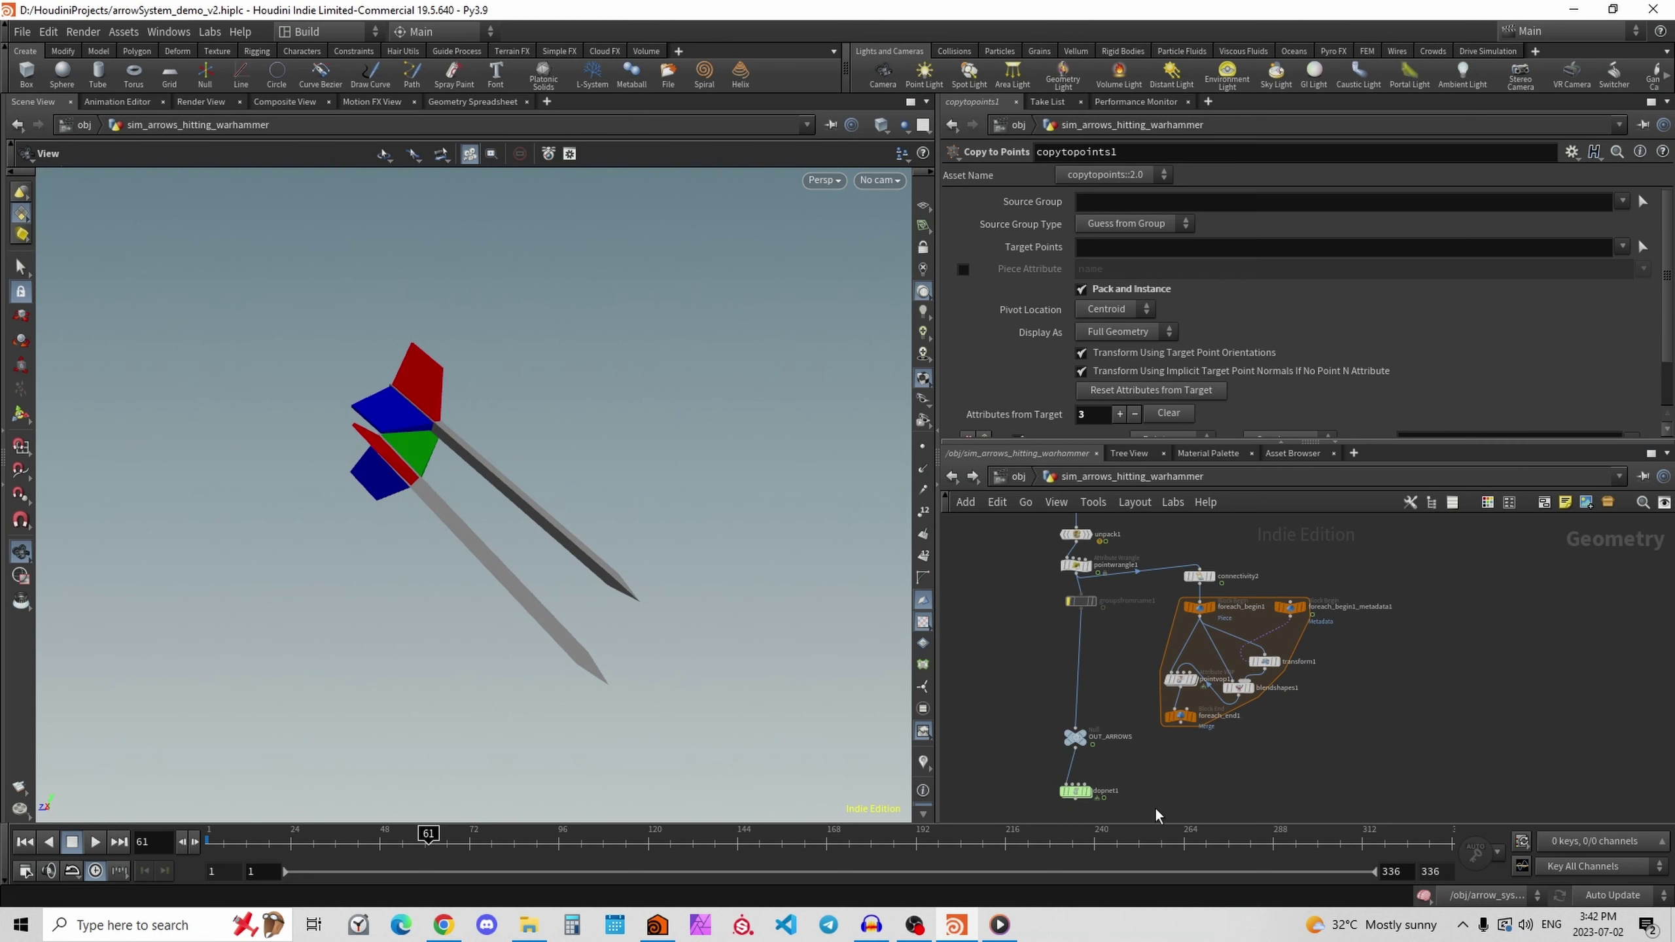
double_click(1077, 793)
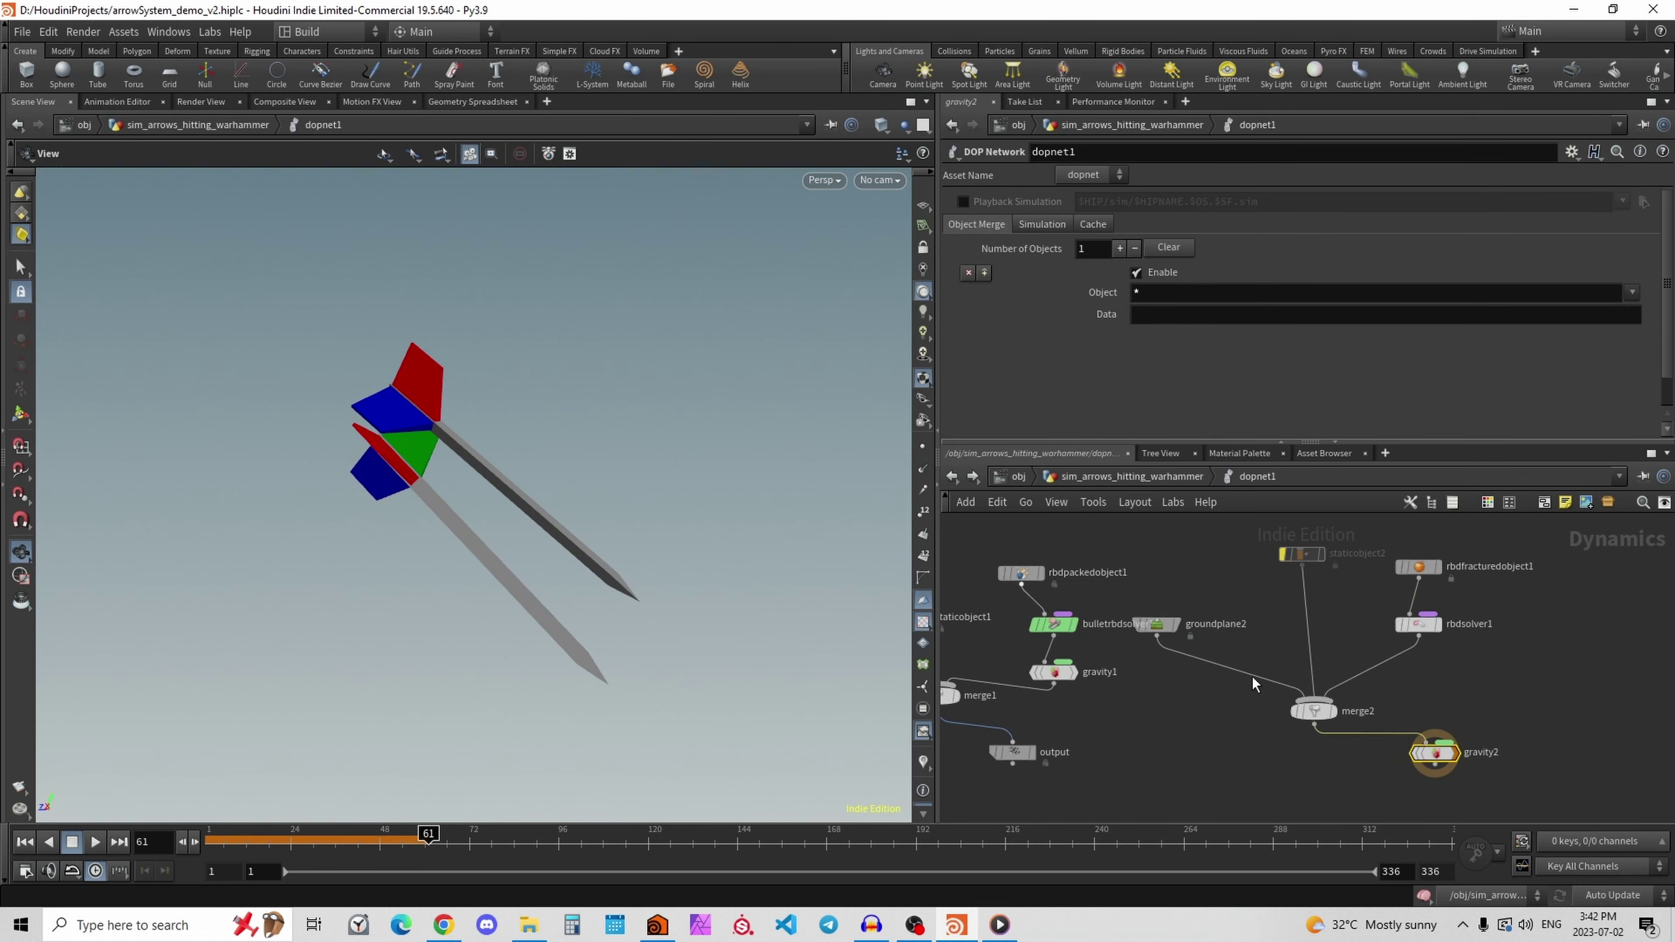
middle_click_drag(1068, 628, 1184, 751)
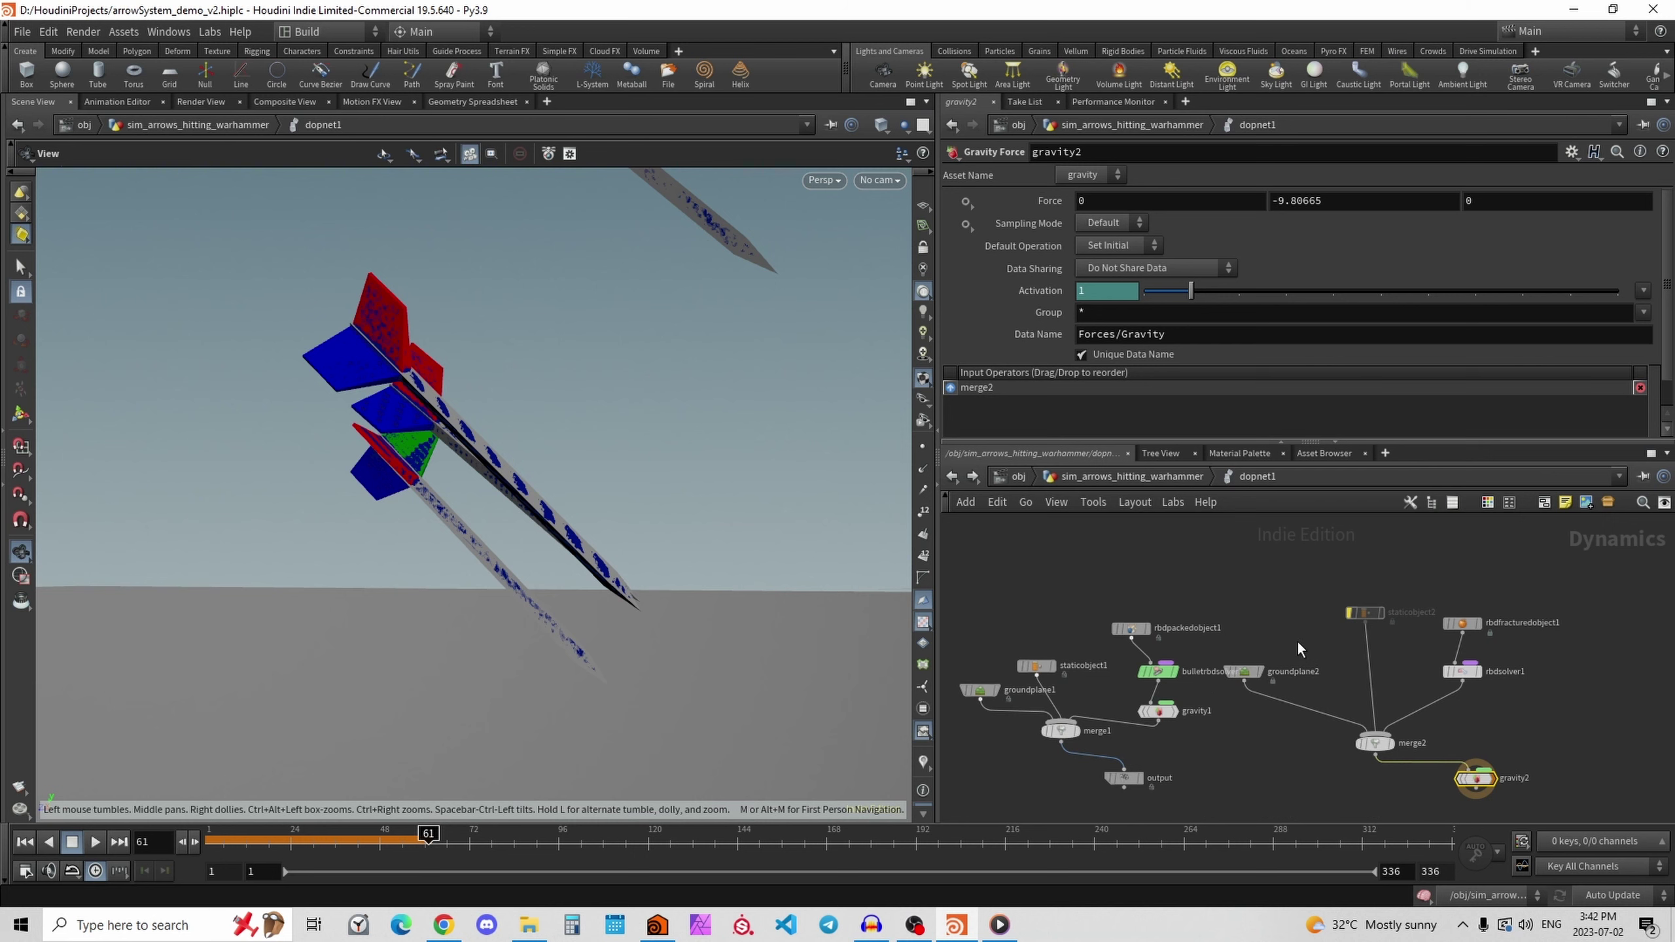
middle_click_drag(1297, 638, 1257, 609)
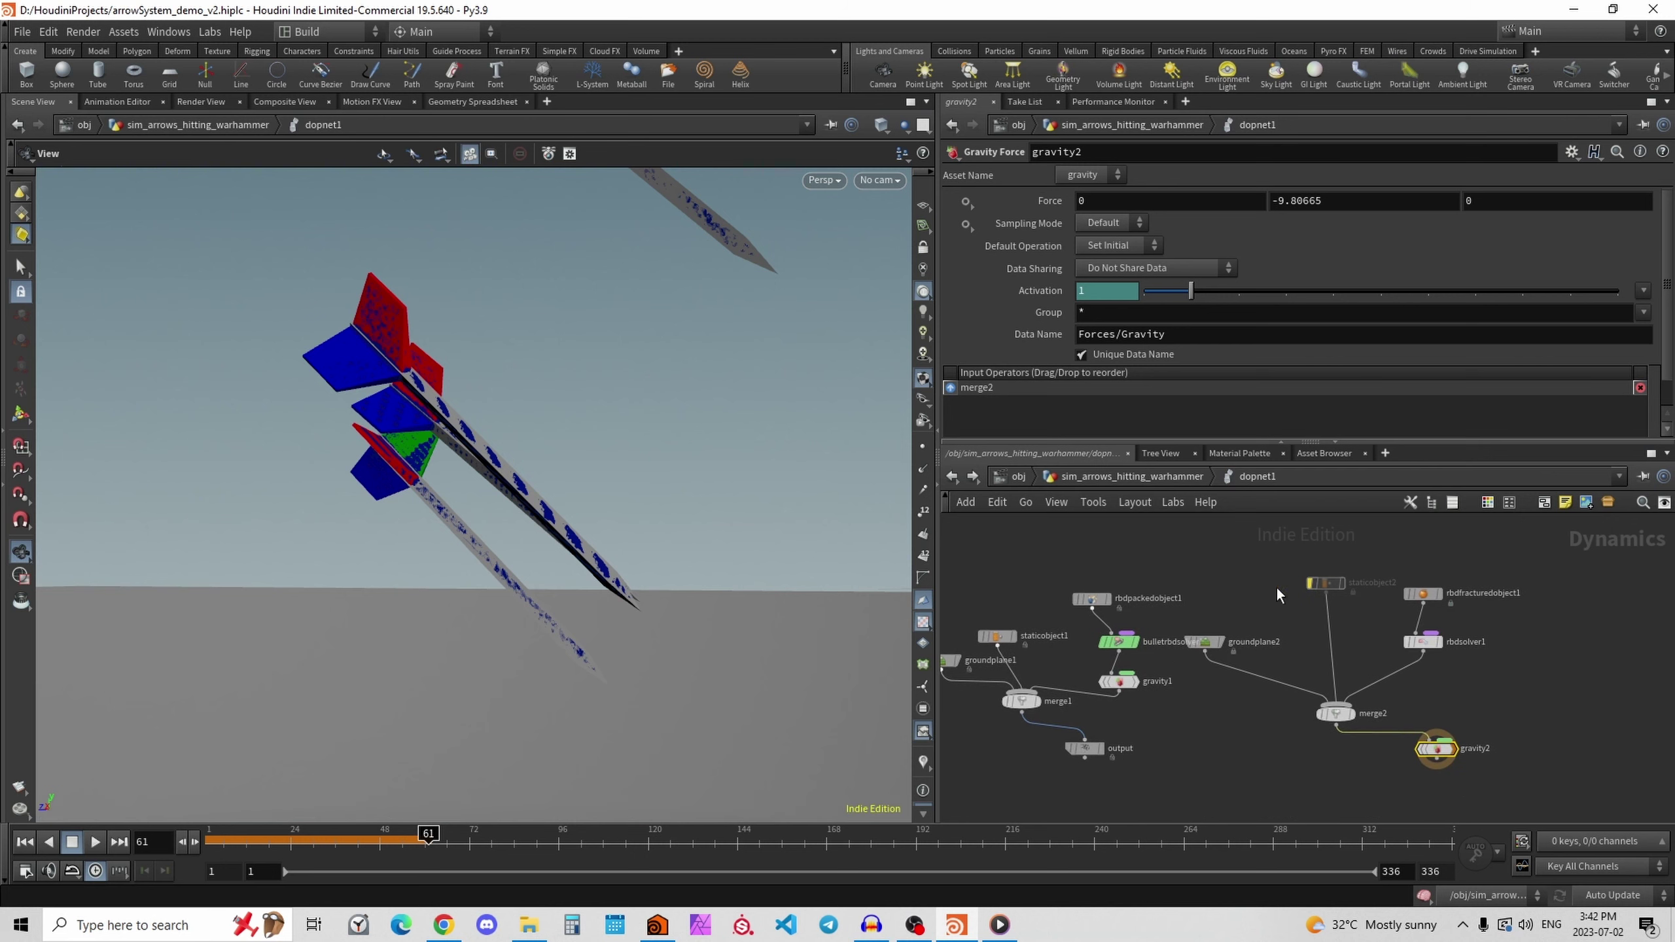
left_click(1149, 475)
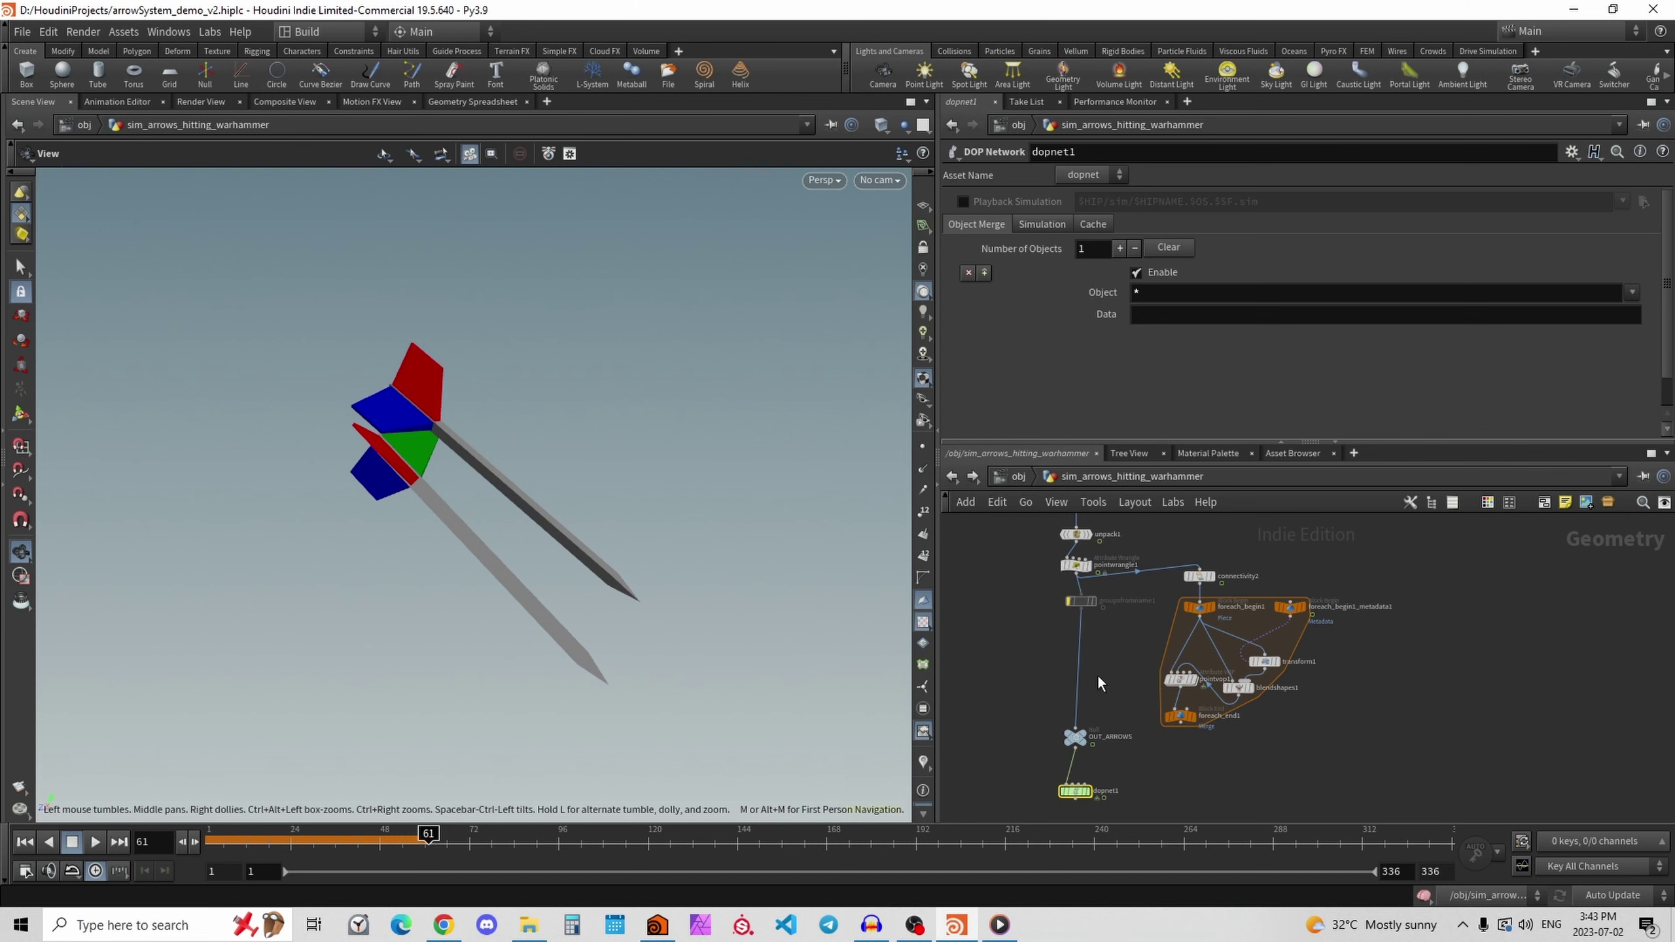
Reopen dopnet1 and inspect the parameters of gravity2, rbdsolver1 and rbdfracturedobject1.
middle_click_drag(1098, 685, 1114, 635)
double_click(1089, 729)
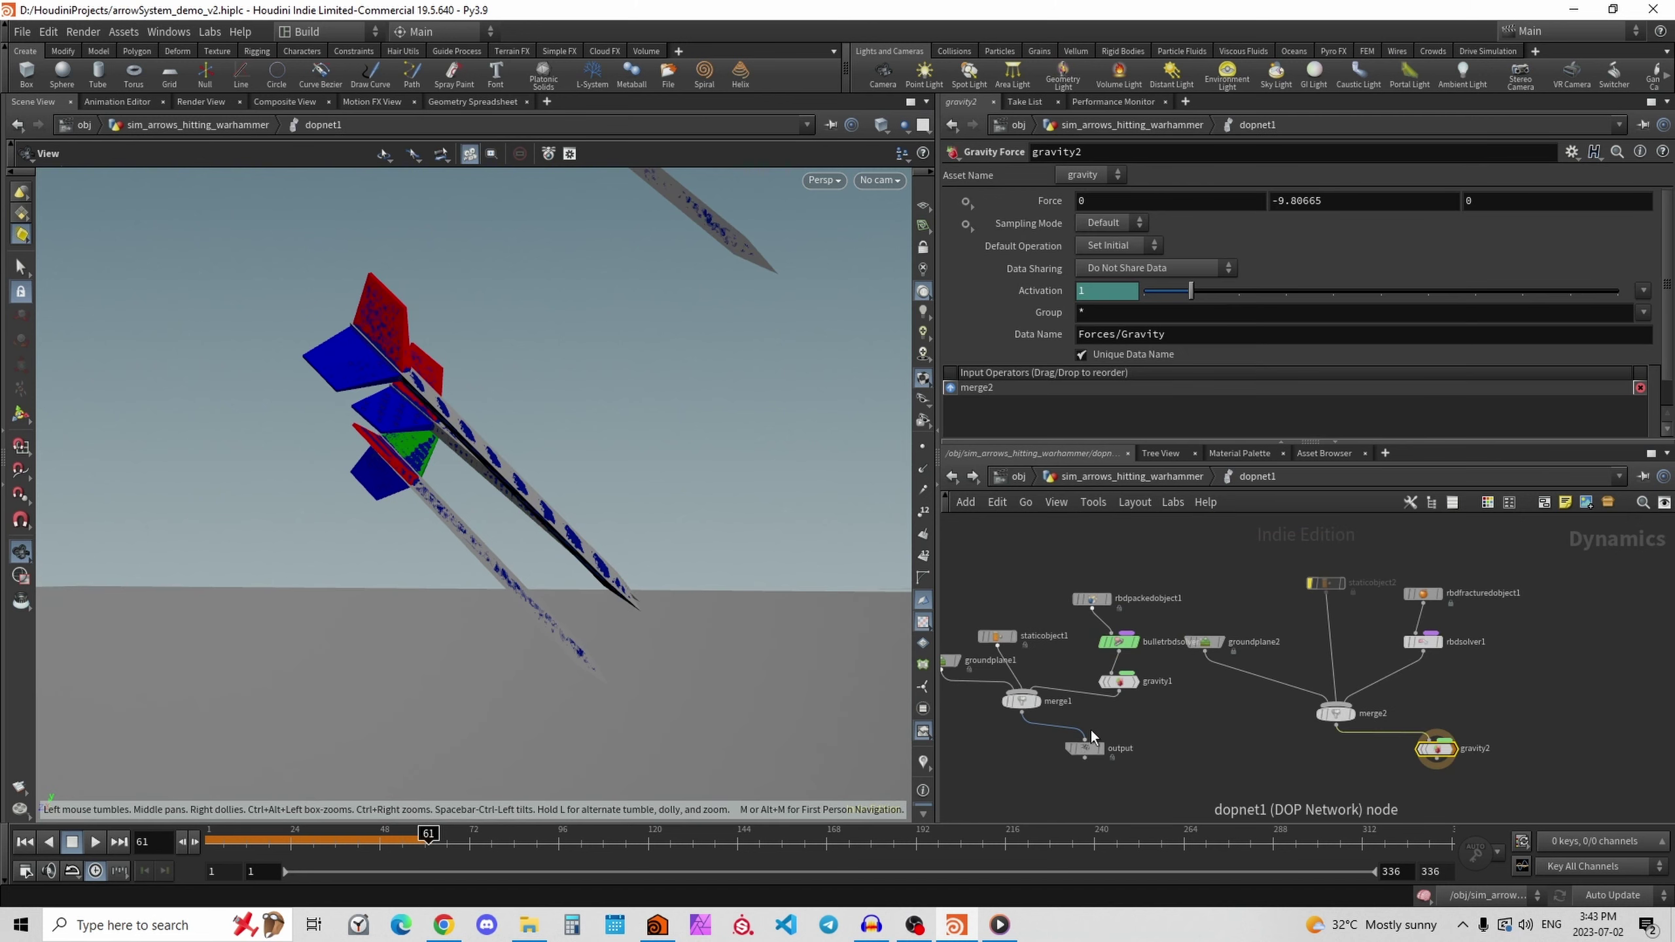
left_click(1339, 608)
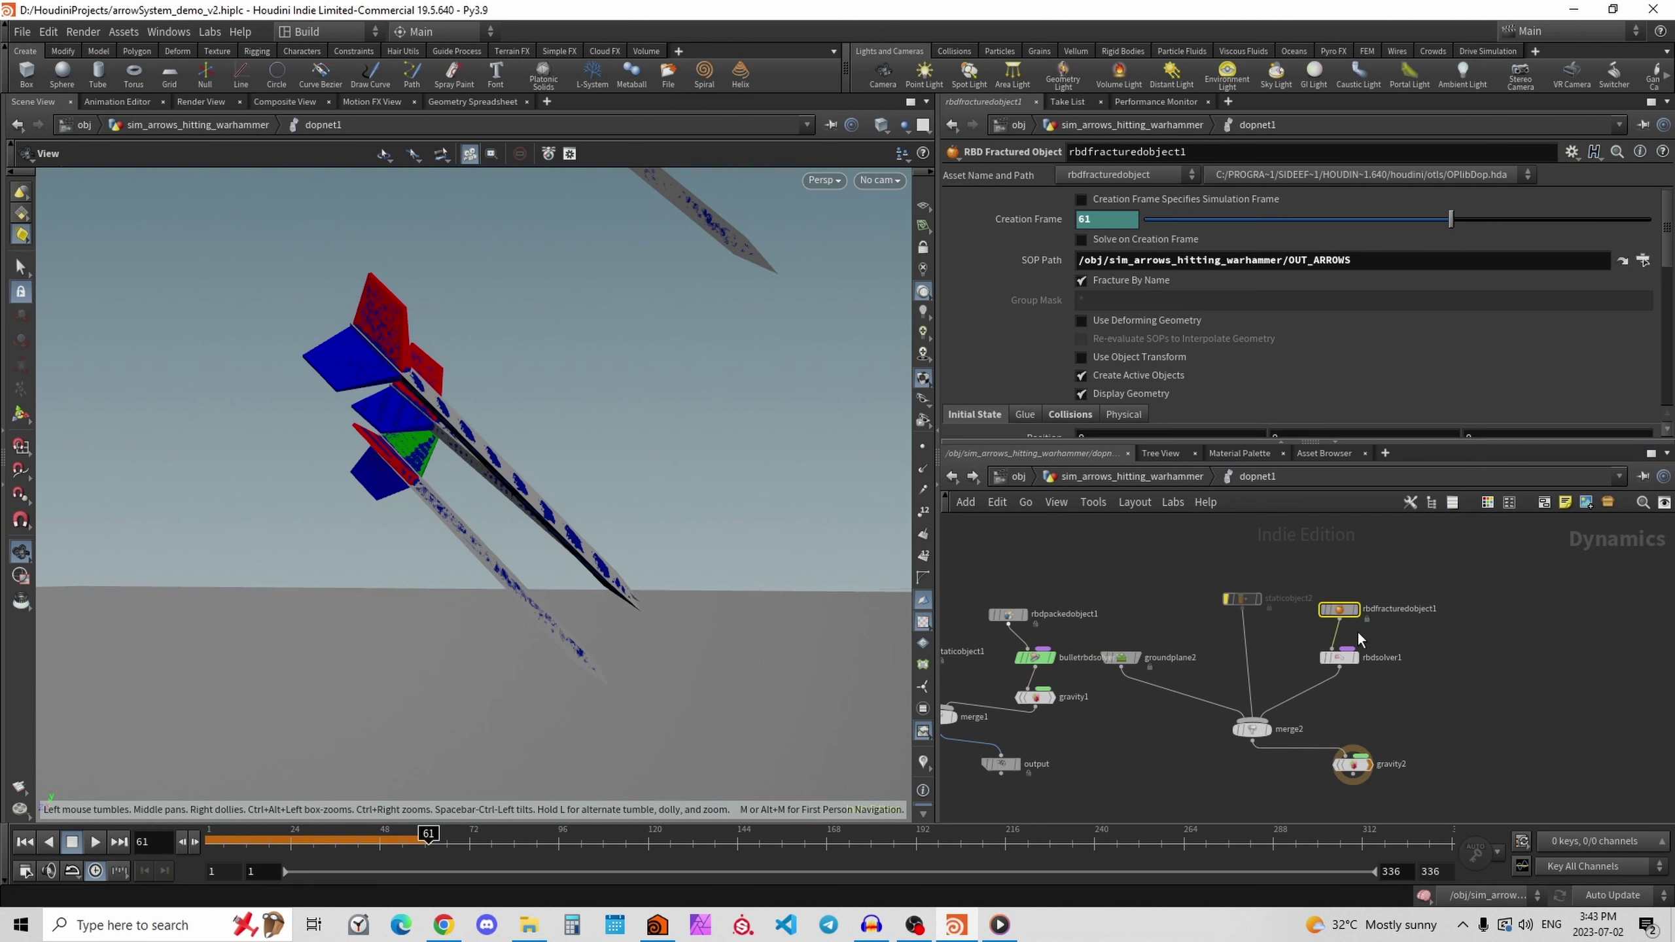
left_click(1440, 733)
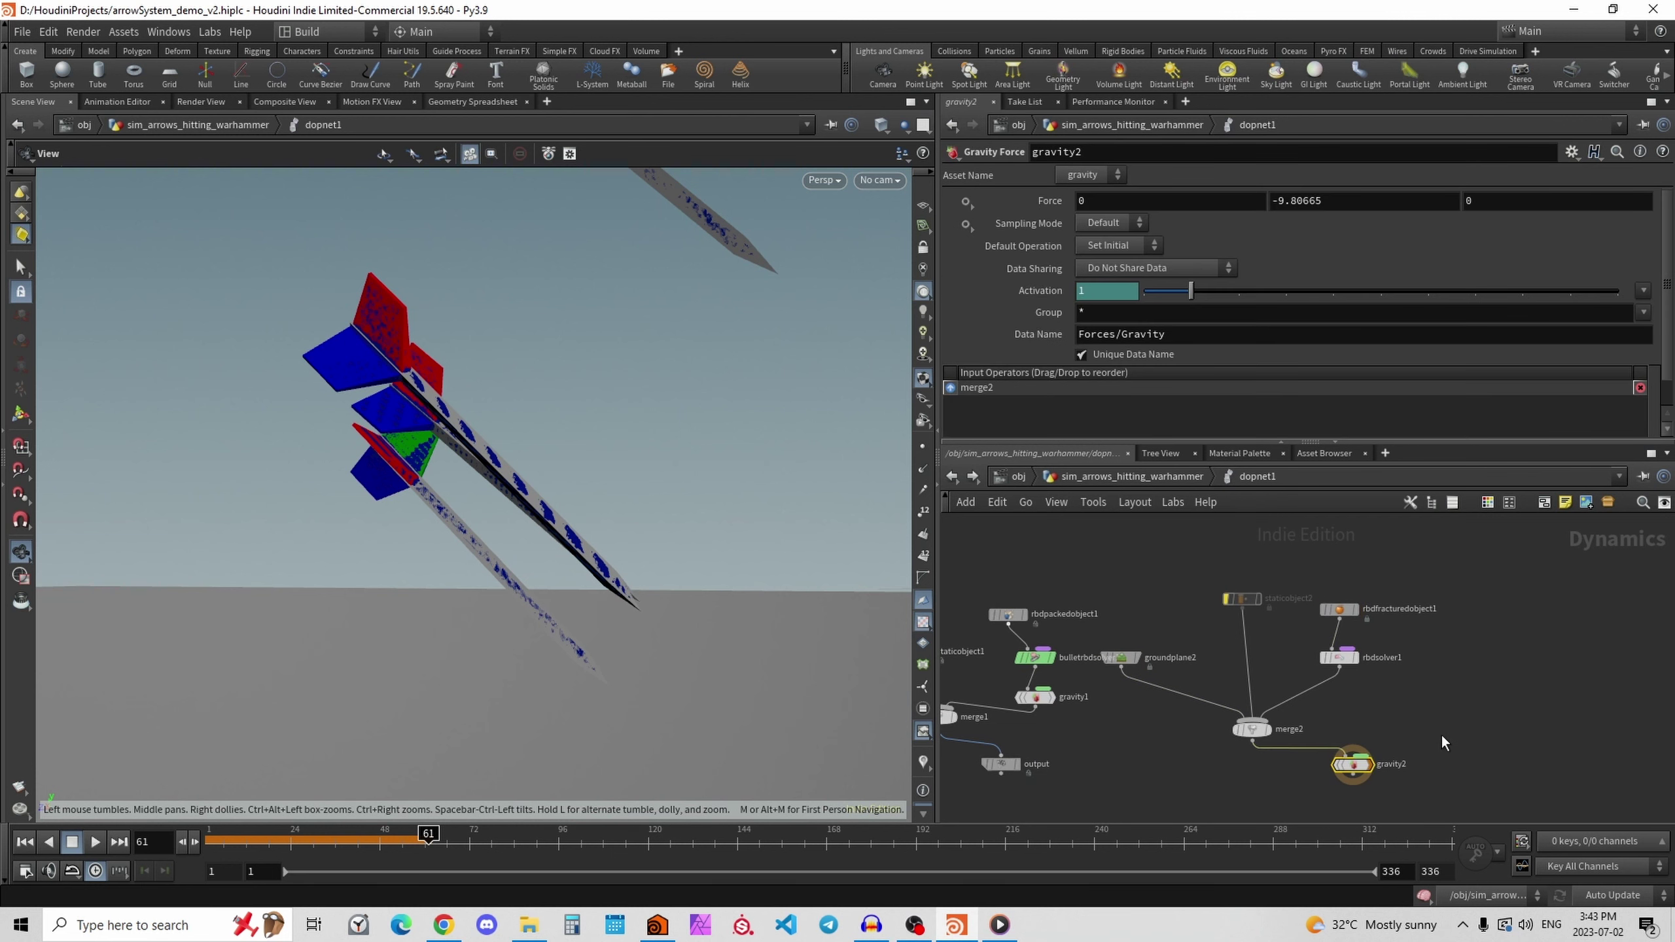
left_click(1341, 657)
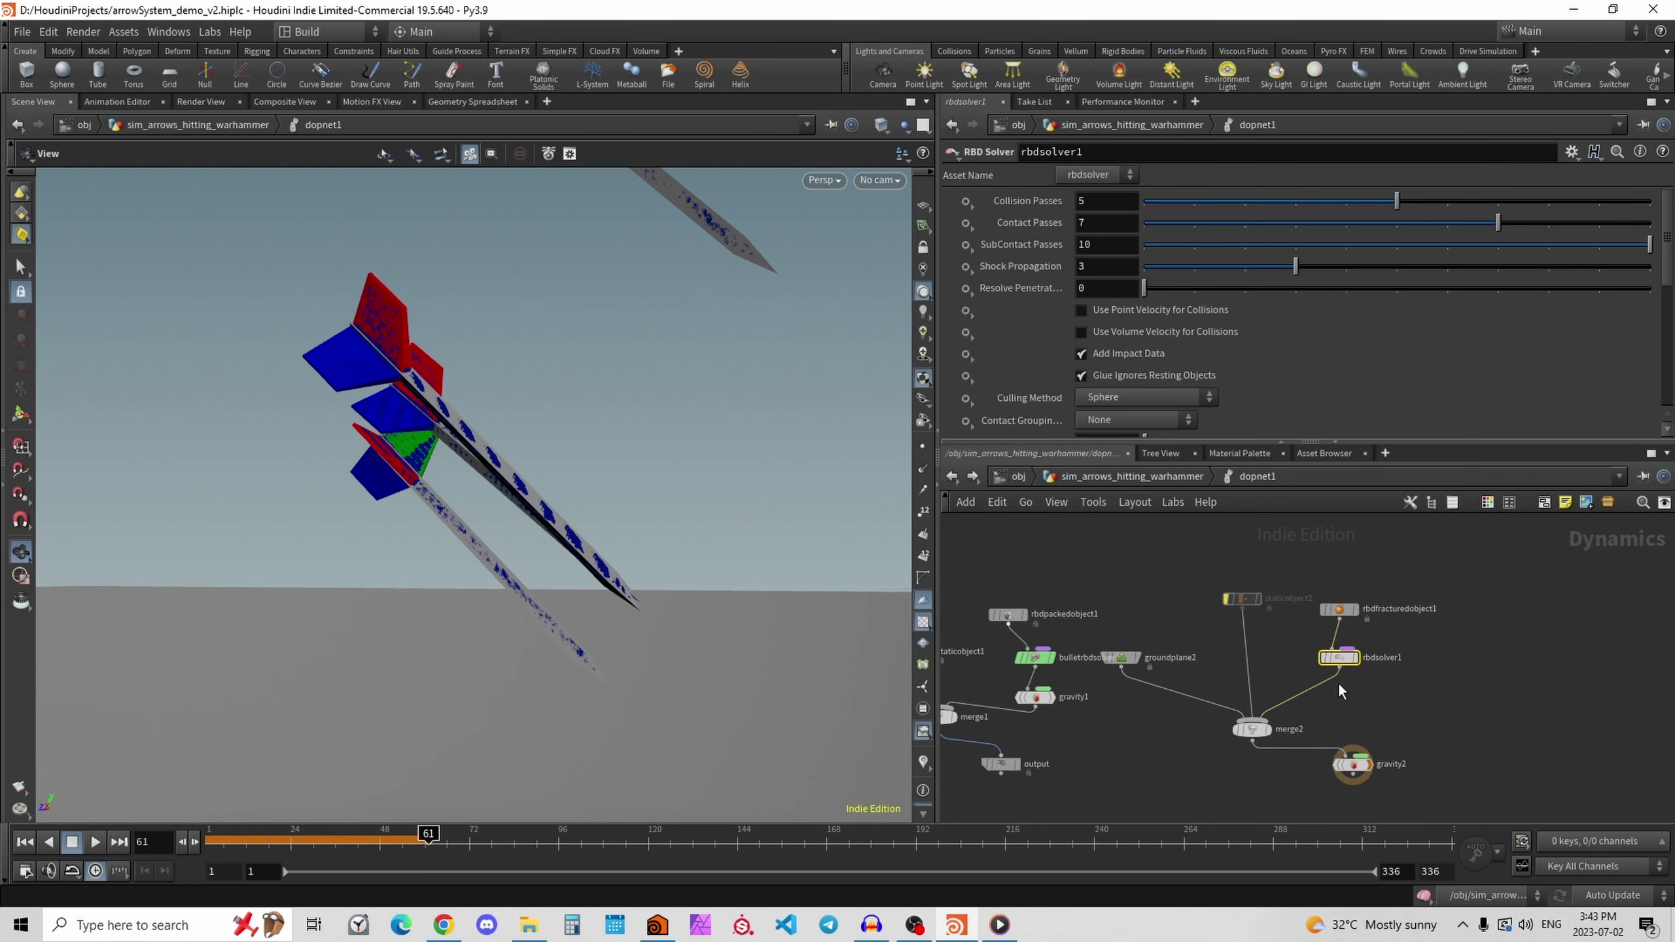
left_click(1339, 609)
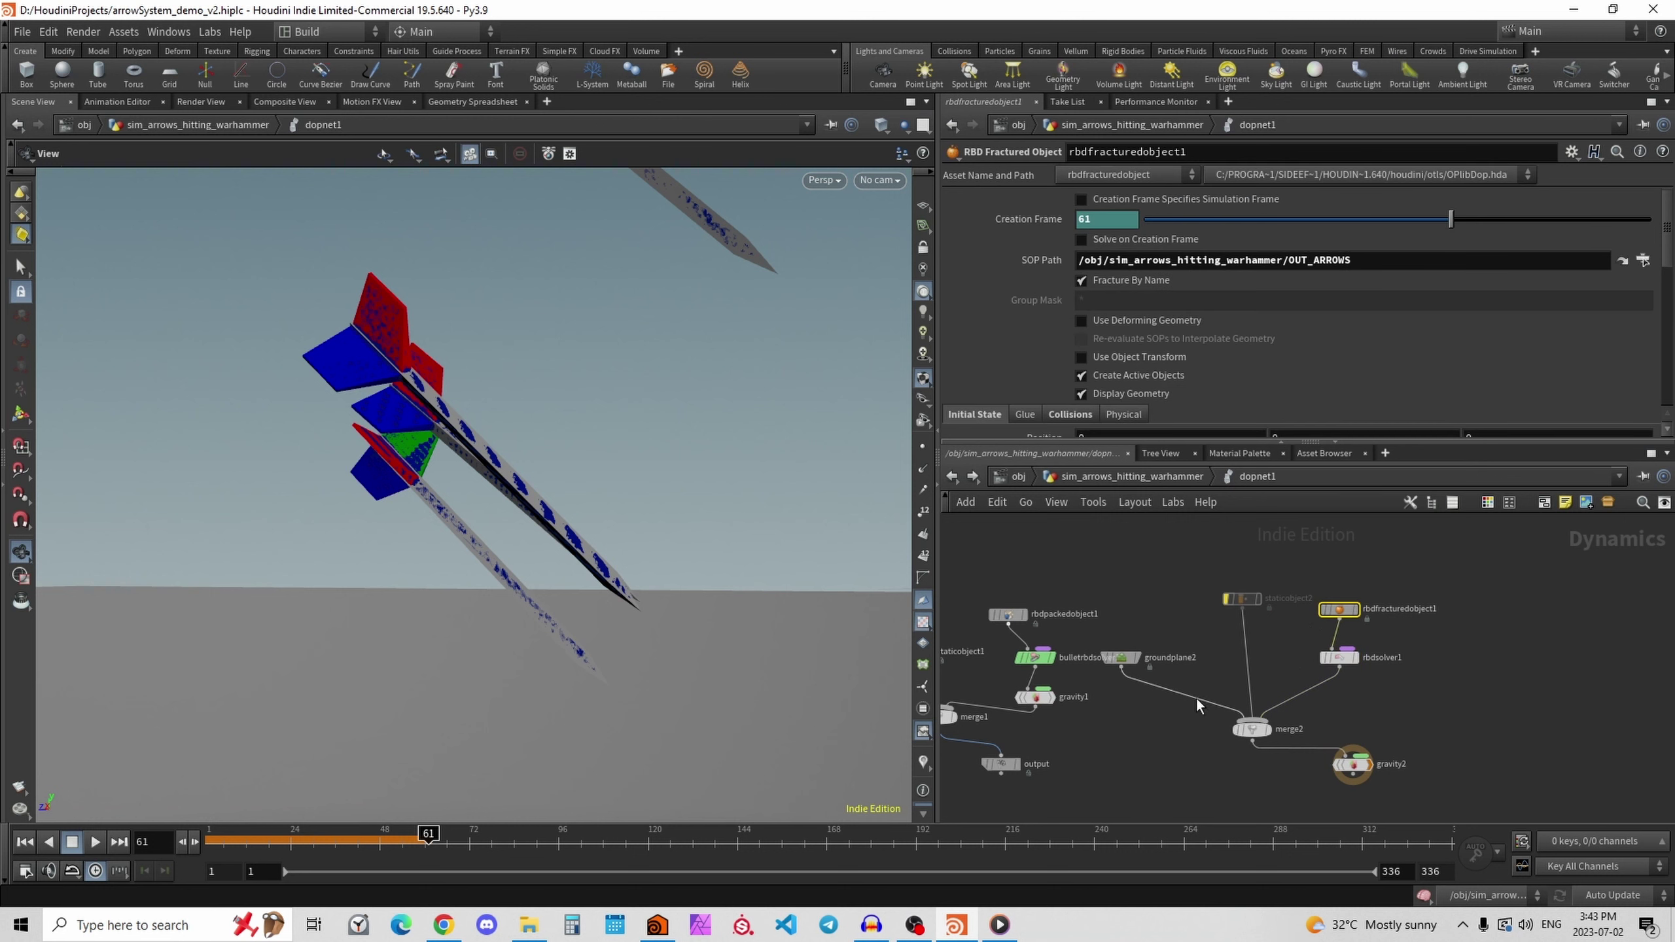
Show rbdfracturedobject1's Creation Frame expression if(npoints(-1)>0,$F,0) and check the Spare Input 0 path it references.
type("if(npoints(-1)>0,$F,0)")
left_click(1023, 223)
left_click(1005, 222)
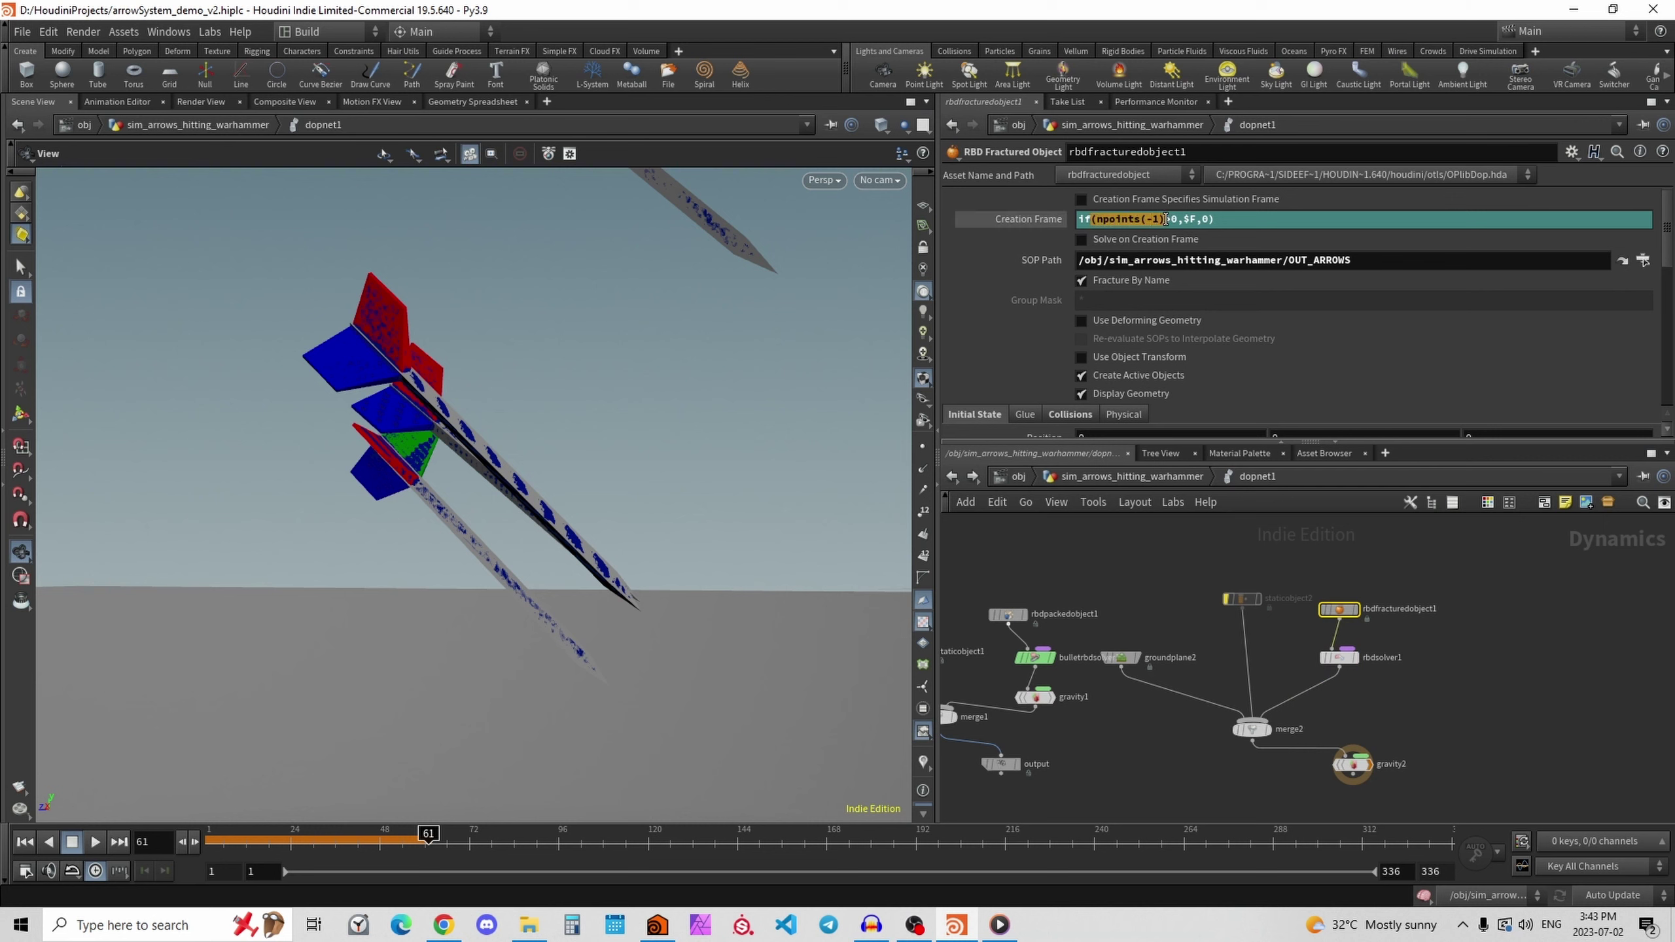
left_click_drag(1133, 219, 1162, 219)
left_click_drag(1671, 256, 1668, 422)
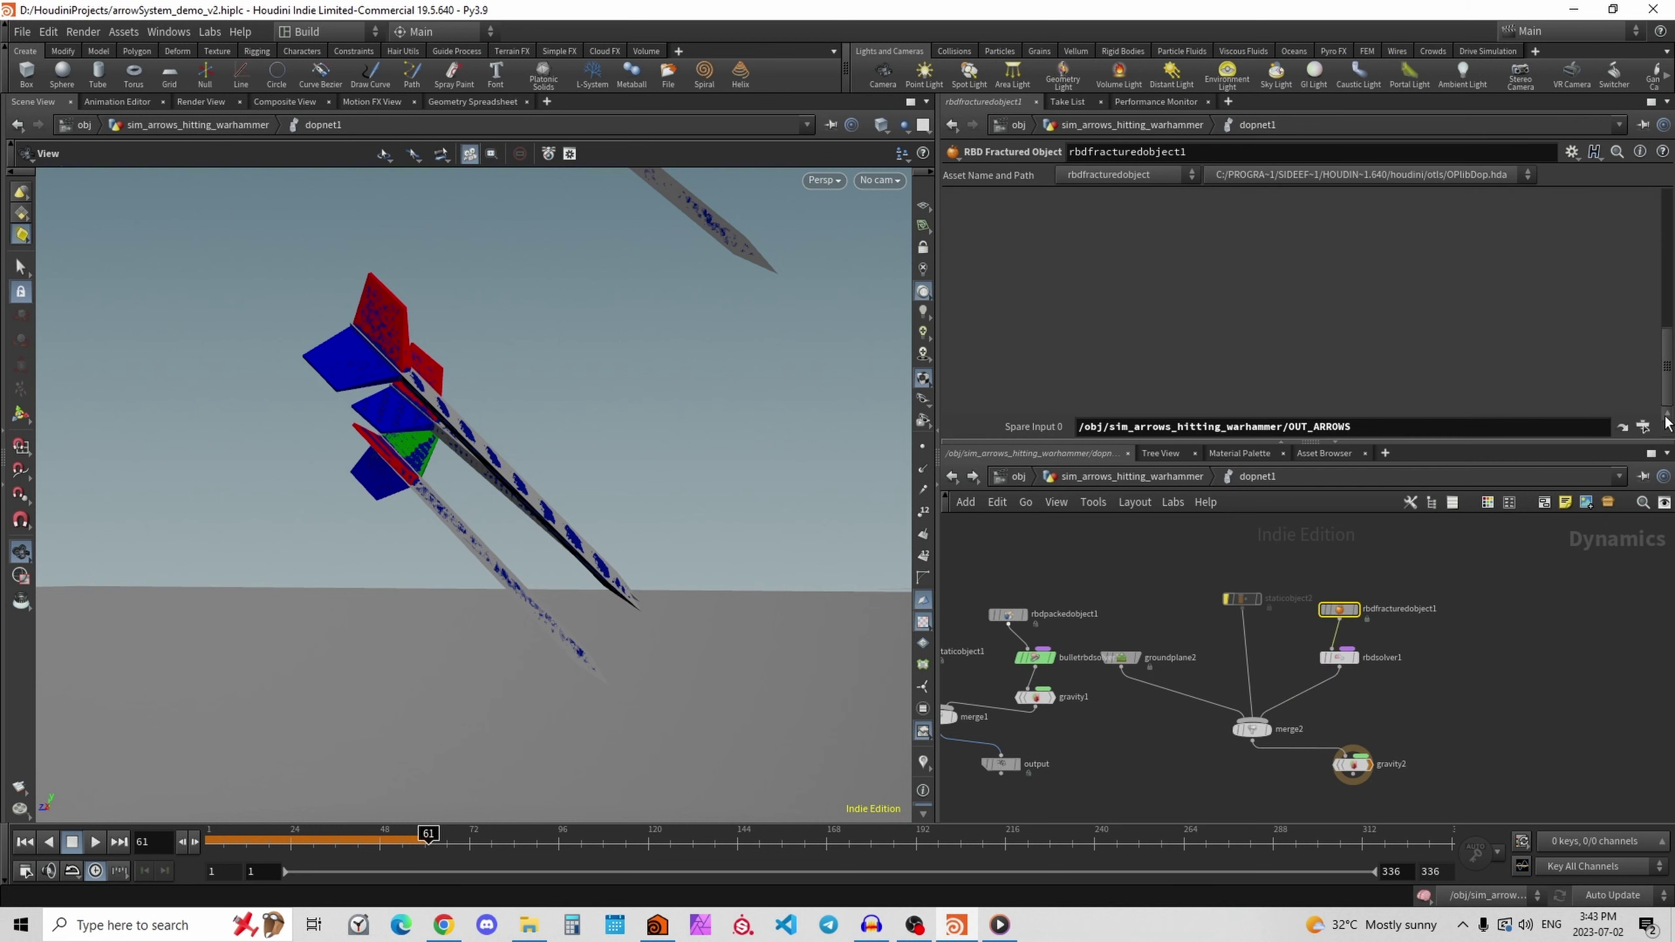
left_click(1248, 425)
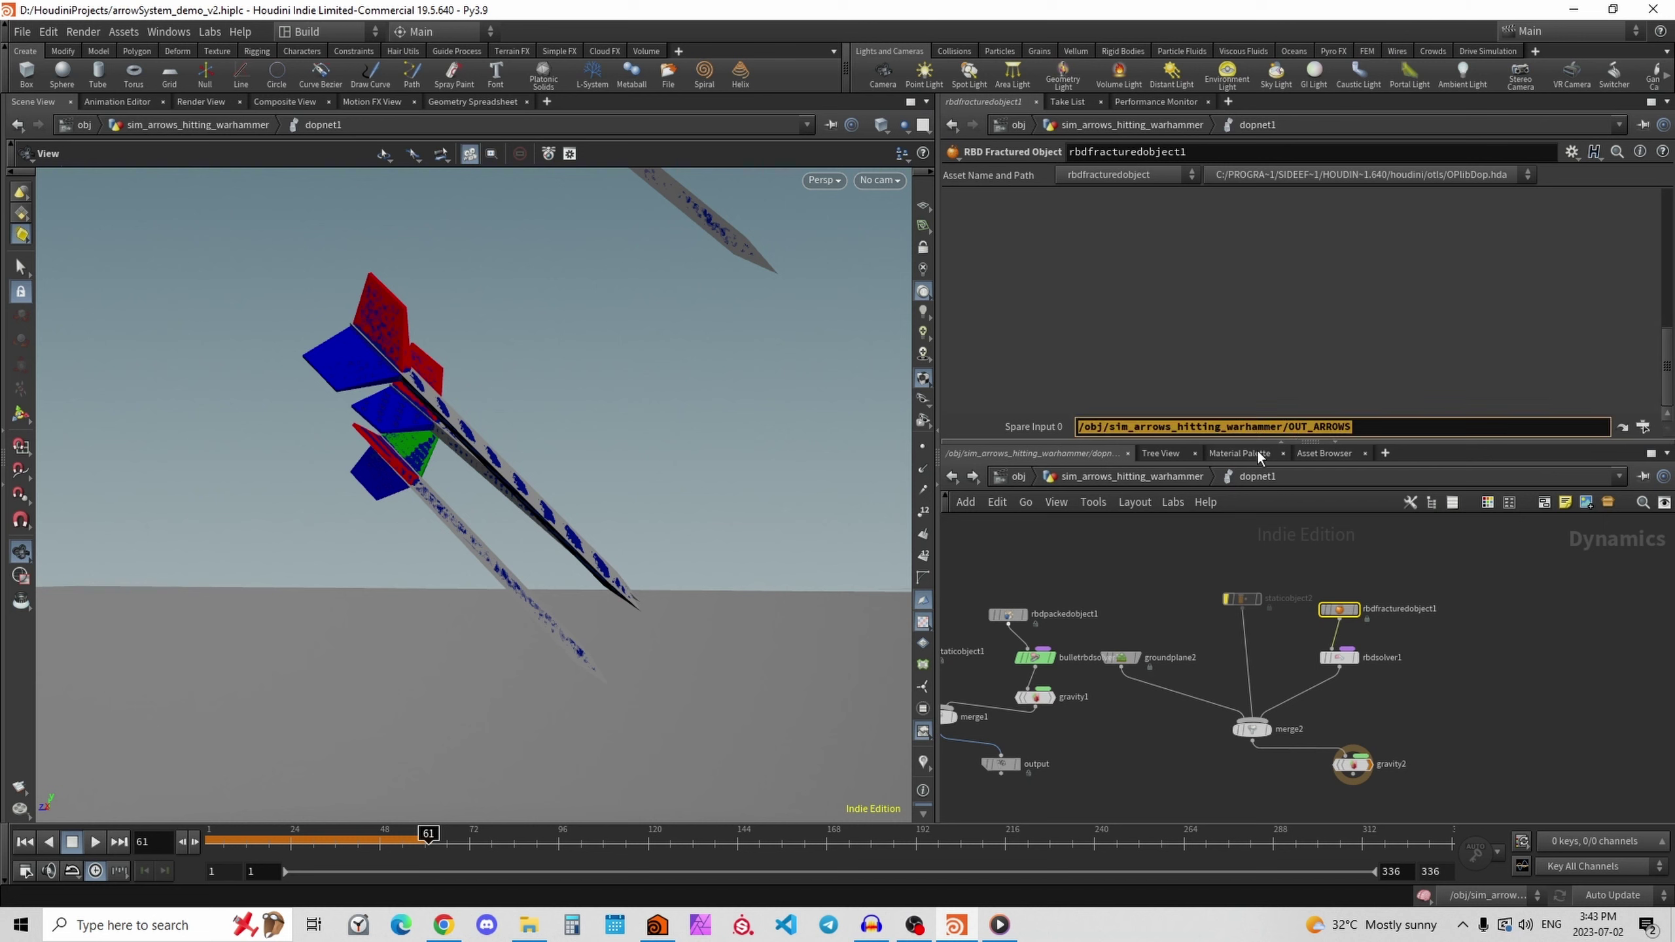
left_click_drag(1669, 379, 1665, 241)
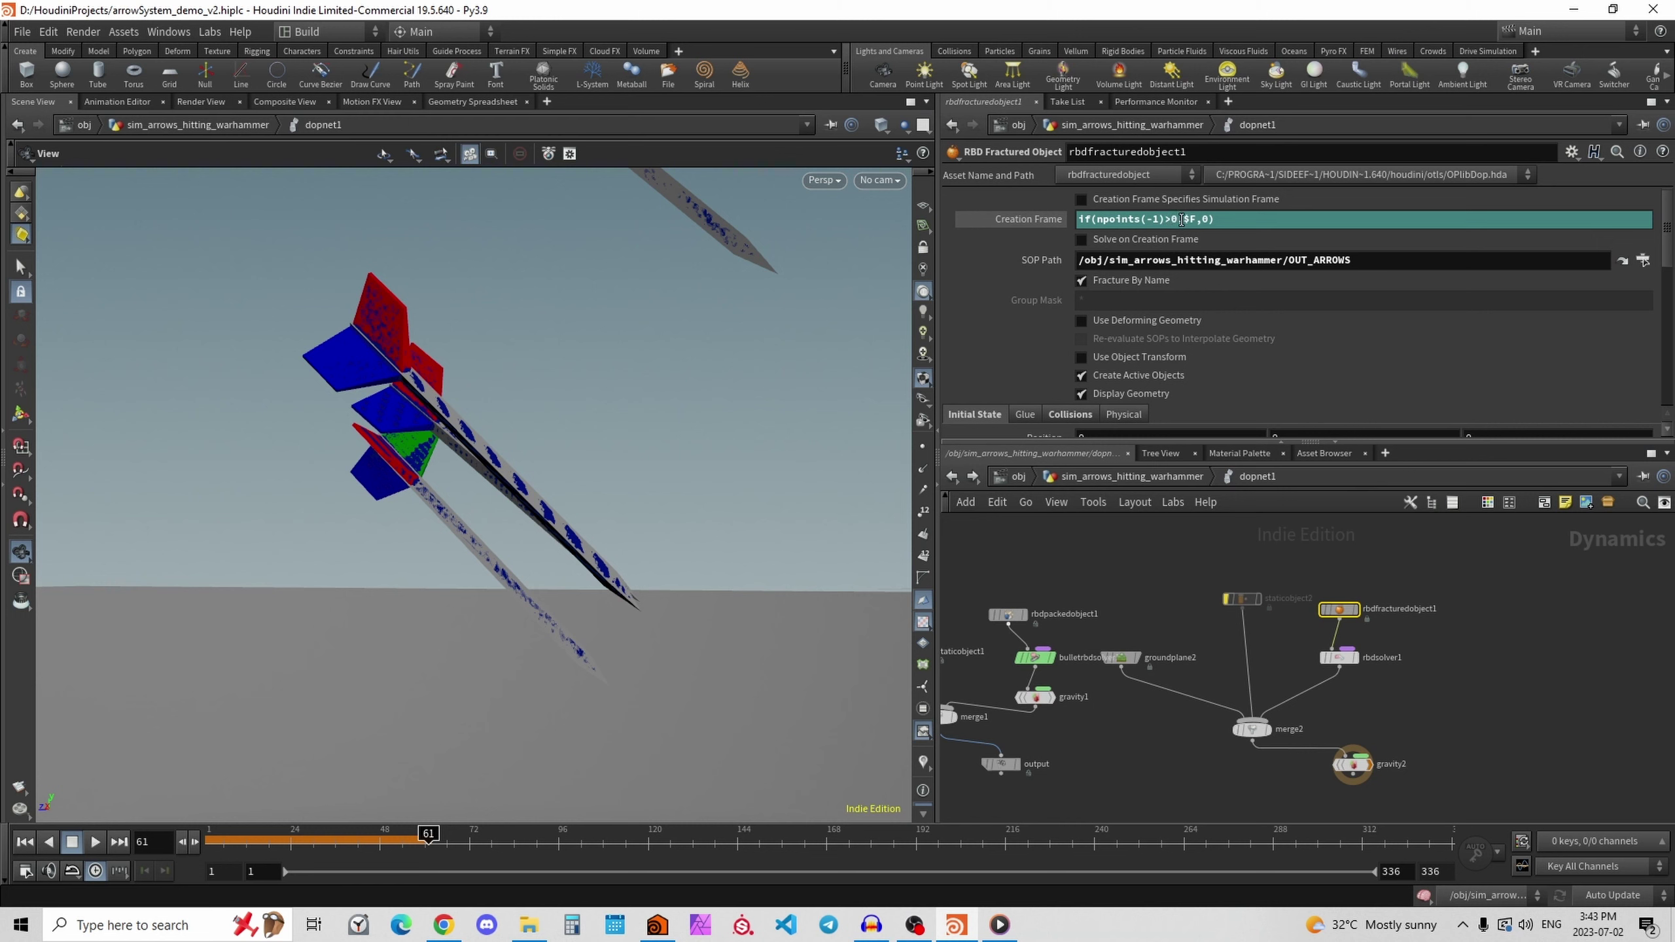
left_click(1050, 218)
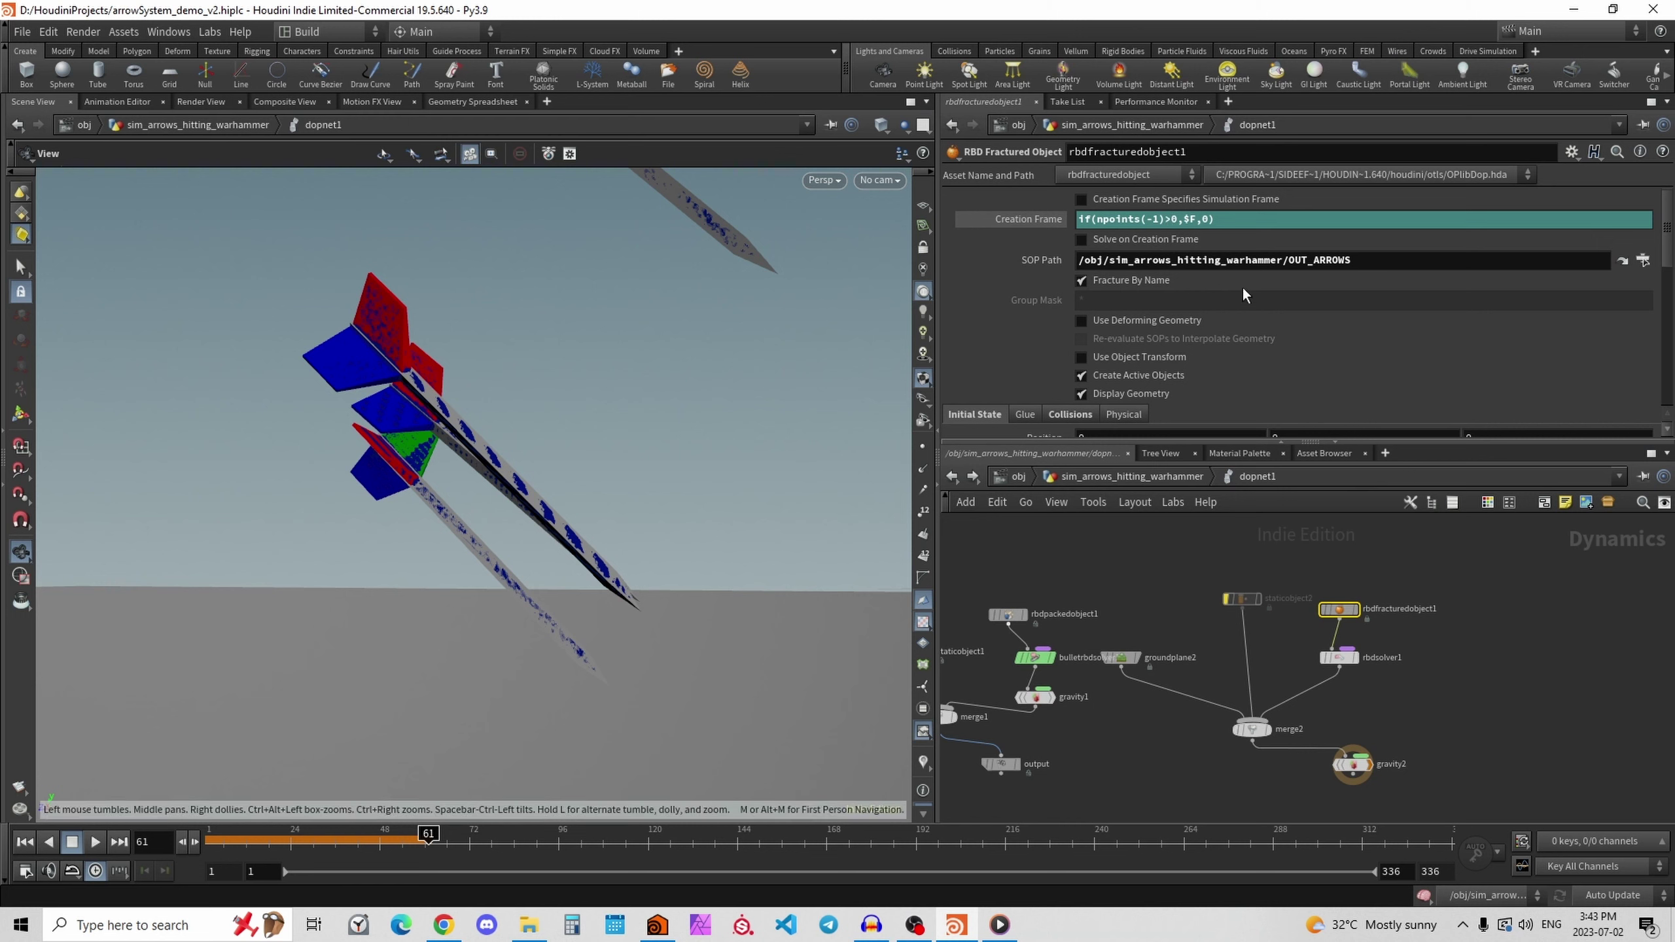
Examine rbdfracturedobject1's RBD Solver collision settings, checking both the Volume and Surface parameters.
scroll(1415, 321, "down", 3)
left_click(1049, 326)
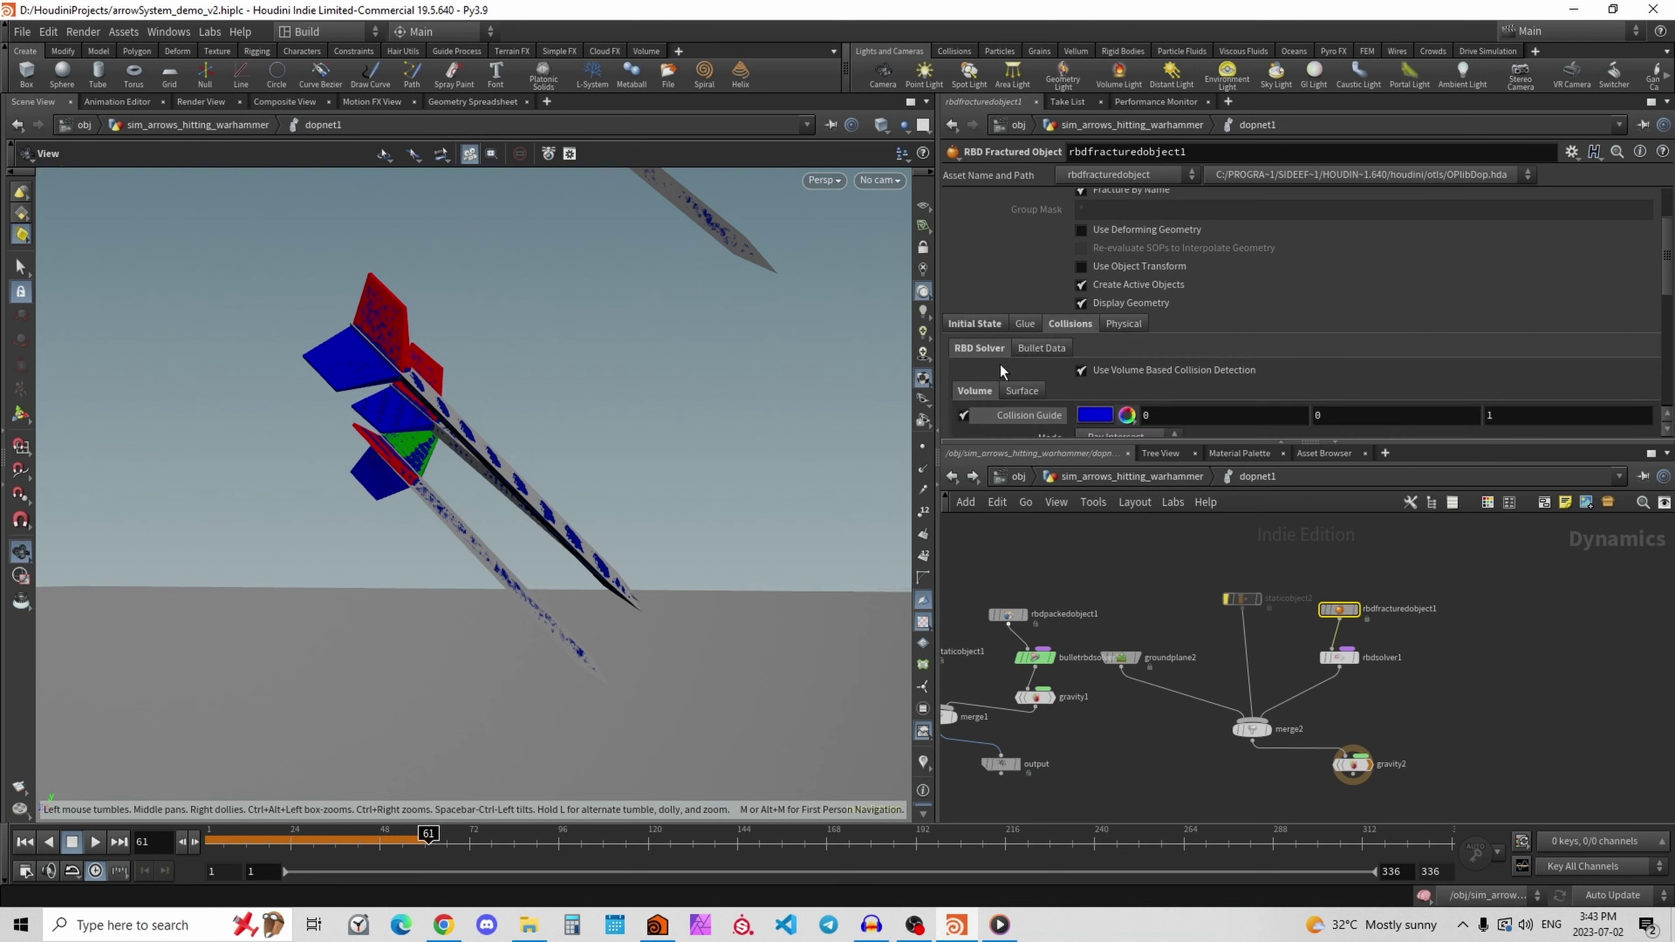
scroll(971, 371, "down", 3)
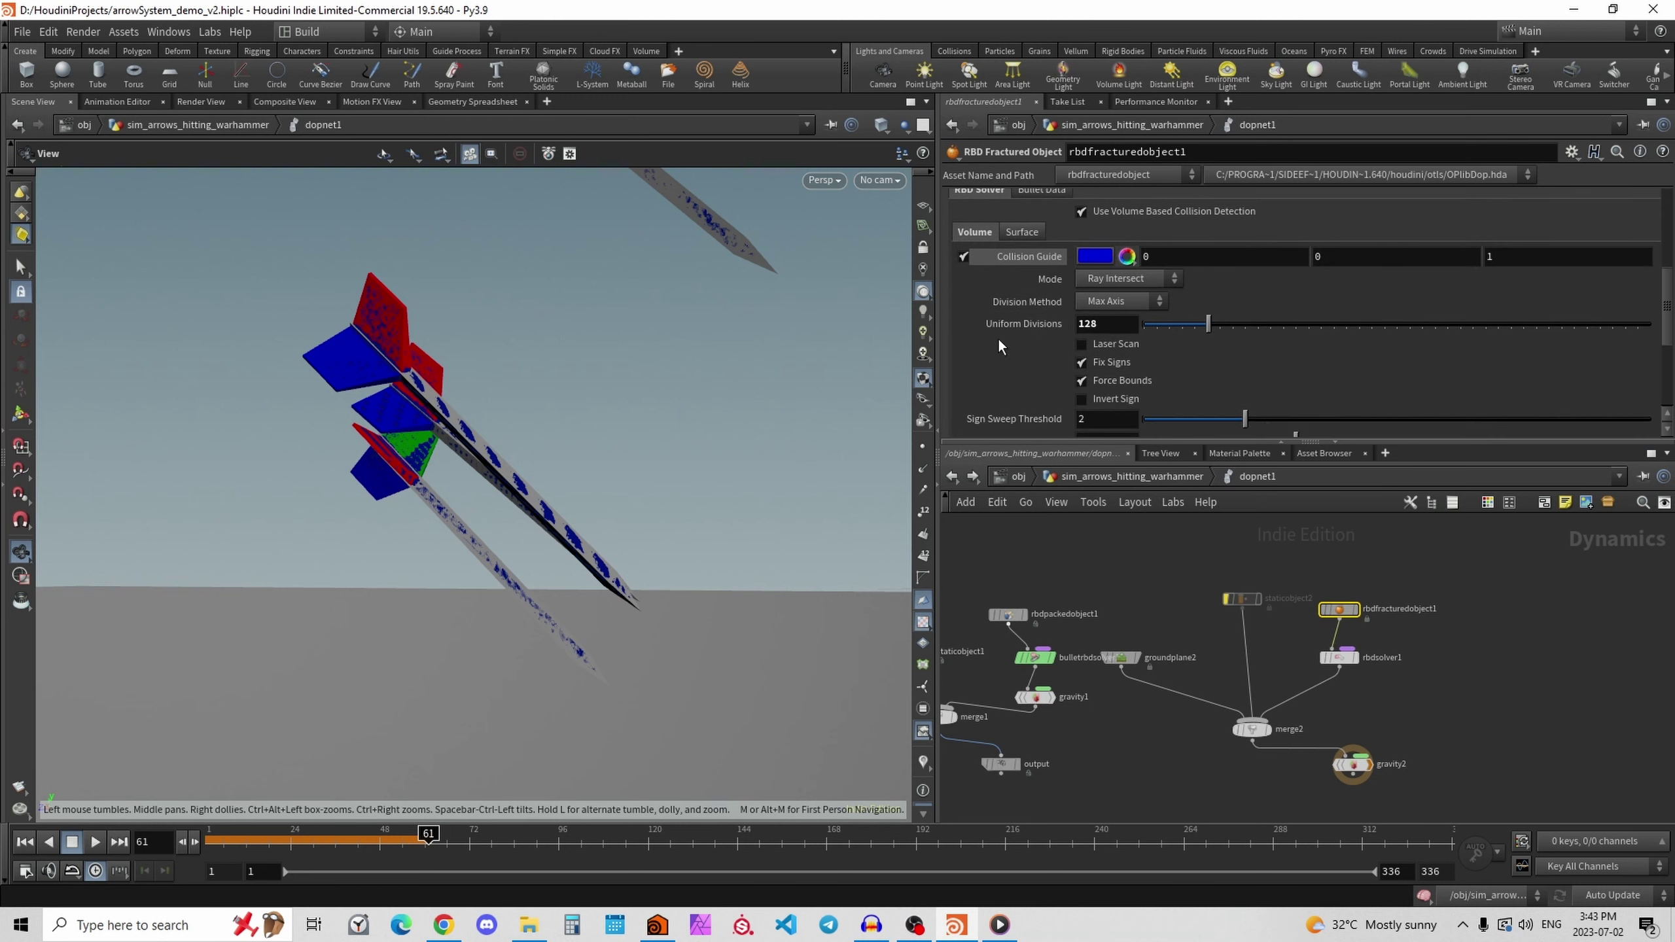
left_click(1016, 236)
left_click(994, 228)
Return to sim_arrows_hitting_warhammer, display filecache1 and scrub the cached arrow simulation to frame 89.
left_click(1141, 479)
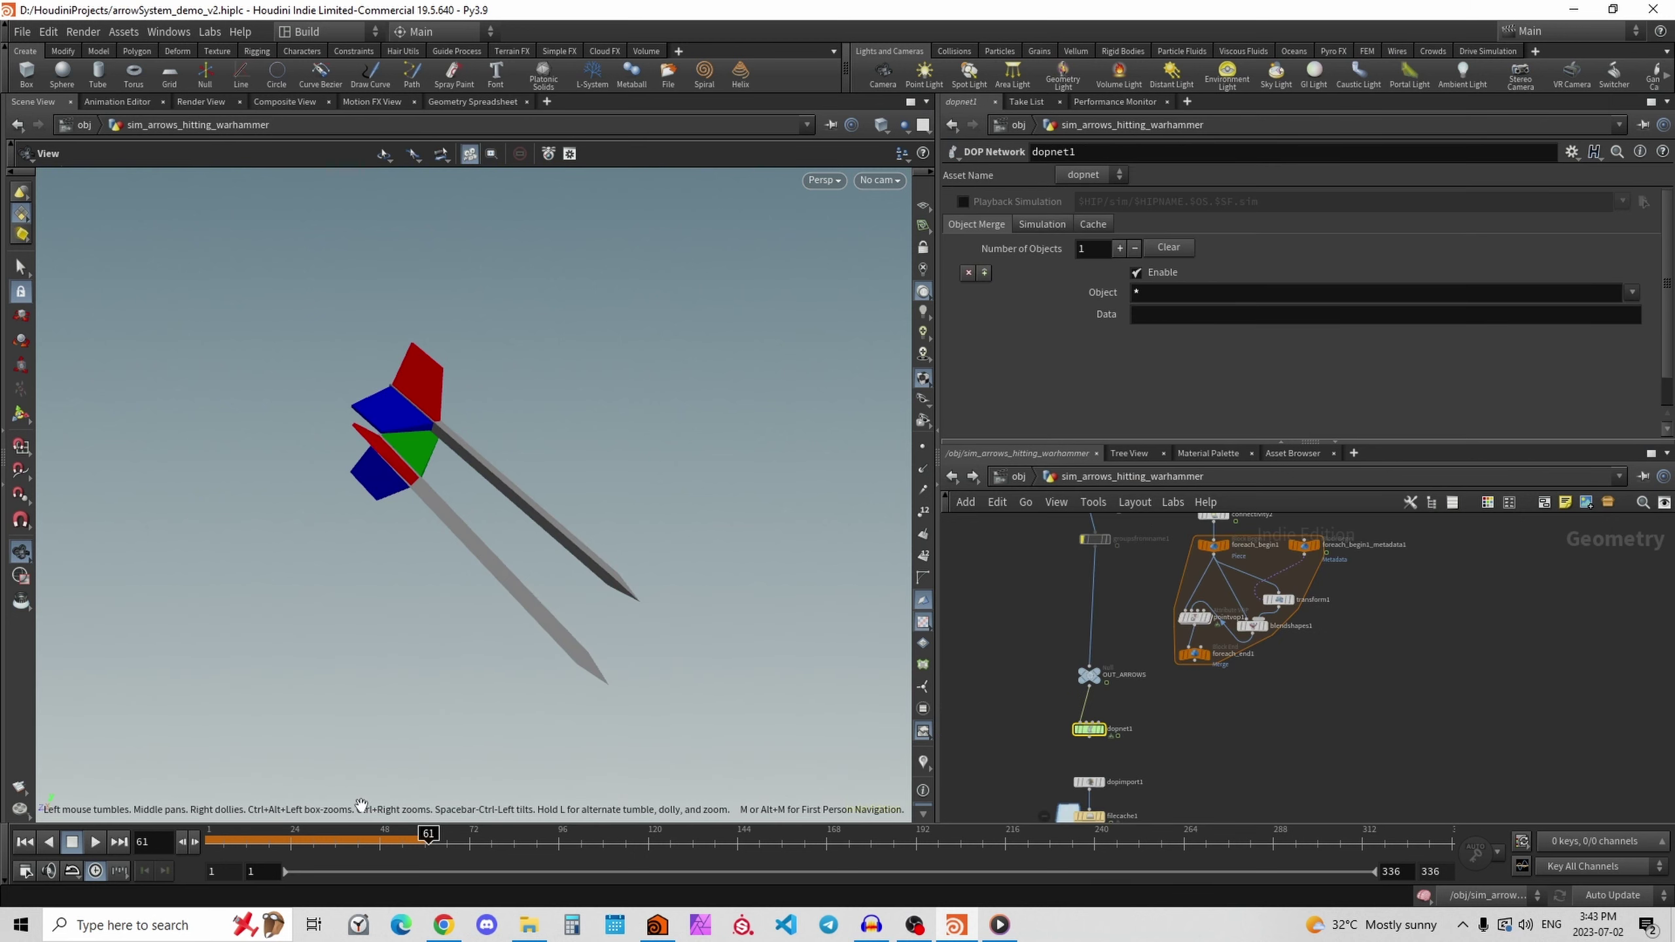
middle_click_drag(1216, 736, 1264, 599)
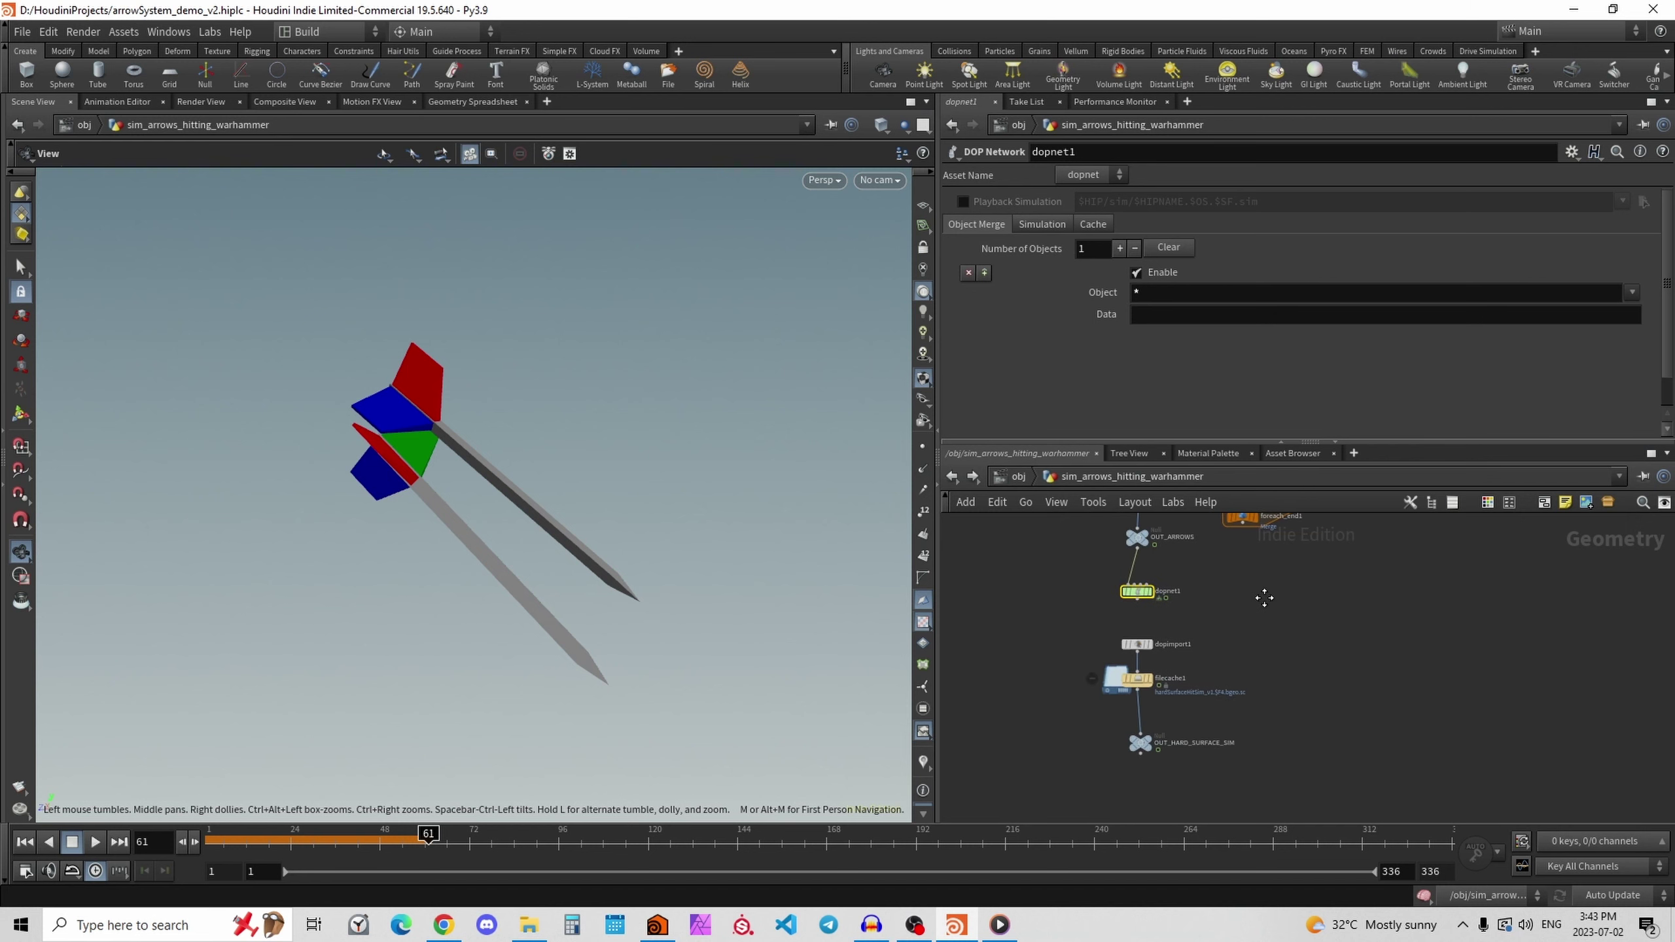
left_click(1150, 679)
right_click_drag(612, 535, 461, 582)
middle_click_drag(462, 583, 228, 548)
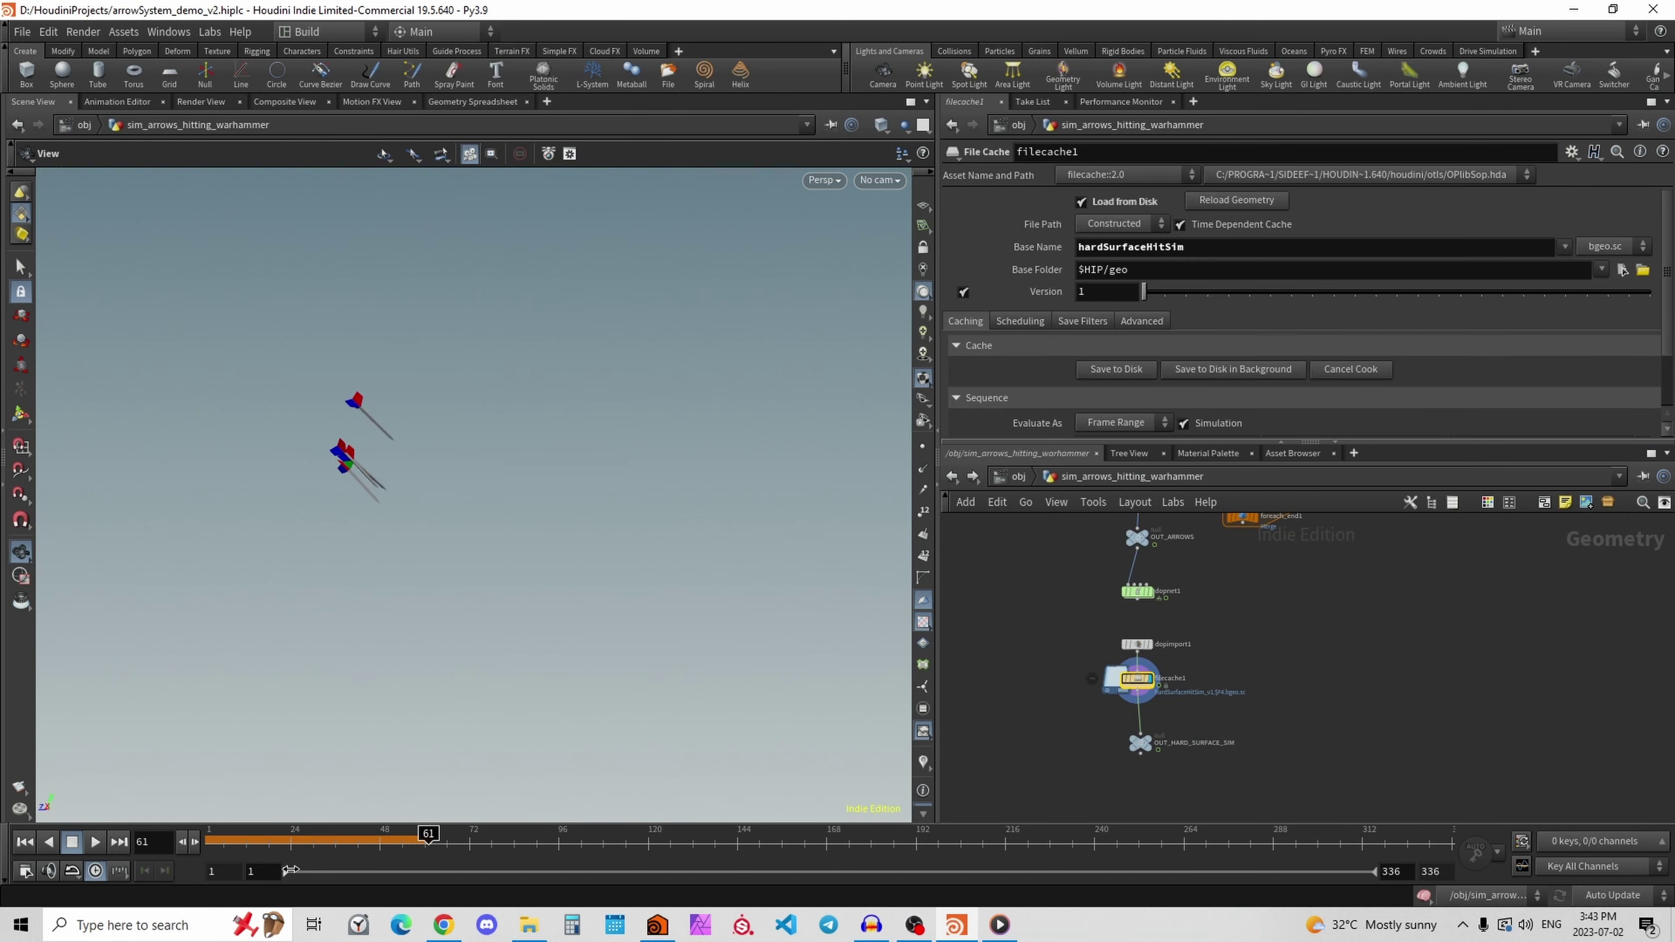
mouse_move(228, 834)
left_mouse_down()
mouse_move(542, 837)
mouse_move(443, 851)
mouse_move(531, 848)
left_mouse_up()
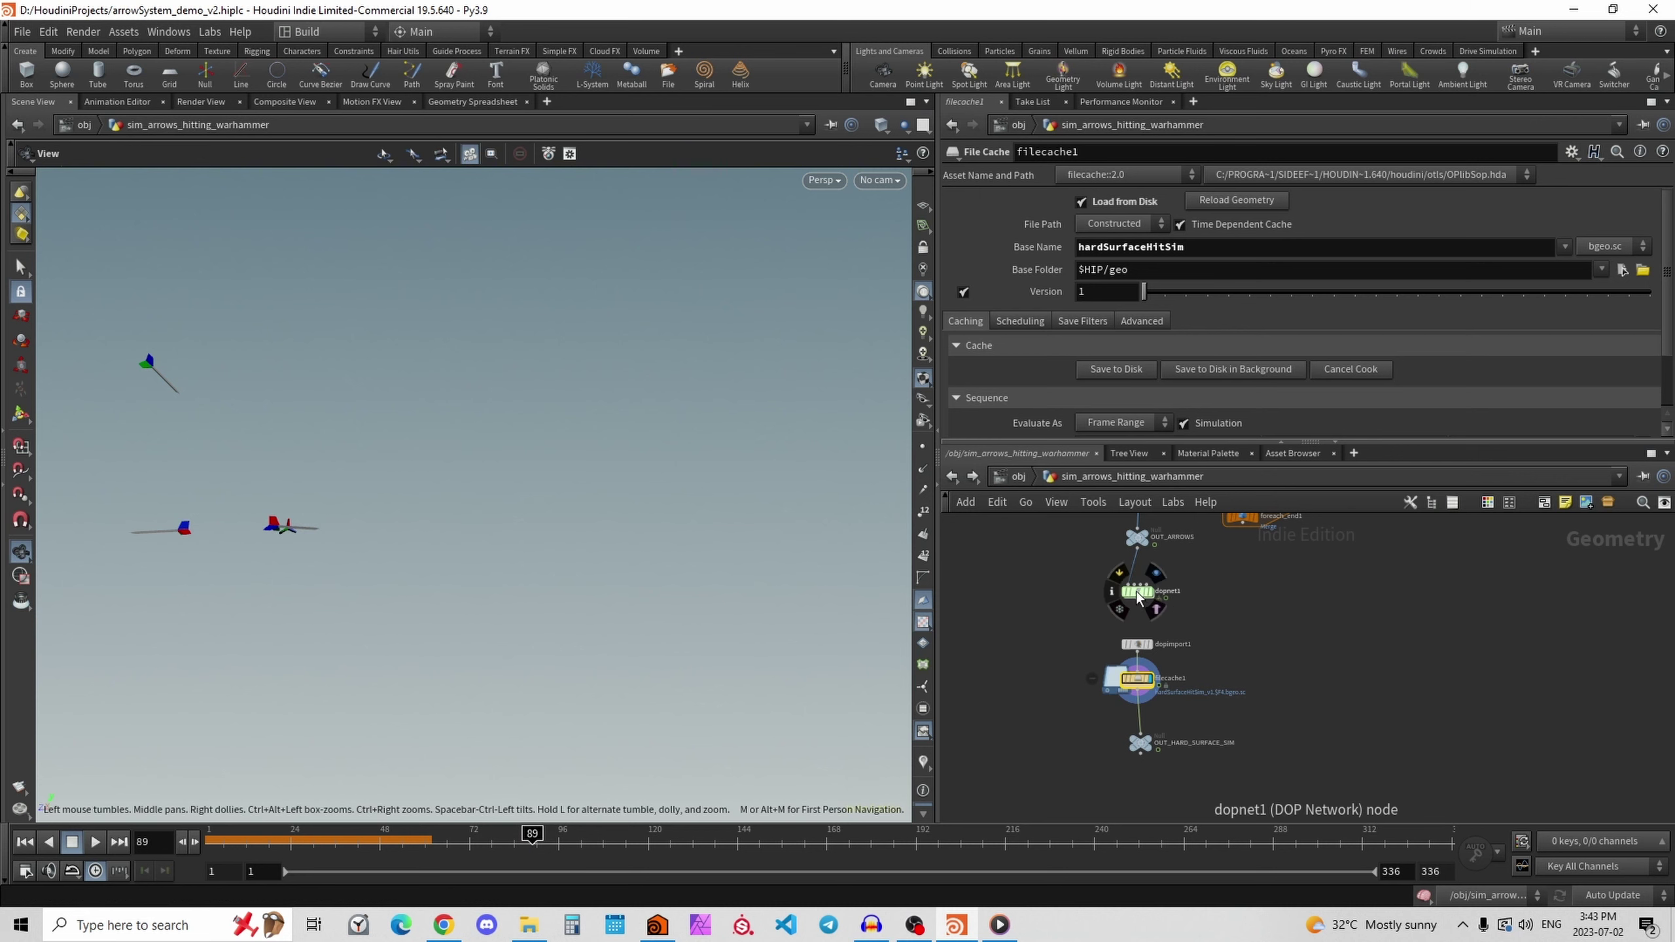
Look at the scene from the object level and re-enter the sim_arrows_hitting_warhammer network.
double_click(1136, 589)
left_click(1021, 476)
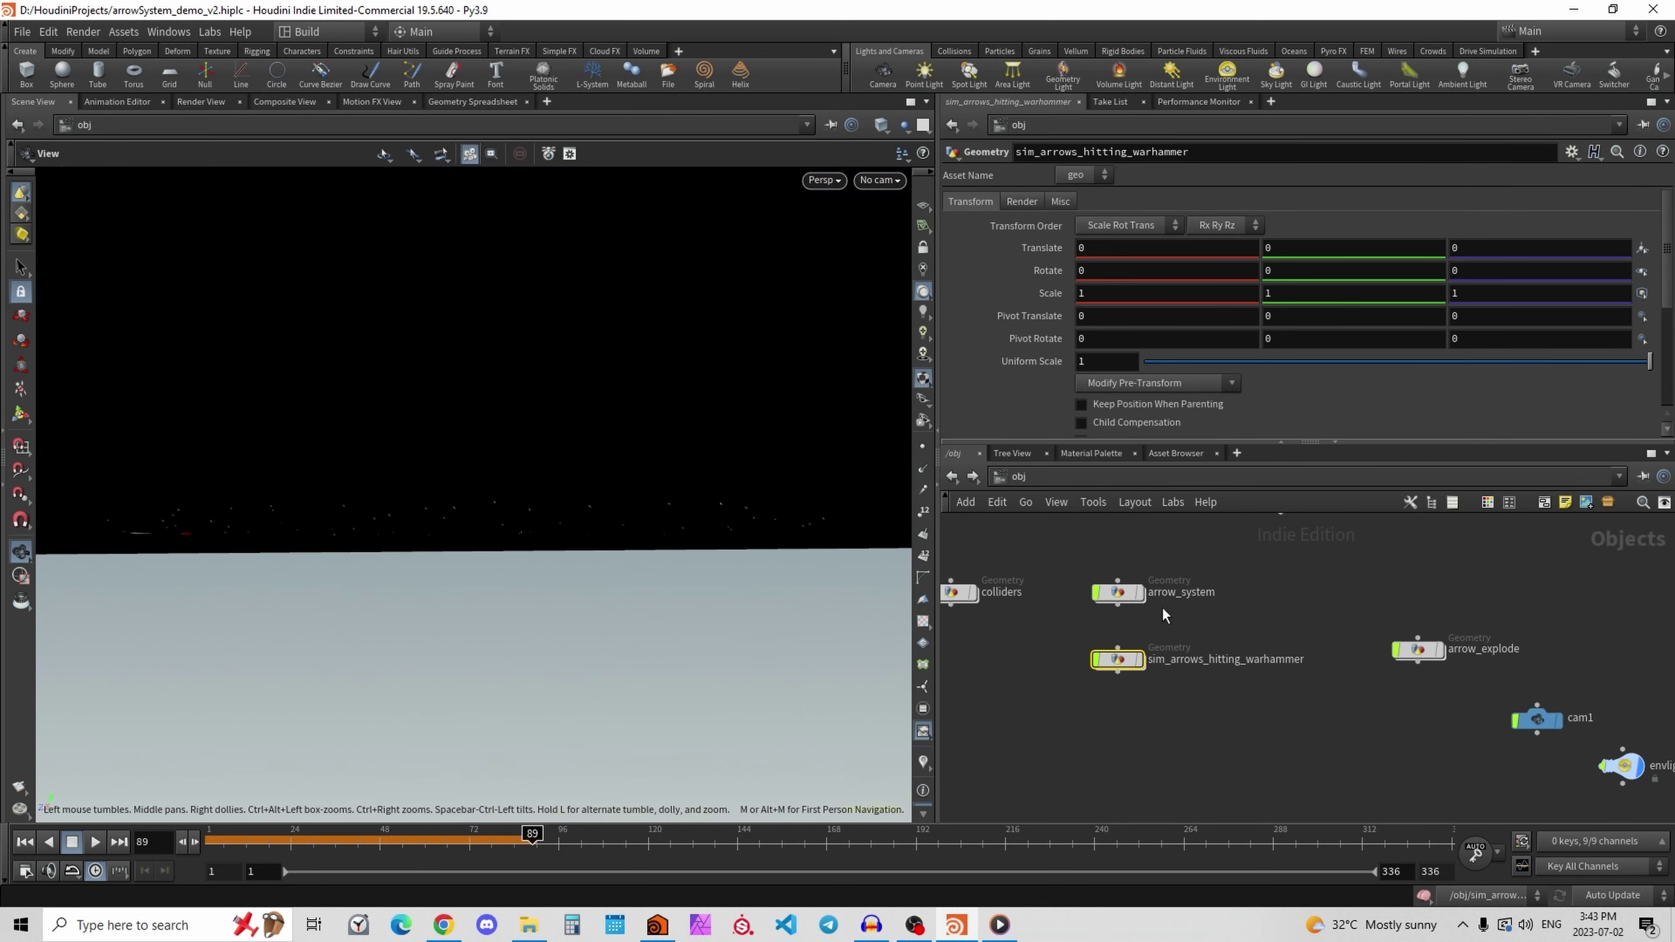
double_click(1120, 664)
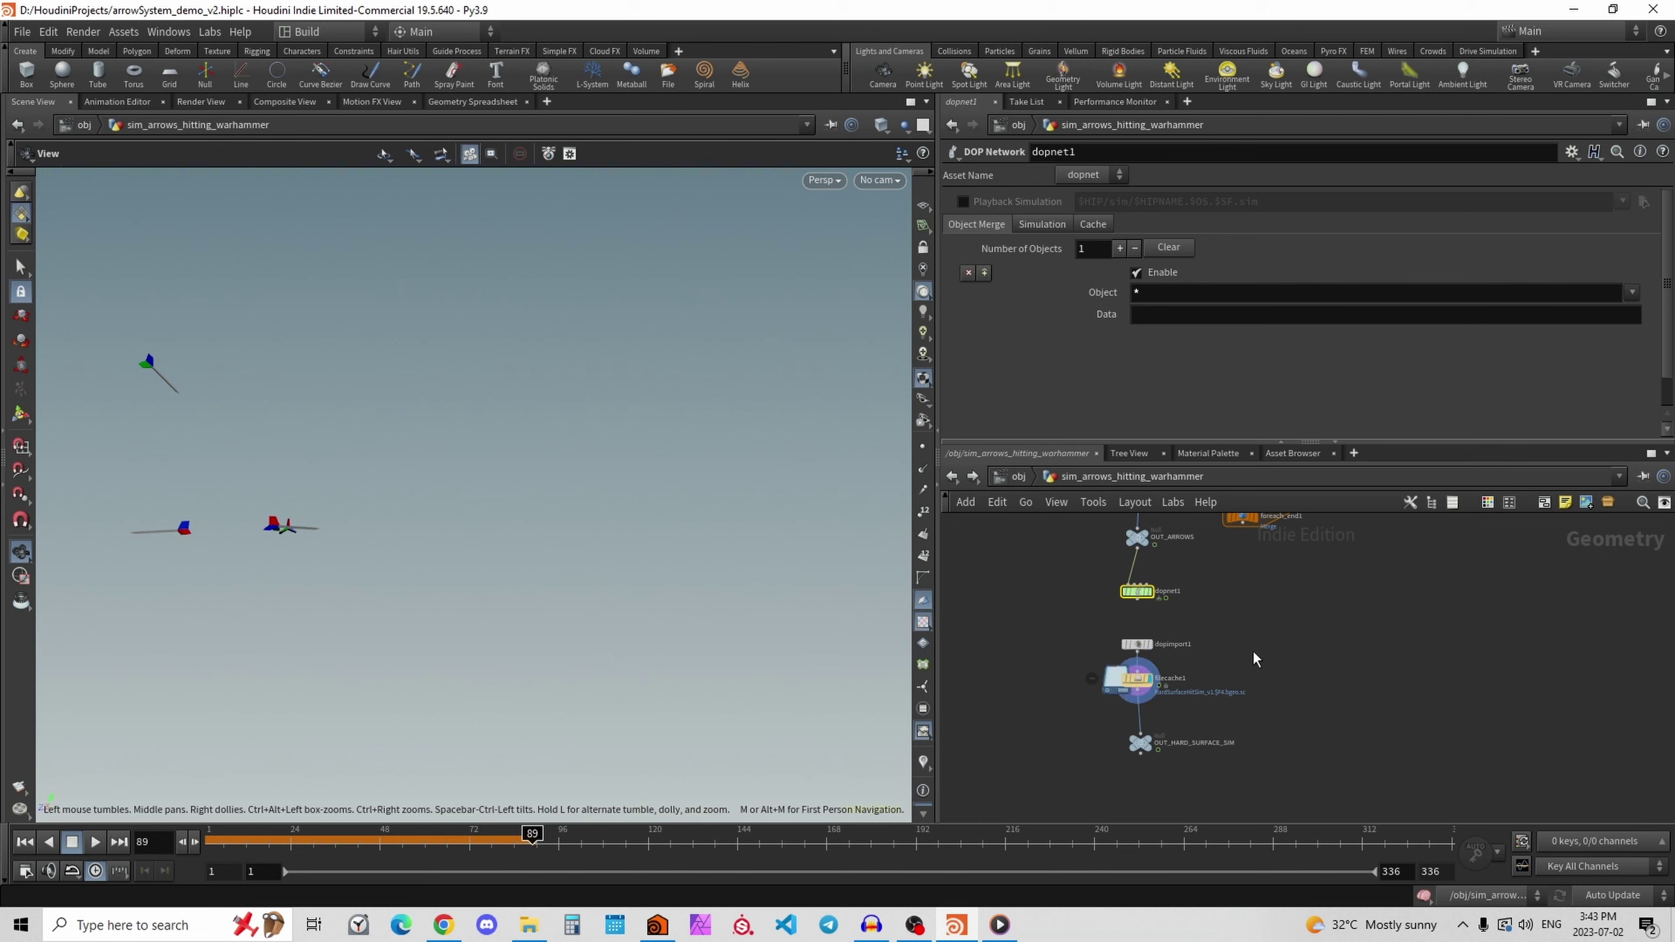
Scrub the cached simulation back to frame 1 and open dopnet1 to view its dynamics network.
middle_click_drag(1253, 655, 1270, 636)
left_click(317, 833)
mouse_move(317, 834)
left_mouse_down()
mouse_move(551, 834)
mouse_move(425, 834)
mouse_move(571, 865)
mouse_move(383, 837)
mouse_move(535, 837)
mouse_move(216, 837)
left_mouse_up()
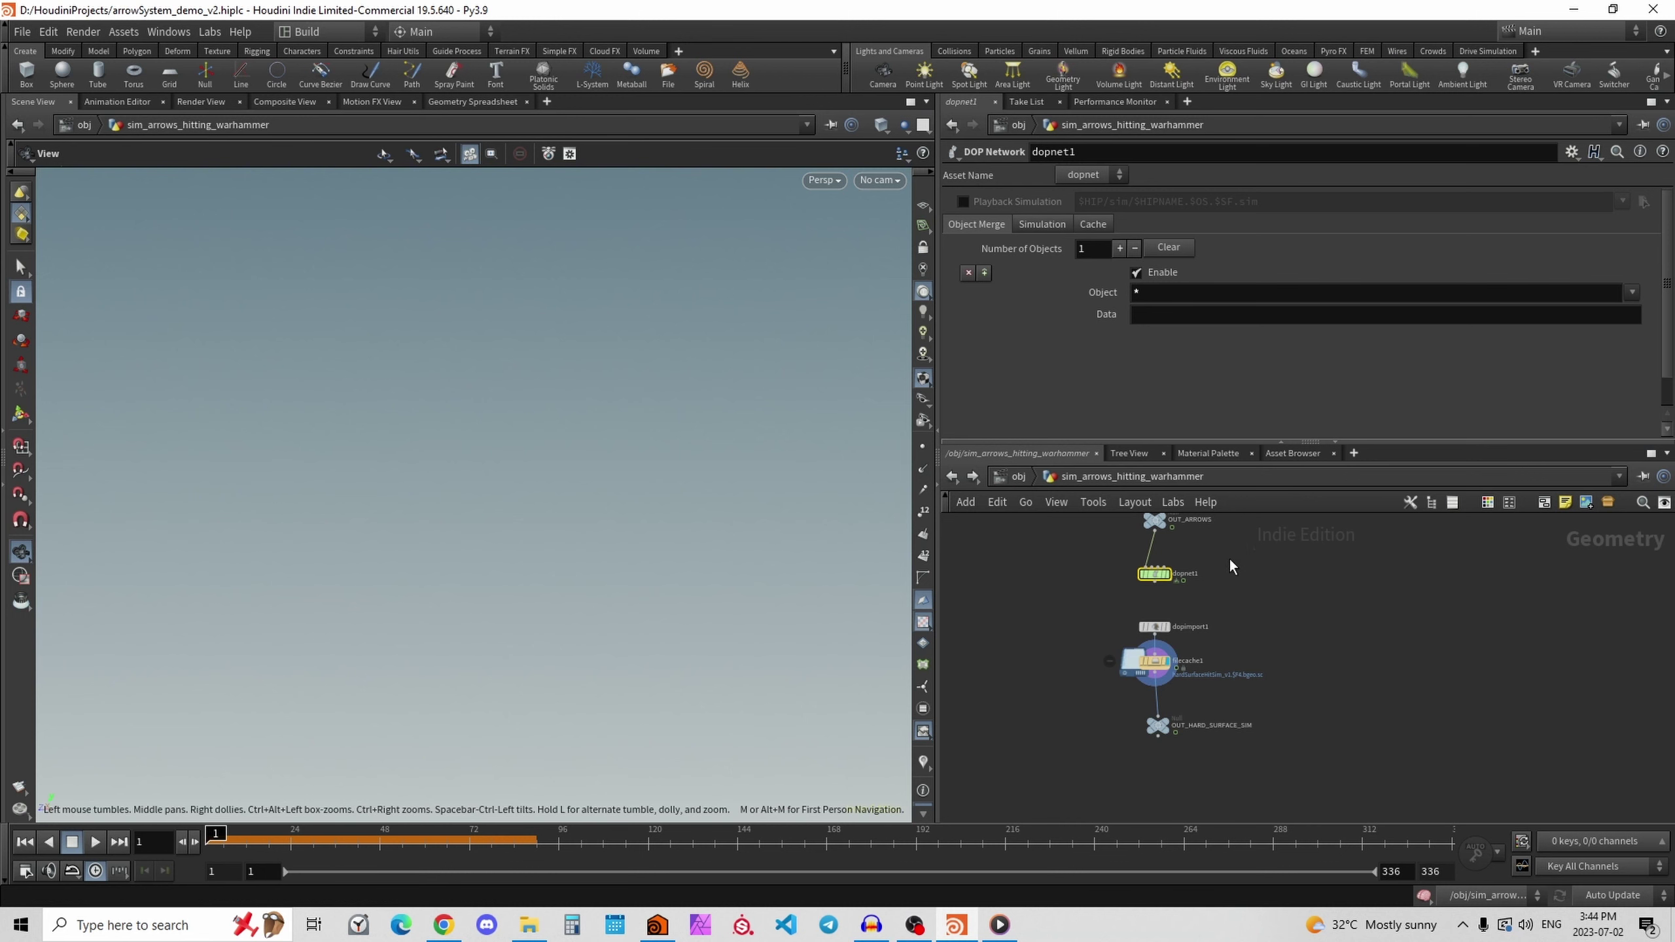
double_click(1154, 573)
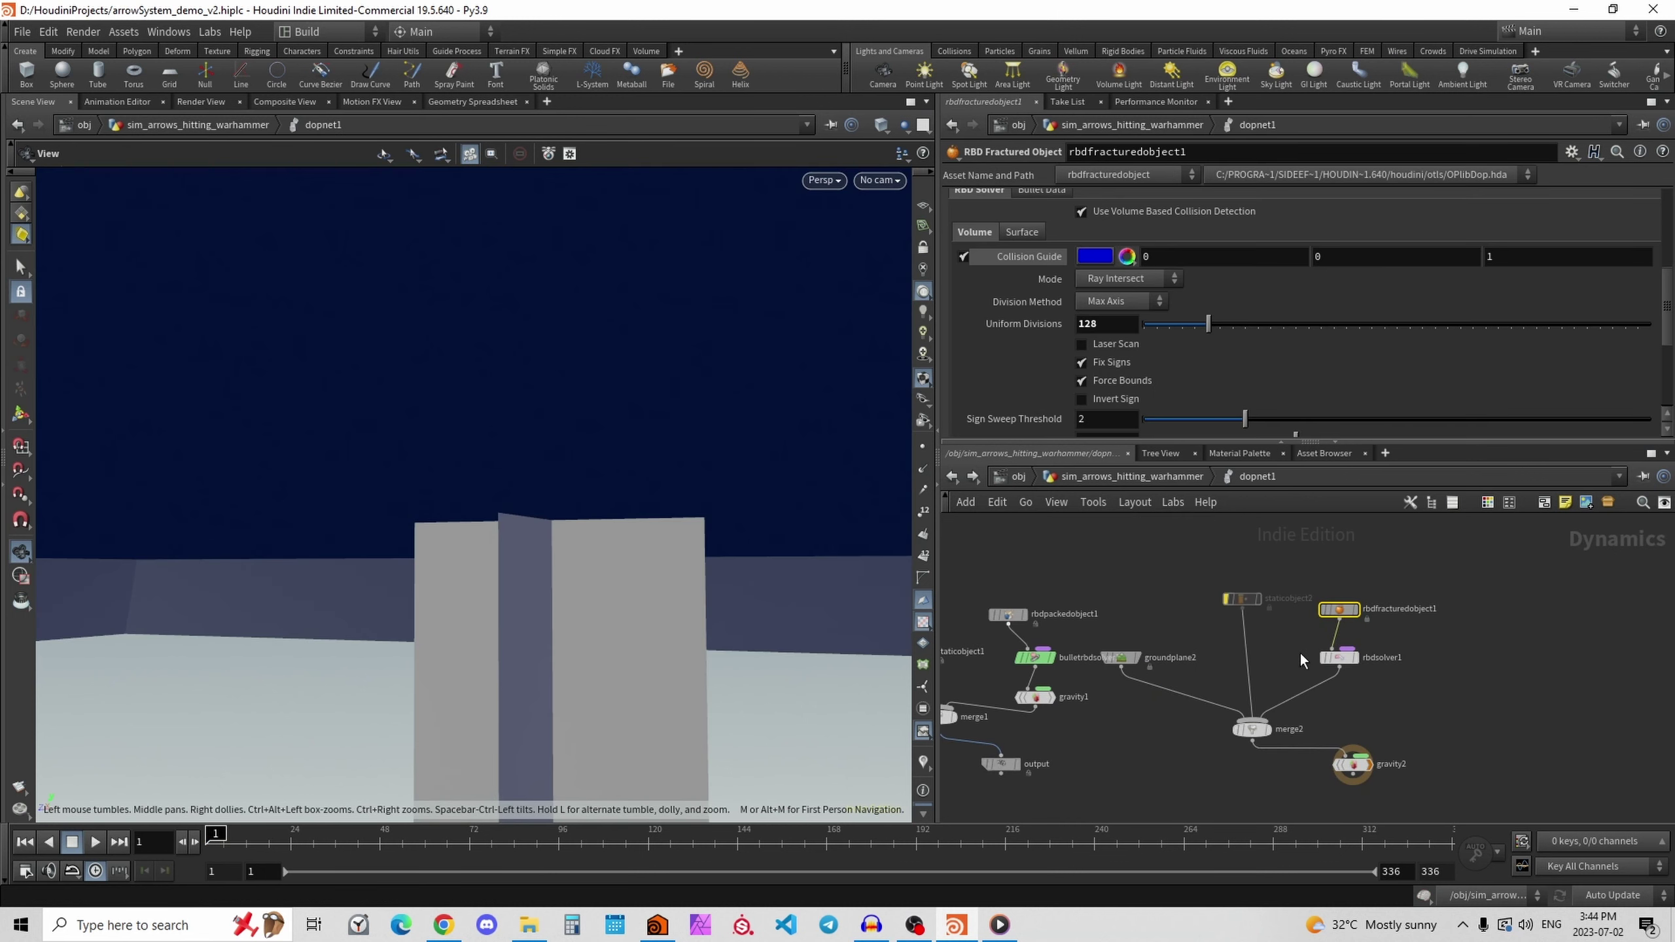
Return to the sim_arrows_hitting_warhammer network and scrub the cached simulation to frame 69.
left_click(1128, 476)
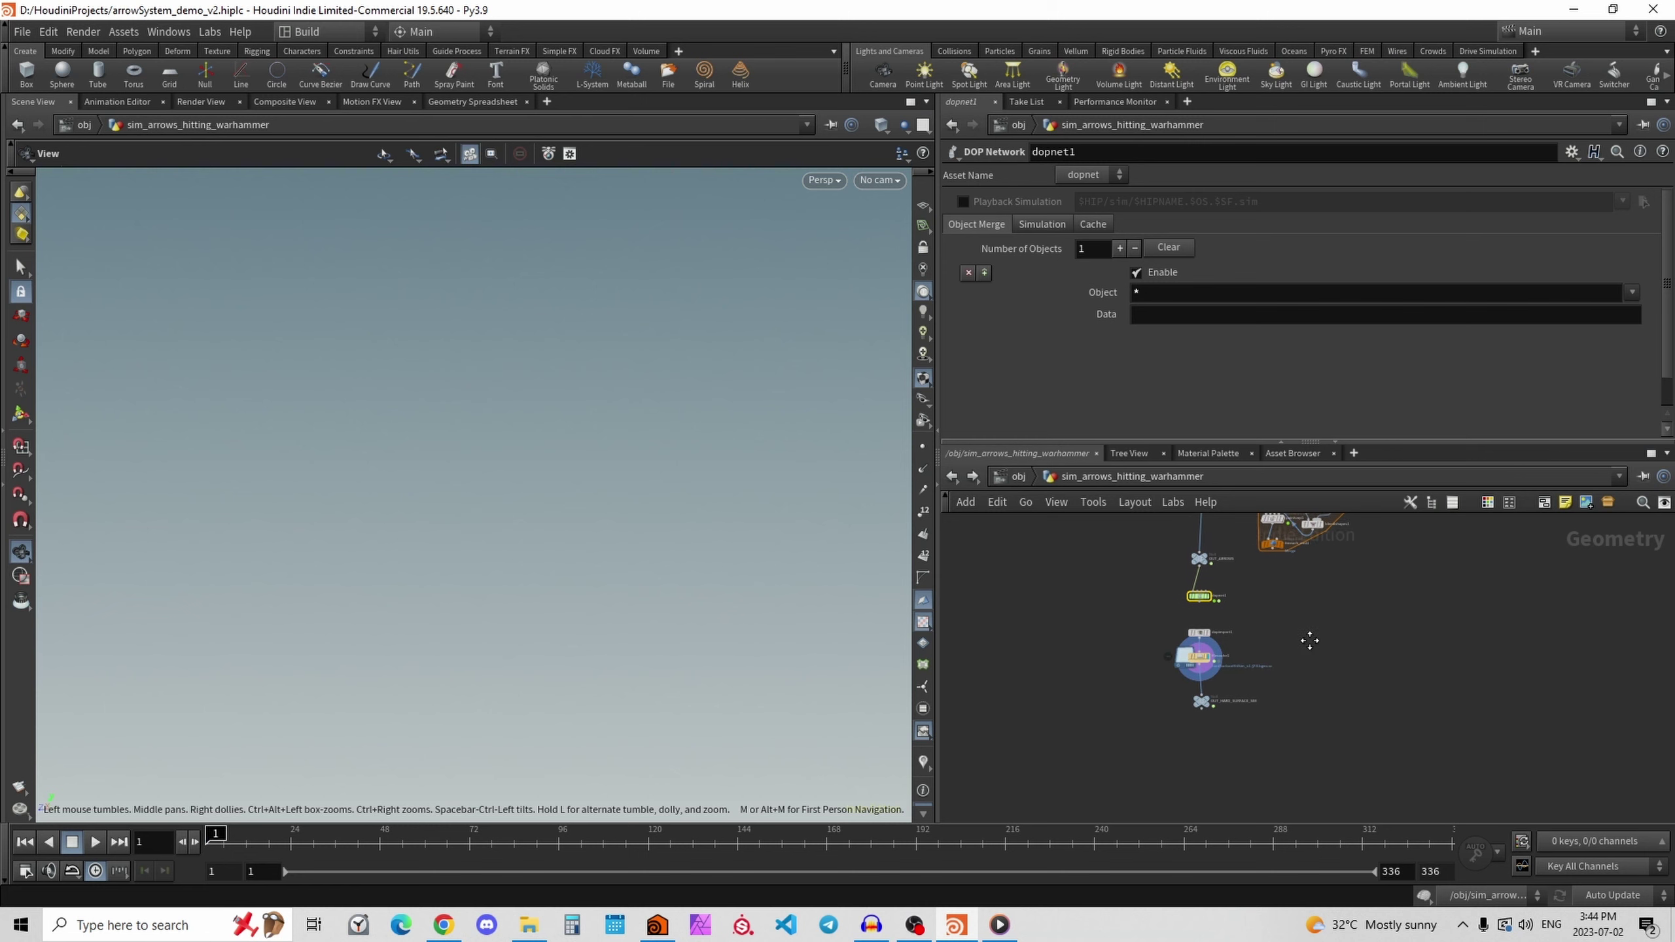
scroll(1161, 715, "up", 3)
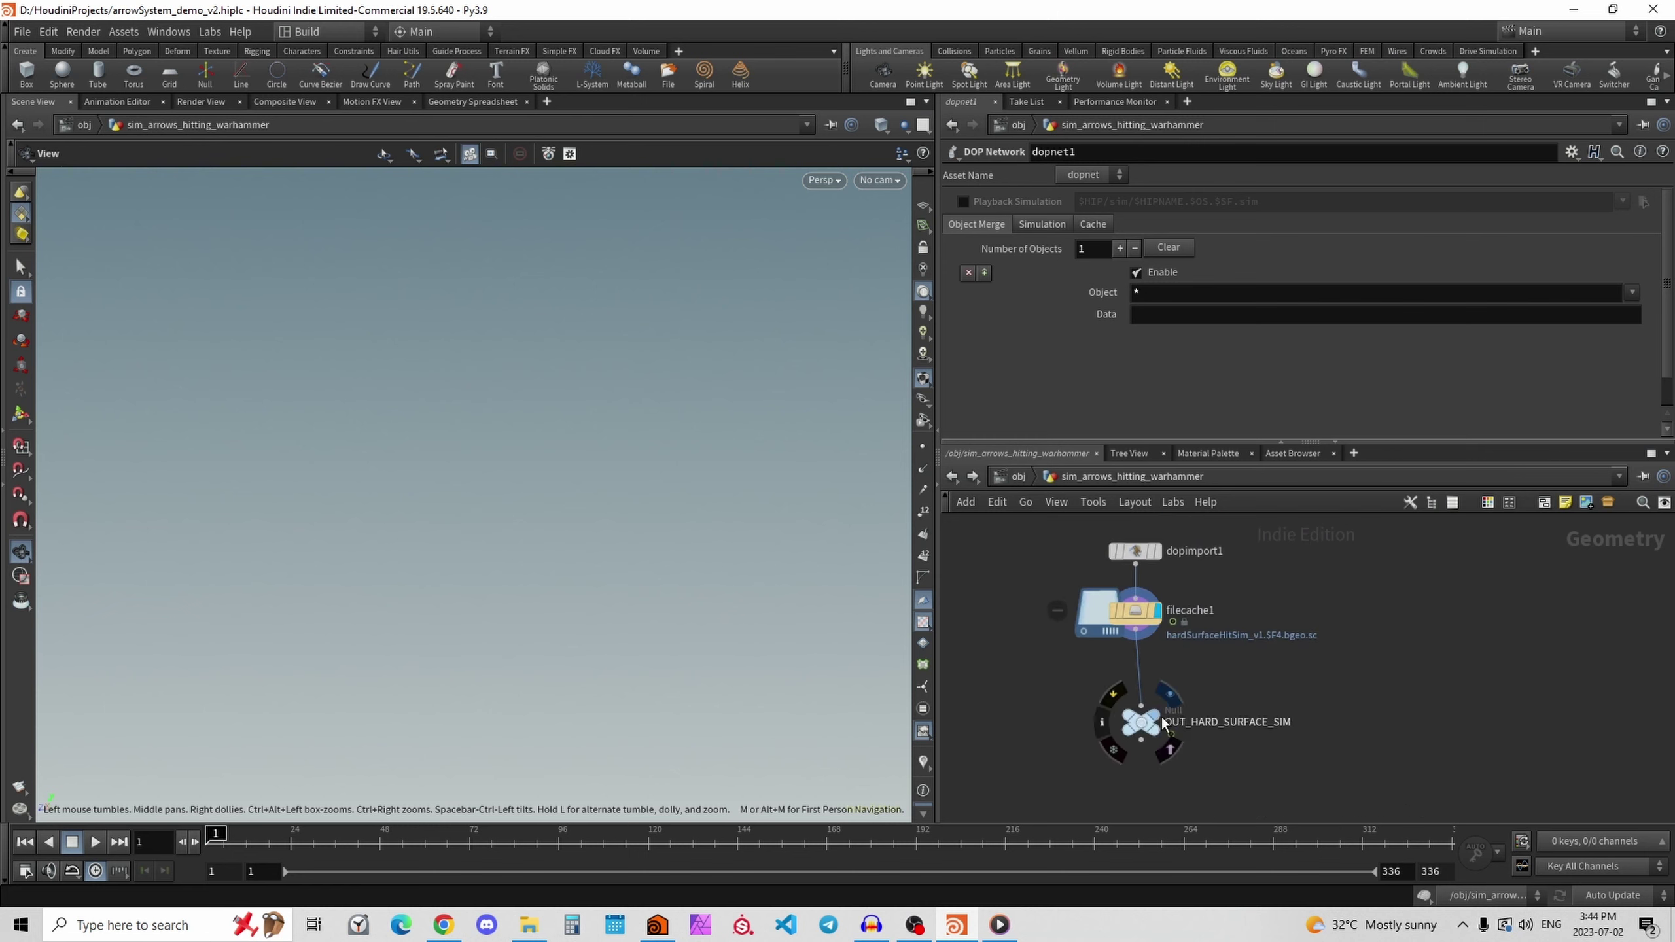
left_click_drag(288, 864, 458, 851)
Open render_arrows from the object level and display object_merge1, then object_merge2, scrubbing to frame 82.
left_click(1001, 482)
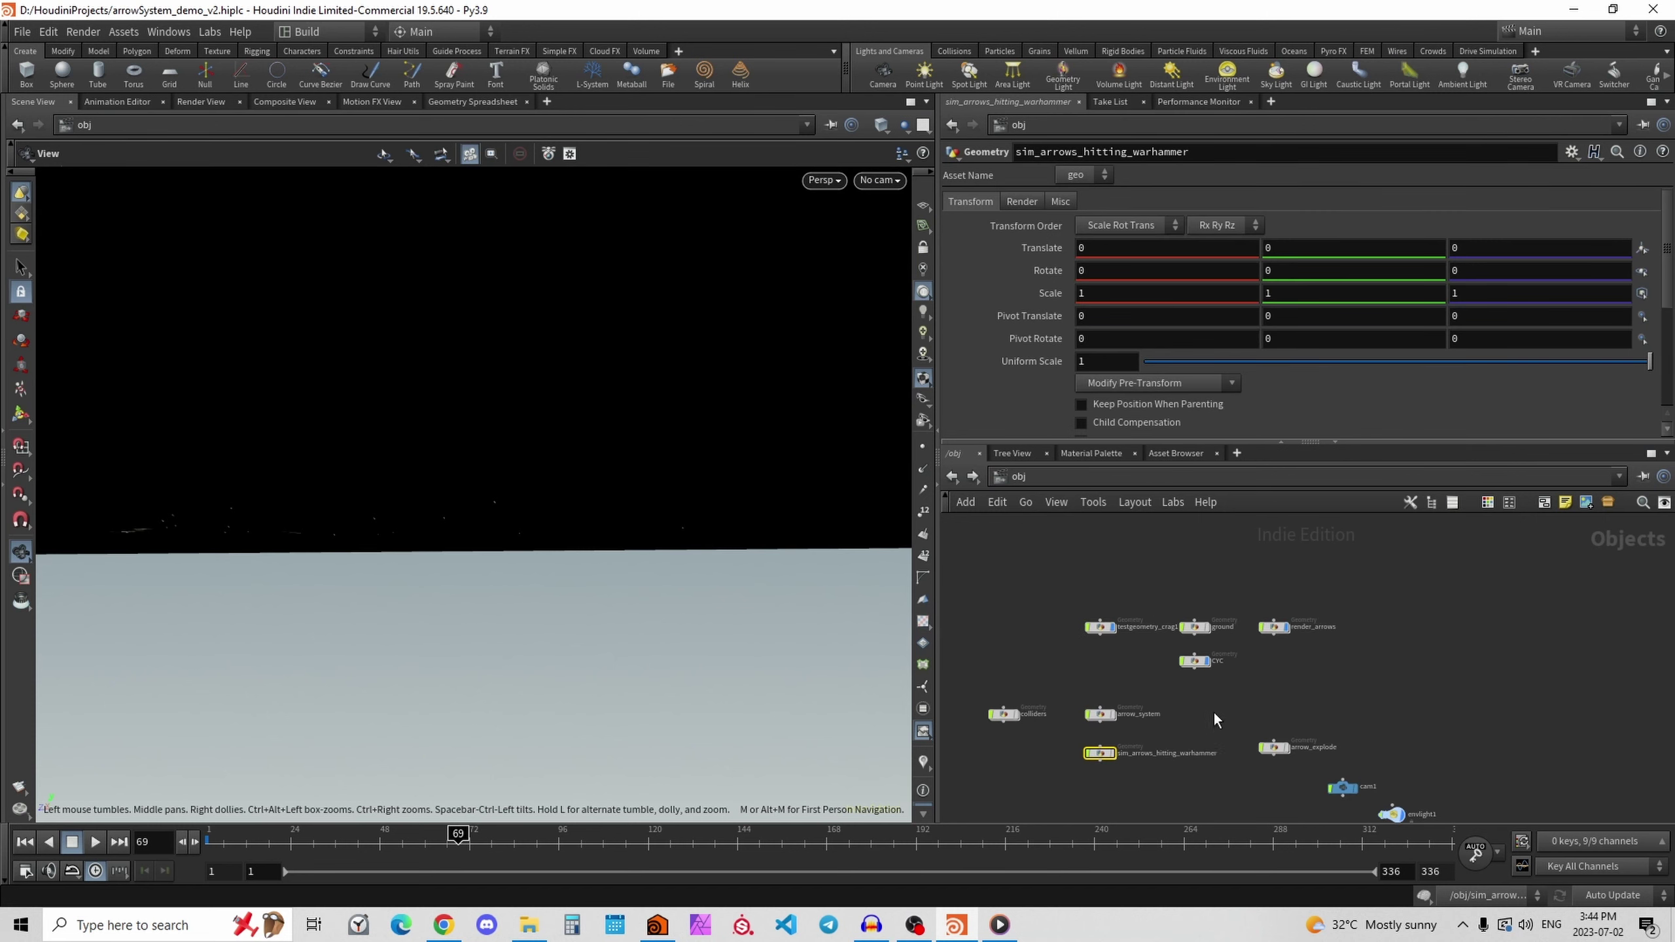
left_click(1309, 608)
double_click(1306, 608)
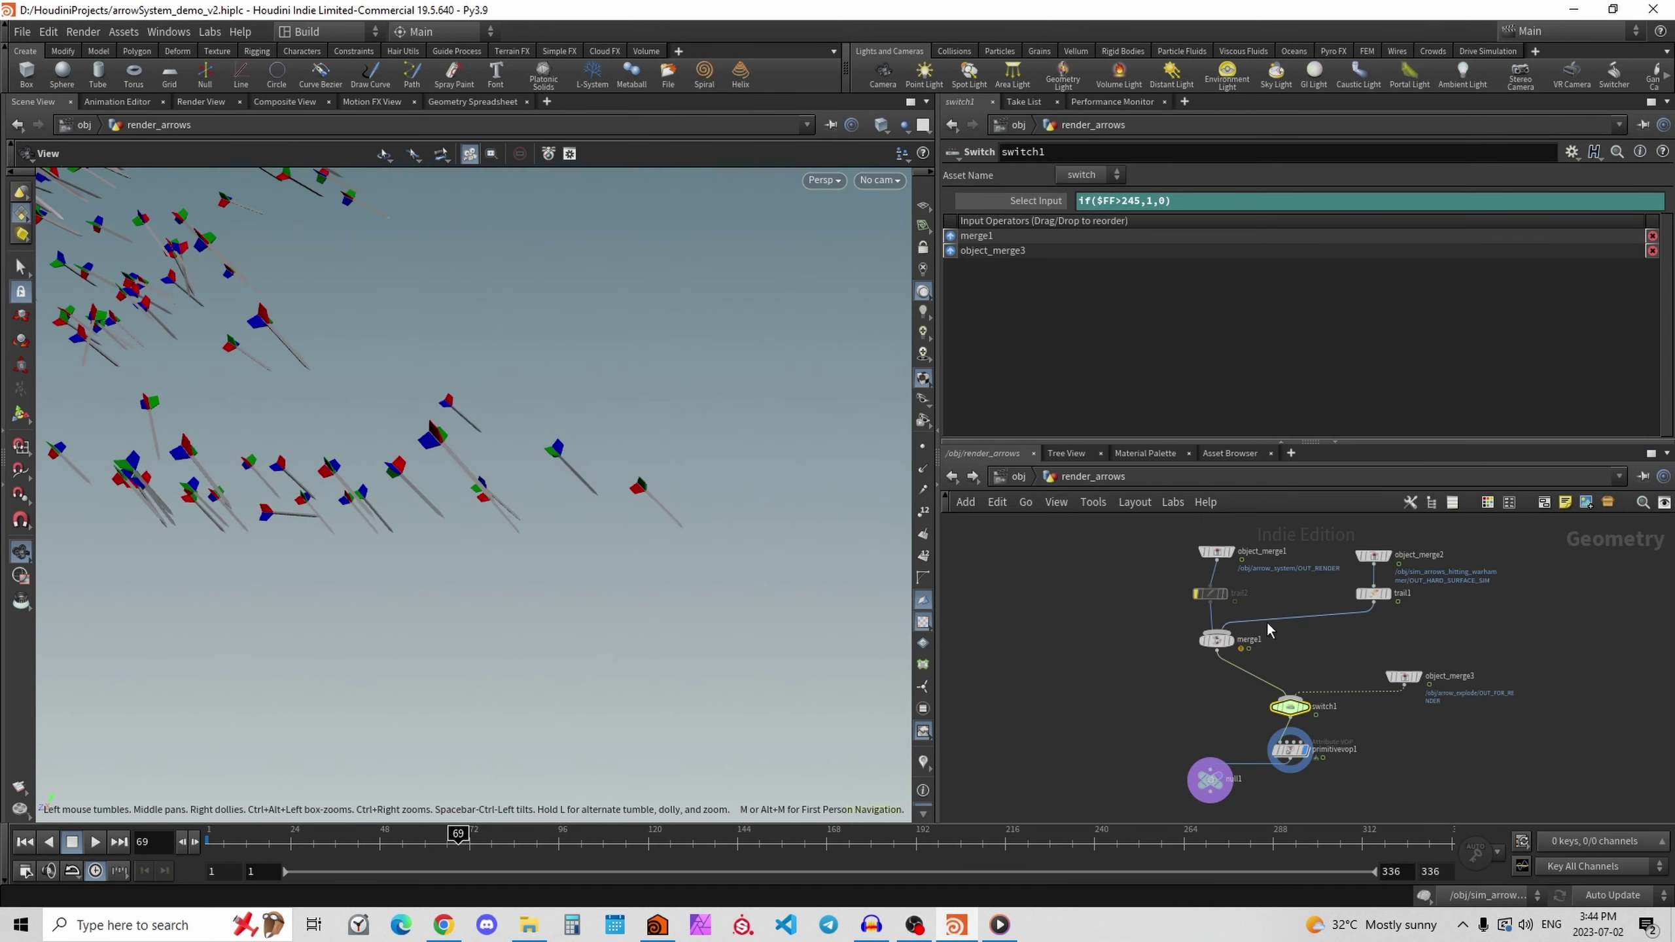
left_click(1179, 632)
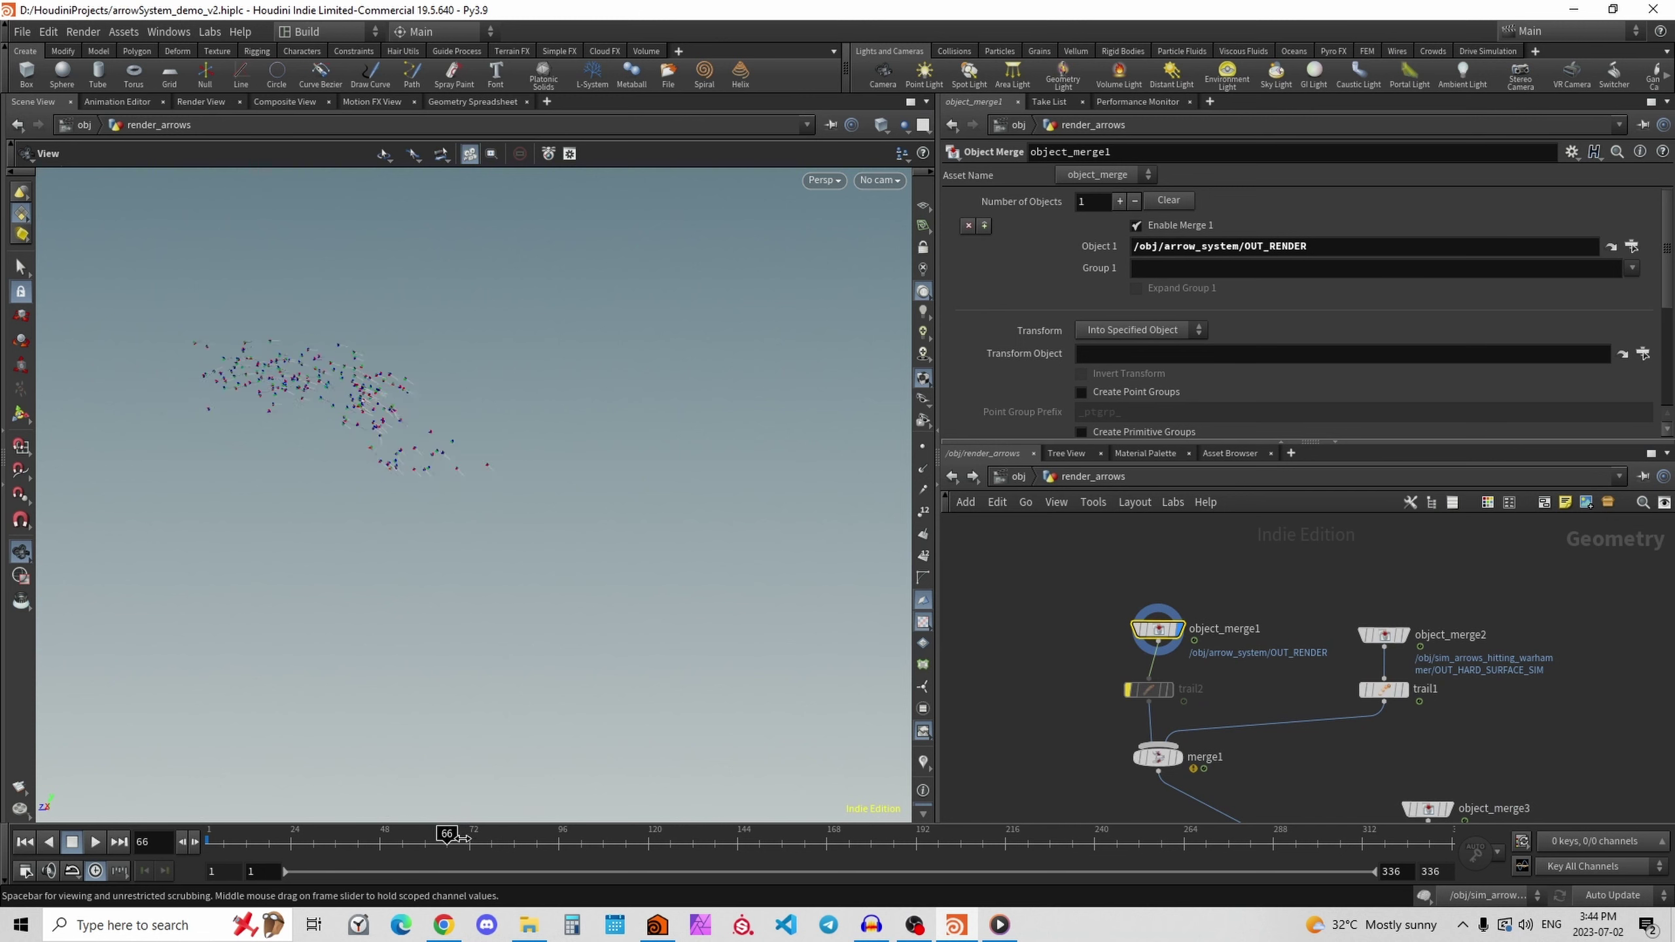
scroll(1408, 631, "up", 2)
left_click(1395, 628)
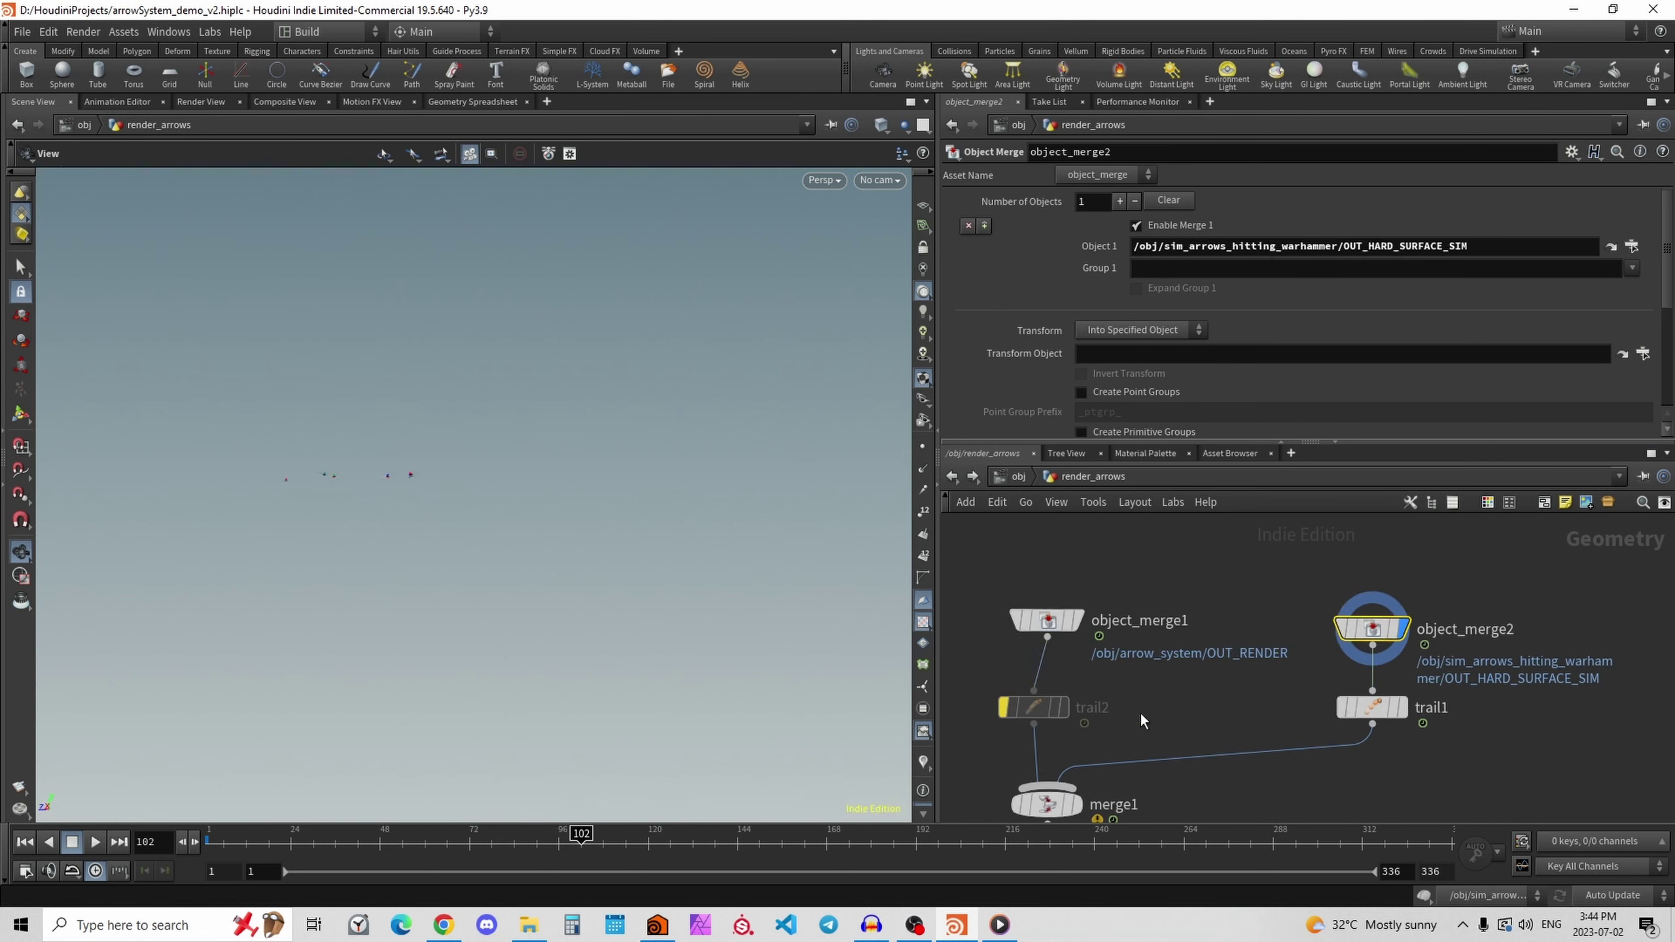
left_click_drag(385, 851, 506, 849)
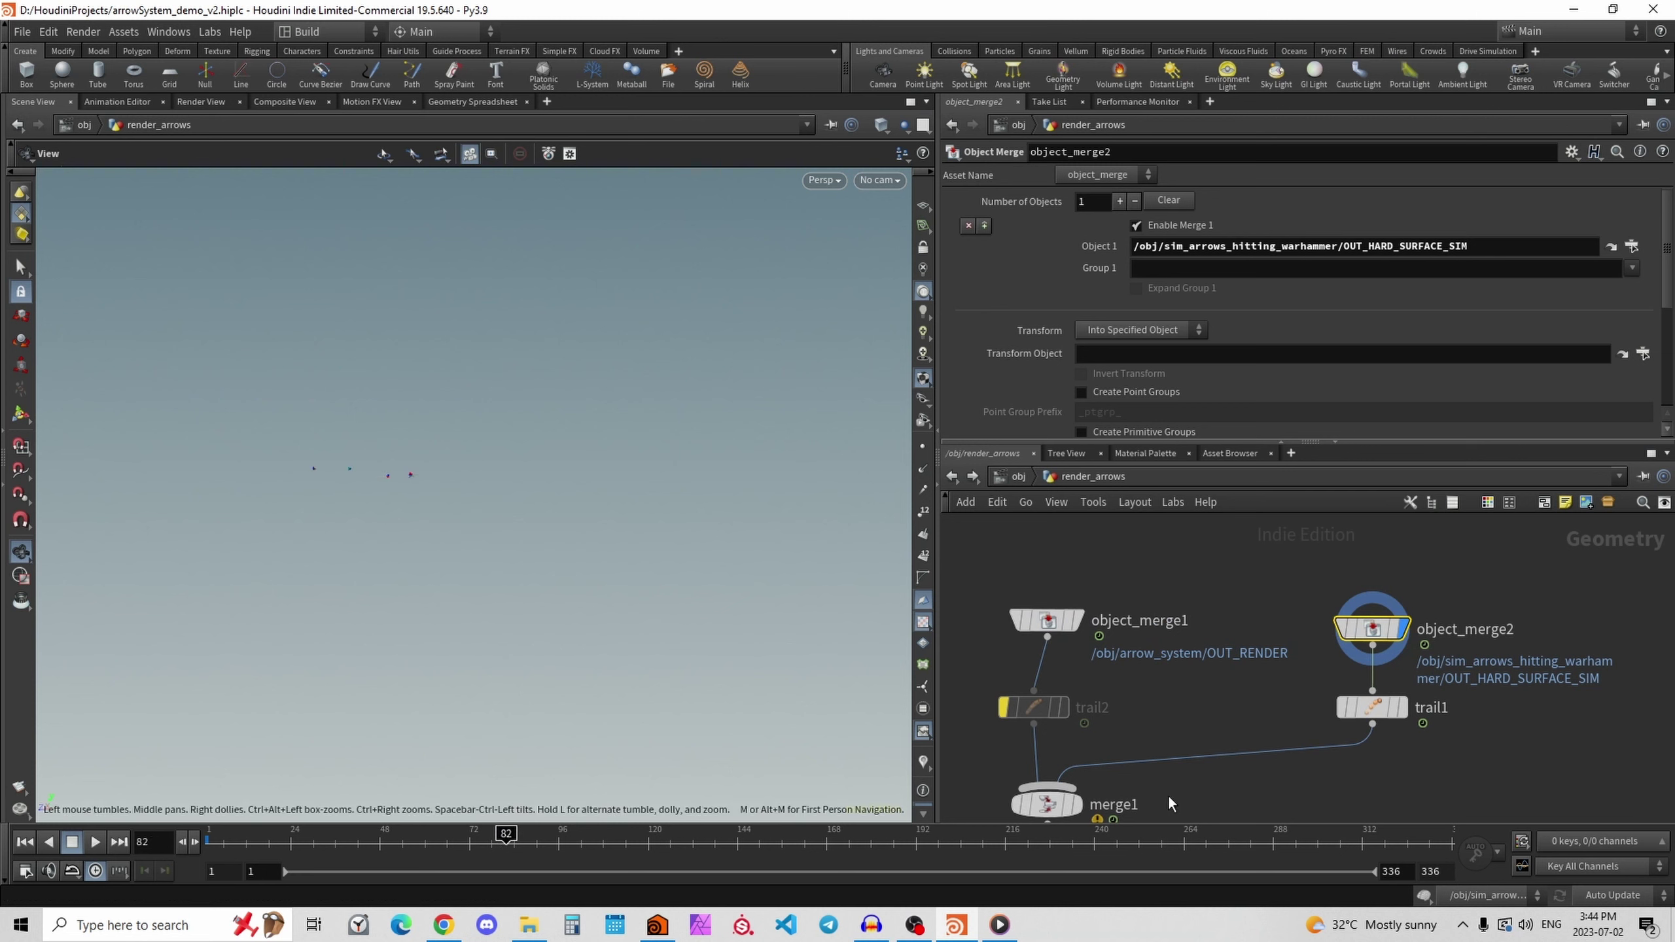
Display merge1 in render_arrows and scrub the combined arrows to frame 187.
left_click(1079, 804)
middle_click_drag(1089, 811, 1091, 669)
left_click_drag(660, 850, 904, 854)
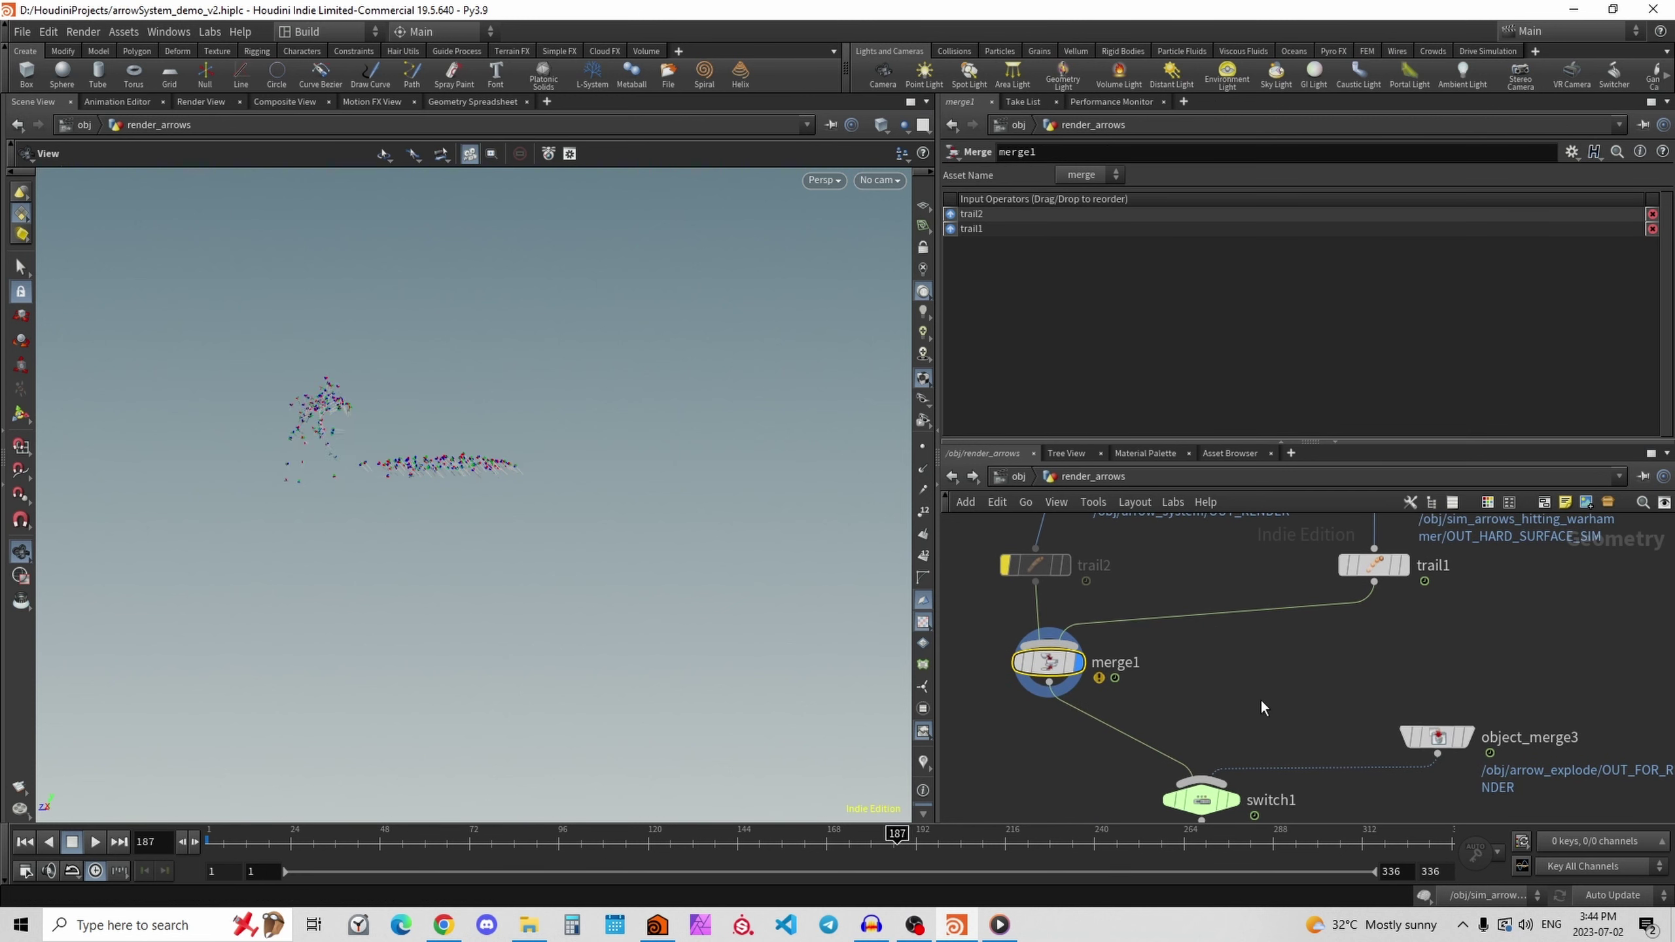
Display object_merge3, which brings in the arrow_explode geometry, and scrub back to frame 1.
scroll(1221, 691, "down", 2)
scroll(1219, 684, "down", 2)
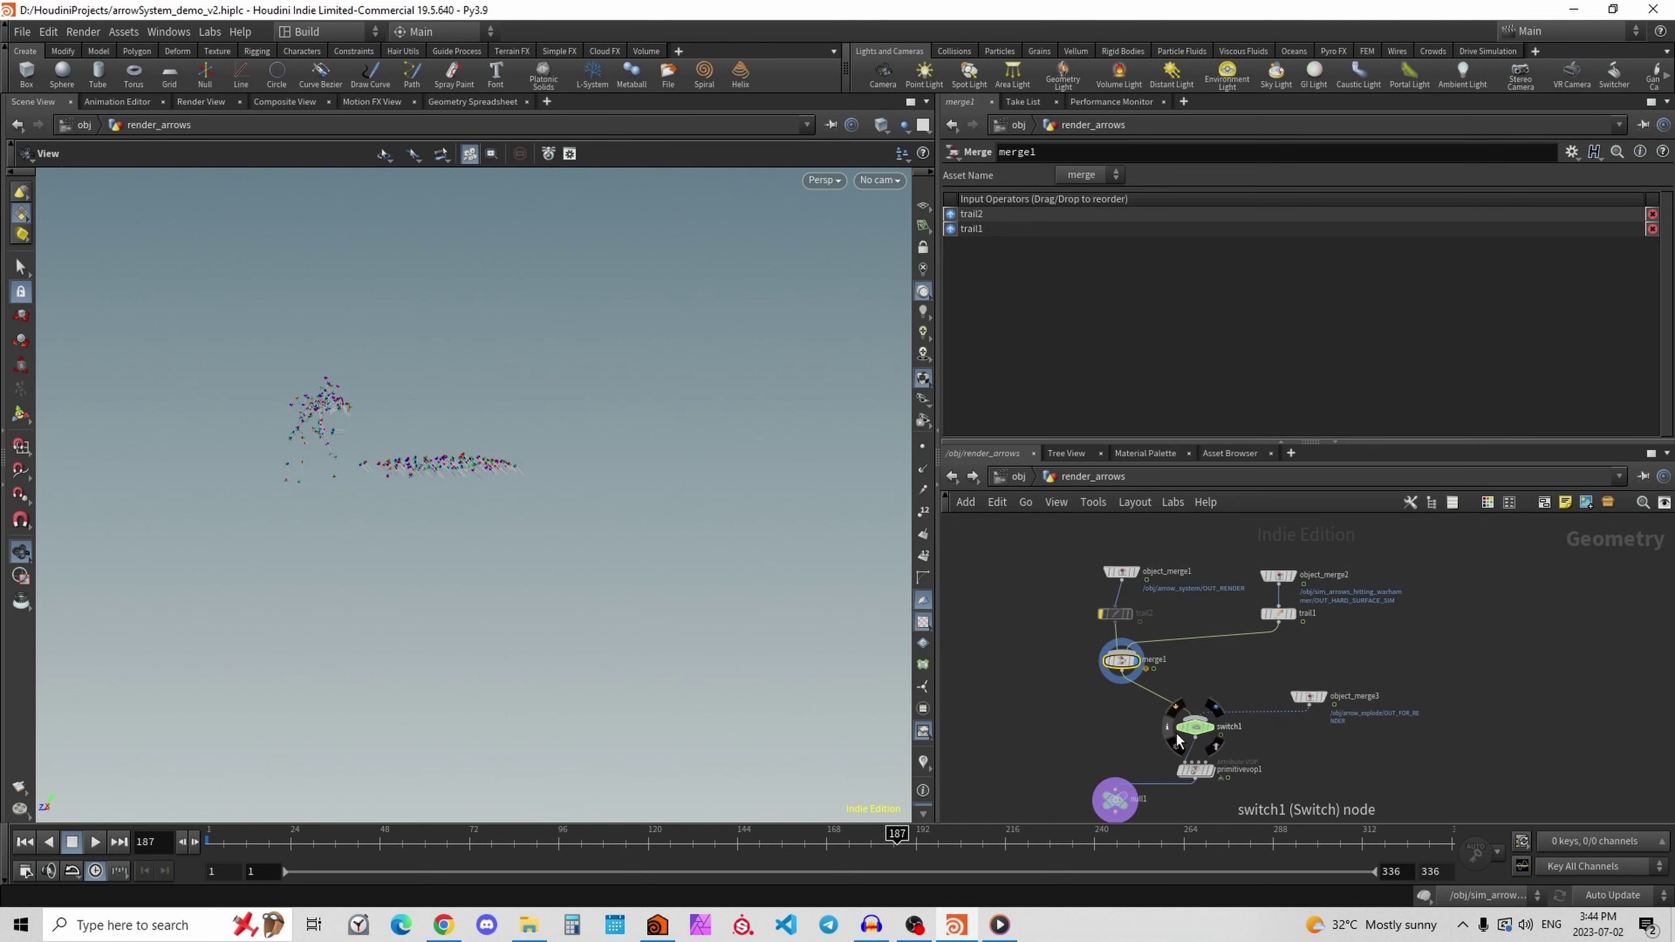
scroll(1262, 728, "up", 3)
left_click(1366, 673)
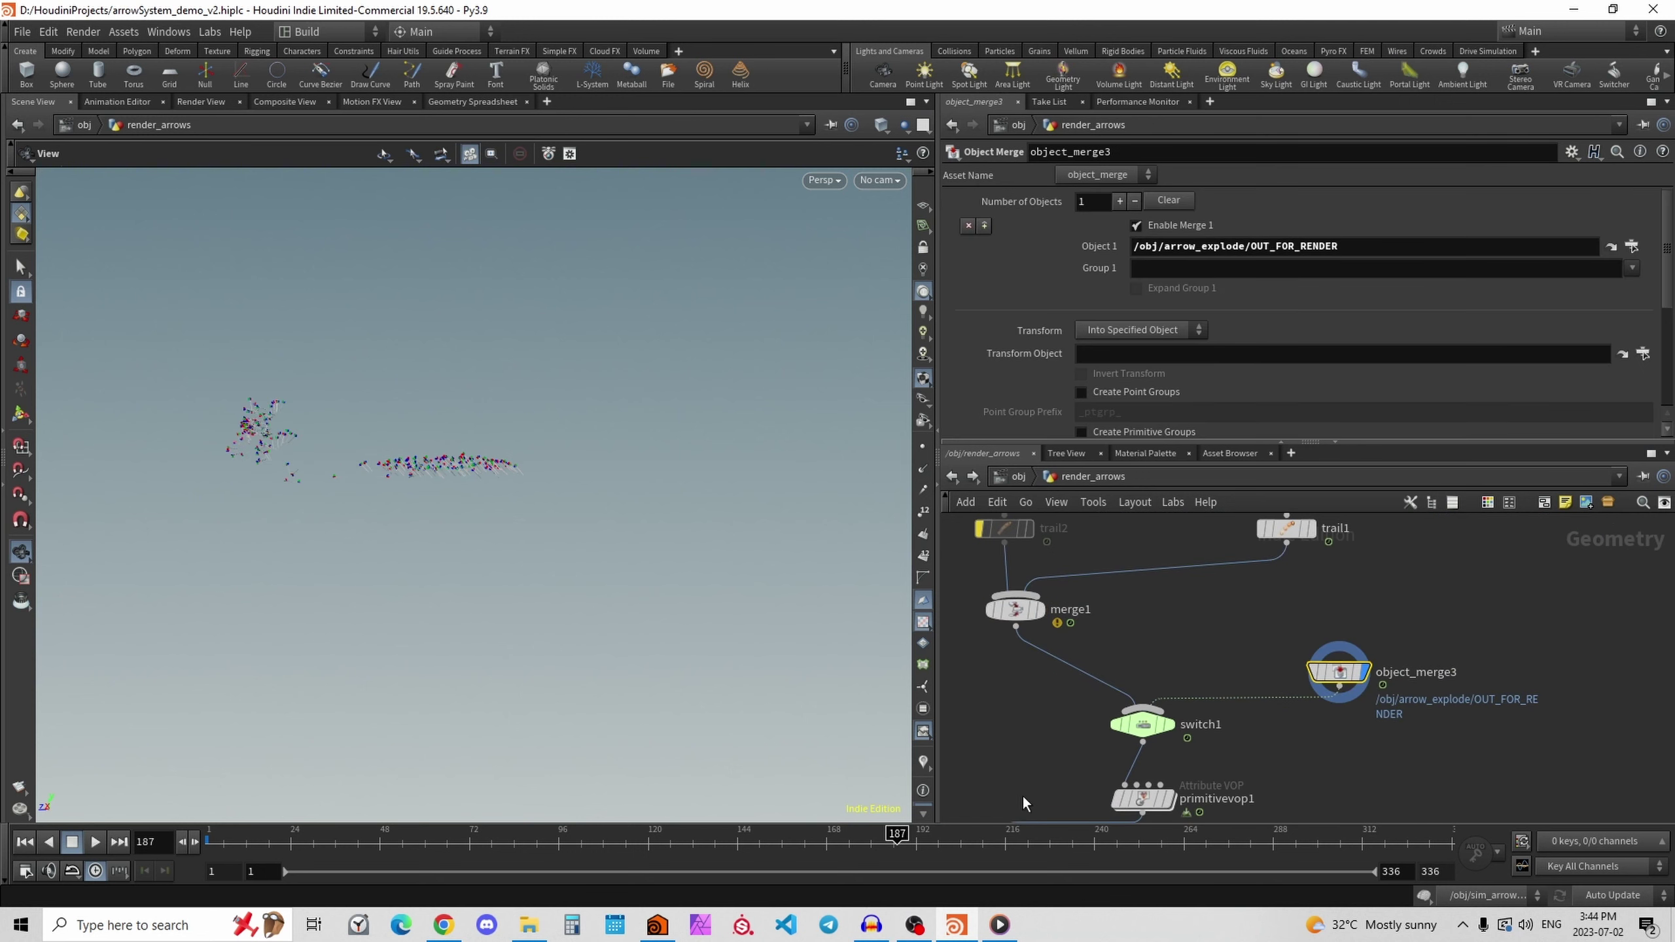
left_click_drag(1088, 850, 205, 797)
Open the arrow_explode network from the object level and look at its start, where the two object merges come in.
left_click(1019, 477)
middle_click_drag(1383, 714, 1347, 607)
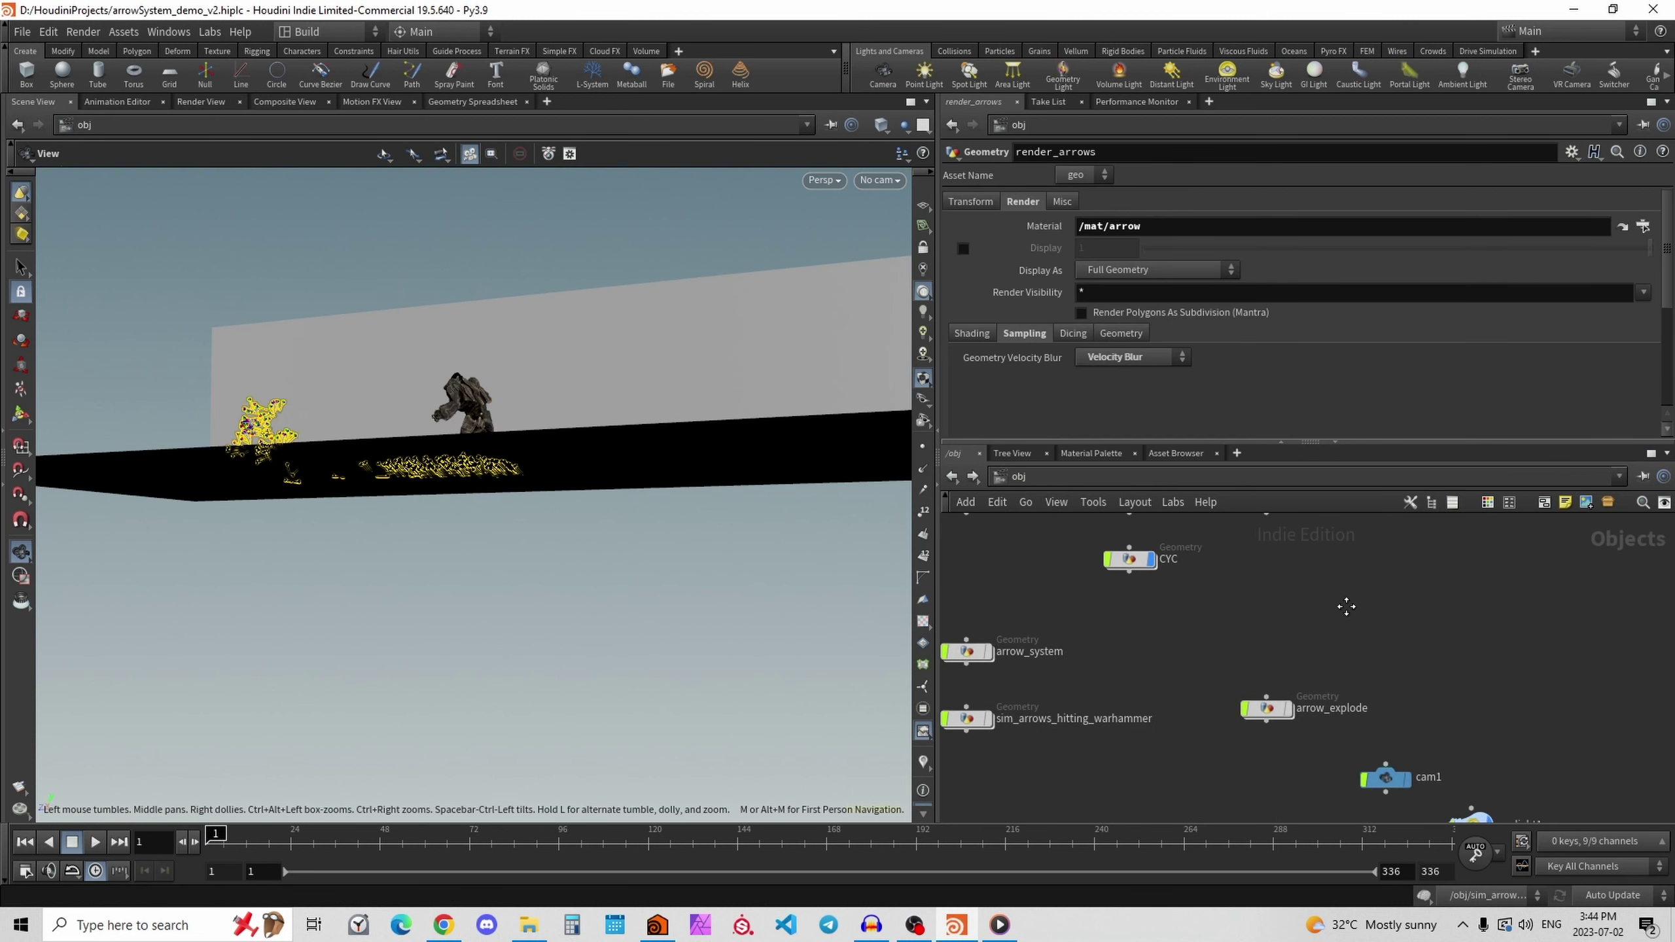
double_click(1271, 711)
scroll(1418, 700, "up", 2)
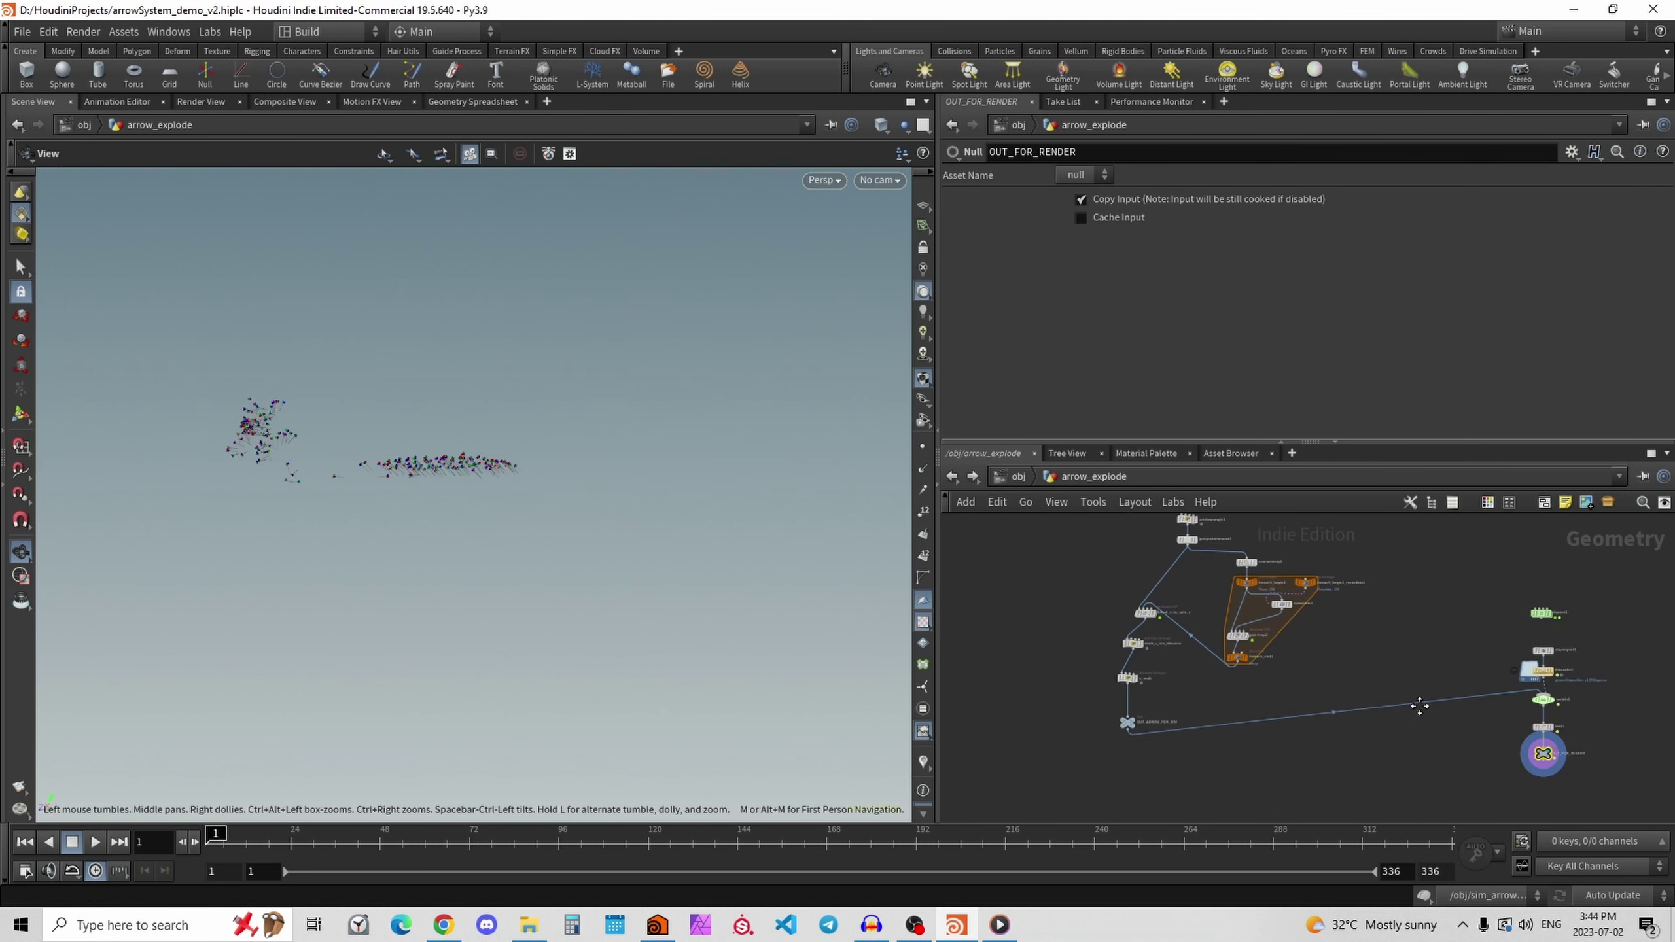
scroll(1453, 757, "up", 2)
middle_click_drag(1452, 660, 1434, 774)
scroll(1435, 774, "down", 4)
scroll(1376, 610, "up", 8)
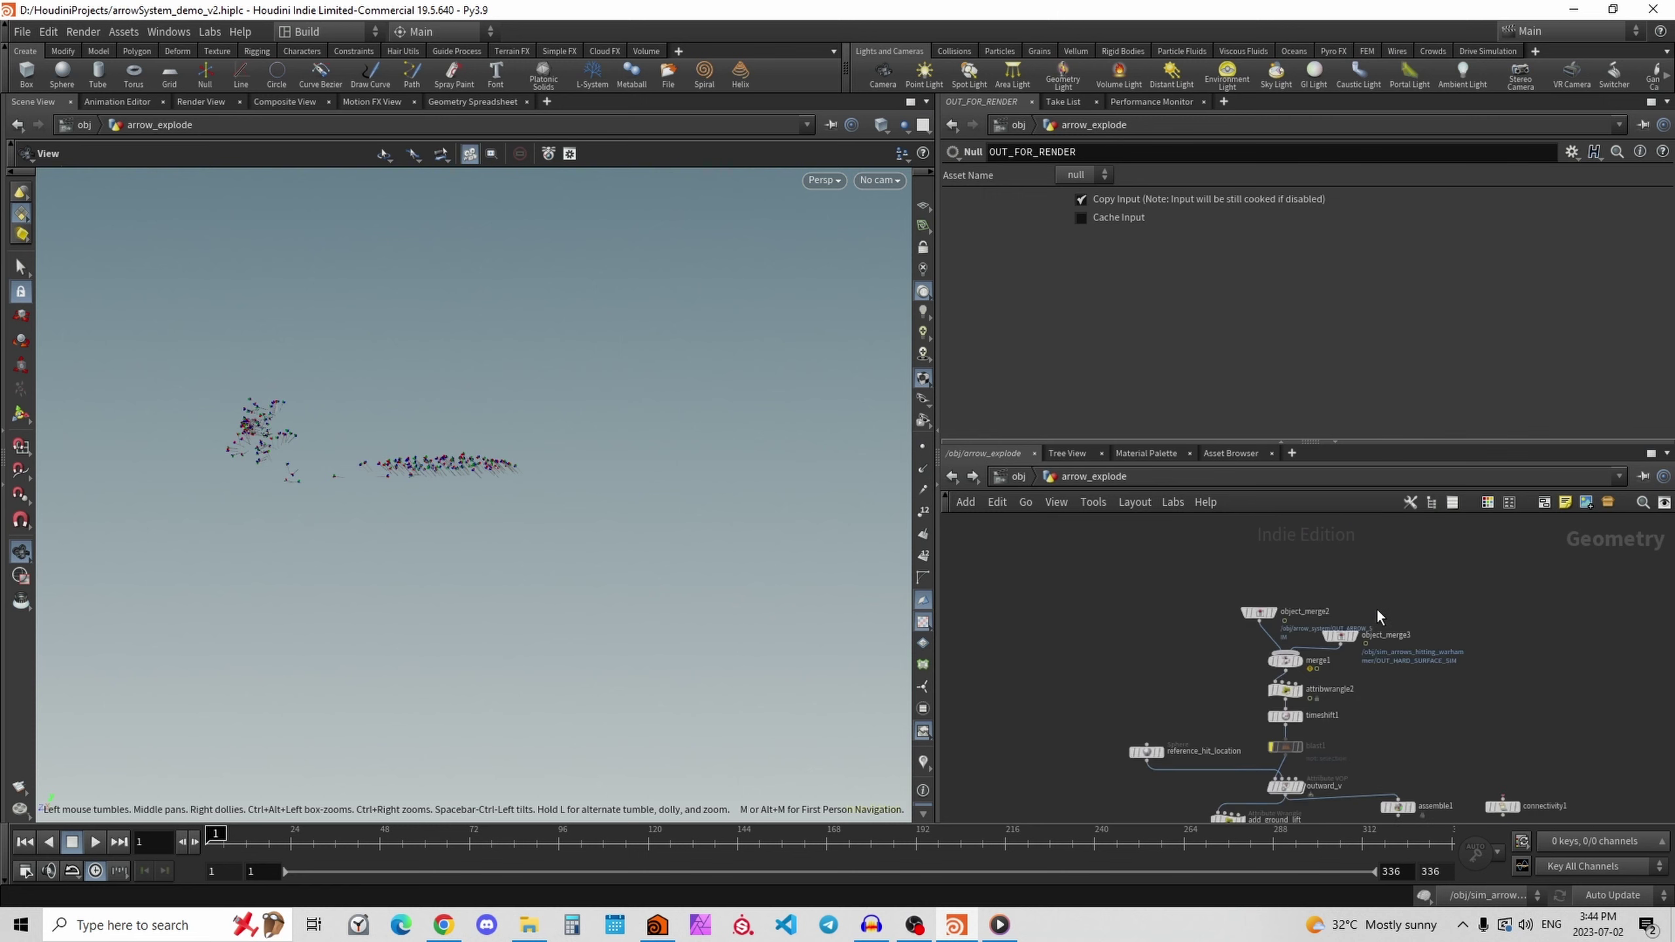
Display merge1 in arrow_explode and frame the merged arrows in the viewport.
left_click(1300, 694)
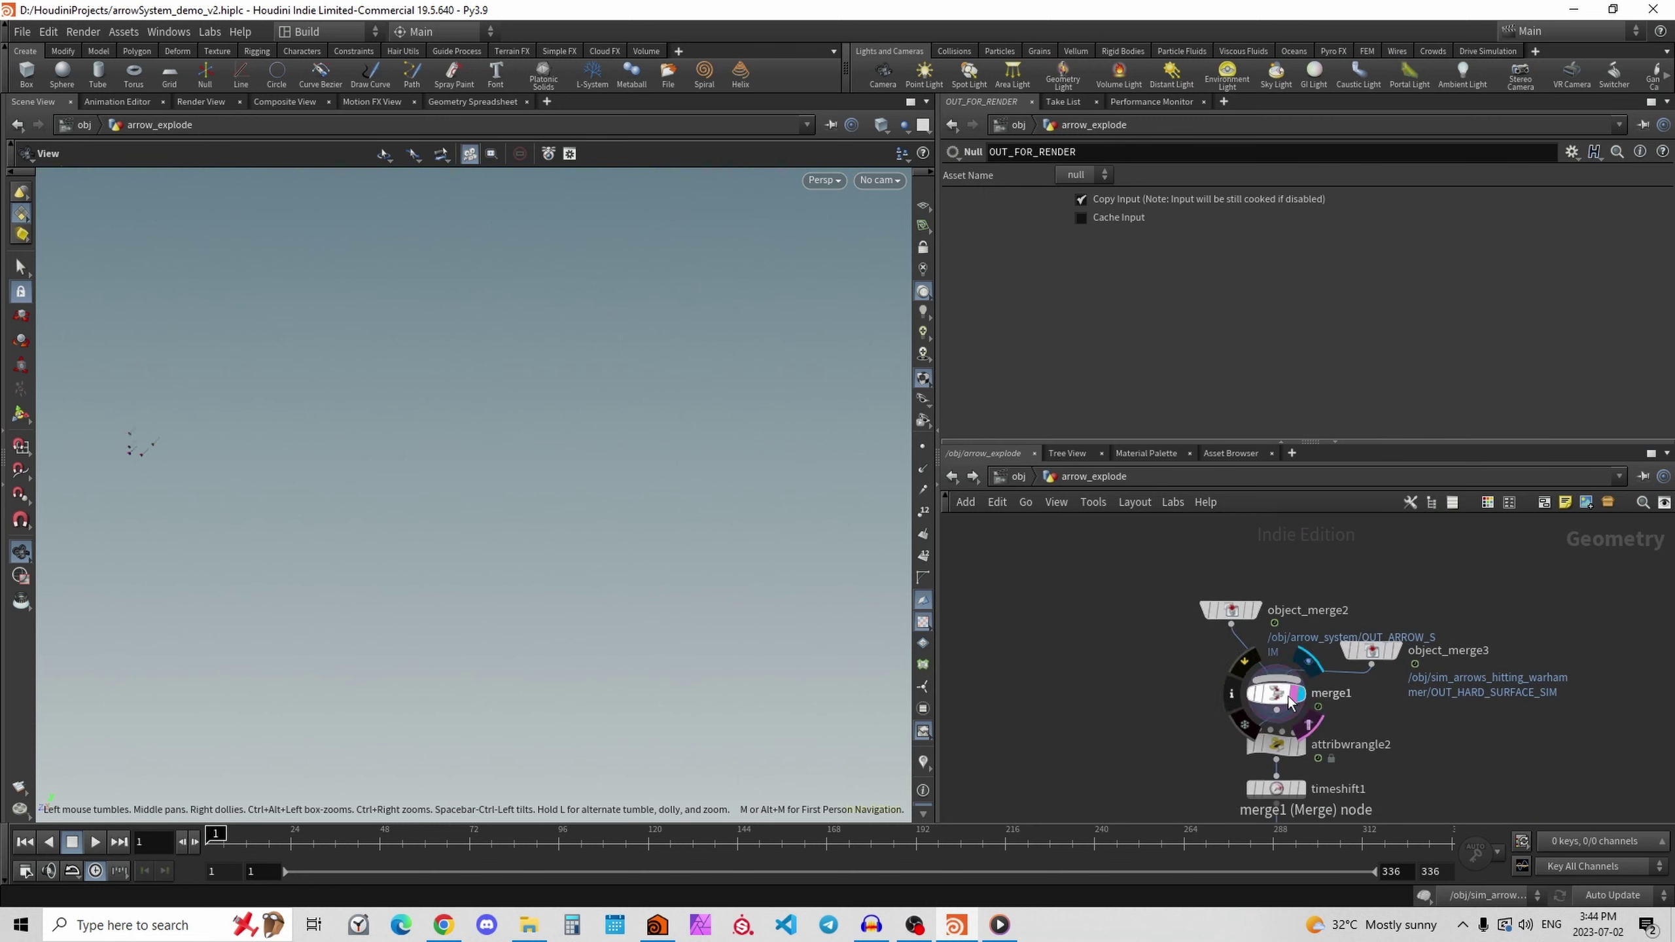
left_click(1266, 695)
key("space+g")
scroll(322, 592, "down", 4)
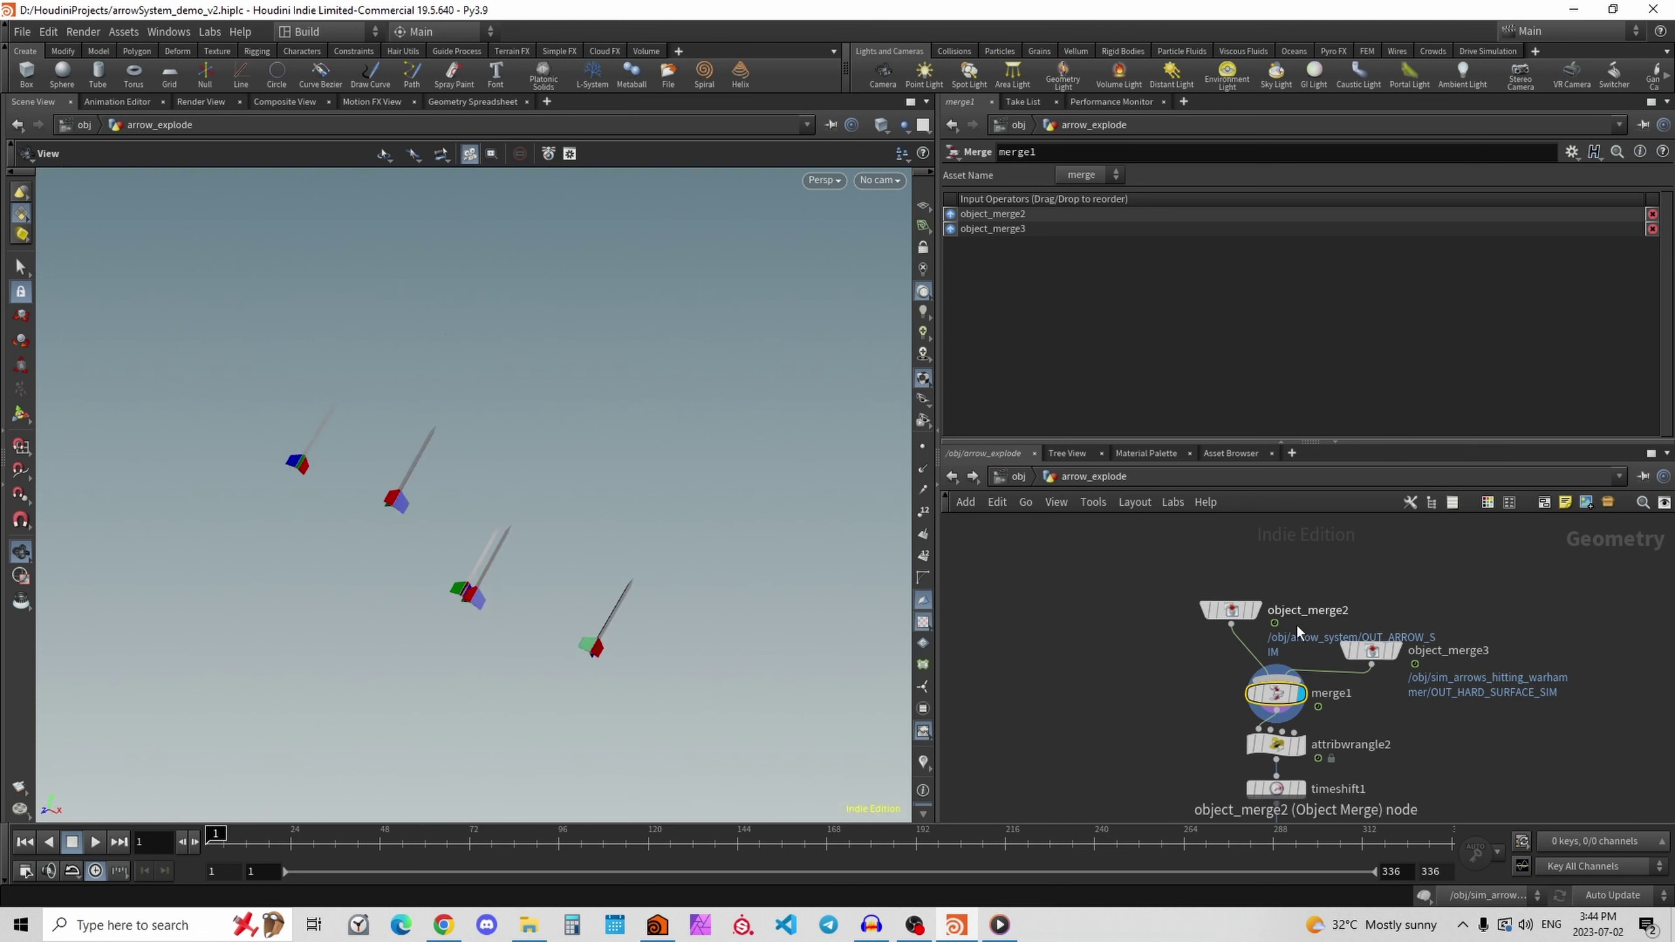
Display timeshift1, frame its arrows in the viewport and examine its Frame setting.
middle_click_drag(1385, 743, 1364, 651)
left_click(1279, 698)
left_click(1253, 698)
key("space+g")
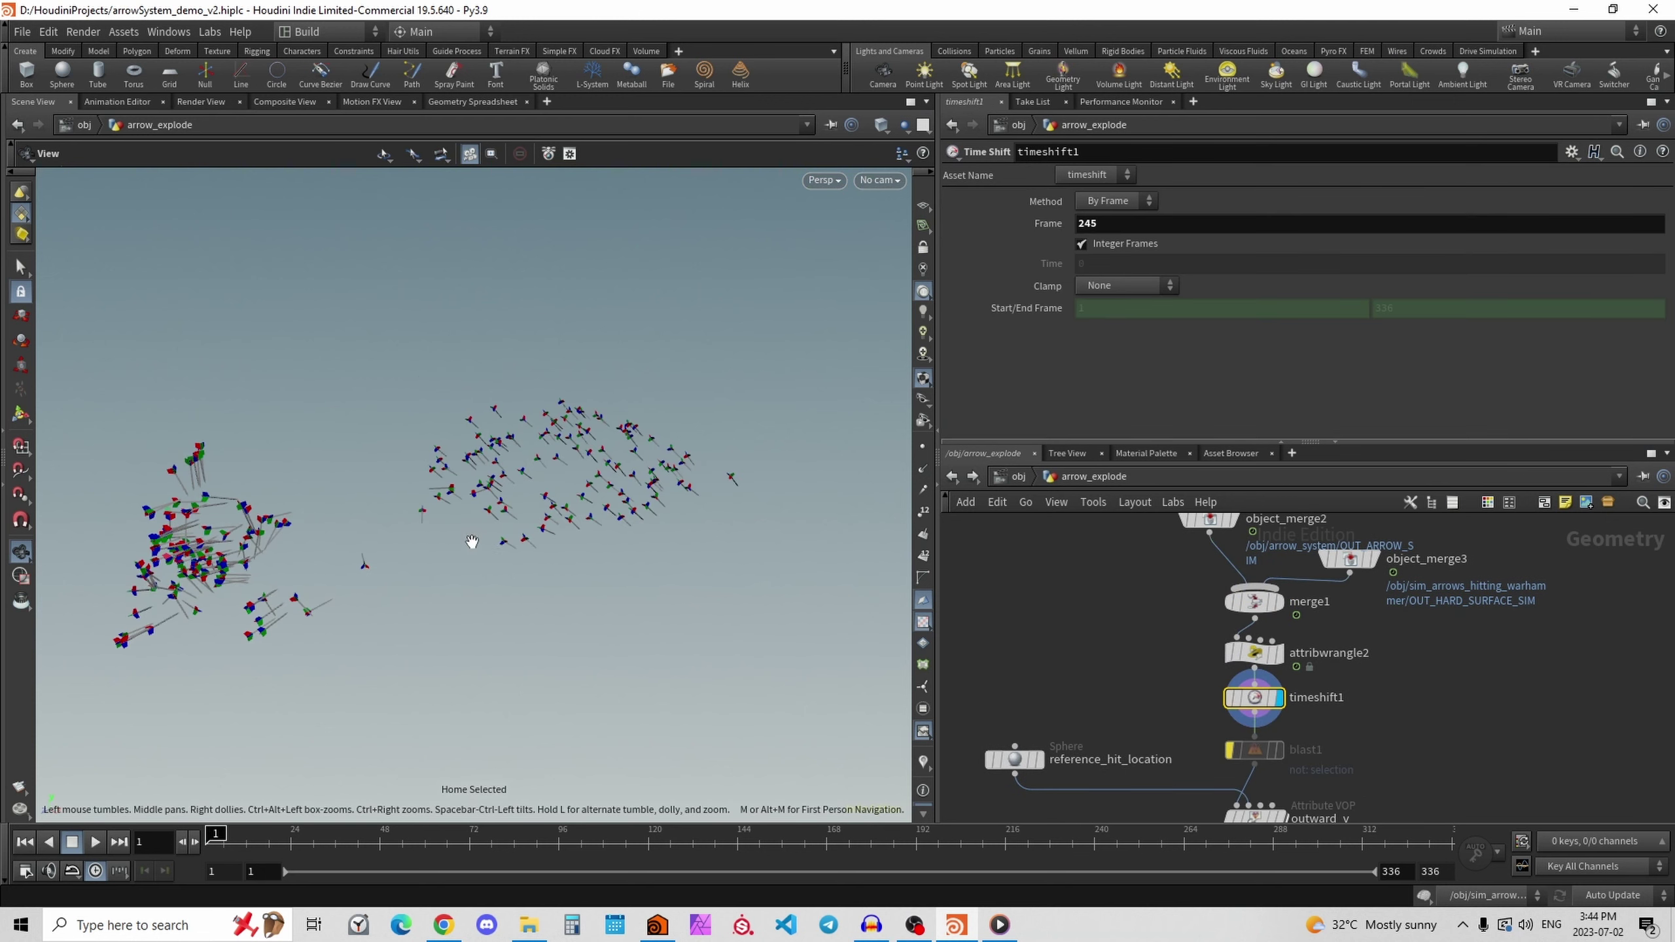
left_click_drag(504, 505, 422, 480)
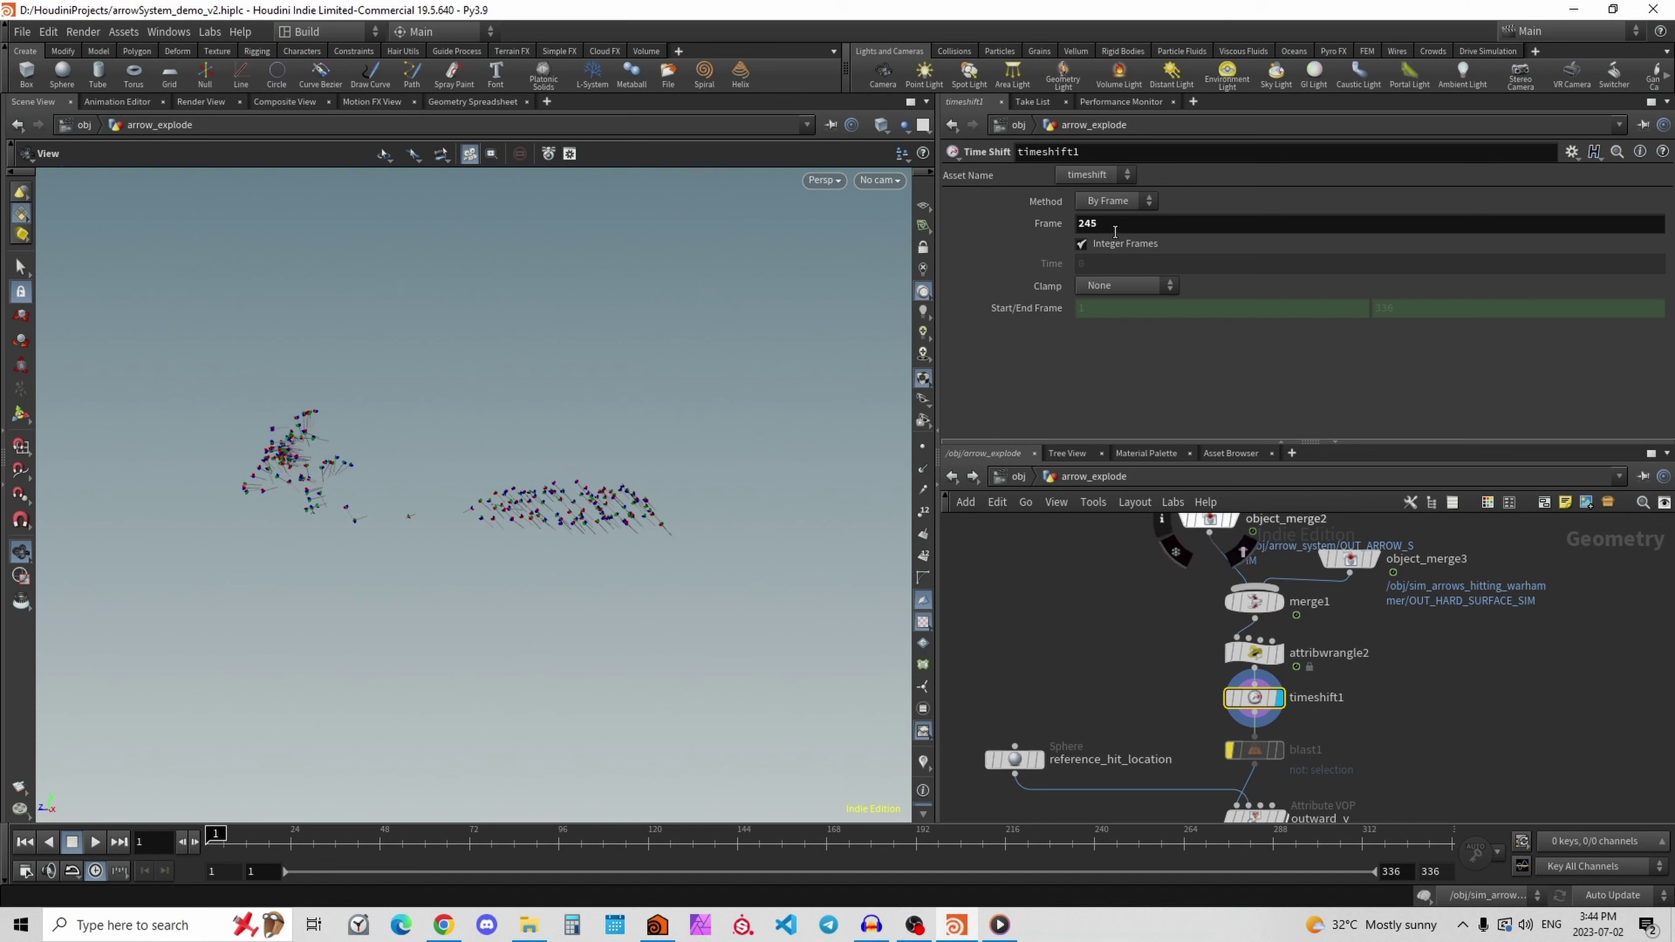
Look through the nodes below timeshift1 and examine the group1 settings.
middle_click_drag(1552, 737, 1542, 540)
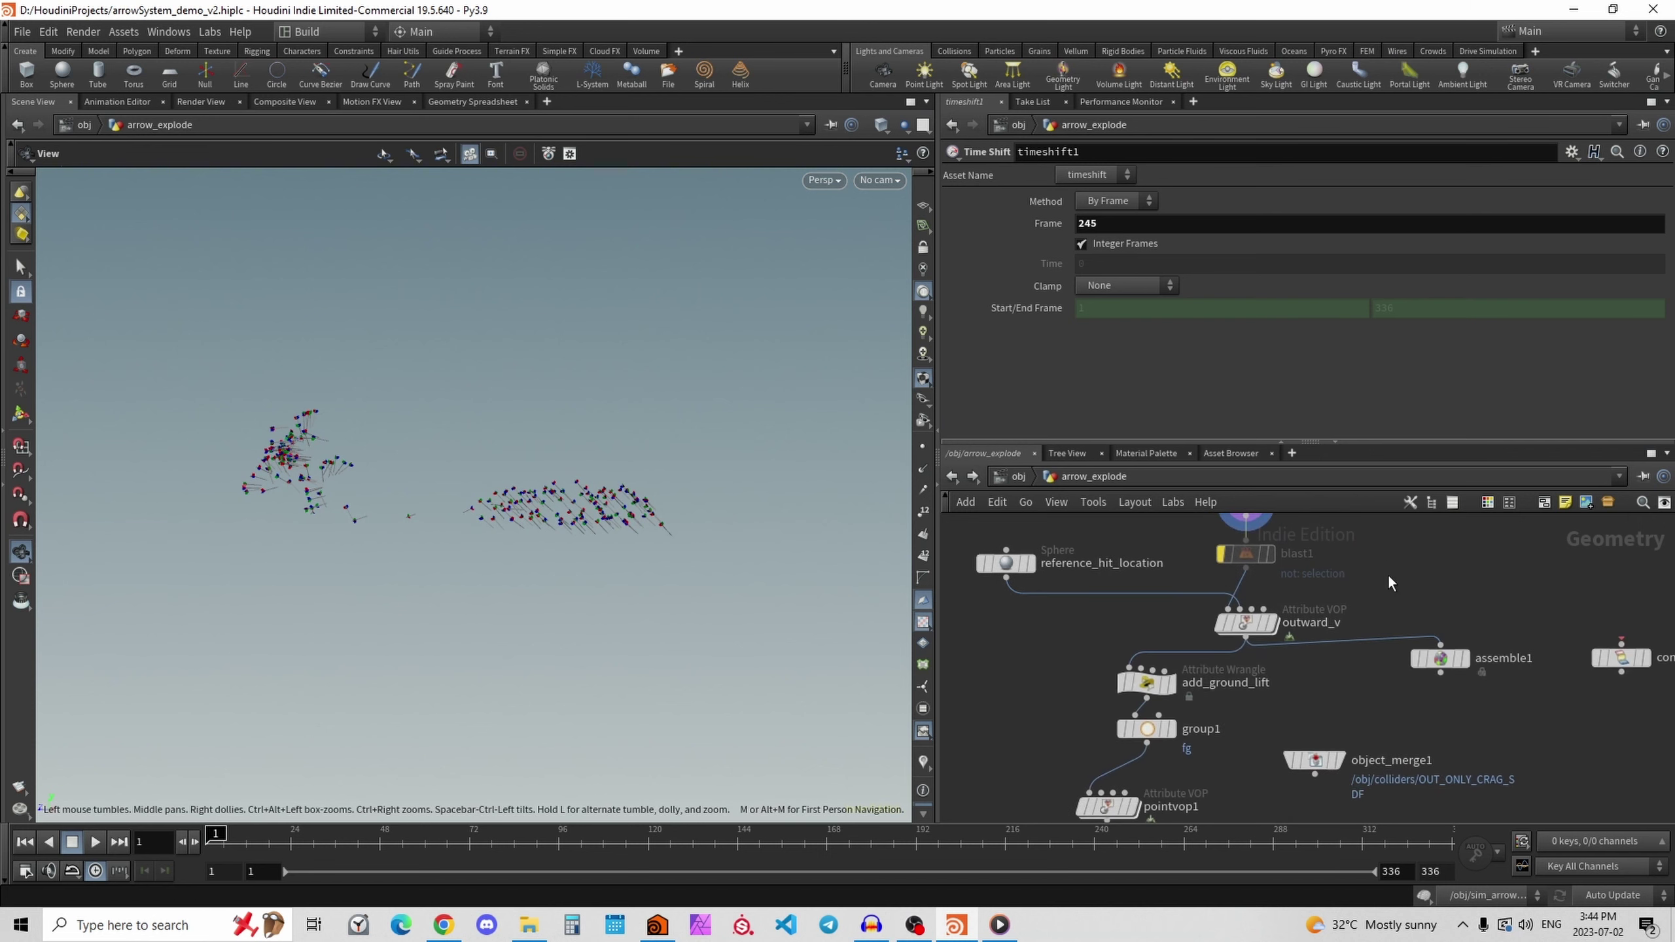
scroll(1264, 673, "down", 5)
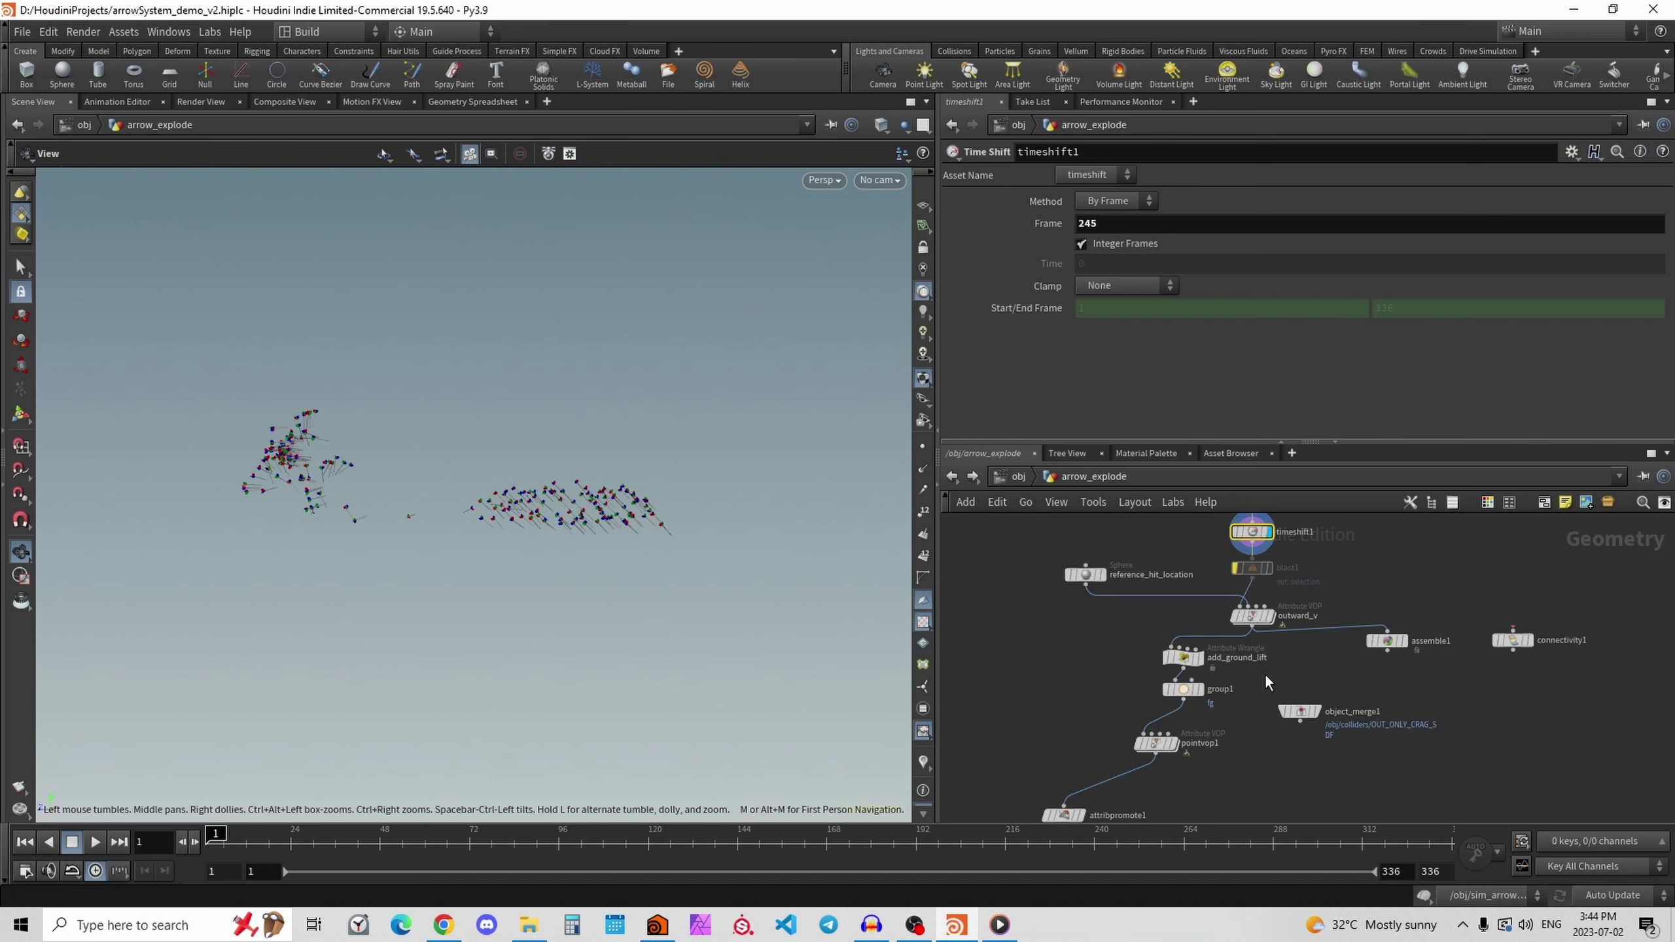
left_click_drag(1074, 618, 1241, 730)
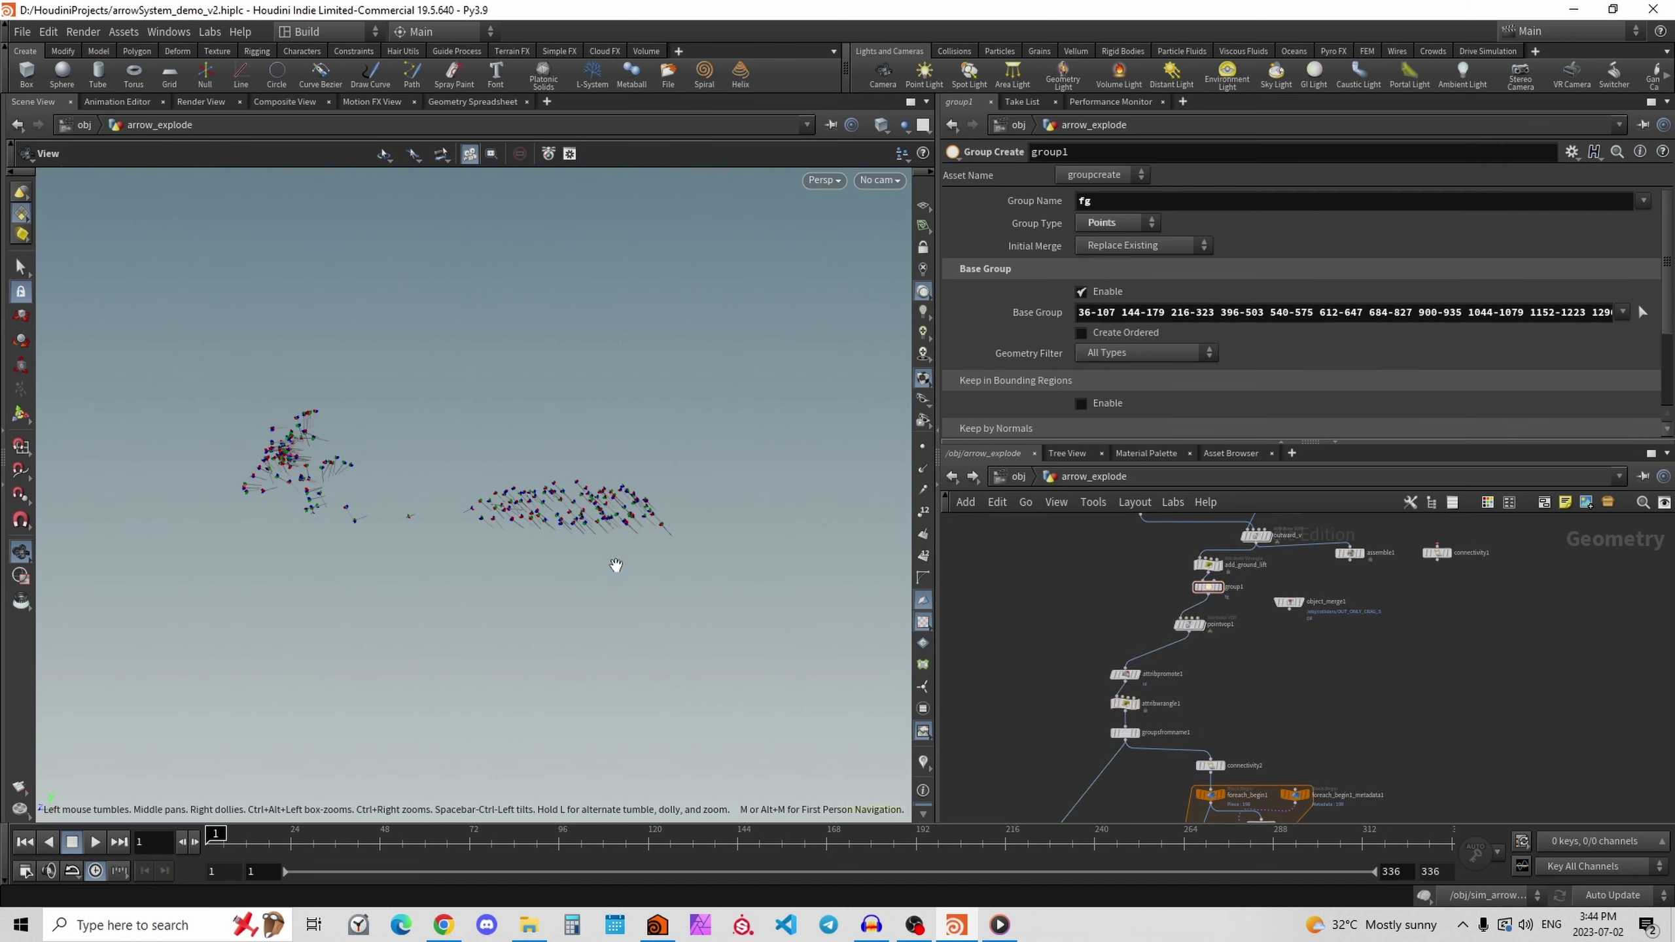
mouse_move(585, 516)
left_mouse_down()
mouse_move(624, 527)
mouse_move(733, 475)
mouse_move(600, 528)
left_mouse_up()
Follow the rest of the arrow_explode network and examine dopnet1's Simulation settings.
scroll(1416, 740, "down", 1)
middle_click_drag(1416, 740, 1346, 623)
scroll(1346, 624, "down", 4)
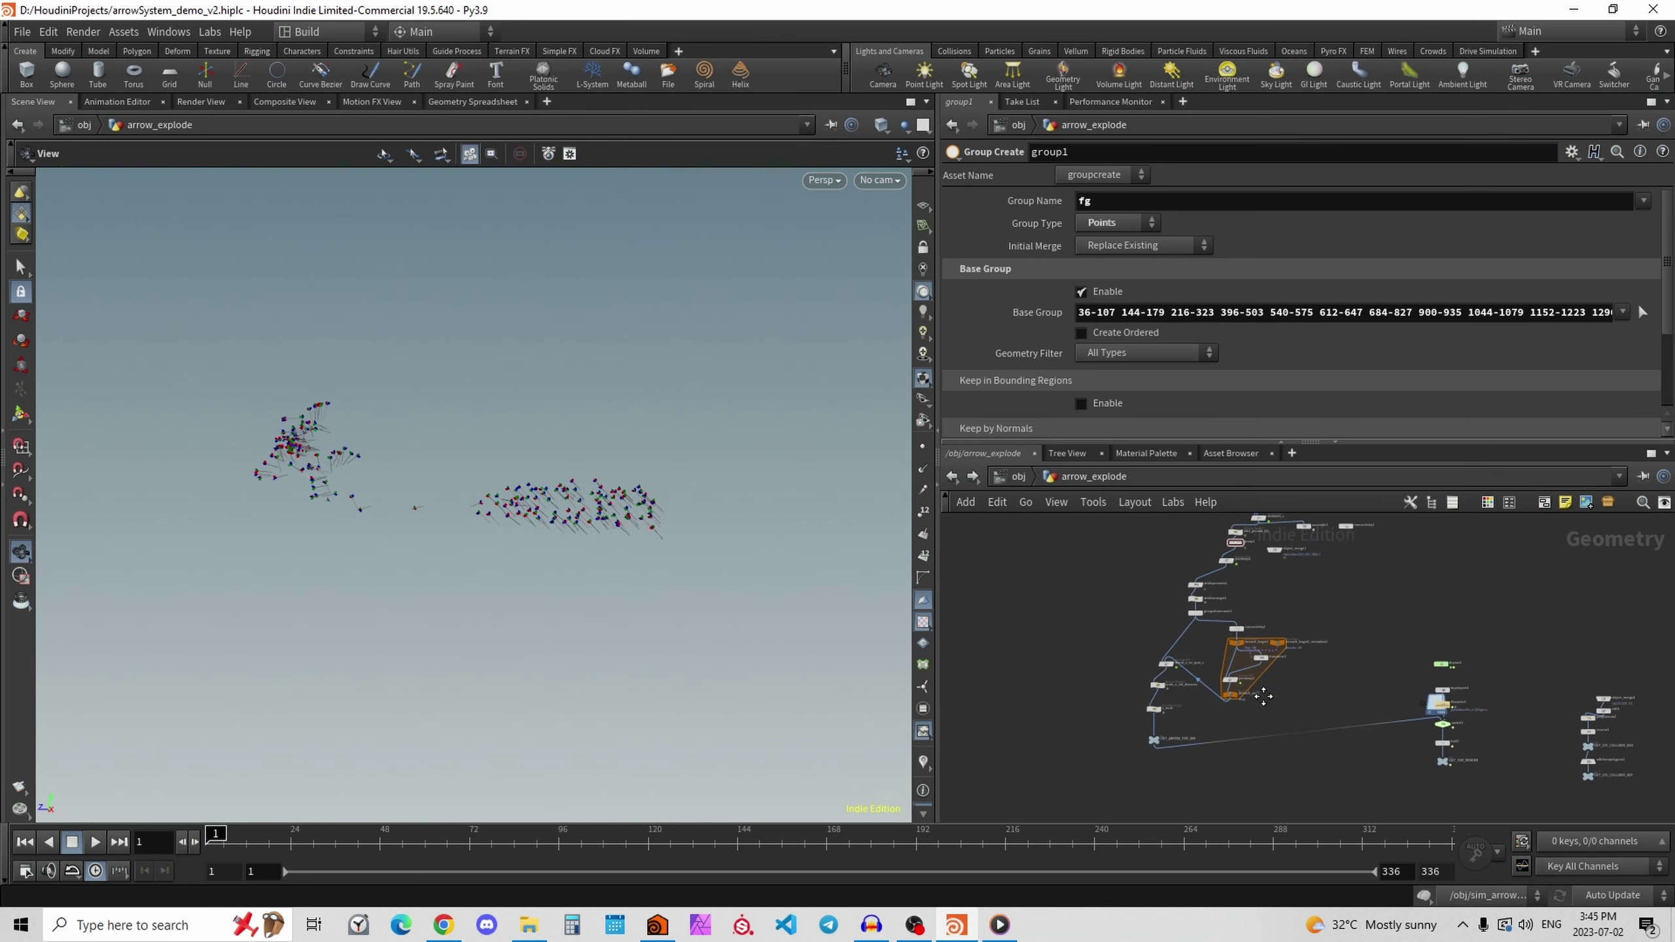
middle_click_drag(1153, 730, 1095, 680)
scroll(1081, 631, "up", 5)
scroll(1225, 762, "up", 1)
middle_click_drag(1660, 687, 1224, 649)
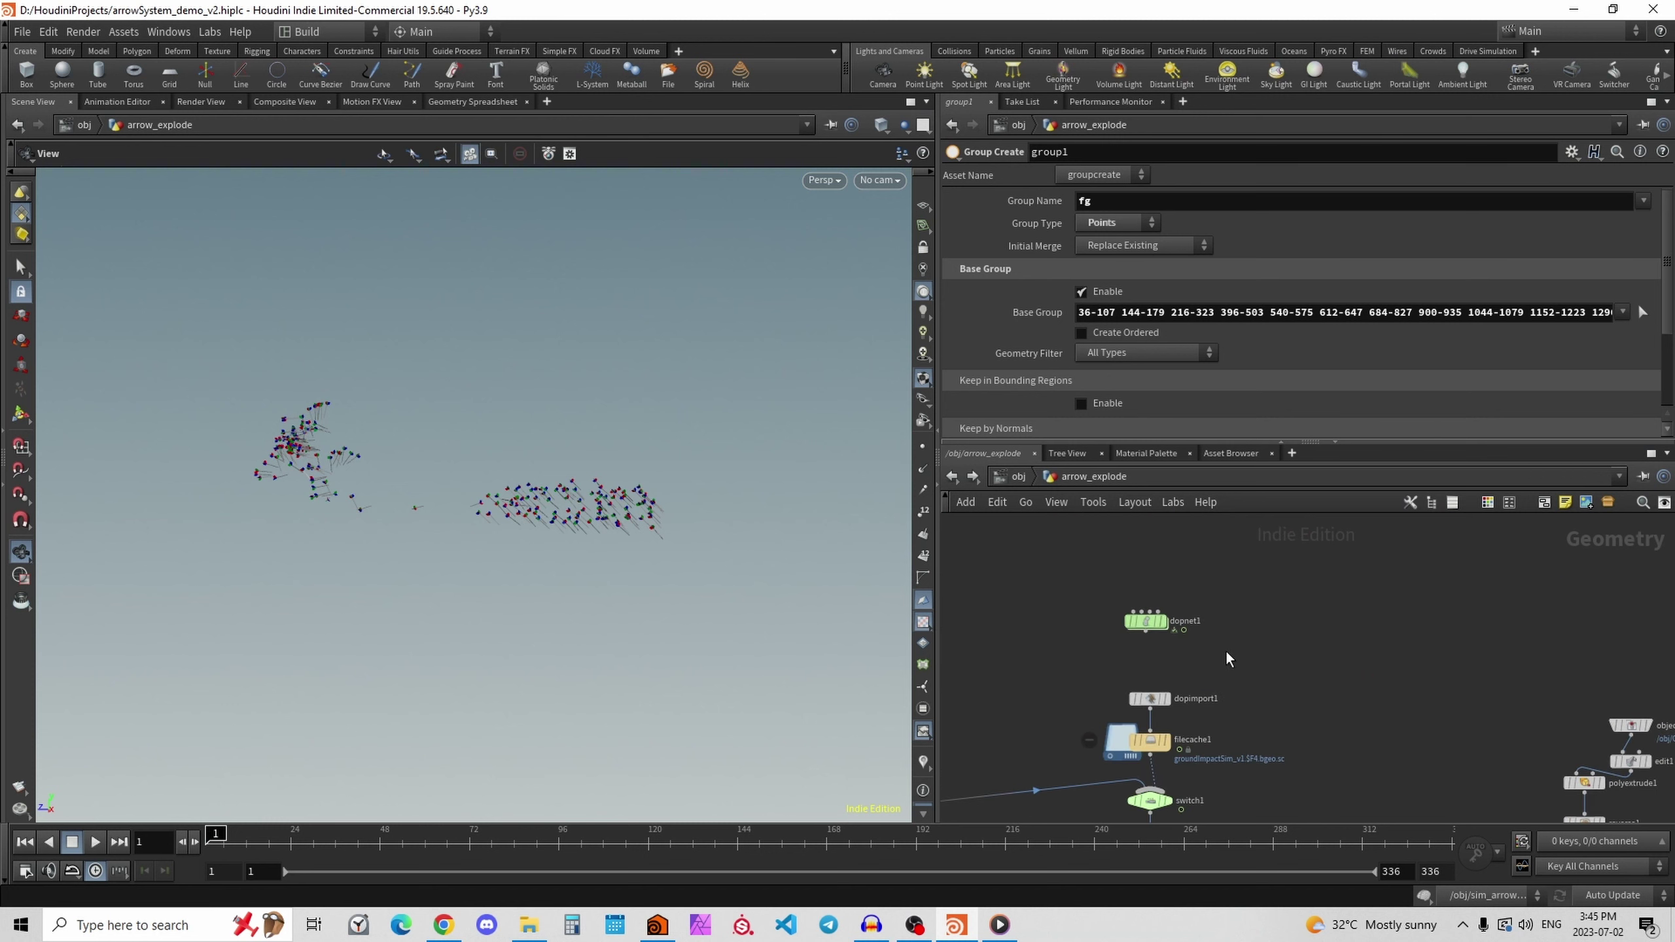
left_click_drag(1223, 644, 1088, 600)
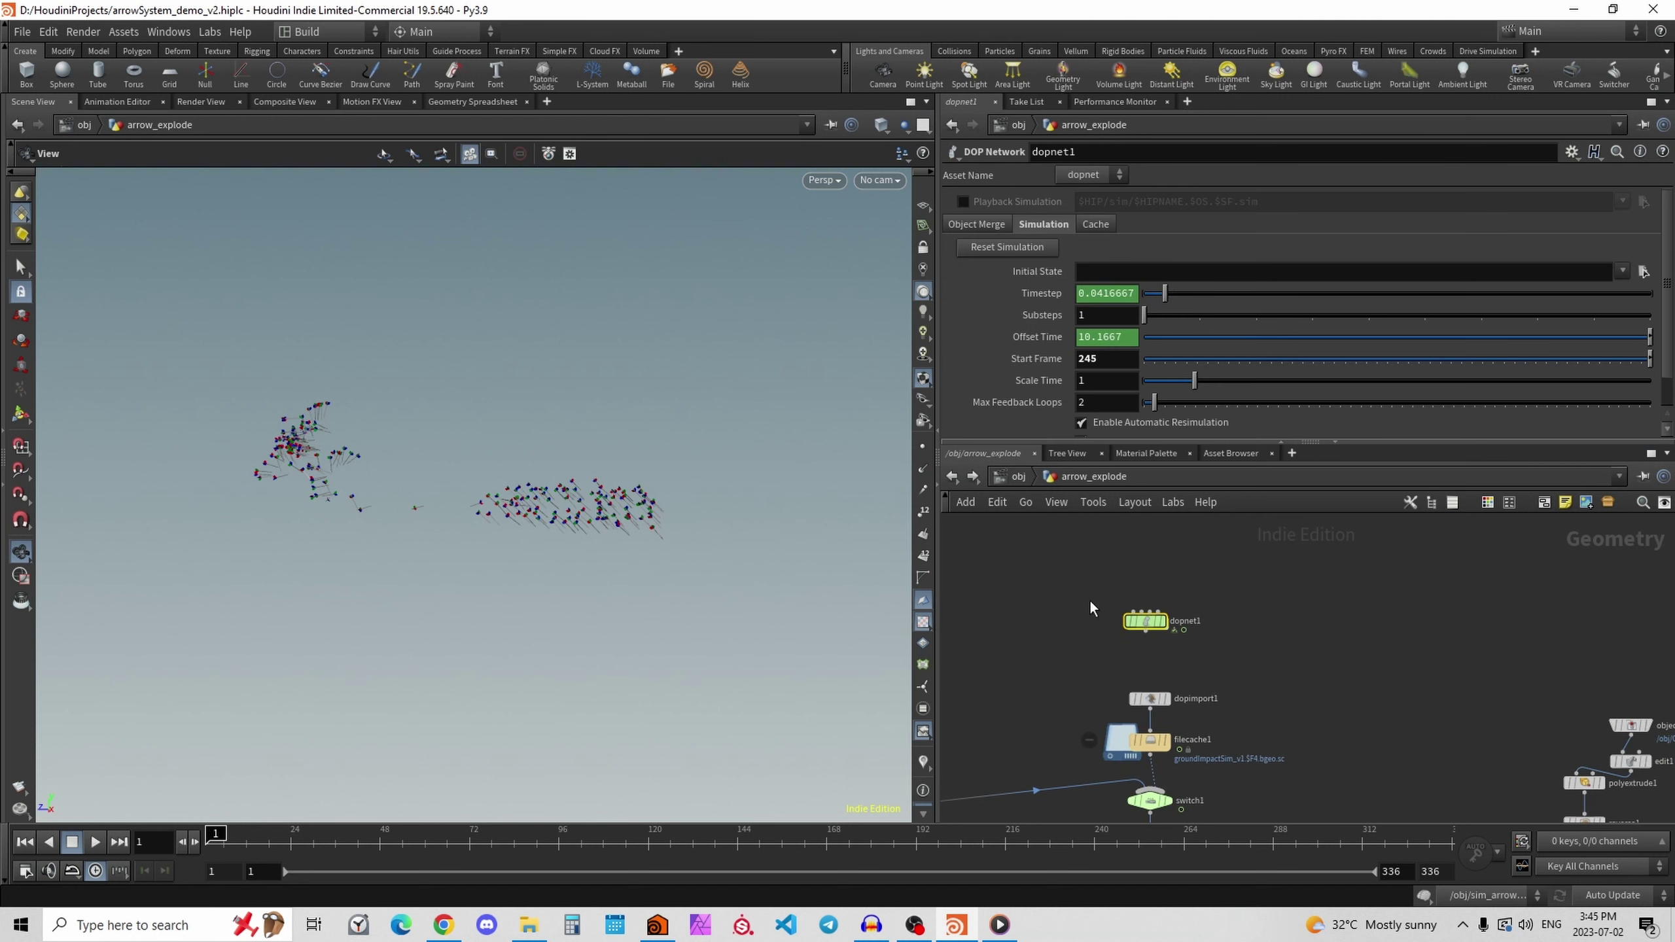
Open arrow_explode's dopnet1 and examine rbdfracturedobject1's creation frame and SOP path.
double_click(1146, 618)
left_click(1239, 581)
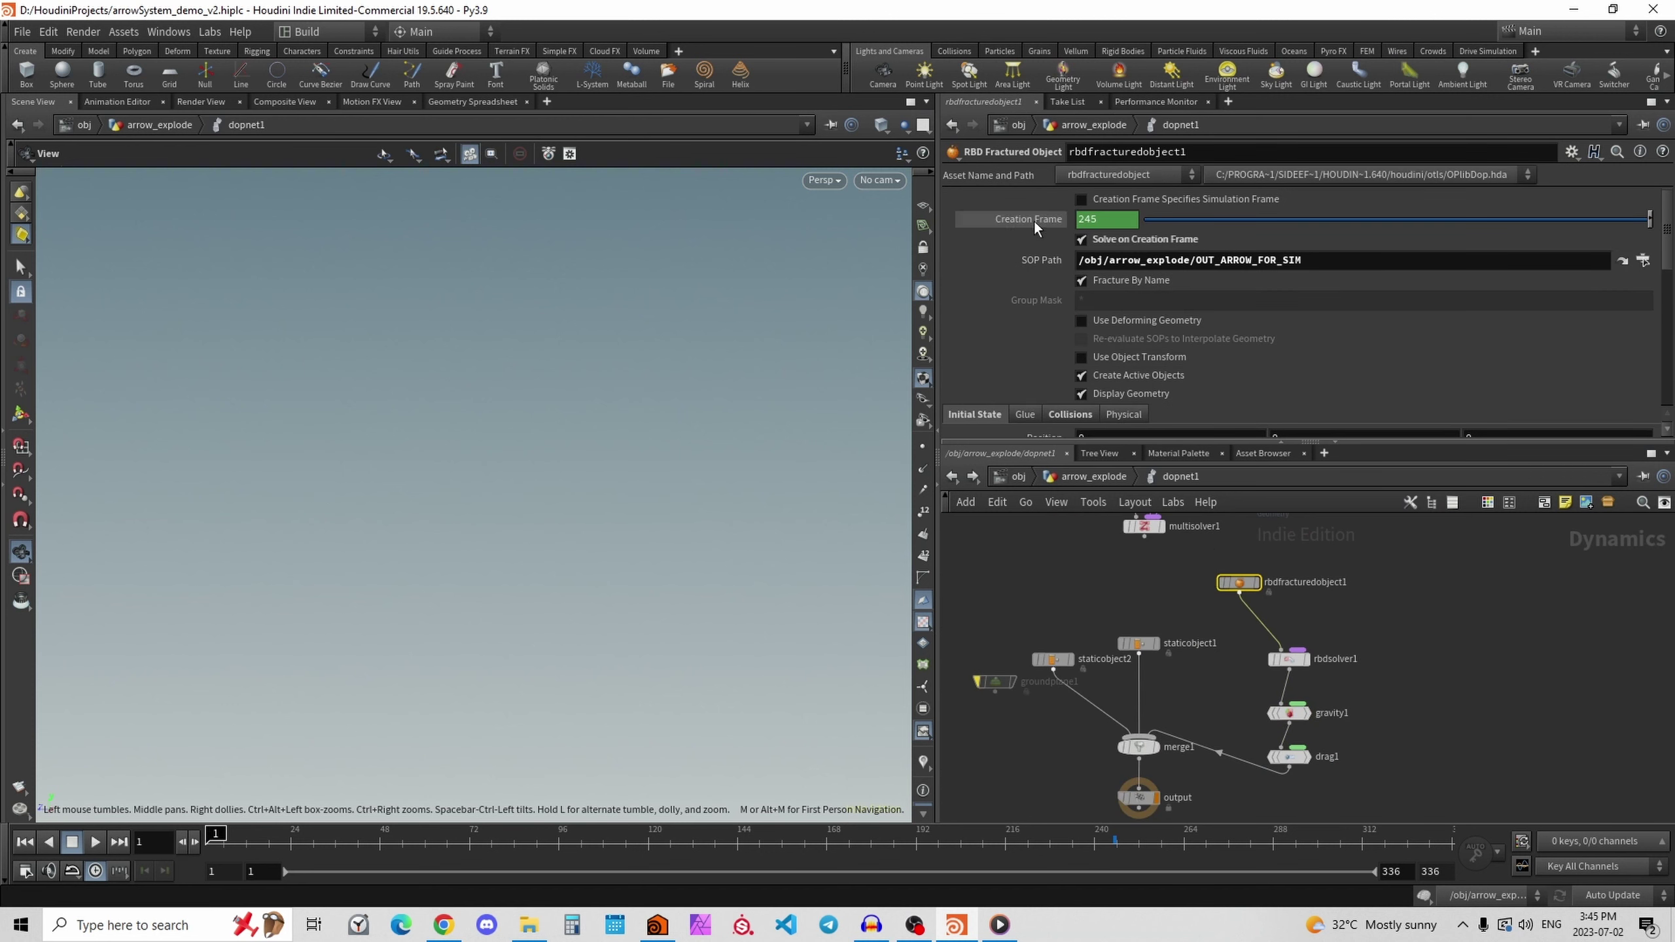
middle_click_drag(1396, 713, 1408, 671)
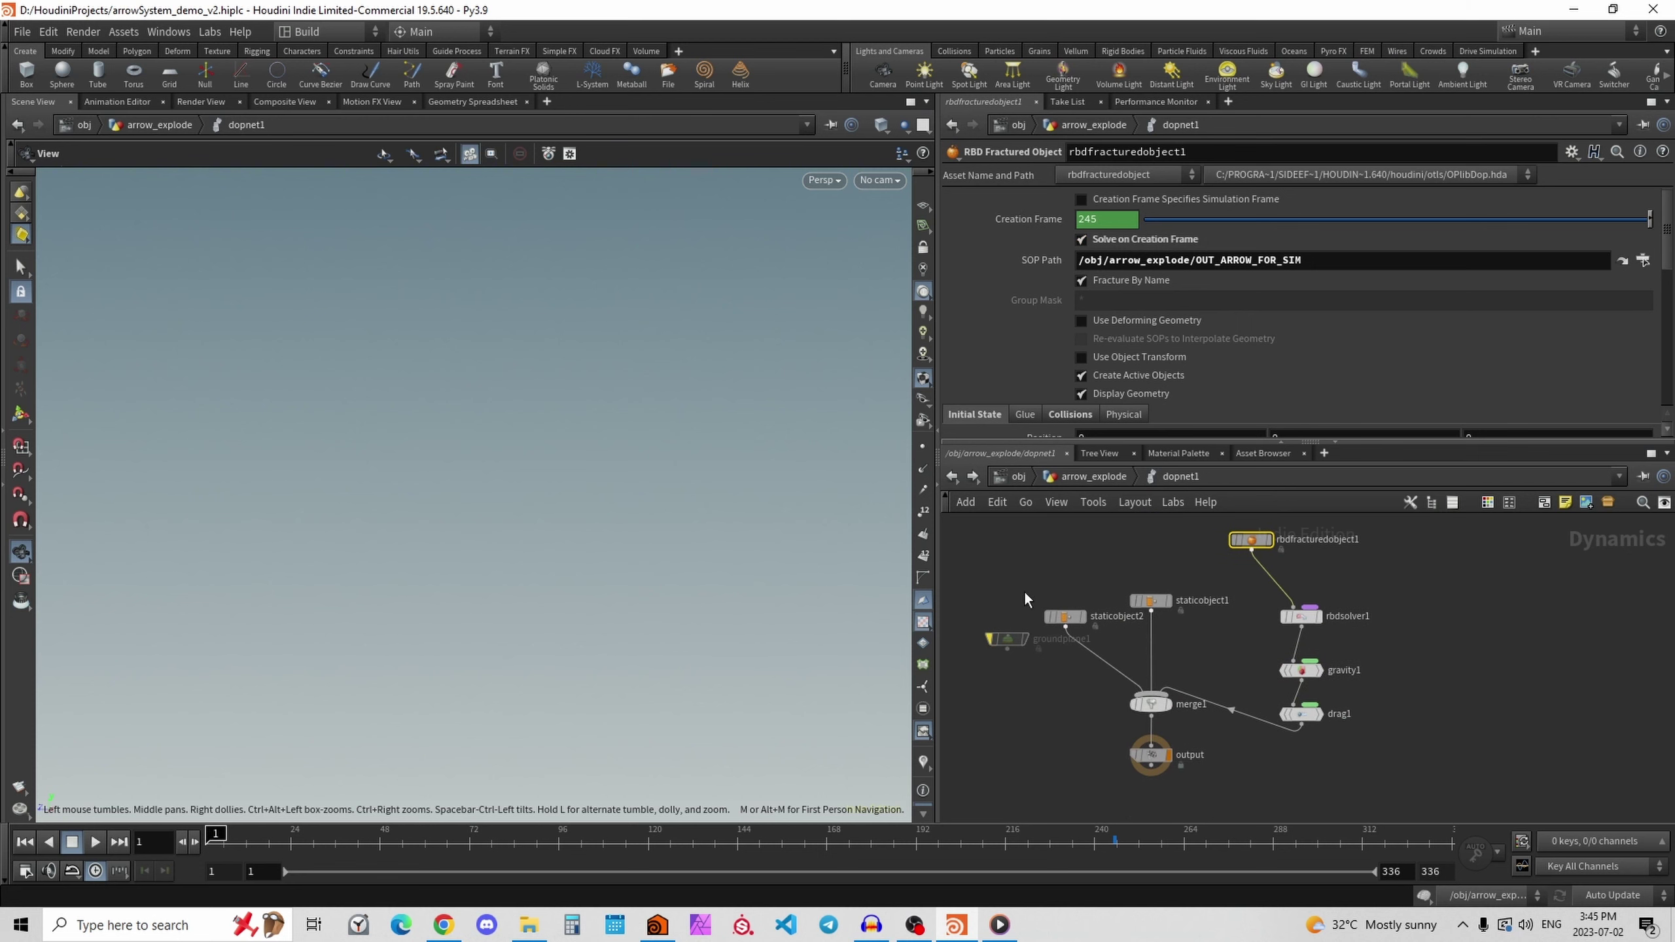
Examine the collider sources of staticobject2 and staticobject1, and the force settings of drag1.
left_click(1080, 617)
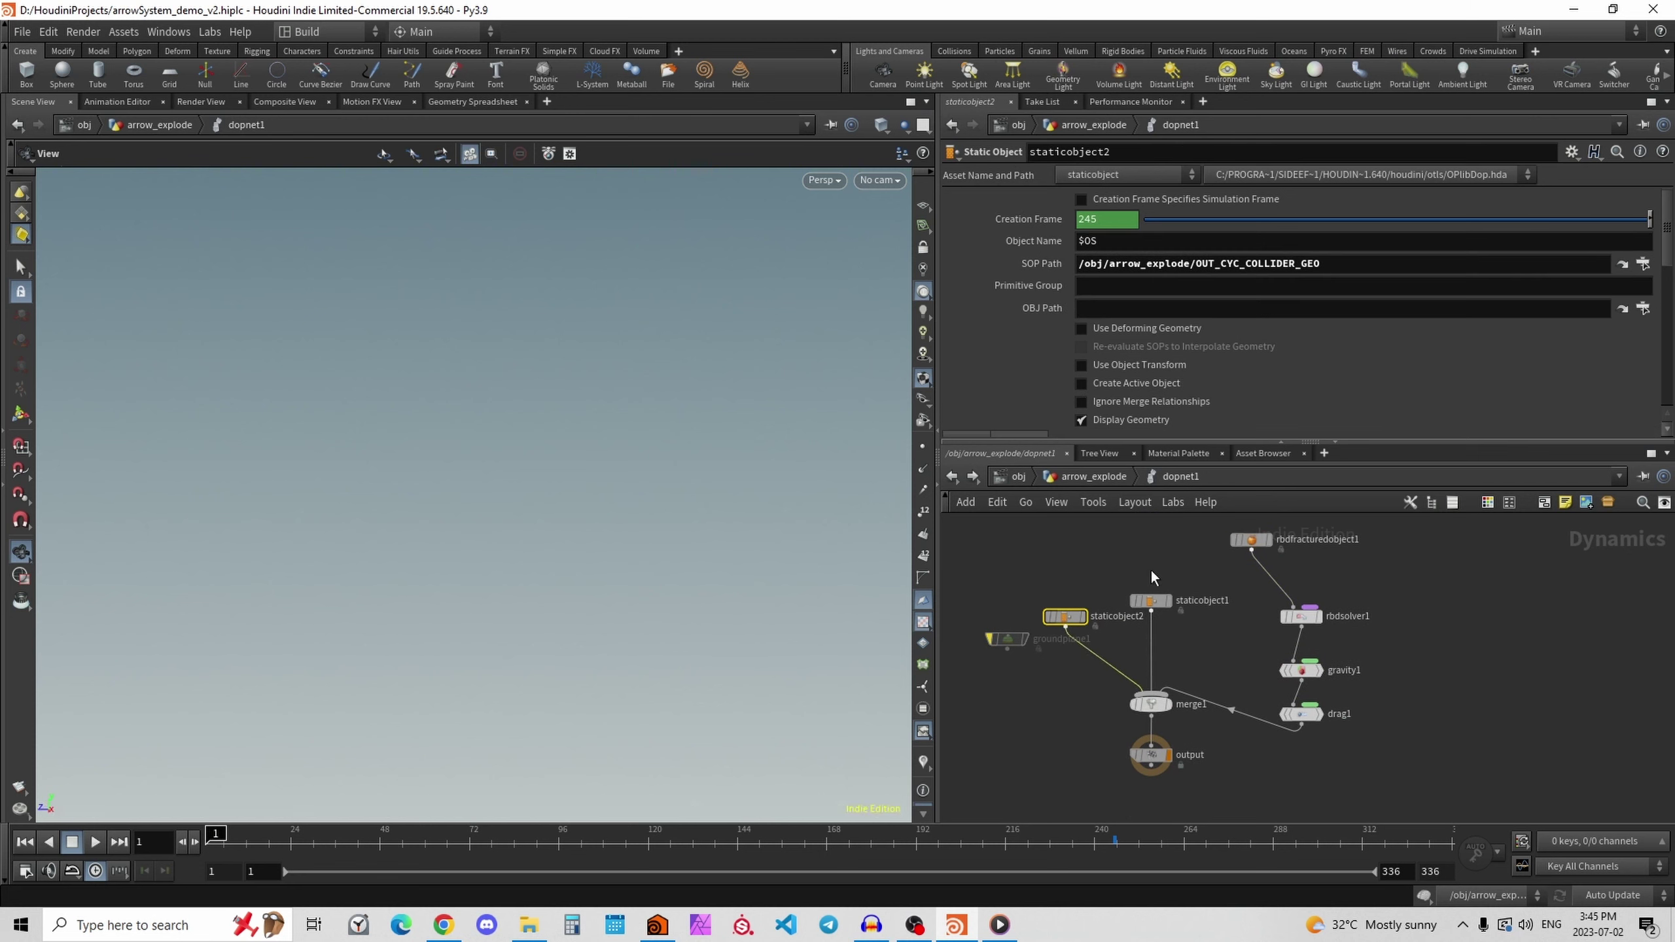
left_click(1163, 600)
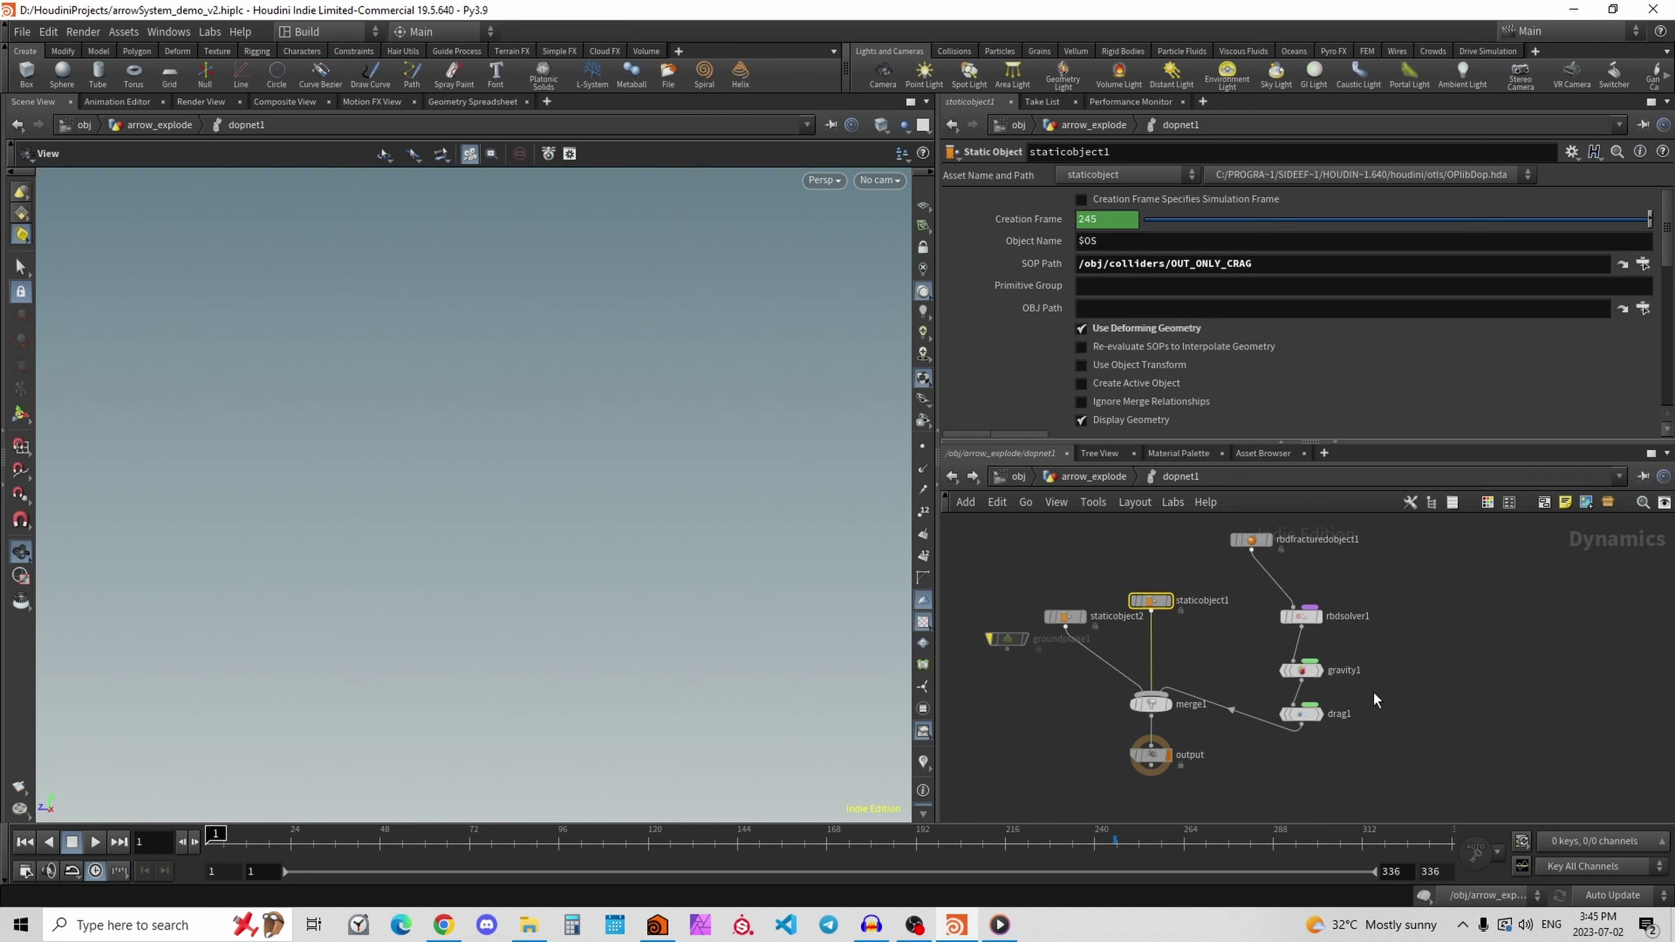
left_click_drag(1370, 696, 1279, 738)
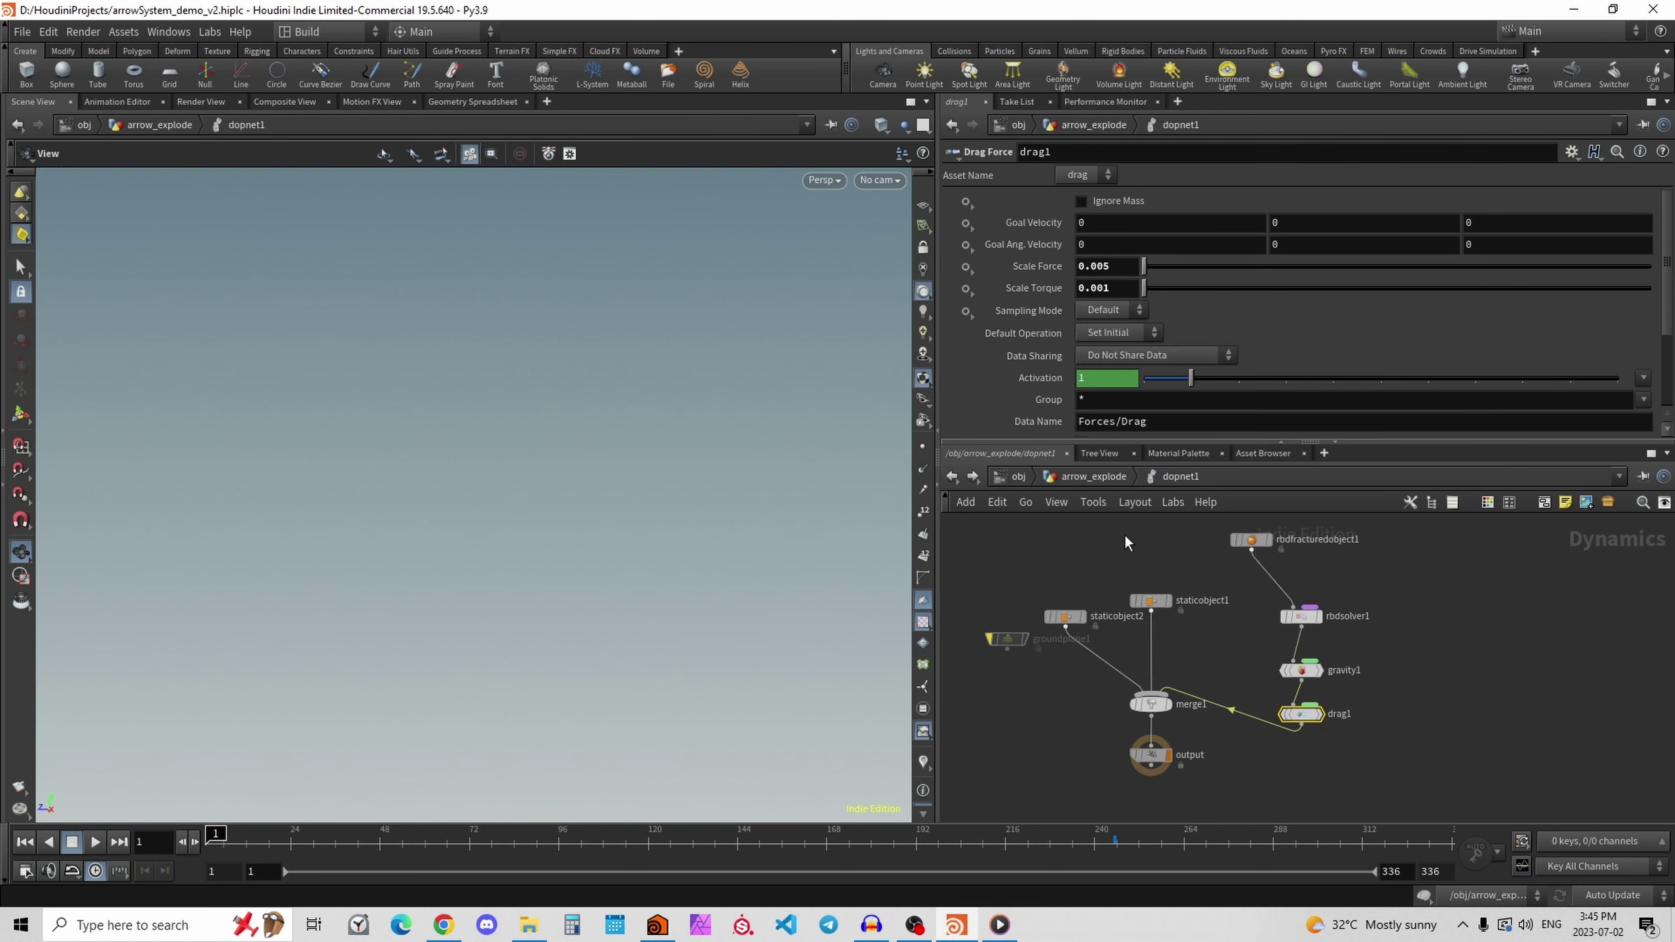
Return to arrow_explode, display filecache1 and scrub its cached ground impact simulation back to frame 1.
left_click(1079, 478)
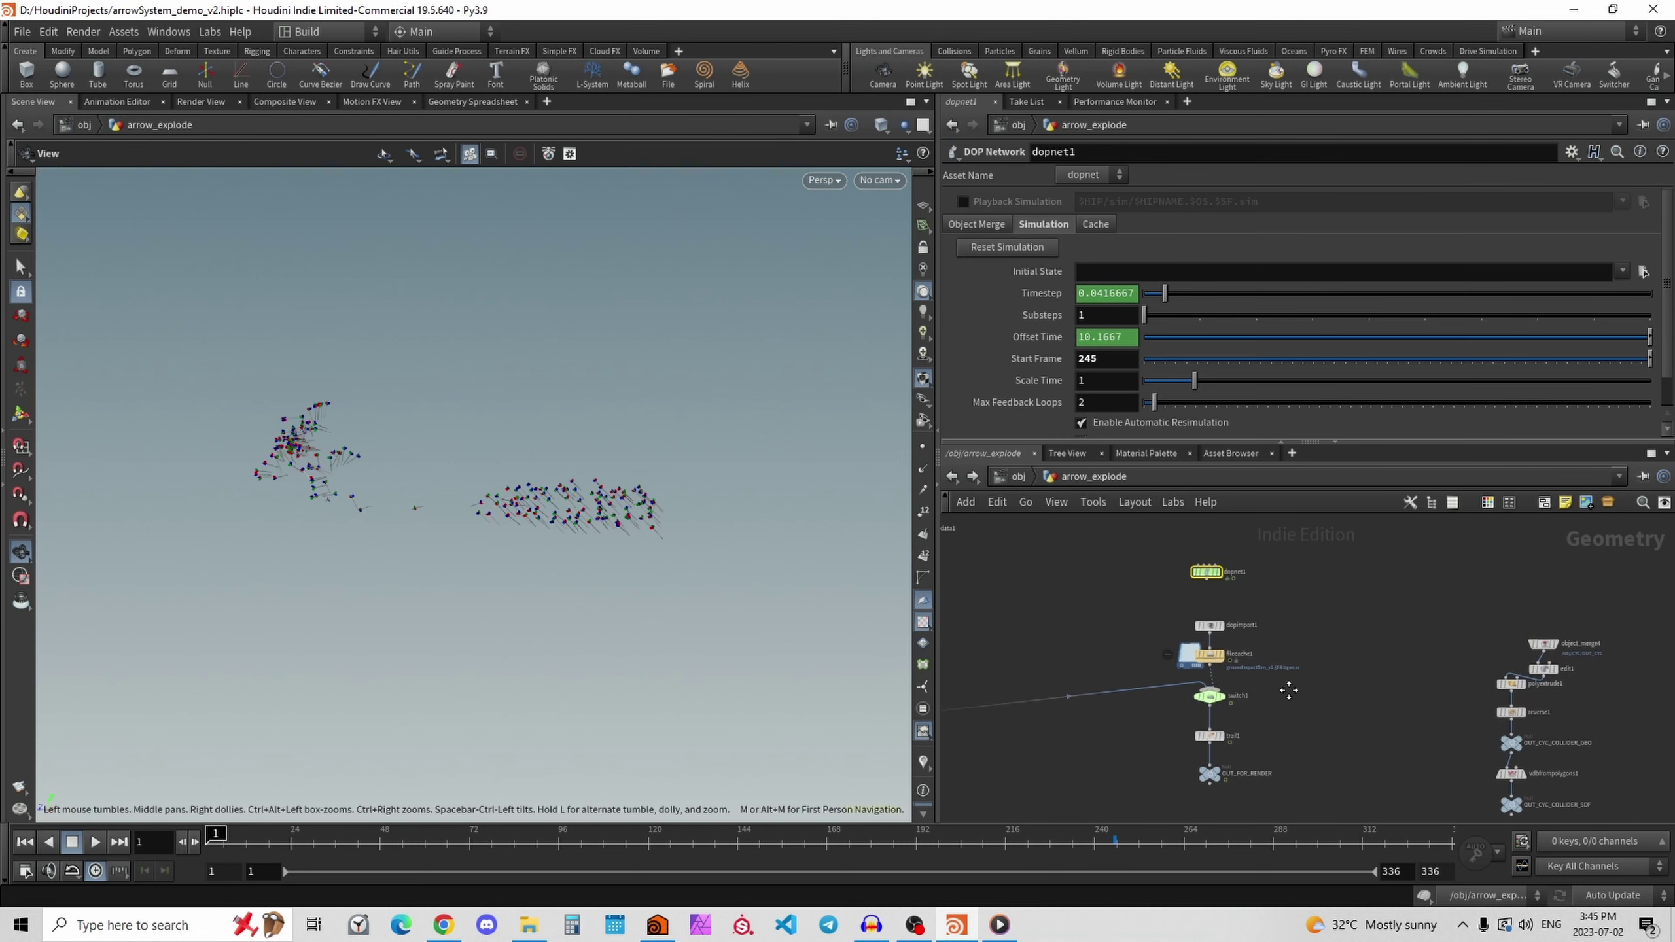
scroll(1221, 627, "up", 2)
left_click(1232, 653)
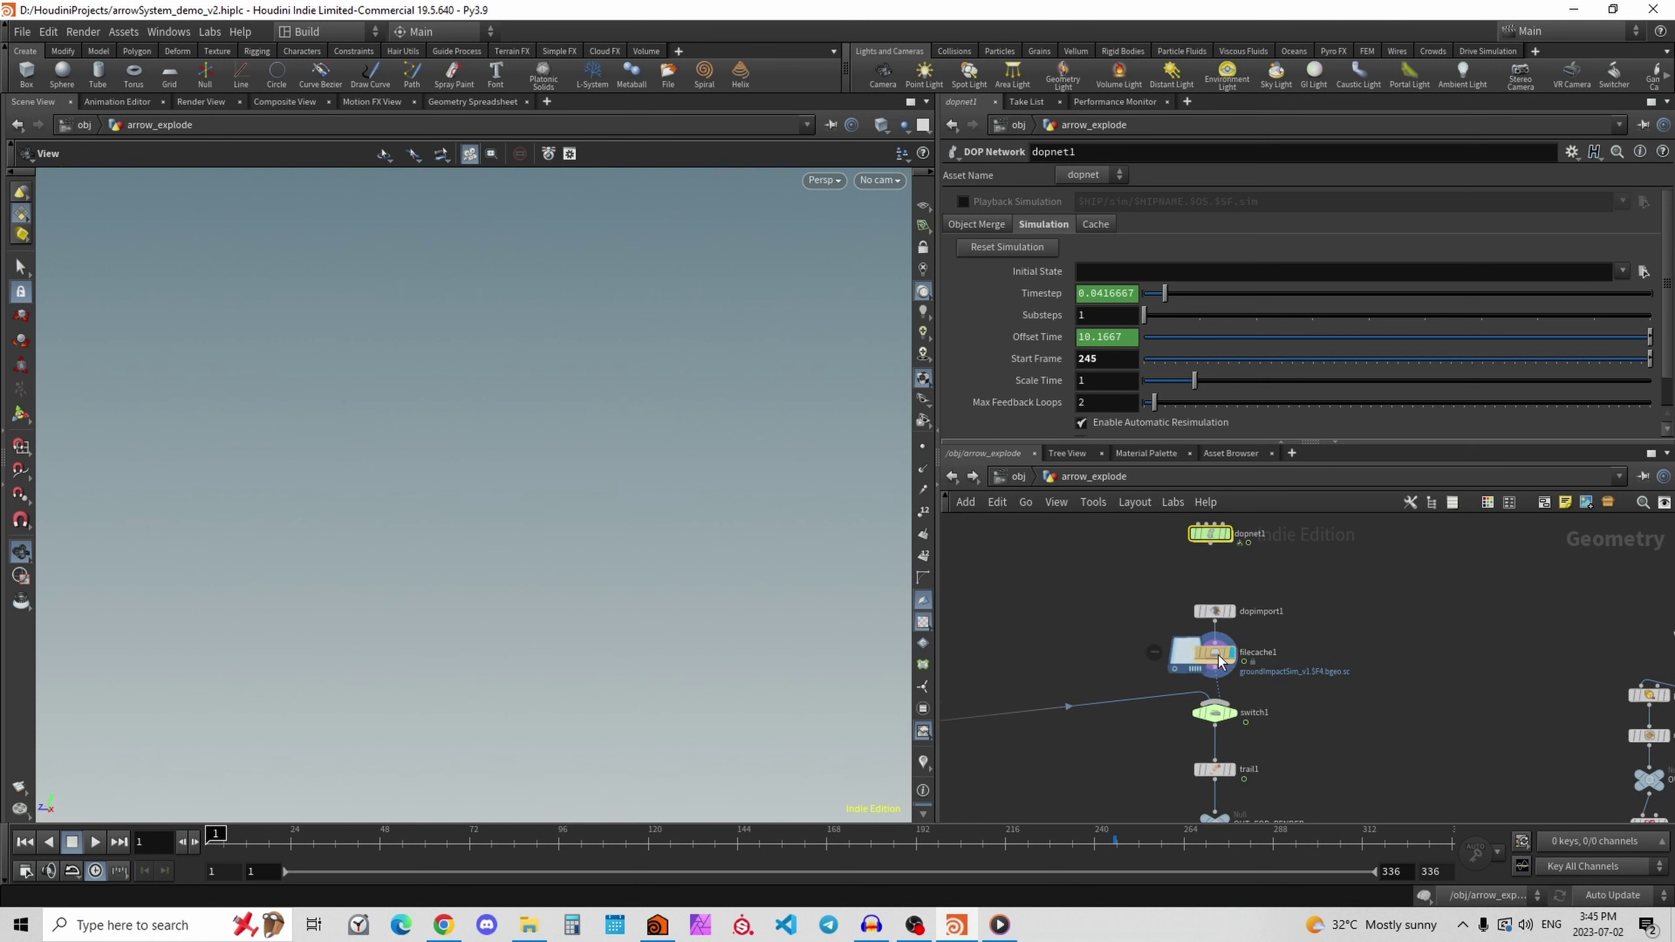
left_click(1216, 653)
left_click_drag(455, 837, 208, 841)
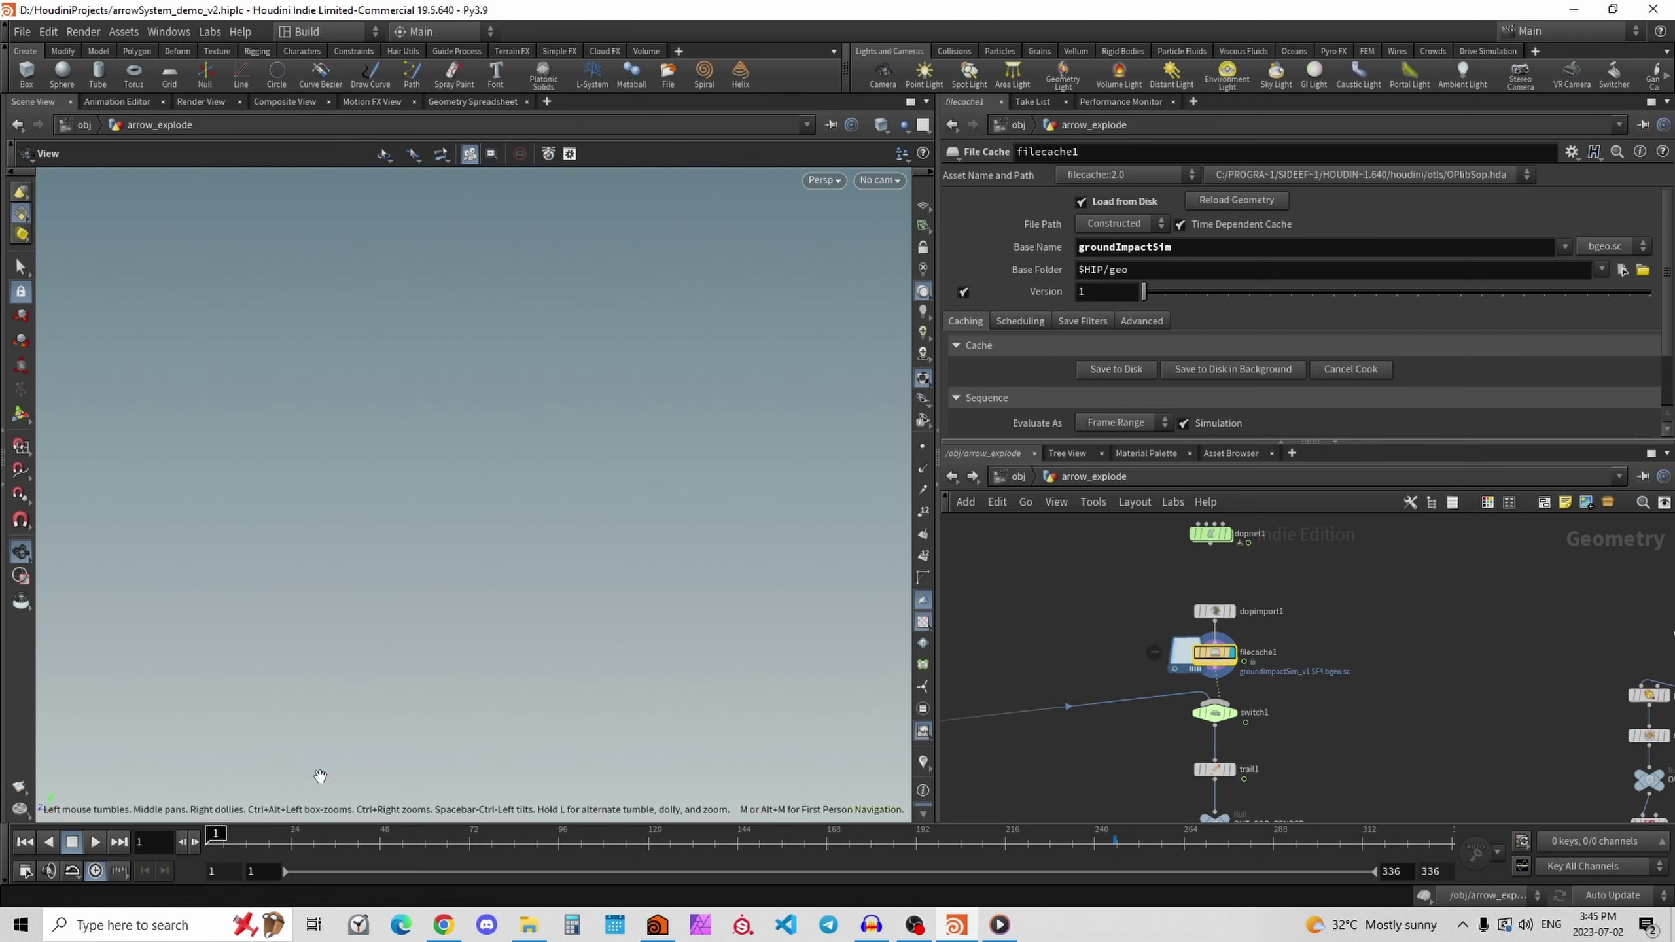
Reopen render_arrows, examine switch1's Select Input expression and display merge1.
left_click(1029, 476)
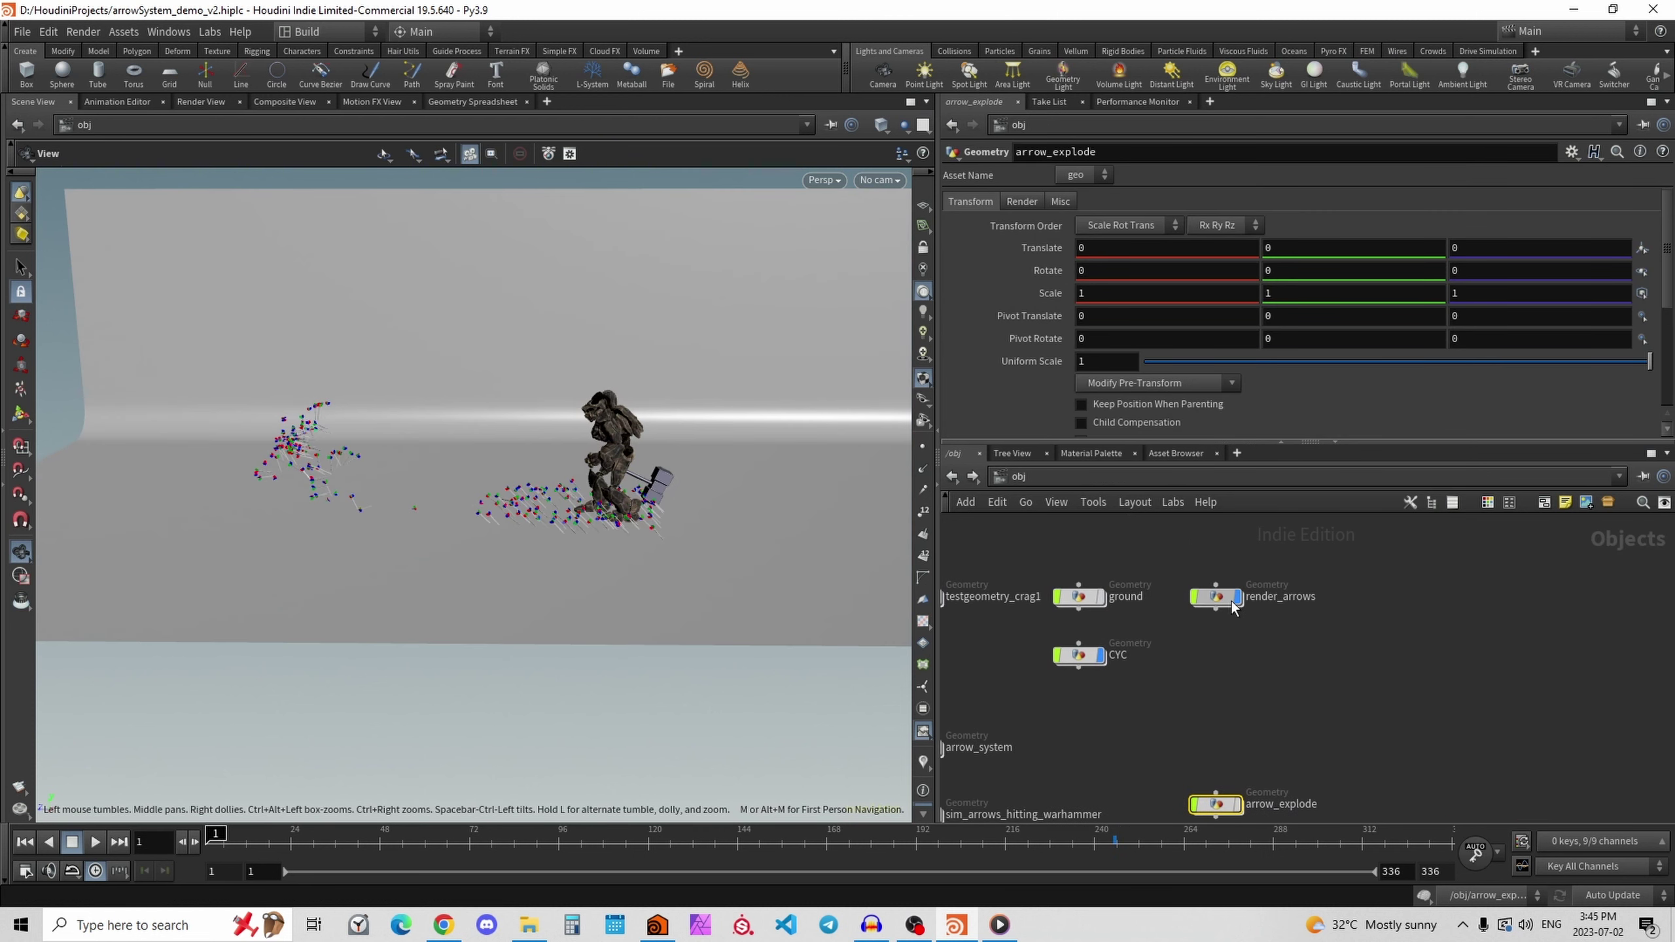
double_click(1232, 609)
left_click(1174, 708)
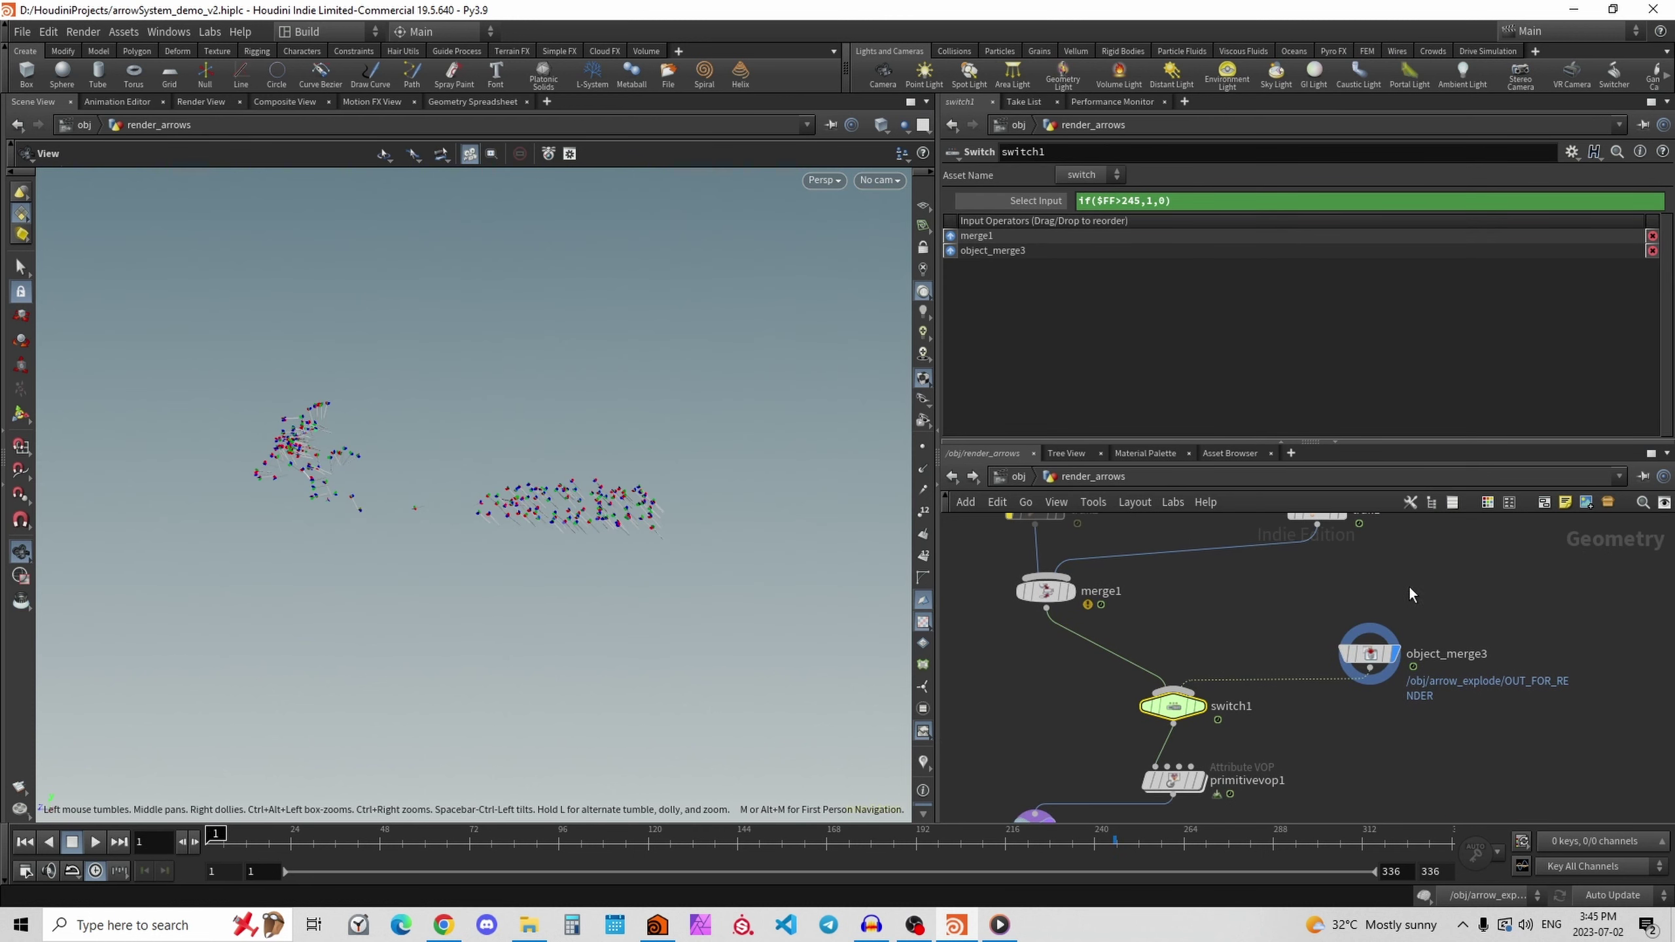
left_click(1044, 589)
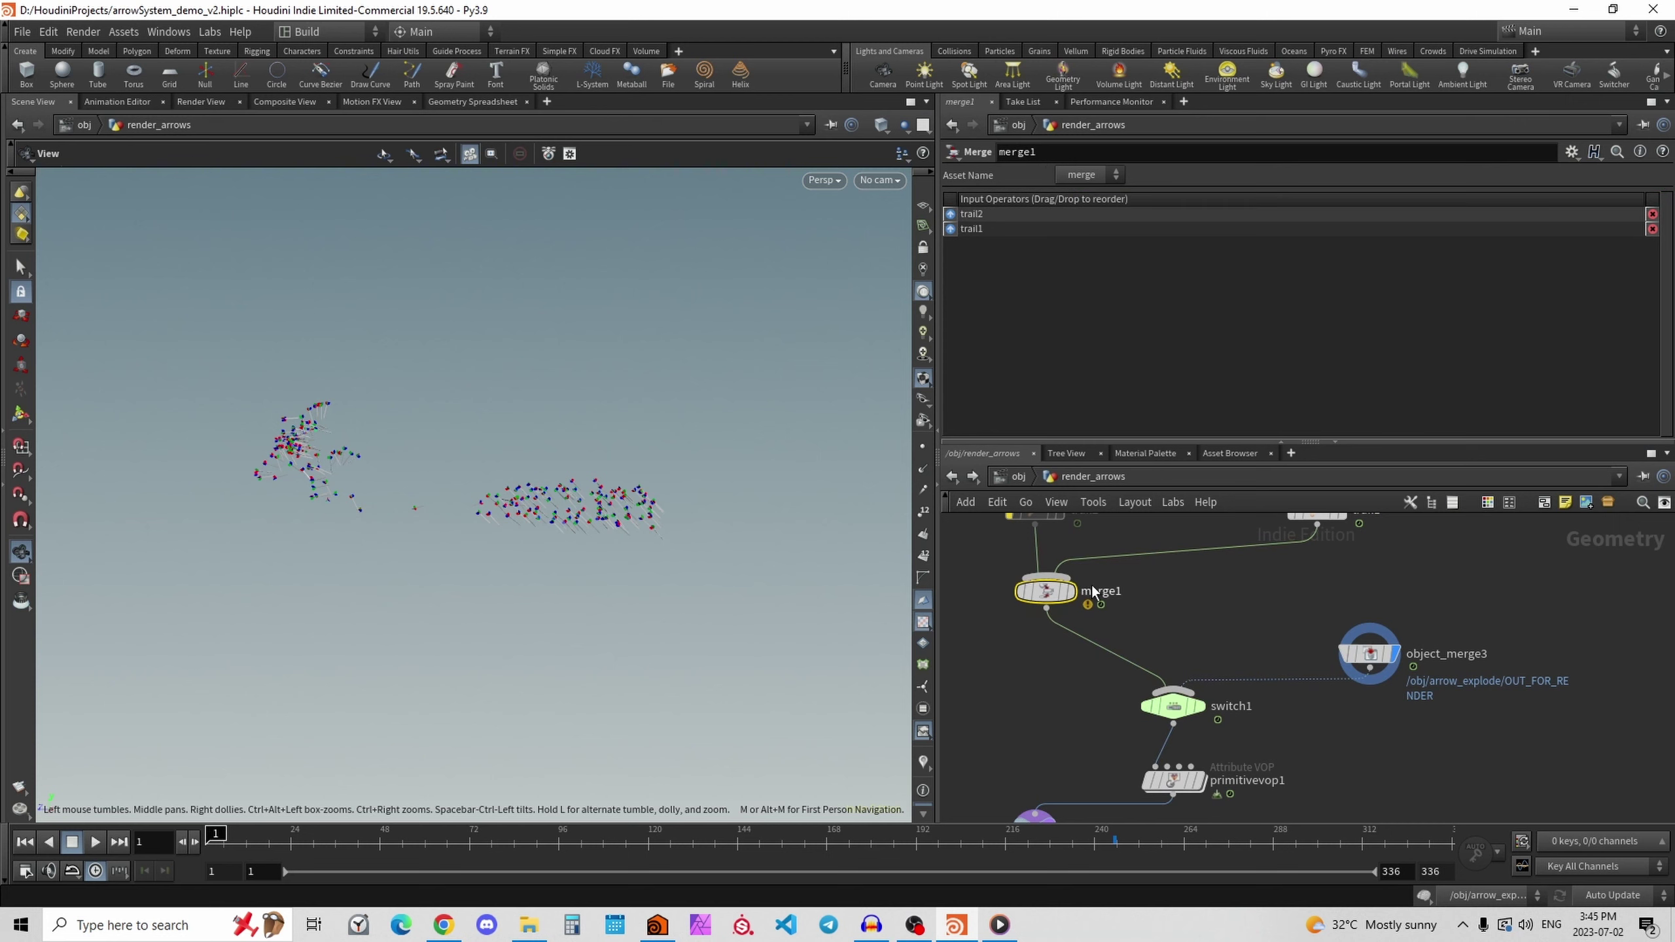
left_click(1071, 591)
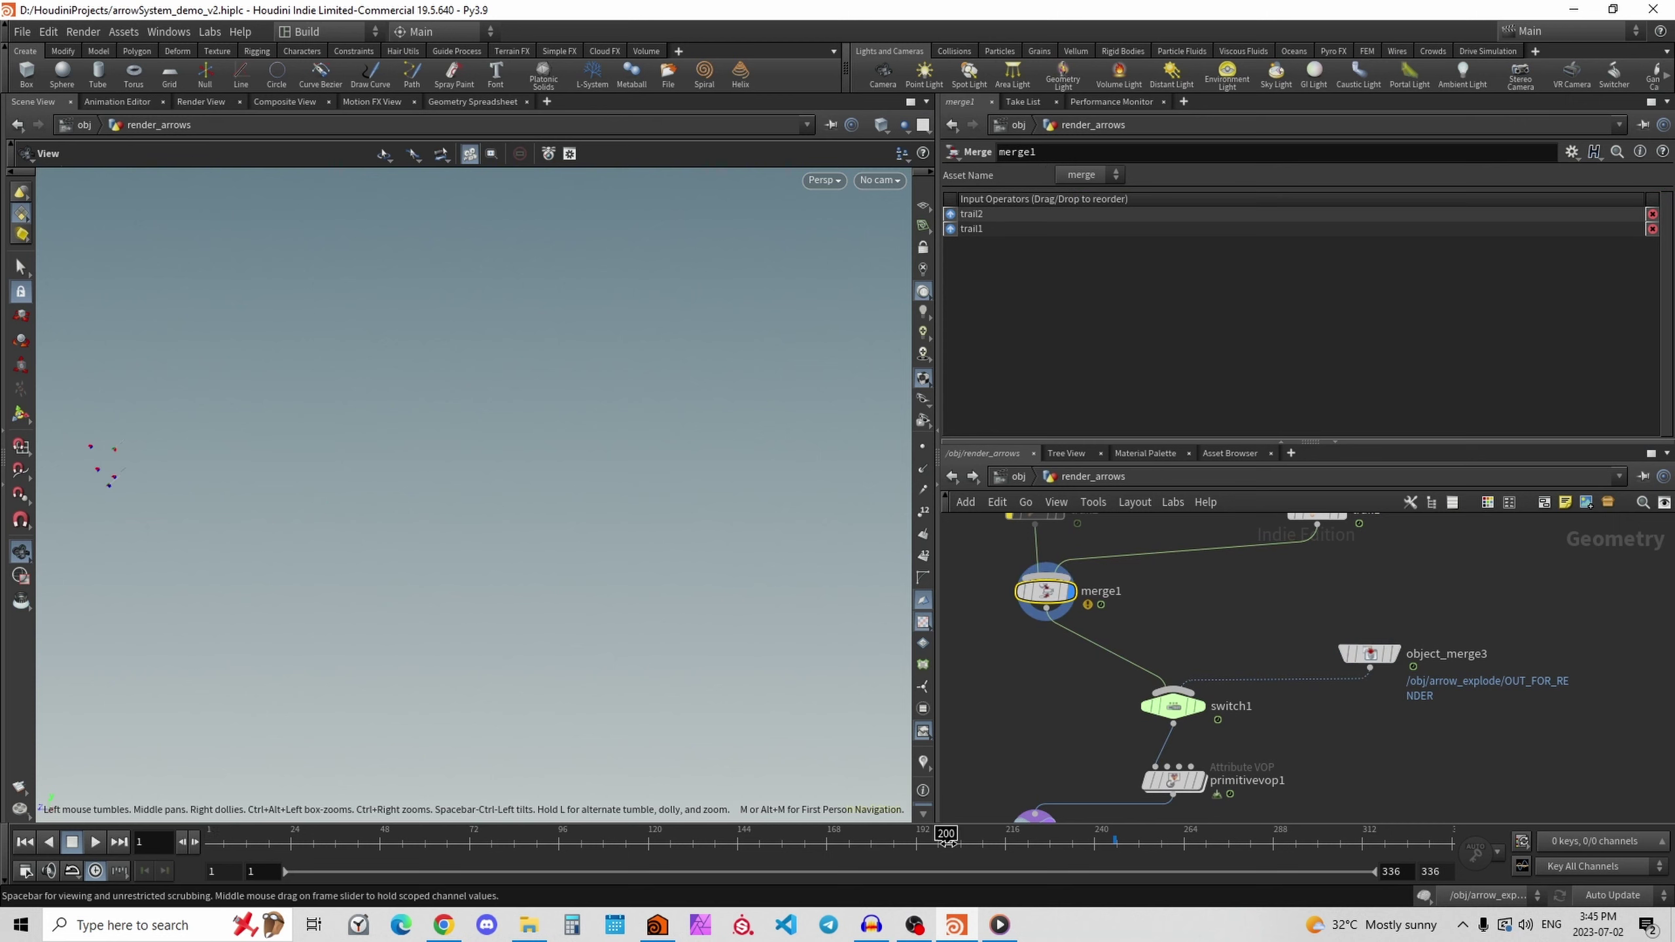
Scrub merge1's arrow simulation to frame 66, display switch1, and examine the downstream primitivevop1 with its settings and displayed output.
left_click_drag(1097, 837, 446, 837)
left_click(1199, 706)
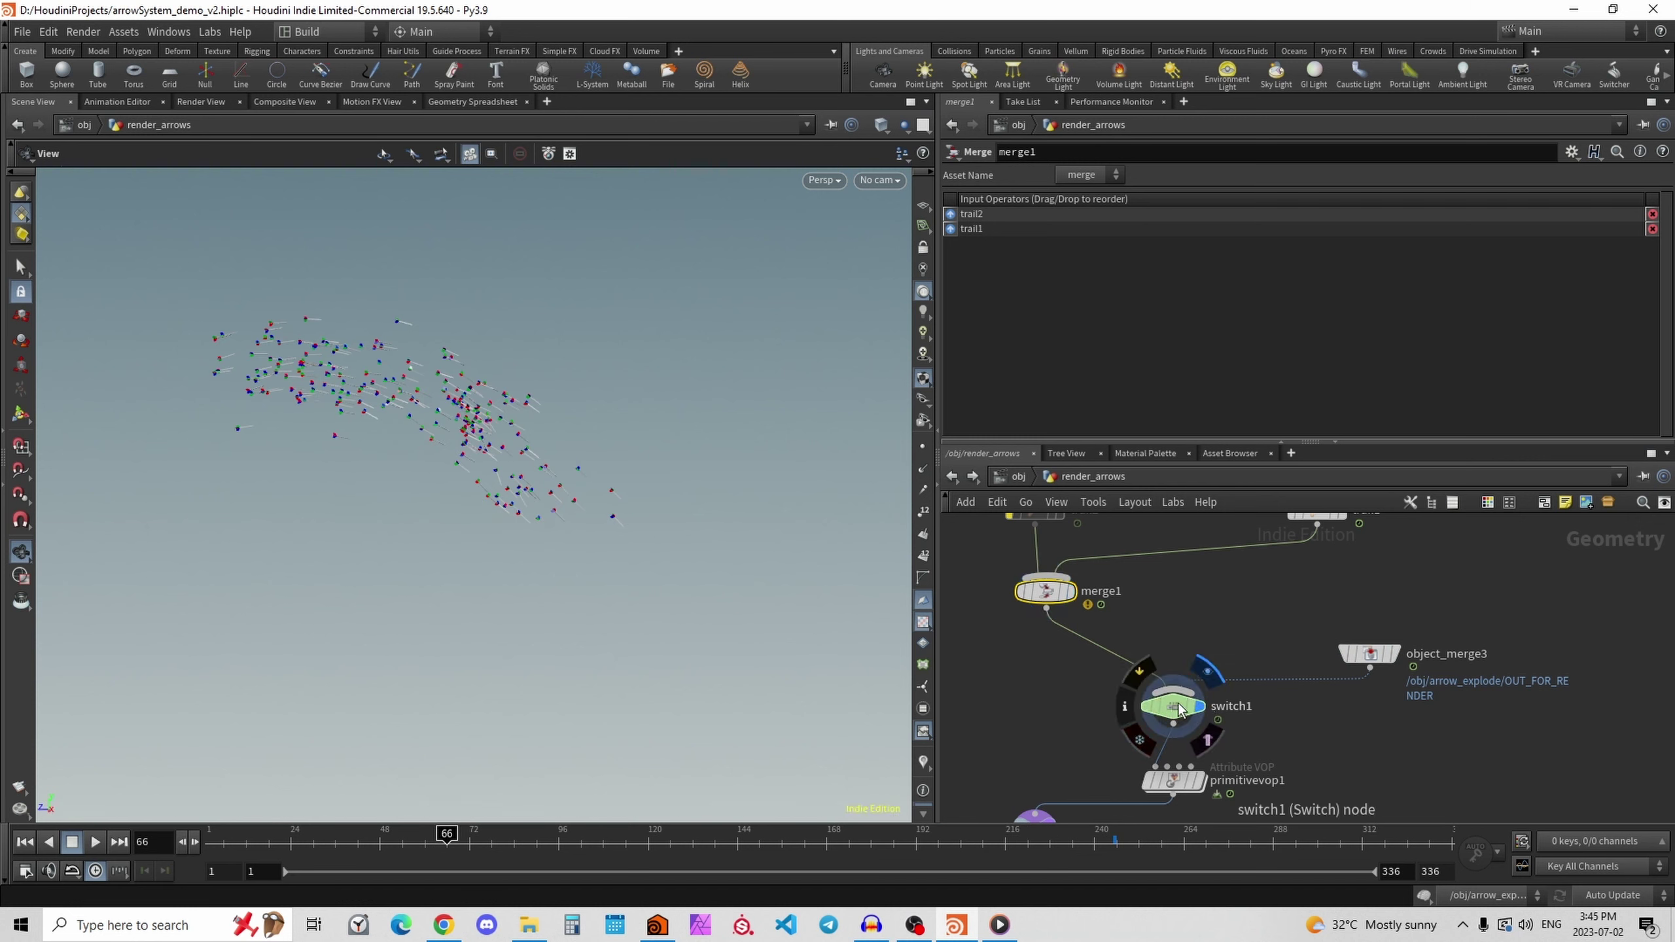
left_click(1173, 707)
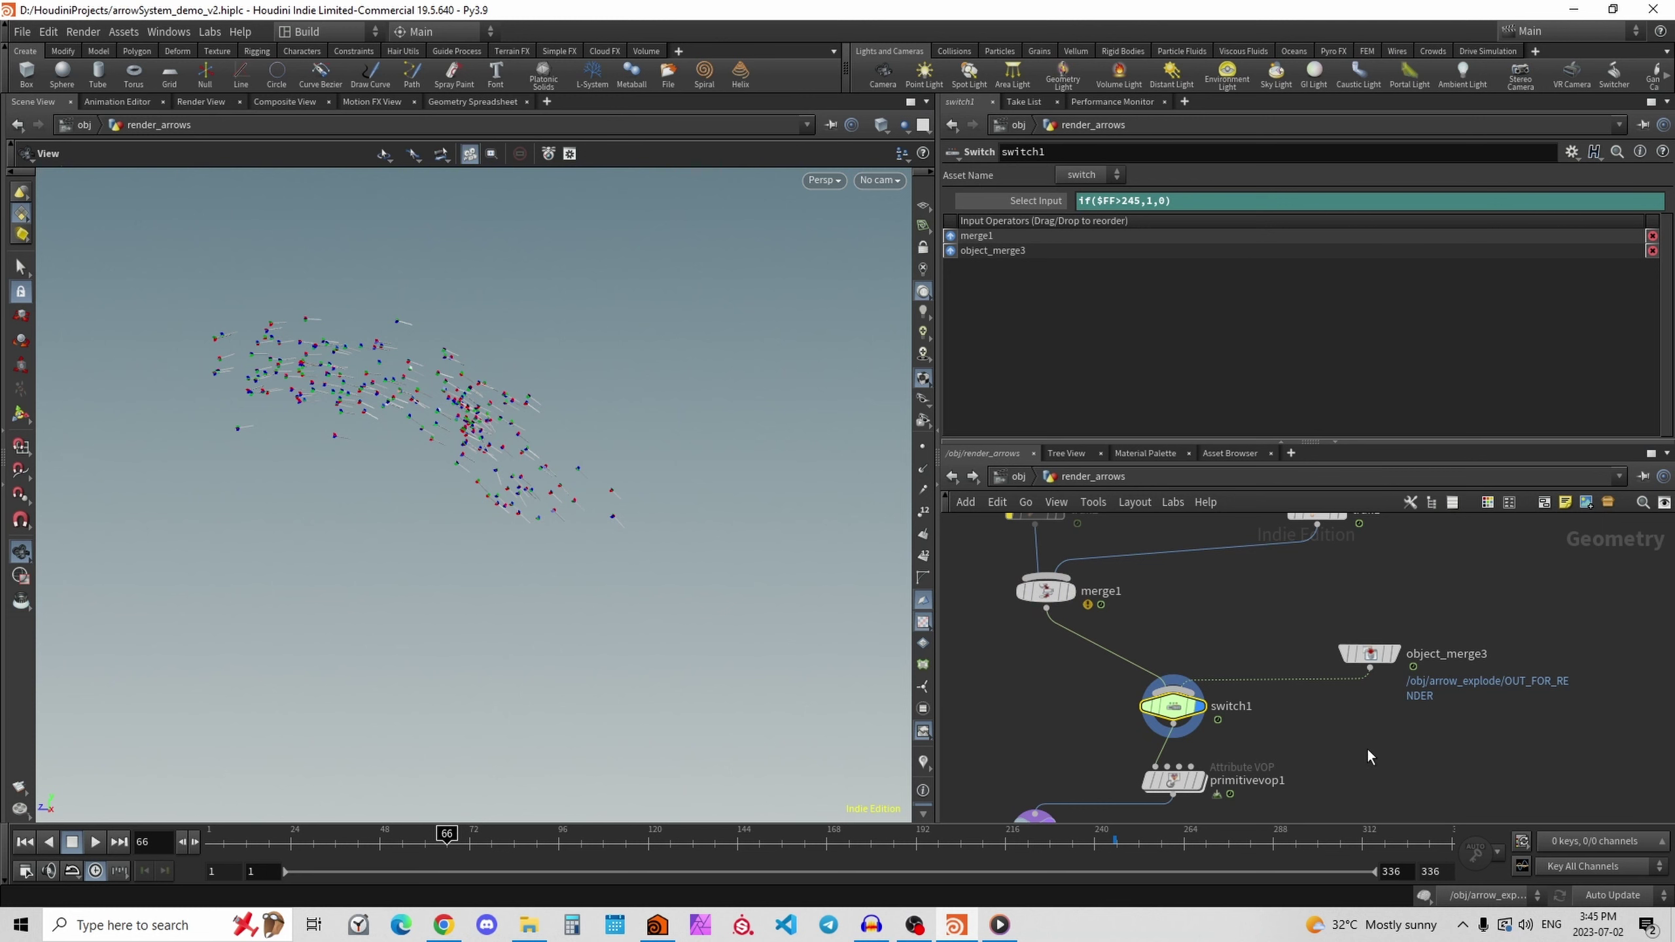
middle_click_drag(1078, 817, 1120, 749)
left_click(1215, 711)
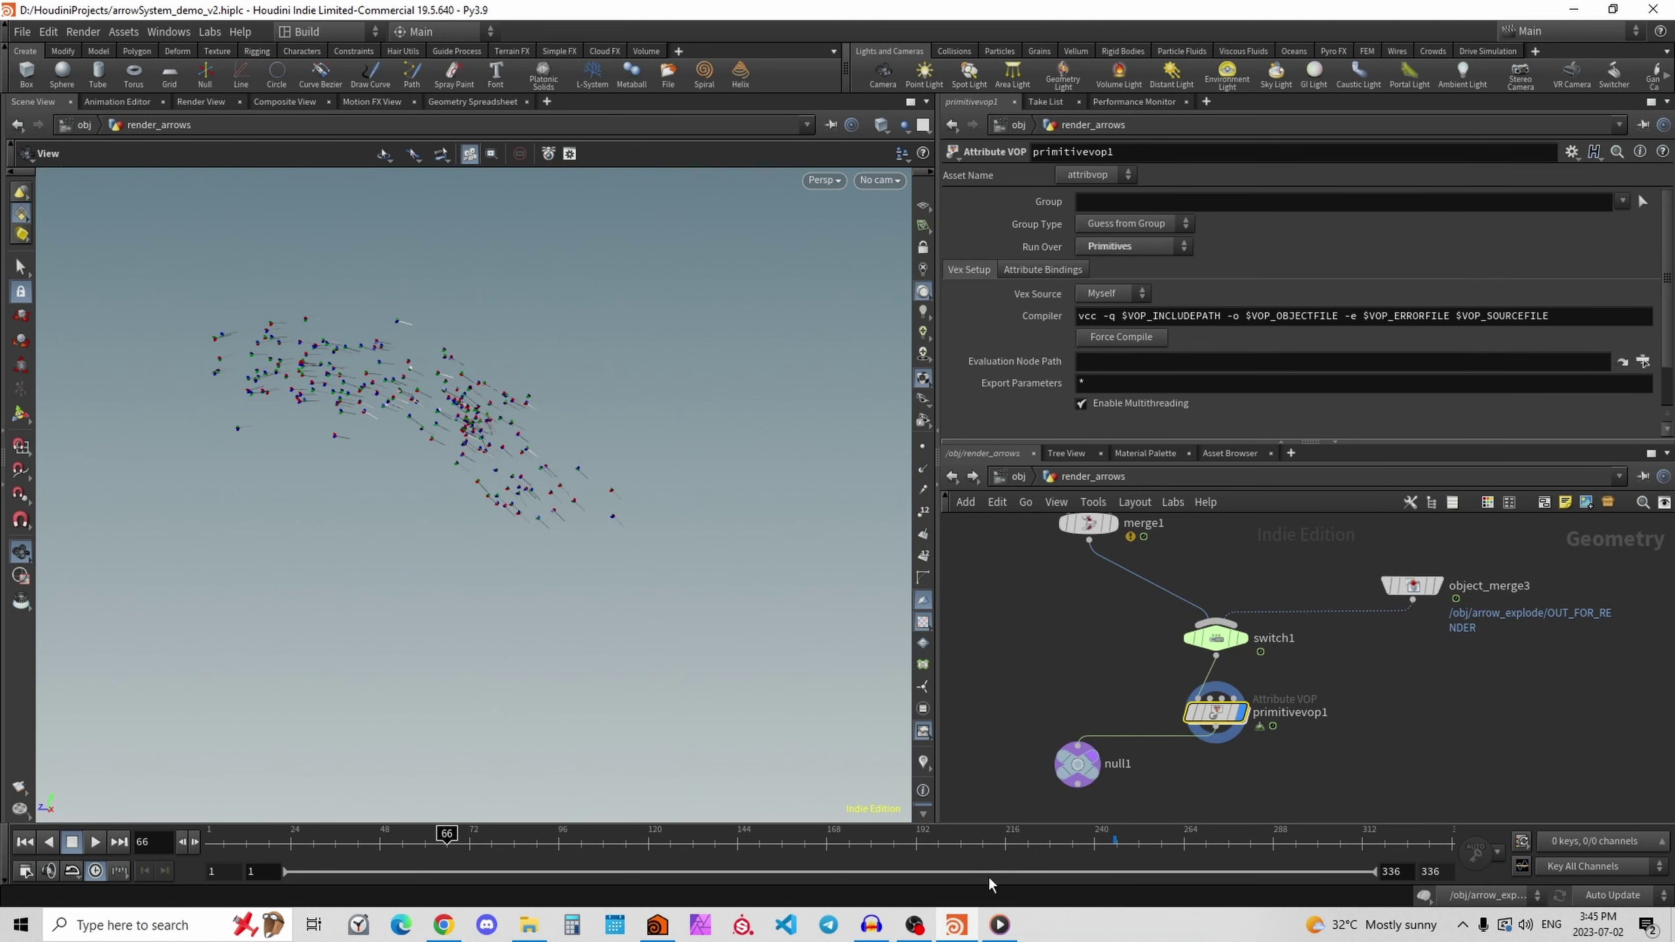
Return to the object level and scrub the complete scene to frame 314 to inspect the arrows scattered around the warhammer character.
key("u")
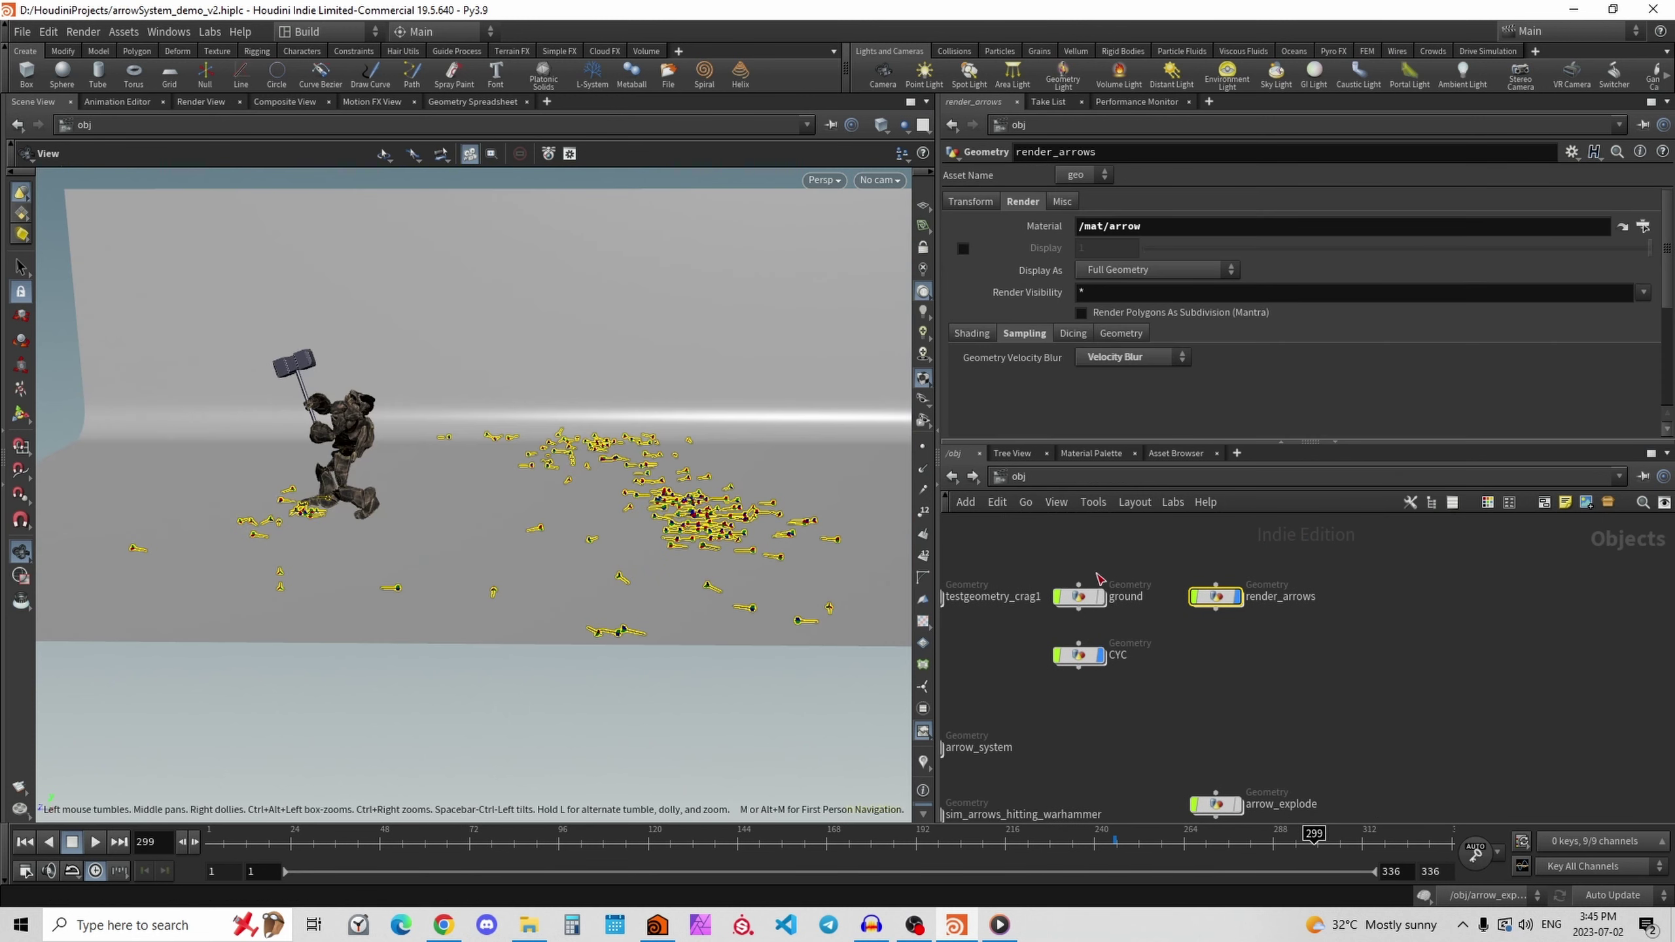
mouse_move(1048, 844)
left_mouse_down()
mouse_move(575, 856)
mouse_move(1369, 841)
left_mouse_up()
left_click_drag(758, 501, 812, 556)
scroll(1285, 652, "down", 3)
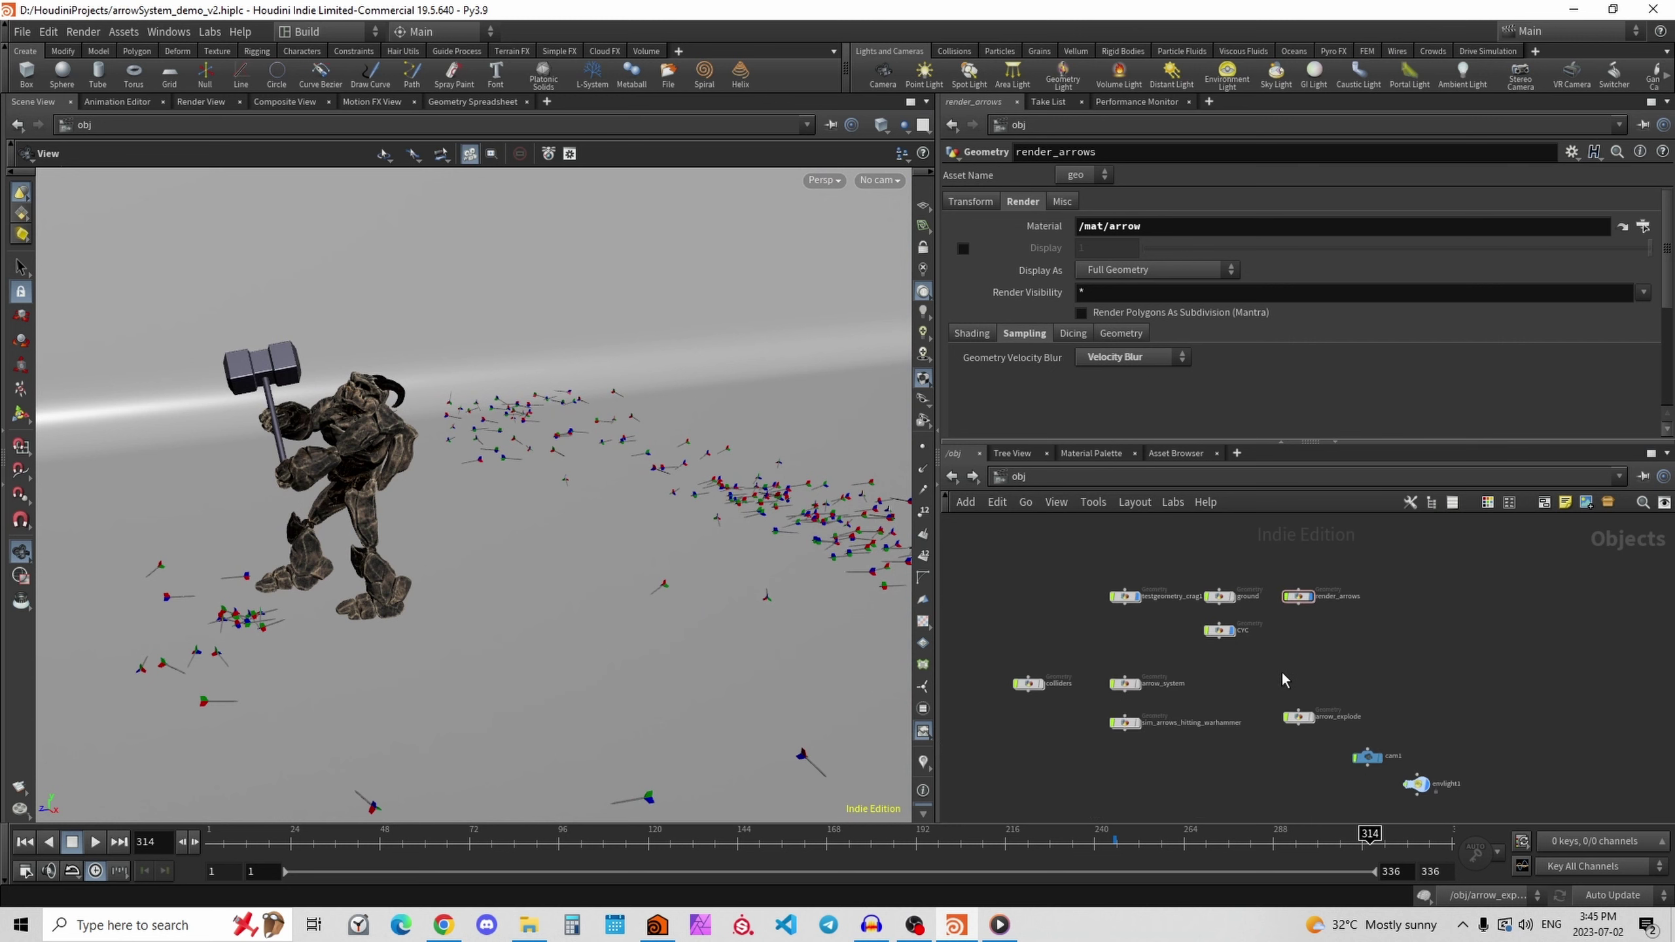
middle_click_drag(1442, 730, 1447, 679)
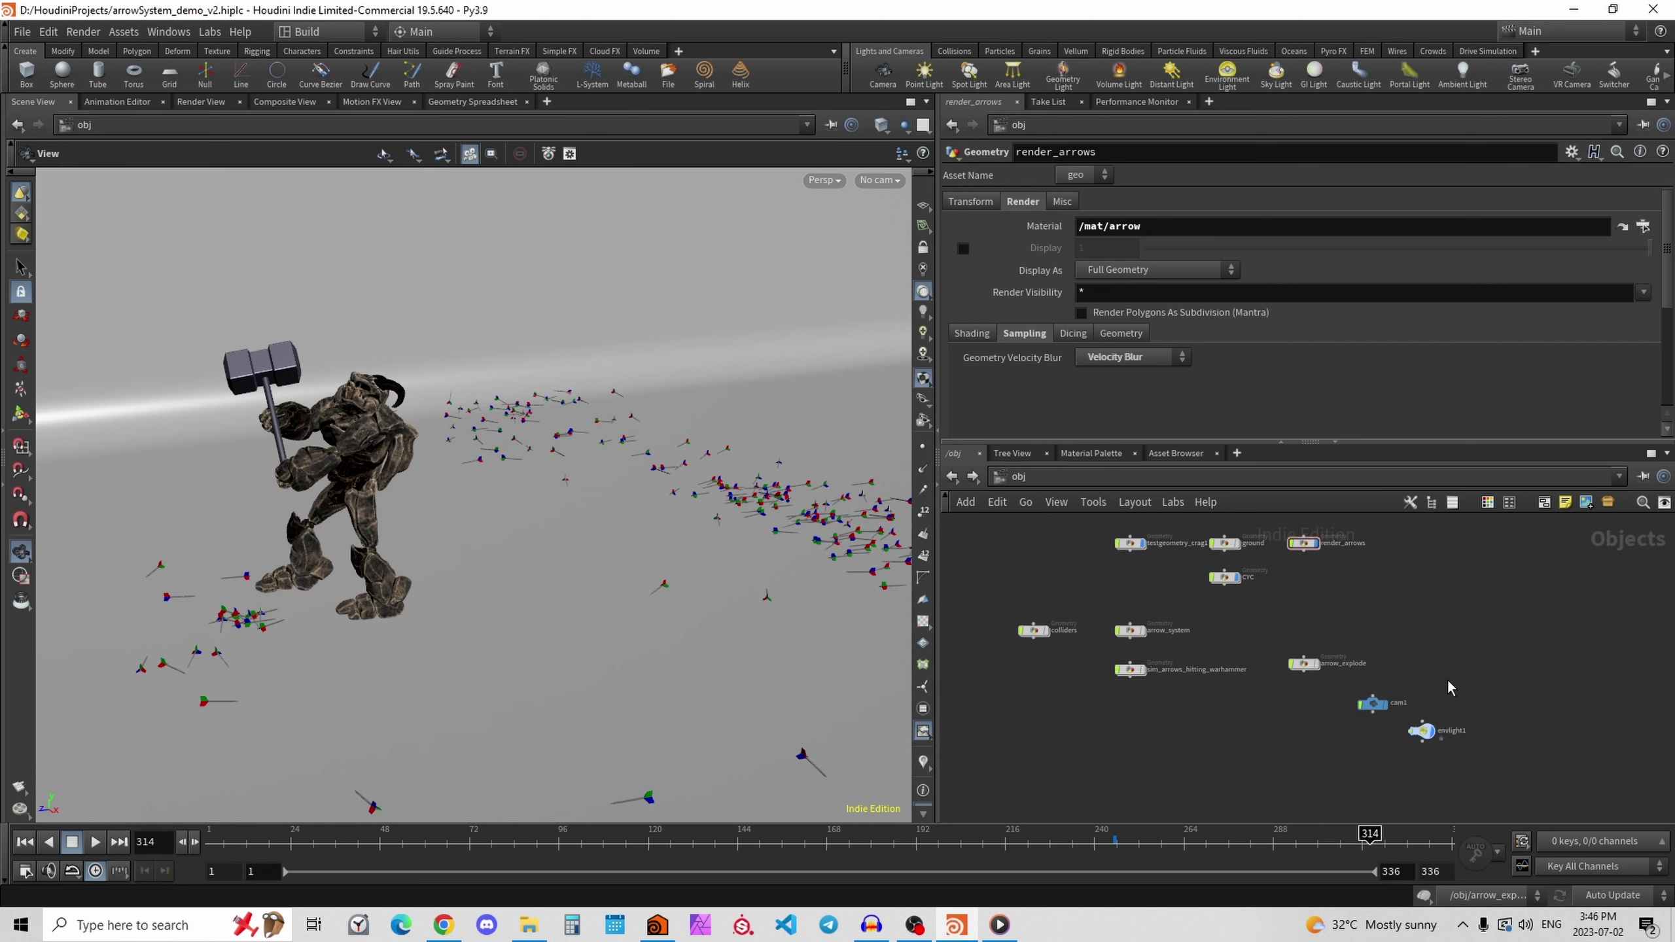
left_click_drag(441, 536, 518, 538)
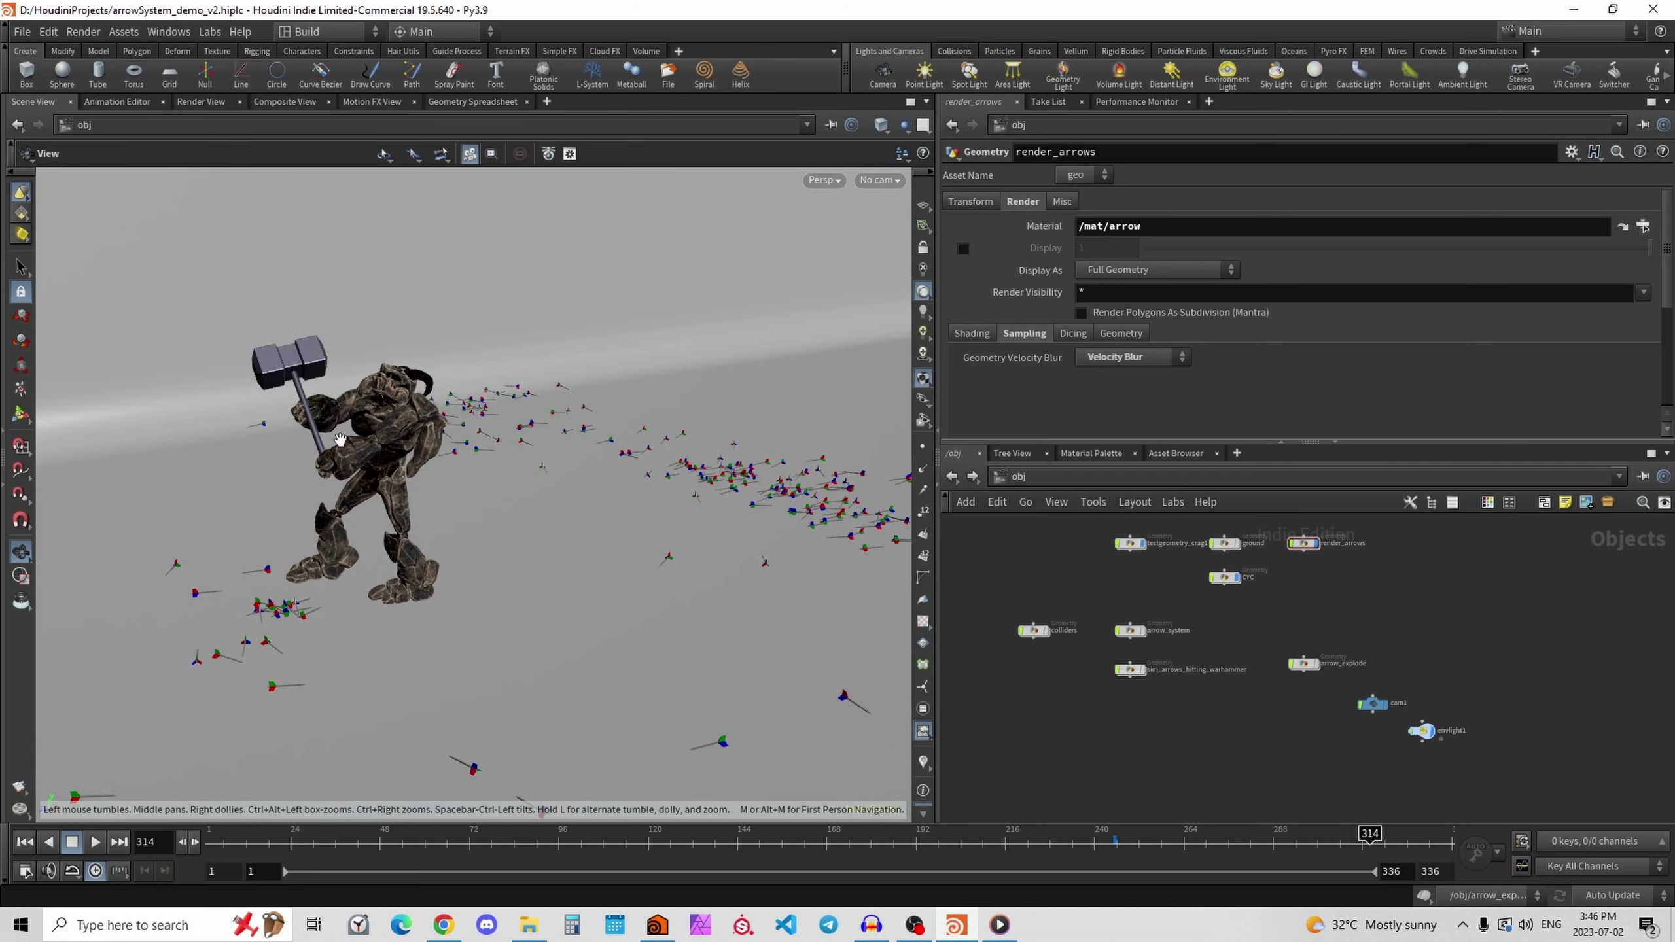
middle_click_drag(341, 508, 399, 527)
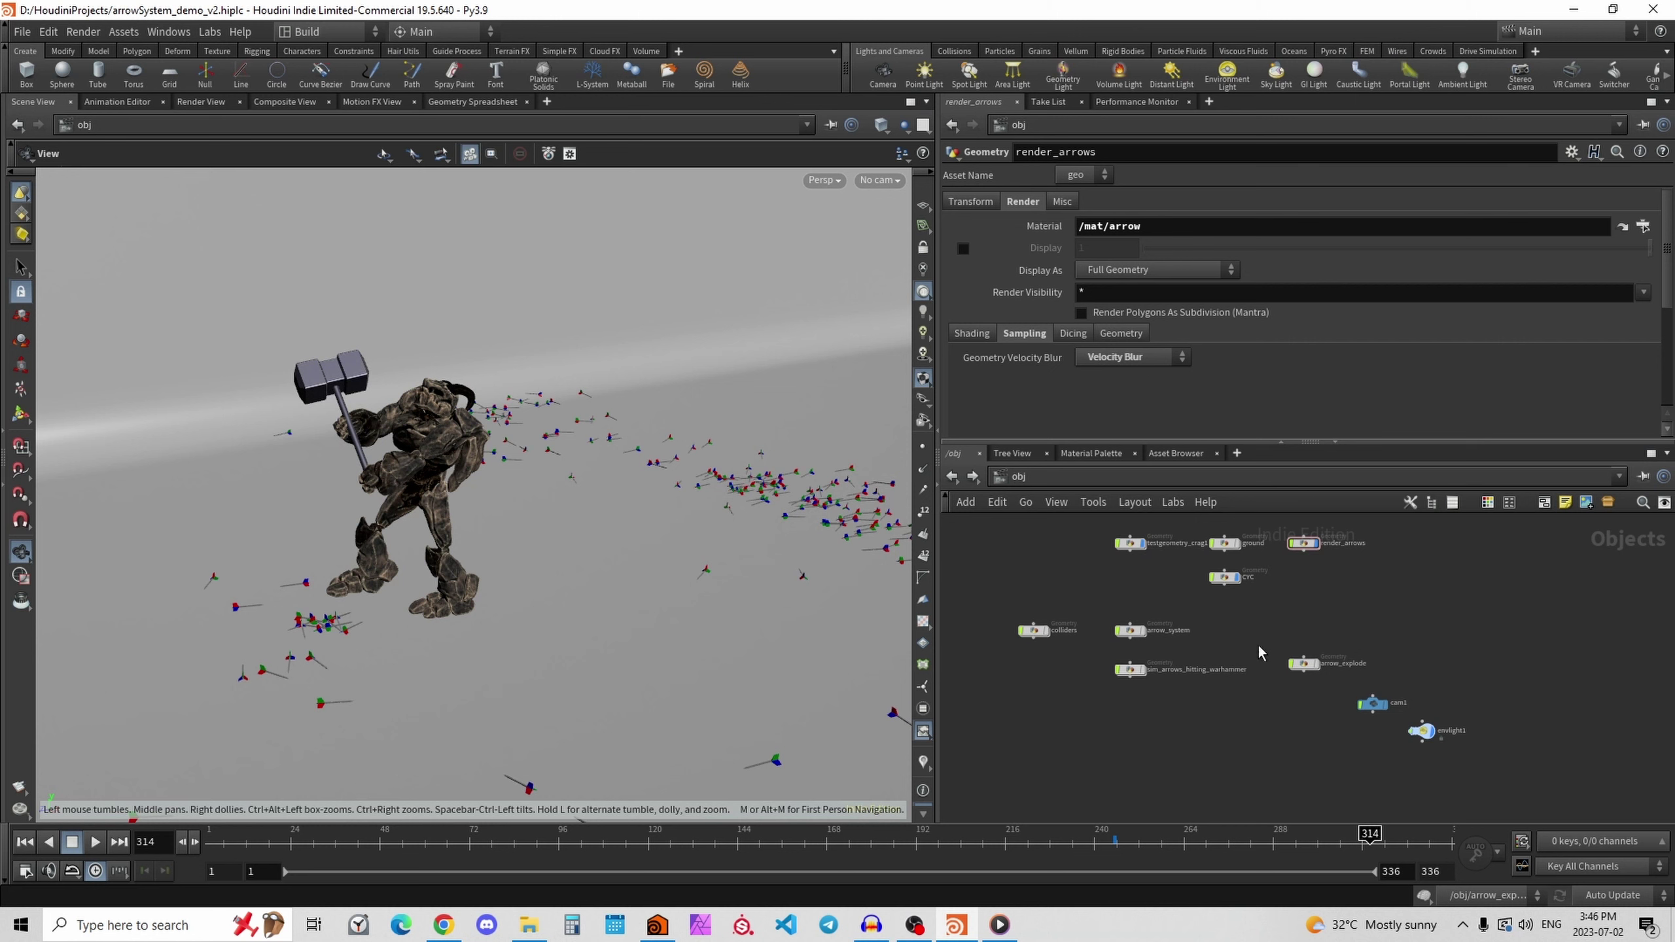
scroll(1391, 639, "up", 2)
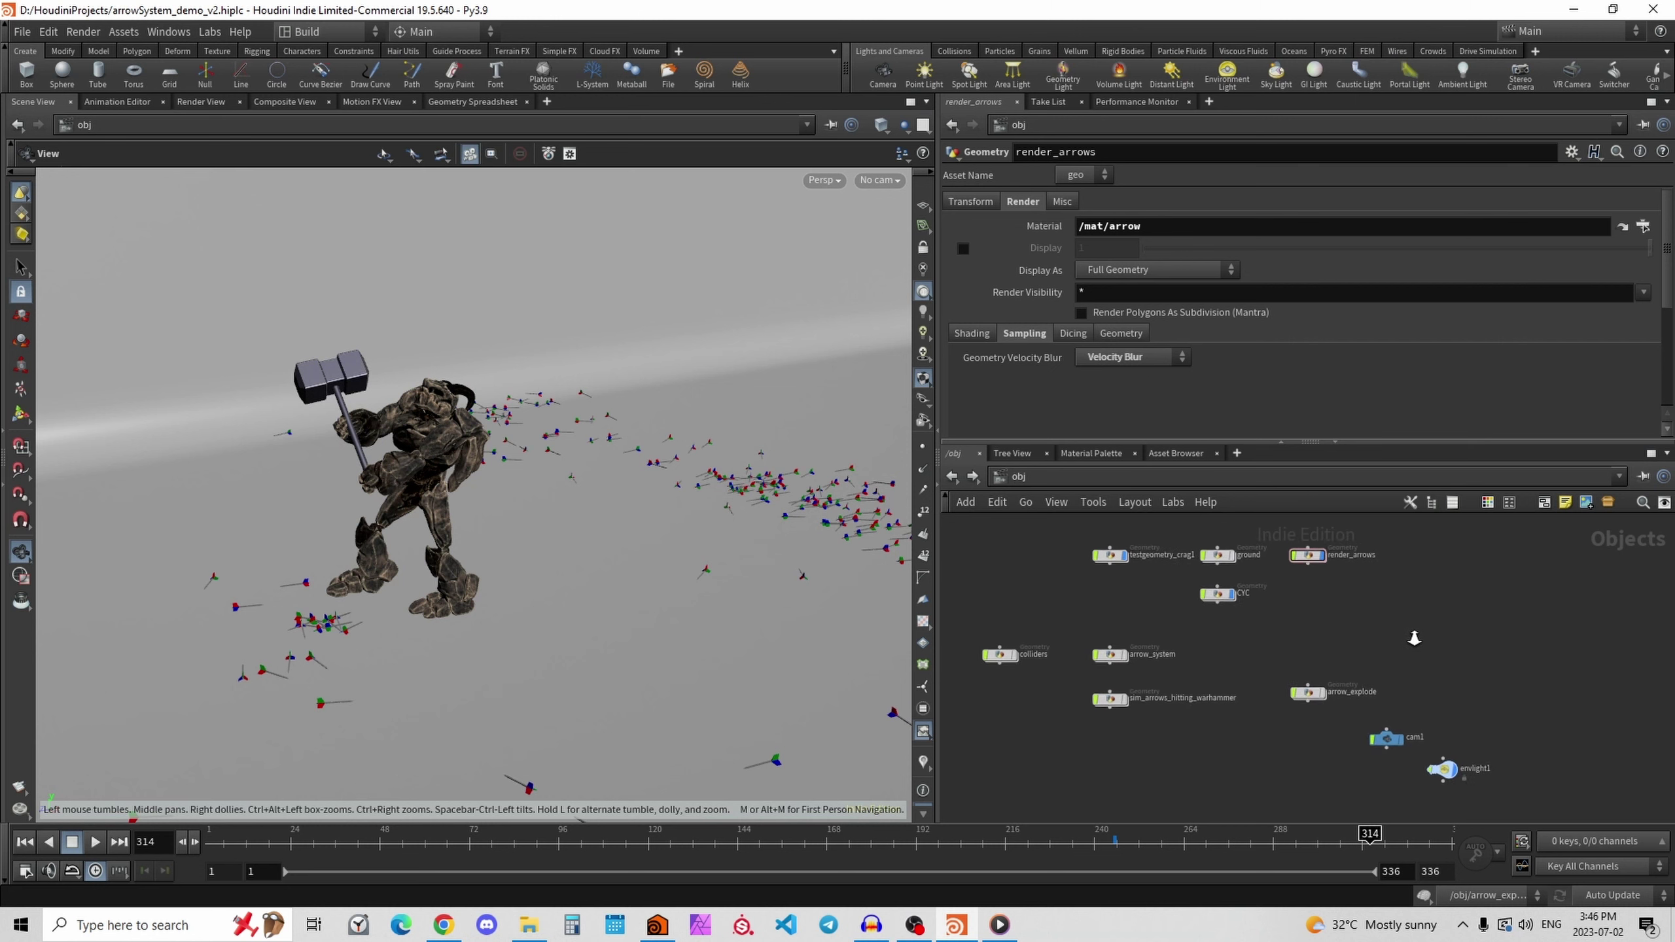
middle_click_drag(1413, 637, 1443, 634)
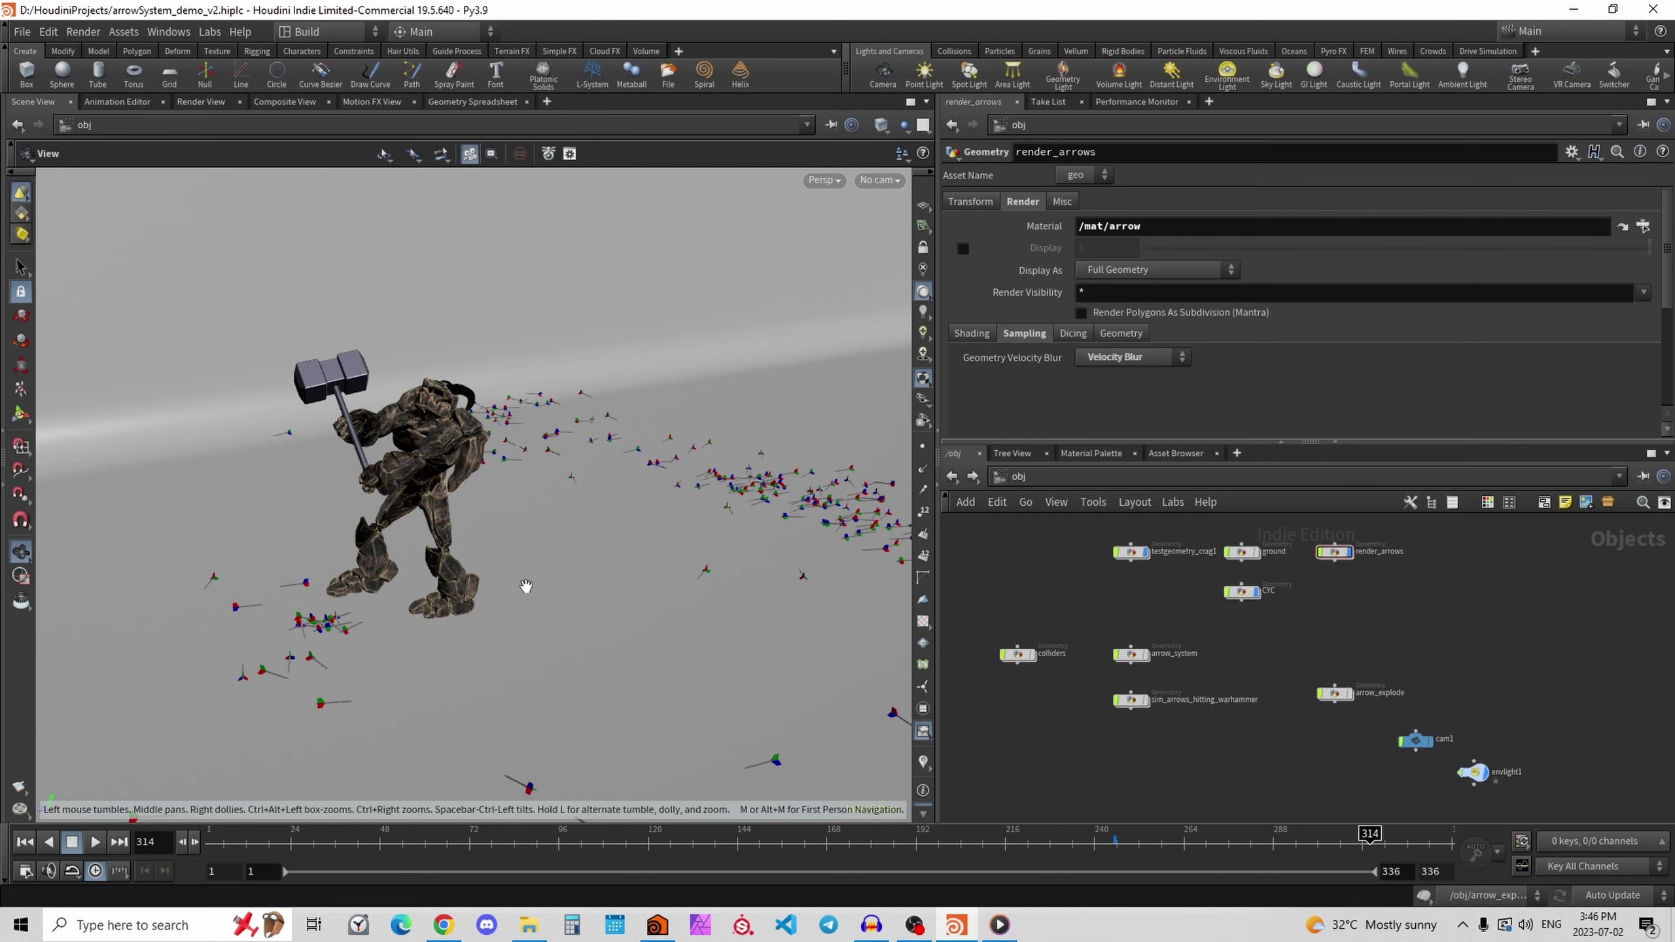
mouse_move(507, 585)
left_mouse_down()
mouse_move(240, 568)
mouse_move(448, 561)
mouse_move(645, 591)
mouse_move(503, 600)
left_mouse_up()
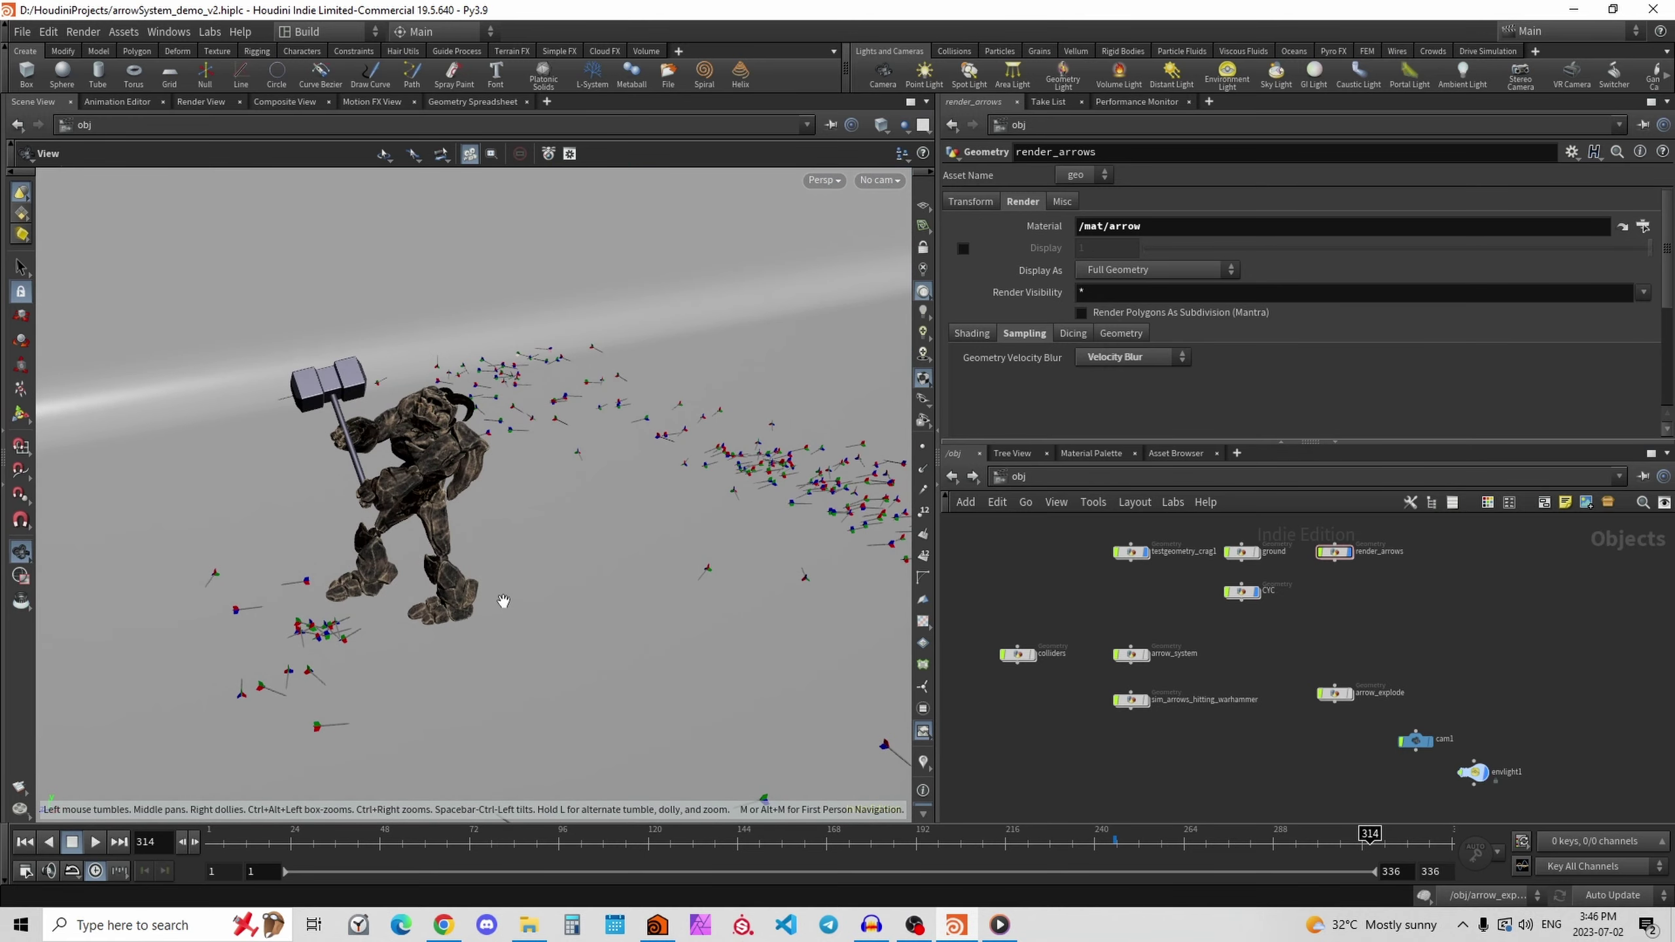
middle_click_drag(509, 607, 467, 614)
left_click_drag(467, 615, 497, 587)
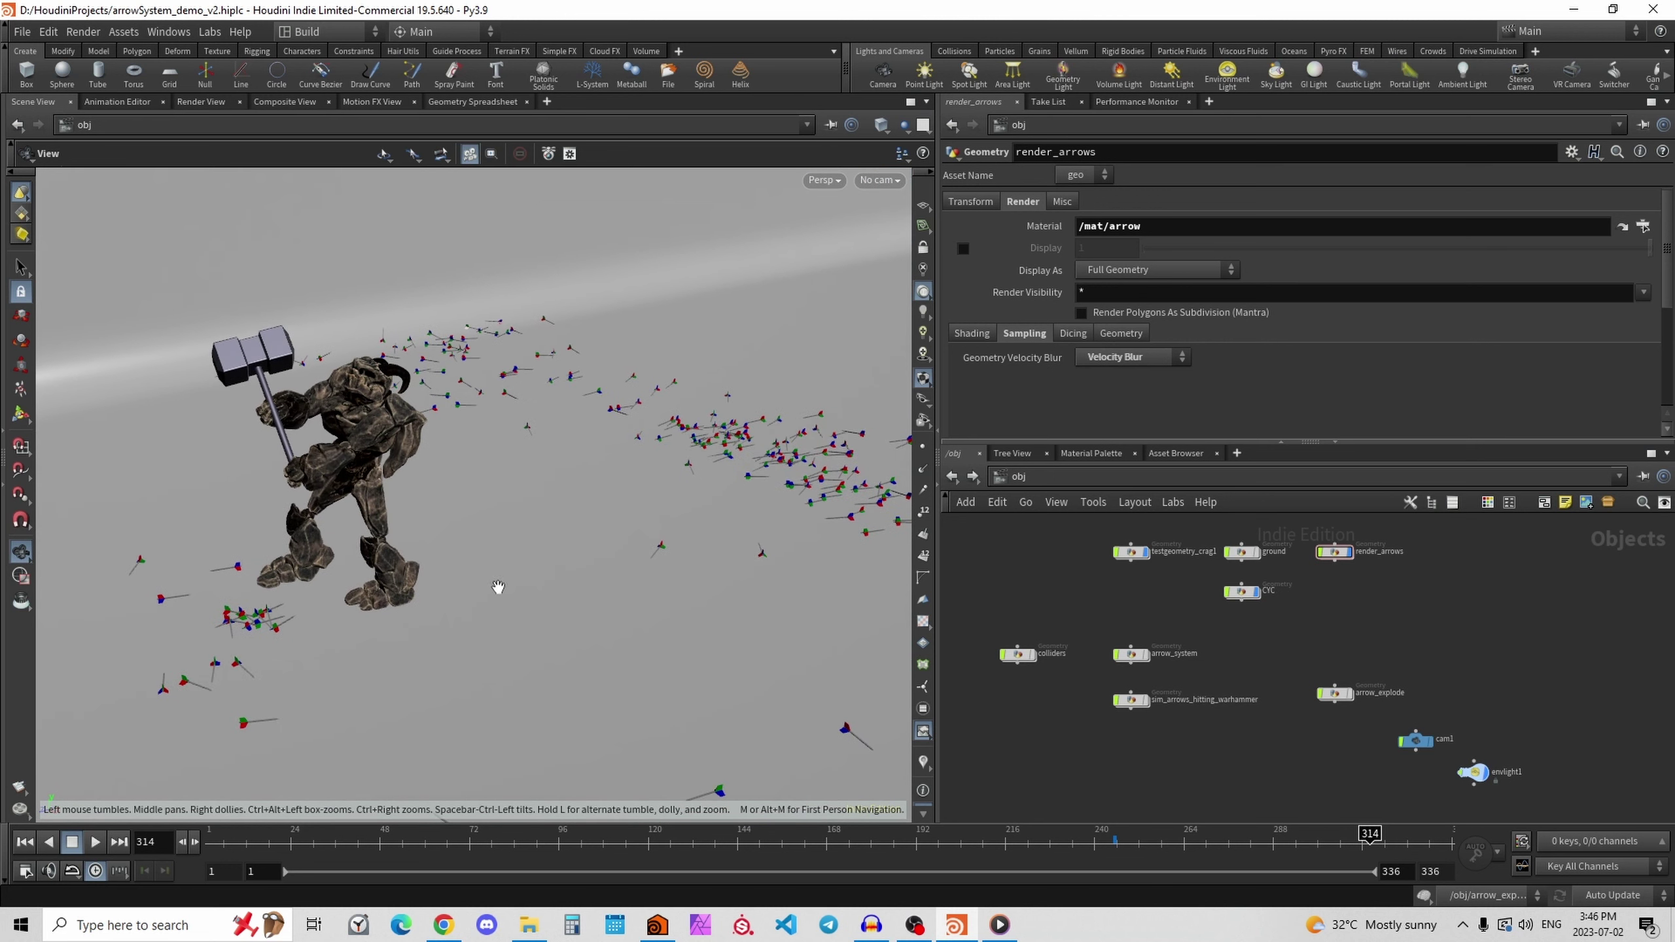